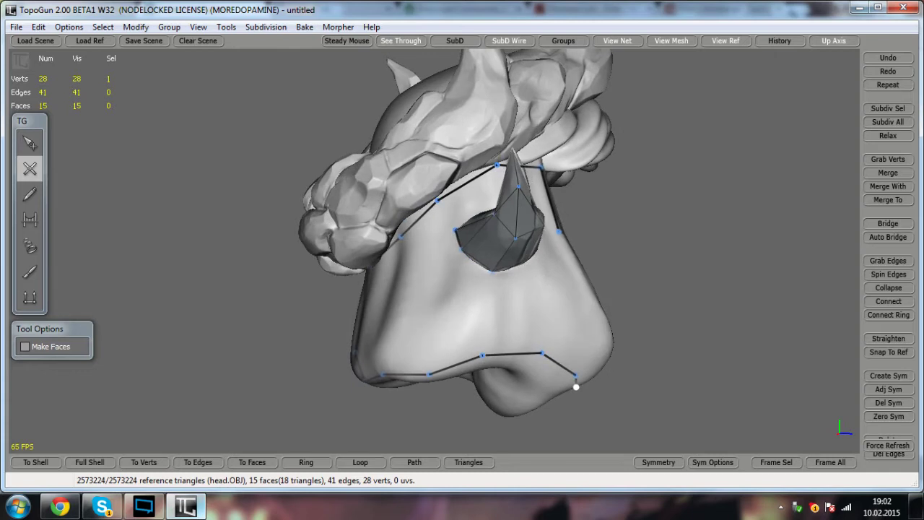
- Add two vertices below the narrow strip at the cheek's rear rim and close the quad between them and the strip
{"action": "left_click_drag", "start_coordinate": [442, 311], "coordinate": [407, 217], "text": "alt"}
{"action": "left_click_drag", "start_coordinate": [450, 184], "coordinate": [373, 246]}
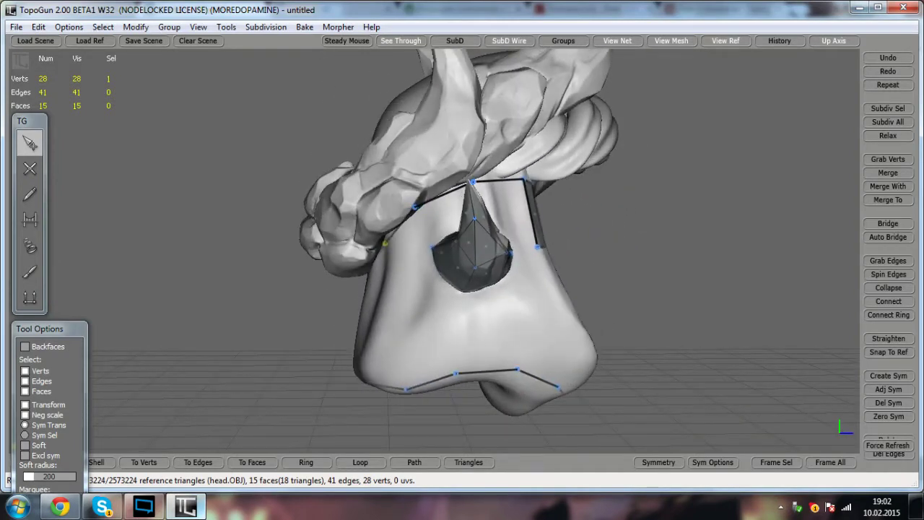
{"action": "left_click", "coordinate": [35, 169]}
{"action": "left_click_drag", "start_coordinate": [473, 238], "coordinate": [350, 235], "text": "alt"}
{"action": "left_click", "coordinate": [32, 147]}
{"action": "left_click", "coordinate": [35, 173]}
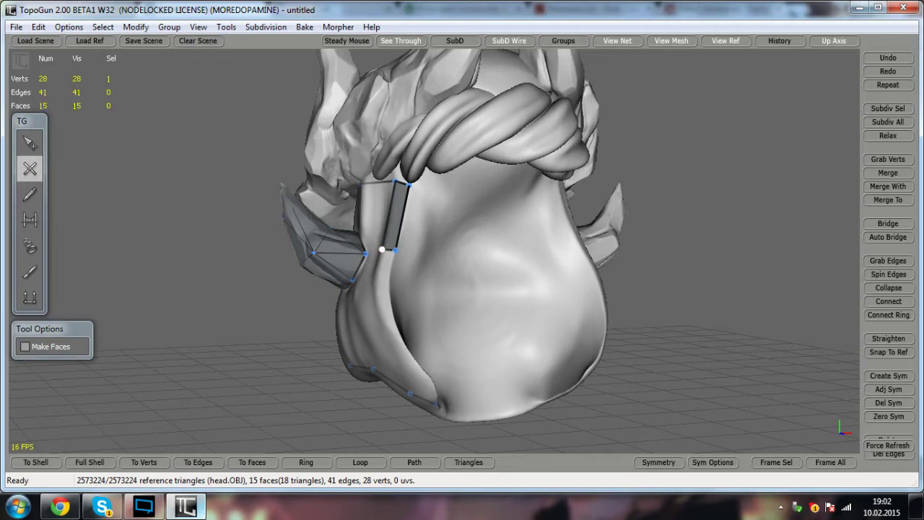
{"action": "left_click", "coordinate": [376, 292]}
{"action": "left_click_drag", "start_coordinate": [376, 292], "coordinate": [364, 295], "text": "alt"}
{"action": "left_click", "coordinate": [376, 296]}
{"action": "left_click", "coordinate": [104, 506]}
{"action": "left_click", "coordinate": [104, 506]}
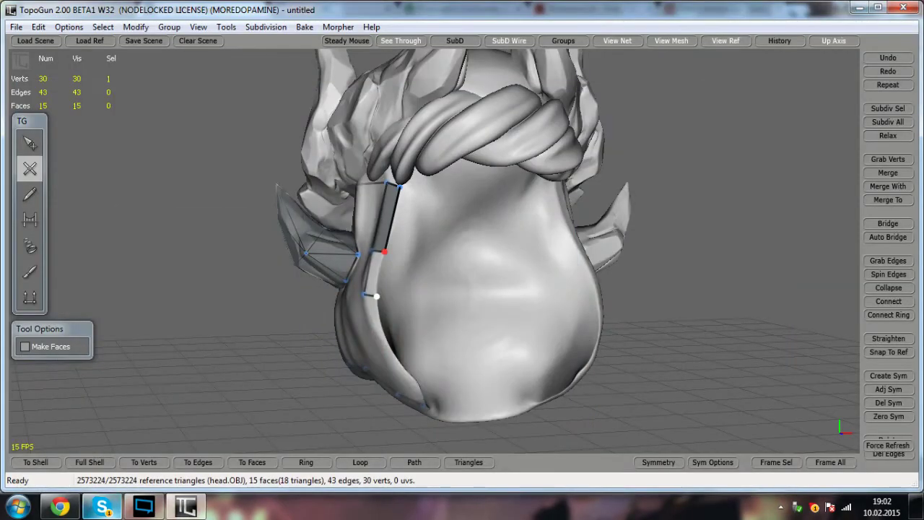
{"action": "left_click", "coordinate": [384, 252]}
- Switch to Skype, open the group call's chat and return to TopoGun
{"action": "left_click", "coordinate": [102, 506]}
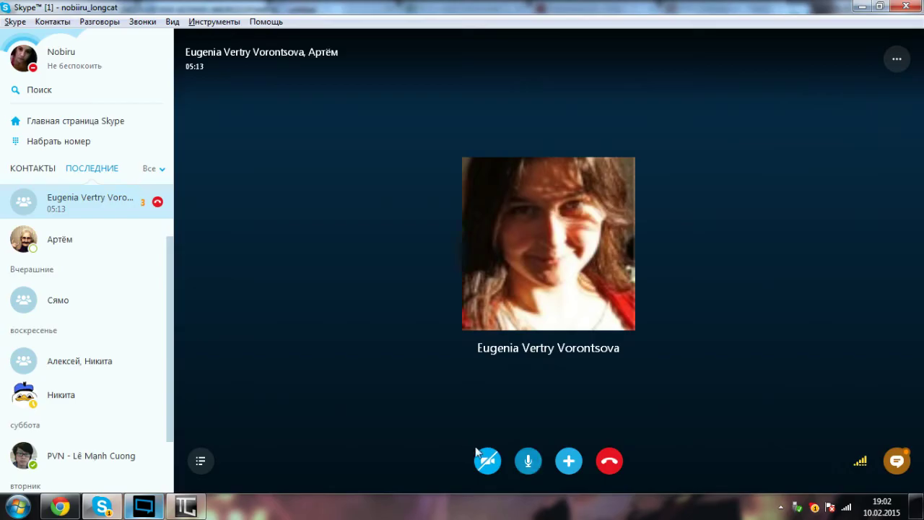
{"action": "left_click", "coordinate": [568, 461]}
{"action": "left_click", "coordinate": [898, 462]}
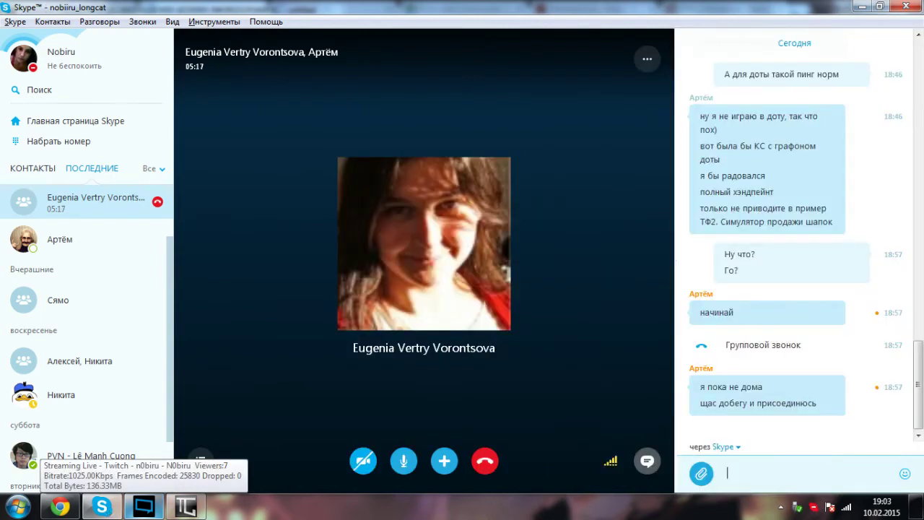
{"action": "key", "text": "alt+Tab"}
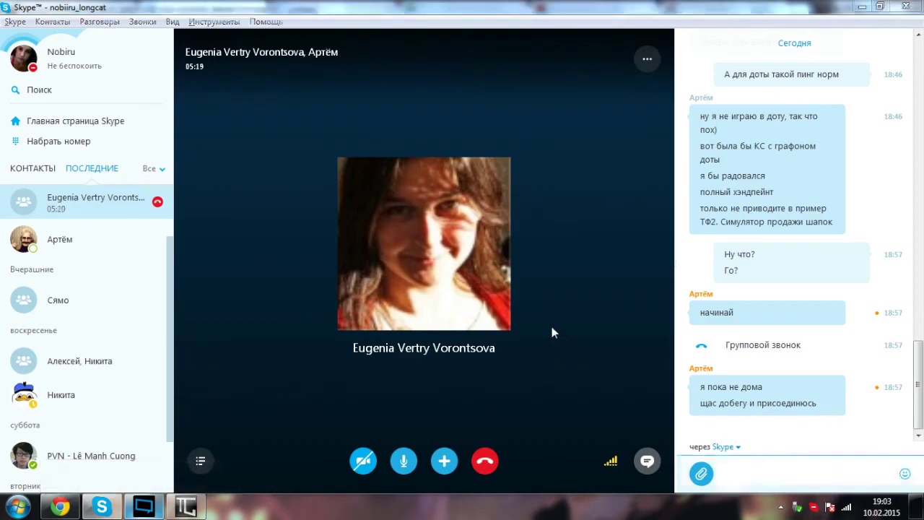
- Turn the two stacked faces of the rear rim strip into one long face reaching down to the lower vertices
{"action": "left_click_drag", "start_coordinate": [551, 327], "coordinate": [686, 321], "text": "alt"}
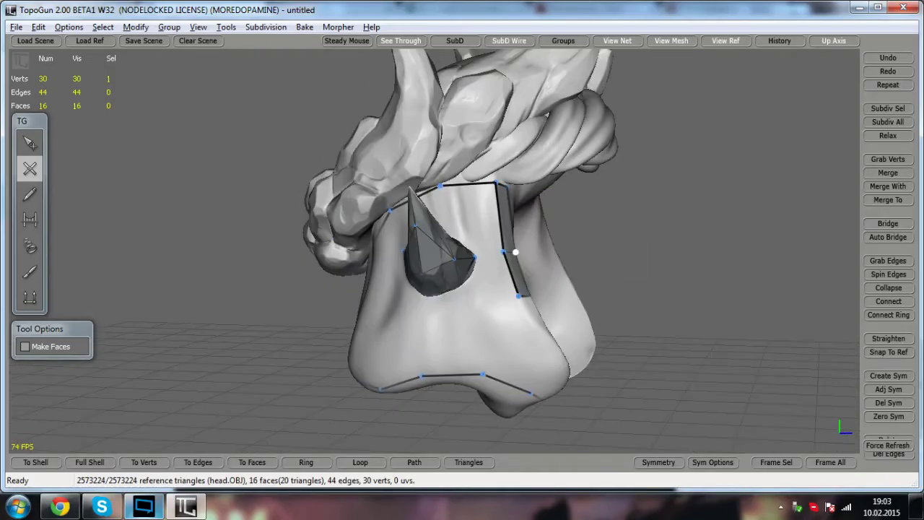
{"action": "middle_click_drag", "start_coordinate": [476, 253], "coordinate": [471, 280], "text": "alt"}
{"action": "left_click_drag", "start_coordinate": [471, 279], "coordinate": [500, 276], "text": "alt"}
{"action": "left_click", "coordinate": [29, 144]}
{"action": "left_click", "coordinate": [29, 168]}
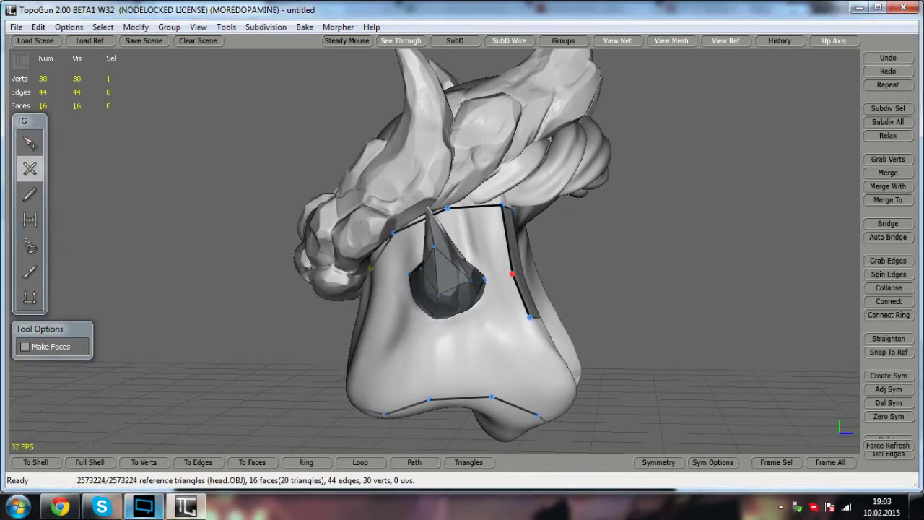
{"action": "left_click_drag", "start_coordinate": [506, 281], "coordinate": [369, 280], "text": "alt"}
{"action": "left_click", "coordinate": [33, 150]}
{"action": "left_click", "coordinate": [361, 279]}
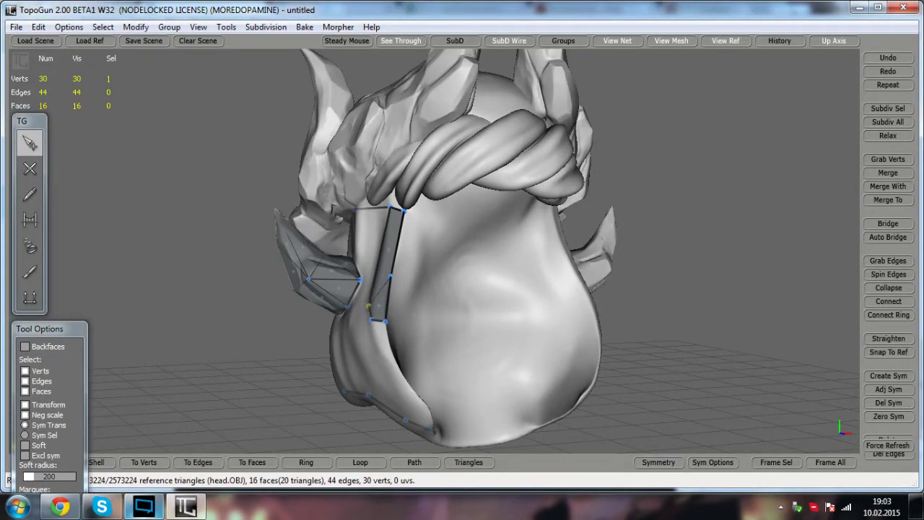
{"action": "left_click_drag", "start_coordinate": [391, 278], "coordinate": [452, 317]}
{"action": "left_click", "coordinate": [35, 171]}
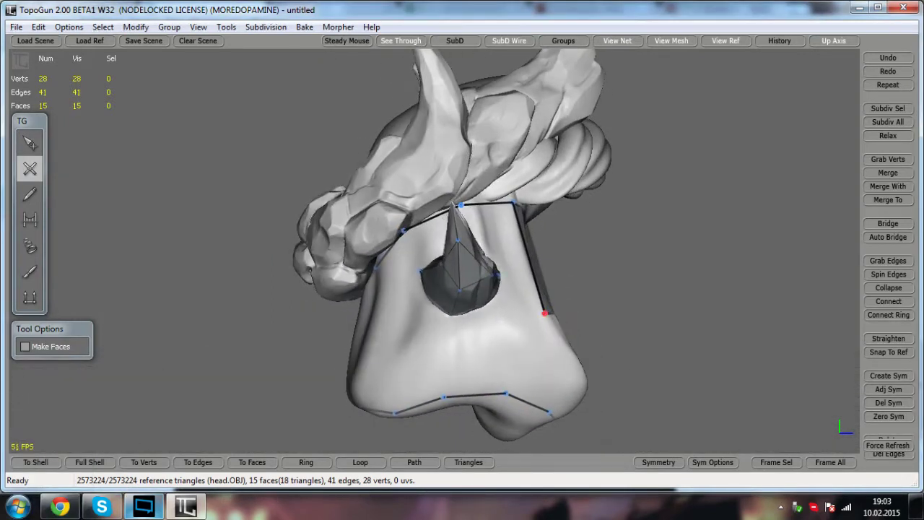
- Draw a row of three connected vertices from the rear strip's lower corner across the cheek below the side horn
{"action": "left_click", "coordinate": [475, 318]}
{"action": "left_click_drag", "start_coordinate": [476, 319], "coordinate": [514, 319], "text": "alt"}
{"action": "left_click", "coordinate": [446, 324]}
{"action": "left_click_drag", "start_coordinate": [447, 325], "coordinate": [498, 324], "text": "alt"}
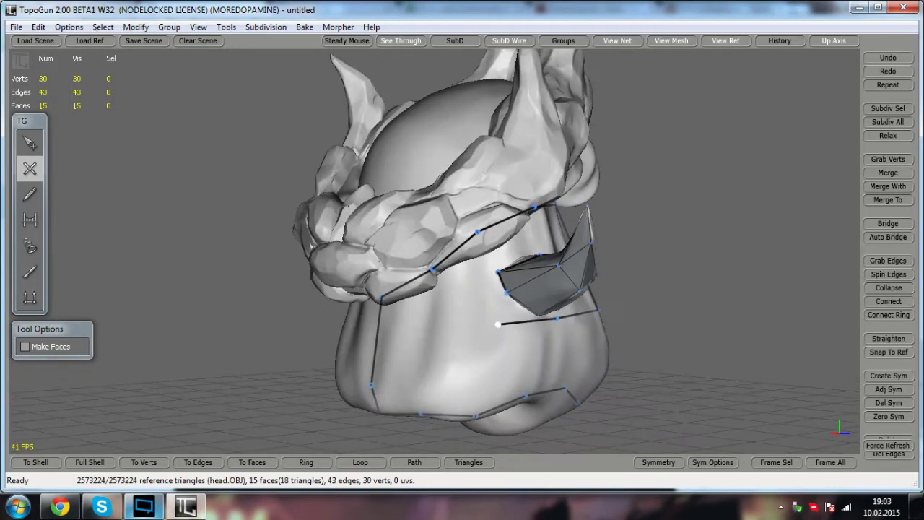
{"action": "left_click", "coordinate": [498, 324]}
{"action": "middle_click_drag", "start_coordinate": [498, 324], "coordinate": [475, 328]}
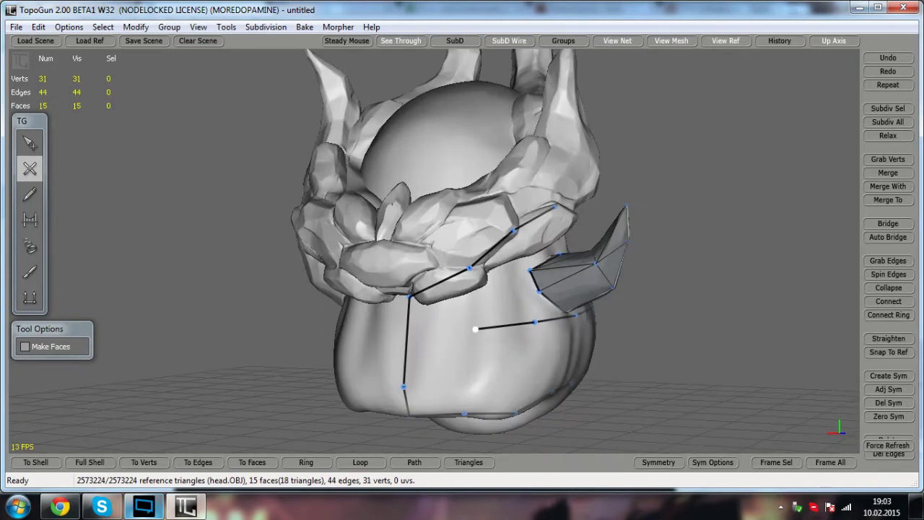
{"action": "left_click", "coordinate": [419, 352]}
{"action": "mouse_move", "coordinate": [419, 352]}
{"action": "left_mouse_down", "text": "alt"}
{"action": "mouse_move", "coordinate": [347, 351]}
{"action": "mouse_move", "coordinate": [429, 358]}
{"action": "left_mouse_up", "text": "alt"}
{"action": "key", "text": "ctrl+z"}
- Connect the front end of the new row to the upper border and close the first quad in front of the horn
{"action": "left_click", "coordinate": [39, 224]}
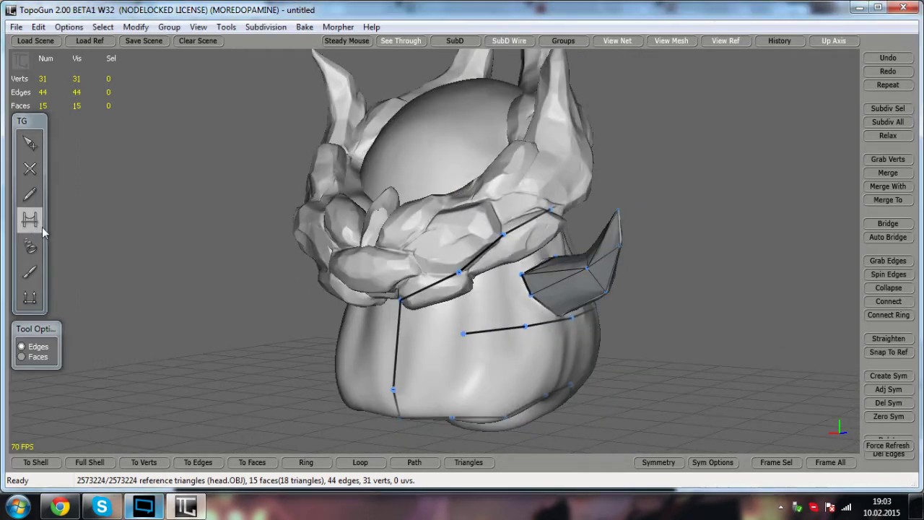
{"action": "left_click", "coordinate": [461, 306]}
{"action": "left_click_drag", "start_coordinate": [461, 306], "coordinate": [413, 306], "text": "alt"}
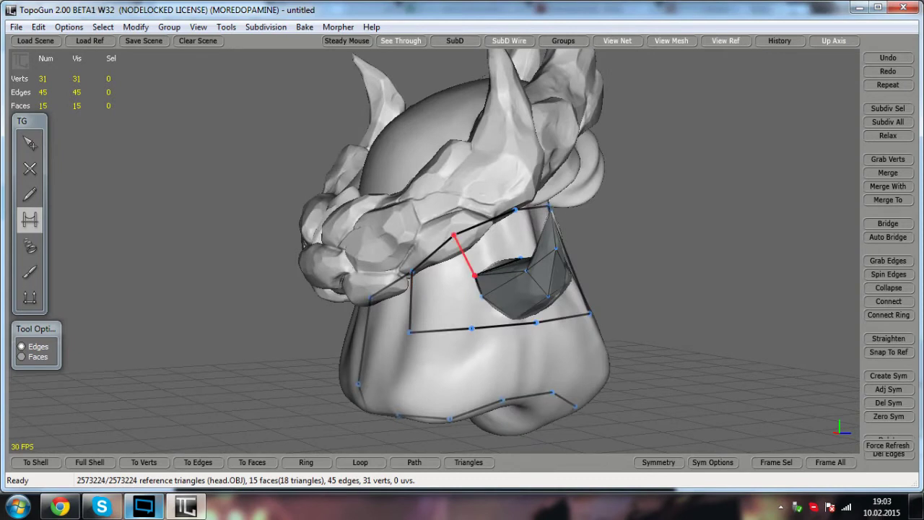
{"action": "left_click", "coordinate": [36, 174]}
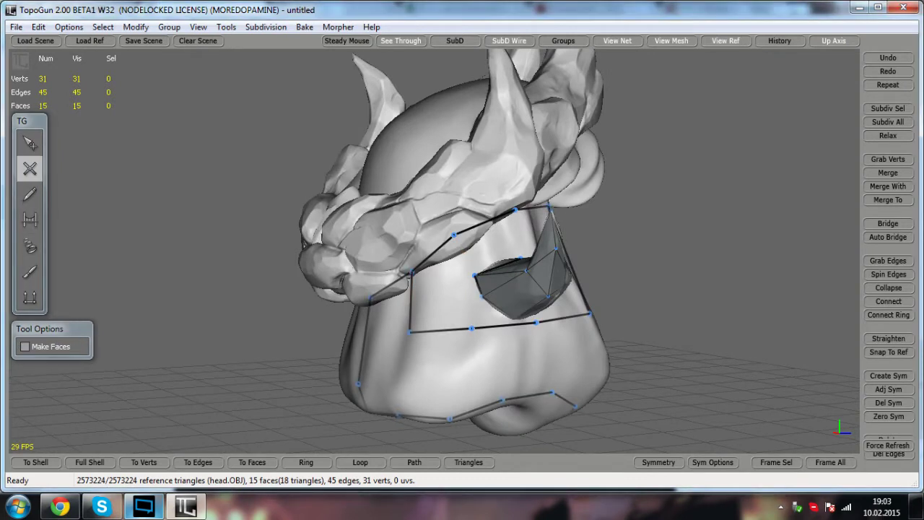
{"action": "left_click_drag", "start_coordinate": [462, 311], "coordinate": [422, 246], "text": "alt"}
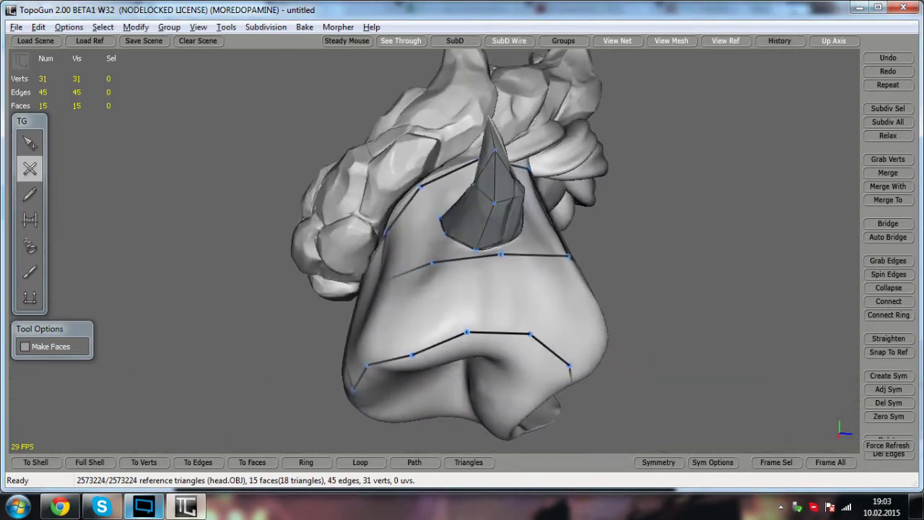
{"action": "left_click", "coordinate": [433, 262]}
{"action": "left_click_drag", "start_coordinate": [433, 262], "coordinate": [390, 322], "text": "alt"}
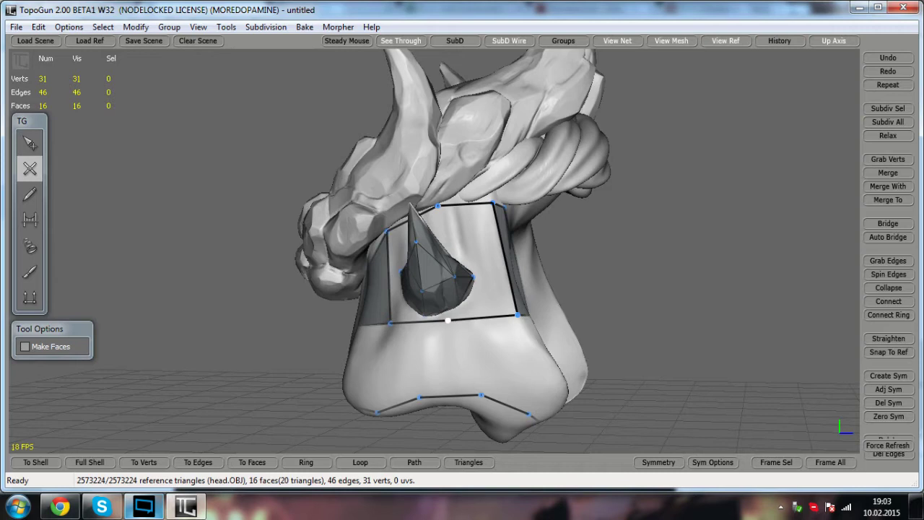
- Connect the row's middle vertex to the upper border vertex above it, closing the remaining faces around the horn
{"action": "left_click", "coordinate": [437, 205]}
{"action": "left_click_drag", "start_coordinate": [437, 206], "coordinate": [498, 213], "text": "alt"}
{"action": "middle_click_drag", "start_coordinate": [498, 213], "coordinate": [489, 195], "text": "alt"}
{"action": "left_click_drag", "start_coordinate": [489, 196], "coordinate": [438, 193], "text": "alt"}
{"action": "middle_click_drag", "start_coordinate": [448, 190], "coordinate": [418, 192]}
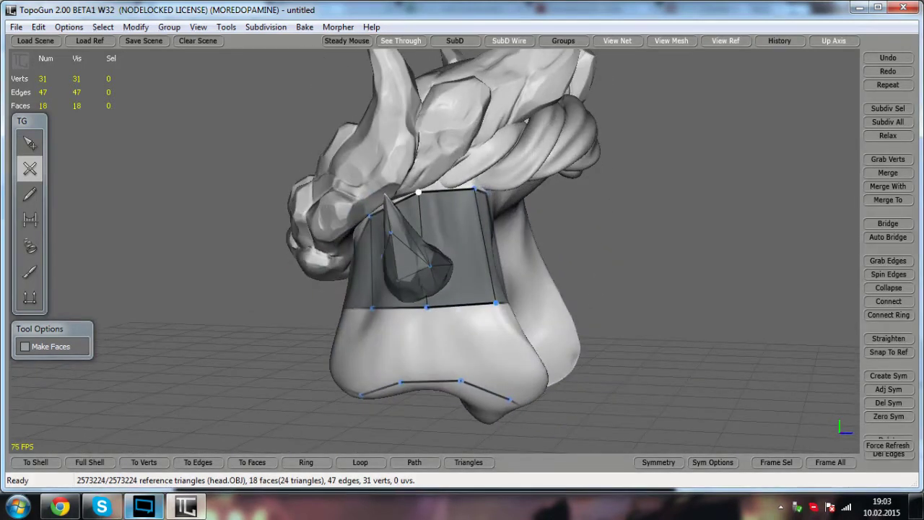
- Bridge the front end of the band to the long vertical edge on the head's centerline
{"action": "left_click_drag", "start_coordinate": [418, 192], "coordinate": [553, 205], "text": "alt"}
{"action": "left_click", "coordinate": [31, 223]}
{"action": "left_click_drag", "start_coordinate": [394, 340], "coordinate": [460, 343], "text": "alt"}
{"action": "left_click", "coordinate": [447, 337]}
{"action": "left_click", "coordinate": [30, 151]}
{"action": "mouse_move", "coordinate": [386, 364]}
{"action": "left_mouse_down", "text": "alt"}
{"action": "mouse_move", "coordinate": [402, 367]}
{"action": "mouse_move", "coordinate": [318, 372]}
{"action": "mouse_move", "coordinate": [399, 357]}
{"action": "left_mouse_up", "text": "alt"}
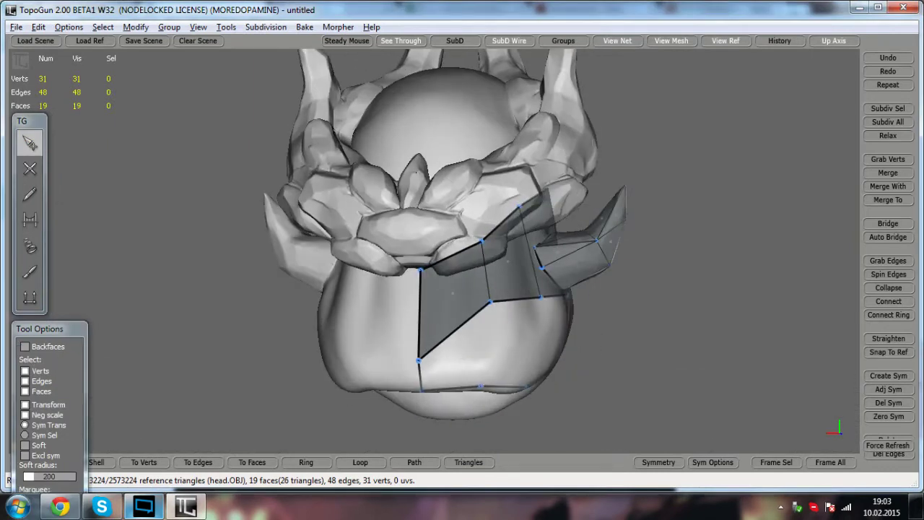
- Insert a vertex midway on the long centerline edge and delete the diagonal edge running to the front band
{"action": "left_click", "coordinate": [30, 169]}
{"action": "left_click", "coordinate": [420, 320]}
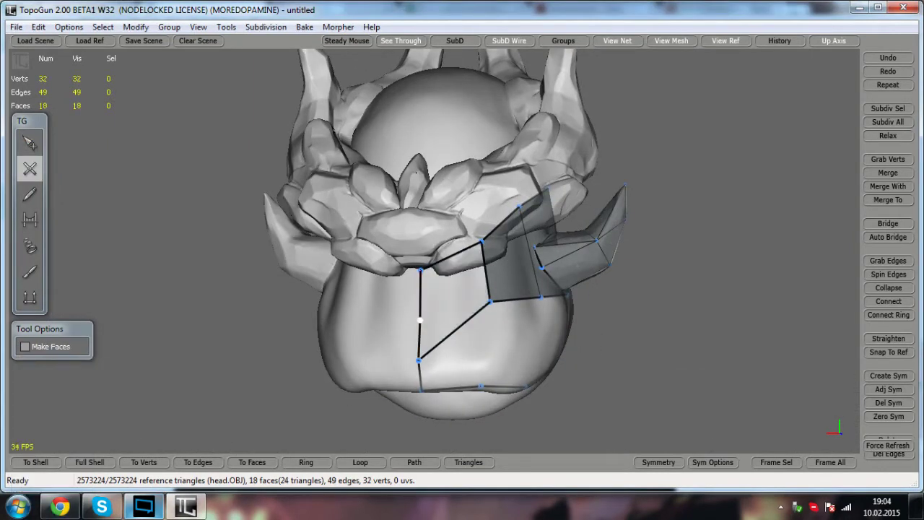
{"action": "left_click", "coordinate": [30, 143]}
{"action": "left_click", "coordinate": [454, 330]}
{"action": "key", "text": "Delete"}
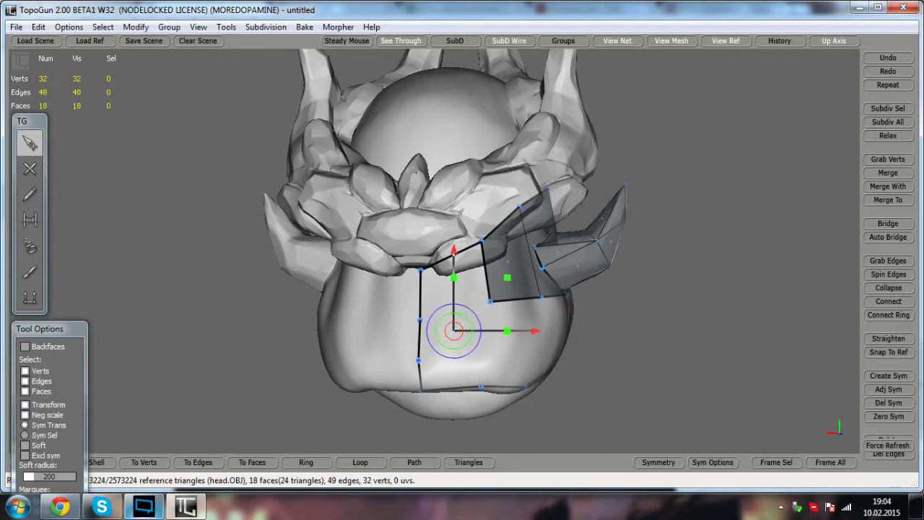
- Bridge the upper centerline edge to the front end of the band with a new quad
{"action": "left_click_drag", "start_coordinate": [453, 350], "coordinate": [413, 353], "text": "alt"}
{"action": "left_click", "coordinate": [31, 220]}
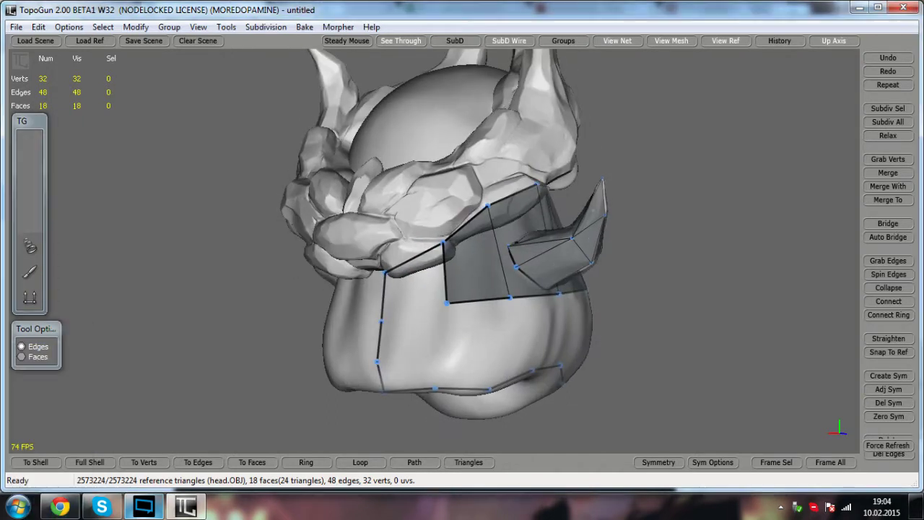
{"action": "left_click_drag", "start_coordinate": [383, 298], "coordinate": [444, 278]}
{"action": "left_click_drag", "start_coordinate": [436, 318], "coordinate": [376, 359], "text": "alt"}
- Add a vertex on the cheek's rear rim below the strip and close a triangle with the strip's bottom edge
{"action": "left_click", "coordinate": [36, 176]}
{"action": "left_click_drag", "start_coordinate": [433, 332], "coordinate": [369, 332], "text": "alt"}
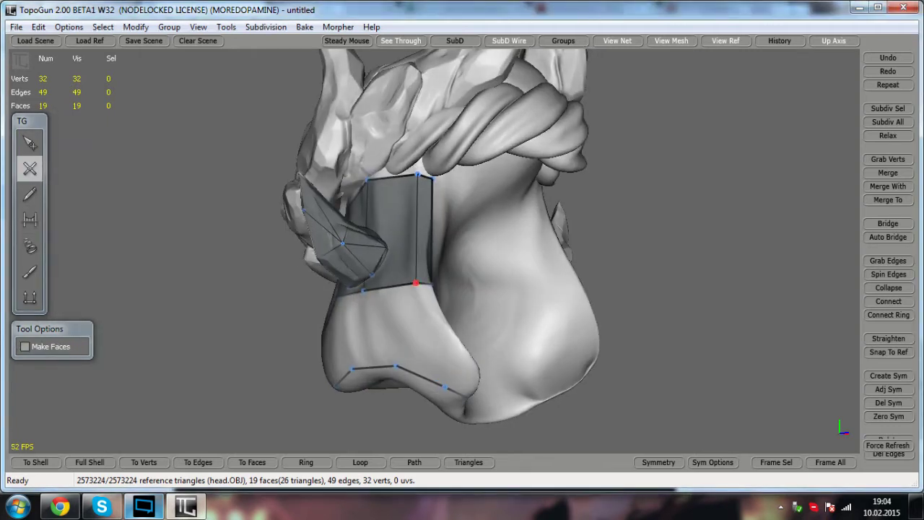
{"action": "left_click_drag", "start_coordinate": [433, 325], "coordinate": [372, 338], "text": "alt"}
{"action": "left_click_drag", "start_coordinate": [339, 296], "coordinate": [360, 348]}
{"action": "left_click", "coordinate": [352, 298]}
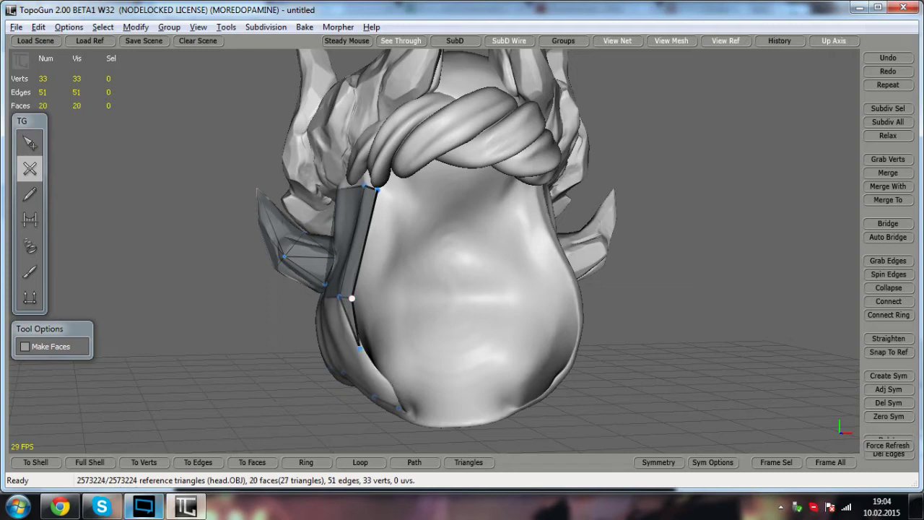
- Continue the rear rim down with two vertices, connect it to the lower border's end and close the corner triangle
{"action": "left_click_drag", "start_coordinate": [354, 307], "coordinate": [419, 289], "text": "alt"}
{"action": "left_click", "coordinate": [30, 149]}
{"action": "left_click", "coordinate": [31, 168]}
{"action": "left_click_drag", "start_coordinate": [473, 159], "coordinate": [436, 134], "text": "alt"}
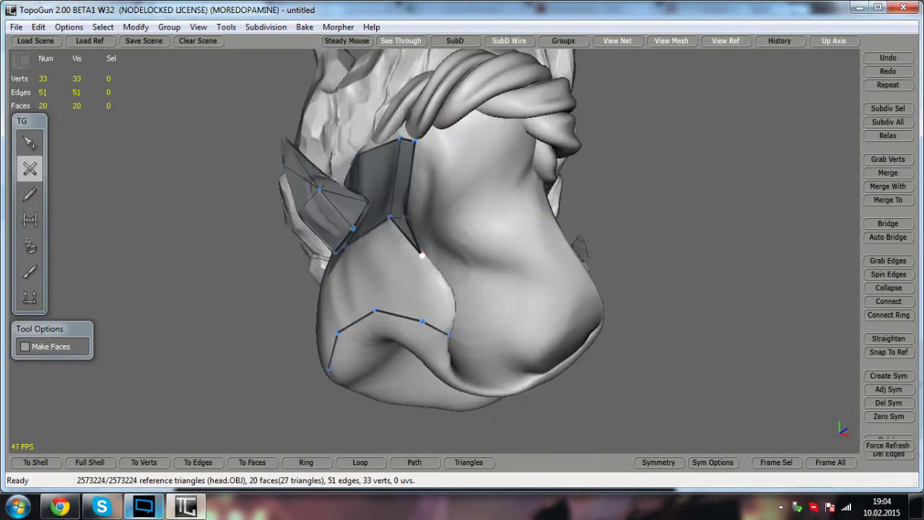
{"action": "left_click_drag", "start_coordinate": [422, 255], "coordinate": [566, 296]}
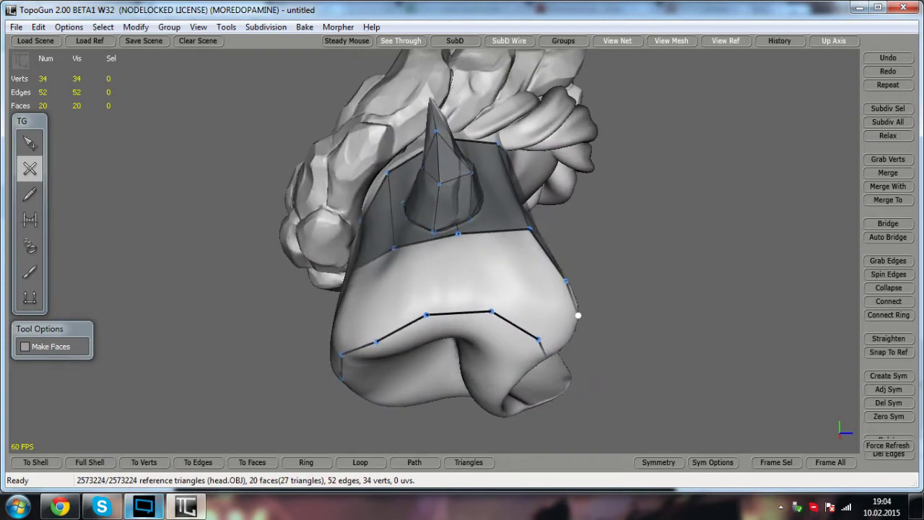
{"action": "left_click_drag", "start_coordinate": [570, 335], "coordinate": [575, 246], "text": "alt"}
{"action": "left_click", "coordinate": [565, 263]}
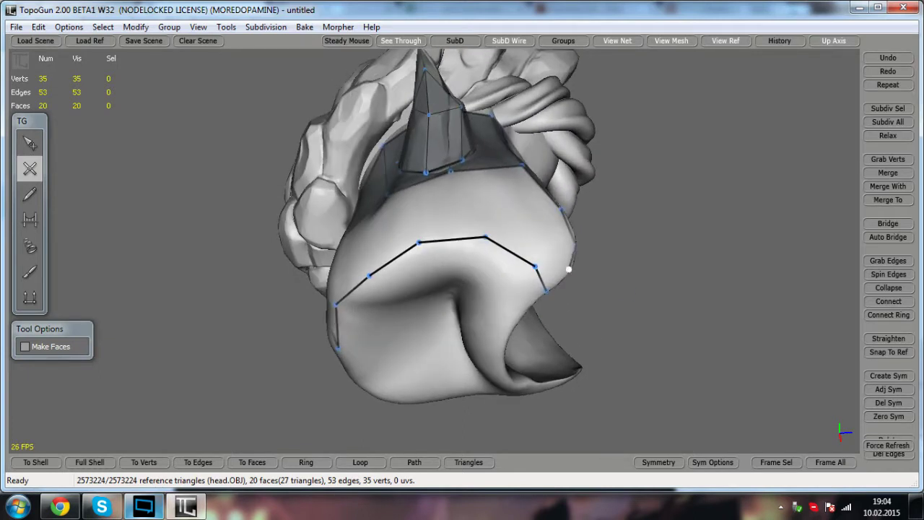
{"action": "left_click", "coordinate": [569, 270]}
{"action": "left_click", "coordinate": [30, 220]}
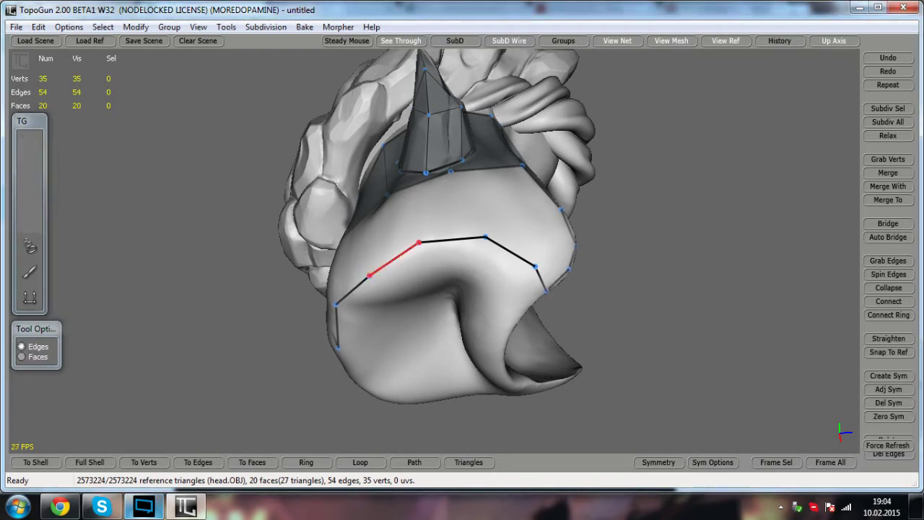
{"action": "left_click_drag", "start_coordinate": [542, 281], "coordinate": [484, 297]}
- Draw a row of five vertices above the lower border, from its rear corner forward to the lower centerline vertex
{"action": "left_click", "coordinate": [30, 168]}
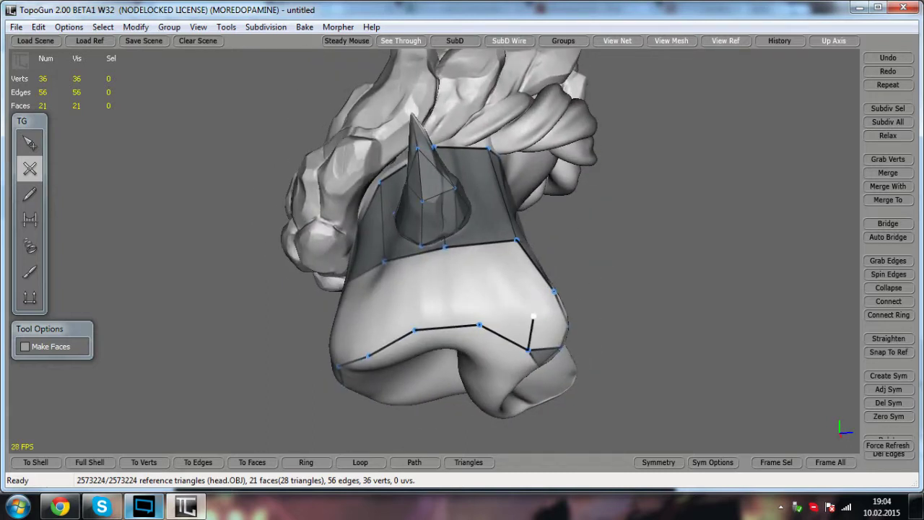
{"action": "left_click", "coordinate": [533, 316]}
{"action": "left_click_drag", "start_coordinate": [486, 280], "coordinate": [525, 305], "text": "alt"}
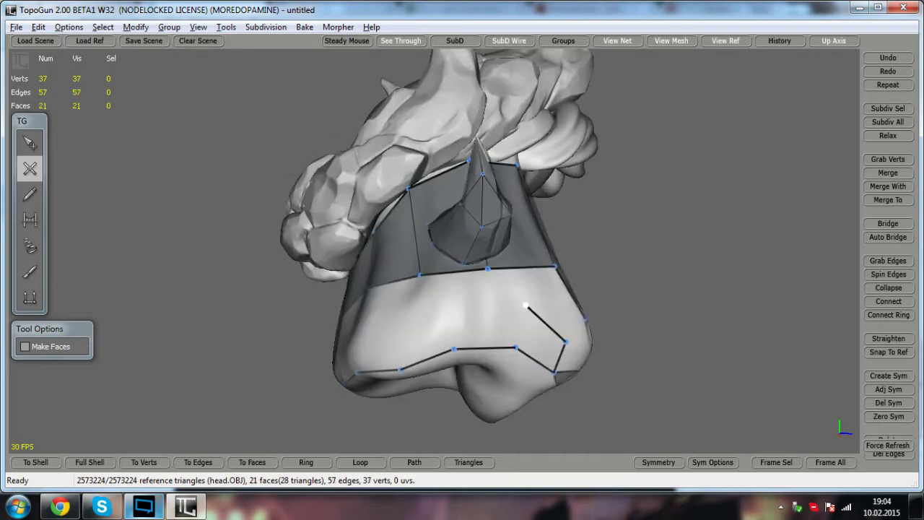
{"action": "left_click", "coordinate": [451, 308]}
{"action": "left_click_drag", "start_coordinate": [451, 308], "coordinate": [517, 317], "text": "alt"}
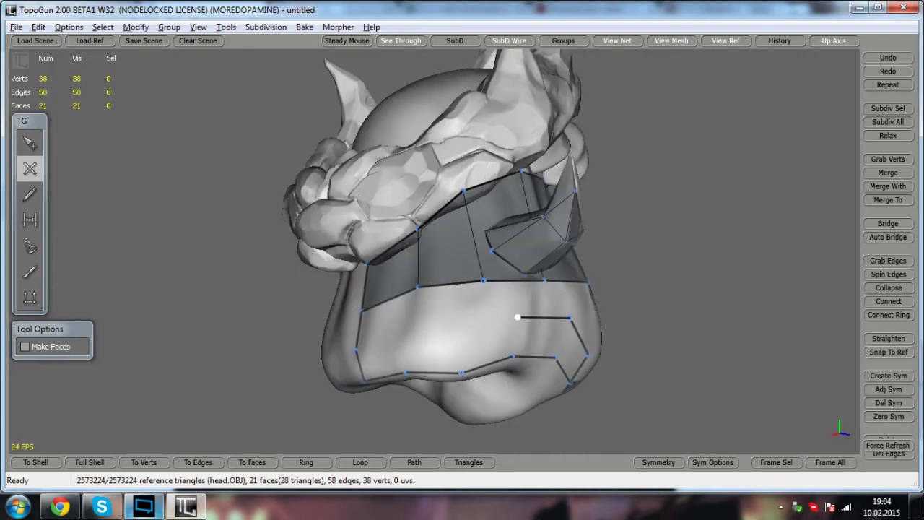
{"action": "left_click", "coordinate": [442, 325]}
{"action": "left_click_drag", "start_coordinate": [441, 325], "coordinate": [512, 338], "text": "alt"}
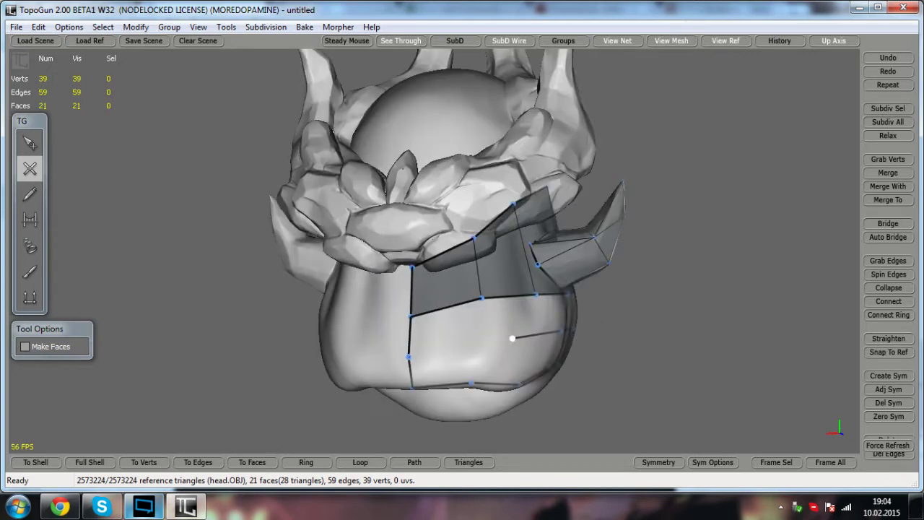
{"action": "left_click", "coordinate": [511, 338]}
{"action": "left_click", "coordinate": [409, 357]}
- Bridge the new row to the lower border, filling the strip between them with faces from the centerline to the rear
{"action": "left_click", "coordinate": [40, 230]}
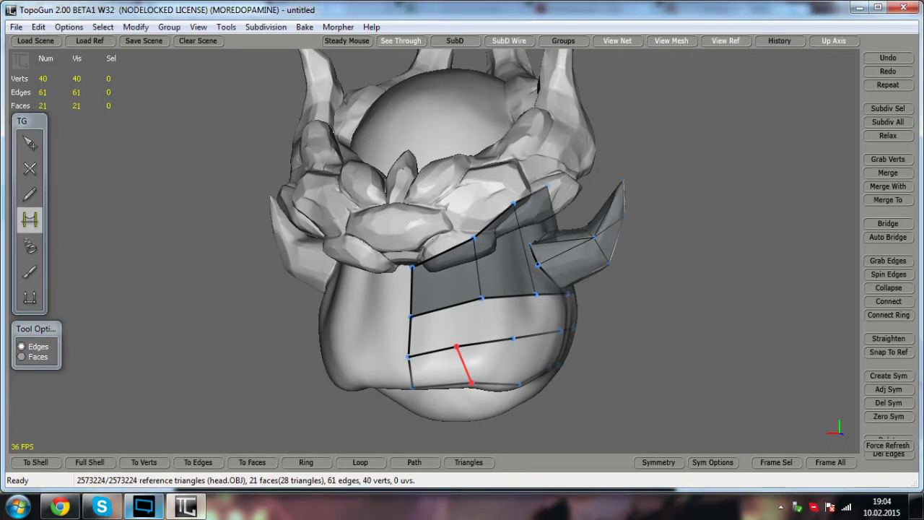
{"action": "left_click", "coordinate": [464, 365]}
{"action": "left_click", "coordinate": [492, 361]}
{"action": "left_click", "coordinate": [516, 361]}
{"action": "left_click_drag", "start_coordinate": [517, 362], "coordinate": [409, 351], "text": "alt"}
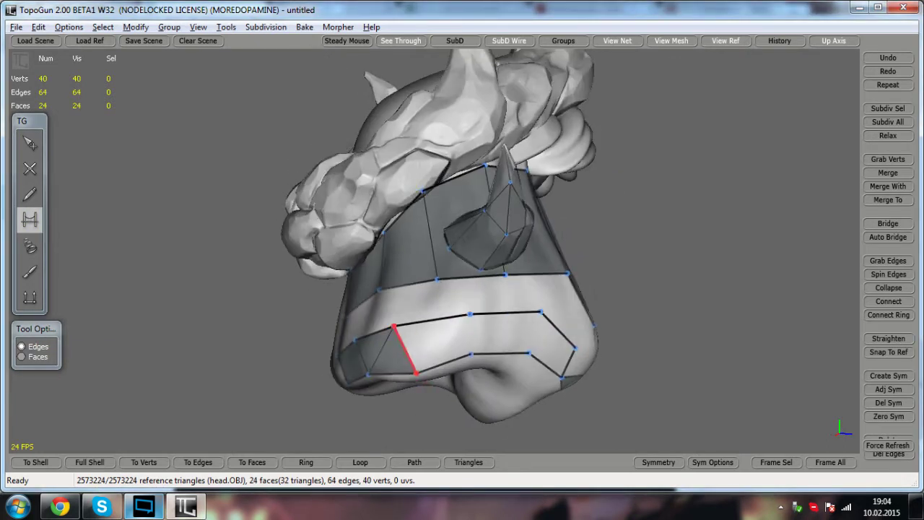
{"action": "left_click", "coordinate": [470, 335]}
{"action": "left_click", "coordinate": [535, 333]}
{"action": "left_click_drag", "start_coordinate": [535, 333], "coordinate": [463, 330], "text": "alt"}
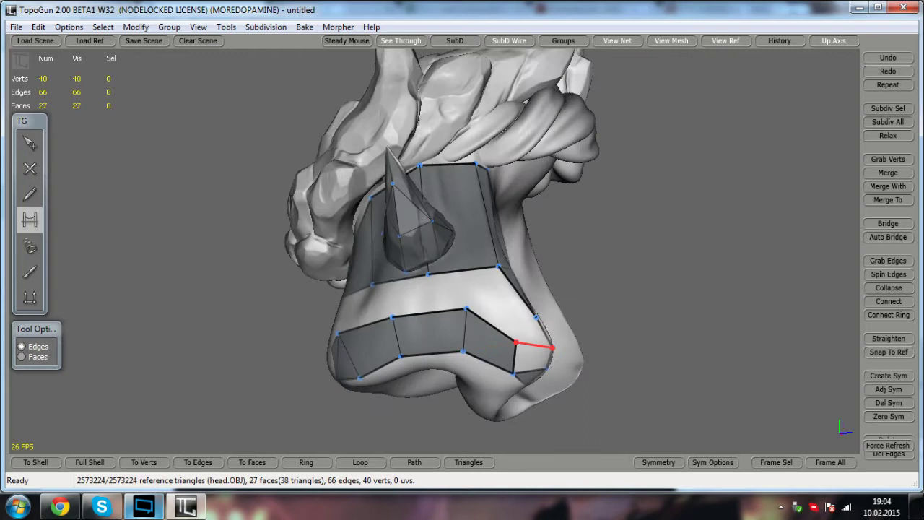
- Close the rear face of the lower strip and bridge the rear part of the gap between it and the upper cheek mesh
{"action": "left_click", "coordinate": [534, 345]}
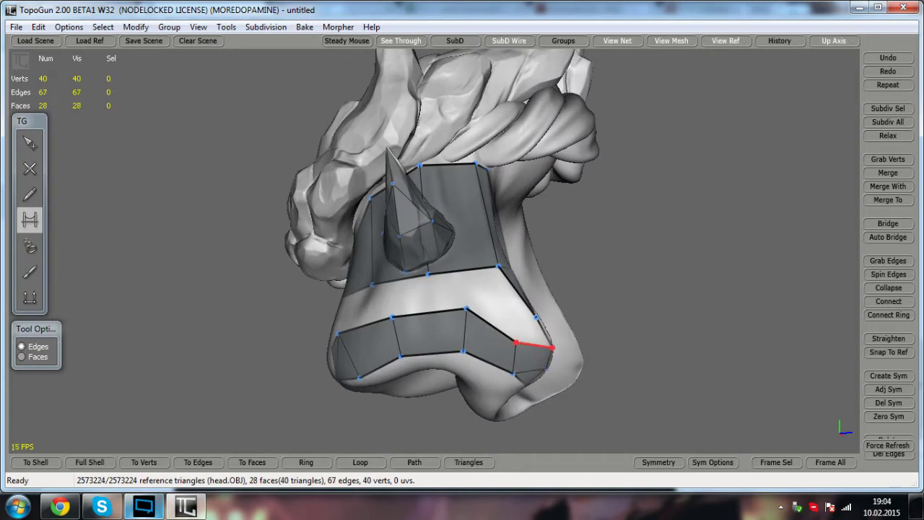
{"action": "left_click", "coordinate": [526, 330]}
{"action": "left_click", "coordinate": [484, 289]}
{"action": "left_click", "coordinate": [447, 292]}
{"action": "left_click_drag", "start_coordinate": [410, 297], "coordinate": [466, 325], "text": "alt"}
- Bridge the rest of the gap below the horn forward to the centerline with faces joining the upper and lower strips
{"action": "left_click", "coordinate": [442, 312]}
{"action": "left_click", "coordinate": [410, 313]}
{"action": "left_click", "coordinate": [429, 332]}
{"action": "left_click", "coordinate": [399, 334]}
{"action": "left_click_drag", "start_coordinate": [399, 333], "coordinate": [428, 338], "text": "alt"}
{"action": "left_click", "coordinate": [428, 338]}
{"action": "left_click", "coordinate": [402, 342]}
{"action": "left_click_drag", "start_coordinate": [381, 383], "coordinate": [442, 388], "text": "alt"}
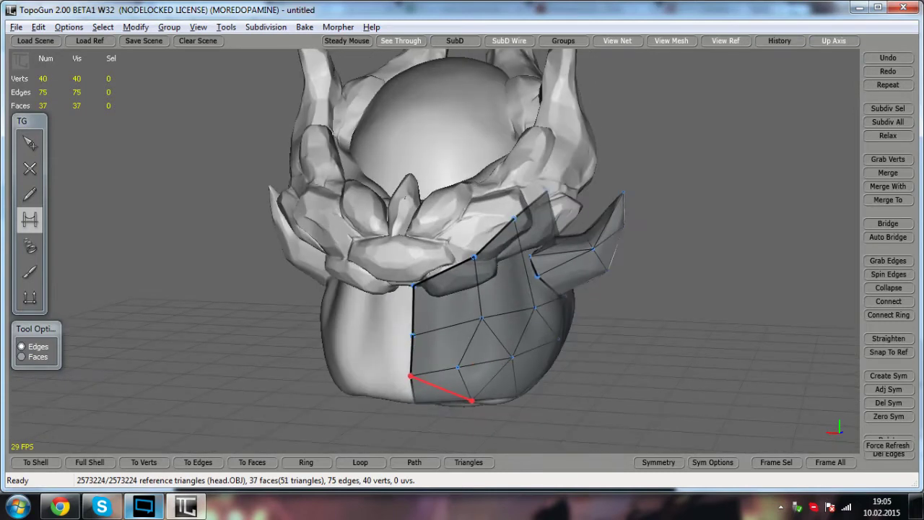
- Delete the middle quad beside the front centerline and refill the hole with two triangles split by a diagonal edge
{"action": "left_click", "coordinate": [31, 174]}
{"action": "left_click", "coordinate": [30, 146]}
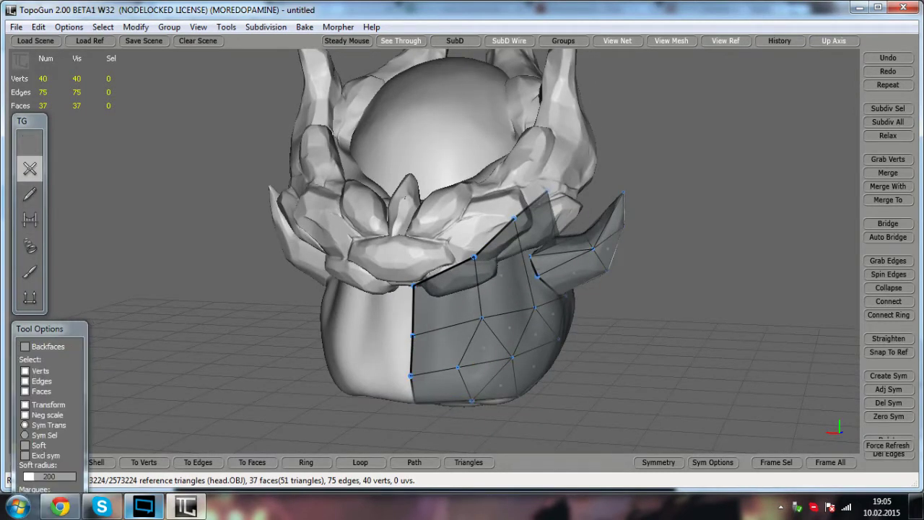
{"action": "left_click", "coordinate": [447, 346]}
{"action": "key", "text": "Delete"}
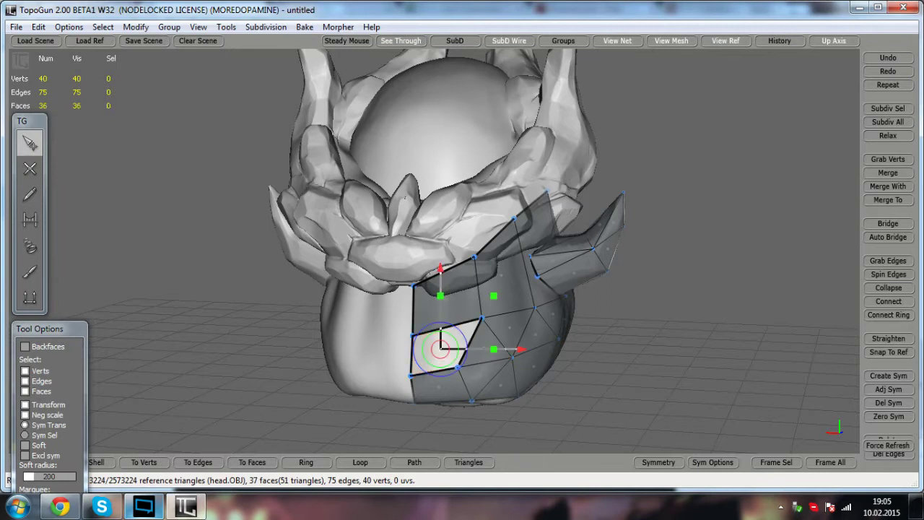
{"action": "left_click", "coordinate": [30, 174]}
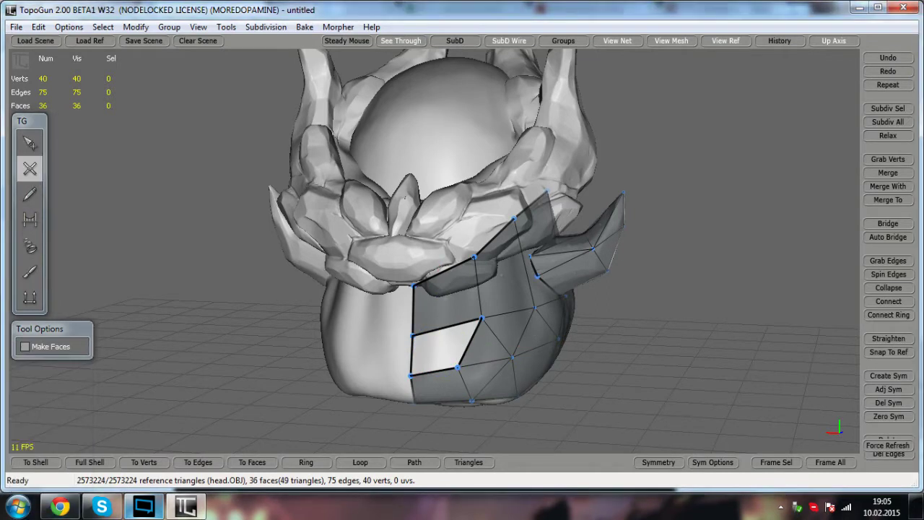
{"action": "left_click", "coordinate": [412, 335]}
{"action": "left_click_drag", "start_coordinate": [458, 367], "coordinate": [392, 345], "text": "alt"}
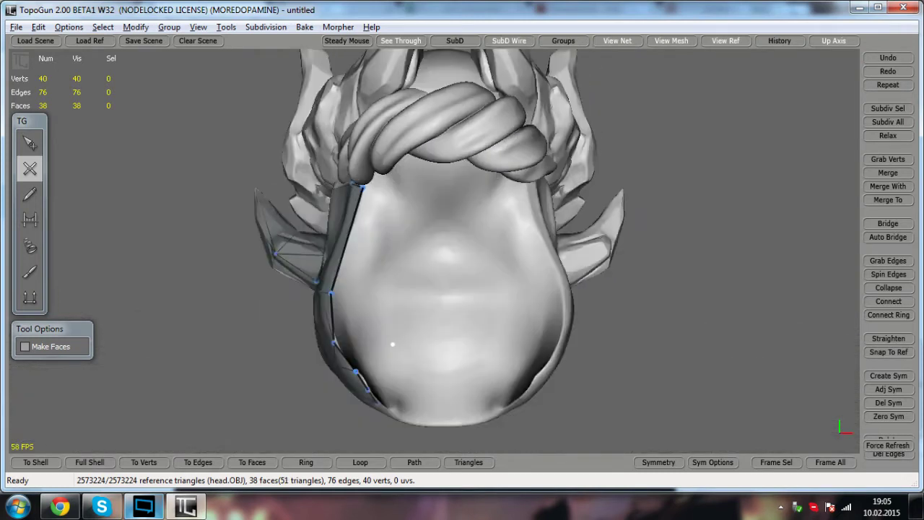
- Move the vertices along the cheek's lower border and its rear corner so they follow the sculpt's edge
{"action": "middle_click_drag", "start_coordinate": [392, 345], "coordinate": [434, 343], "text": "alt"}
{"action": "left_click", "coordinate": [35, 148]}
{"action": "left_click_drag", "start_coordinate": [303, 303], "coordinate": [433, 294], "text": "alt"}
{"action": "middle_click_drag", "start_coordinate": [433, 295], "coordinate": [390, 279], "text": "alt"}
{"action": "left_click_drag", "start_coordinate": [391, 278], "coordinate": [343, 286], "text": "alt"}
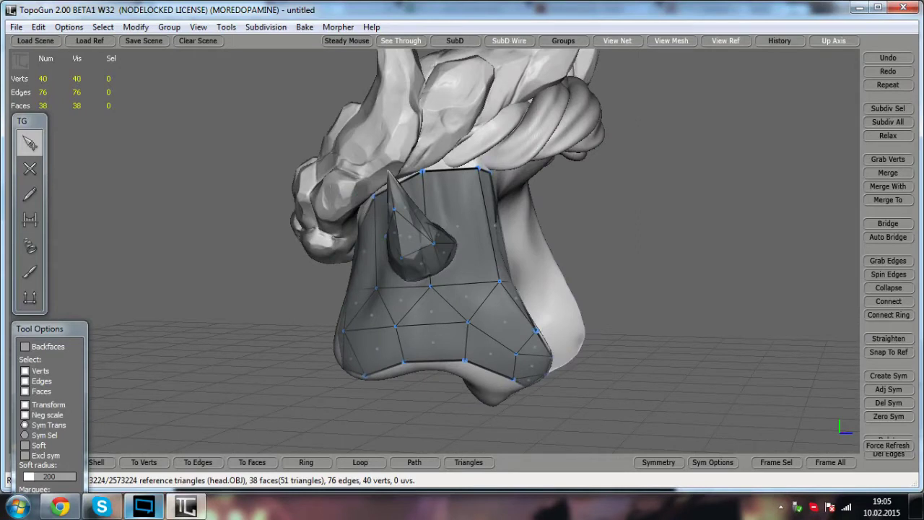
{"action": "left_click_drag", "start_coordinate": [404, 362], "coordinate": [404, 368]}
{"action": "left_click_drag", "start_coordinate": [465, 360], "coordinate": [444, 282]}
{"action": "left_click_drag", "start_coordinate": [499, 270], "coordinate": [566, 307]}
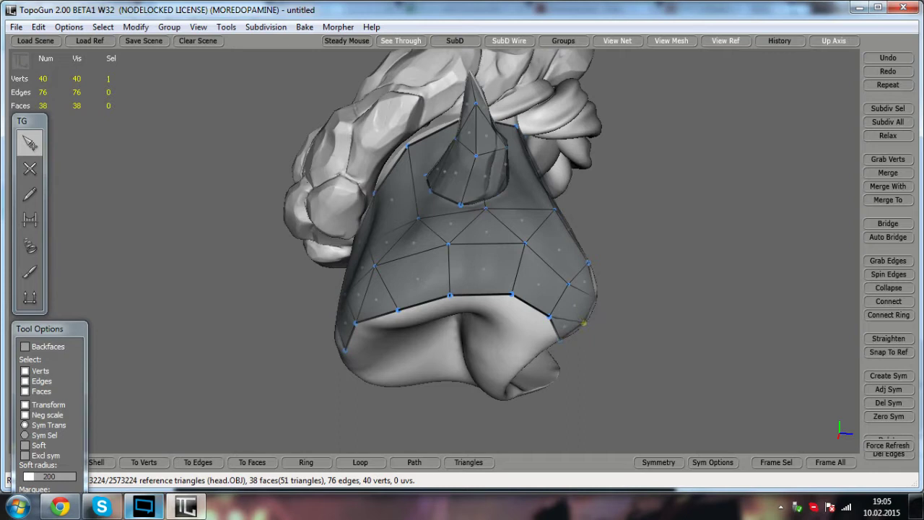
{"action": "left_click_drag", "start_coordinate": [583, 310], "coordinate": [498, 304], "text": "alt"}
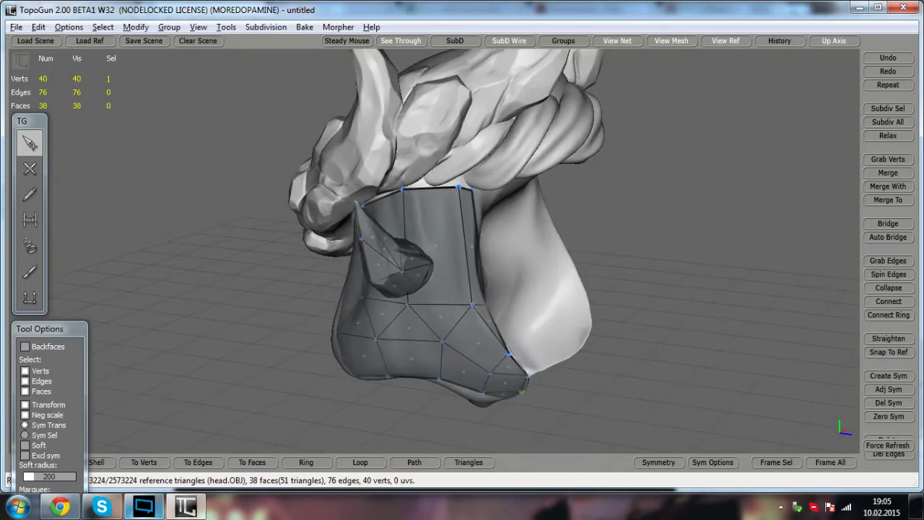
- Connect the horn's rear base vertex to the upper rear vertex near the braid, splitting the face behind the horn
{"action": "left_click_drag", "start_coordinate": [433, 303], "coordinate": [618, 285], "text": "alt"}
{"action": "left_click_drag", "start_coordinate": [461, 153], "coordinate": [473, 173], "text": "alt"}
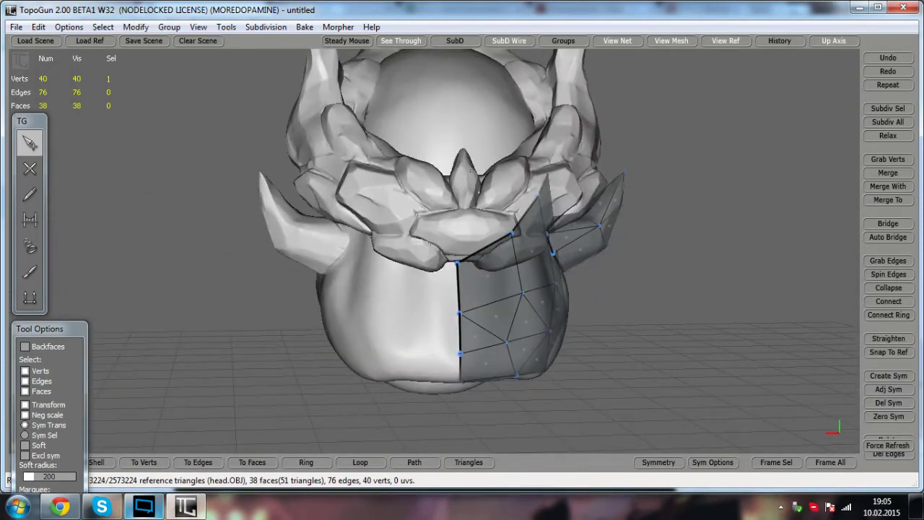
{"action": "left_click_drag", "start_coordinate": [531, 321], "coordinate": [322, 300], "text": "alt"}
{"action": "left_click_drag", "start_coordinate": [462, 299], "coordinate": [514, 307], "text": "alt"}
{"action": "left_click", "coordinate": [30, 175]}
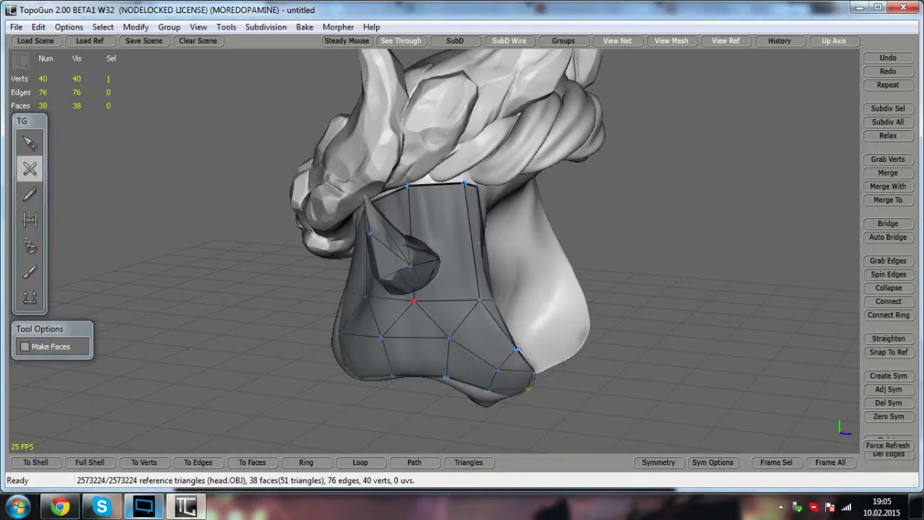
{"action": "left_click_drag", "start_coordinate": [462, 249], "coordinate": [409, 251], "text": "alt"}
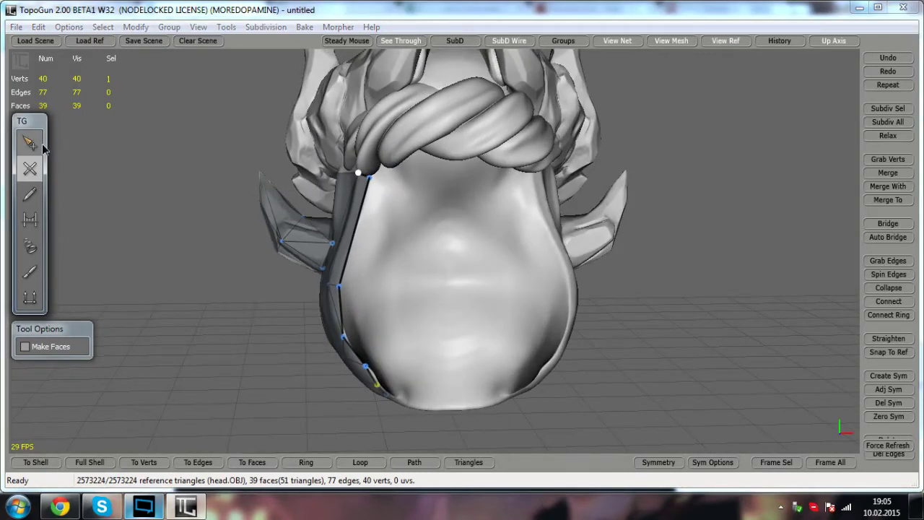
- Adjust the vertices on the cheek's rear rim to fit the sculpt's edge
{"action": "left_click", "coordinate": [40, 145]}
{"action": "scroll", "coordinate": [434, 249], "scroll_direction": "up", "scroll_amount": 2}
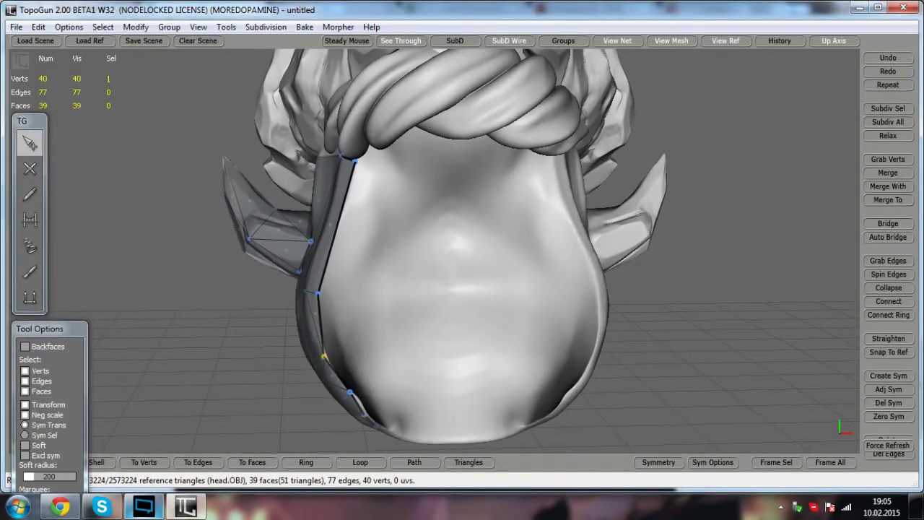
{"action": "left_click_drag", "start_coordinate": [322, 353], "coordinate": [499, 328], "text": "alt"}
{"action": "left_click_drag", "start_coordinate": [563, 317], "coordinate": [502, 242], "text": "alt"}
{"action": "left_click", "coordinate": [520, 205]}
{"action": "left_click_drag", "start_coordinate": [520, 217], "coordinate": [477, 298], "text": "alt"}
{"action": "middle_click_drag", "start_coordinate": [477, 297], "coordinate": [517, 338], "text": "alt"}
{"action": "left_click_drag", "start_coordinate": [517, 338], "coordinate": [653, 361], "text": "alt"}
- Try to split the upper quad in front of the horn diagonally from its upper front vertex to its lower rear vertex
{"action": "left_click", "coordinate": [36, 170]}
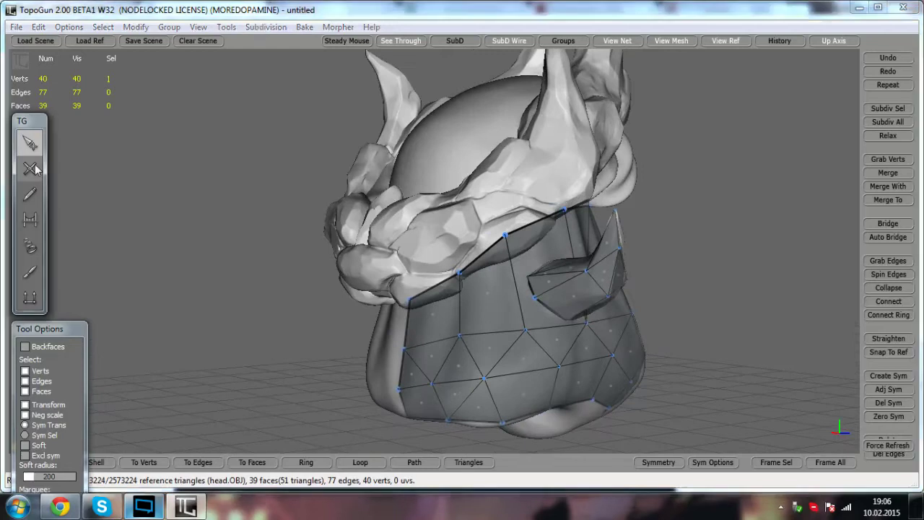
{"action": "left_click", "coordinate": [34, 168]}
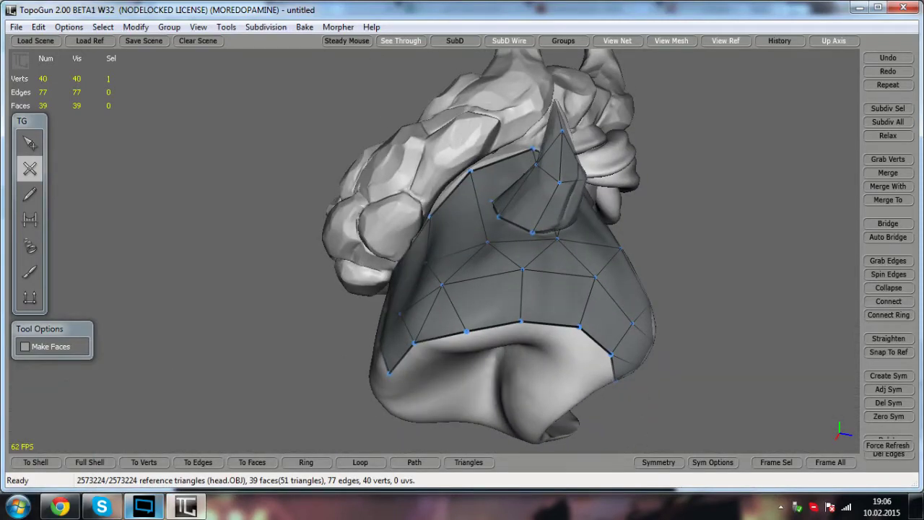
{"action": "left_click_drag", "start_coordinate": [505, 289], "coordinate": [526, 323], "text": "alt"}
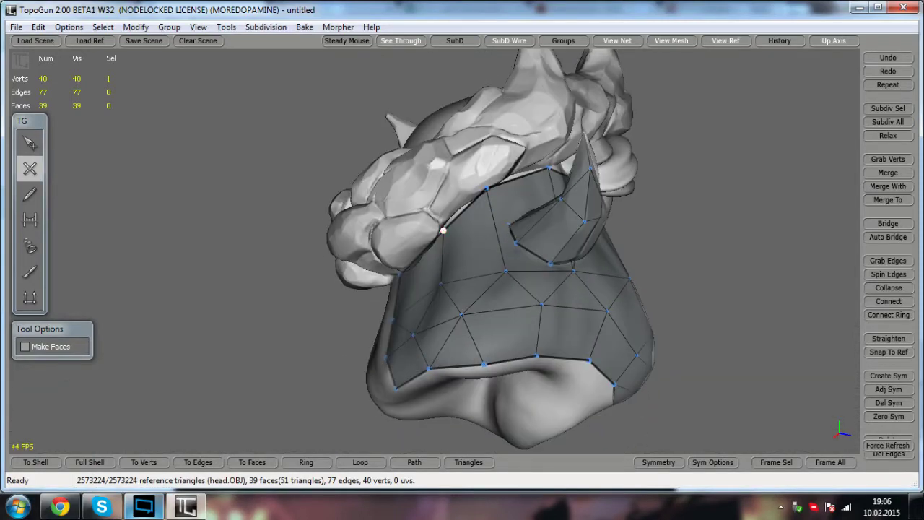
{"action": "left_click_drag", "start_coordinate": [505, 271], "coordinate": [543, 333], "text": "alt"}
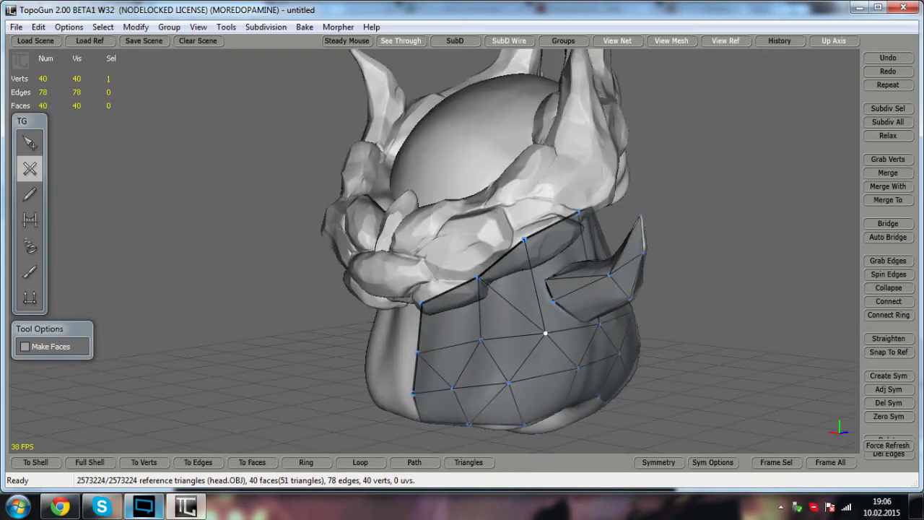
{"action": "left_click_drag", "start_coordinate": [505, 288], "coordinate": [412, 295], "text": "alt"}
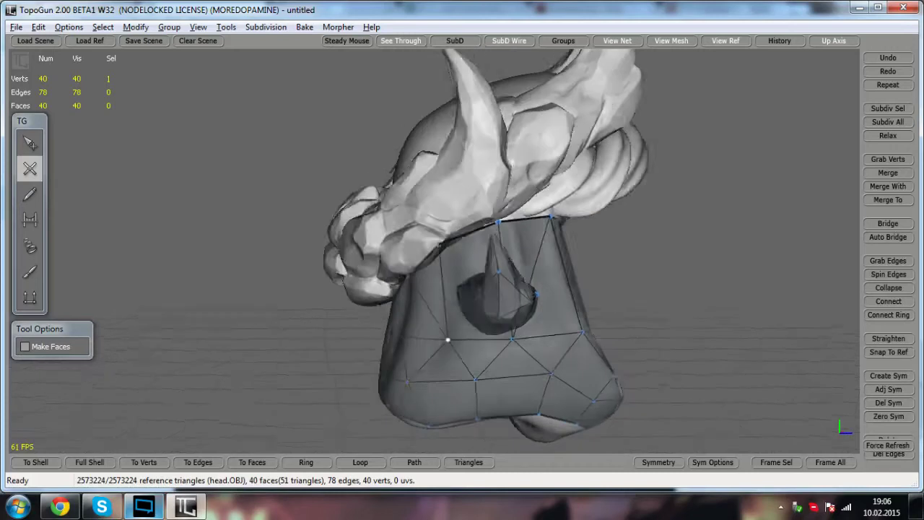
- Remove that diagonal and split the same quad the opposite way, from its upper rear vertex to its lower front vertex
{"action": "left_click_drag", "start_coordinate": [336, 353], "coordinate": [353, 355], "text": "alt"}
{"action": "left_click_drag", "start_coordinate": [505, 289], "coordinate": [499, 230], "text": "alt"}
{"action": "left_click", "coordinate": [433, 284]}
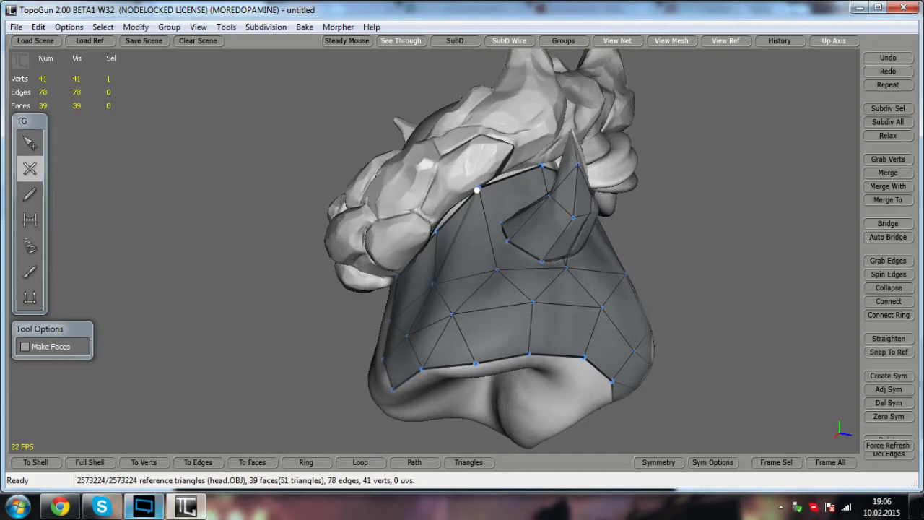
{"action": "left_click_drag", "start_coordinate": [506, 289], "coordinate": [504, 272], "text": "alt"}
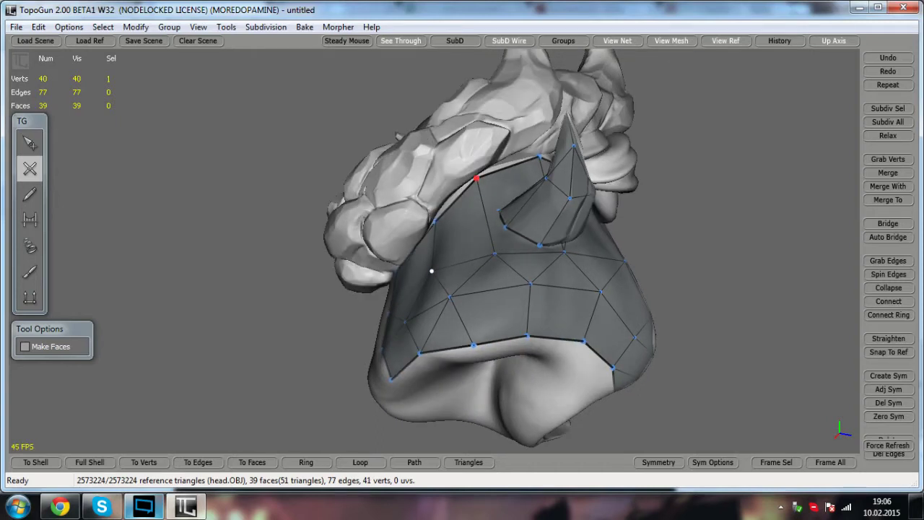
{"action": "left_click_drag", "start_coordinate": [506, 289], "coordinate": [570, 353], "text": "alt"}
{"action": "mouse_move", "coordinate": [506, 317]}
{"action": "left_mouse_down", "text": "alt"}
{"action": "mouse_move", "coordinate": [404, 306]}
{"action": "mouse_move", "coordinate": [496, 310]}
{"action": "left_mouse_up", "text": "alt"}
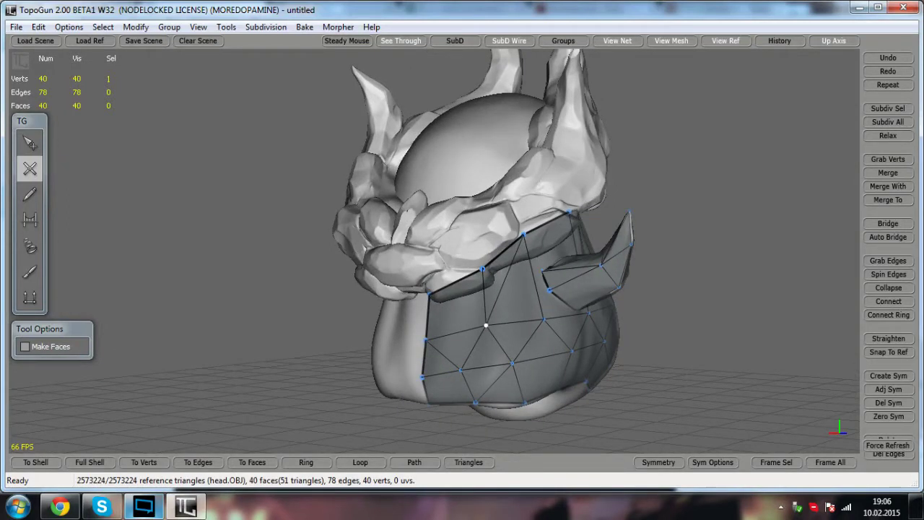
- Split the top quad beside the front centerline with a diagonal from the uppermost centerline vertex to its lower outer vertex
{"action": "left_click_drag", "start_coordinate": [496, 311], "coordinate": [519, 216], "text": "alt"}
{"action": "left_click_drag", "start_coordinate": [443, 217], "coordinate": [403, 284], "text": "alt"}
{"action": "middle_click_drag", "start_coordinate": [403, 283], "coordinate": [478, 277]}
{"action": "left_click", "coordinate": [31, 144]}
{"action": "left_click_drag", "start_coordinate": [404, 289], "coordinate": [542, 284], "text": "alt"}
{"action": "left_click", "coordinate": [33, 174]}
{"action": "left_click_drag", "start_coordinate": [462, 281], "coordinate": [514, 312], "text": "alt"}
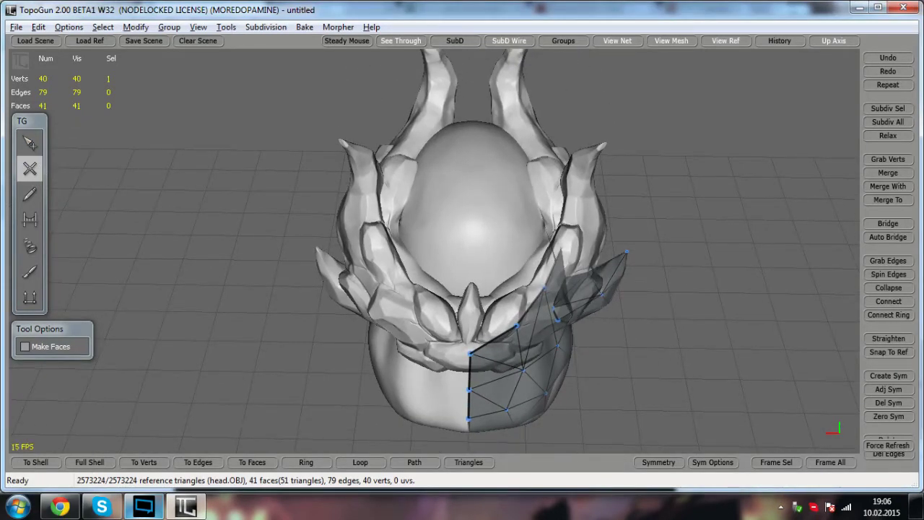
- Start a new vertex chain at the back of the skull above the braid and run it forward along the crown's inner edge
{"action": "middle_click_drag", "start_coordinate": [470, 289], "coordinate": [446, 331], "text": "alt"}
{"action": "mouse_move", "coordinate": [448, 288]}
{"action": "left_mouse_down", "text": "alt"}
{"action": "mouse_move", "coordinate": [446, 353]}
{"action": "mouse_move", "coordinate": [325, 303]}
{"action": "mouse_move", "coordinate": [437, 325]}
{"action": "mouse_move", "coordinate": [448, 296]}
{"action": "left_mouse_up", "text": "alt"}
{"action": "scroll", "coordinate": [448, 296], "scroll_direction": "up", "scroll_amount": 4}
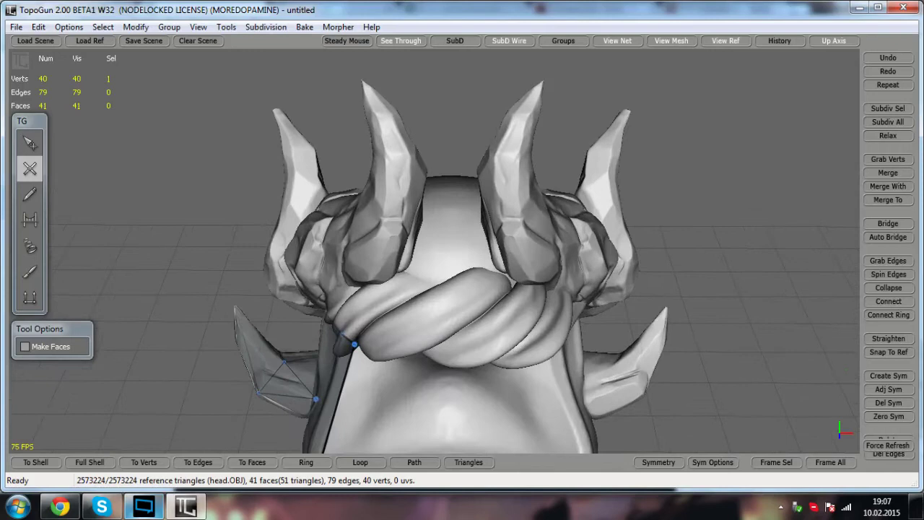
{"action": "mouse_move", "coordinate": [448, 296]}
{"action": "left_mouse_down", "text": "alt"}
{"action": "mouse_move", "coordinate": [448, 318]}
{"action": "mouse_move", "coordinate": [447, 306]}
{"action": "left_mouse_up", "text": "alt"}
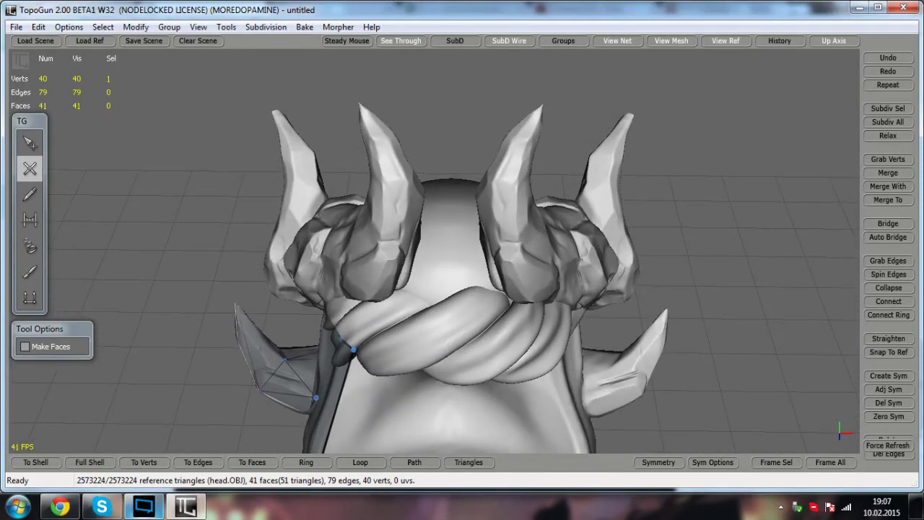
{"action": "left_click", "coordinate": [402, 289]}
{"action": "left_click_drag", "start_coordinate": [402, 289], "coordinate": [310, 353], "text": "alt"}
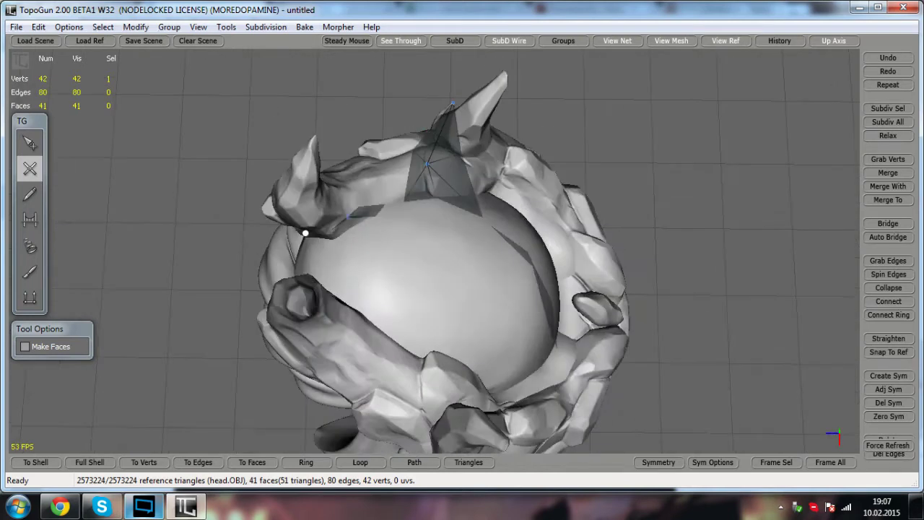
{"action": "left_click", "coordinate": [305, 233]}
{"action": "middle_click_drag", "start_coordinate": [305, 234], "coordinate": [386, 189]}
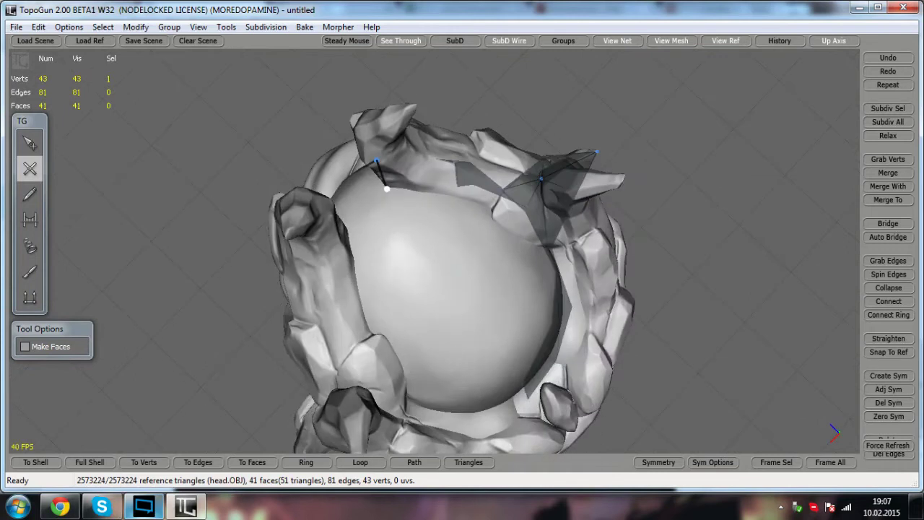
{"action": "left_click", "coordinate": [386, 189]}
{"action": "middle_click_drag", "start_coordinate": [489, 207], "coordinate": [542, 242]}
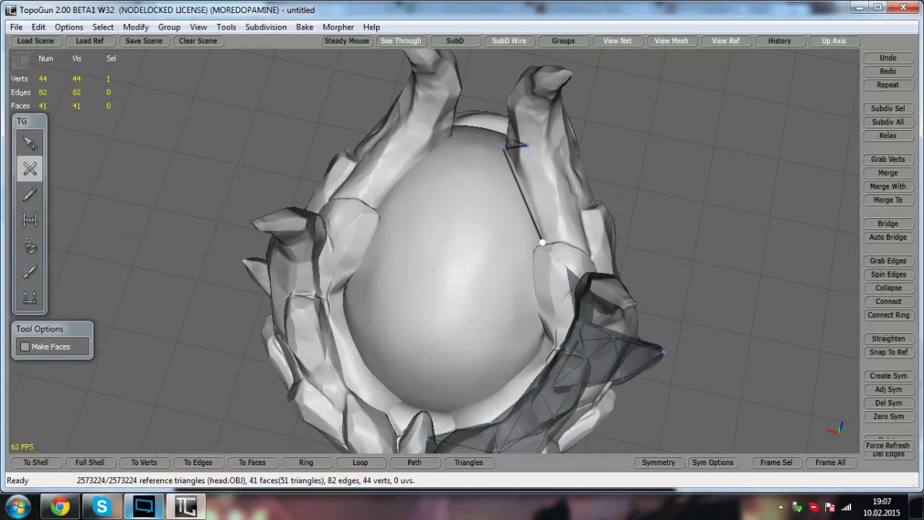
- Undo the last chain vertex and continue with closer vertices around the crown's inner bulge and down beside the smooth skull
{"action": "key", "text": "ctrl+z"}
{"action": "middle_click_drag", "start_coordinate": [557, 259], "coordinate": [529, 210]}
{"action": "left_click", "coordinate": [540, 235]}
{"action": "left_click", "coordinate": [530, 278]}
{"action": "left_click_drag", "start_coordinate": [530, 277], "coordinate": [544, 258], "text": "alt"}
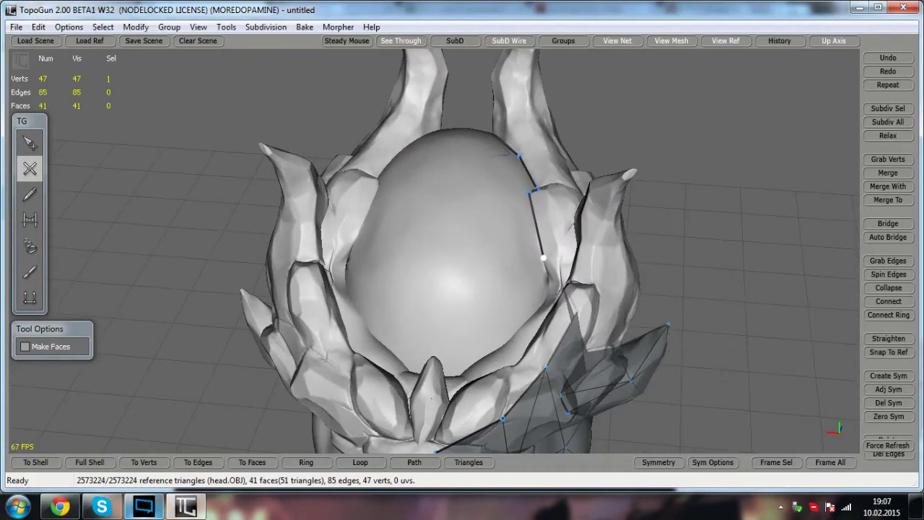
{"action": "left_click_drag", "start_coordinate": [558, 291], "coordinate": [514, 193], "text": "alt"}
{"action": "middle_click_drag", "start_coordinate": [511, 215], "coordinate": [375, 228]}
- Resume the chain from its front end at the inner side corner of the crown, keeping it against the smooth skull
{"action": "left_click", "coordinate": [35, 150]}
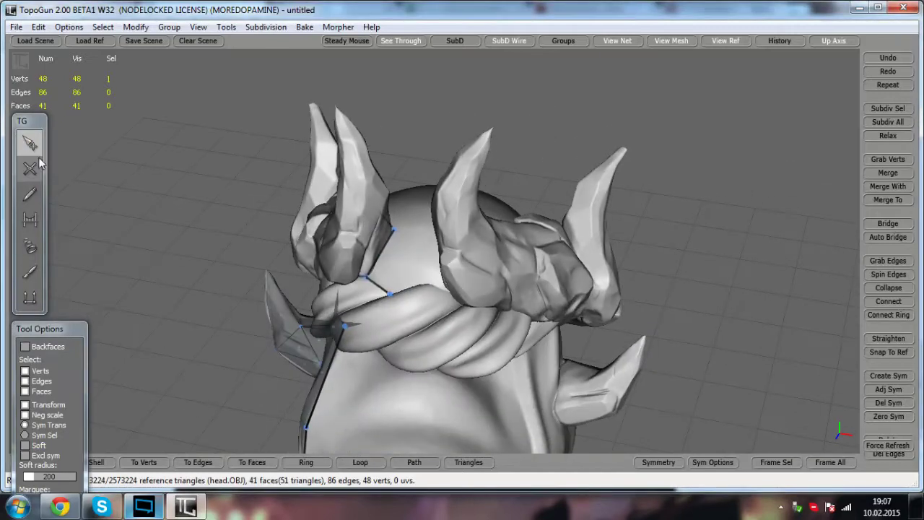
{"action": "left_click_drag", "start_coordinate": [345, 326], "coordinate": [399, 334], "text": "alt"}
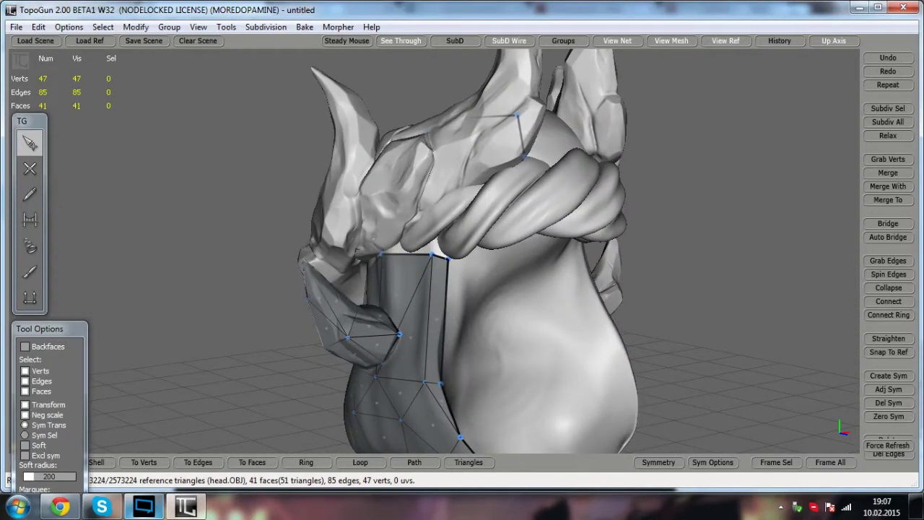
{"action": "left_click_drag", "start_coordinate": [462, 296], "coordinate": [600, 397], "text": "alt"}
{"action": "left_click", "coordinate": [34, 170]}
{"action": "middle_click_drag", "start_coordinate": [462, 361], "coordinate": [409, 281], "text": "alt"}
{"action": "mouse_move", "coordinate": [409, 281]}
{"action": "left_mouse_down", "text": "alt"}
{"action": "mouse_move", "coordinate": [466, 285]}
{"action": "mouse_move", "coordinate": [484, 260]}
{"action": "mouse_move", "coordinate": [409, 263]}
{"action": "left_mouse_up", "text": "alt"}
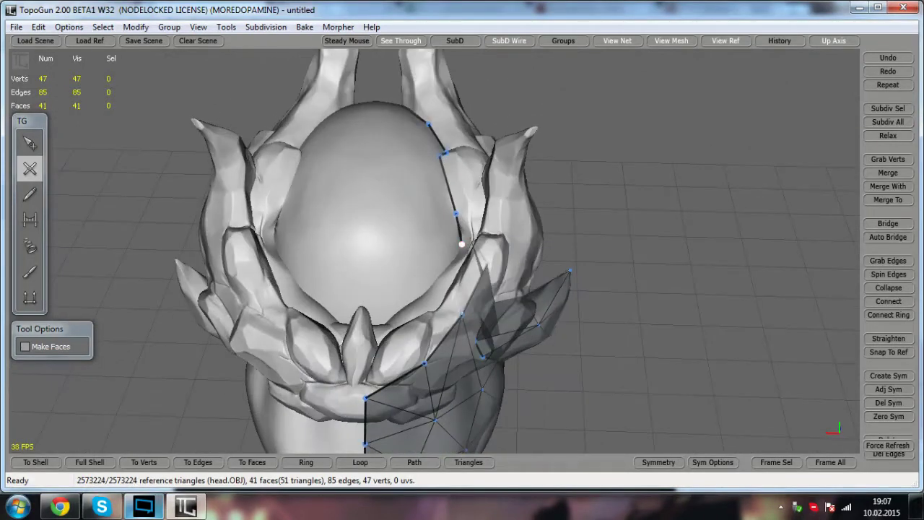
{"action": "middle_click_drag", "start_coordinate": [462, 244], "coordinate": [462, 252]}
{"action": "left_click", "coordinate": [462, 252]}
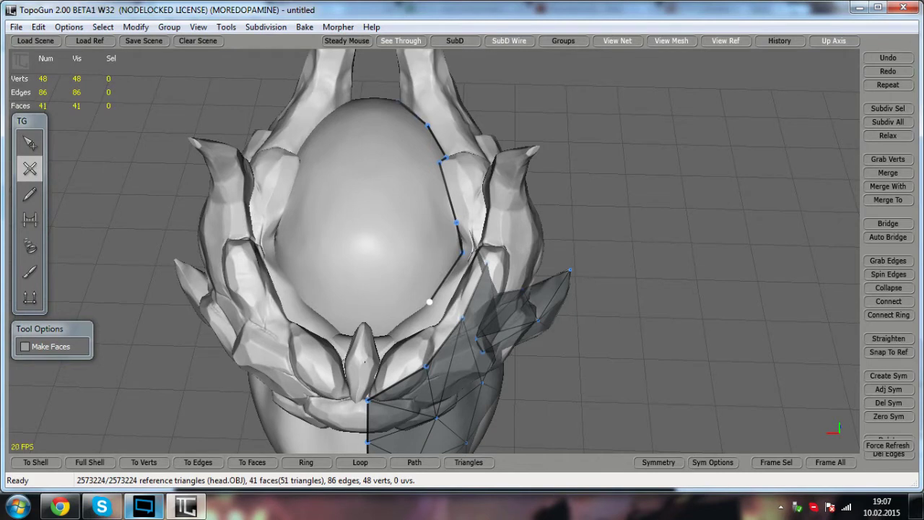
- Extend the chain with two vertices along the crown's front inner rim toward the centerline
{"action": "left_click_drag", "start_coordinate": [388, 334], "coordinate": [282, 370], "text": "alt"}
{"action": "left_click", "coordinate": [273, 283]}
{"action": "left_click_drag", "start_coordinate": [274, 284], "coordinate": [333, 246], "text": "alt"}
{"action": "middle_click_drag", "start_coordinate": [333, 246], "coordinate": [377, 177], "text": "alt"}
{"action": "left_click_drag", "start_coordinate": [377, 177], "coordinate": [349, 180], "text": "alt"}
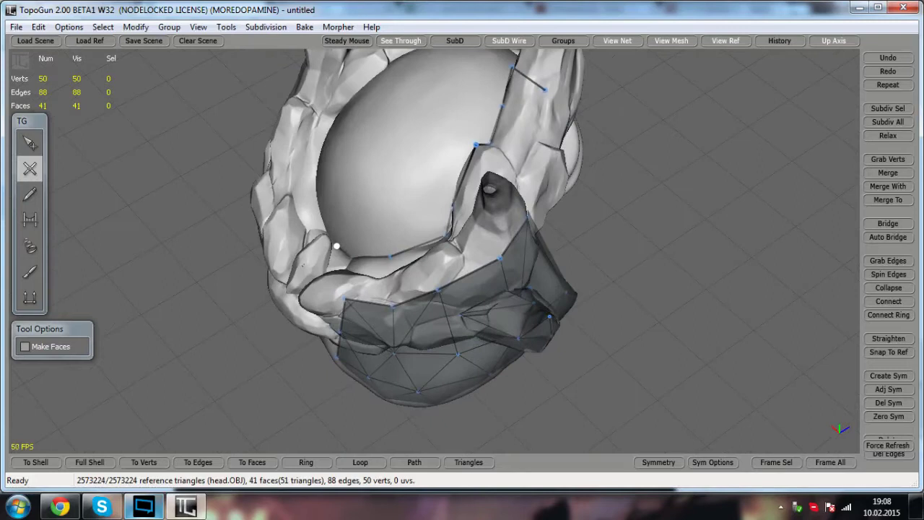
- Examine the new vertex chain and the crown's front inner rim from the front, side and above
{"action": "key", "text": "alt"}
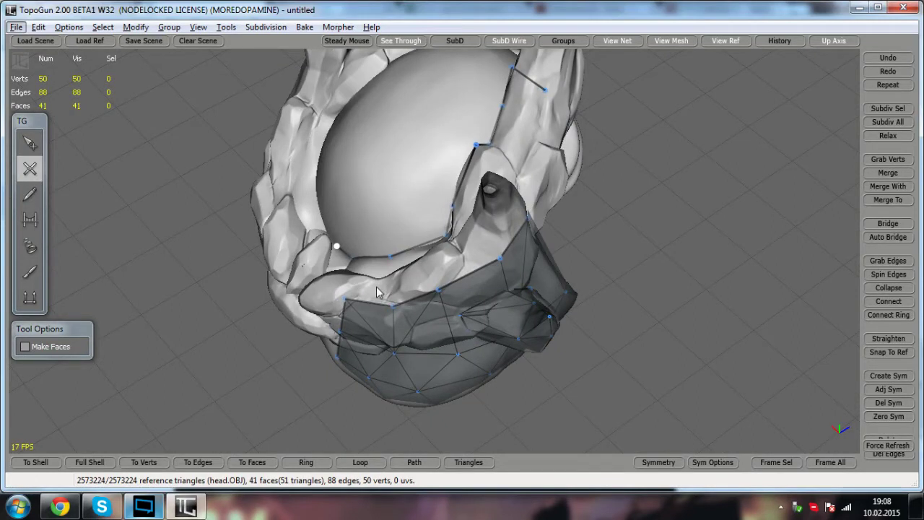
{"action": "left_click_drag", "start_coordinate": [377, 286], "coordinate": [452, 334], "text": "alt"}
{"action": "left_click_drag", "start_coordinate": [419, 249], "coordinate": [253, 198], "text": "alt"}
{"action": "scroll", "coordinate": [456, 239], "scroll_direction": "down", "scroll_amount": 2}
{"action": "middle_click_drag", "start_coordinate": [373, 200], "coordinate": [396, 299], "text": "alt"}
{"action": "left_click_drag", "start_coordinate": [405, 298], "coordinate": [325, 293], "text": "alt"}
{"action": "middle_click_drag", "start_coordinate": [510, 295], "coordinate": [290, 362]}
{"action": "left_click_drag", "start_coordinate": [275, 393], "coordinate": [424, 393], "text": "alt"}
{"action": "middle_click_drag", "start_coordinate": [403, 363], "coordinate": [347, 223]}
{"action": "mouse_move", "coordinate": [348, 223]}
{"action": "left_mouse_down", "text": "alt"}
{"action": "mouse_move", "coordinate": [354, 203]}
{"action": "mouse_move", "coordinate": [346, 223]}
{"action": "left_mouse_up", "text": "alt"}
{"action": "scroll", "coordinate": [346, 220], "scroll_direction": "up", "scroll_amount": 3}
{"action": "middle_click_drag", "start_coordinate": [309, 200], "coordinate": [302, 230]}
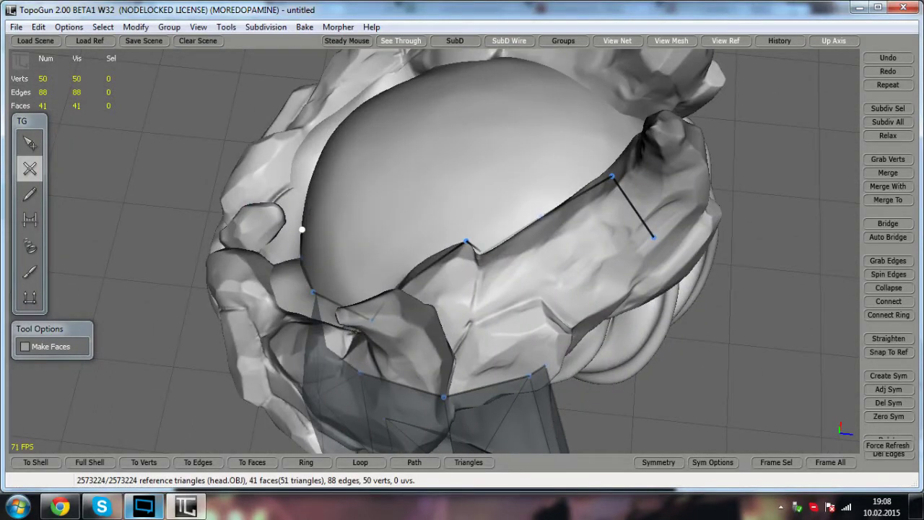
- Add three outer vertices at the crown's front beside the centerline and connect them to the inner rim chain
{"action": "left_click_drag", "start_coordinate": [302, 230], "coordinate": [343, 206], "text": "alt"}
{"action": "scroll", "coordinate": [396, 276], "scroll_direction": "down", "scroll_amount": 4}
{"action": "scroll", "coordinate": [453, 320], "scroll_direction": "up", "scroll_amount": 2}
{"action": "scroll", "coordinate": [337, 177], "scroll_direction": "up", "scroll_amount": 3}
{"action": "middle_click_drag", "start_coordinate": [343, 206], "coordinate": [369, 150]}
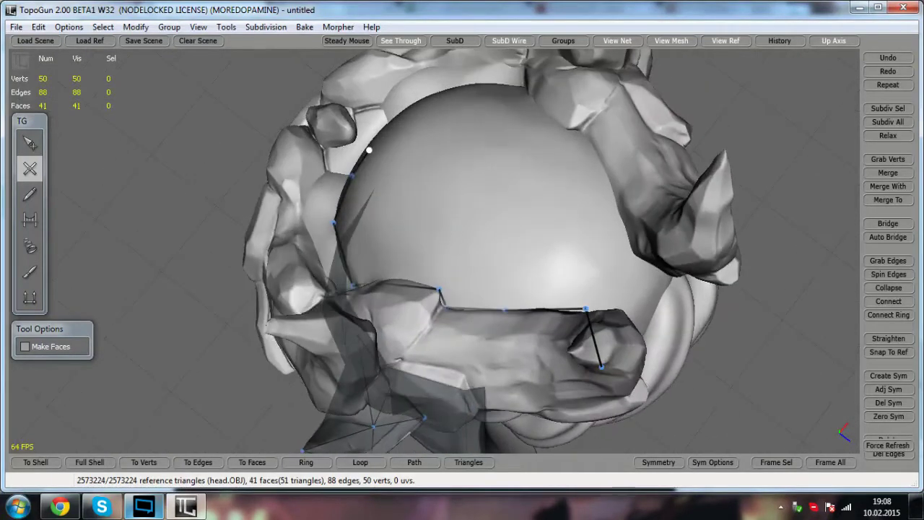
{"action": "left_click_drag", "start_coordinate": [323, 148], "coordinate": [473, 245], "text": "alt"}
{"action": "middle_click_drag", "start_coordinate": [473, 247], "coordinate": [645, 268]}
{"action": "left_click", "coordinate": [545, 267]}
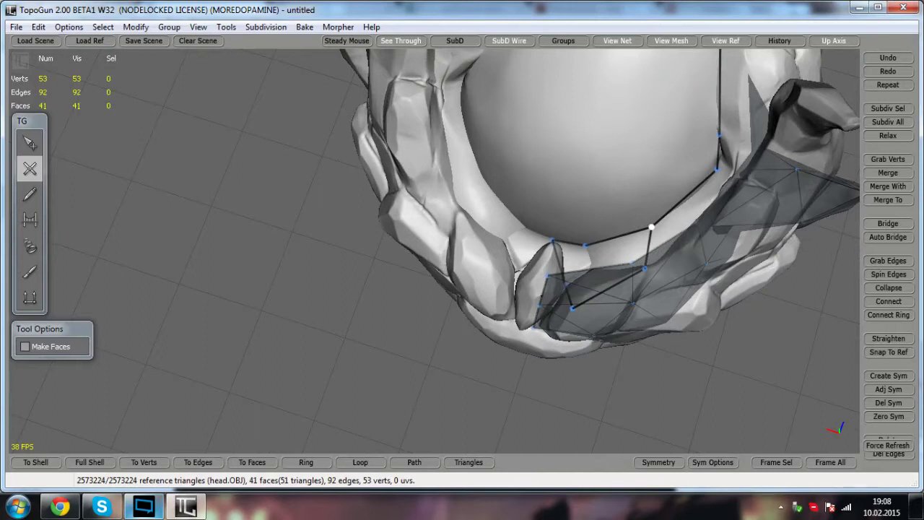
- Fill the gap between the inner rim chain and the new outer edges at the crown's front with bridged faces
{"action": "left_click", "coordinate": [32, 227]}
{"action": "left_click_drag", "start_coordinate": [559, 263], "coordinate": [575, 266]}
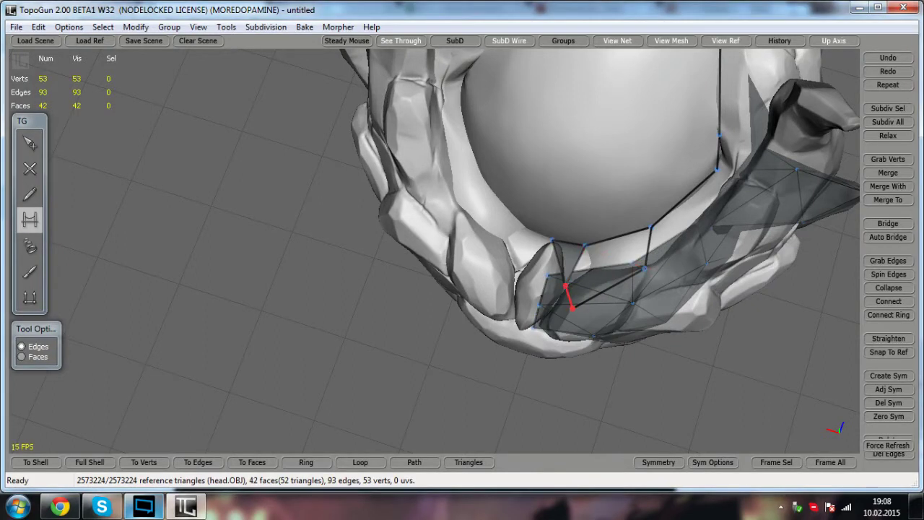
{"action": "left_click", "coordinate": [24, 172]}
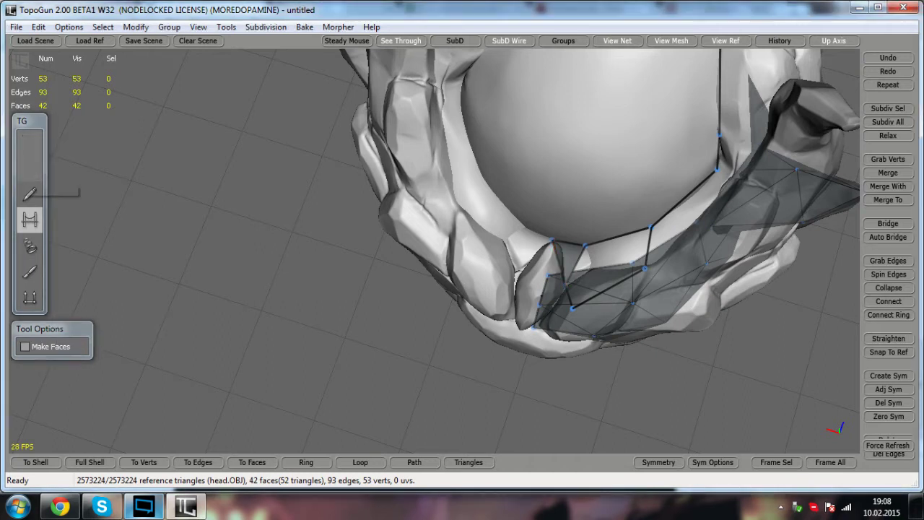
{"action": "left_click", "coordinate": [645, 268]}
- Extend the outer row up the crown's side bulge with three vertices forming a triangle, then link it to the inner chain
{"action": "left_click_drag", "start_coordinate": [510, 345], "coordinate": [549, 328], "text": "alt"}
{"action": "middle_click_drag", "start_coordinate": [549, 329], "coordinate": [501, 406], "text": "alt"}
{"action": "left_click_drag", "start_coordinate": [501, 406], "coordinate": [469, 354], "text": "alt"}
{"action": "left_click", "coordinate": [30, 148]}
{"action": "left_click", "coordinate": [30, 166]}
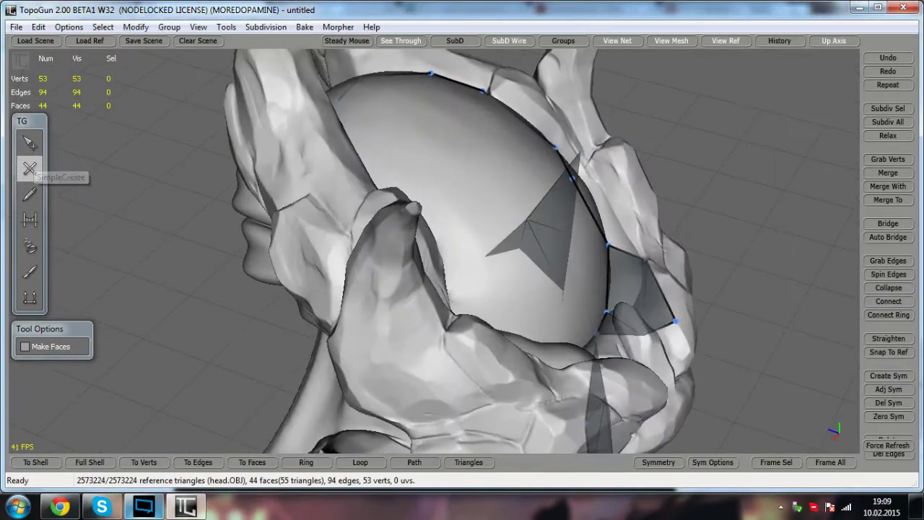
{"action": "left_click_drag", "start_coordinate": [646, 260], "coordinate": [623, 305], "text": "alt"}
{"action": "left_click", "coordinate": [610, 177]}
{"action": "left_click_drag", "start_coordinate": [611, 178], "coordinate": [643, 206], "text": "alt"}
{"action": "left_click", "coordinate": [528, 129]}
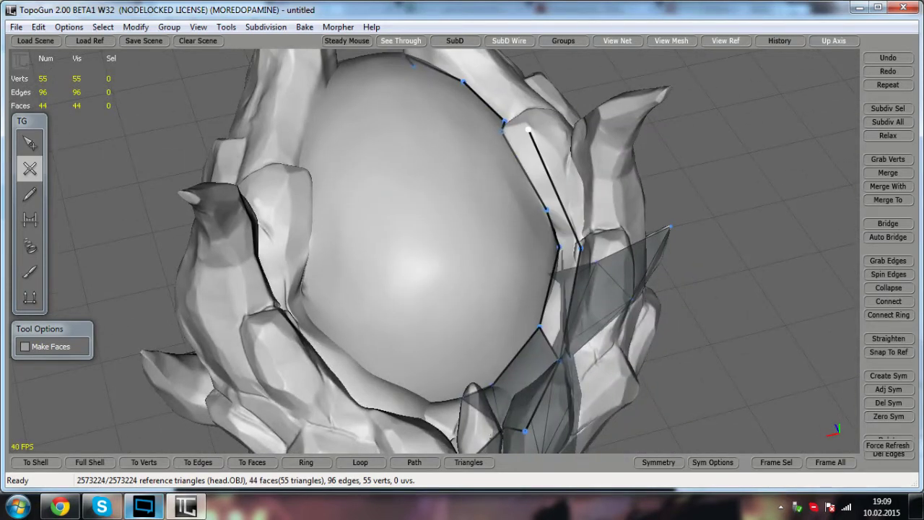
{"action": "left_click", "coordinate": [570, 130]}
{"action": "left_click", "coordinate": [580, 248]}
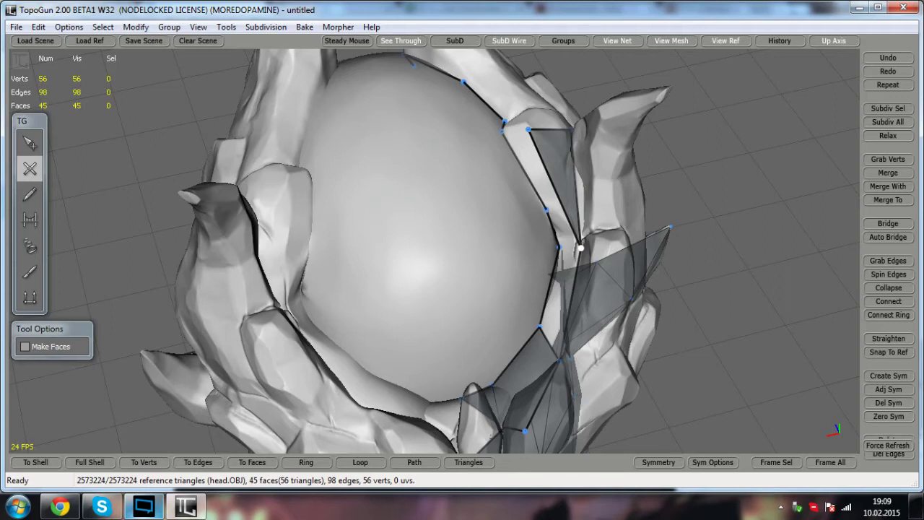
{"action": "left_click", "coordinate": [559, 247]}
- Split the bulge's triangle with two midway vertices and bridge the remaining gaps to the inner rim chain
{"action": "left_click", "coordinate": [34, 222]}
{"action": "left_click", "coordinate": [28, 178]}
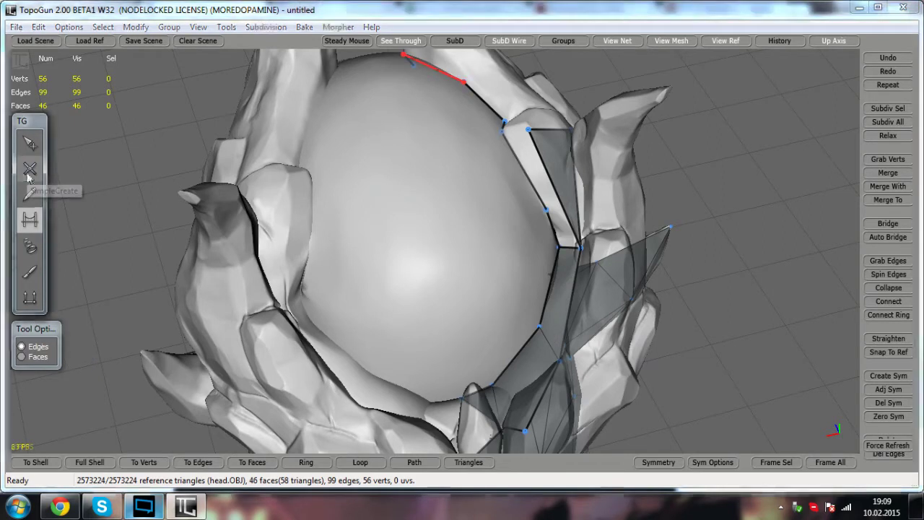
{"action": "left_click", "coordinate": [29, 170]}
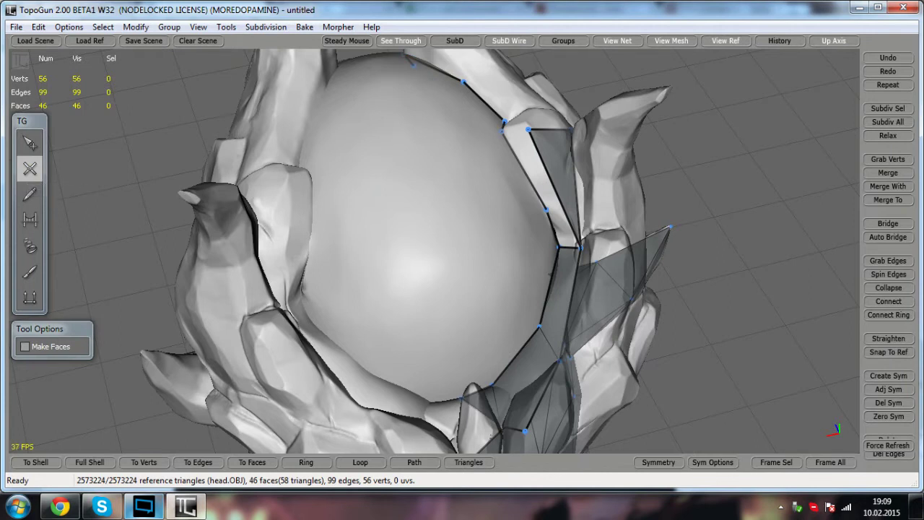
{"action": "left_click", "coordinate": [559, 196]}
{"action": "left_click", "coordinate": [584, 185]}
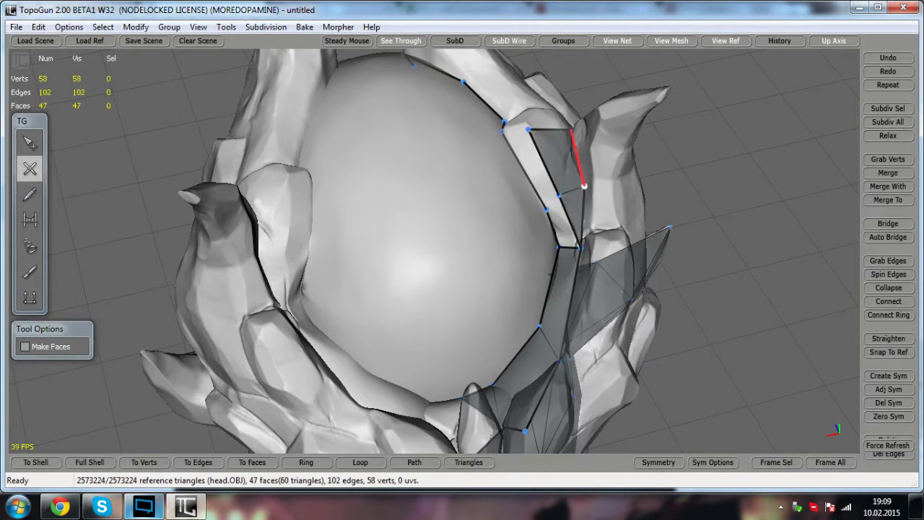
{"action": "left_click", "coordinate": [33, 218]}
{"action": "left_click", "coordinate": [553, 204]}
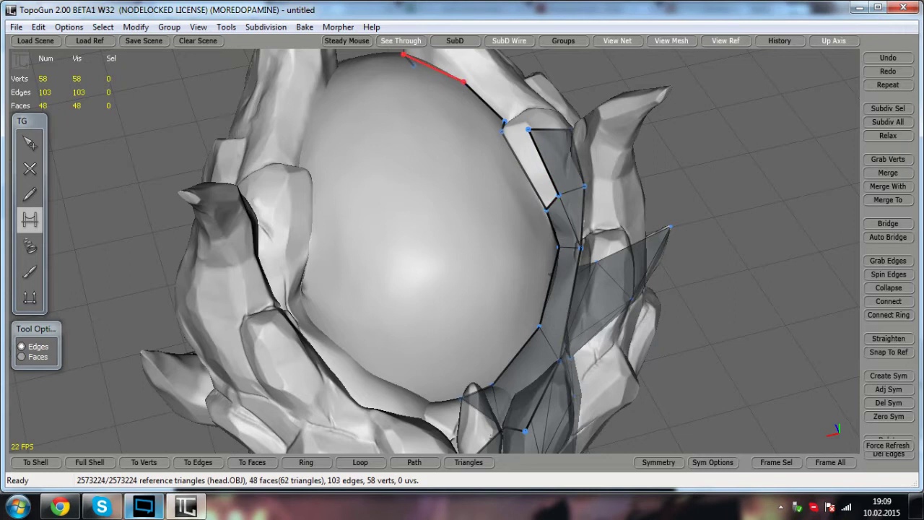
{"action": "left_click", "coordinate": [515, 132]}
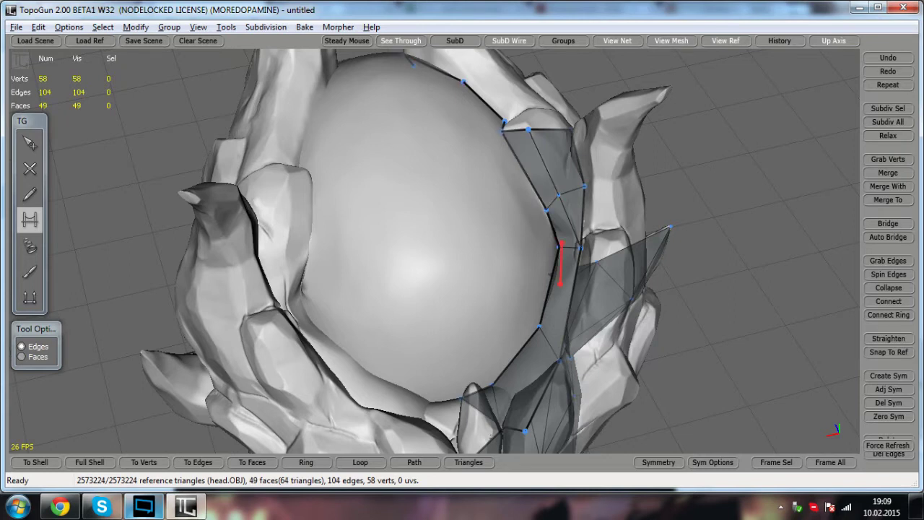
- Adjust the position of the vertex at the upper end of the side bulge's strip
{"action": "left_click_drag", "start_coordinate": [559, 269], "coordinate": [501, 269], "text": "alt"}
{"action": "left_click", "coordinate": [30, 144]}
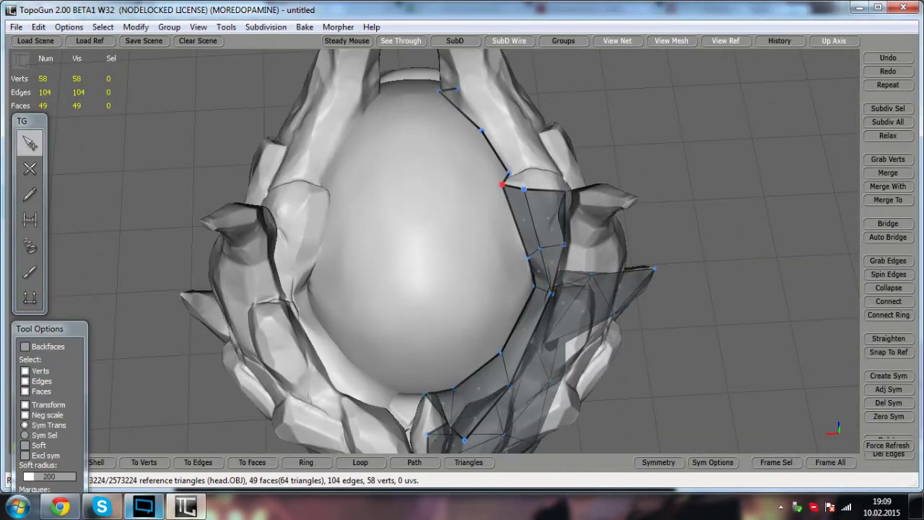
{"action": "left_click_drag", "start_coordinate": [524, 189], "coordinate": [412, 195]}
{"action": "right_click_drag", "start_coordinate": [412, 195], "coordinate": [484, 202], "text": "alt"}
{"action": "middle_click_drag", "start_coordinate": [433, 145], "coordinate": [462, 289], "text": "alt"}
{"action": "left_click_drag", "start_coordinate": [462, 288], "coordinate": [447, 325], "text": "alt"}
- Add two vertices behind the side bulge, linking the strip's outer corner to the inner chain at the rear rim
{"action": "left_click", "coordinate": [30, 171]}
{"action": "left_click_drag", "start_coordinate": [347, 195], "coordinate": [246, 246], "text": "alt"}
{"action": "middle_click_drag", "start_coordinate": [245, 245], "coordinate": [462, 217], "text": "alt"}
{"action": "left_click_drag", "start_coordinate": [462, 217], "coordinate": [484, 217], "text": "alt"}
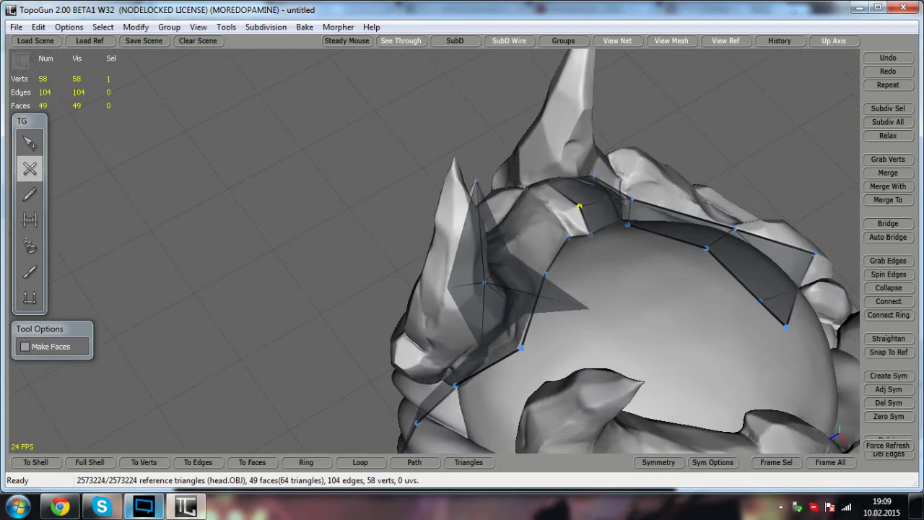
{"action": "left_click", "coordinate": [560, 218]}
{"action": "left_click_drag", "start_coordinate": [561, 218], "coordinate": [583, 289], "text": "alt"}
{"action": "left_click", "coordinate": [543, 280]}
{"action": "middle_click_drag", "start_coordinate": [543, 279], "coordinate": [546, 189]}
{"action": "left_click_drag", "start_coordinate": [547, 189], "coordinate": [598, 293], "text": "alt"}
{"action": "right_click_drag", "start_coordinate": [597, 294], "coordinate": [583, 278]}
{"action": "key", "text": "alt"}
- Reposition the bulge strip's outer corner vertex and bridge the opening behind it to the new edges
{"action": "left_click", "coordinate": [41, 148]}
{"action": "left_click", "coordinate": [41, 150]}
{"action": "left_click", "coordinate": [35, 147]}
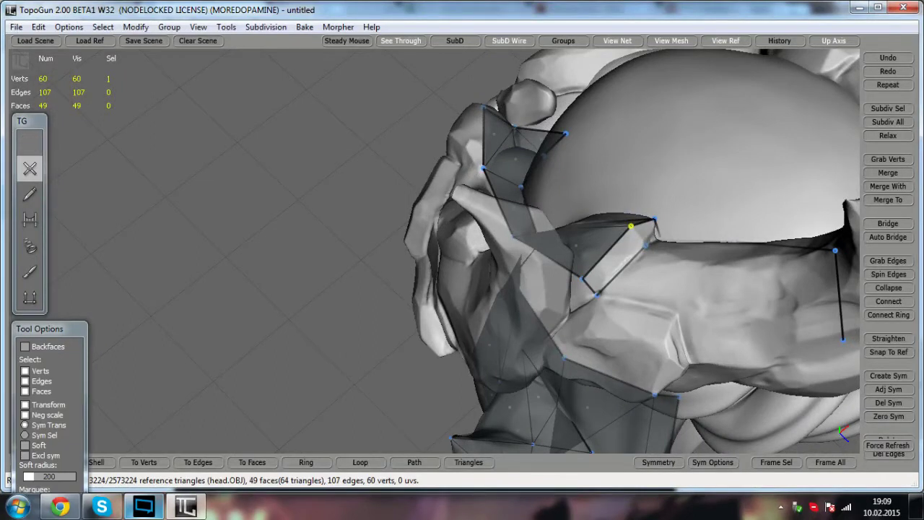
{"action": "left_click", "coordinate": [25, 226]}
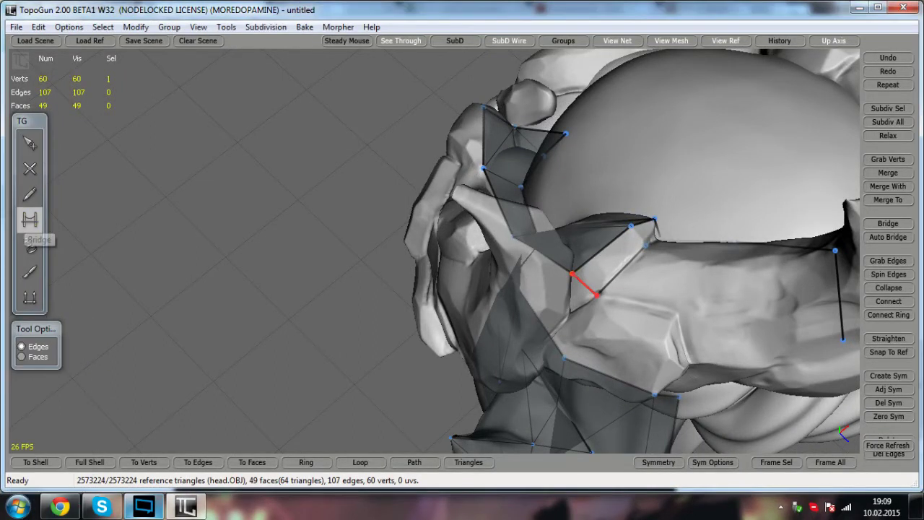
{"action": "left_click", "coordinate": [638, 236]}
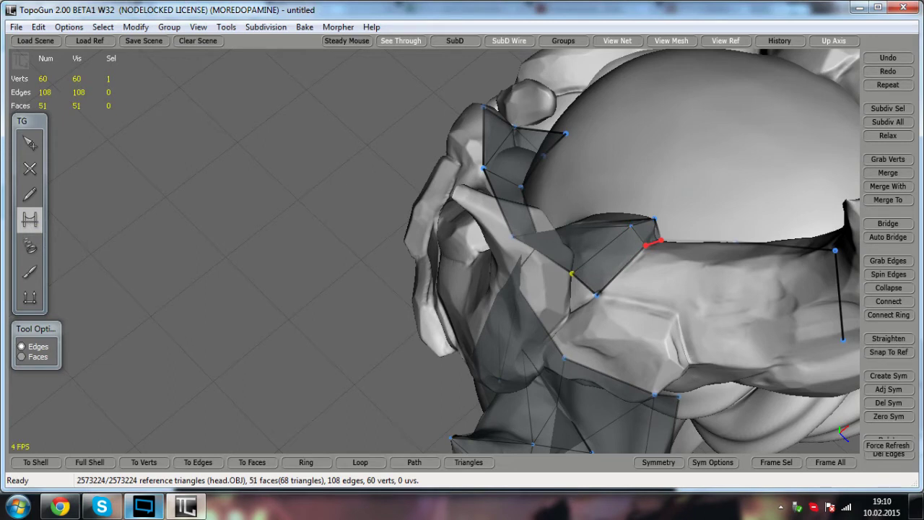
{"action": "left_click_drag", "start_coordinate": [653, 243], "coordinate": [639, 216], "text": "alt"}
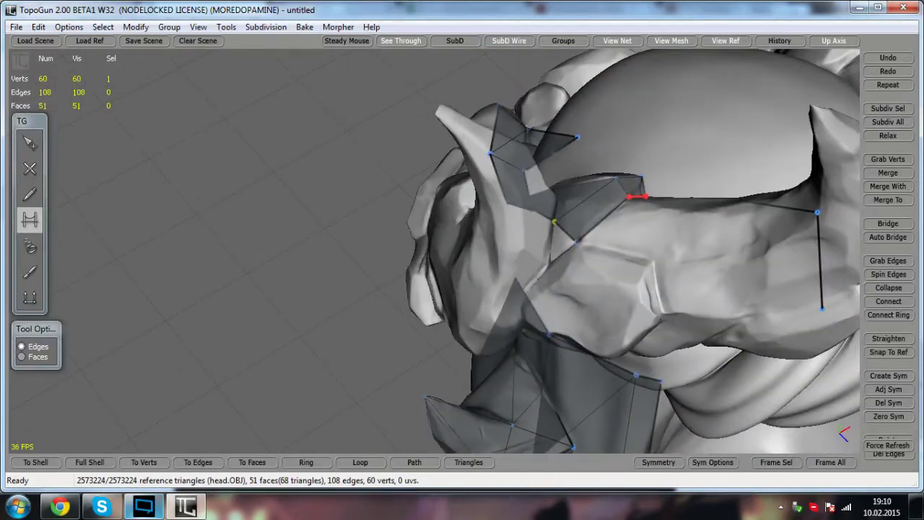
- Examine the crown's new face strip and the surrounding mesh from the front and side
{"action": "left_click", "coordinate": [33, 175]}
{"action": "scroll", "coordinate": [505, 224], "scroll_direction": "down", "scroll_amount": 3}
{"action": "left_click_drag", "start_coordinate": [512, 224], "coordinate": [704, 225], "text": "alt"}
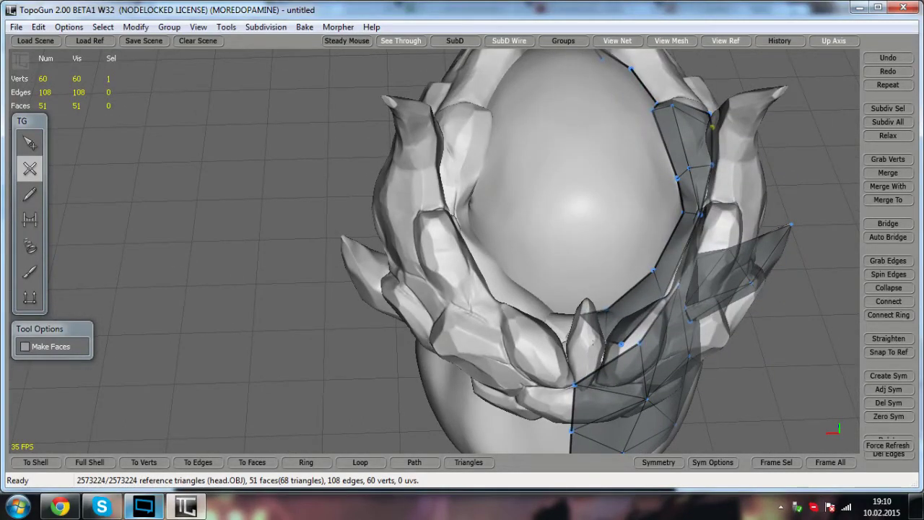
{"action": "left_click_drag", "start_coordinate": [593, 343], "coordinate": [415, 284], "text": "alt"}
{"action": "middle_click_drag", "start_coordinate": [415, 284], "coordinate": [416, 291], "text": "alt"}
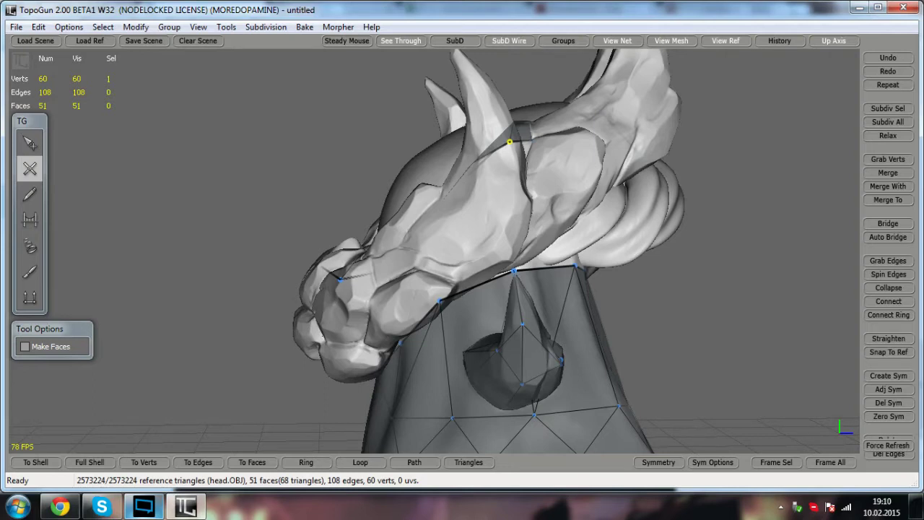
{"action": "left_click_drag", "start_coordinate": [415, 290], "coordinate": [493, 355], "text": "alt"}
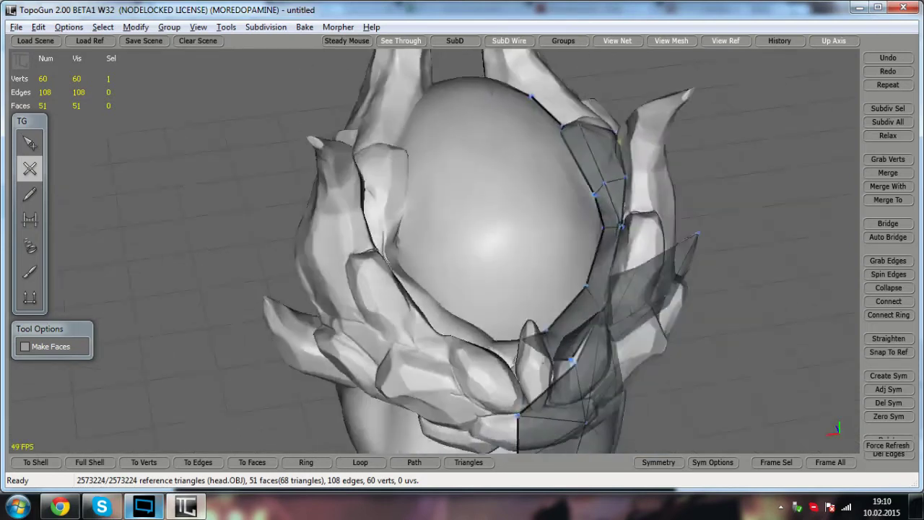
{"action": "middle_click_drag", "start_coordinate": [494, 355], "coordinate": [310, 405], "text": "alt"}
{"action": "left_click_drag", "start_coordinate": [311, 405], "coordinate": [286, 296], "text": "alt"}
- Delete the mesh vertices along the lower front edge and front center of the face
{"action": "left_click", "coordinate": [30, 143]}
{"action": "middle_click_drag", "start_coordinate": [288, 289], "coordinate": [325, 229], "text": "alt"}
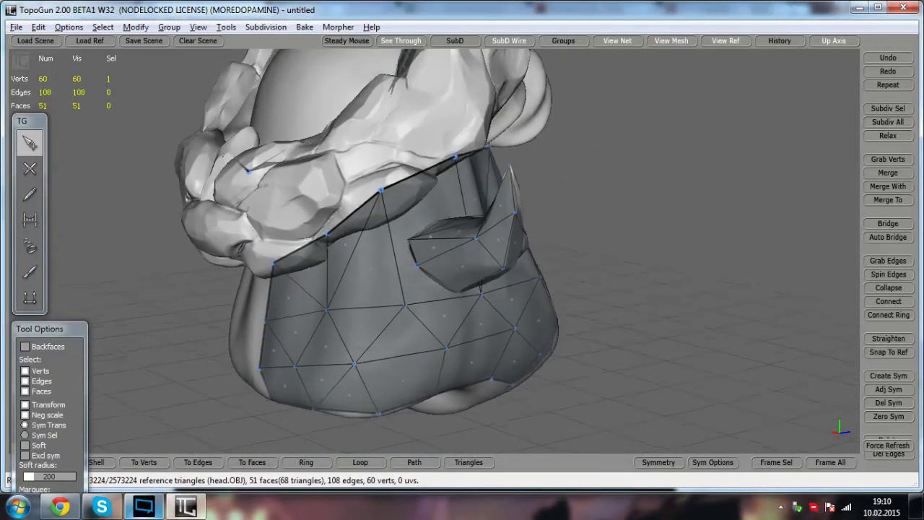
{"action": "left_click_drag", "start_coordinate": [324, 229], "coordinate": [326, 172], "text": "alt"}
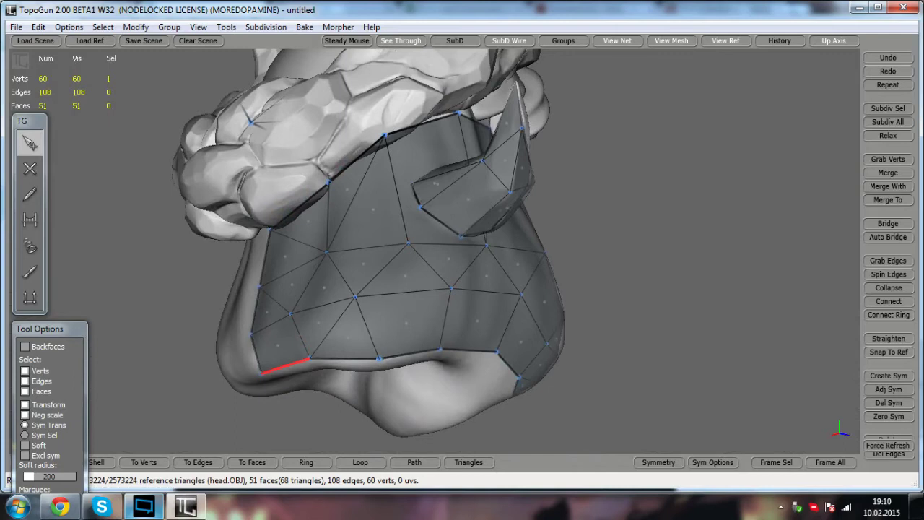
{"action": "key", "text": "Delete"}
{"action": "left_click", "coordinate": [309, 358]}
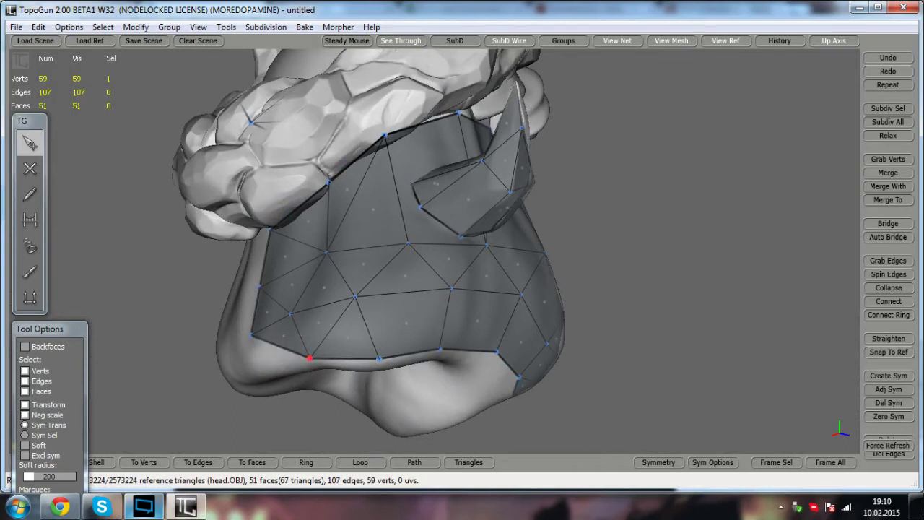
{"action": "key", "text": "Delete"}
{"action": "left_click", "coordinate": [354, 298]}
{"action": "key", "text": "Delete"}
{"action": "left_click", "coordinate": [290, 314]}
{"action": "key", "text": "Delete"}
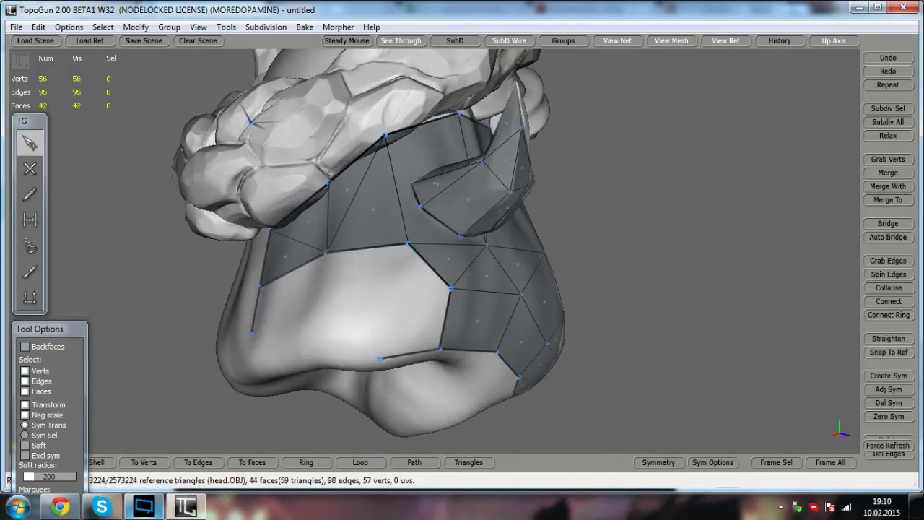
- Delete the mesh vertices down the front centerline and along the crown's lower edge up to the ear spike
{"action": "left_click", "coordinate": [250, 335]}
{"action": "key", "text": "Delete"}
{"action": "left_click", "coordinate": [260, 286]}
{"action": "key", "text": "Delete"}
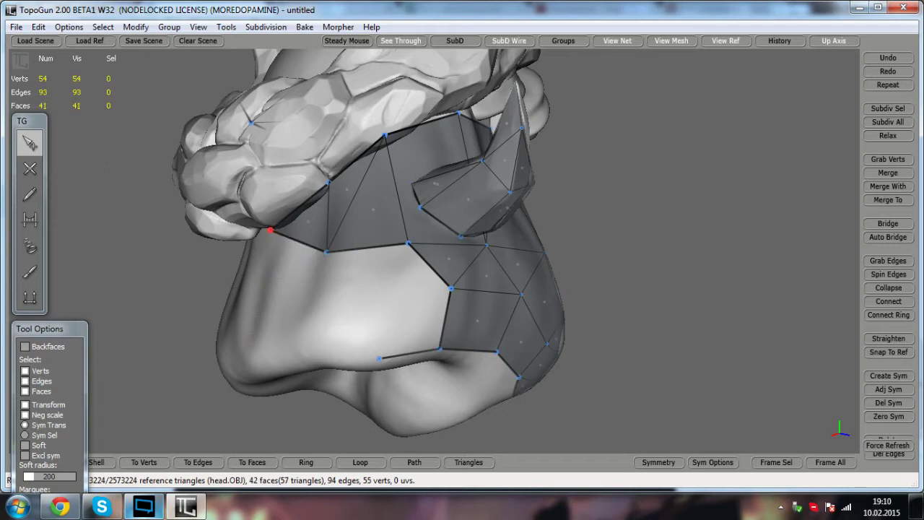
{"action": "left_click", "coordinate": [270, 229]}
{"action": "key", "text": "Delete"}
{"action": "key", "text": "Delete"}
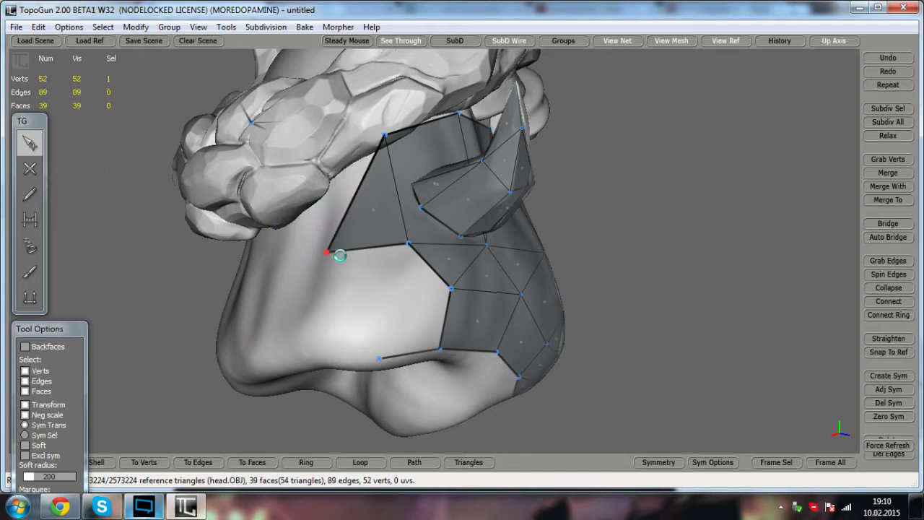
{"action": "key", "text": "Delete"}
{"action": "key", "text": "Delete"}
{"action": "key", "text": "Delete"}
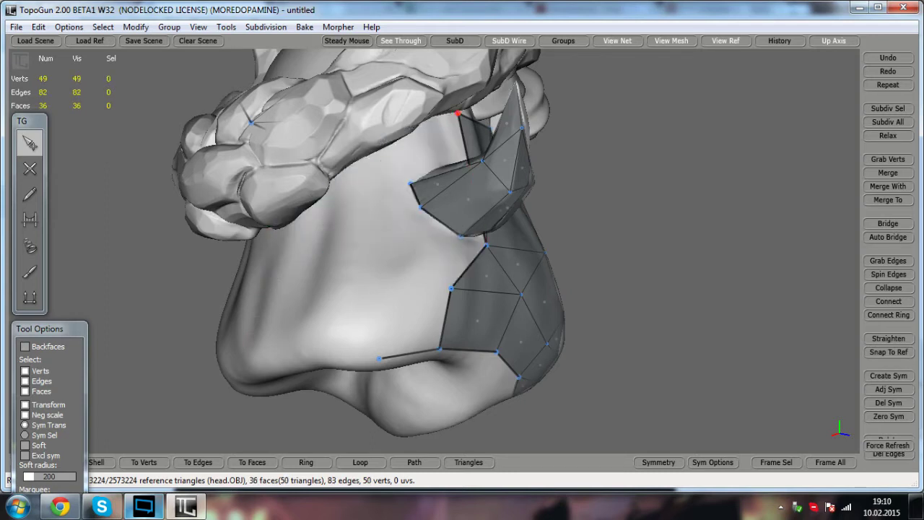
{"action": "key", "text": "Delete"}
- Delete the mesh vertices on the side of the head below and behind the ear spike
{"action": "left_click_drag", "start_coordinate": [462, 282], "coordinate": [337, 312], "text": "alt"}
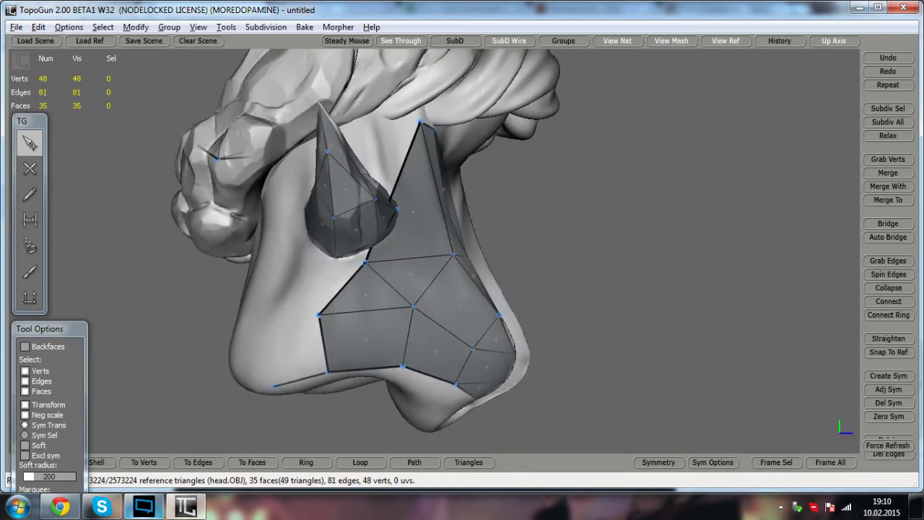
{"action": "key", "text": "Delete"}
{"action": "key", "text": "Delete"}
{"action": "key", "text": "Delete"}
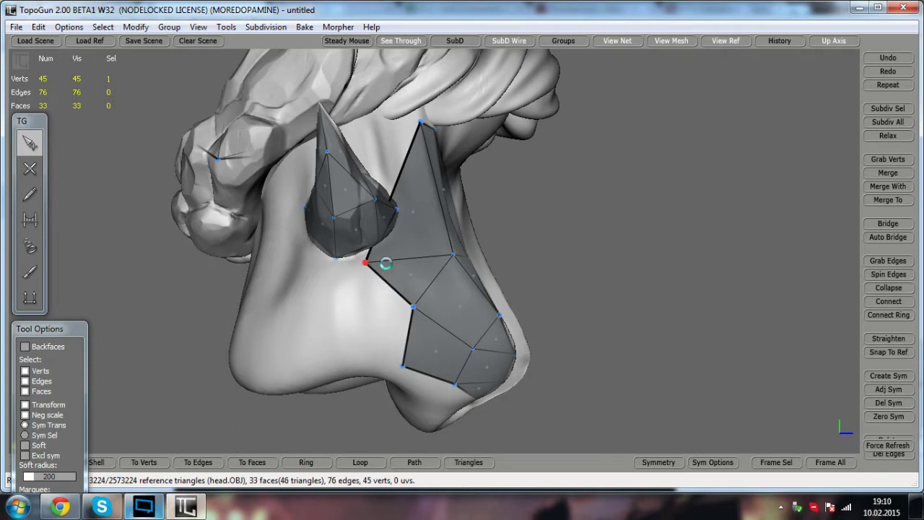
{"action": "key", "text": "Delete"}
{"action": "key", "text": "Delete"}
{"action": "key", "text": "Delete"}
{"action": "key", "text": "Delete"}
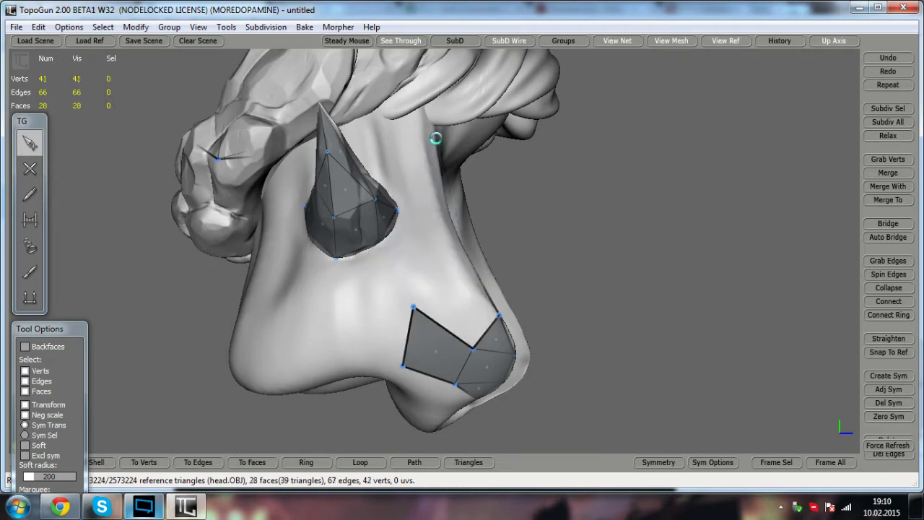
{"action": "key", "text": "Delete"}
- Delete the remaining mesh vertices and loose edges around the head's lower back corner
{"action": "left_click", "coordinate": [472, 350]}
{"action": "key", "text": "Delete"}
{"action": "left_click", "coordinate": [413, 308]}
{"action": "key", "text": "Delete"}
{"action": "left_click", "coordinate": [403, 367]}
{"action": "key", "text": "Delete"}
{"action": "key", "text": "Delete"}
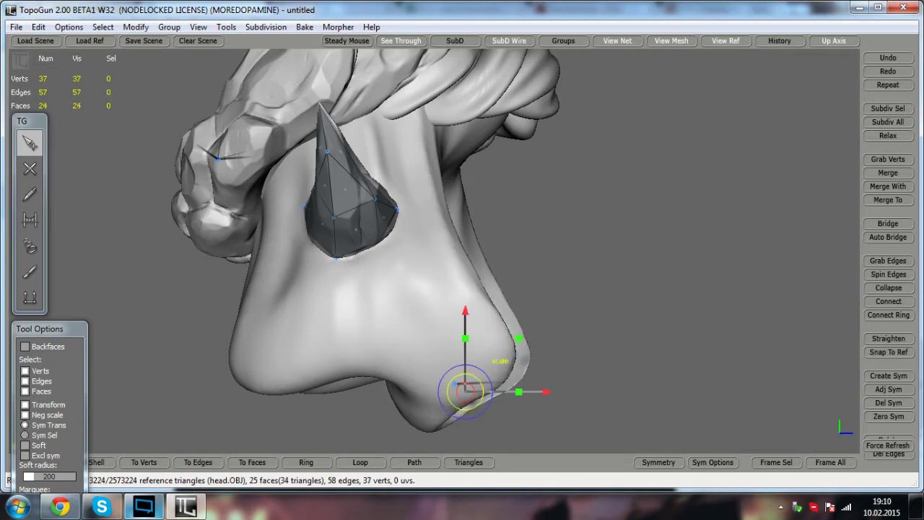
{"action": "left_click_drag", "start_coordinate": [465, 382], "coordinate": [390, 372], "text": "alt"}
{"action": "left_click_drag", "start_coordinate": [416, 331], "coordinate": [418, 330]}
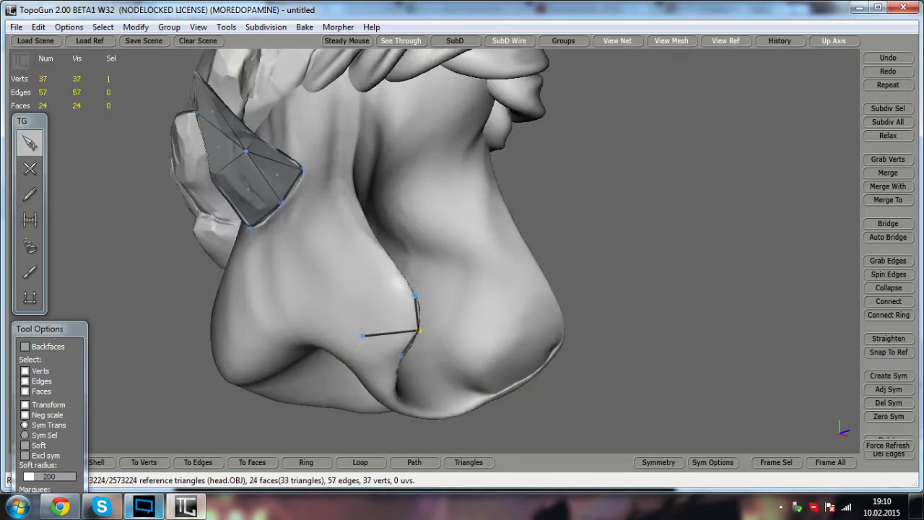
{"action": "key", "text": "Delete"}
{"action": "left_click", "coordinate": [362, 335]}
{"action": "key", "text": "Delete"}
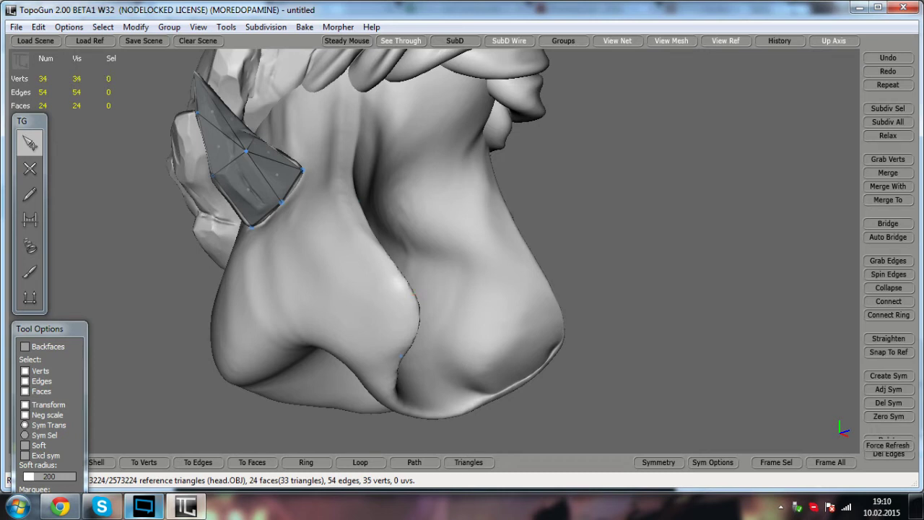
- Add an edge across the crown's inner rim between the filled strip and the base of the tall horn
{"action": "left_click_drag", "start_coordinate": [414, 292], "coordinate": [748, 437], "text": "alt"}
{"action": "left_click", "coordinate": [36, 176]}
{"action": "middle_click_drag", "start_coordinate": [462, 246], "coordinate": [373, 284], "text": "alt"}
{"action": "left_click_drag", "start_coordinate": [374, 285], "coordinate": [368, 350], "text": "alt"}
{"action": "left_click", "coordinate": [409, 155]}
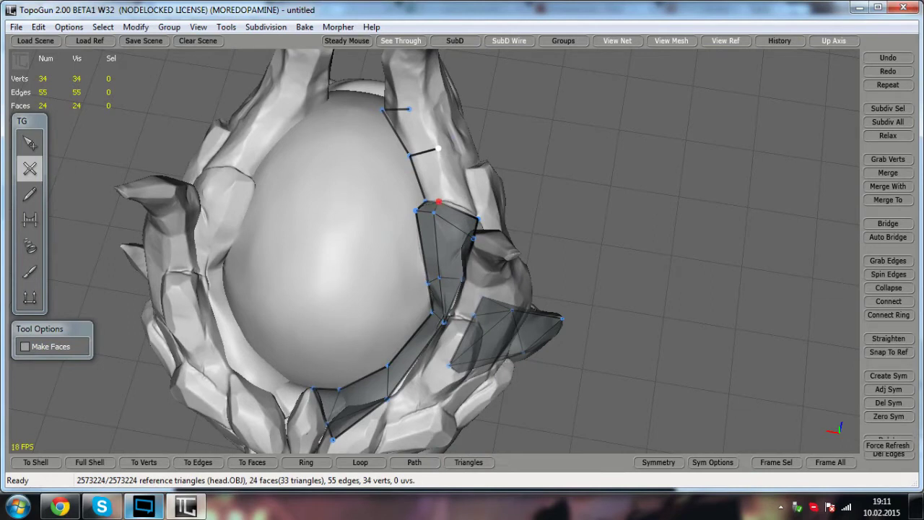
- Try to fill a face between the new cross edge and the rim strip, and undo it
{"action": "left_click", "coordinate": [438, 202]}
{"action": "key", "text": "r"}
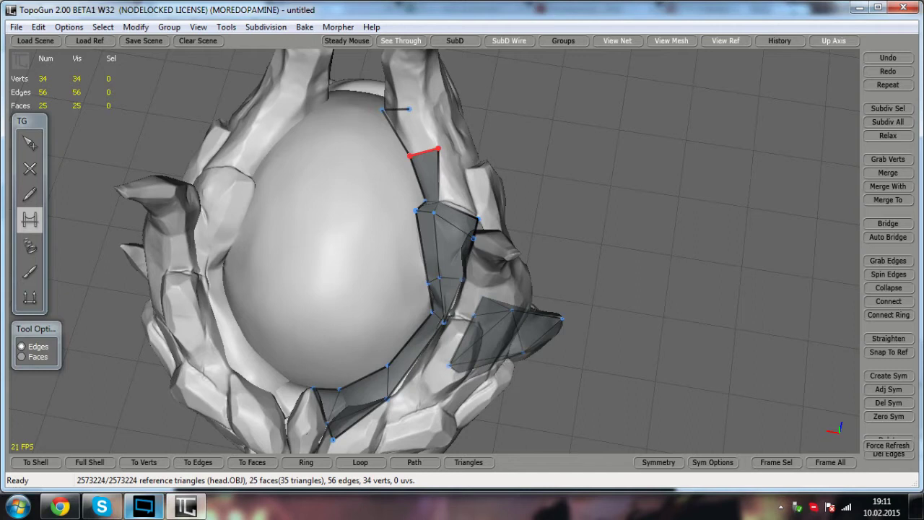
{"action": "key", "text": "w"}
{"action": "left_click_drag", "start_coordinate": [383, 110], "coordinate": [409, 109]}
{"action": "key", "text": "ctrl+z"}
{"action": "key", "text": "ctrl+z"}
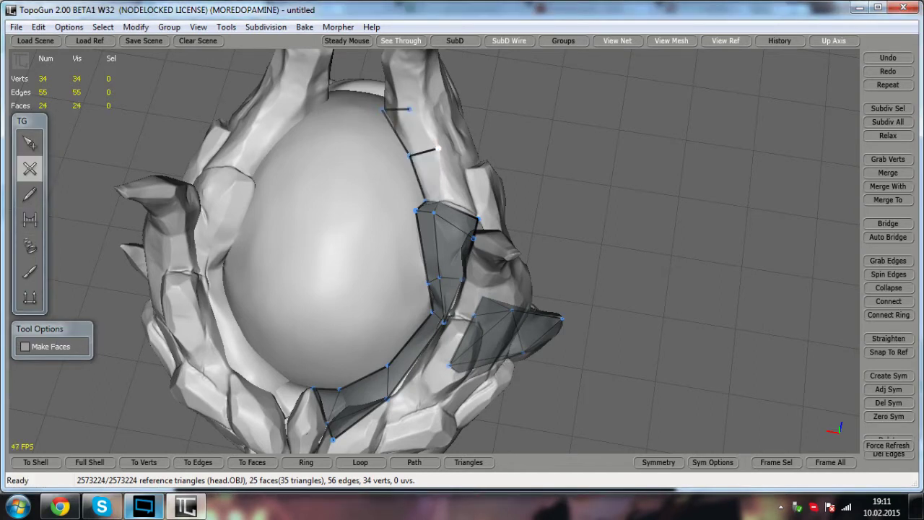
- Try to extend the cross edge with a vertex on the tall horn, and undo it
{"action": "left_click", "coordinate": [409, 109]}
{"action": "left_click_drag", "start_coordinate": [410, 109], "coordinate": [455, 58], "text": "alt"}
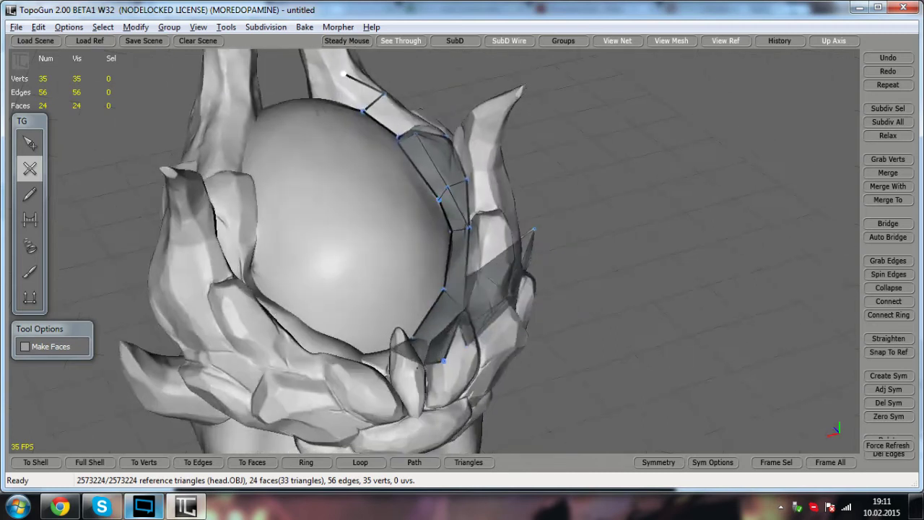
{"action": "middle_click_drag", "start_coordinate": [455, 58], "coordinate": [509, 174], "text": "alt"}
{"action": "key", "text": "ctrl+z"}
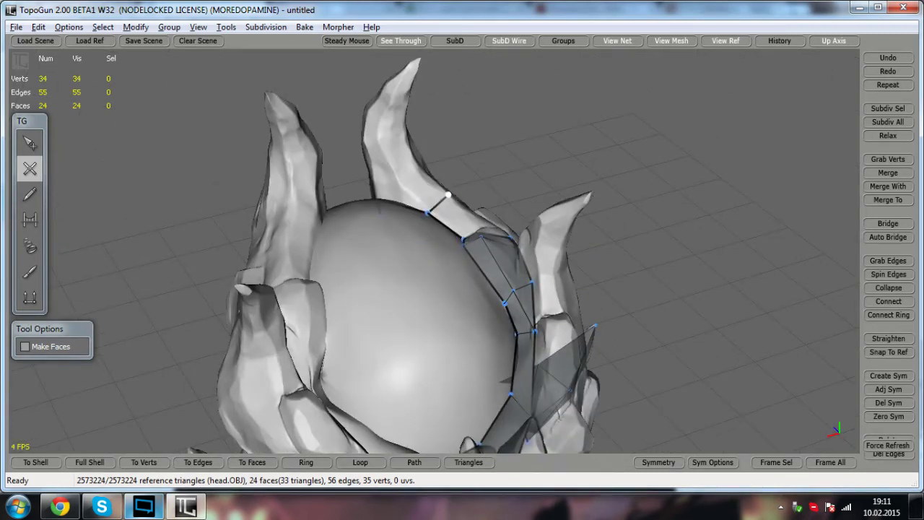
- Bridge the cross edge to the existing rim strip, filling a face just before the tall horn
{"action": "left_click_drag", "start_coordinate": [433, 192], "coordinate": [353, 238], "text": "alt"}
{"action": "middle_click_drag", "start_coordinate": [354, 238], "coordinate": [337, 289], "text": "alt"}
{"action": "mouse_move", "coordinate": [337, 289]}
{"action": "left_mouse_down", "text": "alt"}
{"action": "mouse_move", "coordinate": [419, 249]}
{"action": "mouse_move", "coordinate": [448, 290]}
{"action": "mouse_move", "coordinate": [354, 290]}
{"action": "left_mouse_up", "text": "alt"}
{"action": "left_click", "coordinate": [29, 225]}
{"action": "middle_click_drag", "start_coordinate": [353, 291], "coordinate": [294, 224], "text": "alt"}
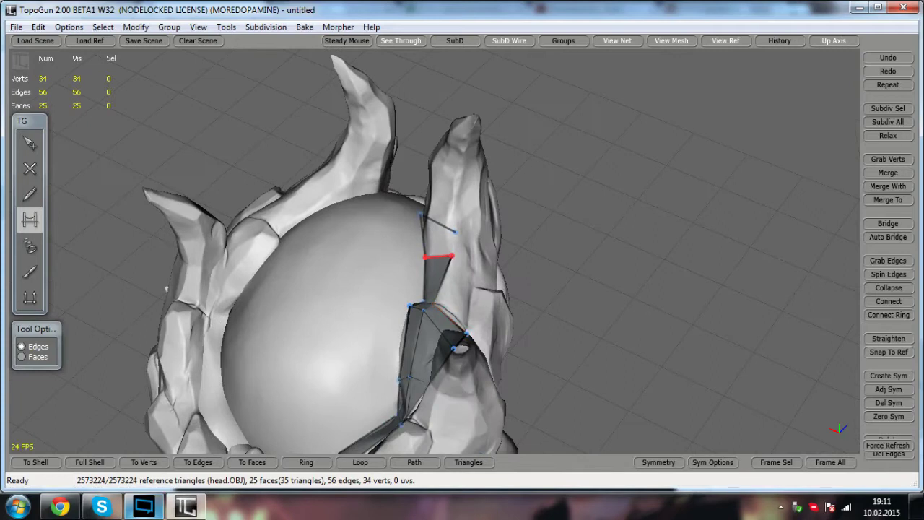
- Place two vertices on the tall horn's lower part, forming an edge across its inner side above the last face
{"action": "left_click", "coordinate": [29, 168]}
{"action": "left_click_drag", "start_coordinate": [433, 289], "coordinate": [350, 246], "text": "alt"}
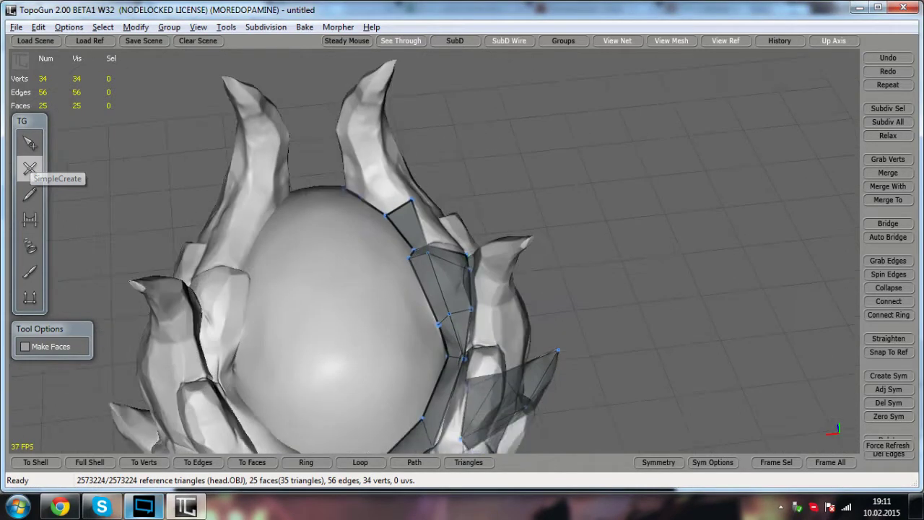
{"action": "middle_click_drag", "start_coordinate": [350, 245], "coordinate": [362, 278], "text": "alt"}
{"action": "right_click_drag", "start_coordinate": [362, 278], "coordinate": [401, 279], "text": "alt"}
{"action": "middle_click_drag", "start_coordinate": [400, 280], "coordinate": [428, 316], "text": "alt"}
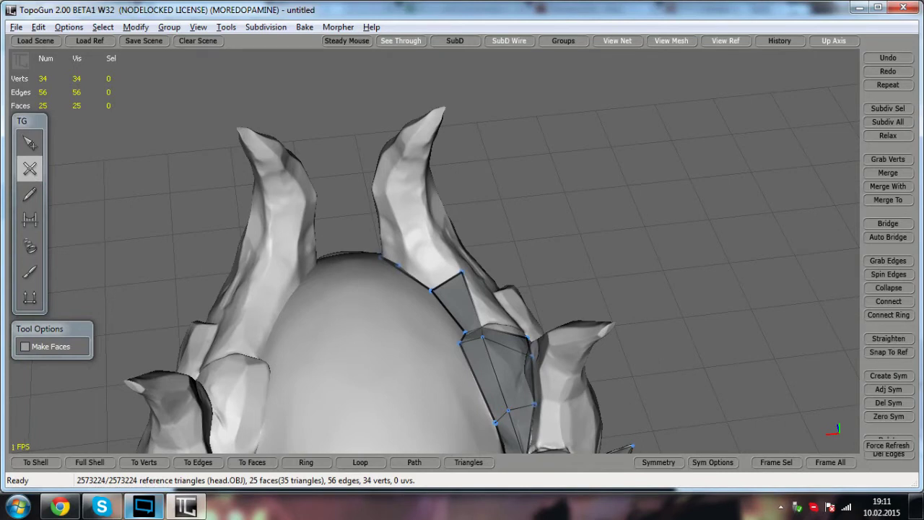
{"action": "left_click_drag", "start_coordinate": [427, 316], "coordinate": [390, 315], "text": "alt"}
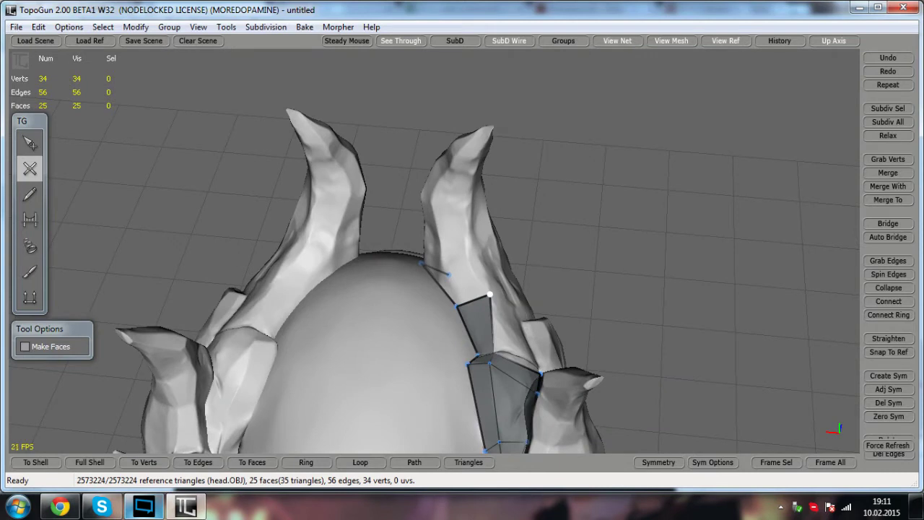
{"action": "left_click", "coordinate": [470, 230]}
{"action": "left_click_drag", "start_coordinate": [470, 230], "coordinate": [402, 215], "text": "alt"}
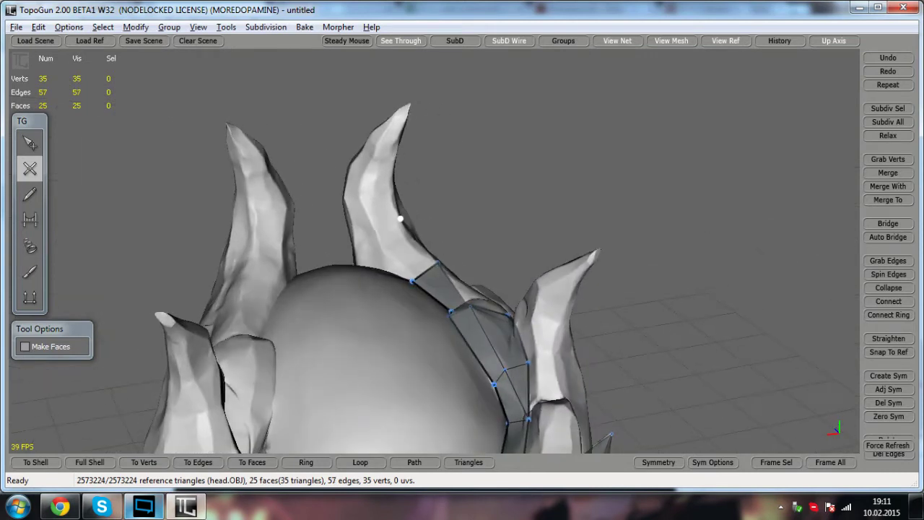
{"action": "left_click", "coordinate": [374, 227]}
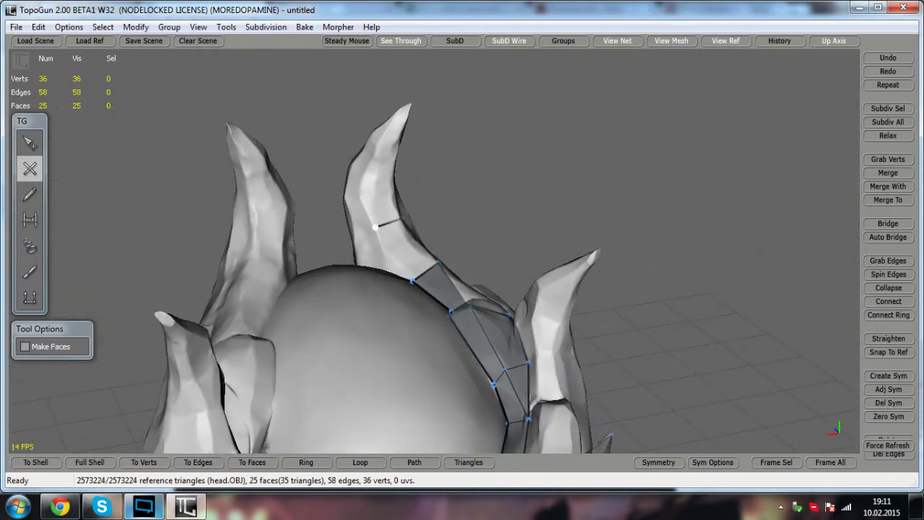
- Add a vertex on the rim below the horn and connect it to the horn edge, filling the gap to the rim strip
{"action": "left_click_drag", "start_coordinate": [375, 227], "coordinate": [306, 298], "text": "alt"}
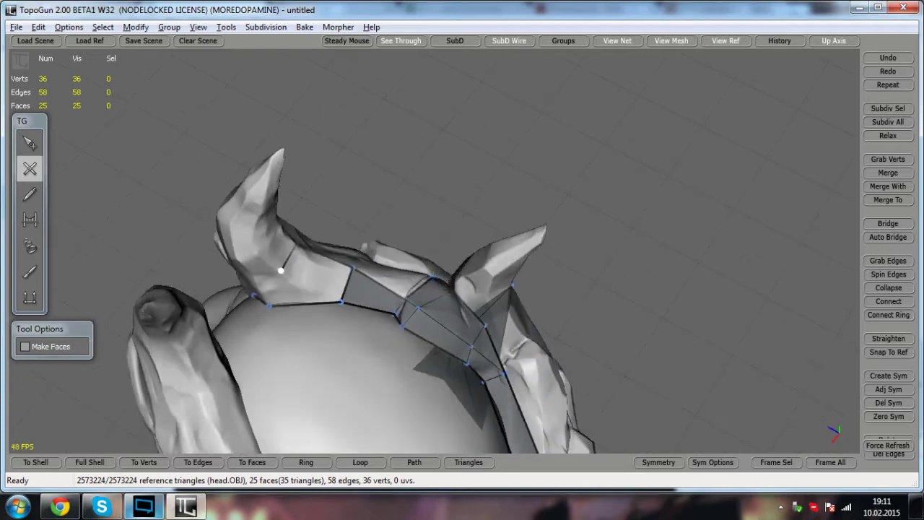
{"action": "left_click", "coordinate": [300, 302]}
{"action": "left_click", "coordinate": [39, 222]}
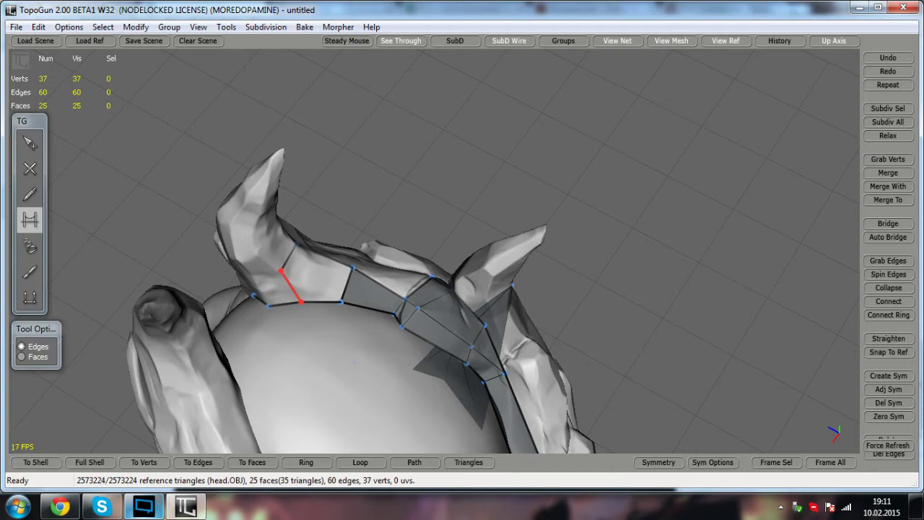
{"action": "key", "text": "w"}
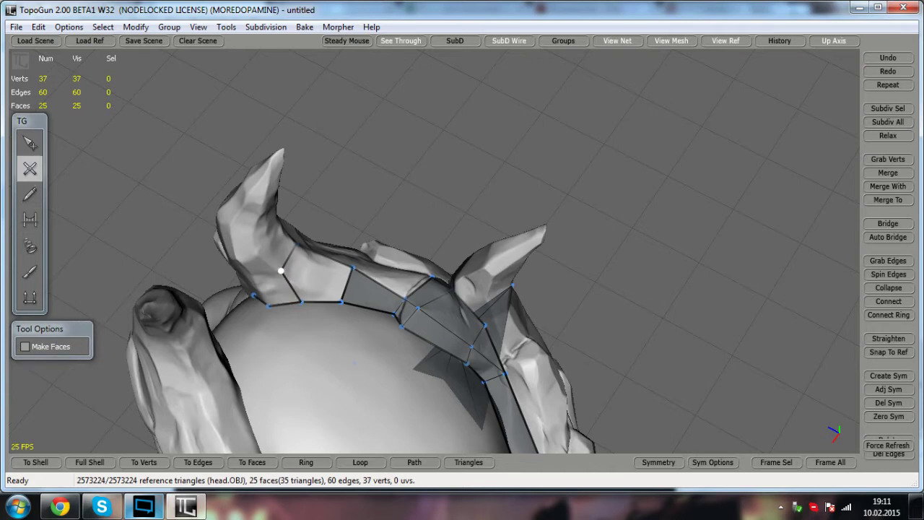
{"action": "left_click", "coordinate": [341, 302]}
{"action": "left_click_drag", "start_coordinate": [341, 302], "coordinate": [419, 234], "text": "alt"}
{"action": "right_click_drag", "start_coordinate": [426, 280], "coordinate": [367, 301]}
{"action": "left_click_drag", "start_coordinate": [367, 301], "coordinate": [367, 293], "text": "alt"}
{"action": "middle_click_drag", "start_coordinate": [368, 293], "coordinate": [385, 253], "text": "alt"}
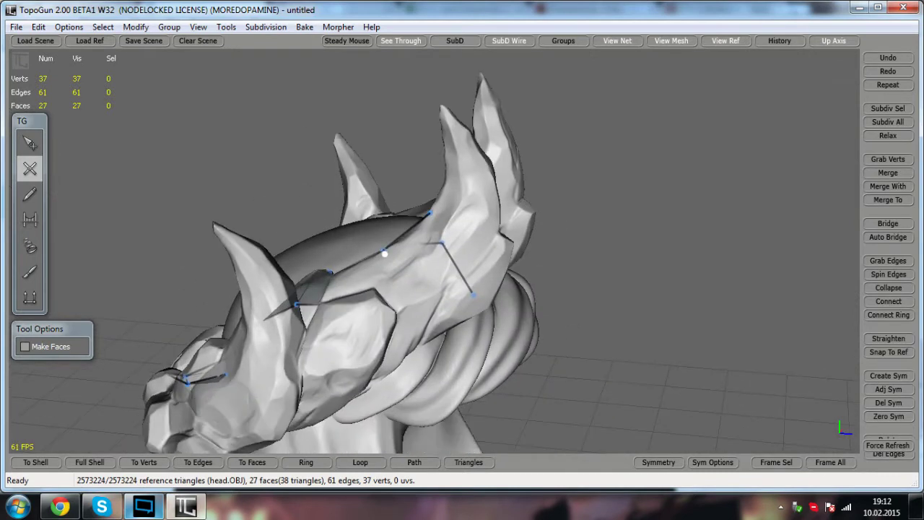
{"action": "right_click_drag", "start_coordinate": [384, 253], "coordinate": [418, 307]}
{"action": "middle_click_drag", "start_coordinate": [418, 307], "coordinate": [375, 233], "text": "alt"}
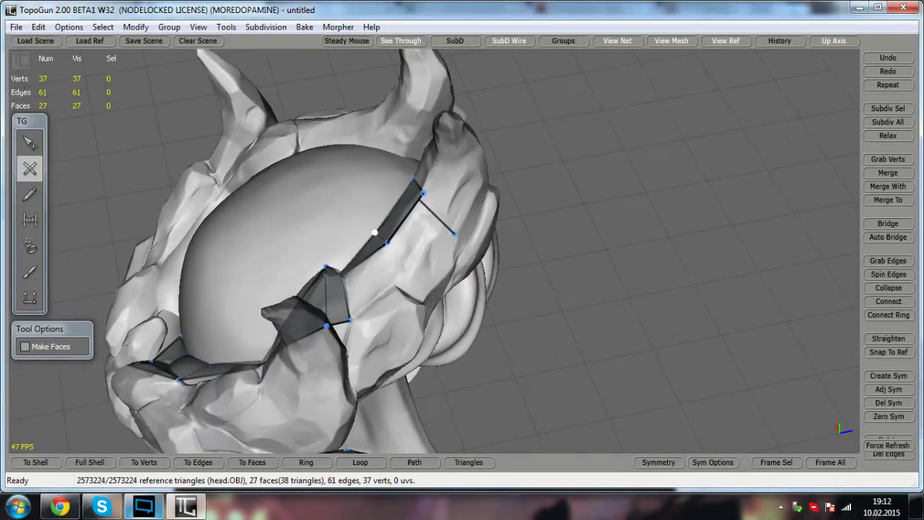
- Add a vertex on the outer side of the rim and connect it to fill the face beside the strip
{"action": "left_click", "coordinate": [395, 284]}
{"action": "left_click", "coordinate": [349, 320]}
{"action": "left_click_drag", "start_coordinate": [350, 320], "coordinate": [217, 289], "text": "alt"}
{"action": "left_click", "coordinate": [36, 149]}
{"action": "left_click", "coordinate": [33, 169]}
{"action": "middle_click_drag", "start_coordinate": [217, 288], "coordinate": [376, 379], "text": "alt"}
{"action": "scroll", "coordinate": [435, 274], "scroll_direction": "up", "scroll_amount": 3}
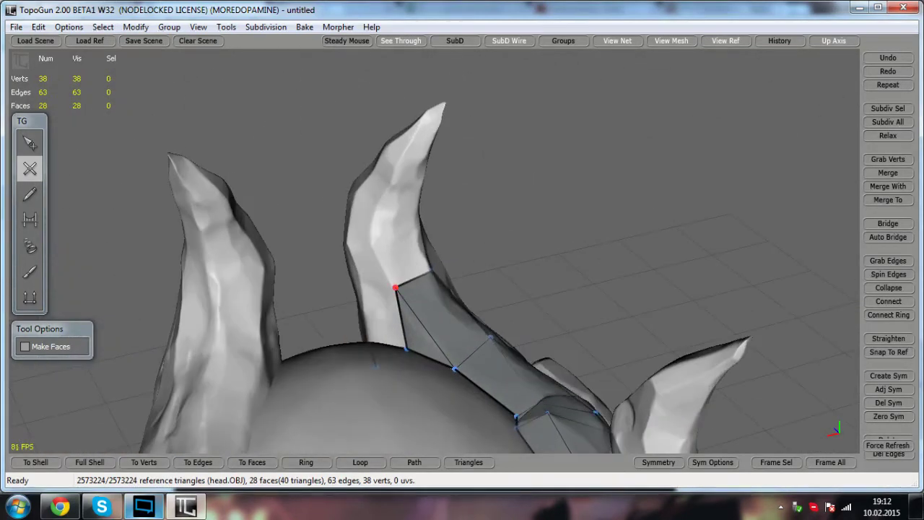
- Extend vertices up the tall horn's inner ridge and place a cross edge partway towards its tip
{"action": "left_click", "coordinate": [371, 245]}
{"action": "left_click", "coordinate": [385, 190]}
{"action": "left_click_drag", "start_coordinate": [384, 192], "coordinate": [511, 175], "text": "alt"}
{"action": "left_click", "coordinate": [595, 231]}
{"action": "right_click_drag", "start_coordinate": [595, 231], "coordinate": [528, 214]}
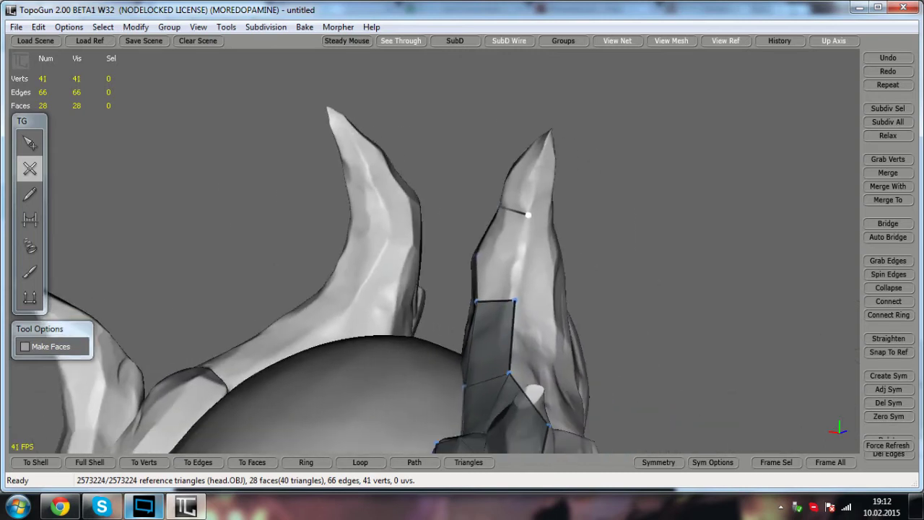
- Connect the horn's other side, insert a middle vertex there, and join it to the inner ridge to fill two faces
{"action": "left_click", "coordinate": [515, 300]}
{"action": "left_click_drag", "start_coordinate": [515, 300], "coordinate": [671, 295], "text": "alt"}
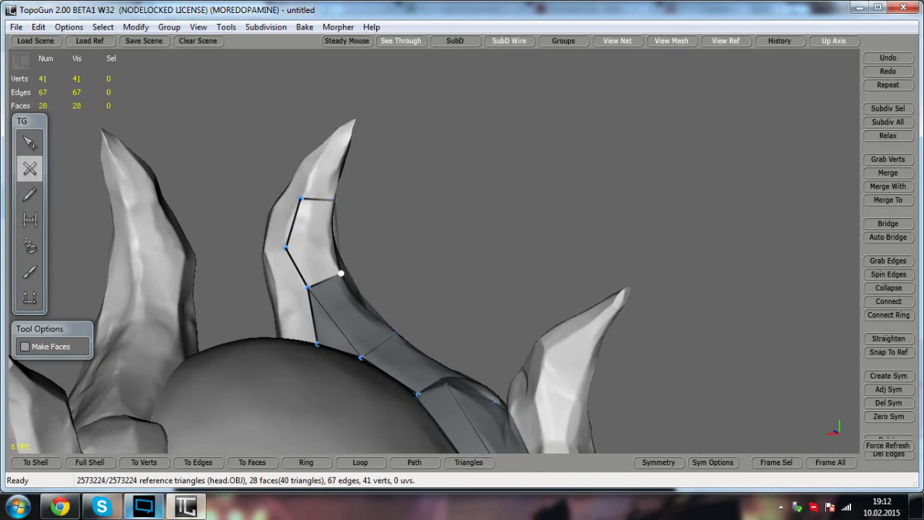
{"action": "scroll", "coordinate": [340, 273], "scroll_direction": "down", "scroll_amount": 3}
{"action": "left_click_drag", "start_coordinate": [341, 273], "coordinate": [462, 282], "text": "alt"}
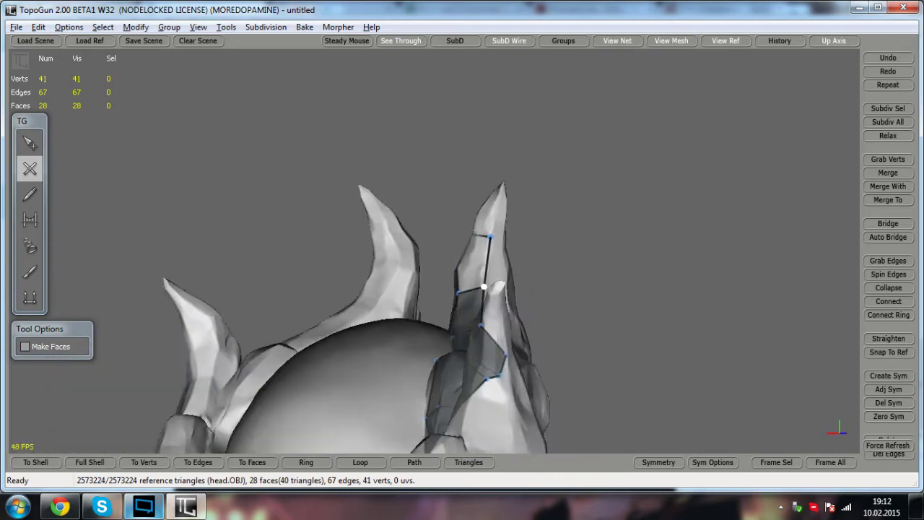
{"action": "scroll", "coordinate": [463, 281], "scroll_direction": "up", "scroll_amount": 4}
{"action": "left_click", "coordinate": [530, 269]}
{"action": "left_click_drag", "start_coordinate": [529, 268], "coordinate": [408, 271], "text": "alt"}
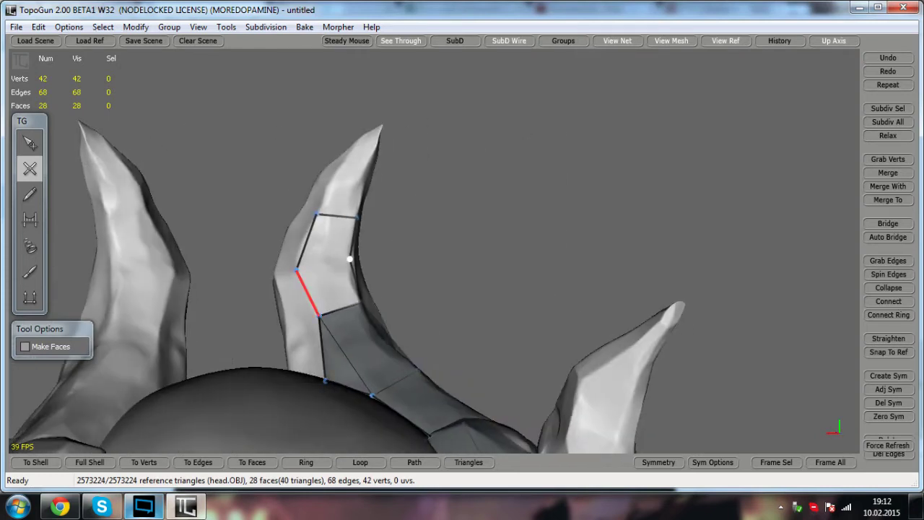
{"action": "left_click", "coordinate": [296, 270]}
- Select and adjust the rim vertex beneath the tall horn's unfilled inner side
{"action": "left_click_drag", "start_coordinate": [297, 270], "coordinate": [470, 252], "text": "alt"}
{"action": "middle_click_drag", "start_coordinate": [469, 252], "coordinate": [403, 330], "text": "alt"}
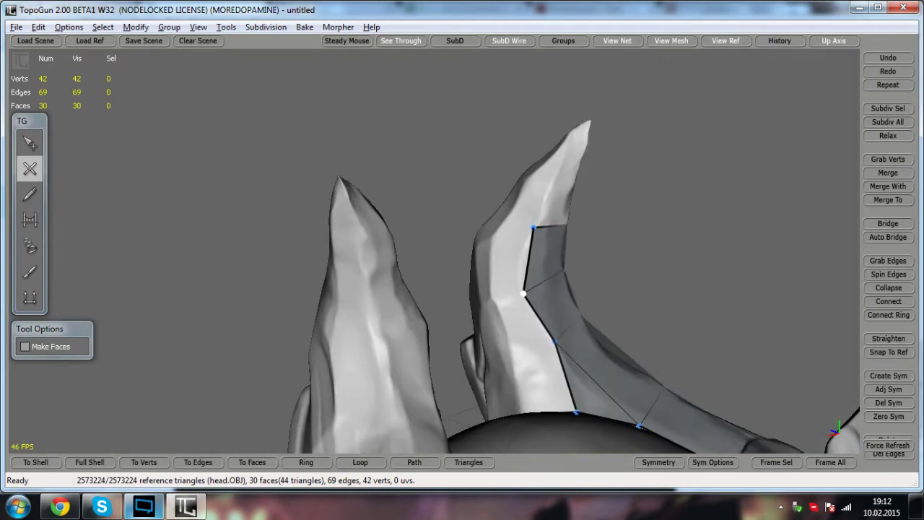
{"action": "scroll", "coordinate": [403, 330], "scroll_direction": "down", "scroll_amount": 4}
{"action": "left_click_drag", "start_coordinate": [403, 330], "coordinate": [419, 310], "text": "alt"}
{"action": "scroll", "coordinate": [435, 253], "scroll_direction": "up", "scroll_amount": 5}
{"action": "middle_click_drag", "start_coordinate": [474, 311], "coordinate": [383, 194], "text": "alt"}
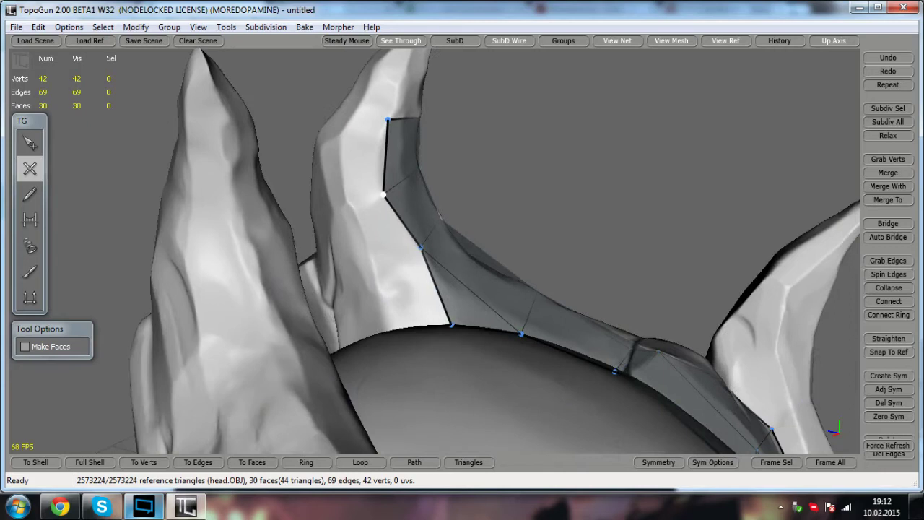
{"action": "left_click", "coordinate": [34, 149]}
{"action": "left_click", "coordinate": [34, 169]}
{"action": "left_click_drag", "start_coordinate": [433, 253], "coordinate": [423, 318], "text": "alt"}
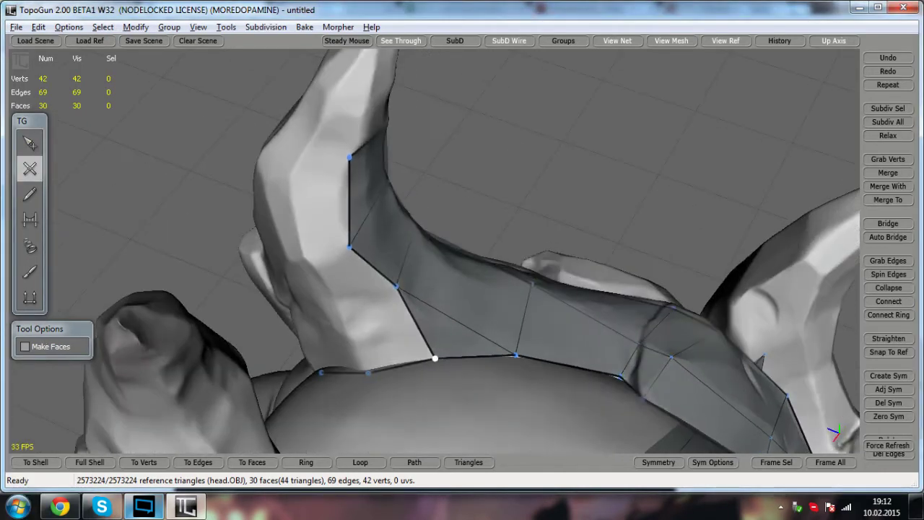
{"action": "left_click_drag", "start_coordinate": [361, 375], "coordinate": [569, 353], "text": "alt"}
{"action": "key", "text": "ctrl+z"}
{"action": "left_click", "coordinate": [31, 144]}
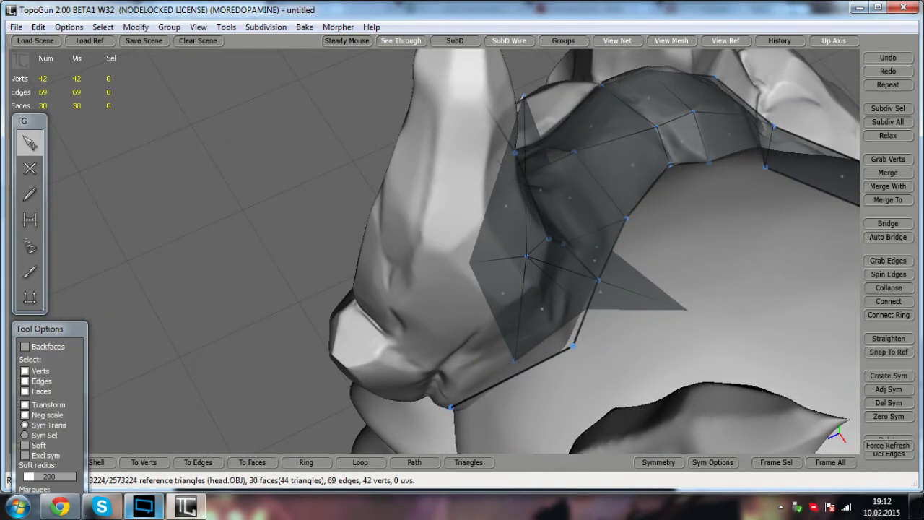
{"action": "left_click_drag", "start_coordinate": [573, 346], "coordinate": [685, 289]}
{"action": "middle_click_drag", "start_coordinate": [582, 85], "coordinate": [425, 378], "text": "alt"}
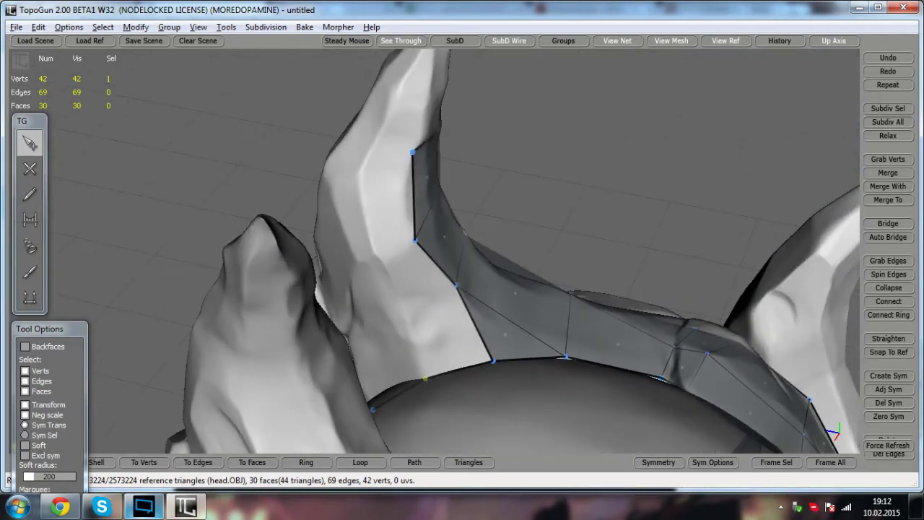
- Add a vertex on the horn's next ridge, connect it to the rim and the strip, and fill the enclosed area with faces
{"action": "left_click", "coordinate": [32, 168]}
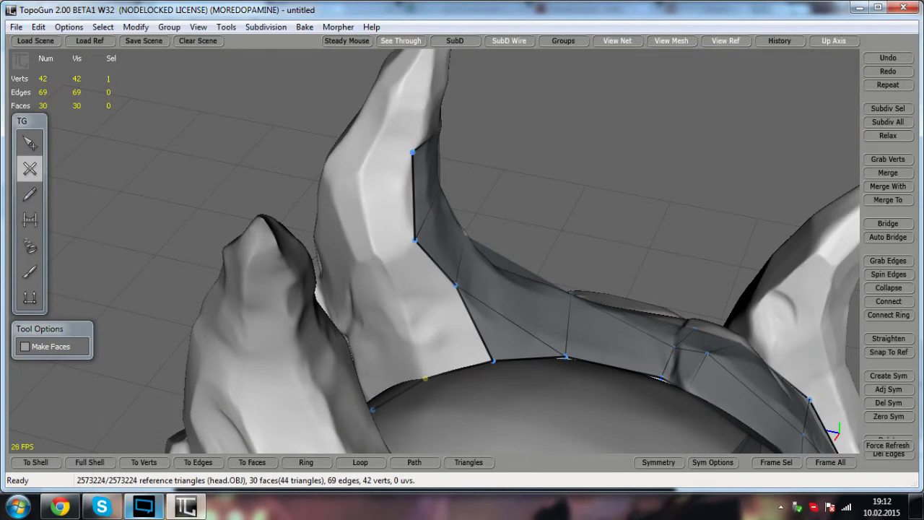
{"action": "left_click", "coordinate": [380, 257]}
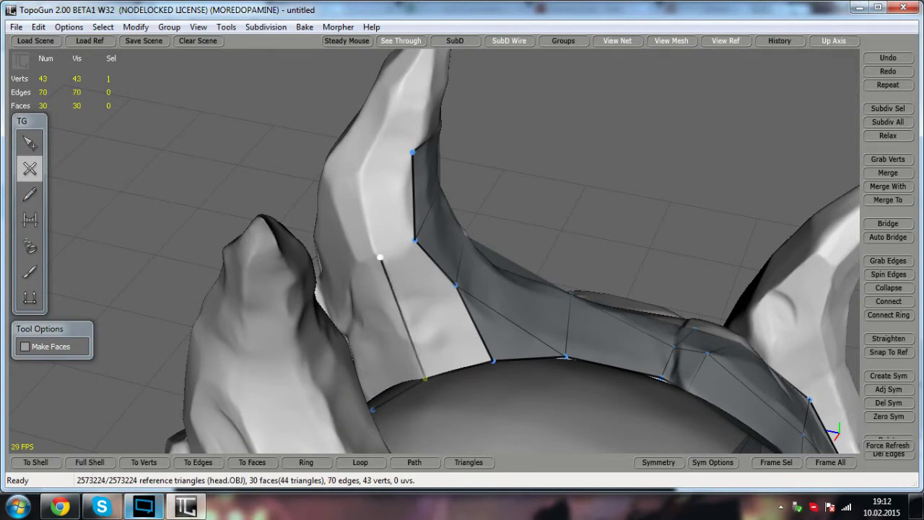
{"action": "left_click", "coordinate": [31, 219]}
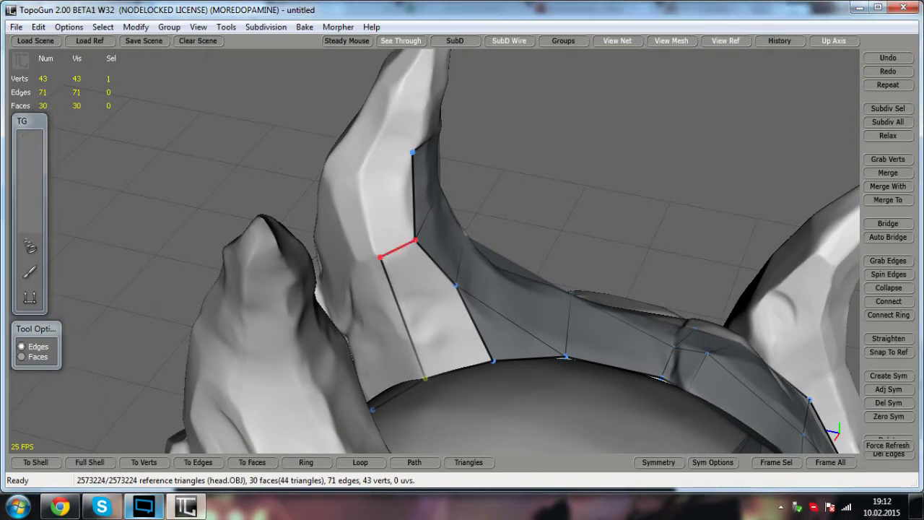
{"action": "left_click_drag", "start_coordinate": [422, 277], "coordinate": [426, 253], "text": "alt"}
{"action": "scroll", "coordinate": [433, 252], "scroll_direction": "down", "scroll_amount": 5}
{"action": "scroll", "coordinate": [433, 253], "scroll_direction": "up", "scroll_amount": 5}
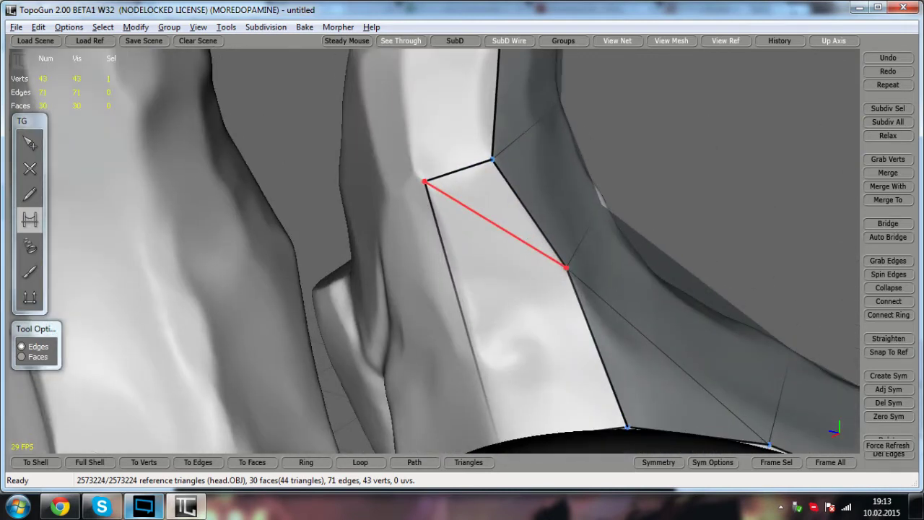
{"action": "scroll", "coordinate": [434, 252], "scroll_direction": "down", "scroll_amount": 5}
{"action": "left_click_drag", "start_coordinate": [441, 224], "coordinate": [570, 247]}
{"action": "middle_click_drag", "start_coordinate": [570, 247], "coordinate": [576, 328], "text": "alt"}
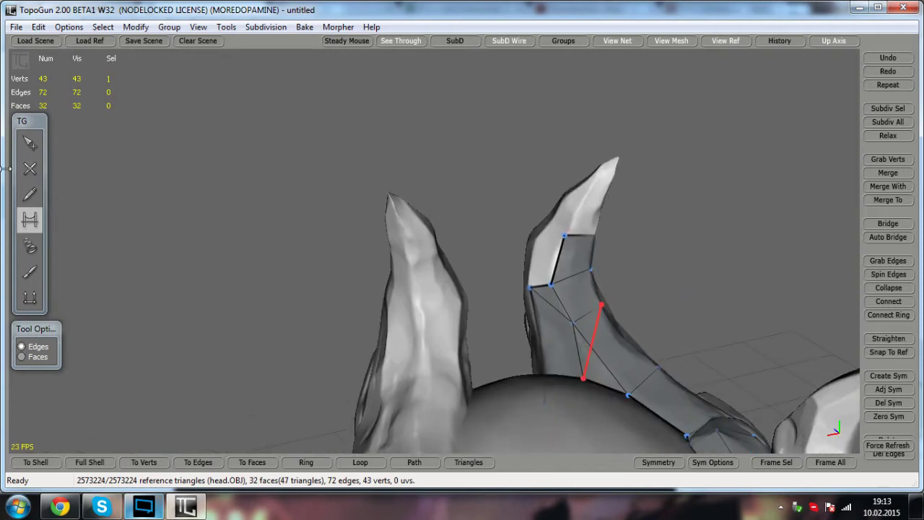
- Fill the next face up the tall horn's inner ridge and add vertices near the tip to extend the strip
{"action": "left_click", "coordinate": [30, 168]}
{"action": "left_click_drag", "start_coordinate": [405, 224], "coordinate": [362, 256], "text": "alt"}
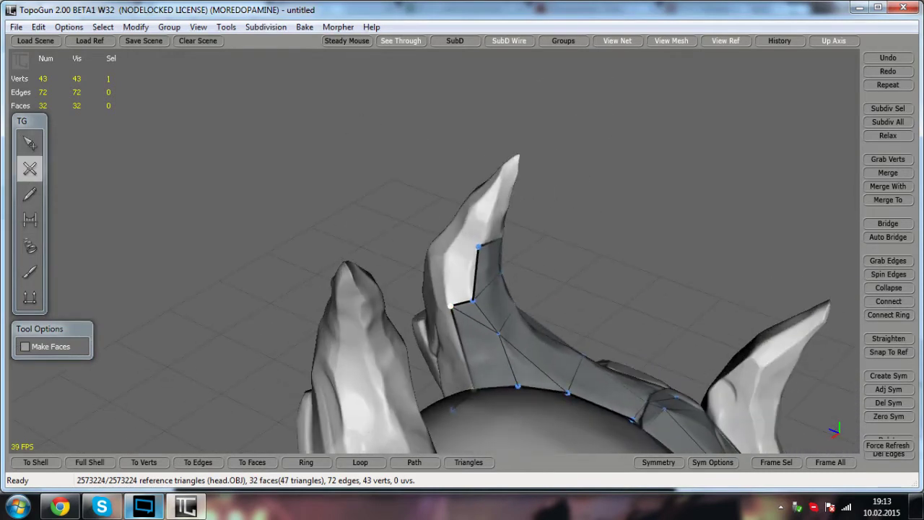
{"action": "left_click", "coordinate": [478, 248]}
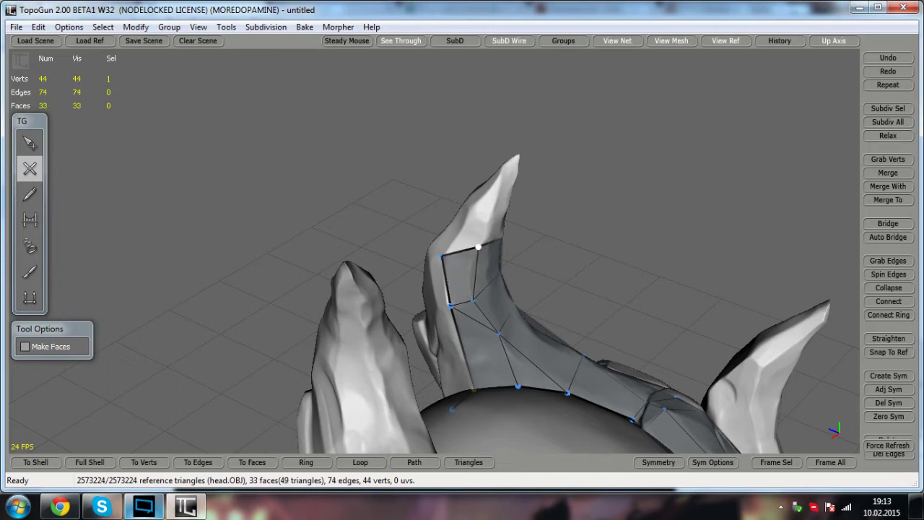
{"action": "left_click", "coordinate": [498, 181]}
{"action": "left_click", "coordinate": [442, 256]}
{"action": "left_click_drag", "start_coordinate": [441, 256], "coordinate": [504, 229], "text": "alt"}
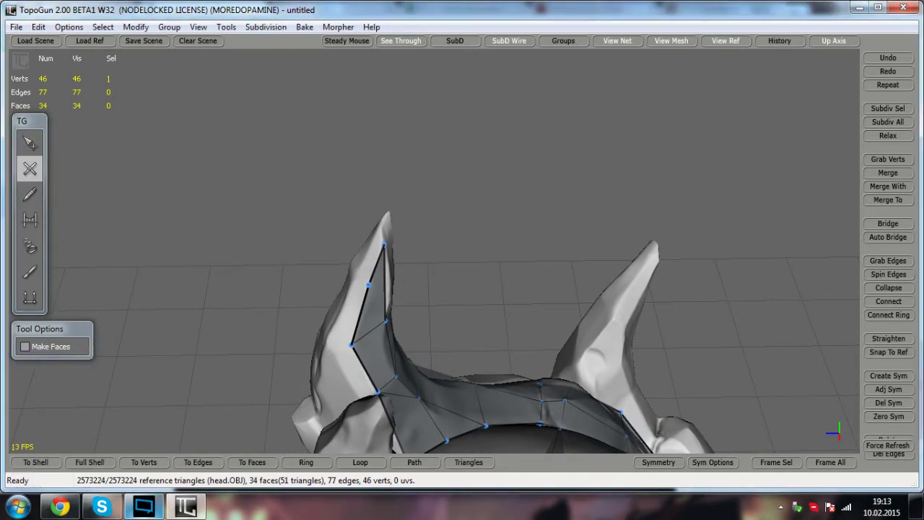
- Add a vertex around the back of the tall horn and join it to the strip with a short edge
{"action": "left_click", "coordinate": [31, 145]}
{"action": "left_click", "coordinate": [30, 170]}
{"action": "left_click_drag", "start_coordinate": [310, 311], "coordinate": [448, 361], "text": "alt"}
{"action": "middle_click_drag", "start_coordinate": [448, 433], "coordinate": [586, 319], "text": "alt"}
{"action": "left_click_drag", "start_coordinate": [340, 311], "coordinate": [321, 307], "text": "alt"}
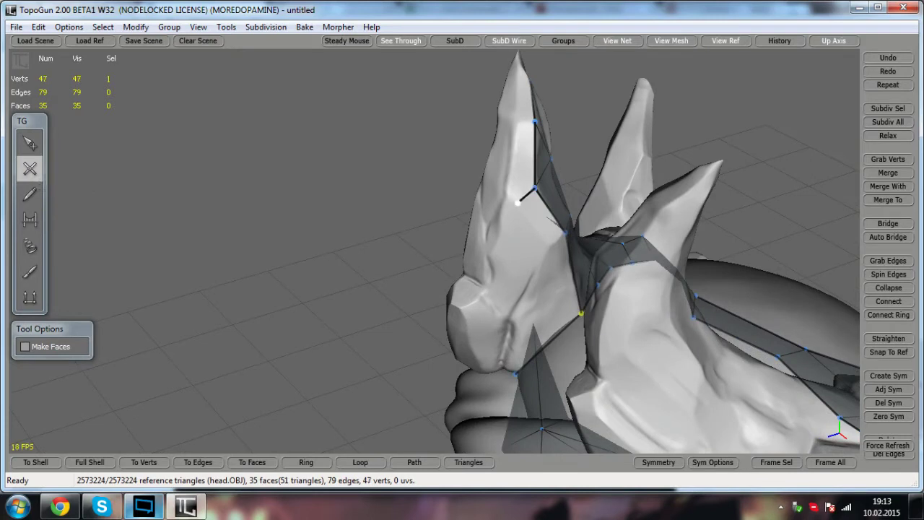
- Add a vertex lower on the tall horn's outer side and fill two faces joining the strip down to the rim vertex
{"action": "left_click", "coordinate": [517, 202]}
{"action": "left_click", "coordinate": [545, 250]}
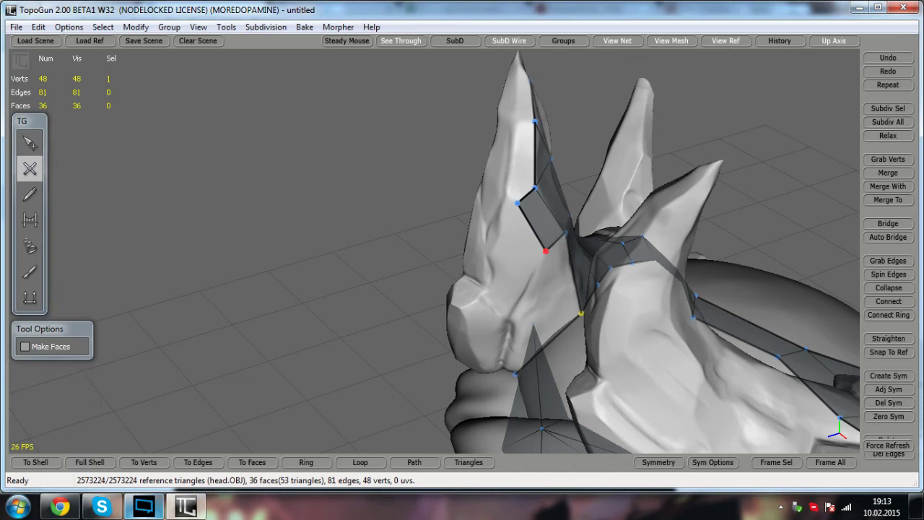
{"action": "left_click_drag", "start_coordinate": [545, 251], "coordinate": [514, 261], "text": "alt"}
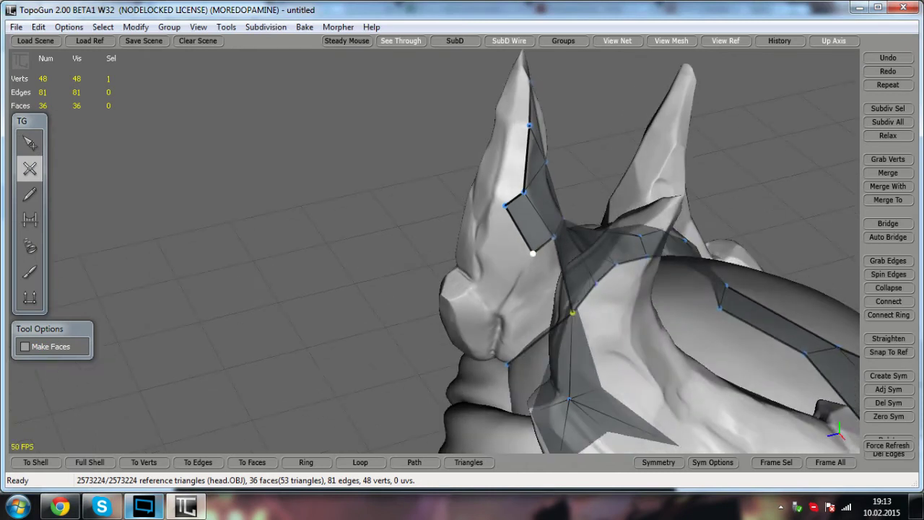
{"action": "left_click", "coordinate": [506, 364]}
- Add a vertex near the tall horn's tip and fill the faces connecting it to the top of the strip
{"action": "left_click_drag", "start_coordinate": [507, 364], "coordinate": [477, 318], "text": "alt"}
{"action": "scroll", "coordinate": [596, 371], "scroll_direction": "down", "scroll_amount": 1}
{"action": "middle_click_drag", "start_coordinate": [531, 274], "coordinate": [417, 352], "text": "alt"}
{"action": "left_click_drag", "start_coordinate": [417, 351], "coordinate": [657, 335], "text": "alt"}
{"action": "middle_click_drag", "start_coordinate": [658, 334], "coordinate": [479, 445], "text": "alt"}
{"action": "left_click_drag", "start_coordinate": [479, 445], "coordinate": [525, 451], "text": "alt"}
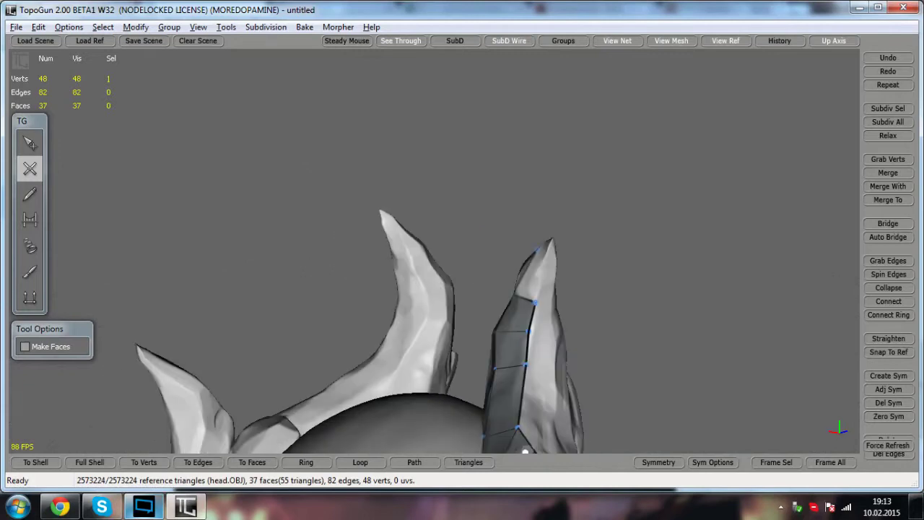
{"action": "left_click", "coordinate": [28, 145]}
{"action": "left_click", "coordinate": [31, 167]}
{"action": "right_click_drag", "start_coordinate": [433, 303], "coordinate": [505, 303], "text": "alt"}
{"action": "left_click_drag", "start_coordinate": [506, 303], "coordinate": [491, 325], "text": "alt"}
{"action": "middle_click_drag", "start_coordinate": [491, 325], "coordinate": [419, 252], "text": "alt"}
{"action": "left_click_drag", "start_coordinate": [419, 253], "coordinate": [549, 293], "text": "alt"}
{"action": "left_click_drag", "start_coordinate": [630, 266], "coordinate": [671, 278]}
{"action": "left_click_drag", "start_coordinate": [531, 254], "coordinate": [500, 245], "text": "alt"}
{"action": "left_click", "coordinate": [498, 244]}
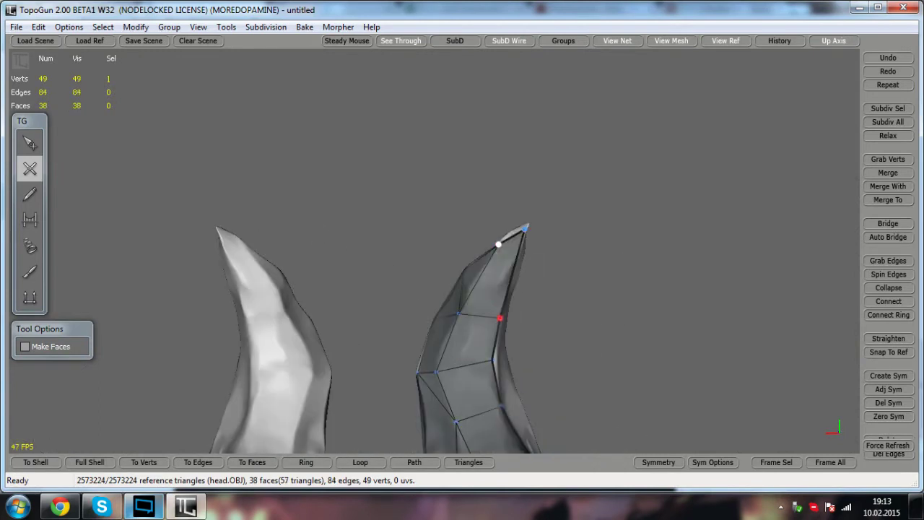
{"action": "mouse_move", "coordinate": [500, 317]}
{"action": "middle_mouse_down"}
{"action": "mouse_move", "coordinate": [481, 301]}
{"action": "mouse_move", "coordinate": [299, 289]}
{"action": "mouse_move", "coordinate": [223, 377]}
{"action": "mouse_move", "coordinate": [197, 340]}
{"action": "mouse_move", "coordinate": [499, 315]}
{"action": "middle_mouse_up"}
{"action": "right_click_drag", "start_coordinate": [499, 314], "coordinate": [536, 382], "text": "alt"}
- Move the topmost vertex onto the tall horn's pointed tip
{"action": "left_click", "coordinate": [36, 142]}
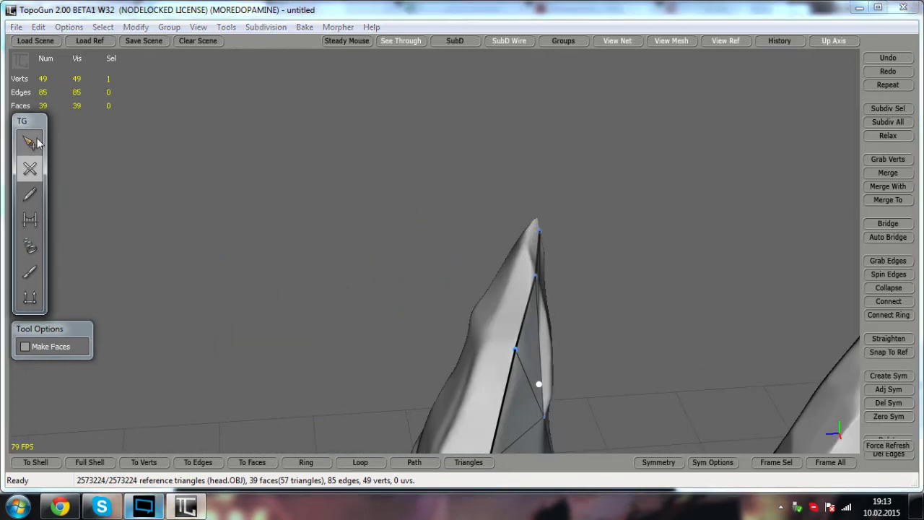
{"action": "left_click_drag", "start_coordinate": [539, 229], "coordinate": [361, 221]}
{"action": "left_click_drag", "start_coordinate": [462, 239], "coordinate": [108, 209], "text": "alt"}
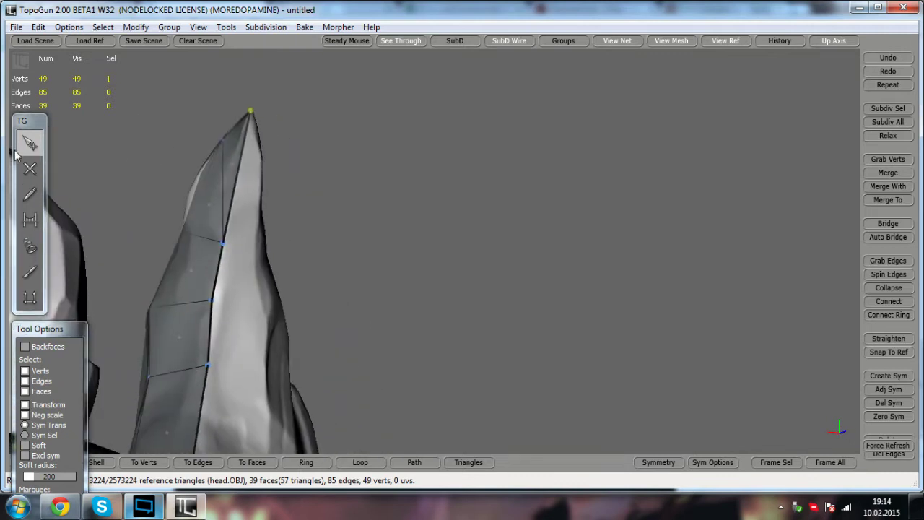
{"action": "left_click", "coordinate": [30, 168]}
{"action": "left_click", "coordinate": [261, 186]}
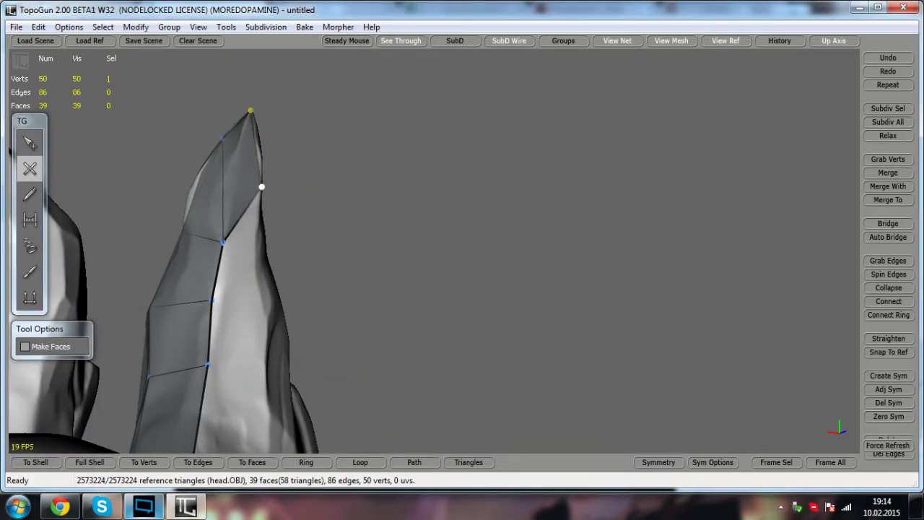
{"action": "left_click_drag", "start_coordinate": [261, 187], "coordinate": [210, 170], "text": "alt"}
{"action": "key", "text": "ctrl+z"}
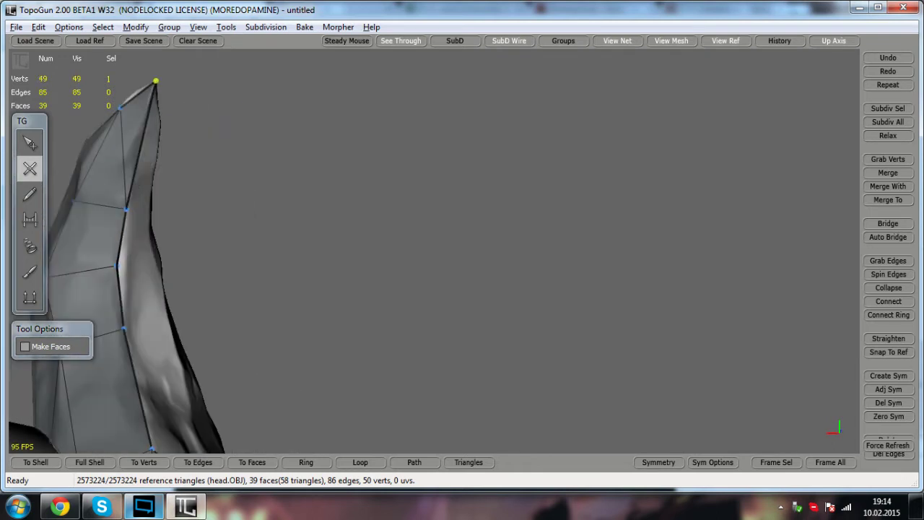
- Examine the faces around the tall horn's tip and inner side from several angles
{"action": "middle_click_drag", "start_coordinate": [256, 191], "coordinate": [606, 339], "text": "alt"}
{"action": "left_click_drag", "start_coordinate": [577, 317], "coordinate": [462, 268], "text": "alt"}
{"action": "middle_click_drag", "start_coordinate": [462, 267], "coordinate": [570, 279], "text": "alt"}
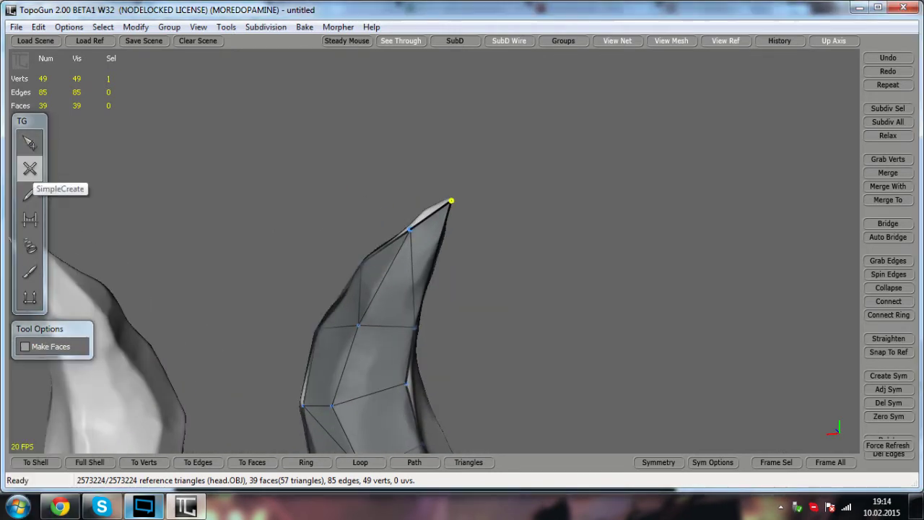
{"action": "middle_click_drag", "start_coordinate": [433, 274], "coordinate": [568, 289], "text": "alt"}
{"action": "left_click_drag", "start_coordinate": [567, 289], "coordinate": [498, 261], "text": "alt"}
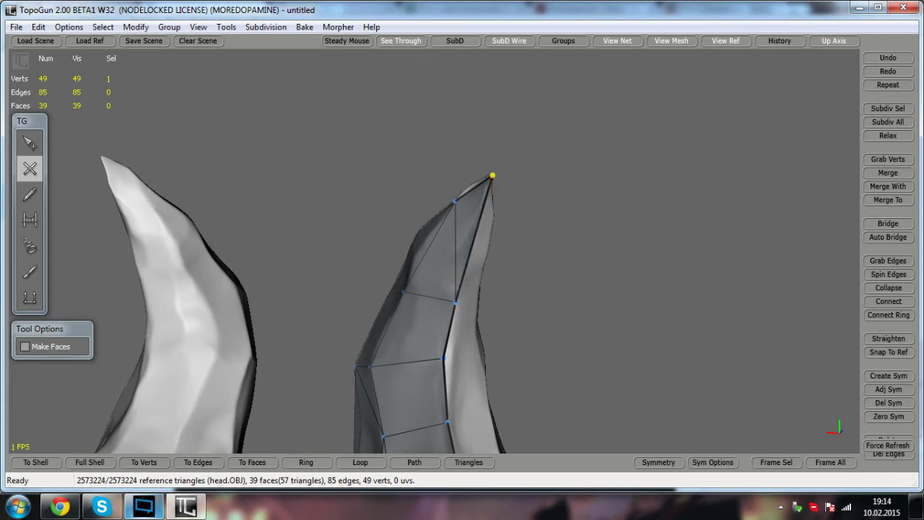
{"action": "left_click_drag", "start_coordinate": [498, 238], "coordinate": [361, 223], "text": "alt"}
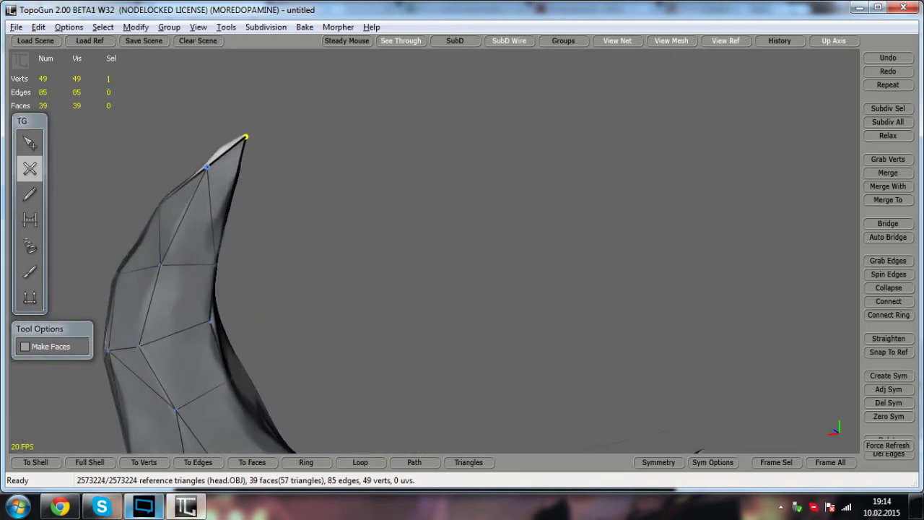
{"action": "middle_click_drag", "start_coordinate": [361, 224], "coordinate": [668, 231], "text": "alt"}
{"action": "left_click_drag", "start_coordinate": [498, 245], "coordinate": [497, 282], "text": "alt"}
- Adjust two ridge vertices on the upper inner side of the tall horn to follow the sculpt
{"action": "left_click", "coordinate": [30, 146]}
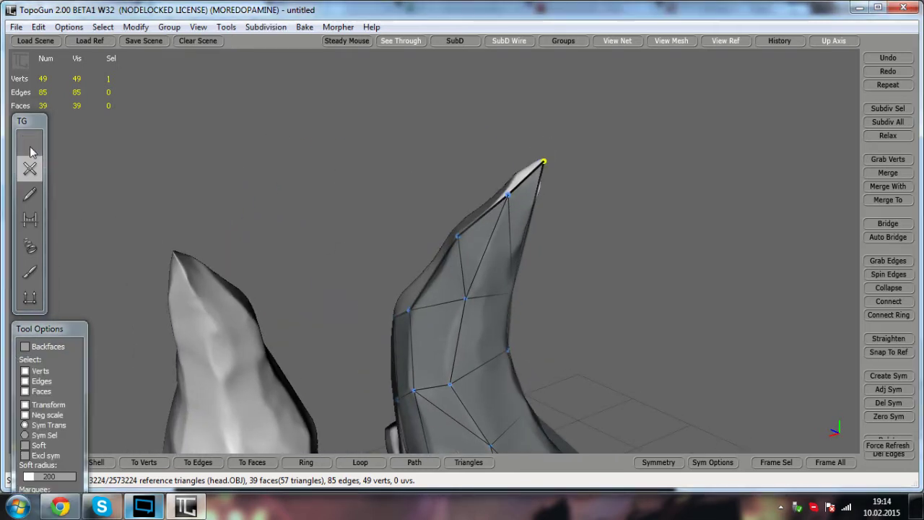
{"action": "left_click_drag", "start_coordinate": [450, 384], "coordinate": [449, 381]}
{"action": "left_click_drag", "start_coordinate": [465, 299], "coordinate": [628, 296]}
{"action": "scroll", "coordinate": [467, 300], "scroll_direction": "down", "scroll_amount": 4}
{"action": "middle_click_drag", "start_coordinate": [628, 296], "coordinate": [783, 119], "text": "alt"}
{"action": "scroll", "coordinate": [783, 119], "scroll_direction": "up", "scroll_amount": 2}
{"action": "left_click", "coordinate": [30, 169]}
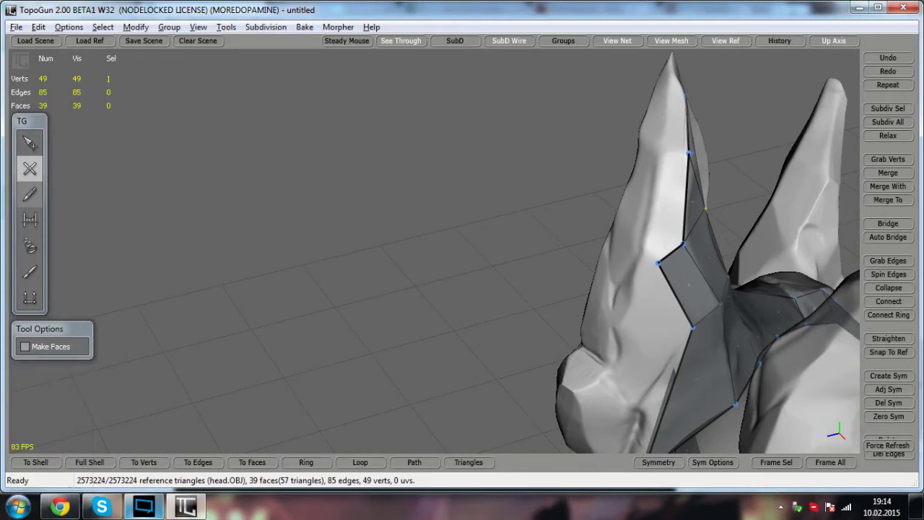
{"action": "middle_click_drag", "start_coordinate": [462, 217], "coordinate": [340, 247], "text": "alt"}
{"action": "left_click_drag", "start_coordinate": [491, 340], "coordinate": [575, 362], "text": "alt"}
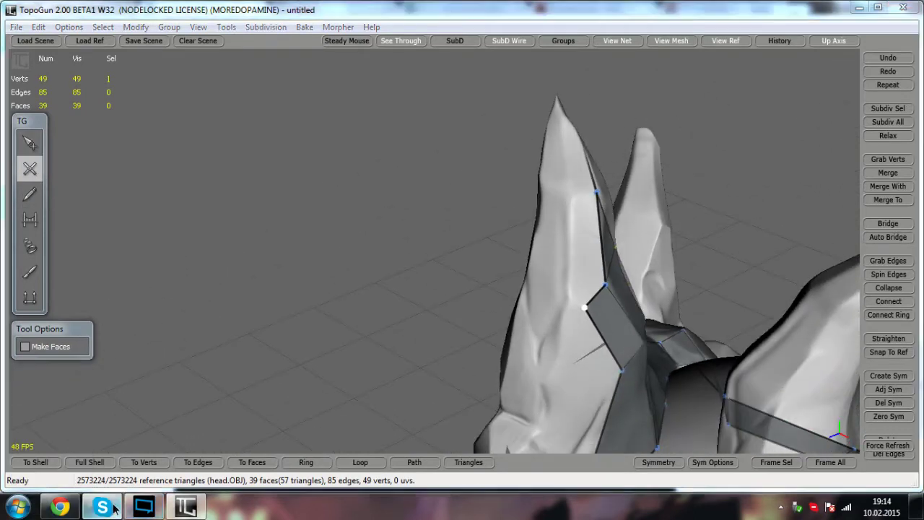
{"action": "left_click", "coordinate": [101, 506]}
{"action": "mouse_move", "coordinate": [143, 507]}
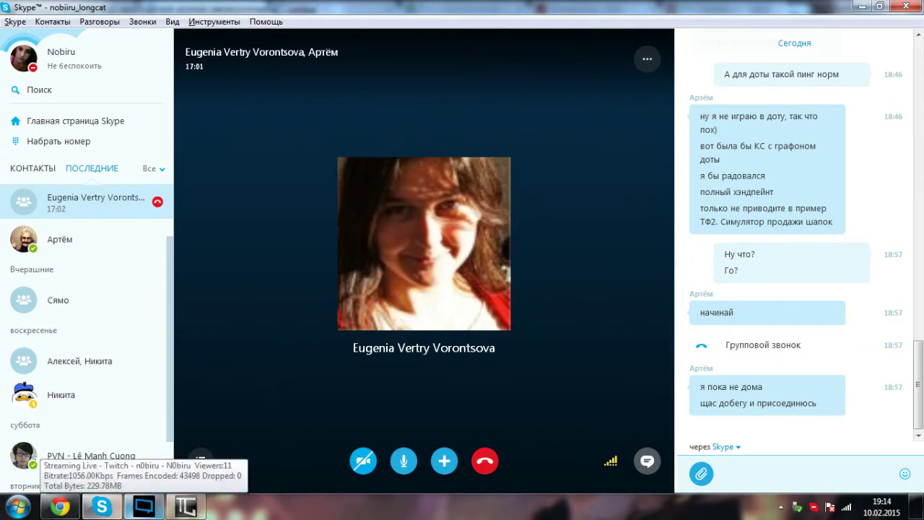
{"action": "left_click", "coordinate": [857, 9]}
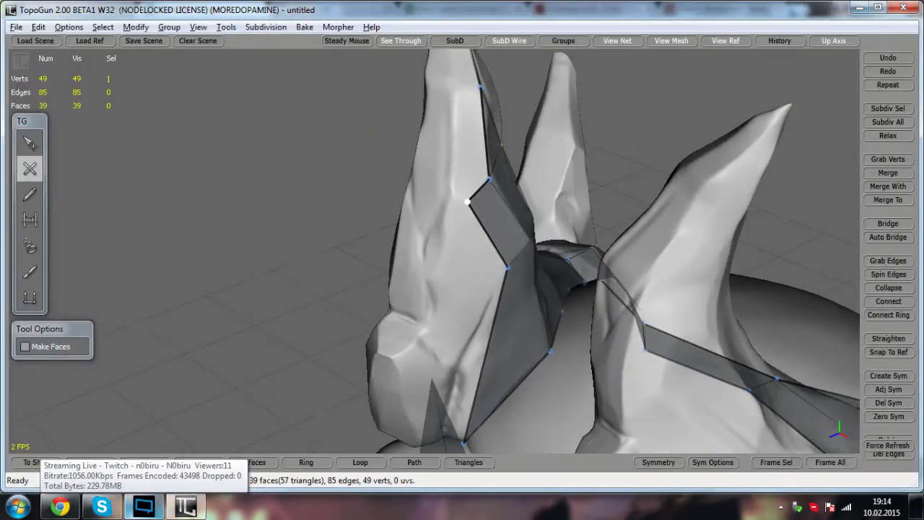
- Add a chain of three vertices down the tall horn's outer side and around its base bulge to the rim vertex
{"action": "left_click", "coordinate": [422, 321]}
{"action": "left_click_drag", "start_coordinate": [422, 320], "coordinate": [548, 328], "text": "alt"}
{"action": "middle_click_drag", "start_coordinate": [549, 329], "coordinate": [404, 148], "text": "alt"}
{"action": "left_click_drag", "start_coordinate": [433, 217], "coordinate": [339, 205], "text": "alt"}
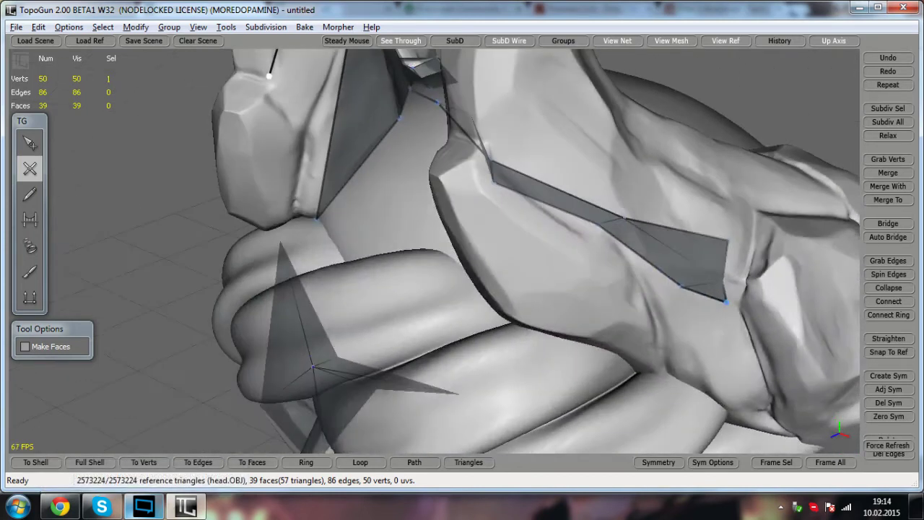
{"action": "left_click", "coordinate": [268, 75]}
{"action": "left_click", "coordinate": [300, 129]}
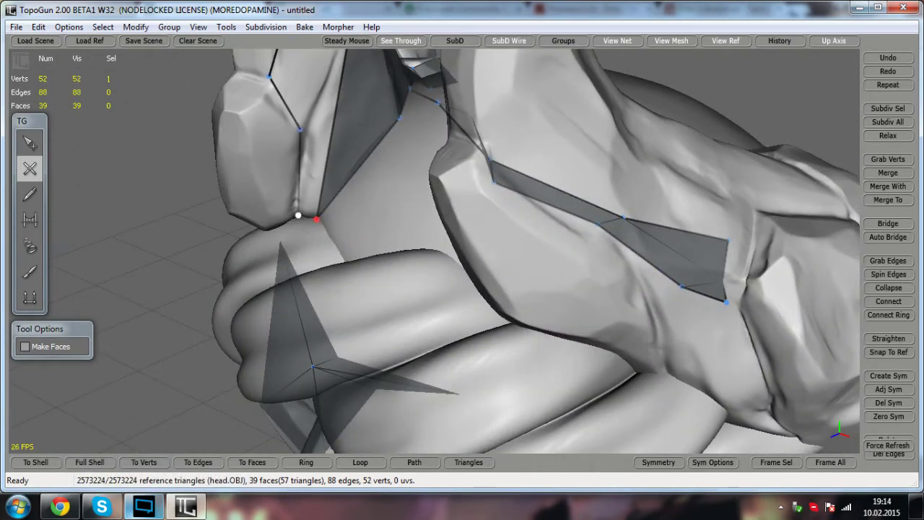
- Fill the area between the new vertex chain and the existing strip at the tall horn's base with faces
{"action": "left_click", "coordinate": [31, 221]}
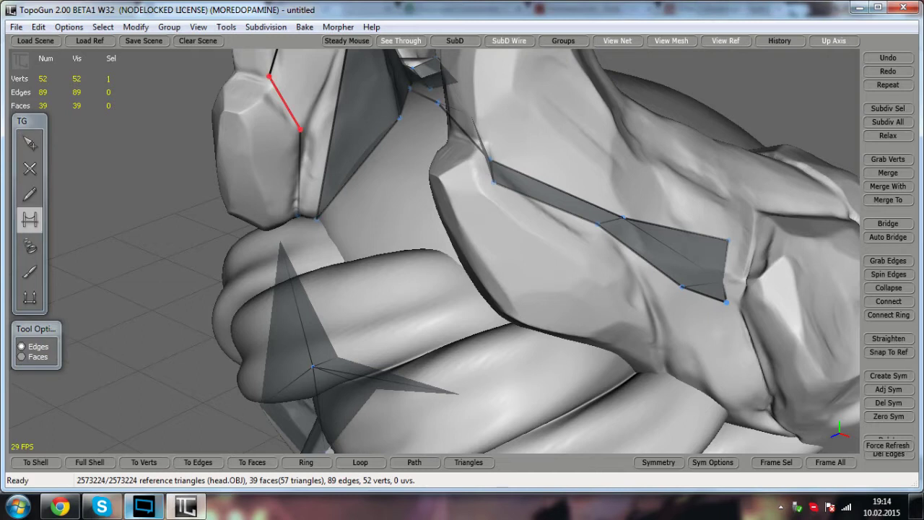
{"action": "middle_click_drag", "start_coordinate": [361, 170], "coordinate": [420, 312], "text": "alt"}
{"action": "left_click", "coordinate": [30, 169]}
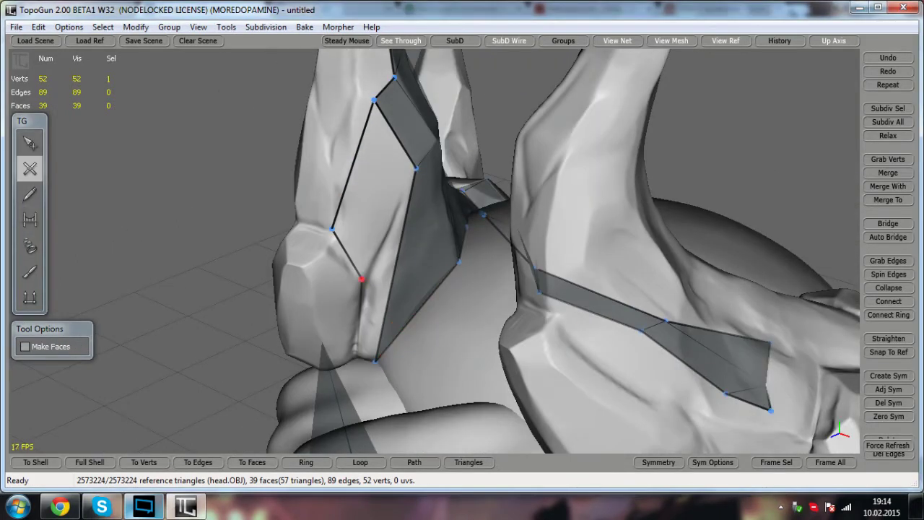
{"action": "right_click", "coordinate": [416, 168]}
{"action": "scroll", "coordinate": [416, 168], "scroll_direction": "down", "scroll_amount": 3}
{"action": "left_click_drag", "start_coordinate": [416, 168], "coordinate": [417, 213], "text": "alt"}
{"action": "left_click", "coordinate": [29, 146]}
{"action": "left_click", "coordinate": [30, 168]}
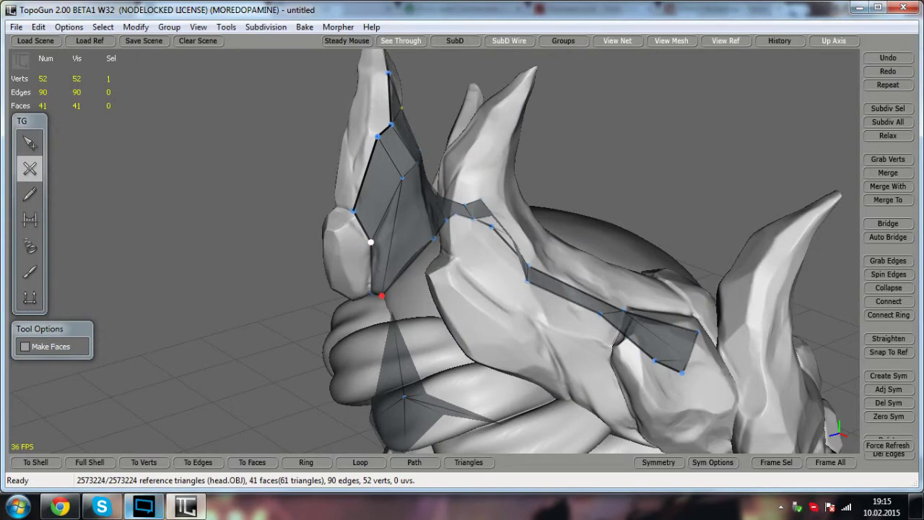
{"action": "scroll", "coordinate": [381, 295], "scroll_direction": "down", "scroll_amount": 2}
{"action": "left_click_drag", "start_coordinate": [381, 295], "coordinate": [462, 304], "text": "alt"}
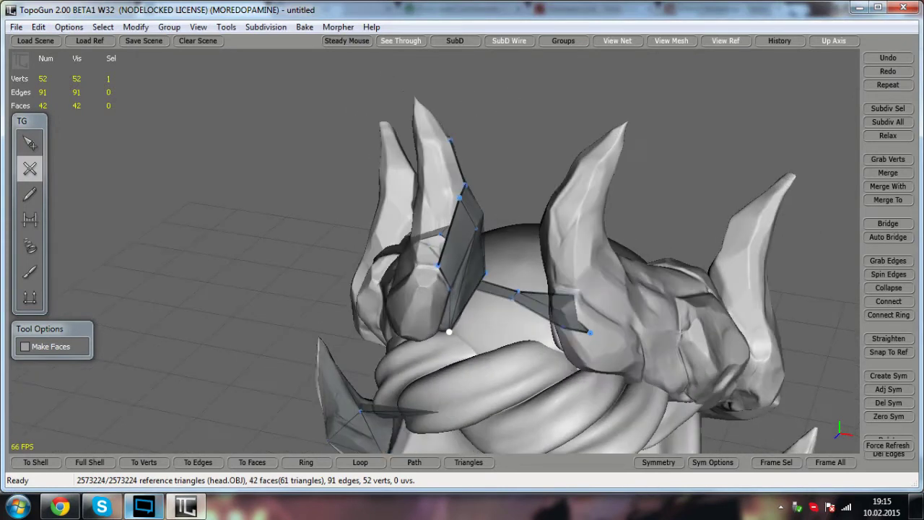
- Add two vertices across the tall horn's back above the base bulge and fill a face between them and the ridge
{"action": "left_click", "coordinate": [29, 145]}
{"action": "left_click", "coordinate": [31, 171]}
{"action": "left_click_drag", "start_coordinate": [376, 289], "coordinate": [446, 337], "text": "alt"}
{"action": "scroll", "coordinate": [437, 310], "scroll_direction": "up", "scroll_amount": 2}
{"action": "left_click_drag", "start_coordinate": [486, 187], "coordinate": [487, 188]}
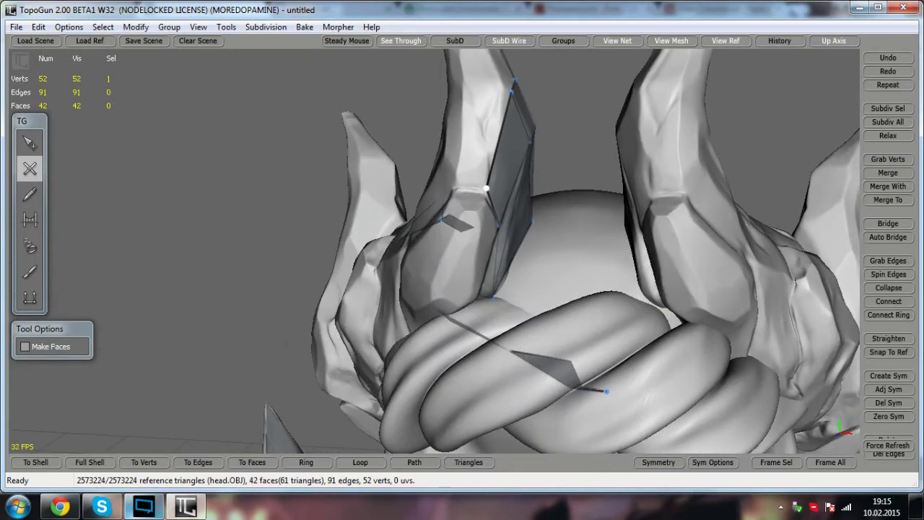
{"action": "middle_click_drag", "start_coordinate": [454, 189], "coordinate": [469, 310], "text": "alt"}
{"action": "left_click", "coordinate": [478, 207]}
{"action": "left_click", "coordinate": [526, 213]}
- Add vertices higher up the tall horn's back and fill the next two faces toward the tip
{"action": "left_click_drag", "start_coordinate": [525, 214], "coordinate": [422, 254], "text": "alt"}
{"action": "left_click", "coordinate": [388, 222]}
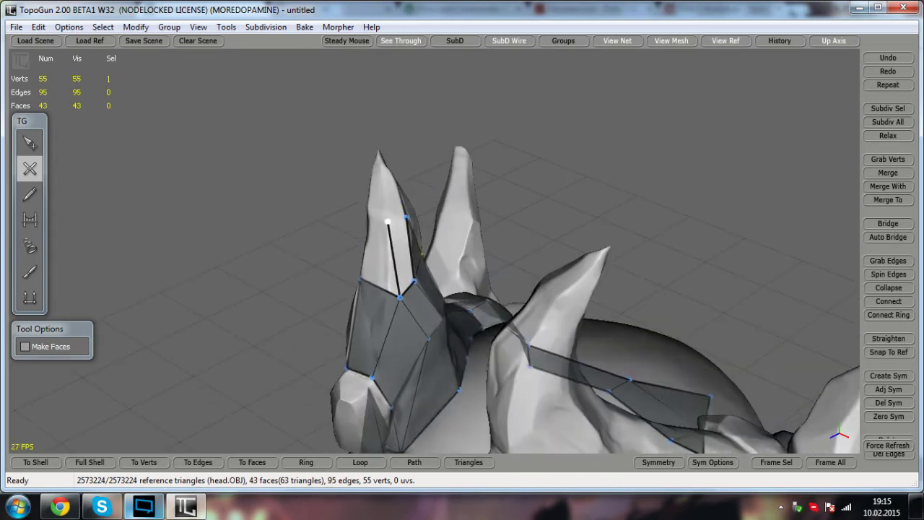
{"action": "left_click", "coordinate": [406, 218]}
{"action": "left_click_drag", "start_coordinate": [407, 218], "coordinate": [506, 190], "text": "alt"}
{"action": "left_click", "coordinate": [29, 143]}
{"action": "left_click", "coordinate": [28, 170]}
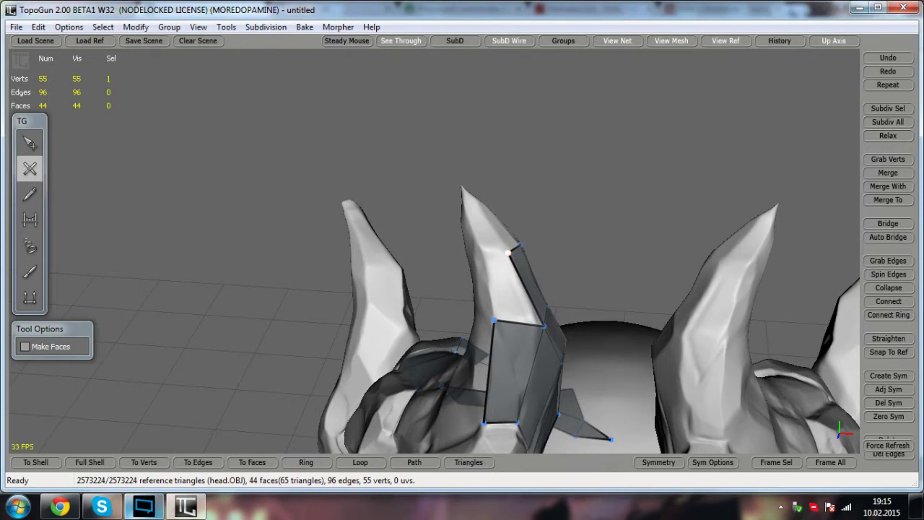
{"action": "left_click", "coordinate": [483, 248]}
{"action": "left_click", "coordinate": [494, 320]}
- Add two vertices just below the tall horn's tip and fill the narrow face down its back
{"action": "left_click_drag", "start_coordinate": [494, 320], "coordinate": [625, 311], "text": "alt"}
{"action": "middle_click_drag", "start_coordinate": [625, 311], "coordinate": [304, 316], "text": "alt"}
{"action": "left_click_drag", "start_coordinate": [303, 316], "coordinate": [483, 350], "text": "alt"}
{"action": "left_click_drag", "start_coordinate": [541, 209], "coordinate": [373, 107], "text": "alt"}
{"action": "middle_click_drag", "start_coordinate": [373, 107], "coordinate": [386, 178], "text": "alt"}
{"action": "right_click_drag", "start_coordinate": [386, 178], "coordinate": [396, 180], "text": "alt"}
{"action": "left_click_drag", "start_coordinate": [396, 180], "coordinate": [456, 235], "text": "alt"}
{"action": "right_click_drag", "start_coordinate": [456, 235], "coordinate": [498, 208], "text": "alt"}
{"action": "left_click_drag", "start_coordinate": [498, 207], "coordinate": [409, 252], "text": "alt"}
{"action": "middle_click_drag", "start_coordinate": [409, 252], "coordinate": [434, 202], "text": "alt"}
{"action": "left_click", "coordinate": [30, 145]}
{"action": "left_click", "coordinate": [31, 166]}
{"action": "left_click_drag", "start_coordinate": [347, 238], "coordinate": [564, 283], "text": "alt"}
{"action": "mouse_move", "coordinate": [375, 114]}
{"action": "left_mouse_down"}
{"action": "mouse_move", "coordinate": [371, 100]}
{"action": "mouse_move", "coordinate": [374, 115]}
{"action": "left_mouse_up"}
{"action": "left_click", "coordinate": [387, 111]}
{"action": "left_click", "coordinate": [442, 201]}
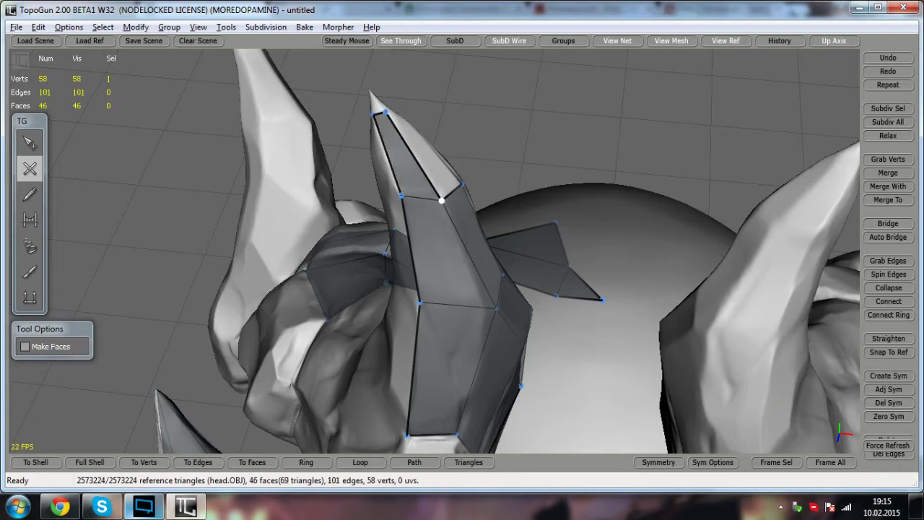
- Bridge the open edges beneath the tall horn's tip to fill the gaps between the back and inner strips
{"action": "left_click_drag", "start_coordinate": [442, 201], "coordinate": [310, 177], "text": "alt"}
{"action": "middle_click_drag", "start_coordinate": [311, 176], "coordinate": [363, 394], "text": "alt"}
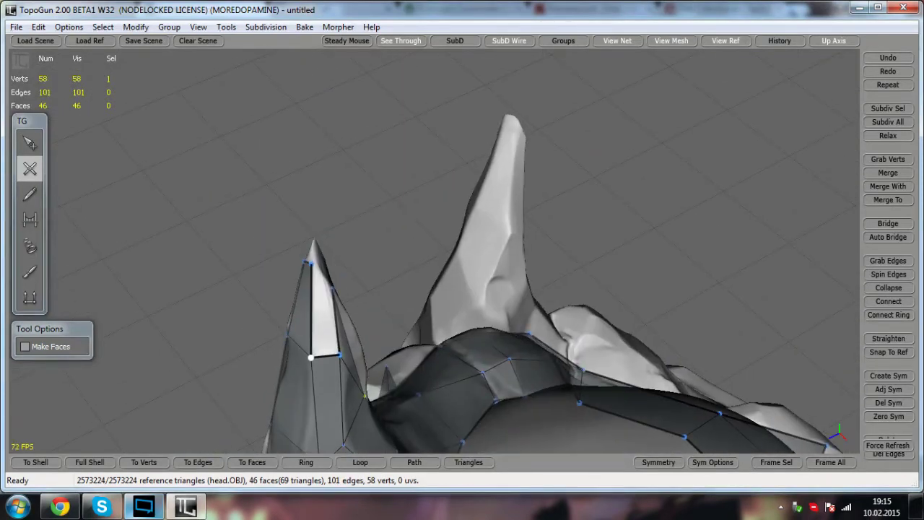
{"action": "left_click", "coordinate": [32, 218]}
{"action": "left_click_drag", "start_coordinate": [549, 245], "coordinate": [353, 278], "text": "alt"}
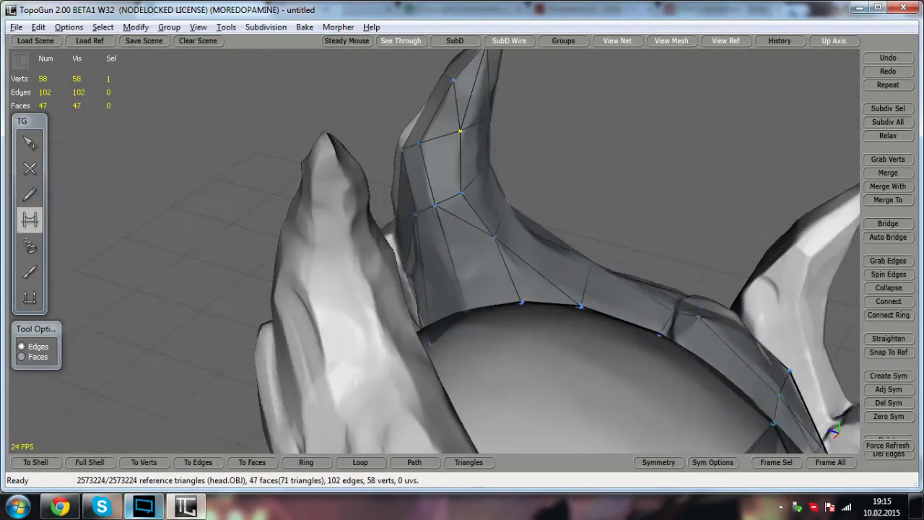
{"action": "middle_click_drag", "start_coordinate": [433, 180], "coordinate": [376, 339], "text": "alt"}
{"action": "mouse_move", "coordinate": [419, 310]}
{"action": "left_mouse_down", "text": "alt"}
{"action": "mouse_move", "coordinate": [441, 274]}
{"action": "mouse_move", "coordinate": [419, 318]}
{"action": "left_mouse_up", "text": "alt"}
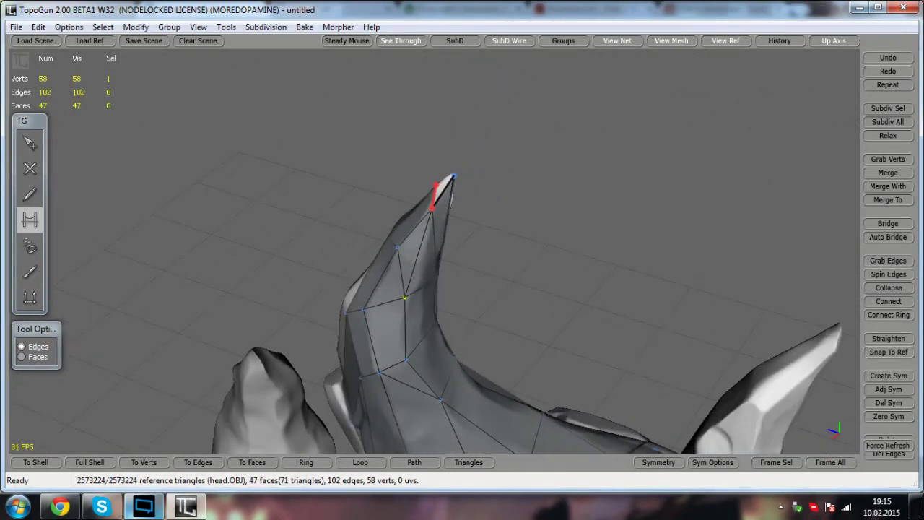
{"action": "left_click_drag", "start_coordinate": [411, 206], "coordinate": [303, 289], "text": "alt"}
{"action": "middle_click_drag", "start_coordinate": [304, 311], "coordinate": [433, 224], "text": "alt"}
{"action": "left_click_drag", "start_coordinate": [433, 224], "coordinate": [498, 281], "text": "alt"}
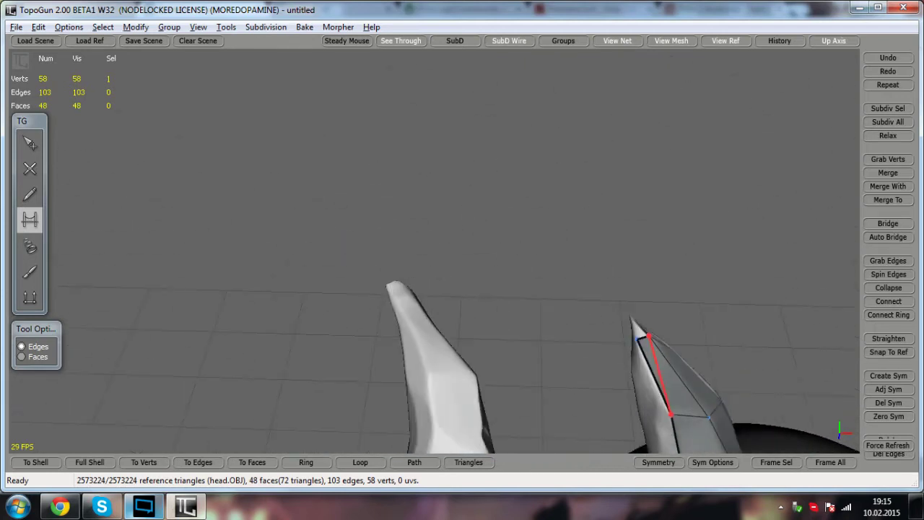
{"action": "middle_click_drag", "start_coordinate": [498, 281], "coordinate": [397, 216], "text": "alt"}
{"action": "left_click_drag", "start_coordinate": [397, 216], "coordinate": [361, 238], "text": "alt"}
- Delete the extra vertex beneath the tall horn's tip and fill the remaining gap up to the tip
{"action": "left_click", "coordinate": [30, 143]}
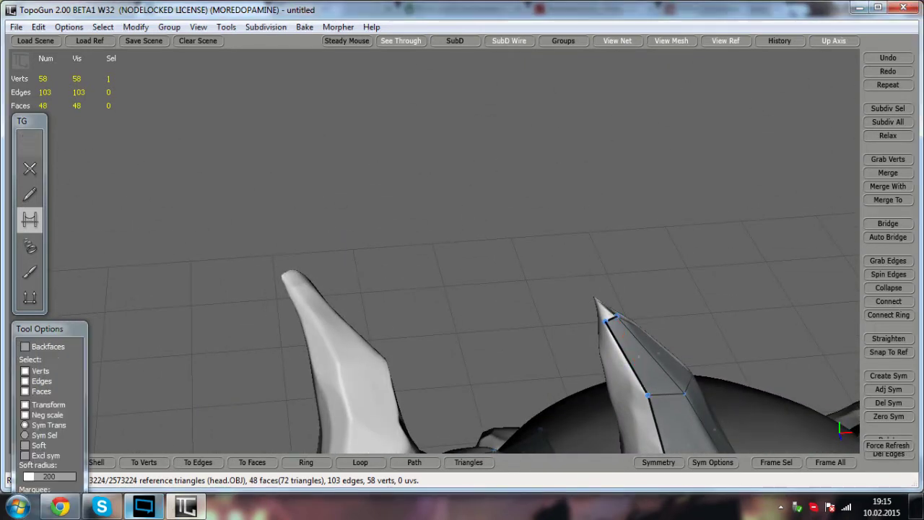
{"action": "left_click", "coordinate": [606, 322]}
{"action": "key", "text": "Delete"}
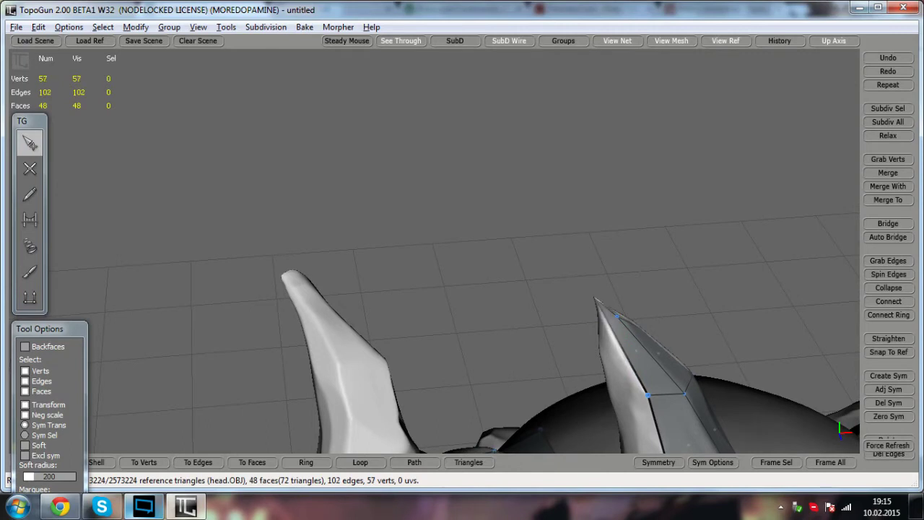
{"action": "middle_click_drag", "start_coordinate": [603, 325], "coordinate": [513, 203], "text": "alt"}
{"action": "left_click", "coordinate": [30, 169]}
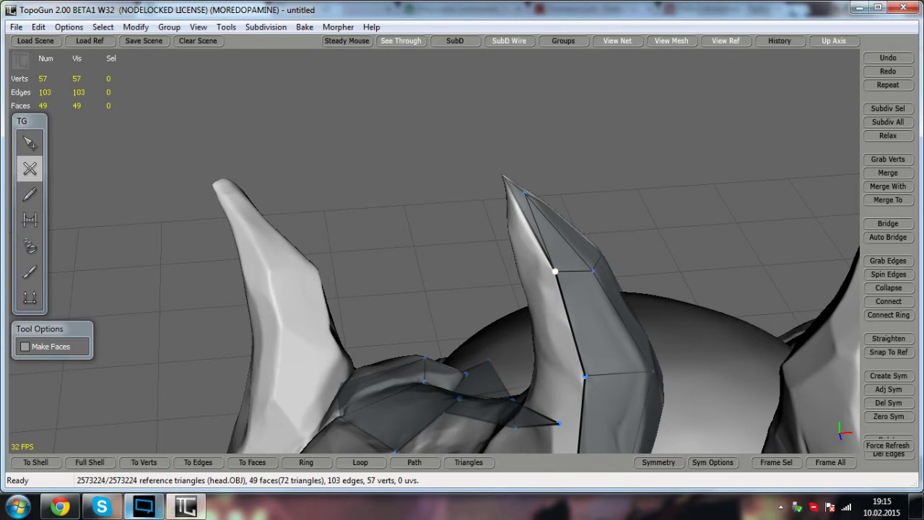
{"action": "left_click", "coordinate": [30, 143]}
{"action": "left_click", "coordinate": [30, 168]}
- Extend a chain of three vertices from the tall horn's outer base corner along the crown's side to the raised rock plate
{"action": "scroll", "coordinate": [462, 275], "scroll_direction": "down", "scroll_amount": 5}
{"action": "left_click_drag", "start_coordinate": [462, 289], "coordinate": [621, 288], "text": "alt"}
{"action": "middle_click_drag", "start_coordinate": [621, 289], "coordinate": [527, 271], "text": "alt"}
{"action": "mouse_move", "coordinate": [527, 271]}
{"action": "left_mouse_down", "text": "alt"}
{"action": "mouse_move", "coordinate": [477, 259]}
{"action": "mouse_move", "coordinate": [516, 285]}
{"action": "mouse_move", "coordinate": [621, 310]}
{"action": "mouse_move", "coordinate": [643, 303]}
{"action": "mouse_move", "coordinate": [512, 267]}
{"action": "left_mouse_up", "text": "alt"}
{"action": "middle_click_drag", "start_coordinate": [513, 267], "coordinate": [418, 376], "text": "alt"}
{"action": "left_click_drag", "start_coordinate": [419, 376], "coordinate": [368, 375], "text": "alt"}
{"action": "middle_click_drag", "start_coordinate": [368, 376], "coordinate": [383, 321], "text": "alt"}
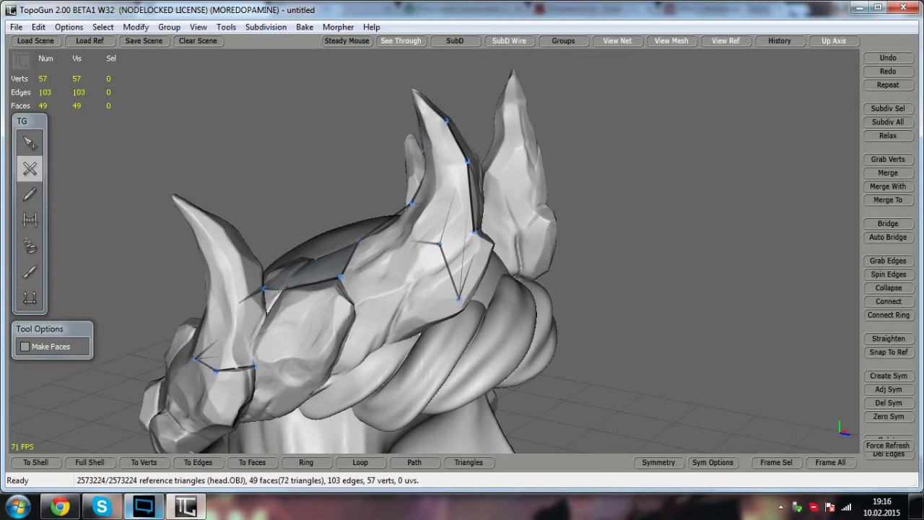
{"action": "right_click_drag", "start_coordinate": [383, 322], "coordinate": [434, 317], "text": "alt"}
{"action": "left_click_drag", "start_coordinate": [433, 318], "coordinate": [397, 350], "text": "alt"}
{"action": "left_click", "coordinate": [372, 348]}
{"action": "middle_click_drag", "start_coordinate": [373, 348], "coordinate": [426, 296], "text": "alt"}
{"action": "left_click_drag", "start_coordinate": [426, 297], "coordinate": [421, 298], "text": "alt"}
{"action": "left_click", "coordinate": [347, 321]}
{"action": "left_click_drag", "start_coordinate": [348, 321], "coordinate": [413, 352], "text": "alt"}
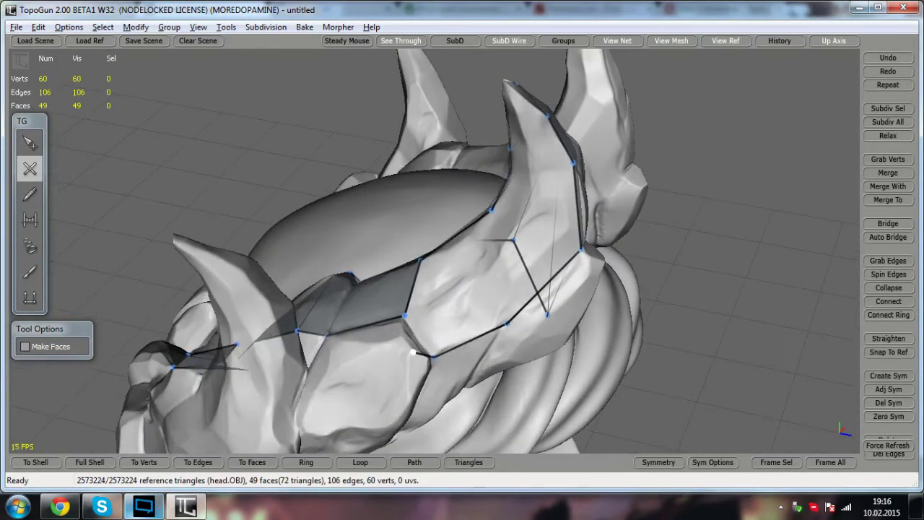
- Outline the raised rock plate between the two horns with five more vertices connected by edges
{"action": "middle_click_drag", "start_coordinate": [412, 353], "coordinate": [385, 335]}
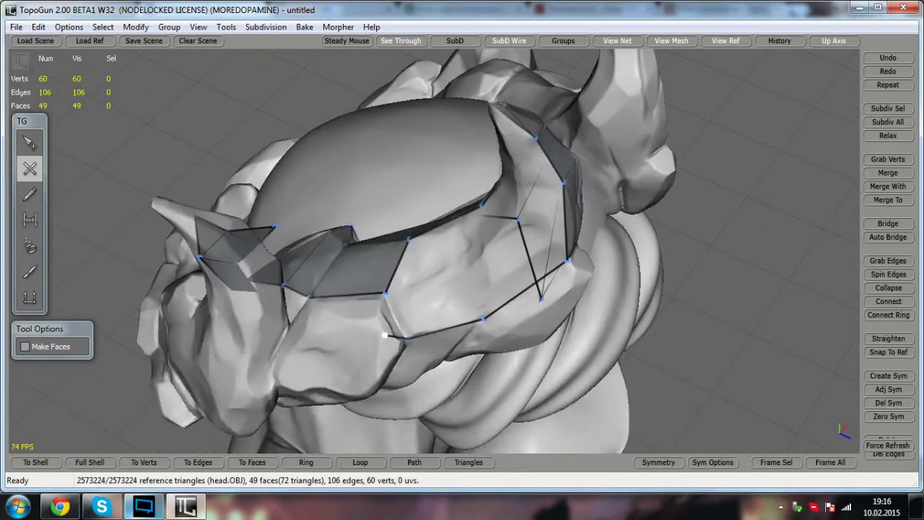
{"action": "left_click", "coordinate": [308, 326]}
{"action": "left_click_drag", "start_coordinate": [308, 326], "coordinate": [412, 281], "text": "alt"}
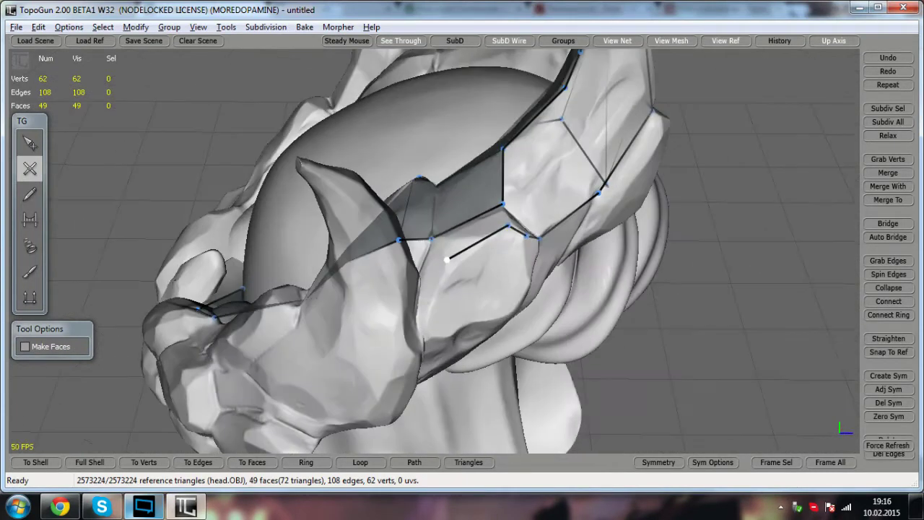
{"action": "left_click", "coordinate": [426, 338]}
{"action": "left_click_drag", "start_coordinate": [427, 339], "coordinate": [308, 267], "text": "alt"}
{"action": "left_click", "coordinate": [396, 263]}
{"action": "left_click", "coordinate": [420, 182]}
{"action": "left_click_drag", "start_coordinate": [419, 182], "coordinate": [370, 182], "text": "alt"}
{"action": "left_click", "coordinate": [30, 143]}
{"action": "left_click", "coordinate": [30, 169]}
{"action": "left_click", "coordinate": [343, 262]}
{"action": "left_click_drag", "start_coordinate": [343, 261], "coordinate": [307, 249], "text": "alt"}
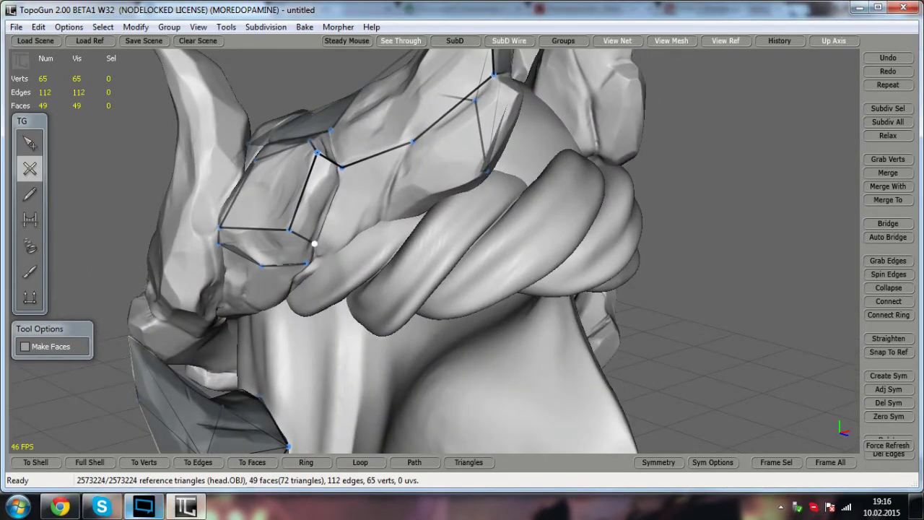
- Close the narrow faces along the rock plate's edge and bridge the gap between the plate's upper edge and the rim strip
{"action": "left_click", "coordinate": [341, 167]}
{"action": "left_click_drag", "start_coordinate": [342, 169], "coordinate": [401, 224], "text": "alt"}
{"action": "left_click", "coordinate": [331, 221]}
{"action": "left_click", "coordinate": [39, 220]}
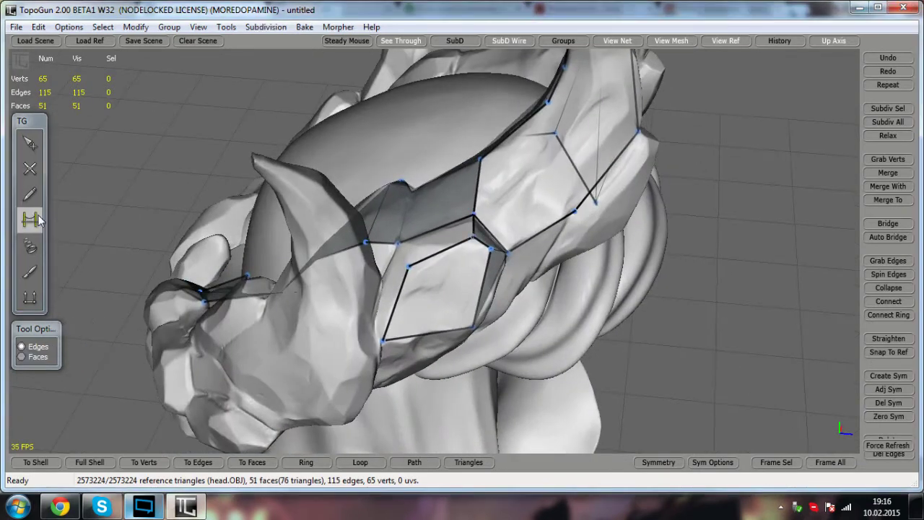
{"action": "left_click", "coordinate": [403, 255]}
{"action": "left_click_drag", "start_coordinate": [483, 243], "coordinate": [468, 245], "text": "alt"}
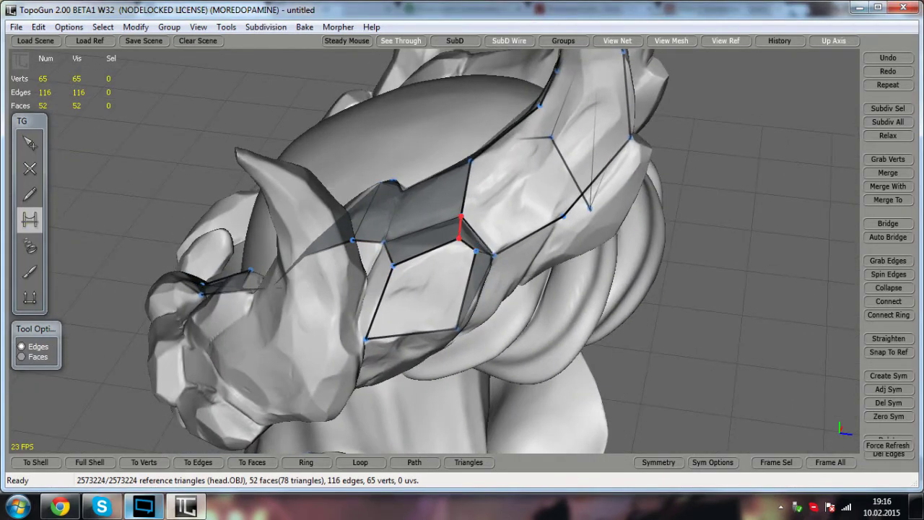
{"action": "left_click_drag", "start_coordinate": [577, 213], "coordinate": [598, 244], "text": "alt"}
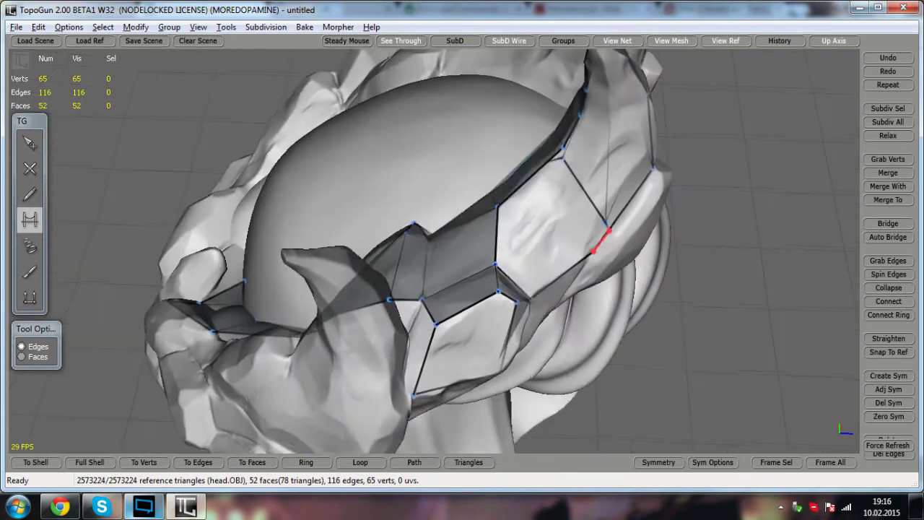
- Add two vertices across the middle of the crown's outer side and connect the row to the tall horn's base corner
{"action": "left_click", "coordinate": [29, 168]}
{"action": "left_click", "coordinate": [561, 217]}
{"action": "left_click_drag", "start_coordinate": [560, 218], "coordinate": [540, 185], "text": "alt"}
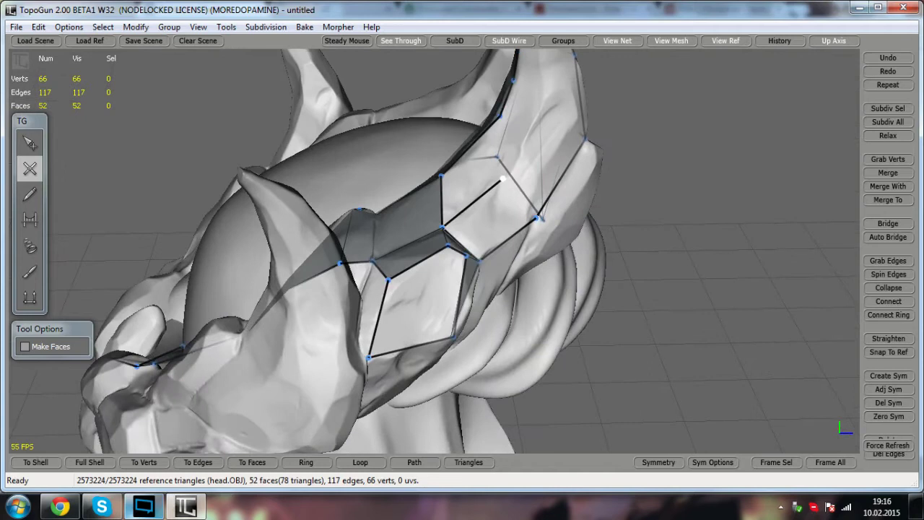
{"action": "left_click", "coordinate": [503, 178]}
{"action": "left_click_drag", "start_coordinate": [535, 124], "coordinate": [436, 157], "text": "alt"}
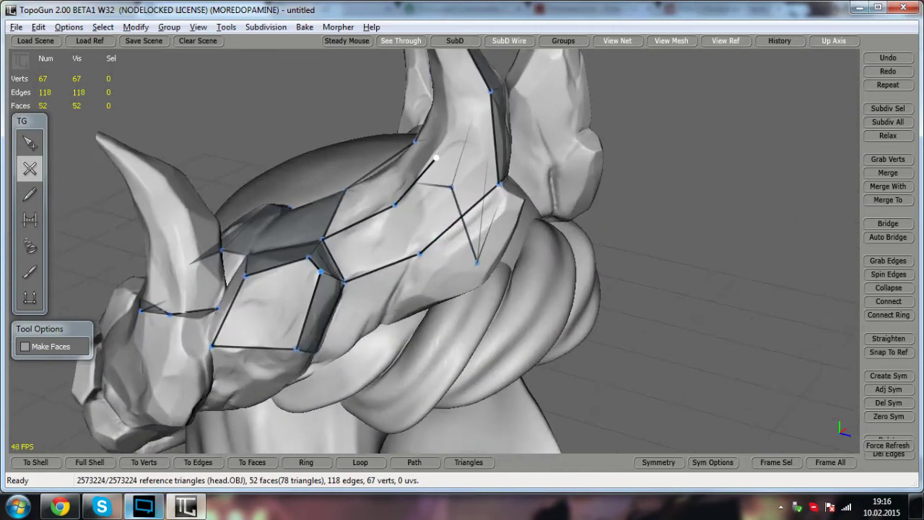
{"action": "left_click", "coordinate": [498, 184]}
- Bridge the open edges on both sides of the middle row to fill the crown's outer side up to the tall horn's base
{"action": "left_click", "coordinate": [32, 218]}
{"action": "left_click", "coordinate": [408, 228]}
{"action": "left_click_drag", "start_coordinate": [408, 228], "coordinate": [476, 256], "text": "alt"}
{"action": "left_click", "coordinate": [434, 224]}
{"action": "left_click", "coordinate": [464, 193]}
{"action": "left_click", "coordinate": [486, 174]}
{"action": "left_click_drag", "start_coordinate": [489, 168], "coordinate": [503, 217], "text": "alt"}
{"action": "middle_click_drag", "start_coordinate": [502, 218], "coordinate": [404, 295], "text": "alt"}
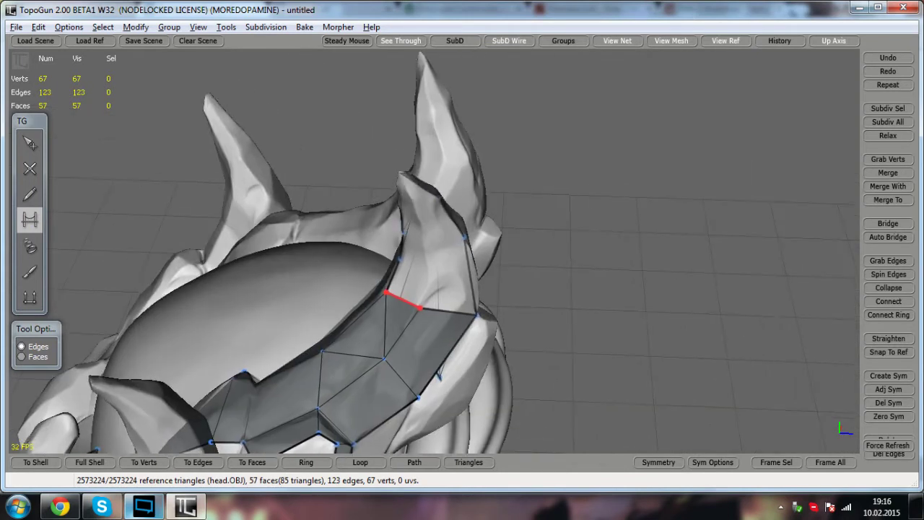
- Add a vertex partway up the tall horn's outer side, link it to the base row, and fill the two surrounding faces
{"action": "left_click", "coordinate": [38, 175]}
{"action": "left_click_drag", "start_coordinate": [440, 245], "coordinate": [454, 224], "text": "alt"}
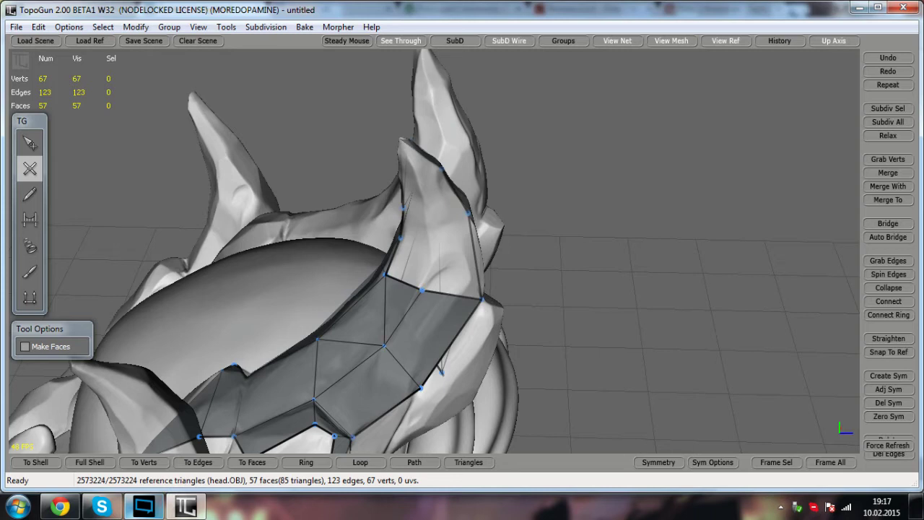
{"action": "left_click_drag", "start_coordinate": [442, 246], "coordinate": [453, 237], "text": "alt"}
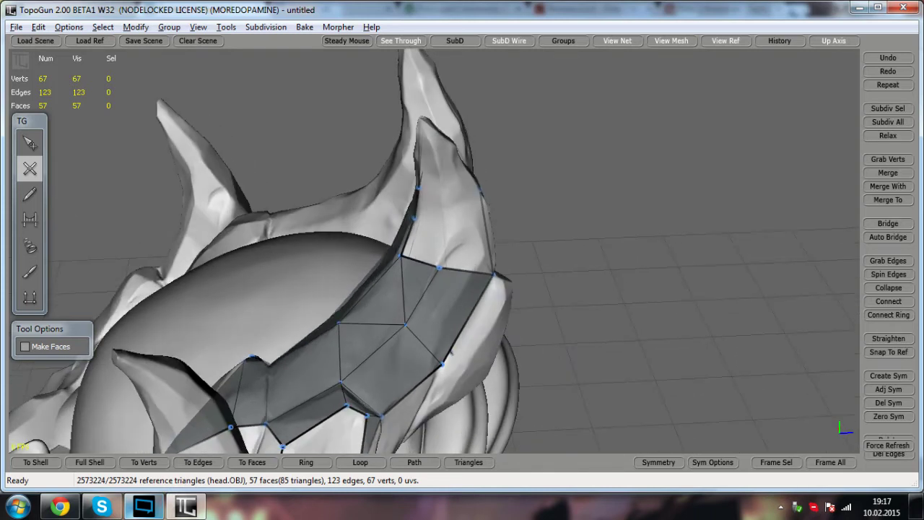
{"action": "right_click_drag", "start_coordinate": [454, 236], "coordinate": [480, 237], "text": "alt"}
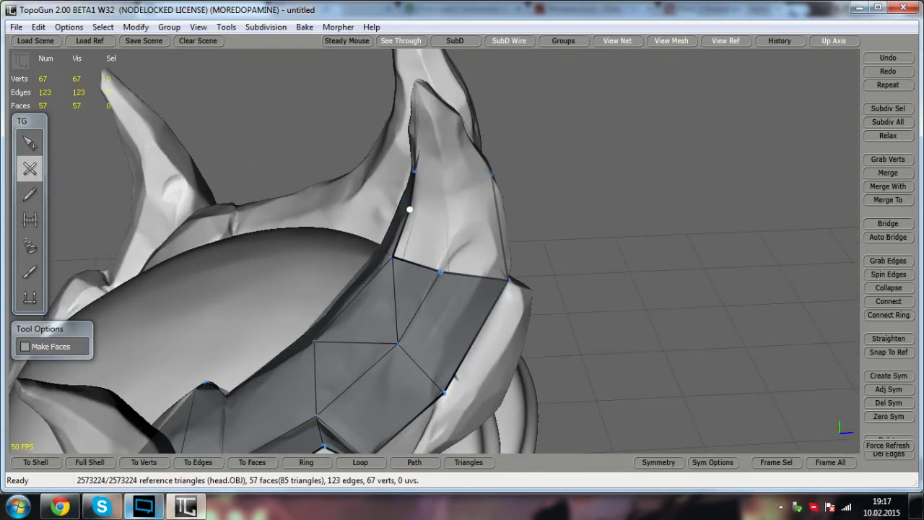
{"action": "left_click", "coordinate": [409, 210]}
{"action": "middle_click_drag", "start_coordinate": [448, 195], "coordinate": [396, 231]}
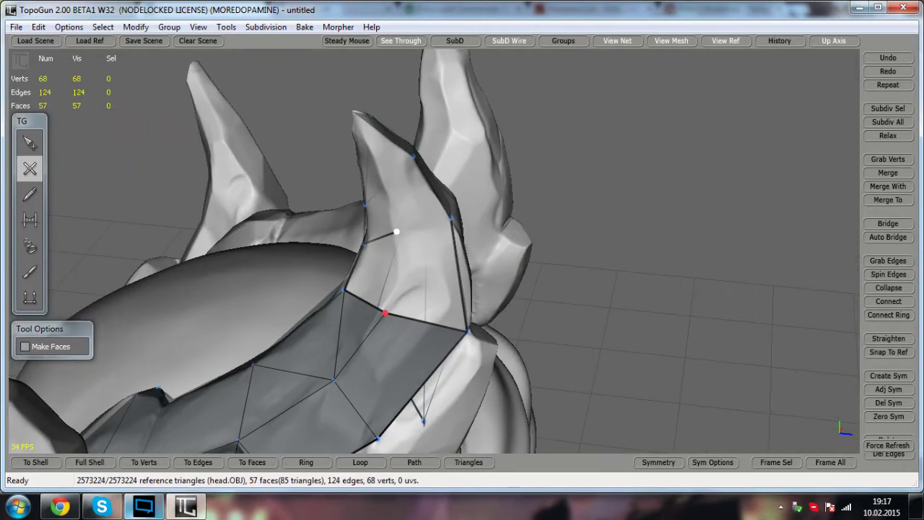
{"action": "left_click", "coordinate": [385, 313]}
{"action": "left_click", "coordinate": [31, 222]}
{"action": "left_click", "coordinate": [424, 225]}
{"action": "left_click_drag", "start_coordinate": [424, 225], "coordinate": [448, 241], "text": "alt"}
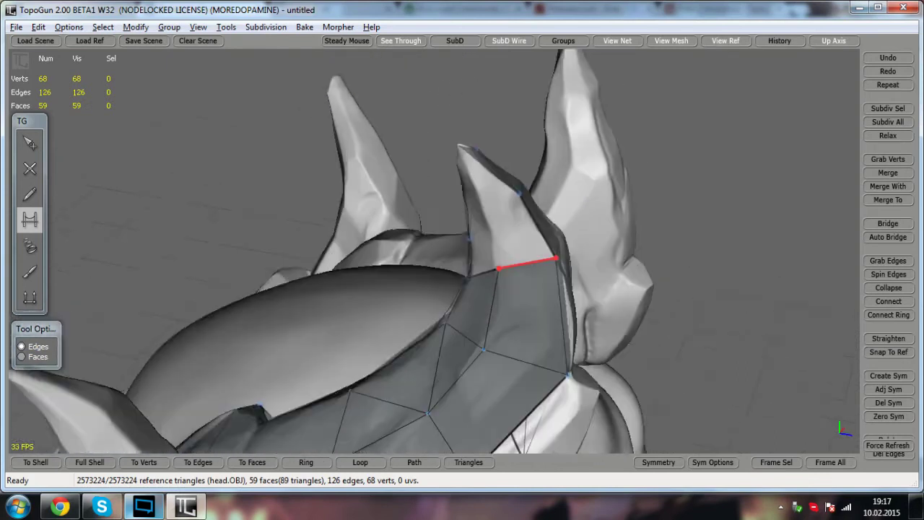
- Add a vertex below the tall horn's tip on the outer side and fill the remaining faces up to the tip
{"action": "middle_click_drag", "start_coordinate": [510, 264], "coordinate": [504, 283], "text": "alt"}
{"action": "key", "text": "w"}
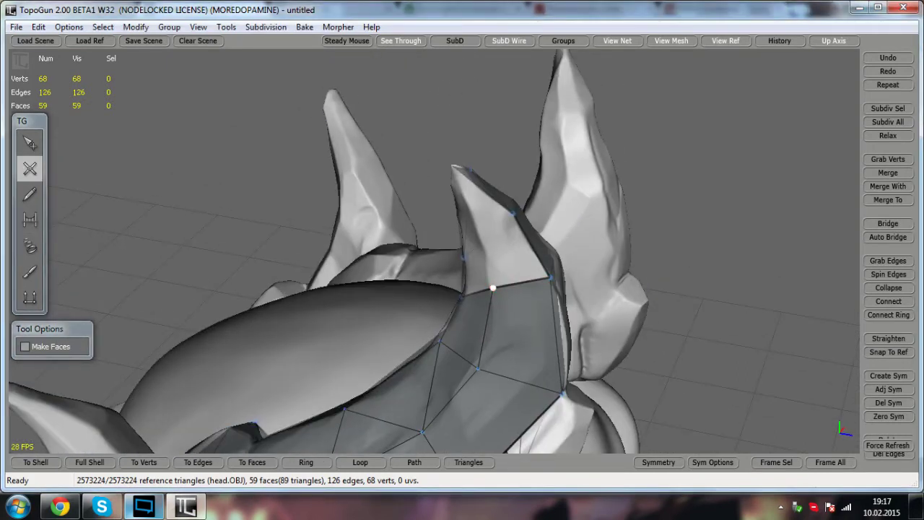
{"action": "left_click_drag", "start_coordinate": [492, 288], "coordinate": [614, 209]}
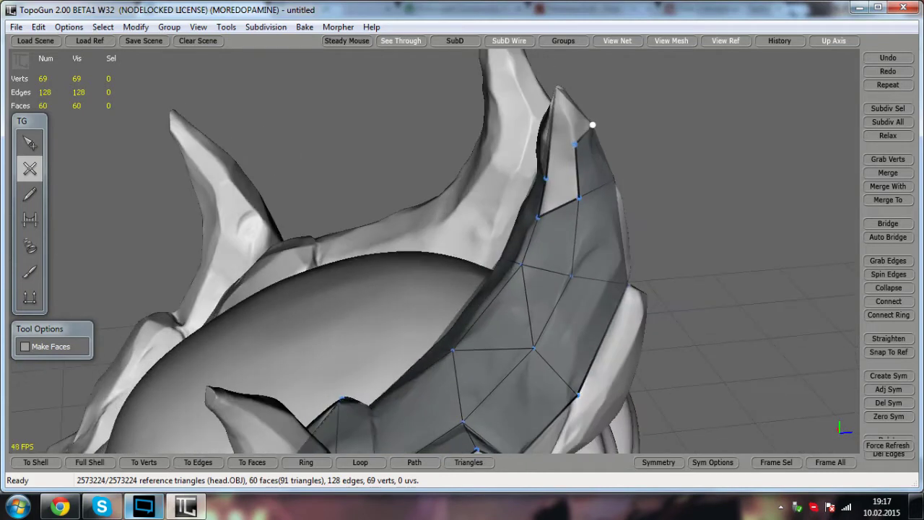
{"action": "left_click", "coordinate": [36, 218]}
{"action": "left_click_drag", "start_coordinate": [542, 198], "coordinate": [575, 107]}
{"action": "key", "text": "alt"}
{"action": "left_click", "coordinate": [29, 169]}
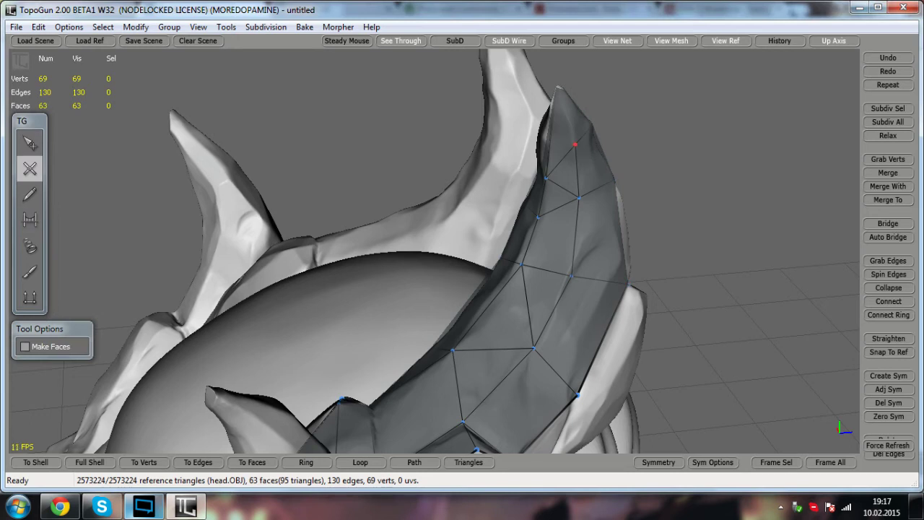
{"action": "left_click_drag", "start_coordinate": [555, 89], "coordinate": [560, 188], "text": "alt"}
- Bridge opposite edges of the rock plate's outline to fill the plate with faces
{"action": "right_click_drag", "start_coordinate": [559, 188], "coordinate": [505, 188], "text": "alt"}
{"action": "left_click_drag", "start_coordinate": [505, 188], "coordinate": [462, 191], "text": "alt"}
{"action": "left_click_drag", "start_coordinate": [512, 135], "coordinate": [473, 87], "text": "alt"}
{"action": "right_click_drag", "start_coordinate": [434, 245], "coordinate": [491, 245], "text": "alt"}
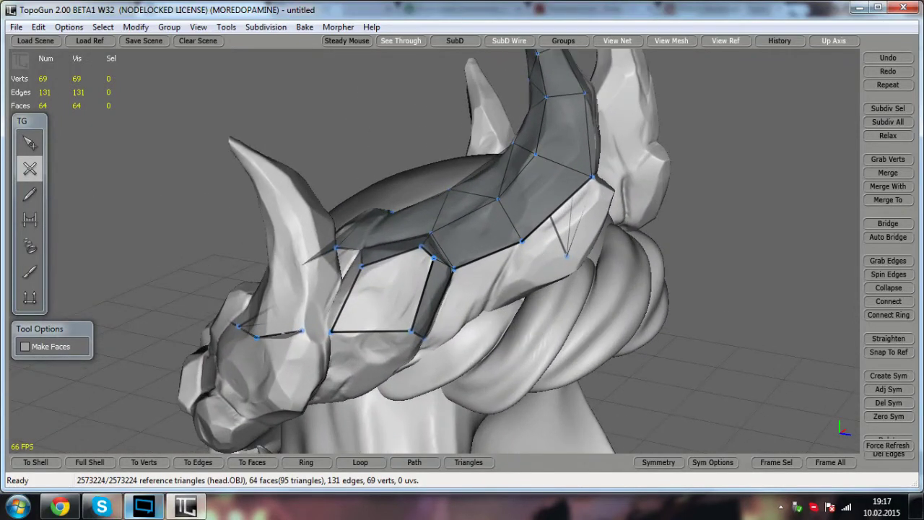
{"action": "left_click", "coordinate": [32, 221]}
{"action": "left_click", "coordinate": [386, 299]}
{"action": "left_click_drag", "start_coordinate": [419, 334], "coordinate": [360, 249], "text": "alt"}
- Add two vertices on the lump beneath the tall horn's back and fill the face above them and the adjoining side gap
{"action": "left_click", "coordinate": [30, 170]}
{"action": "right_click_drag", "start_coordinate": [360, 249], "coordinate": [311, 249], "text": "alt"}
{"action": "left_click_drag", "start_coordinate": [433, 249], "coordinate": [324, 278], "text": "alt"}
{"action": "left_click_drag", "start_coordinate": [451, 274], "coordinate": [483, 267], "text": "alt"}
{"action": "right_click_drag", "start_coordinate": [483, 267], "coordinate": [513, 267], "text": "alt"}
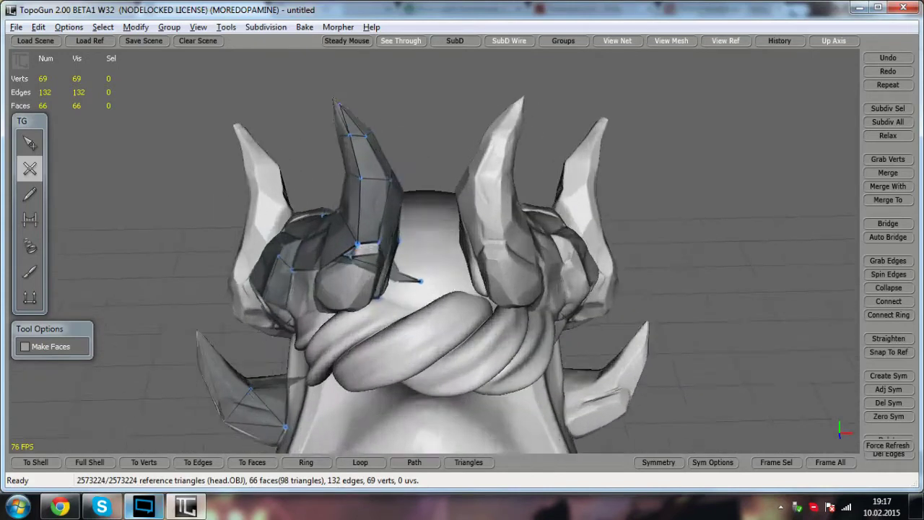
{"action": "left_click_drag", "start_coordinate": [513, 267], "coordinate": [448, 278], "text": "alt"}
{"action": "right_click_drag", "start_coordinate": [448, 278], "coordinate": [491, 281], "text": "alt"}
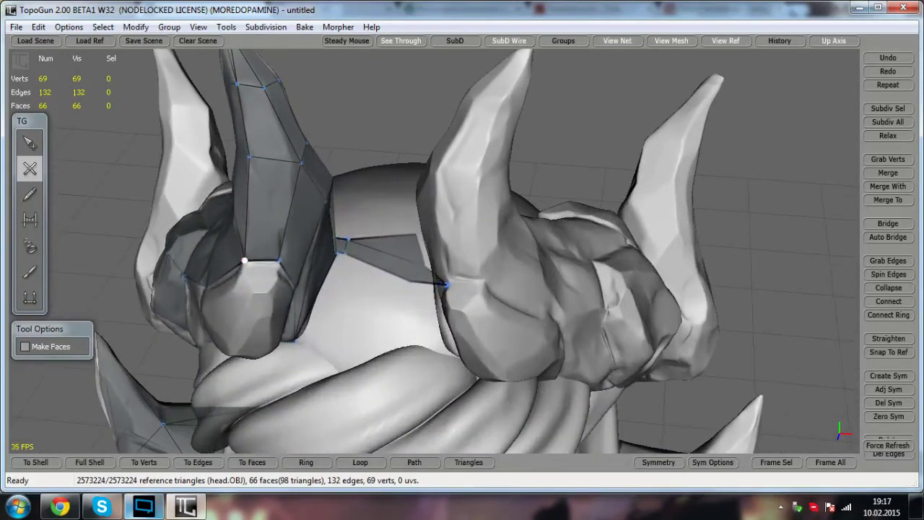
{"action": "left_click", "coordinate": [272, 293]}
{"action": "left_click", "coordinate": [279, 260]}
{"action": "left_click_drag", "start_coordinate": [279, 261], "coordinate": [166, 253], "text": "alt"}
{"action": "middle_click_drag", "start_coordinate": [166, 252], "coordinate": [296, 273], "text": "alt"}
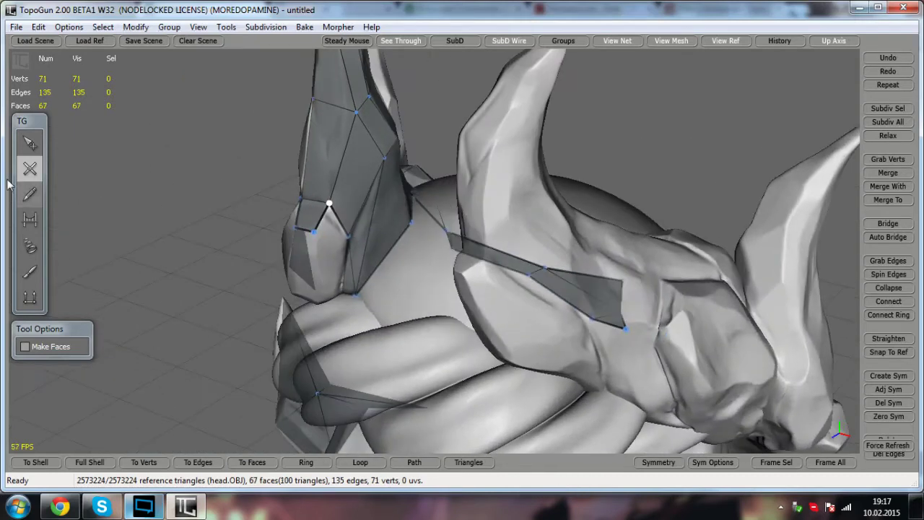
{"action": "left_click", "coordinate": [29, 220]}
{"action": "left_click", "coordinate": [330, 232]}
{"action": "left_click_drag", "start_coordinate": [348, 266], "coordinate": [289, 253], "text": "alt"}
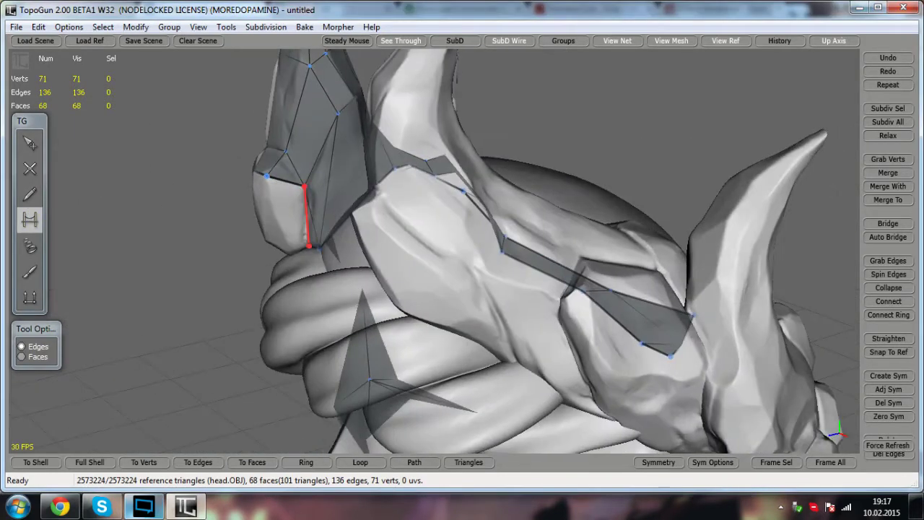
- Extend the mesh around the lump beneath the tall horn's back with one more vertex and fill the adjoining face
{"action": "left_click", "coordinate": [30, 169]}
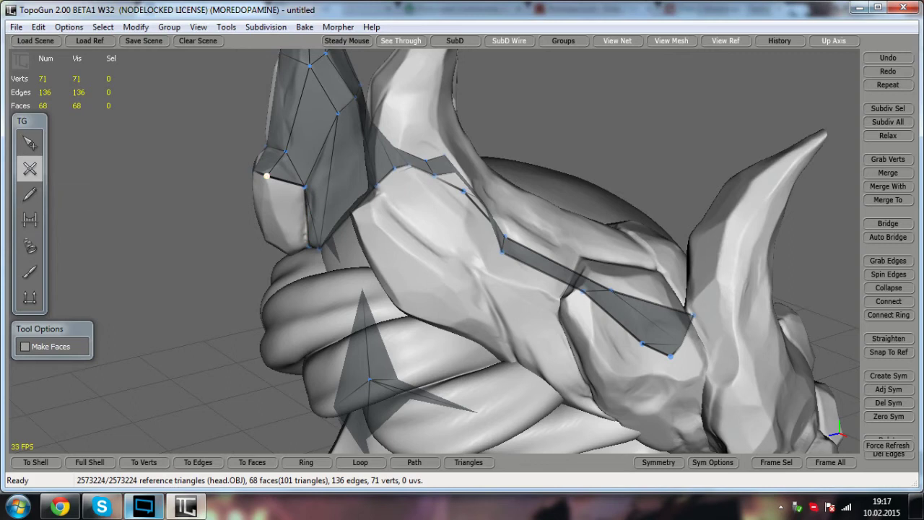
{"action": "left_click_drag", "start_coordinate": [266, 175], "coordinate": [498, 249]}
{"action": "left_click", "coordinate": [29, 143]}
{"action": "left_click", "coordinate": [30, 169]}
{"action": "left_click_drag", "start_coordinate": [407, 330], "coordinate": [430, 331], "text": "alt"}
{"action": "left_click_drag", "start_coordinate": [519, 216], "coordinate": [550, 143], "text": "alt"}
{"action": "key", "text": "q"}
{"action": "left_click_drag", "start_coordinate": [551, 143], "coordinate": [614, 155], "text": "alt"}
{"action": "middle_click_drag", "start_coordinate": [613, 155], "coordinate": [449, 141], "text": "alt"}
{"action": "left_click", "coordinate": [30, 167]}
- Add two vertices below the crown's outer edge and connect them to the tall horn's base corner to create a narrow face
{"action": "left_click_drag", "start_coordinate": [289, 231], "coordinate": [447, 257], "text": "alt"}
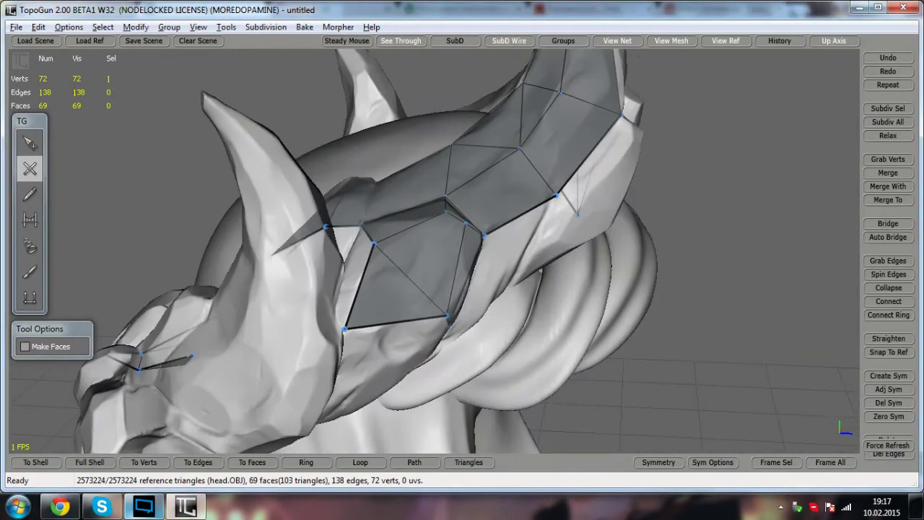
{"action": "middle_click_drag", "start_coordinate": [448, 257], "coordinate": [571, 195], "text": "alt"}
{"action": "left_click_drag", "start_coordinate": [571, 196], "coordinate": [505, 193], "text": "alt"}
{"action": "middle_click_drag", "start_coordinate": [506, 193], "coordinate": [130, 376], "text": "alt"}
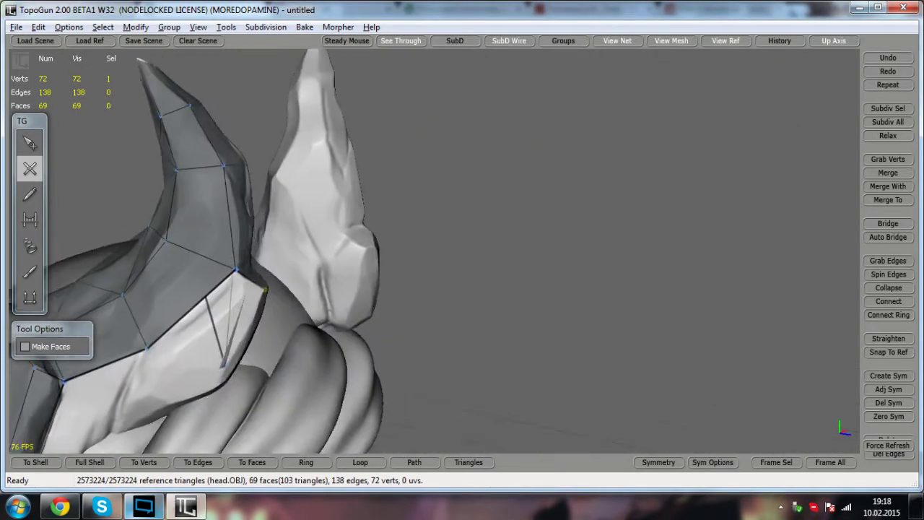
{"action": "left_click_drag", "start_coordinate": [130, 376], "coordinate": [159, 367], "text": "alt"}
{"action": "middle_click_drag", "start_coordinate": [159, 367], "coordinate": [239, 350], "text": "alt"}
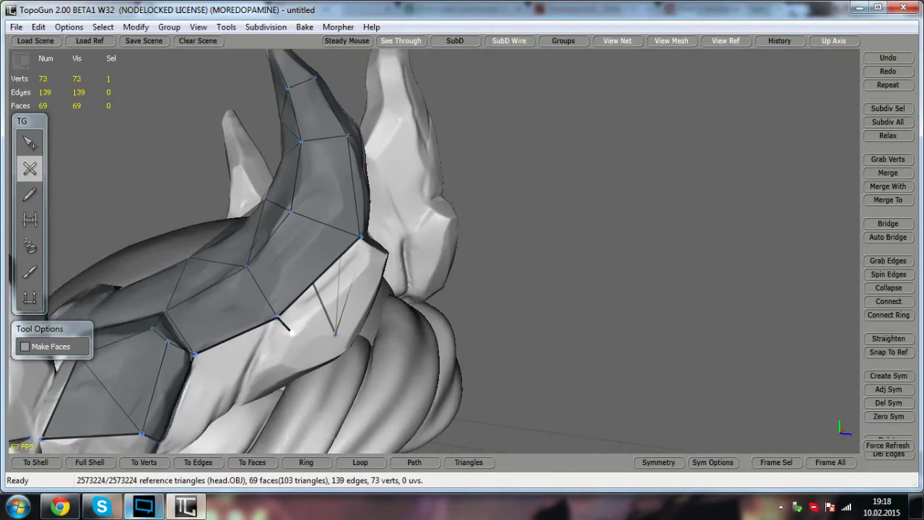
{"action": "left_click_drag", "start_coordinate": [354, 282], "coordinate": [272, 307], "text": "alt"}
{"action": "right_click", "coordinate": [244, 314]}
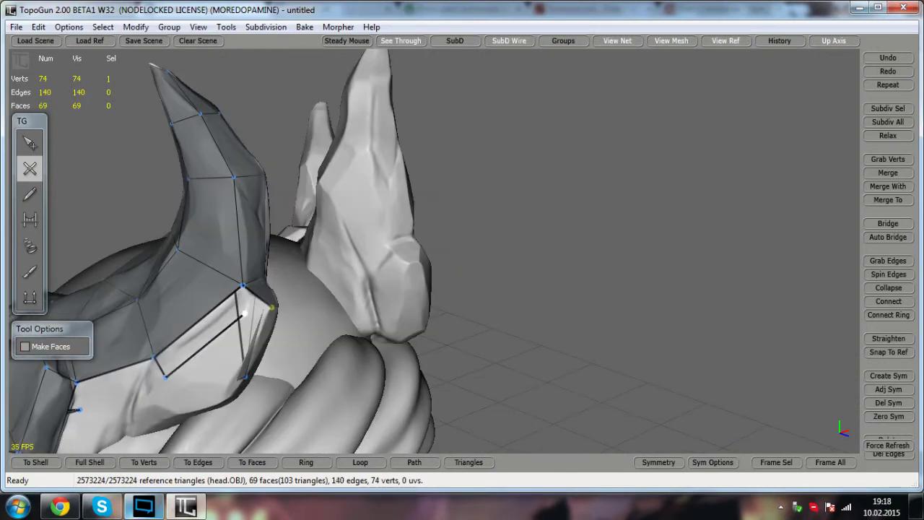
{"action": "right_click", "coordinate": [242, 285]}
{"action": "middle_click_drag", "start_coordinate": [242, 285], "coordinate": [431, 215], "text": "alt"}
{"action": "left_click_drag", "start_coordinate": [431, 215], "coordinate": [347, 249], "text": "alt"}
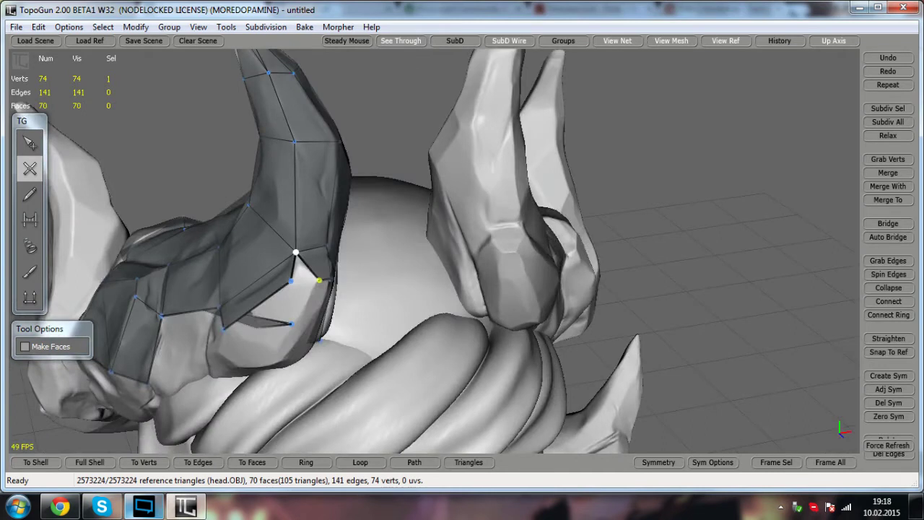
- Try to merge the lump's upper outer vertex into the neighbouring vertex beneath the tall horn, and undo the merge
{"action": "left_click", "coordinate": [30, 219]}
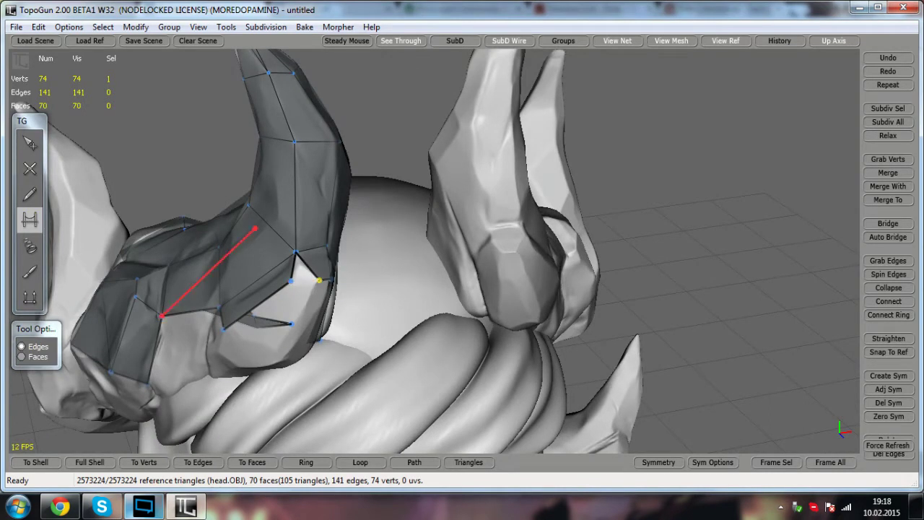
{"action": "left_click", "coordinate": [30, 169]}
{"action": "left_click_drag", "start_coordinate": [317, 238], "coordinate": [238, 235], "text": "alt"}
{"action": "middle_click_drag", "start_coordinate": [238, 235], "coordinate": [336, 197], "text": "alt"}
{"action": "left_click_drag", "start_coordinate": [337, 209], "coordinate": [370, 193], "text": "alt"}
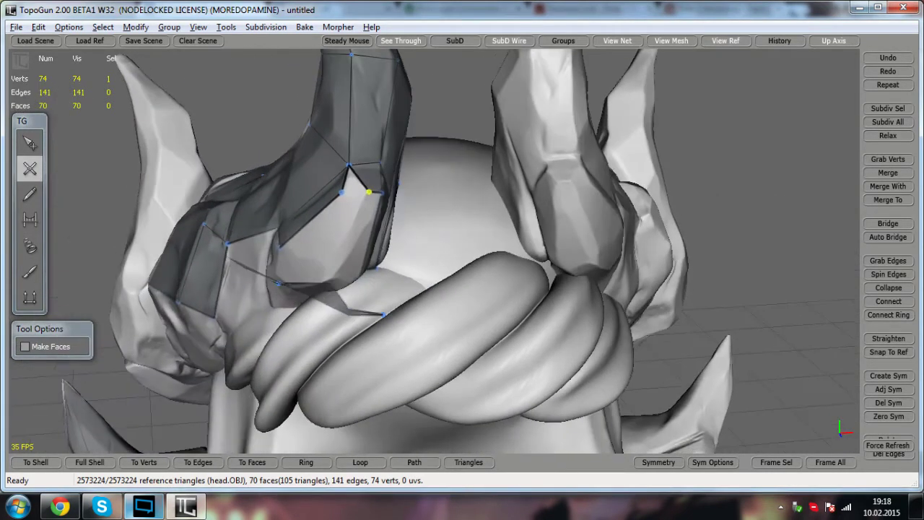
{"action": "left_click", "coordinate": [30, 143]}
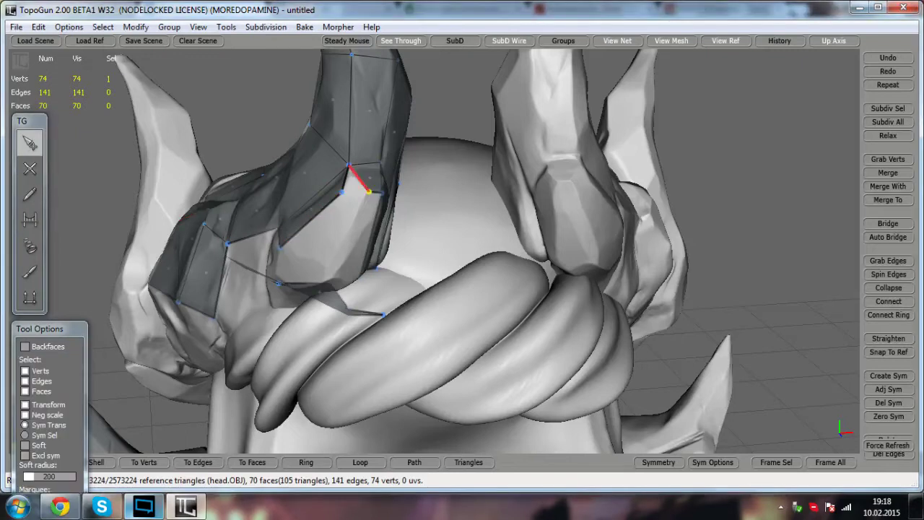
{"action": "left_click_drag", "start_coordinate": [342, 192], "coordinate": [365, 191]}
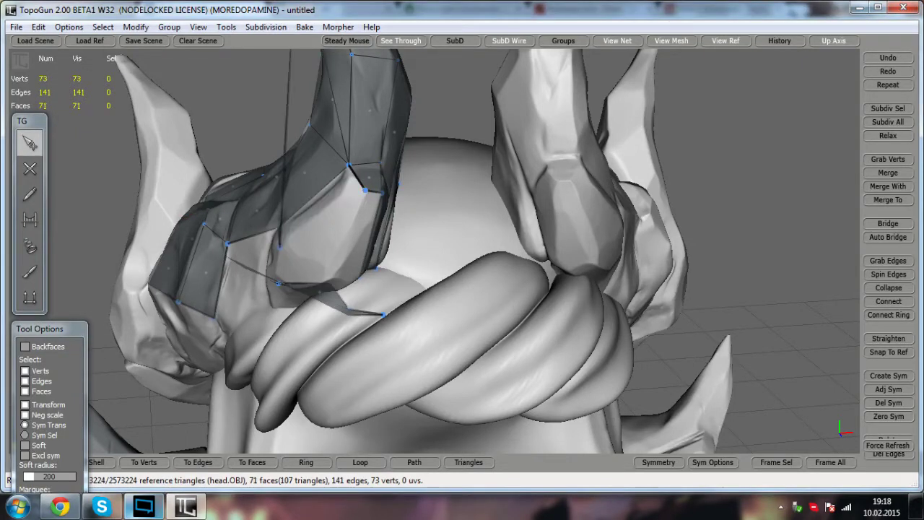
{"action": "key", "text": "ctrl+z"}
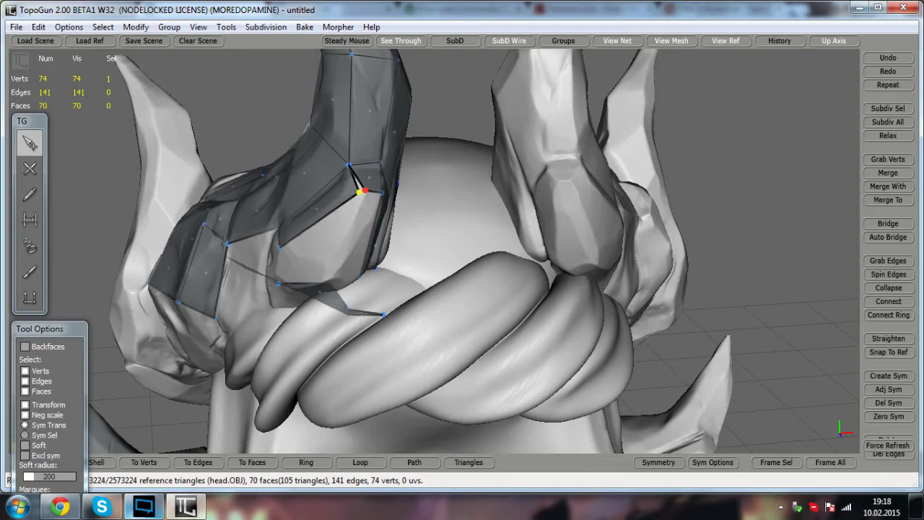
- Nudge the lump's upper outer vertex outward and bridge the triangular gap beneath the tall horn's base corner
{"action": "left_click_drag", "start_coordinate": [342, 193], "coordinate": [338, 195]}
{"action": "left_click", "coordinate": [36, 215]}
{"action": "left_click", "coordinate": [352, 192]}
{"action": "left_click_drag", "start_coordinate": [369, 271], "coordinate": [325, 272], "text": "alt"}
{"action": "left_click", "coordinate": [32, 170]}
{"action": "middle_click_drag", "start_coordinate": [311, 260], "coordinate": [344, 269], "text": "alt"}
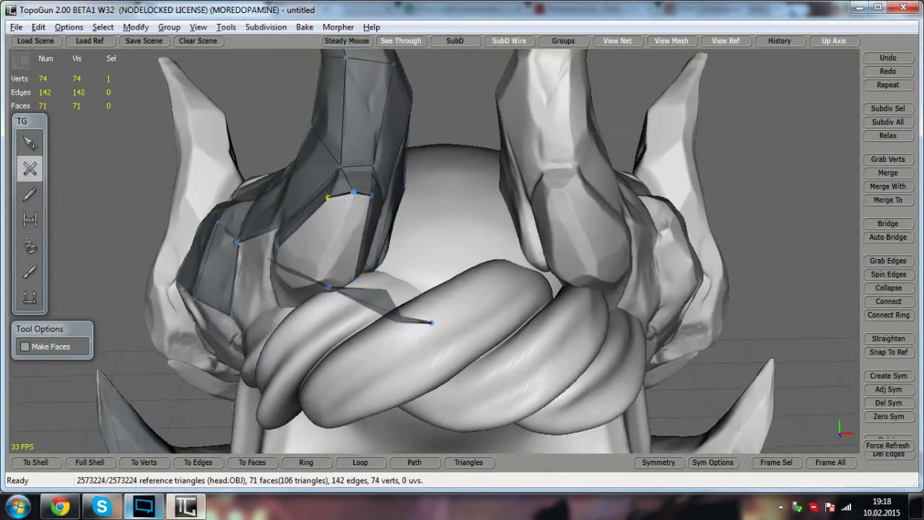
- Add a vertex on the lump's lower edge and bridge the opening to cover the lump's front with faces
{"action": "left_click", "coordinate": [29, 144]}
{"action": "left_click", "coordinate": [33, 170]}
{"action": "left_click_drag", "start_coordinate": [329, 201], "coordinate": [244, 174], "text": "alt"}
{"action": "left_click", "coordinate": [244, 116]}
{"action": "left_click", "coordinate": [262, 211]}
{"action": "left_click_drag", "start_coordinate": [262, 212], "coordinate": [375, 210], "text": "alt"}
{"action": "left_click", "coordinate": [30, 223]}
{"action": "left_click", "coordinate": [396, 251]}
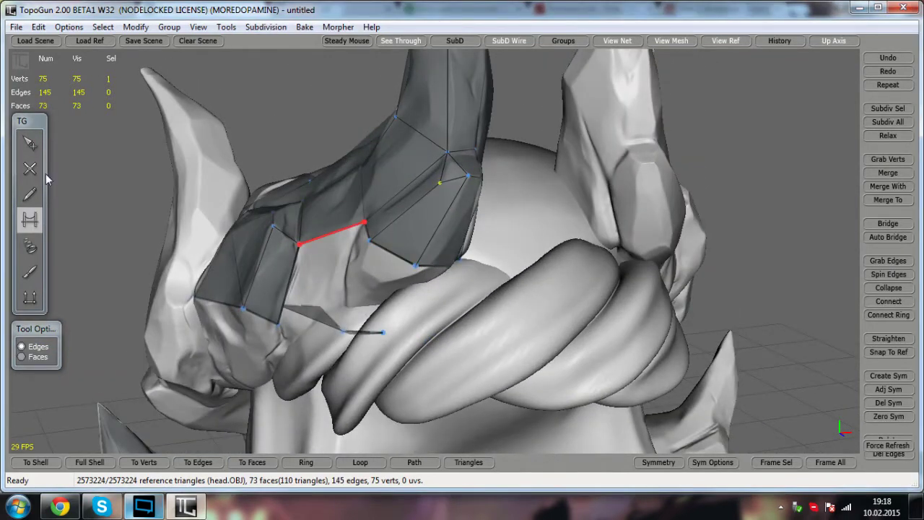
- Reposition the vertices around the lump's upper corner so the mesh follows the sculpt's hard edges
{"action": "left_click", "coordinate": [29, 143]}
{"action": "left_click_drag", "start_coordinate": [415, 266], "coordinate": [317, 271]}
{"action": "middle_click_drag", "start_coordinate": [317, 271], "coordinate": [452, 354], "text": "alt"}
{"action": "left_click_drag", "start_coordinate": [452, 355], "coordinate": [426, 329], "text": "alt"}
{"action": "scroll", "coordinate": [426, 289], "scroll_direction": "up", "scroll_amount": 3}
{"action": "left_click_drag", "start_coordinate": [324, 199], "coordinate": [318, 195]}
{"action": "left_click_drag", "start_coordinate": [338, 161], "coordinate": [334, 167]}
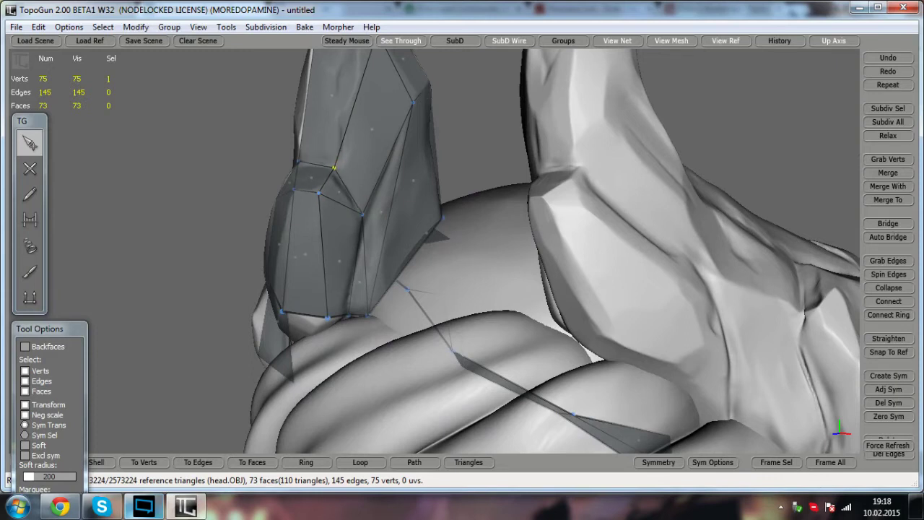
- Add two vertices below the lump's lower edge and connect them into a new face above the braid
{"action": "scroll", "coordinate": [361, 216], "scroll_direction": "down", "scroll_amount": 3}
{"action": "left_click_drag", "start_coordinate": [361, 217], "coordinate": [484, 217], "text": "alt"}
{"action": "scroll", "coordinate": [549, 224], "scroll_direction": "down", "scroll_amount": 2}
{"action": "middle_click_drag", "start_coordinate": [484, 216], "coordinate": [423, 189], "text": "alt"}
{"action": "scroll", "coordinate": [449, 196], "scroll_direction": "up", "scroll_amount": 3}
{"action": "scroll", "coordinate": [423, 189], "scroll_direction": "up", "scroll_amount": 2}
{"action": "left_click_drag", "start_coordinate": [423, 189], "coordinate": [356, 149], "text": "alt"}
{"action": "key", "text": "w"}
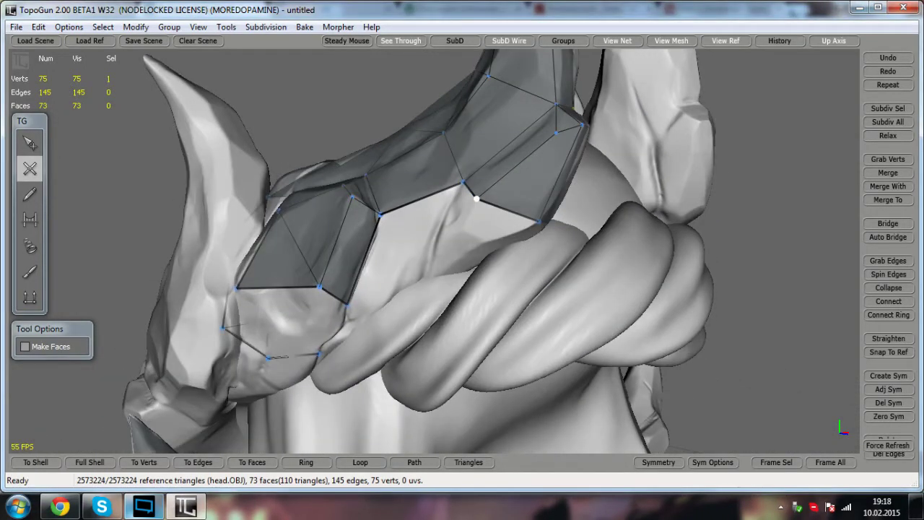
{"action": "left_click", "coordinate": [538, 222]}
{"action": "left_click_drag", "start_coordinate": [538, 222], "coordinate": [488, 177], "text": "alt"}
{"action": "left_click", "coordinate": [30, 143]}
{"action": "left_click", "coordinate": [31, 169]}
{"action": "left_click_drag", "start_coordinate": [404, 246], "coordinate": [361, 245], "text": "alt"}
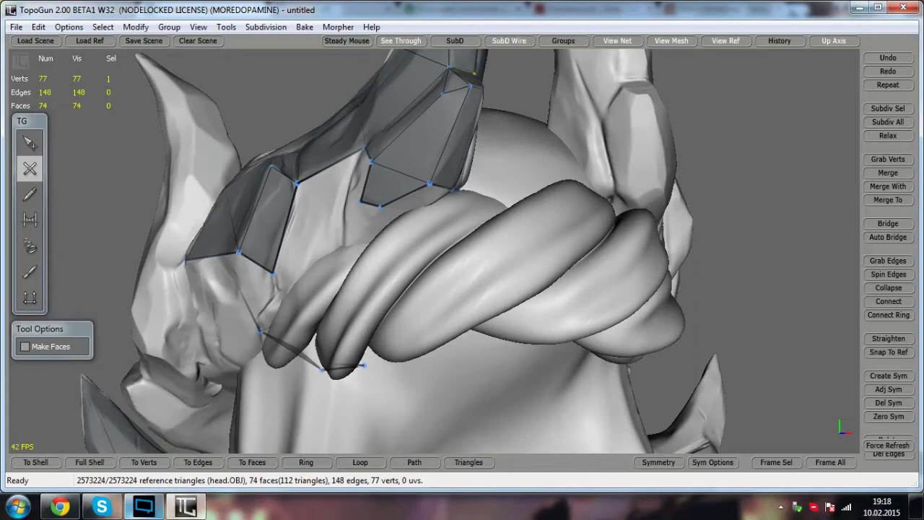
- Add two vertices along the crown's lower edge above the braid and bridge from the lump's new face toward them
{"action": "left_click_drag", "start_coordinate": [447, 245], "coordinate": [347, 253], "text": "alt"}
{"action": "left_click_drag", "start_coordinate": [273, 233], "coordinate": [218, 225], "text": "alt"}
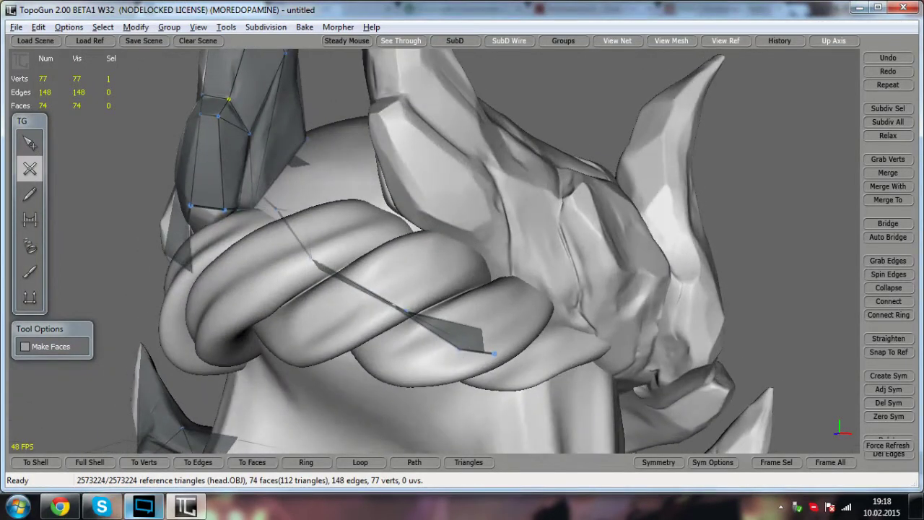
{"action": "left_click", "coordinate": [29, 143]}
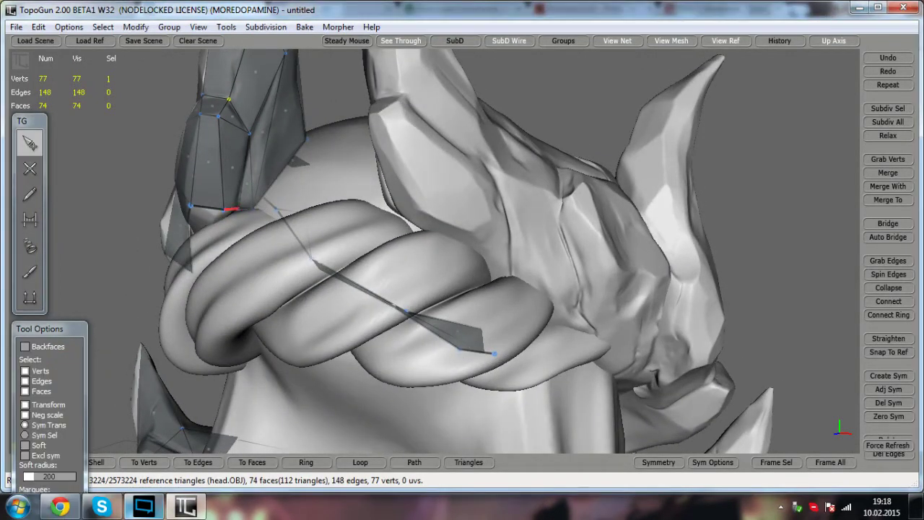
{"action": "left_click", "coordinate": [29, 169]}
{"action": "left_click_drag", "start_coordinate": [217, 214], "coordinate": [553, 191], "text": "alt"}
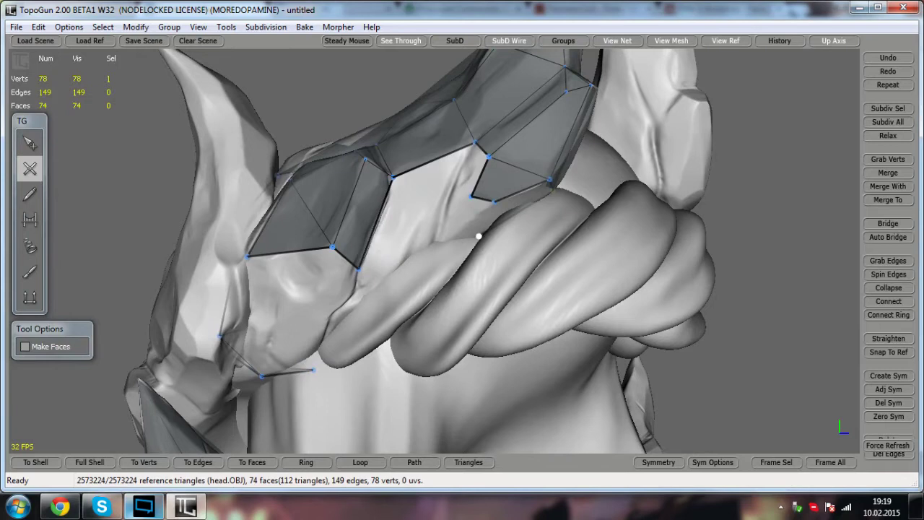
{"action": "left_click", "coordinate": [441, 239]}
{"action": "key", "text": "r"}
{"action": "left_click_drag", "start_coordinate": [481, 197], "coordinate": [445, 235]}
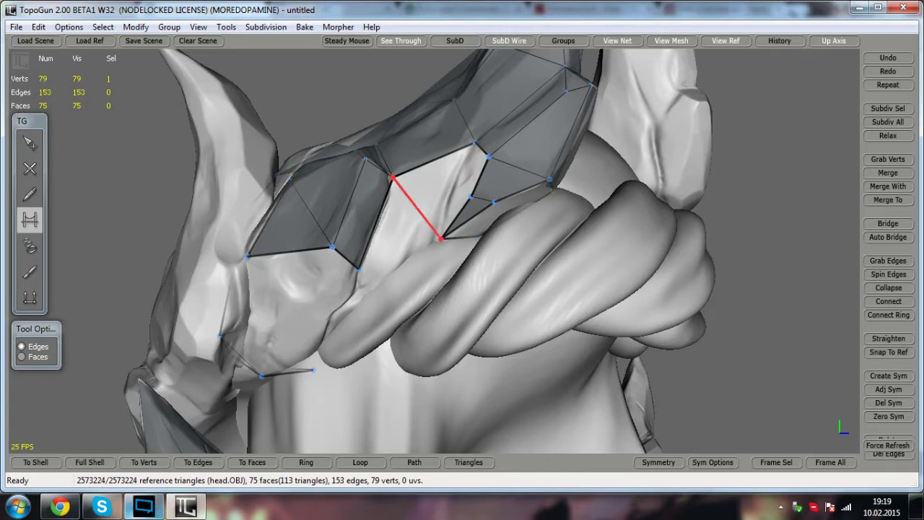
- Fill the gap between the lump and the crown's side by connecting the lower vertex upward, and bridge the strip beneath the lump
{"action": "left_click", "coordinate": [29, 168]}
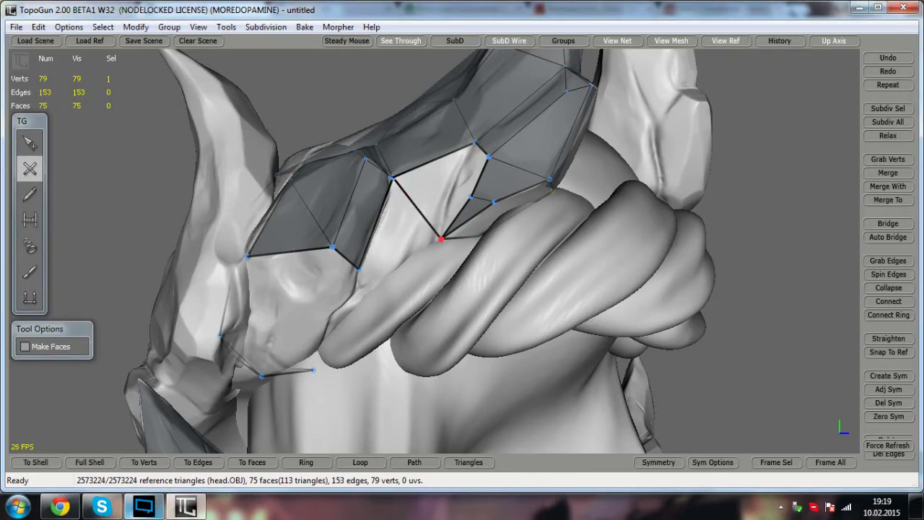
{"action": "left_click", "coordinate": [475, 143]}
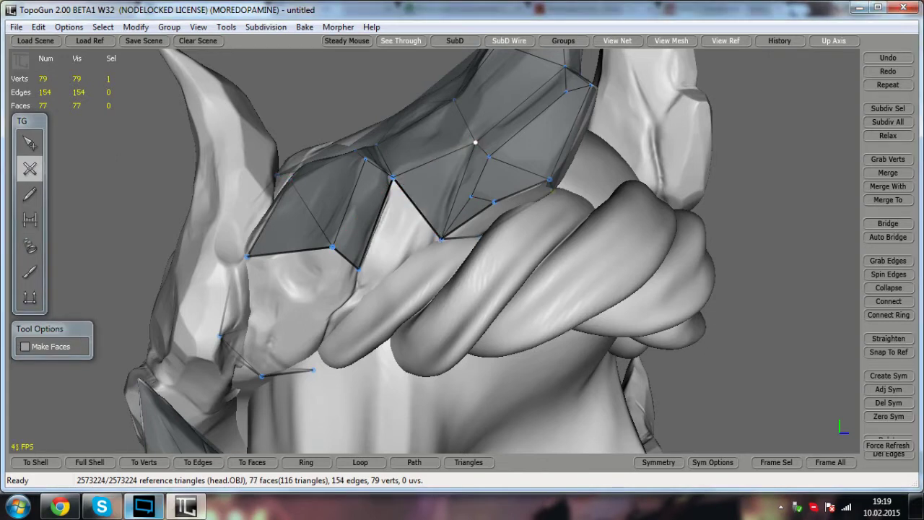
{"action": "left_click", "coordinate": [30, 143]}
{"action": "left_click_drag", "start_coordinate": [440, 239], "coordinate": [486, 193]}
{"action": "left_click", "coordinate": [30, 220]}
{"action": "left_click_drag", "start_coordinate": [487, 193], "coordinate": [334, 200], "text": "alt"}
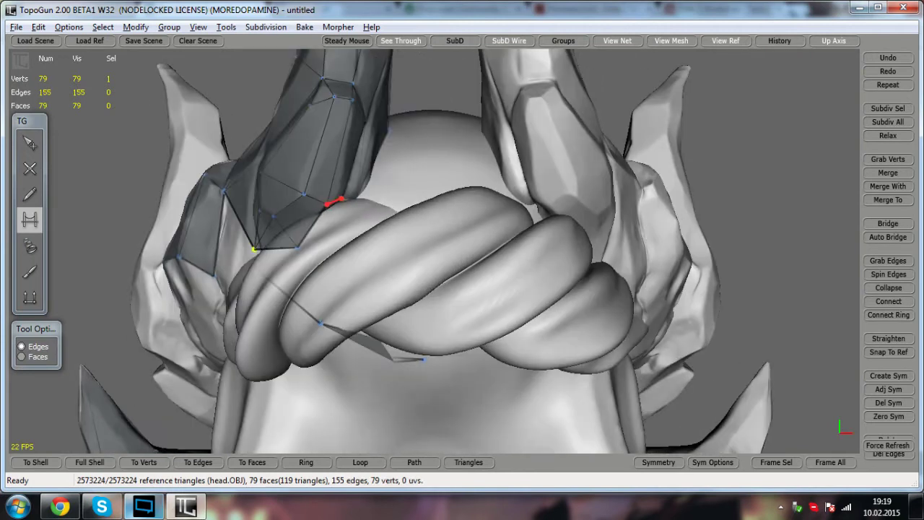
- Bridge the triangular gap between the rock plate's side edge and the crown faces above the braid
{"action": "left_click", "coordinate": [30, 148]}
{"action": "left_click_drag", "start_coordinate": [281, 252], "coordinate": [421, 303], "text": "alt"}
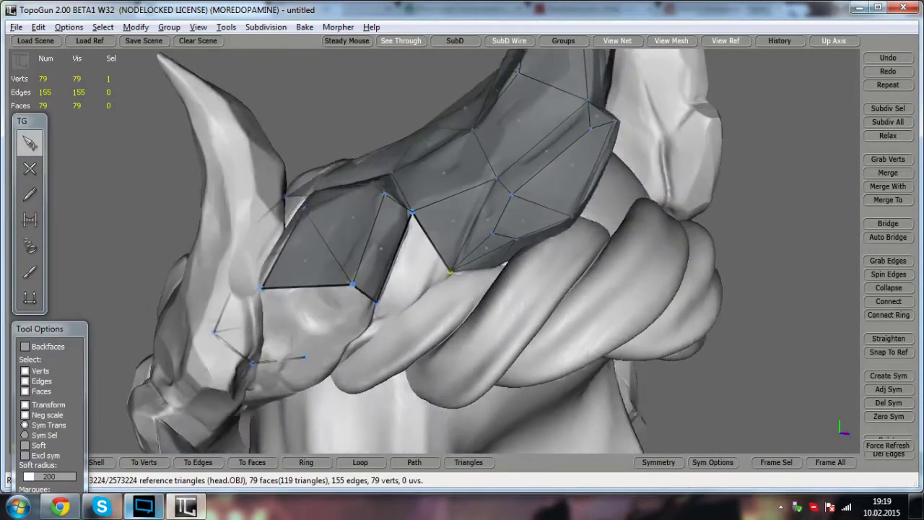
{"action": "left_click", "coordinate": [30, 219]}
{"action": "left_click_drag", "start_coordinate": [393, 258], "coordinate": [432, 244]}
{"action": "mouse_move", "coordinate": [471, 272]}
{"action": "left_mouse_down", "text": "alt"}
{"action": "mouse_move", "coordinate": [242, 278]}
{"action": "mouse_move", "coordinate": [455, 270]}
{"action": "left_mouse_up", "text": "alt"}
{"action": "scroll", "coordinate": [455, 270], "scroll_direction": "up", "scroll_amount": 3}
{"action": "middle_click_drag", "start_coordinate": [455, 270], "coordinate": [480, 209], "text": "alt"}
{"action": "left_click_drag", "start_coordinate": [481, 210], "coordinate": [523, 169], "text": "alt"}
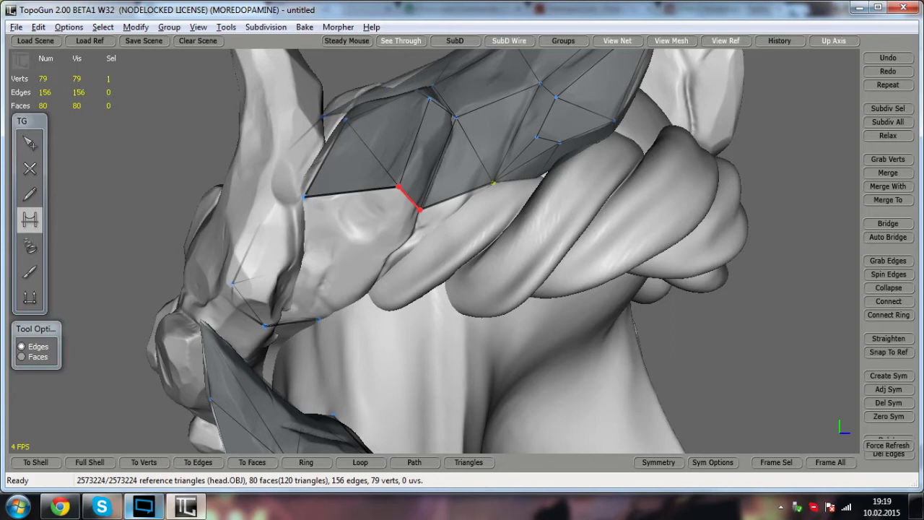
- Move the rock plate's lower corner vertex down to the crown's edge beside the end of the braid
{"action": "left_click_drag", "start_coordinate": [409, 198], "coordinate": [427, 214], "text": "alt"}
{"action": "left_click", "coordinate": [30, 169]}
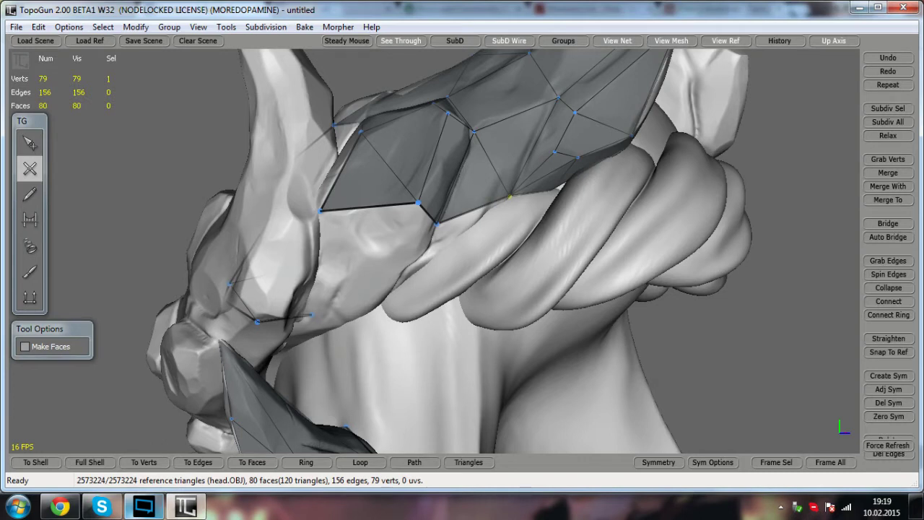
{"action": "left_click_drag", "start_coordinate": [418, 203], "coordinate": [375, 196], "text": "alt"}
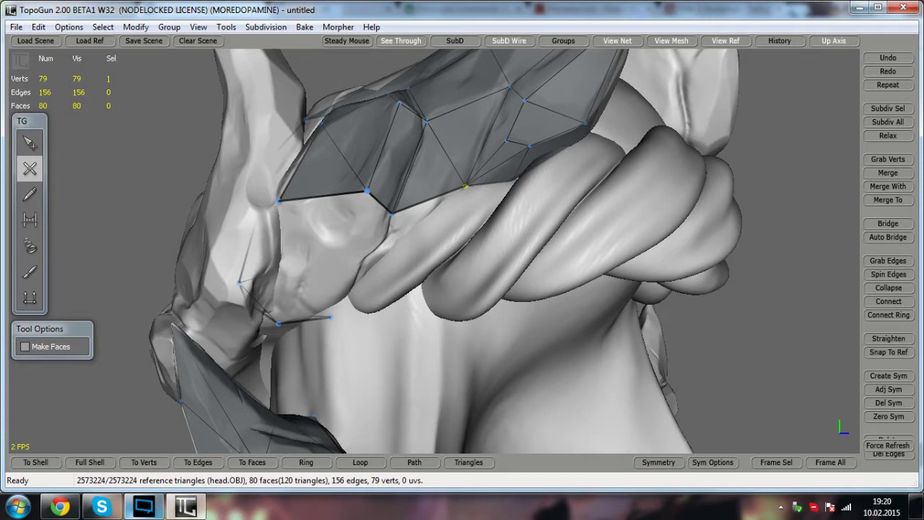
{"action": "left_click_drag", "start_coordinate": [466, 246], "coordinate": [505, 208], "text": "alt"}
{"action": "left_click", "coordinate": [29, 144]}
{"action": "left_click", "coordinate": [31, 178]}
{"action": "left_click_drag", "start_coordinate": [390, 217], "coordinate": [425, 264], "text": "alt"}
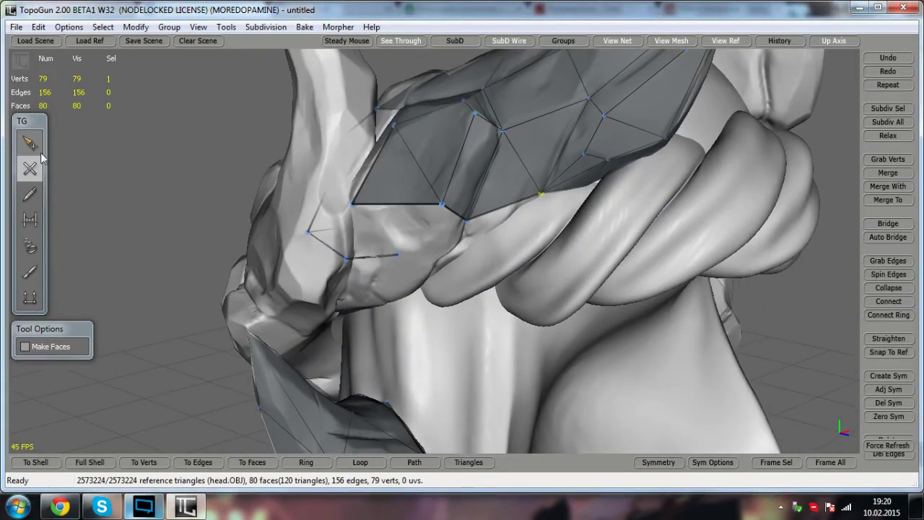
{"action": "left_click", "coordinate": [30, 147]}
{"action": "left_click_drag", "start_coordinate": [466, 221], "coordinate": [422, 229]}
{"action": "scroll", "coordinate": [445, 262], "scroll_direction": "down", "scroll_amount": 2}
{"action": "scroll", "coordinate": [512, 264], "scroll_direction": "down", "scroll_amount": 3}
- Add a vertex low on the crown below the rock plate and fill two triangles between it and the plate's lower edge
{"action": "left_click", "coordinate": [36, 169]}
{"action": "scroll", "coordinate": [463, 253], "scroll_direction": "up", "scroll_amount": 2}
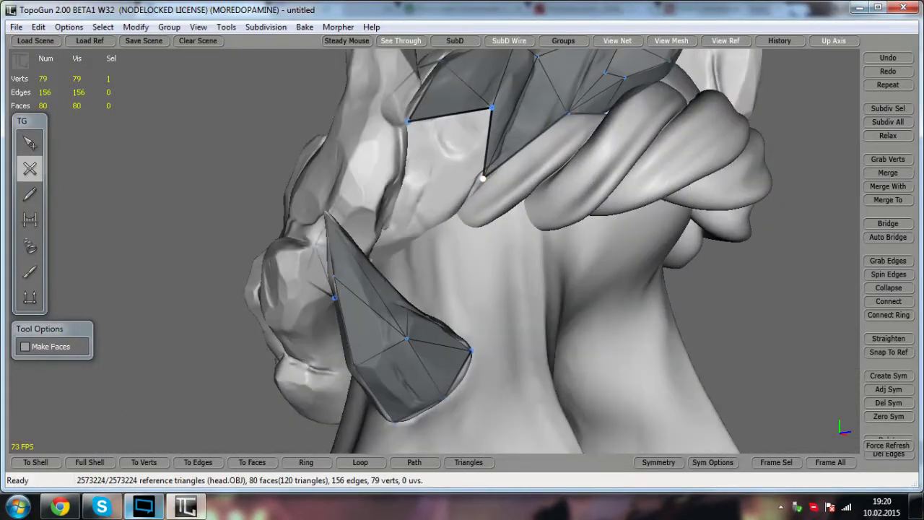
{"action": "left_click", "coordinate": [408, 122]}
{"action": "left_click_drag", "start_coordinate": [408, 124], "coordinate": [376, 119], "text": "alt"}
{"action": "left_click", "coordinate": [361, 210]}
{"action": "left_click", "coordinate": [365, 210]}
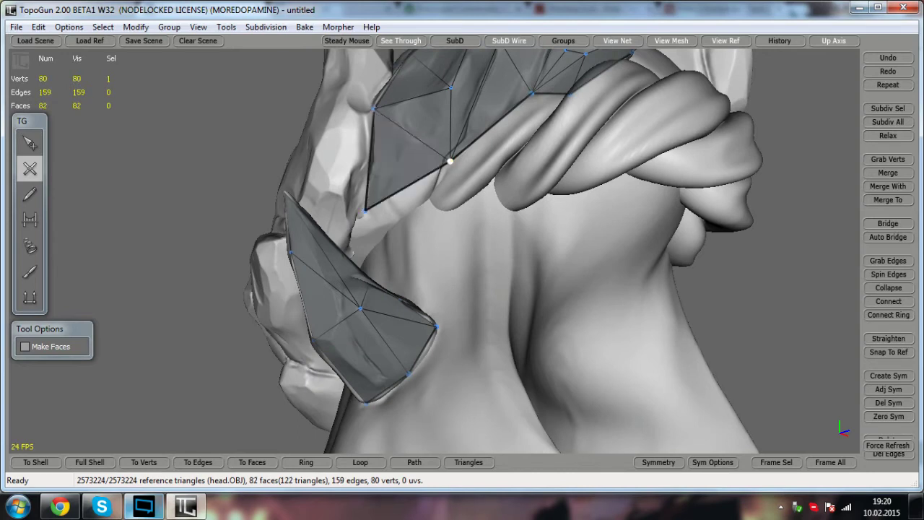
{"action": "left_click", "coordinate": [449, 160]}
- Extend the mesh below the plate with a triangle beside the braid and a four-sided face toward the front side horn
{"action": "left_click", "coordinate": [365, 210]}
{"action": "left_click_drag", "start_coordinate": [365, 211], "coordinate": [347, 238], "text": "alt"}
{"action": "middle_click_drag", "start_coordinate": [346, 239], "coordinate": [336, 252]}
{"action": "left_click", "coordinate": [304, 247]}
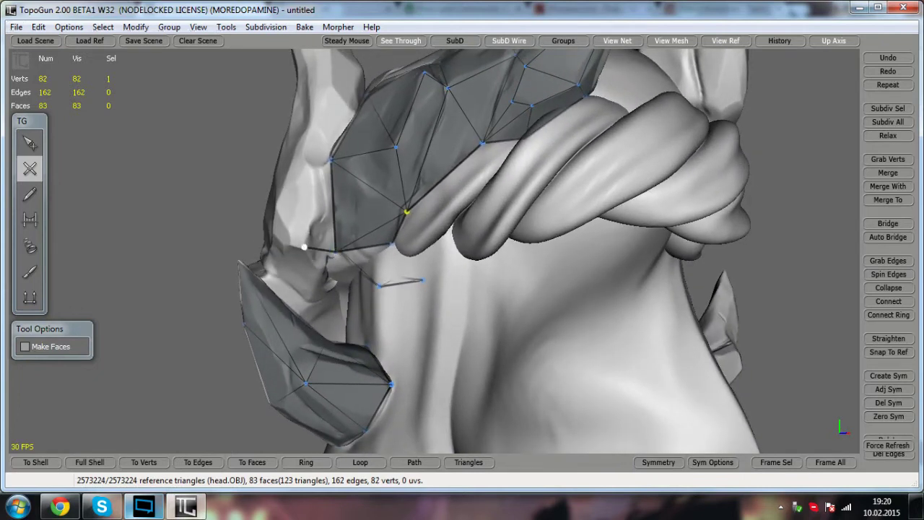
{"action": "left_click", "coordinate": [311, 168]}
{"action": "left_click", "coordinate": [331, 160]}
{"action": "middle_click_drag", "start_coordinate": [330, 160], "coordinate": [426, 235]}
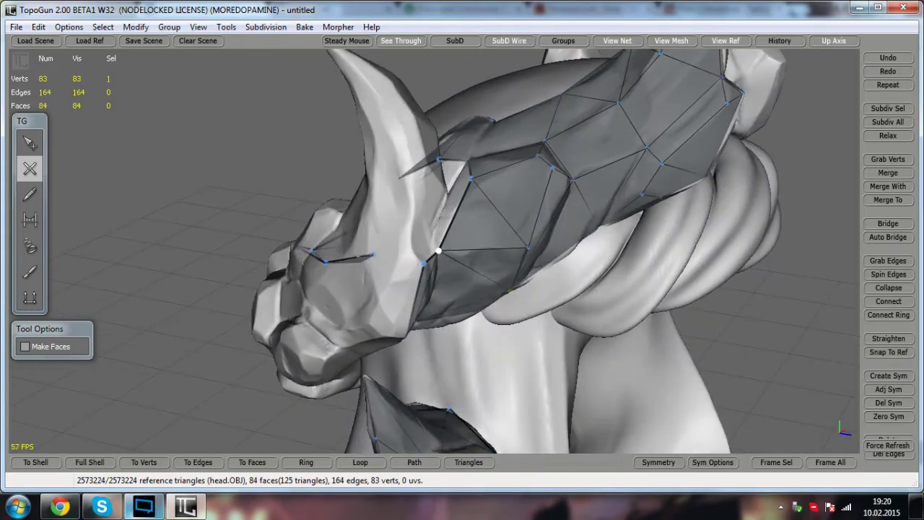
- Add a vertex at the front side horn's base and bridge the gap to the rock plate's edge with two faces
{"action": "left_click", "coordinate": [30, 144]}
{"action": "left_click", "coordinate": [32, 171]}
{"action": "left_click_drag", "start_coordinate": [404, 238], "coordinate": [408, 300], "text": "alt"}
{"action": "left_click", "coordinate": [376, 278]}
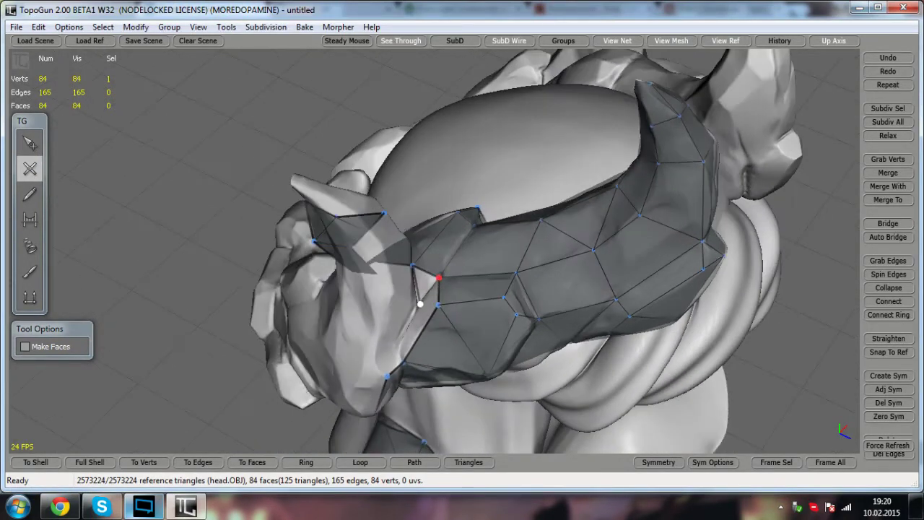
{"action": "left_click", "coordinate": [419, 304]}
{"action": "key", "text": "b"}
{"action": "left_click", "coordinate": [431, 298]}
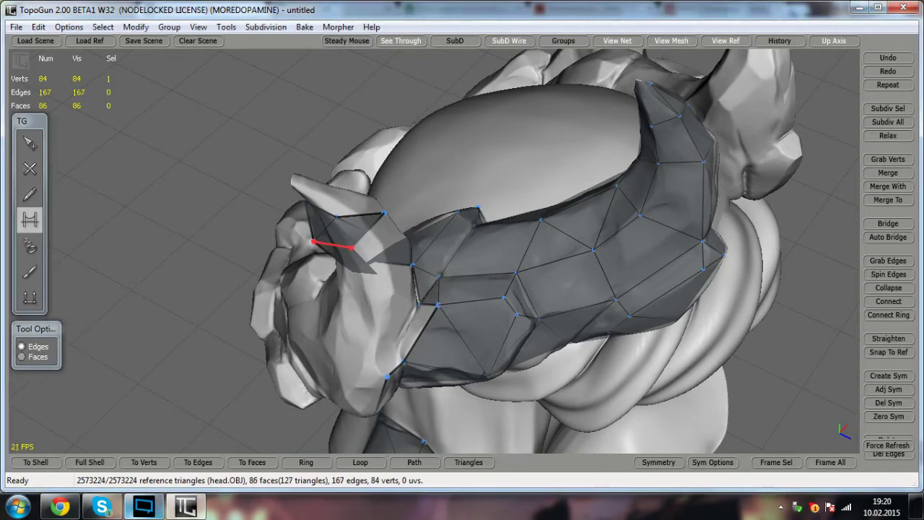
{"action": "left_click", "coordinate": [31, 189]}
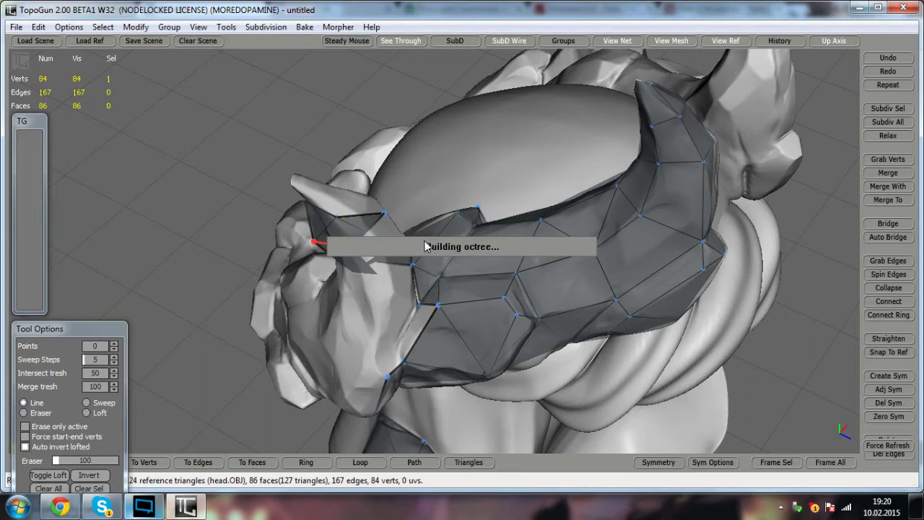
{"action": "left_click", "coordinate": [102, 508]}
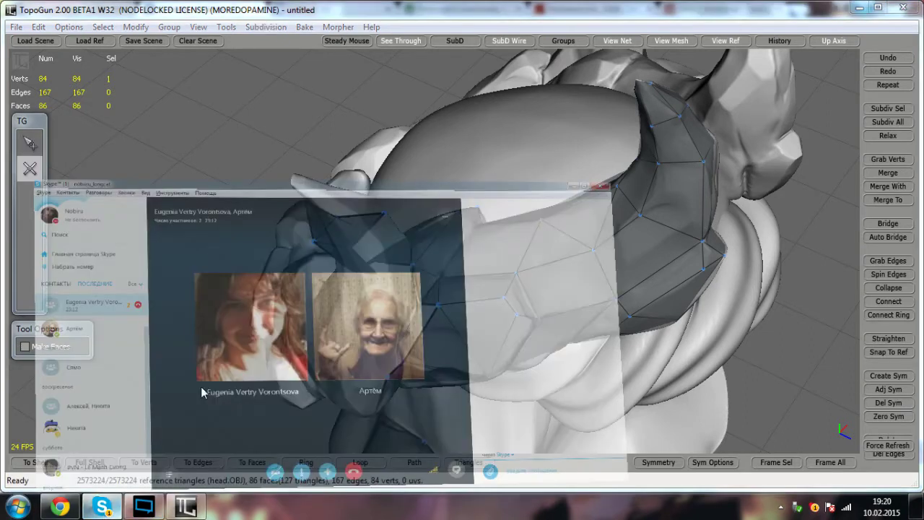
{"action": "left_click", "coordinate": [864, 6]}
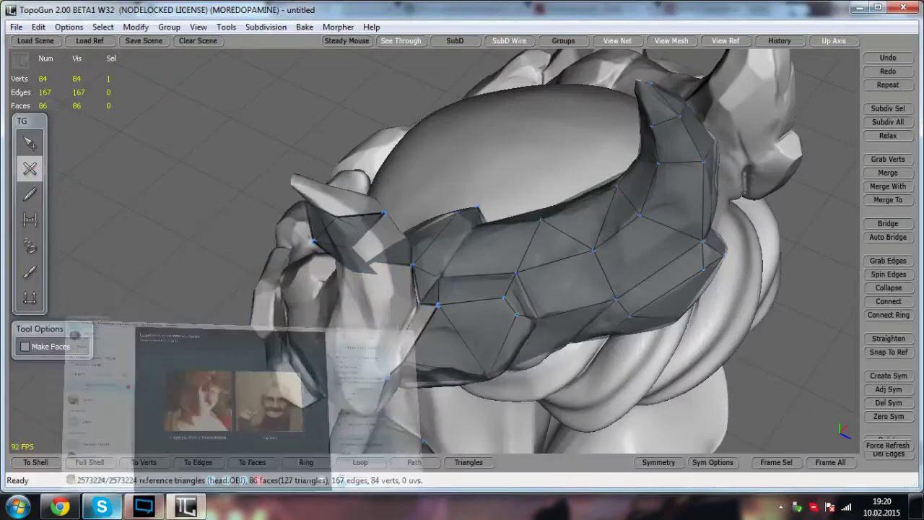
- Add a vertex behind the front side horn and connect it to the crown mesh's border to make another face
{"action": "left_click_drag", "start_coordinate": [433, 275], "coordinate": [473, 285], "text": "alt"}
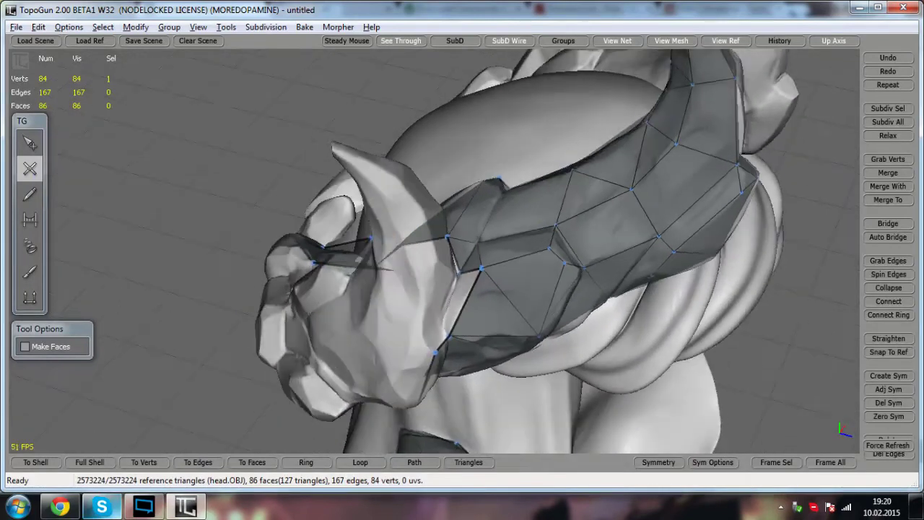
{"action": "left_click", "coordinate": [440, 319]}
{"action": "left_click", "coordinate": [449, 335]}
{"action": "left_click_drag", "start_coordinate": [449, 335], "coordinate": [304, 150], "text": "alt"}
- Split the face at the rock plate's lower corner by connecting the plate's corner vertex to the opposite crown vertex
{"action": "key", "text": "q"}
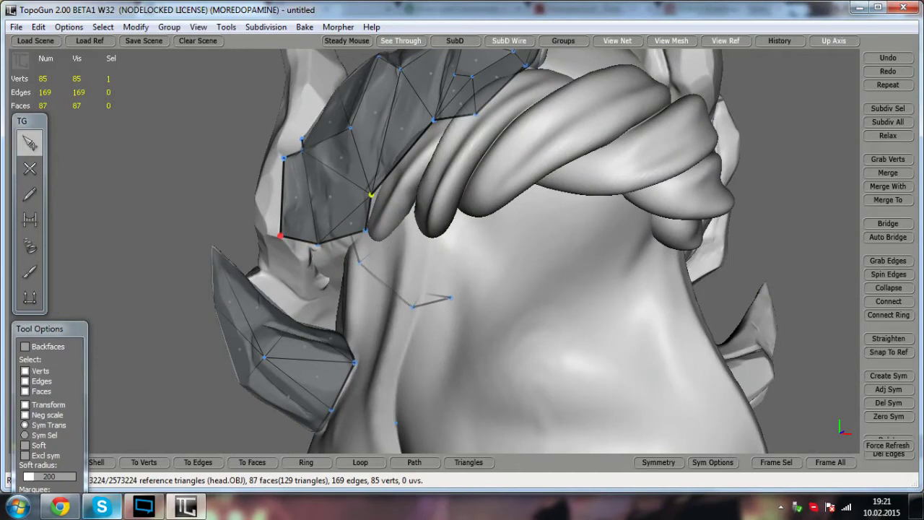
{"action": "scroll", "coordinate": [280, 235], "scroll_direction": "up", "scroll_amount": 3}
{"action": "left_click_drag", "start_coordinate": [281, 235], "coordinate": [421, 238], "text": "alt"}
{"action": "scroll", "coordinate": [289, 221], "scroll_direction": "down", "scroll_amount": 3}
{"action": "scroll", "coordinate": [361, 235], "scroll_direction": "up", "scroll_amount": 1}
{"action": "left_click_drag", "start_coordinate": [514, 273], "coordinate": [442, 270], "text": "alt"}
{"action": "key", "text": "w"}
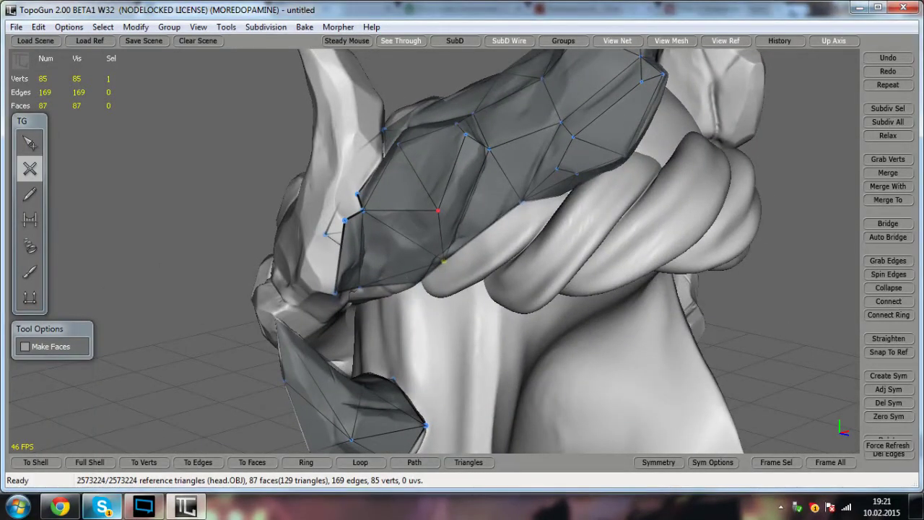
{"action": "left_click", "coordinate": [489, 149]}
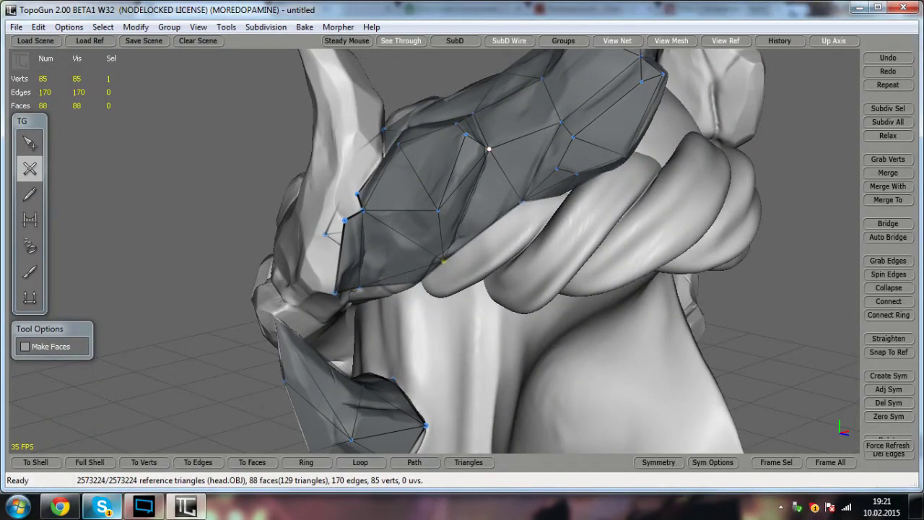
- Add two vertices at the front side horn's base and bridge them to the rock plate's front edge with two faces
{"action": "left_click", "coordinate": [29, 143]}
{"action": "left_click_drag", "start_coordinate": [195, 209], "coordinate": [213, 210], "text": "alt"}
{"action": "left_click", "coordinate": [30, 168]}
{"action": "middle_click_drag", "start_coordinate": [462, 226], "coordinate": [444, 322], "text": "alt"}
{"action": "left_click_drag", "start_coordinate": [445, 322], "coordinate": [338, 386], "text": "alt"}
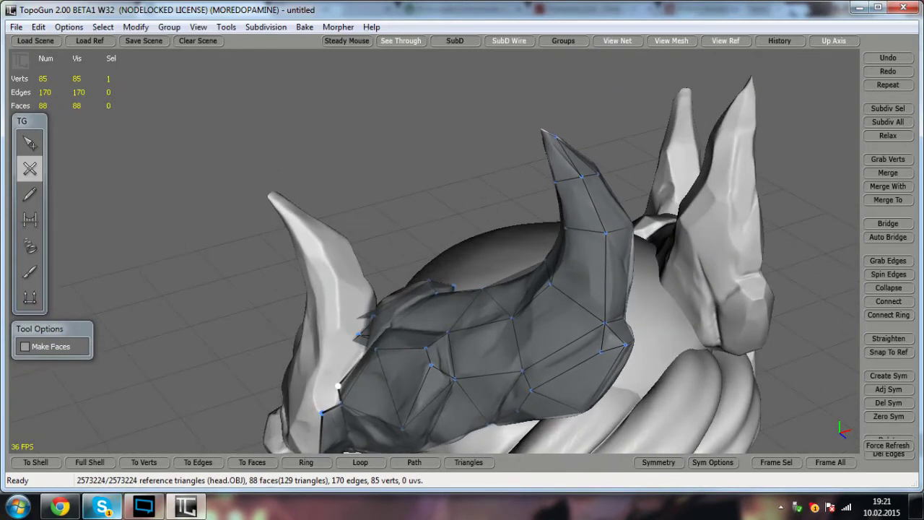
{"action": "left_click_drag", "start_coordinate": [338, 386], "coordinate": [485, 324], "text": "alt"}
{"action": "middle_click_drag", "start_coordinate": [558, 387], "coordinate": [620, 316], "text": "alt"}
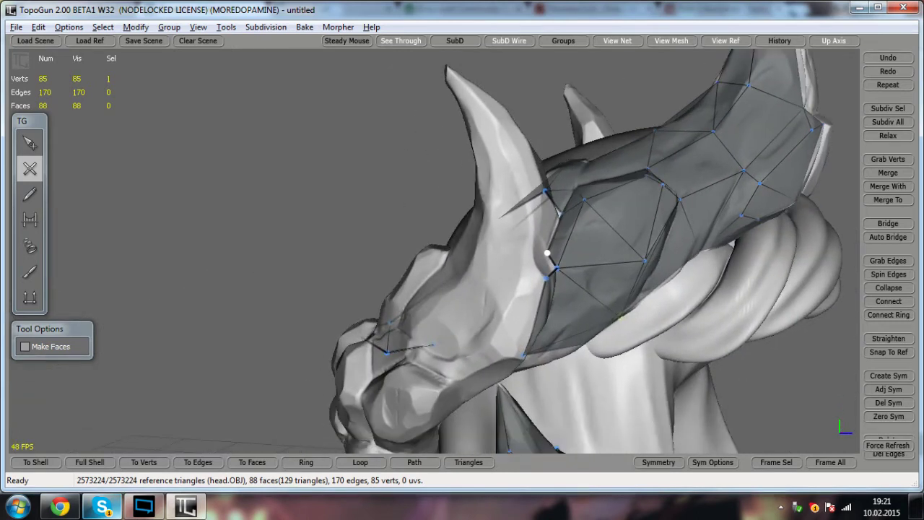
{"action": "left_click", "coordinate": [513, 297]}
{"action": "left_click", "coordinate": [491, 345]}
{"action": "left_click_drag", "start_coordinate": [491, 346], "coordinate": [395, 332], "text": "alt"}
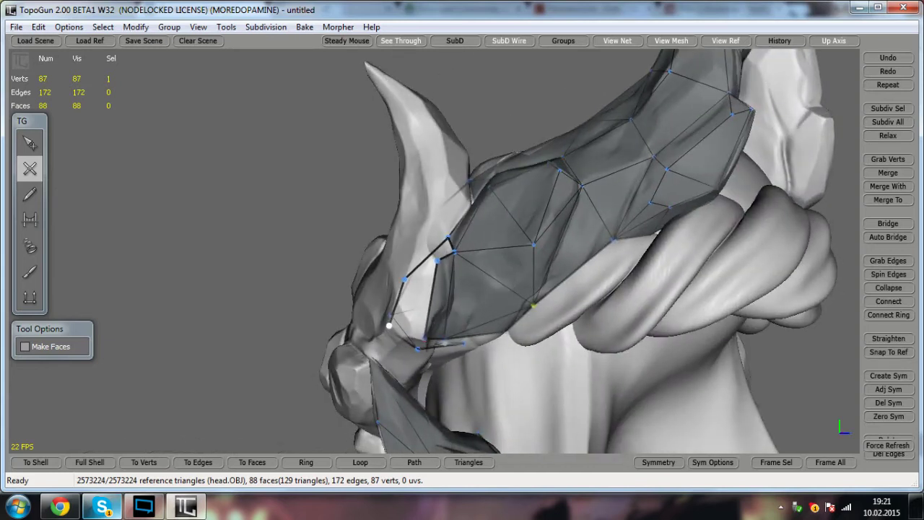
{"action": "left_click", "coordinate": [30, 220]}
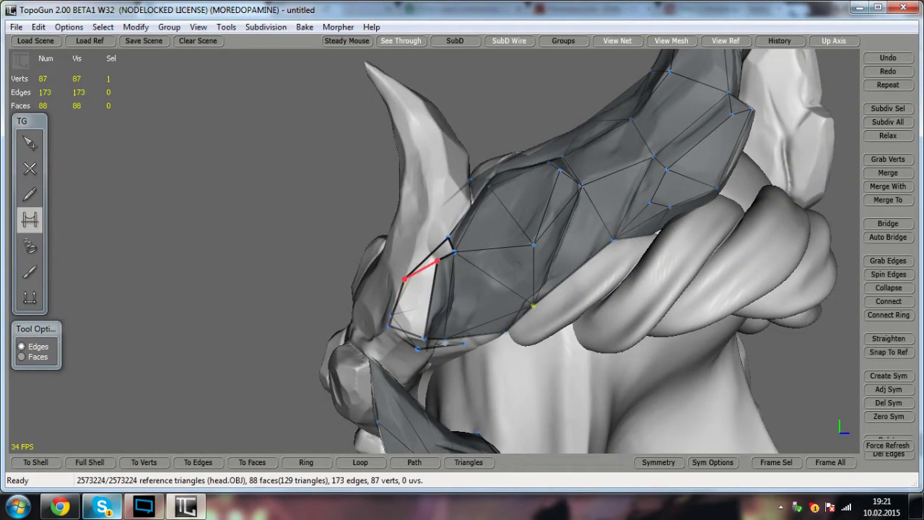
{"action": "left_click", "coordinate": [422, 270]}
- Connect the upper vertices between the rock plate and the front side horn's base to make another face
{"action": "left_click", "coordinate": [30, 169]}
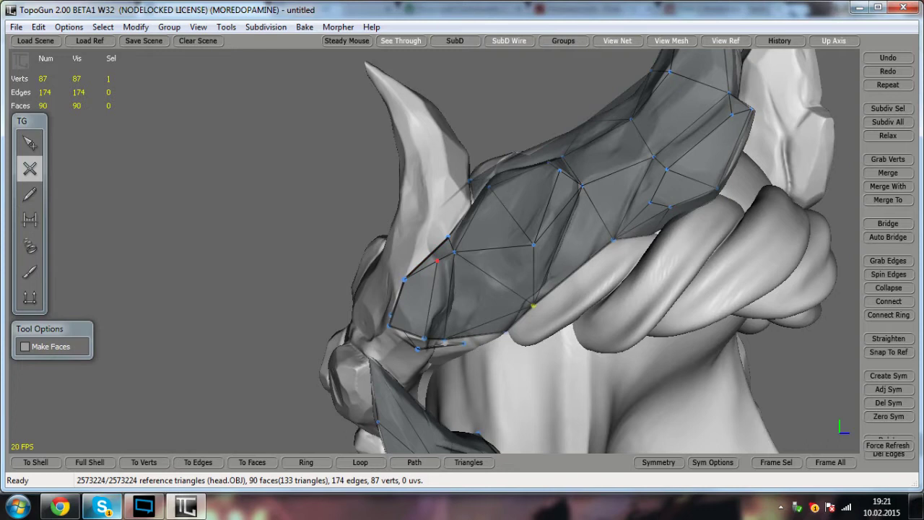
{"action": "left_click_drag", "start_coordinate": [437, 261], "coordinate": [489, 272]}
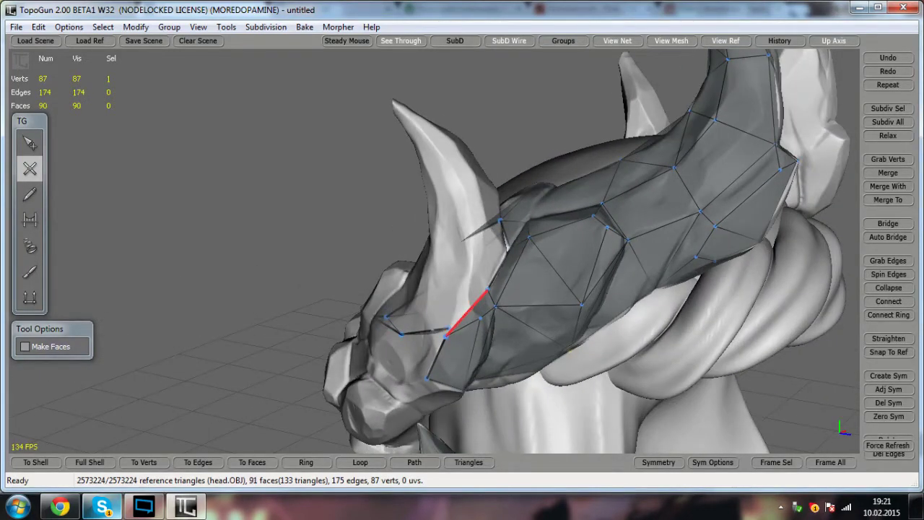
{"action": "left_click_drag", "start_coordinate": [466, 313], "coordinate": [397, 300]}
{"action": "left_click", "coordinate": [480, 317]}
{"action": "key", "text": "q"}
{"action": "scroll", "coordinate": [502, 322], "scroll_direction": "down", "scroll_amount": 2}
{"action": "scroll", "coordinate": [347, 289], "scroll_direction": "down", "scroll_amount": 3}
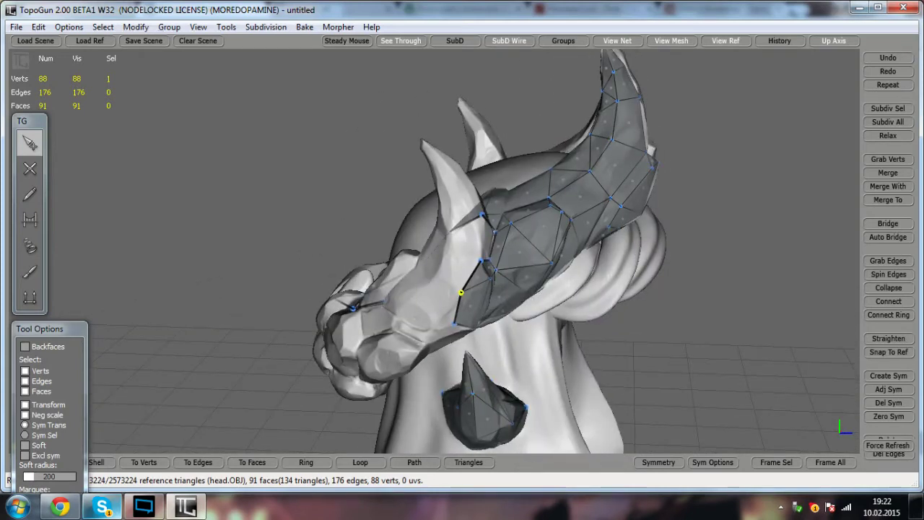
- Adjust and clean up the vertices between the rock plate and the front side horn's base
{"action": "left_click_drag", "start_coordinate": [460, 293], "coordinate": [379, 314], "text": "alt"}
{"action": "left_click_drag", "start_coordinate": [489, 281], "coordinate": [496, 269]}
{"action": "left_click", "coordinate": [504, 293]}
{"action": "left_click", "coordinate": [707, 344]}
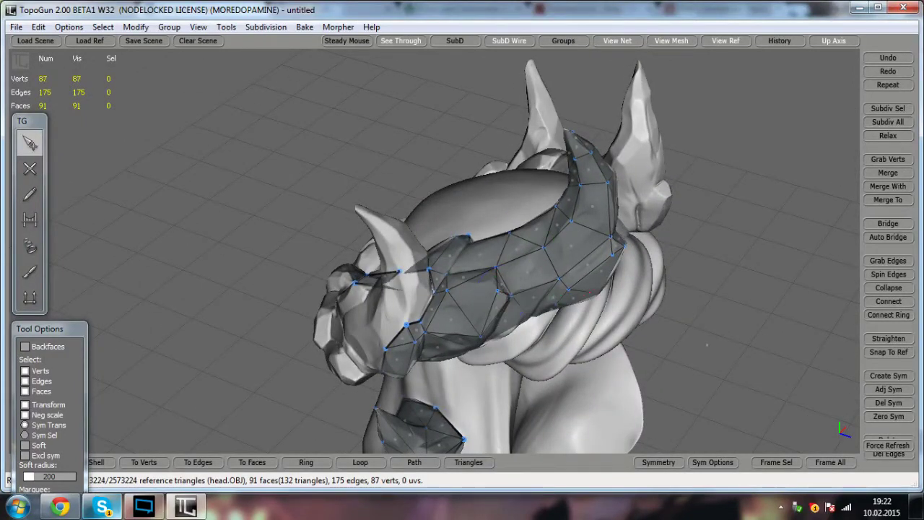
{"action": "left_click_drag", "start_coordinate": [510, 293], "coordinate": [514, 258]}
{"action": "left_click_drag", "start_coordinate": [463, 275], "coordinate": [498, 317], "text": "alt"}
{"action": "left_click_drag", "start_coordinate": [433, 289], "coordinate": [397, 275], "text": "alt"}
{"action": "left_click_drag", "start_coordinate": [574, 130], "coordinate": [642, 137], "text": "alt"}
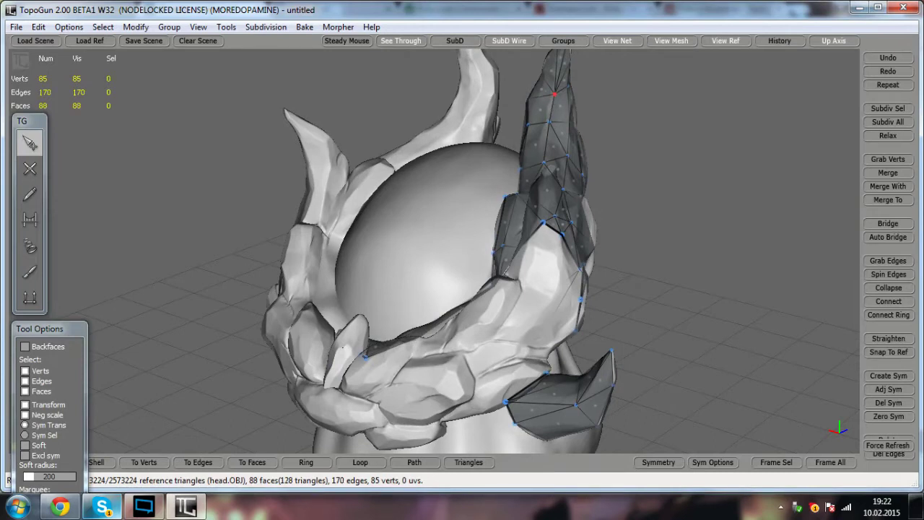
- Run a chain of three vertices from the mesh at the front side horn's base up its outer face to the tip
{"action": "left_click_drag", "start_coordinate": [506, 272], "coordinate": [366, 306], "text": "alt"}
{"action": "middle_click_drag", "start_coordinate": [366, 306], "coordinate": [436, 234], "text": "alt"}
{"action": "left_click_drag", "start_coordinate": [437, 234], "coordinate": [481, 239], "text": "alt"}
{"action": "left_click", "coordinate": [34, 175]}
{"action": "left_click_drag", "start_coordinate": [404, 267], "coordinate": [420, 311], "text": "alt"}
{"action": "left_click", "coordinate": [32, 149]}
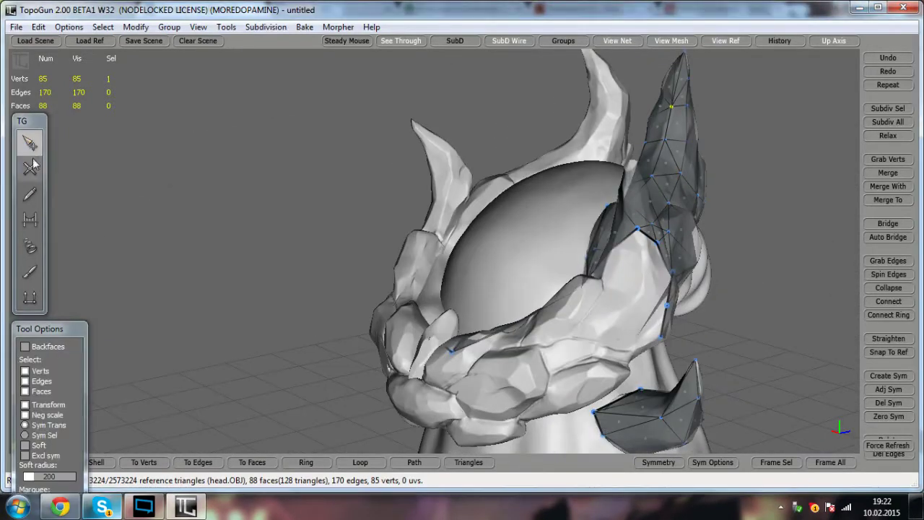
{"action": "left_click", "coordinate": [30, 174]}
{"action": "mouse_move", "coordinate": [321, 263]}
{"action": "left_mouse_down", "text": "alt"}
{"action": "mouse_move", "coordinate": [401, 326]}
{"action": "mouse_move", "coordinate": [311, 278]}
{"action": "left_mouse_up", "text": "alt"}
{"action": "middle_click_drag", "start_coordinate": [310, 278], "coordinate": [364, 404], "text": "alt"}
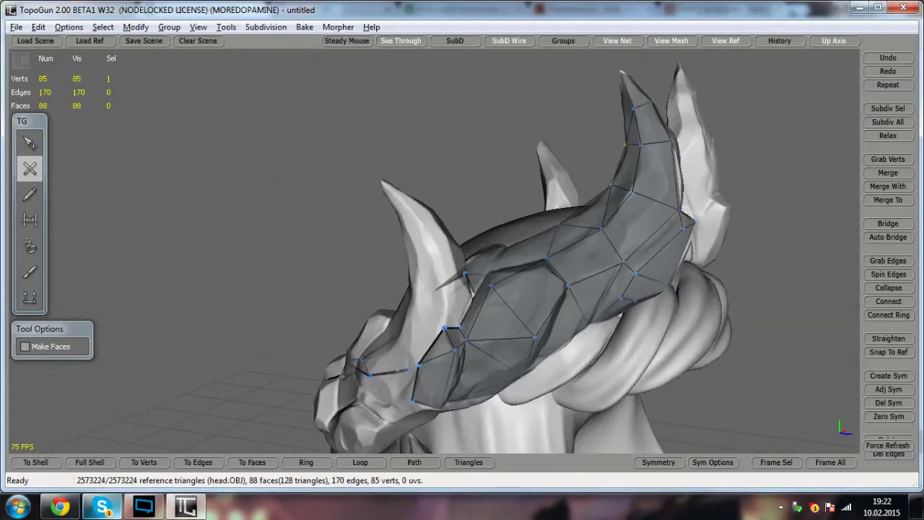
{"action": "left_click_drag", "start_coordinate": [364, 404], "coordinate": [340, 401], "text": "alt"}
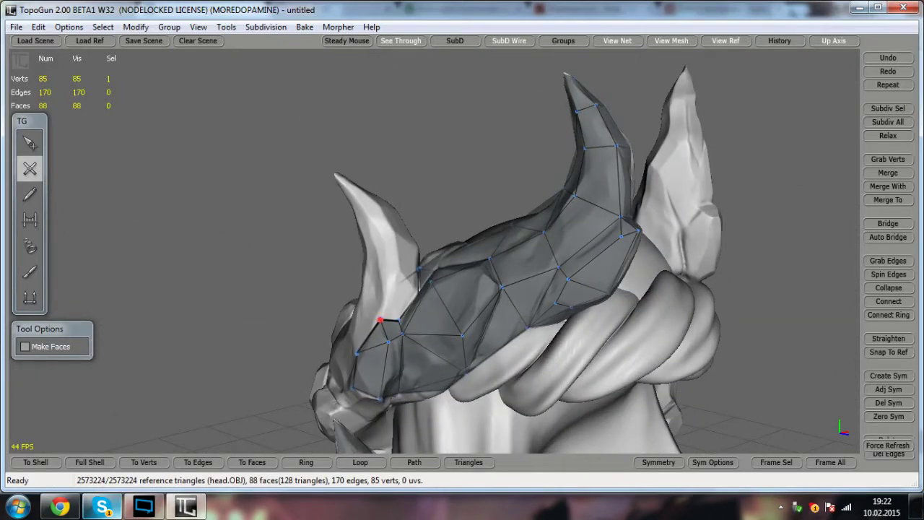
{"action": "left_click", "coordinate": [381, 318]}
{"action": "left_click", "coordinate": [380, 262]}
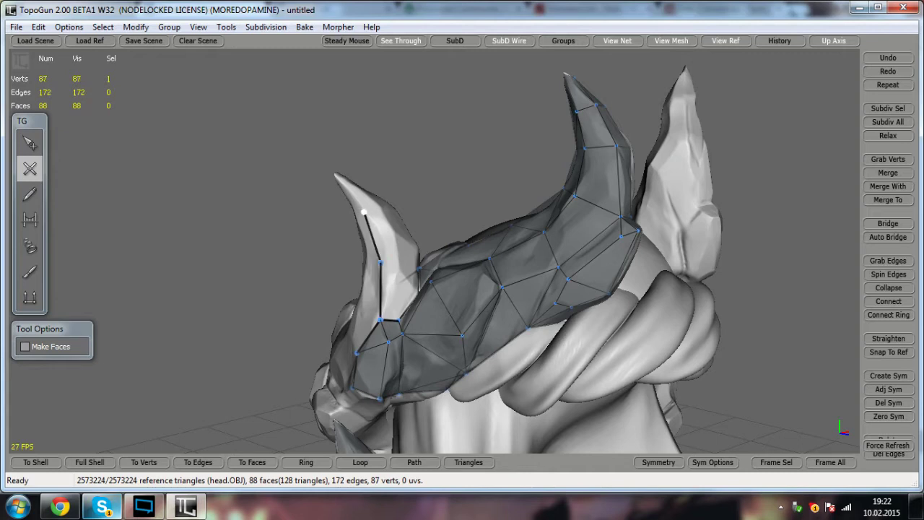
{"action": "left_click_drag", "start_coordinate": [336, 174], "coordinate": [267, 224], "text": "alt"}
- Add a second row of two vertices along the ridge behind the first chain on the front side horn
{"action": "left_click", "coordinate": [362, 226]}
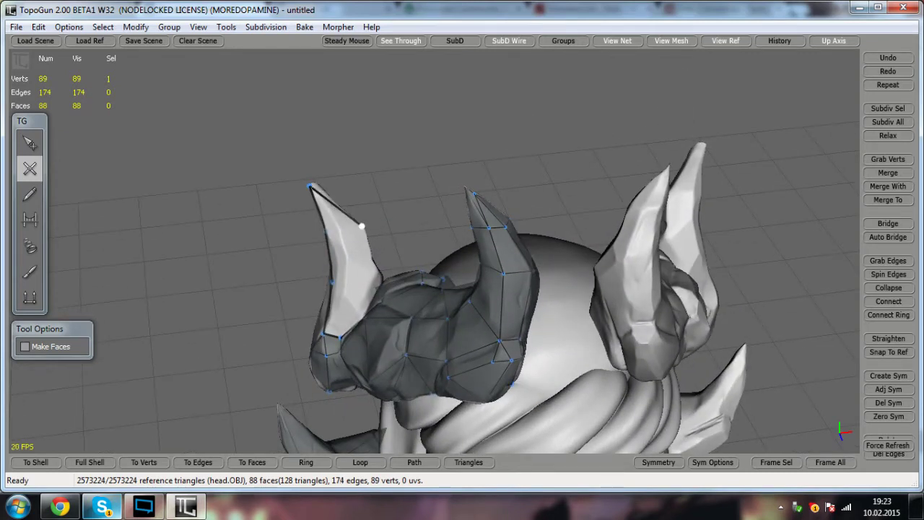
{"action": "key", "text": "ctrl+z"}
{"action": "left_click", "coordinate": [348, 272]}
{"action": "left_click_drag", "start_coordinate": [348, 272], "coordinate": [412, 217], "text": "alt"}
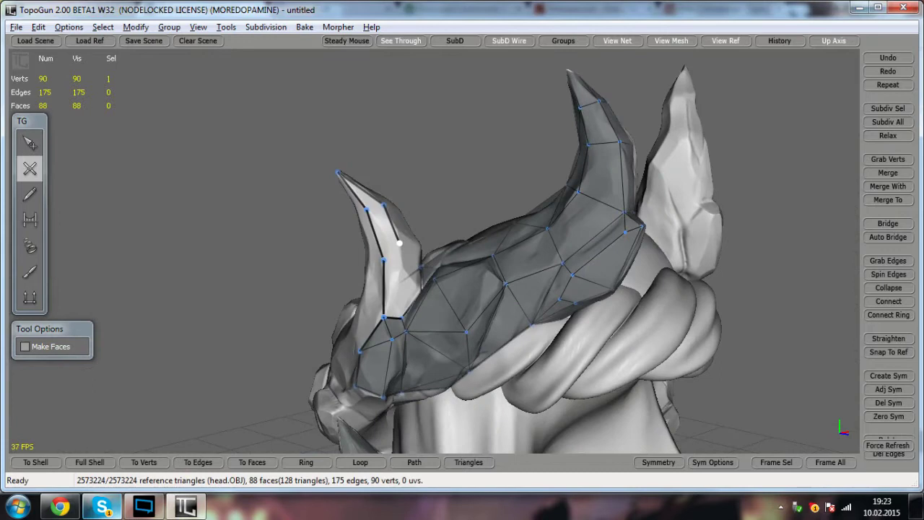
{"action": "left_click", "coordinate": [383, 205]}
- Bridge the front side horn's two vertex rows from base to tip to form a strip of four faces
{"action": "left_click", "coordinate": [33, 226]}
{"action": "left_click", "coordinate": [394, 293]}
{"action": "left_click", "coordinate": [394, 264]}
{"action": "left_click", "coordinate": [375, 208]}
{"action": "left_click_drag", "start_coordinate": [374, 208], "coordinate": [299, 278], "text": "alt"}
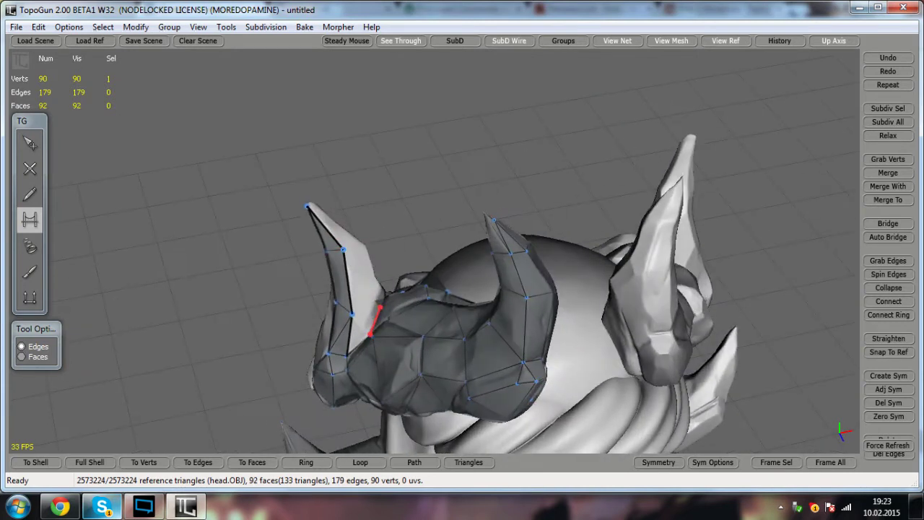
- Bridge the horn strip's rear edge to the crown mesh with two faces
{"action": "left_click", "coordinate": [357, 334]}
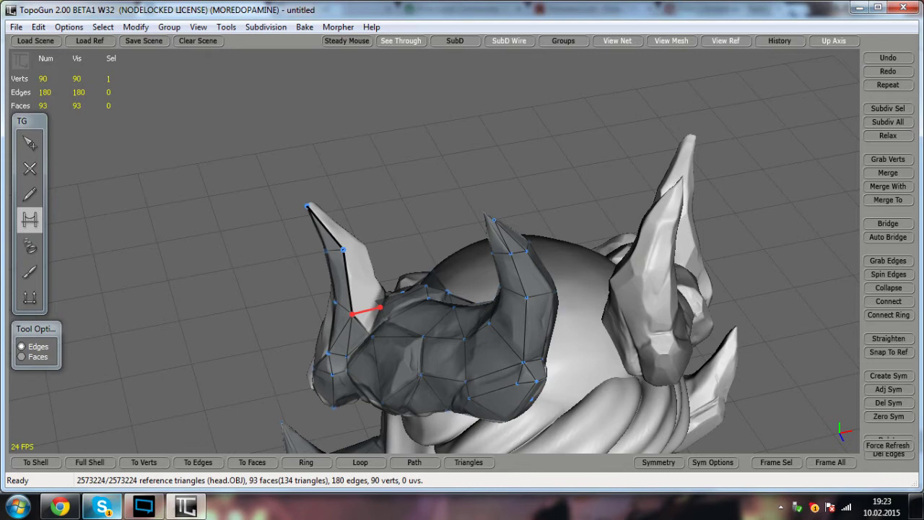
{"action": "left_click", "coordinate": [348, 281]}
{"action": "left_click_drag", "start_coordinate": [348, 281], "coordinate": [340, 307], "text": "alt"}
{"action": "right_click_drag", "start_coordinate": [340, 307], "coordinate": [404, 289], "text": "alt"}
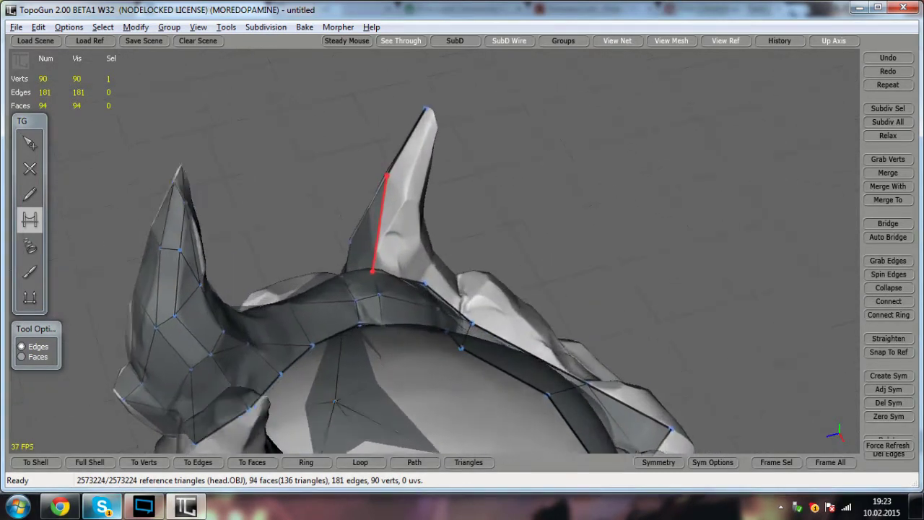
{"action": "left_click_drag", "start_coordinate": [404, 288], "coordinate": [397, 303], "text": "alt"}
- Add a vertex on the front side horn's inner side and one near its tip, forming a face along the upper edge
{"action": "key", "text": "w"}
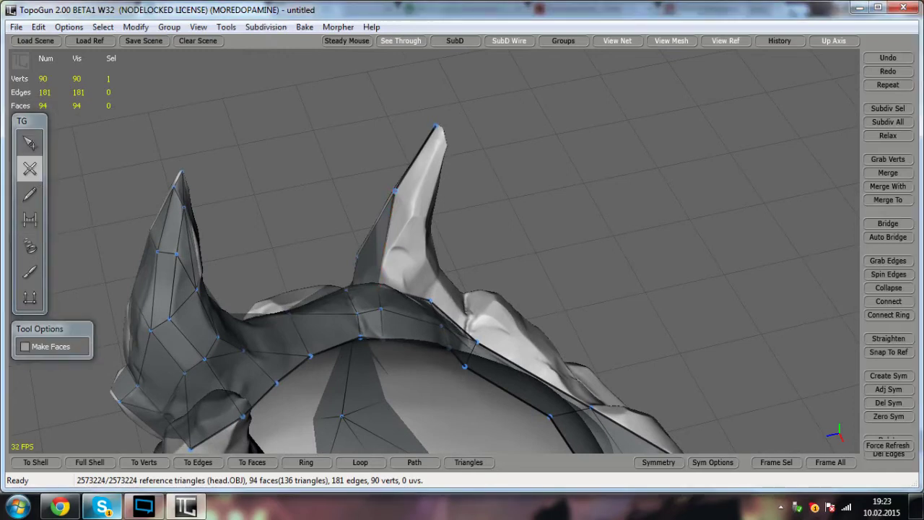
{"action": "left_click_drag", "start_coordinate": [416, 214], "coordinate": [491, 217], "text": "alt"}
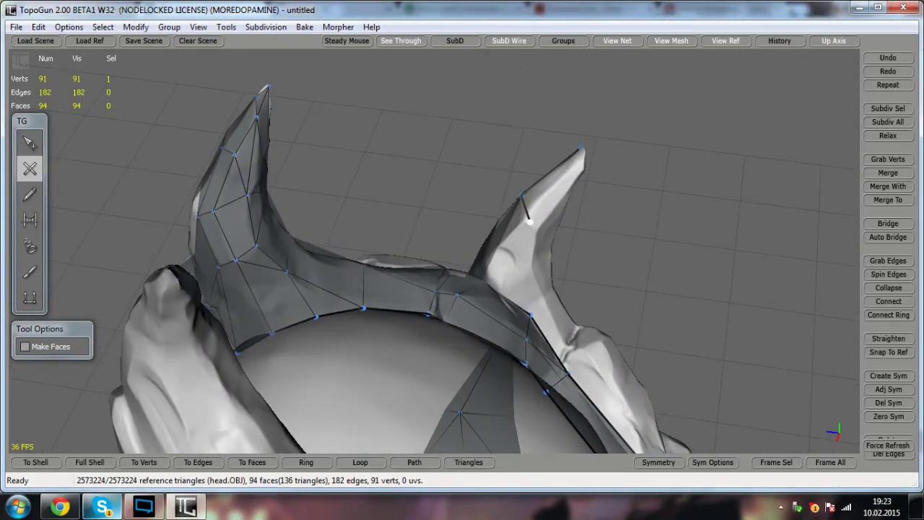
{"action": "left_click", "coordinate": [582, 147]}
{"action": "left_click_drag", "start_coordinate": [581, 147], "coordinate": [711, 157], "text": "alt"}
{"action": "middle_click_drag", "start_coordinate": [711, 157], "coordinate": [509, 62], "text": "alt"}
{"action": "left_click_drag", "start_coordinate": [509, 61], "coordinate": [699, 129], "text": "alt"}
- Bridge the front side horn's inner edge down to the crown mesh with two faces
{"action": "left_click", "coordinate": [34, 217]}
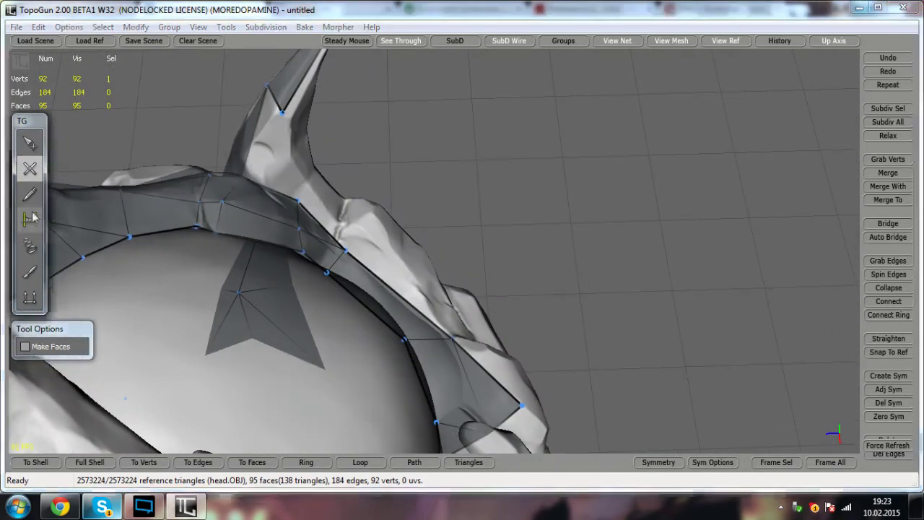
{"action": "left_click", "coordinate": [264, 139]}
{"action": "left_click_drag", "start_coordinate": [264, 139], "coordinate": [440, 216], "text": "alt"}
{"action": "left_click", "coordinate": [315, 164]}
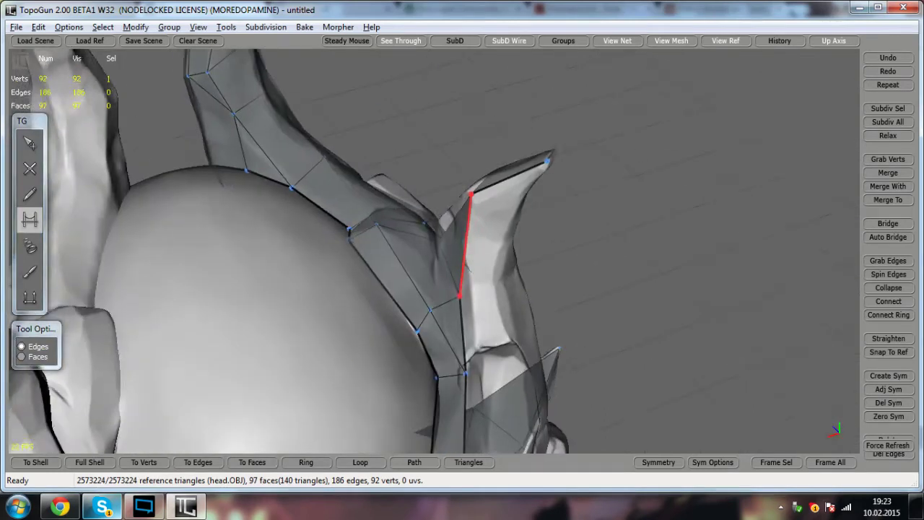
{"action": "middle_click_drag", "start_coordinate": [440, 216], "coordinate": [371, 221], "text": "alt"}
- Add two vertices down the front side horn's inner front edge and connect them to the tip and crown mesh as two faces
{"action": "left_click", "coordinate": [29, 167]}
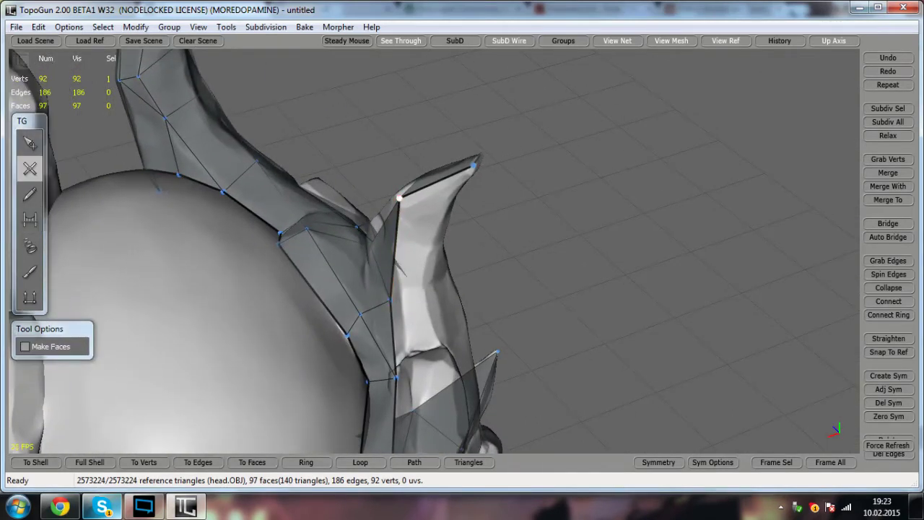
{"action": "left_click", "coordinate": [473, 166]}
{"action": "middle_click_drag", "start_coordinate": [473, 165], "coordinate": [481, 182]}
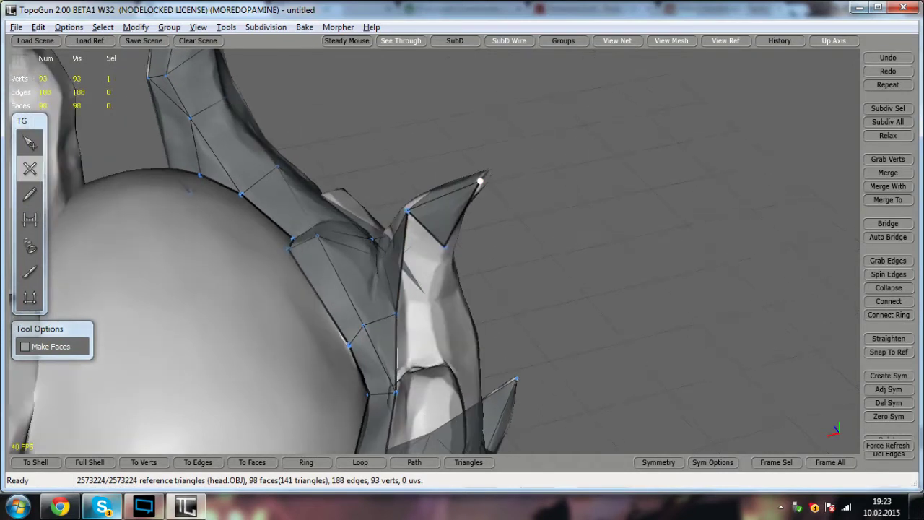
{"action": "left_click", "coordinate": [30, 142]}
{"action": "left_click", "coordinate": [29, 168]}
{"action": "left_click", "coordinate": [444, 247]}
{"action": "left_click", "coordinate": [396, 314]}
{"action": "middle_click_drag", "start_coordinate": [396, 314], "coordinate": [380, 216]}
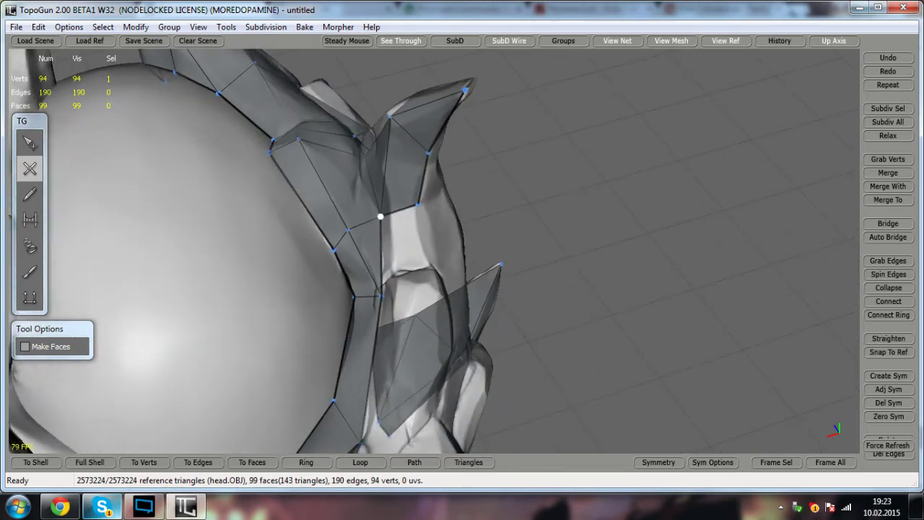
- Add a vertex at the rock seam below the horn to make a four-sided face with the crown border, and nudge its upper vertex
{"action": "left_click", "coordinate": [32, 144]}
{"action": "left_click", "coordinate": [32, 167]}
{"action": "left_click", "coordinate": [26, 149]}
{"action": "left_click_drag", "start_coordinate": [382, 296], "coordinate": [318, 325]}
{"action": "left_click", "coordinate": [28, 176]}
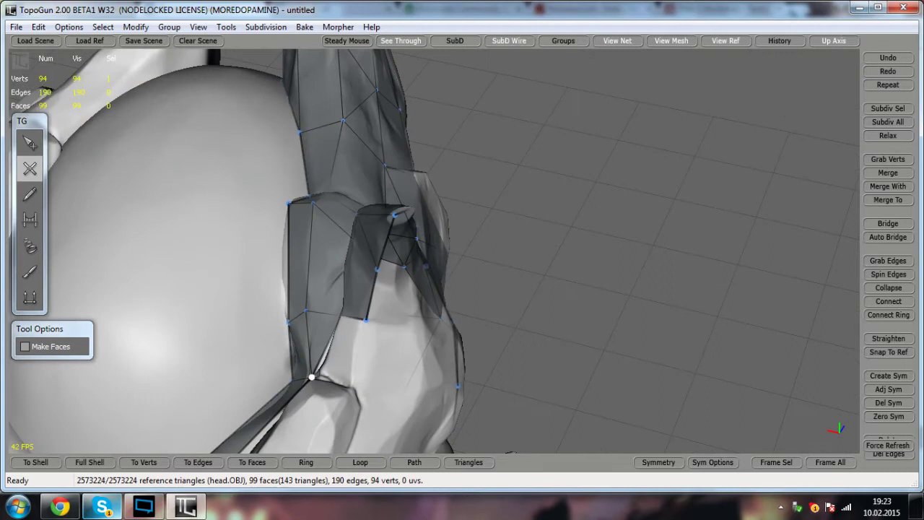
{"action": "left_click", "coordinate": [359, 390]}
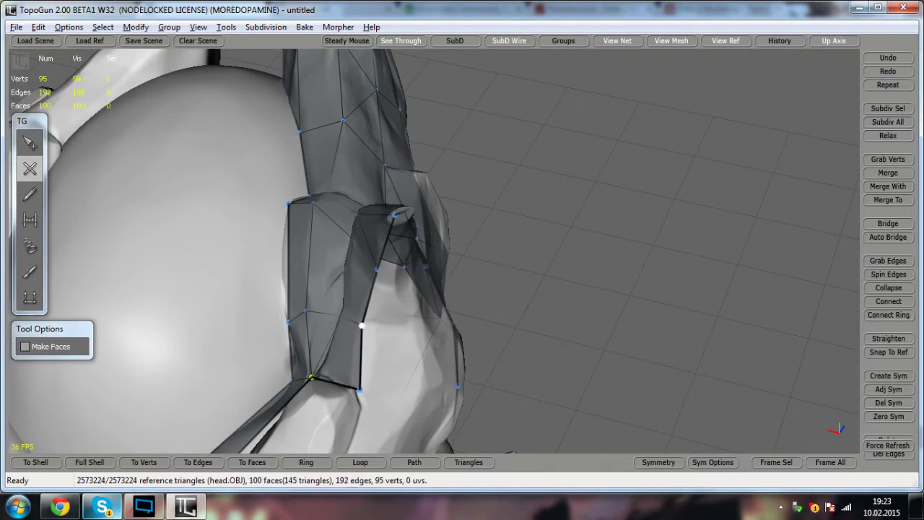
{"action": "left_click", "coordinate": [30, 143]}
{"action": "left_click_drag", "start_coordinate": [362, 326], "coordinate": [368, 319]}
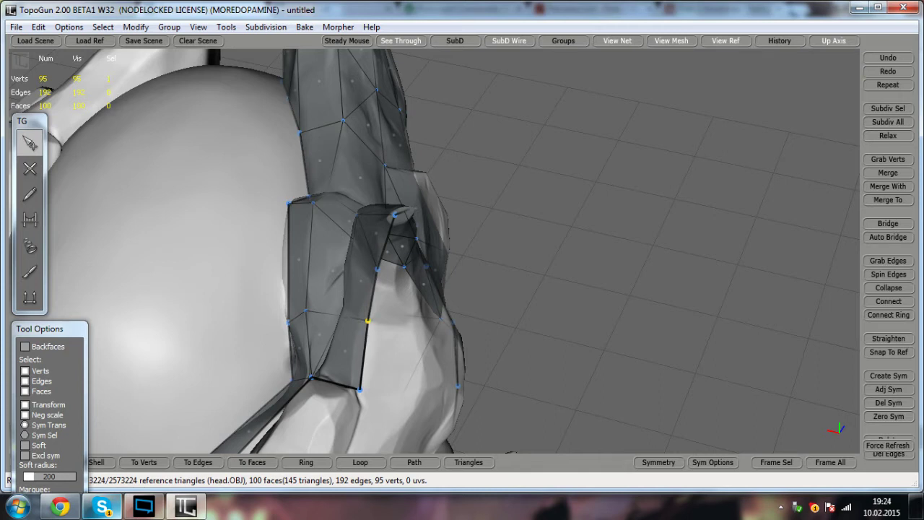
{"action": "left_click_drag", "start_coordinate": [367, 320], "coordinate": [303, 267], "text": "alt"}
{"action": "left_click", "coordinate": [30, 169]}
{"action": "left_click", "coordinate": [124, 507]}
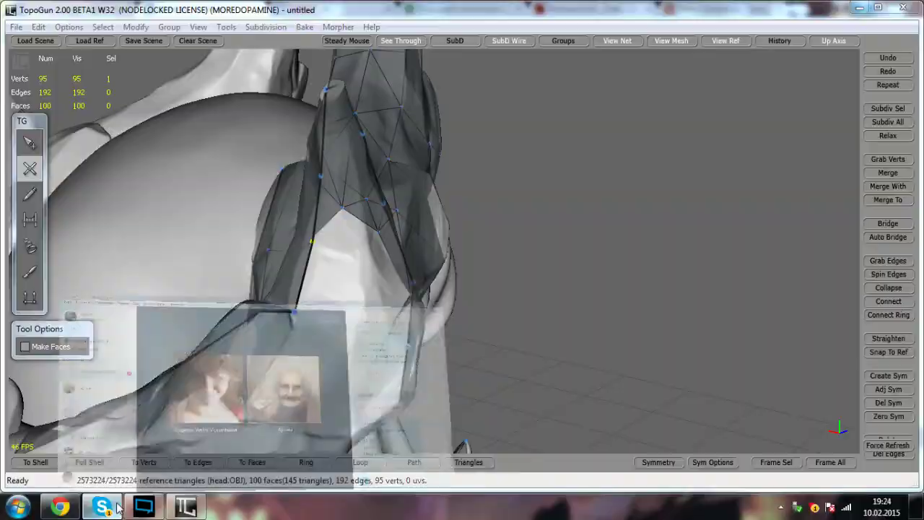
{"action": "left_click", "coordinate": [118, 508]}
{"action": "left_click_drag", "start_coordinate": [260, 275], "coordinate": [364, 332], "text": "alt"}
{"action": "left_click_drag", "start_coordinate": [318, 282], "coordinate": [404, 310], "text": "alt"}
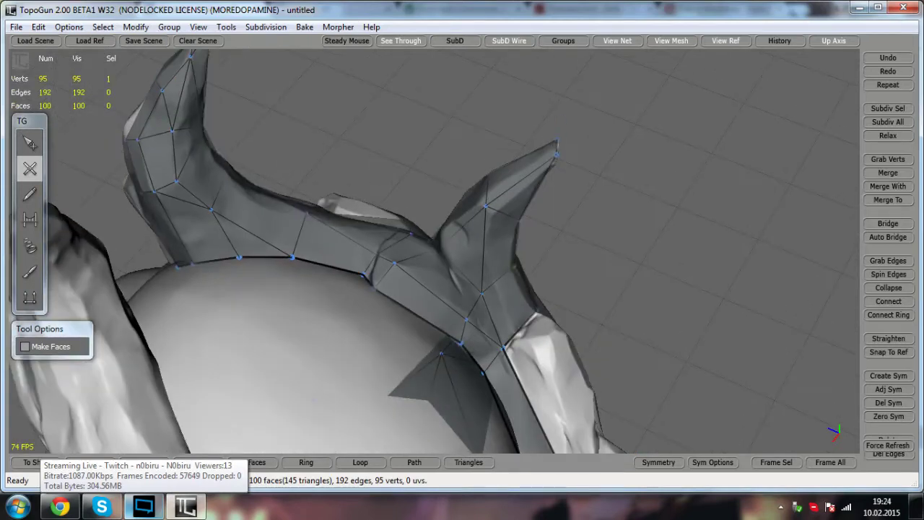
{"action": "left_click", "coordinate": [24, 140]}
{"action": "left_click_drag", "start_coordinate": [485, 207], "coordinate": [534, 194]}
- Try to extend an edge forward from the mesh's lower corner vertex at the horn's base along the rock seam
{"action": "left_click_drag", "start_coordinate": [608, 239], "coordinate": [615, 232], "text": "alt"}
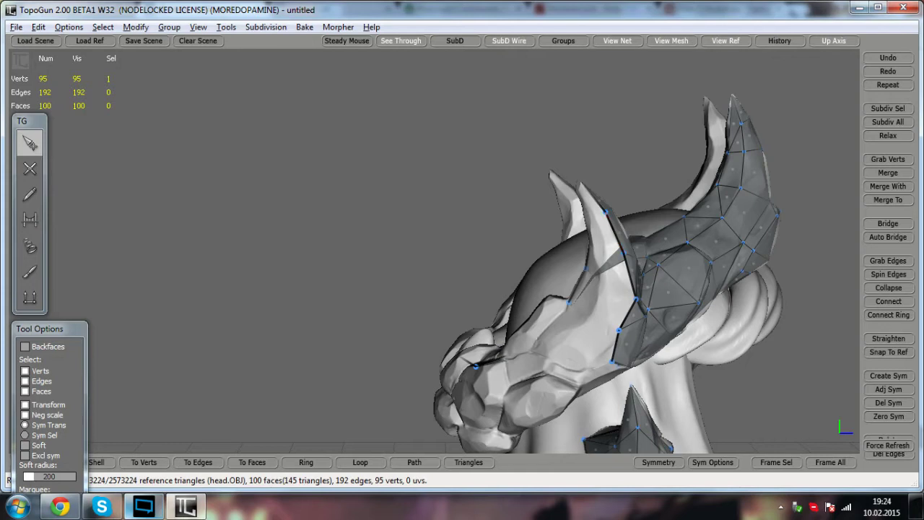
{"action": "middle_click_drag", "start_coordinate": [615, 289], "coordinate": [491, 220], "text": "alt"}
{"action": "left_click_drag", "start_coordinate": [491, 220], "coordinate": [462, 180], "text": "alt"}
{"action": "right_click_drag", "start_coordinate": [462, 181], "coordinate": [498, 192], "text": "alt"}
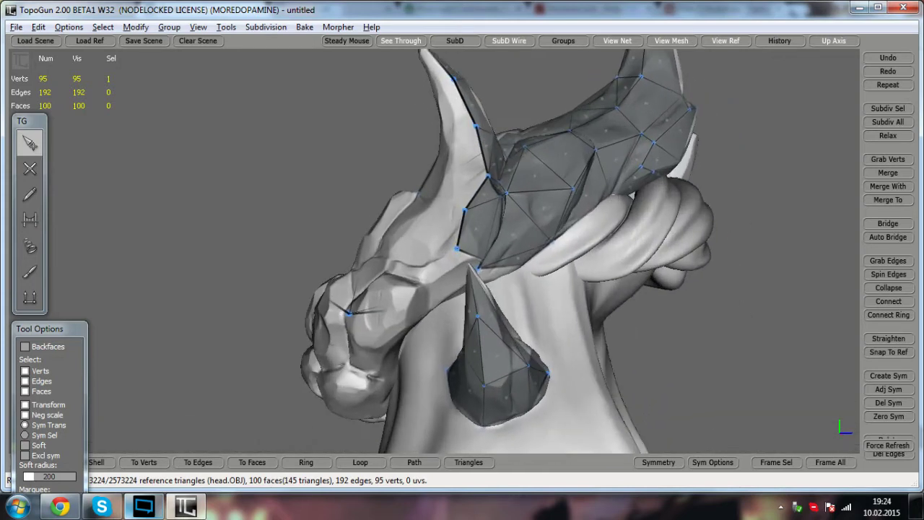
{"action": "left_click", "coordinate": [39, 172]}
{"action": "left_click_drag", "start_coordinate": [456, 248], "coordinate": [523, 284], "text": "alt"}
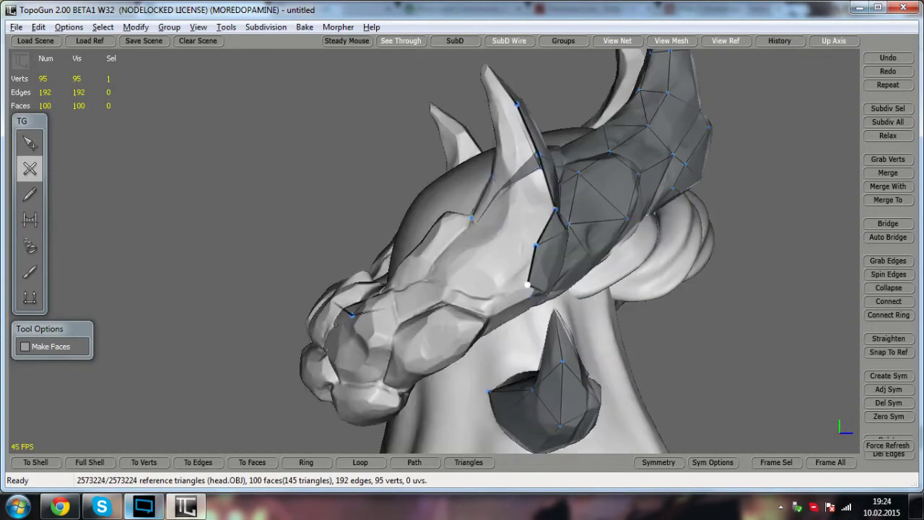
{"action": "left_click", "coordinate": [446, 304]}
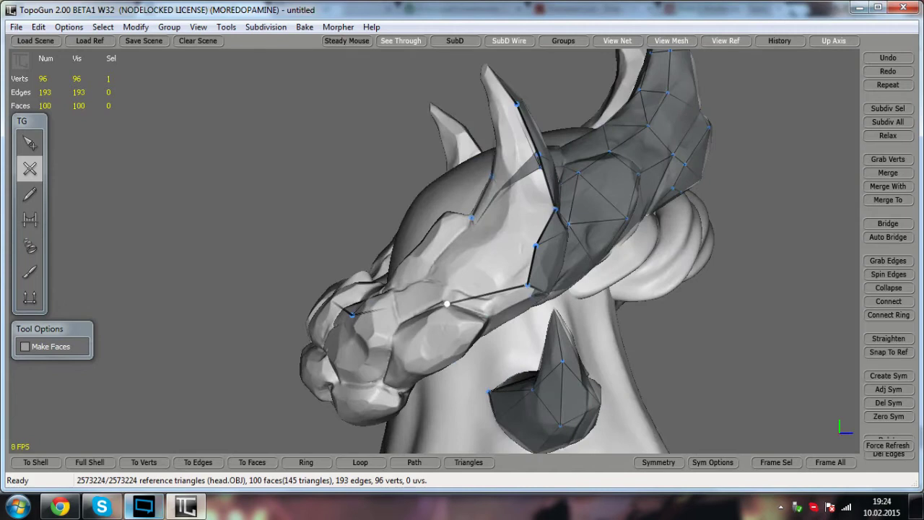
{"action": "left_click_drag", "start_coordinate": [445, 329], "coordinate": [498, 364], "text": "alt"}
{"action": "middle_click_drag", "start_coordinate": [498, 364], "coordinate": [443, 362], "text": "alt"}
{"action": "left_click_drag", "start_coordinate": [443, 361], "coordinate": [456, 390], "text": "alt"}
{"action": "middle_click_drag", "start_coordinate": [457, 390], "coordinate": [400, 362], "text": "alt"}
{"action": "left_click_drag", "start_coordinate": [400, 363], "coordinate": [569, 316], "text": "alt"}
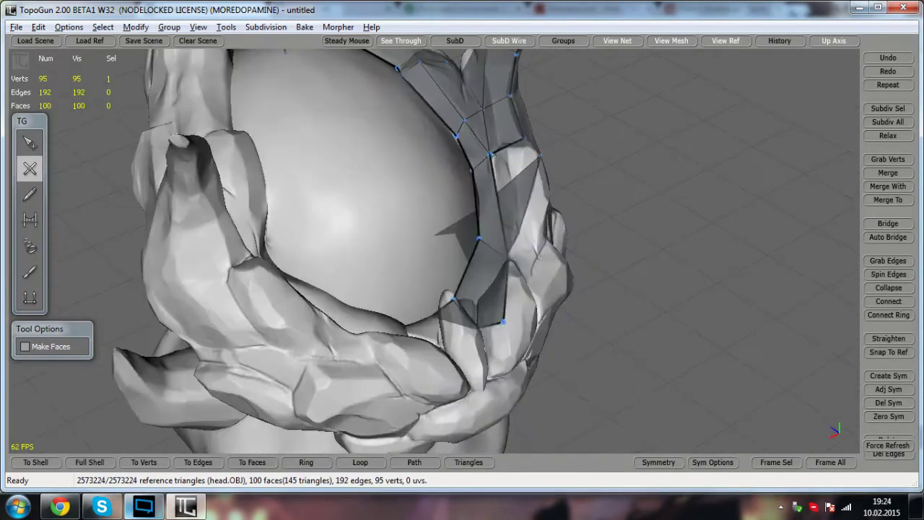
- Run a chain of new vertices down the front face of the front side horn, between its tip and the crown border
{"action": "left_click", "coordinate": [519, 163]}
{"action": "left_click_drag", "start_coordinate": [520, 164], "coordinate": [303, 350], "text": "alt"}
{"action": "left_click", "coordinate": [515, 216]}
{"action": "left_click_drag", "start_coordinate": [515, 216], "coordinate": [433, 130], "text": "alt"}
{"action": "left_click", "coordinate": [452, 205]}
{"action": "middle_click_drag", "start_coordinate": [433, 130], "coordinate": [430, 227], "text": "alt"}
{"action": "left_click", "coordinate": [429, 225]}
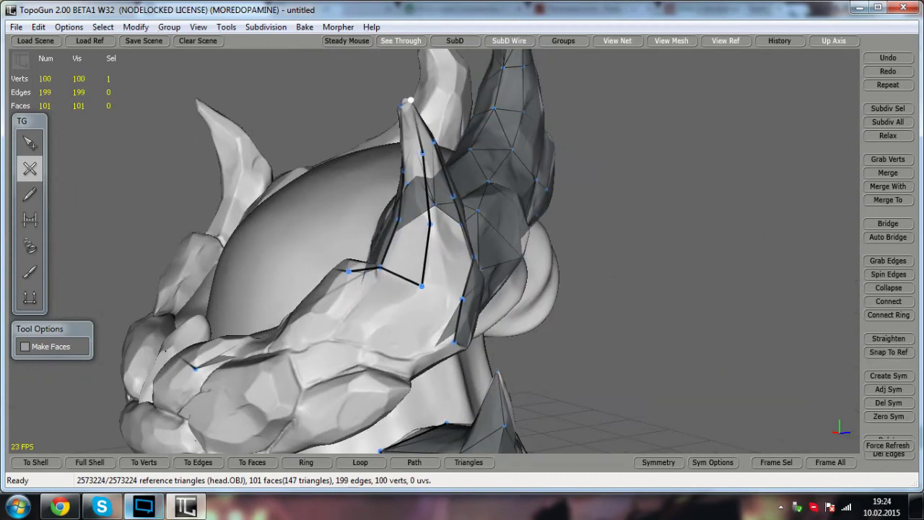
{"action": "left_click", "coordinate": [422, 153]}
{"action": "left_click", "coordinate": [408, 111]}
- Bridge the new edge chain to the horn's side borders from tip to base, closing the horn's front with faces
{"action": "left_click", "coordinate": [33, 219]}
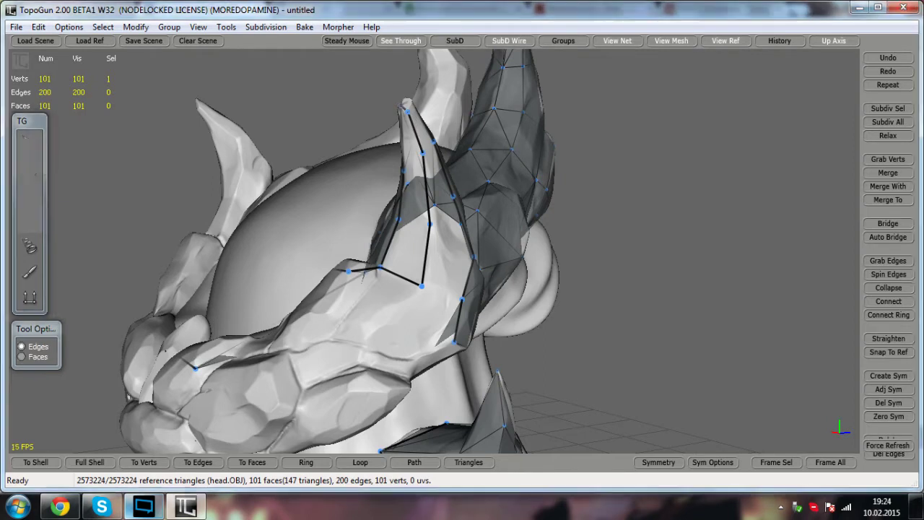
{"action": "left_click", "coordinate": [410, 106]}
{"action": "left_click", "coordinate": [429, 147]}
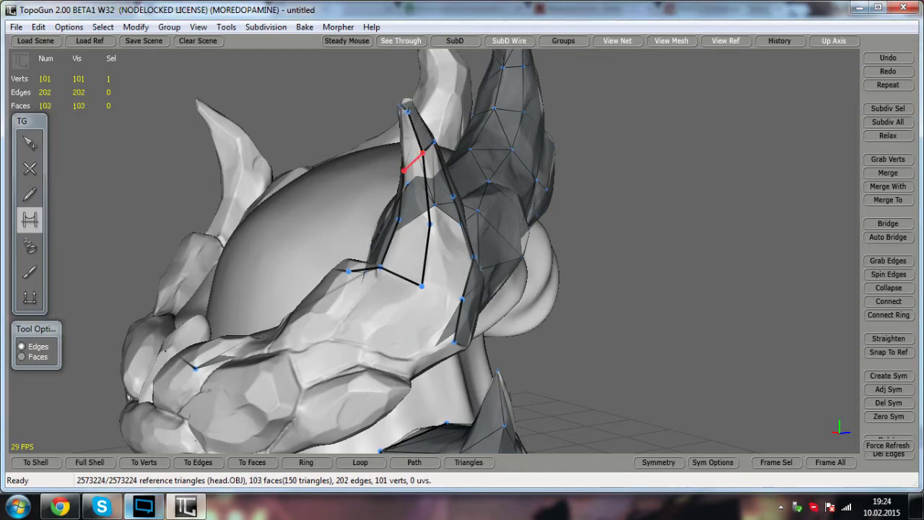
{"action": "left_click", "coordinate": [413, 162]}
{"action": "left_click", "coordinate": [442, 210]}
{"action": "left_click", "coordinate": [414, 222]}
{"action": "left_click_drag", "start_coordinate": [418, 230], "coordinate": [375, 261], "text": "alt"}
{"action": "left_click", "coordinate": [380, 263]}
{"action": "left_click", "coordinate": [385, 298]}
{"action": "mouse_move", "coordinate": [364, 316]}
{"action": "left_mouse_down", "text": "alt"}
{"action": "mouse_move", "coordinate": [491, 300]}
{"action": "mouse_move", "coordinate": [556, 303]}
{"action": "mouse_move", "coordinate": [369, 307]}
{"action": "left_mouse_up", "text": "alt"}
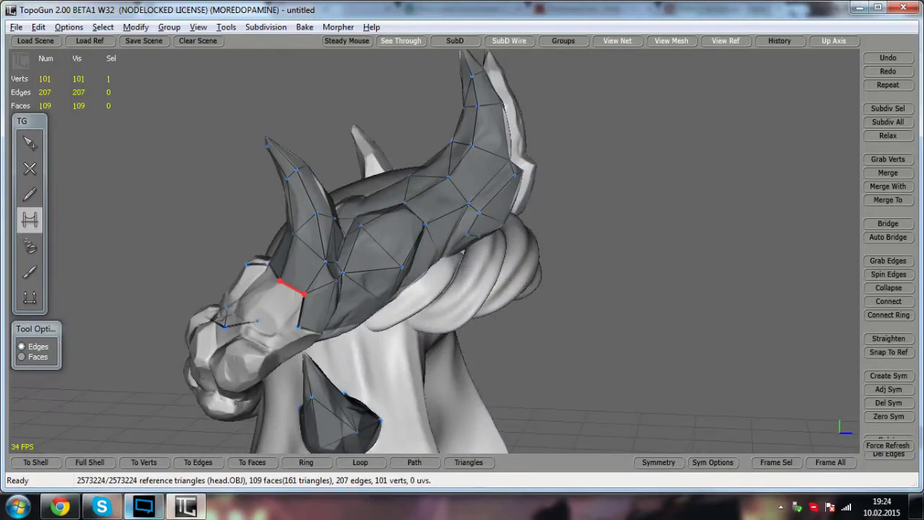
- Examine the retopologized horns and crown side from the front, side and back for gaps
{"action": "middle_click_drag", "start_coordinate": [368, 307], "coordinate": [473, 260], "text": "alt"}
{"action": "right_click_drag", "start_coordinate": [473, 260], "coordinate": [411, 267], "text": "alt"}
{"action": "left_click_drag", "start_coordinate": [412, 267], "coordinate": [556, 257], "text": "alt"}
{"action": "right_click_drag", "start_coordinate": [556, 256], "coordinate": [607, 256], "text": "alt"}
{"action": "left_click_drag", "start_coordinate": [606, 256], "coordinate": [610, 249], "text": "alt"}
{"action": "right_click_drag", "start_coordinate": [610, 250], "coordinate": [578, 250], "text": "alt"}
{"action": "left_click_drag", "start_coordinate": [578, 250], "coordinate": [381, 249], "text": "alt"}
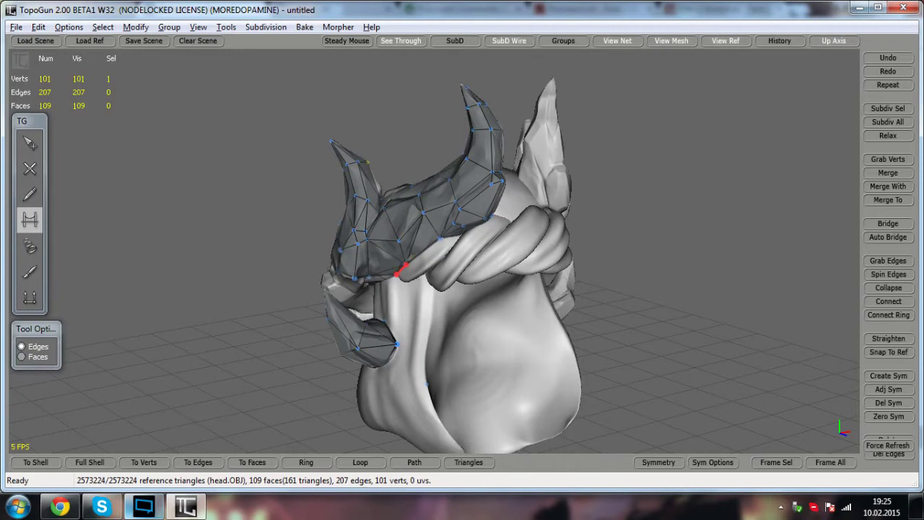
{"action": "middle_click_drag", "start_coordinate": [381, 250], "coordinate": [401, 228], "text": "alt"}
{"action": "left_click_drag", "start_coordinate": [402, 229], "coordinate": [498, 235], "text": "alt"}
{"action": "right_click_drag", "start_coordinate": [498, 234], "coordinate": [517, 235], "text": "alt"}
{"action": "left_click_drag", "start_coordinate": [516, 235], "coordinate": [538, 239], "text": "alt"}
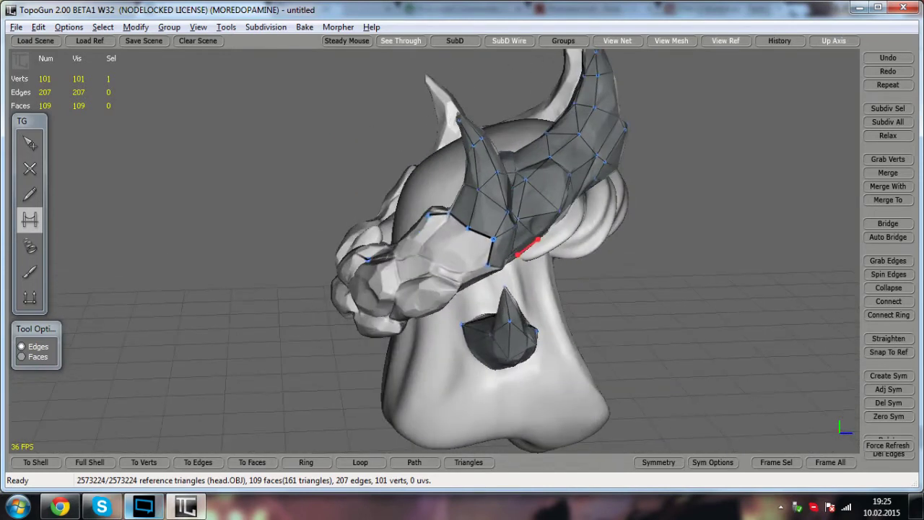
- Outline the side rock below the horn's base with three new vertices and join the chain to the crown's lower border
{"action": "left_click", "coordinate": [28, 170]}
{"action": "right_click_drag", "start_coordinate": [464, 261], "coordinate": [502, 261], "text": "alt"}
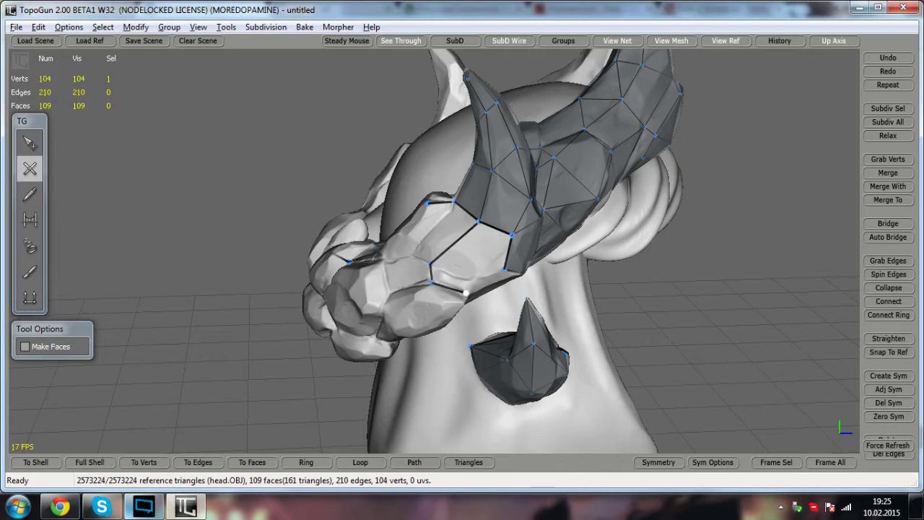
{"action": "left_click_drag", "start_coordinate": [466, 292], "coordinate": [404, 282], "text": "alt"}
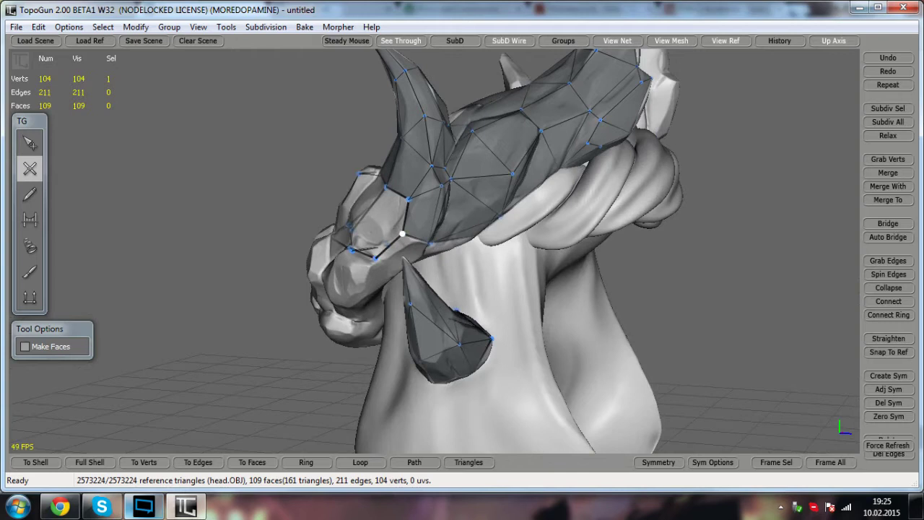
{"action": "left_click_drag", "start_coordinate": [402, 234], "coordinate": [355, 196], "text": "alt"}
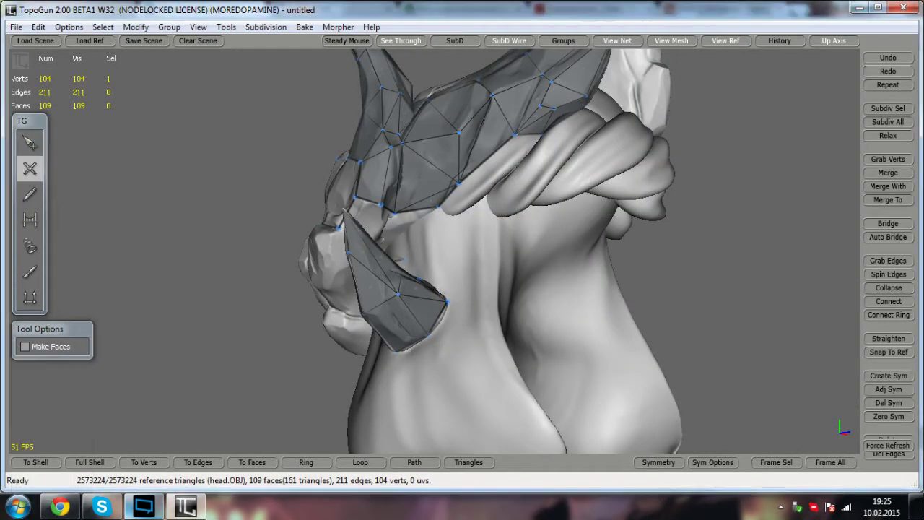
- Reposition the crown's lower border vertex beneath the horn onto the underside of the rock
{"action": "left_click_drag", "start_coordinate": [441, 285], "coordinate": [404, 292], "text": "alt"}
{"action": "left_click_drag", "start_coordinate": [354, 223], "coordinate": [390, 252], "text": "alt"}
{"action": "left_click", "coordinate": [31, 144]}
{"action": "left_click_drag", "start_coordinate": [415, 195], "coordinate": [474, 233], "text": "alt"}
{"action": "scroll", "coordinate": [359, 229], "scroll_direction": "down", "scroll_amount": 1}
{"action": "left_click", "coordinate": [31, 170]}
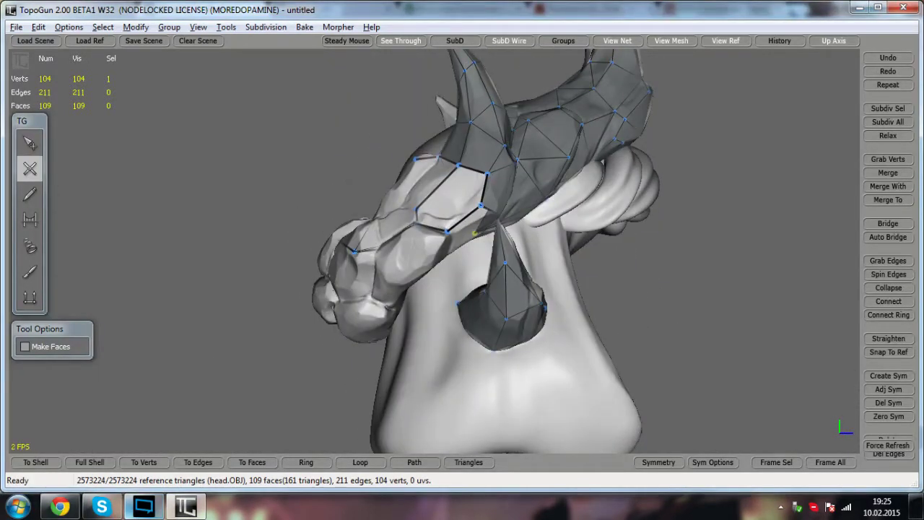
- Bridge the edges of the outlined side rock below the horn to fill it with faces
{"action": "scroll", "coordinate": [434, 250], "scroll_direction": "up", "scroll_amount": 1}
{"action": "left_click", "coordinate": [30, 222]}
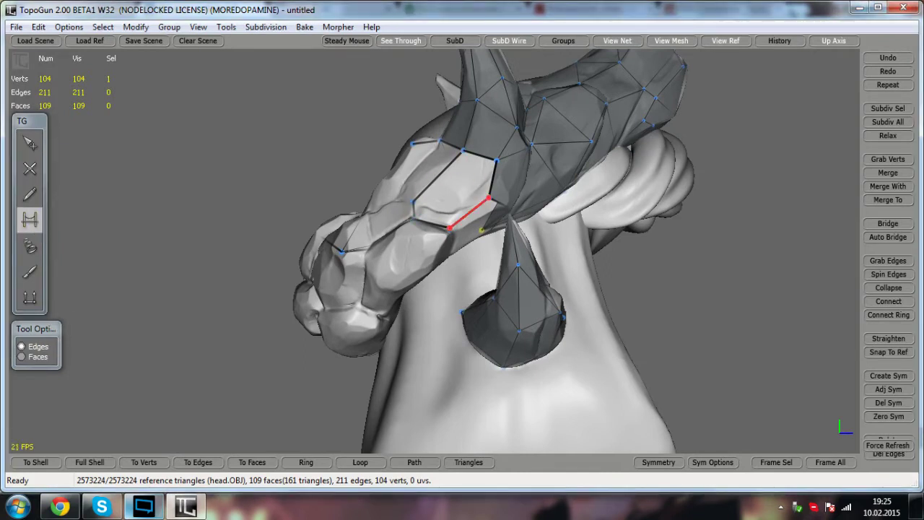
{"action": "left_click", "coordinate": [453, 193]}
{"action": "left_click_drag", "start_coordinate": [433, 219], "coordinate": [559, 247], "text": "alt"}
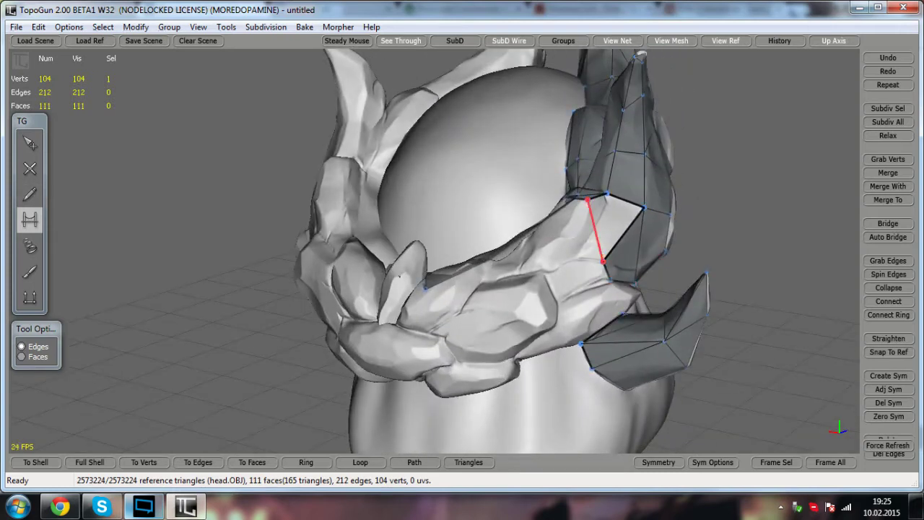
{"action": "left_click", "coordinate": [598, 231]}
{"action": "left_click_drag", "start_coordinate": [498, 251], "coordinate": [582, 262], "text": "alt"}
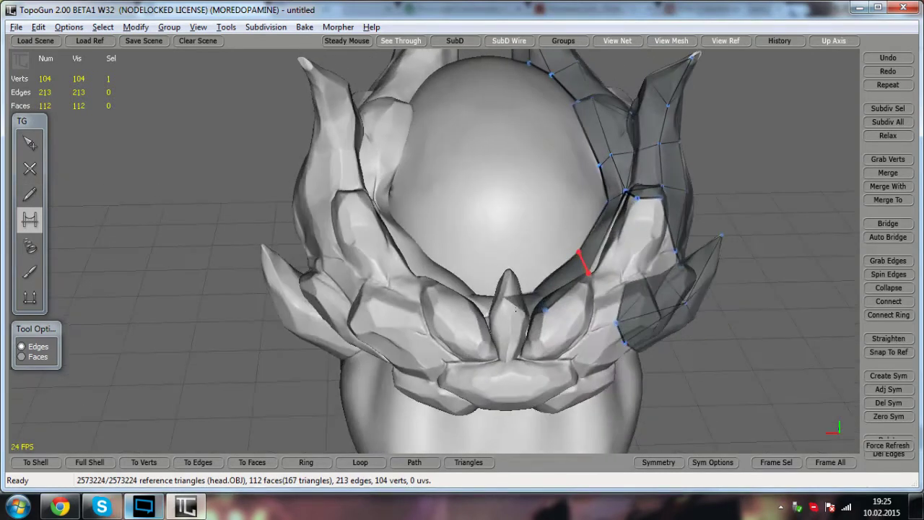
- Connect the vertex at the top of the front rock plate to the crown's inner border, closing a face along the seam
{"action": "key", "text": "w"}
{"action": "left_click_drag", "start_coordinate": [637, 199], "coordinate": [769, 191], "text": "alt"}
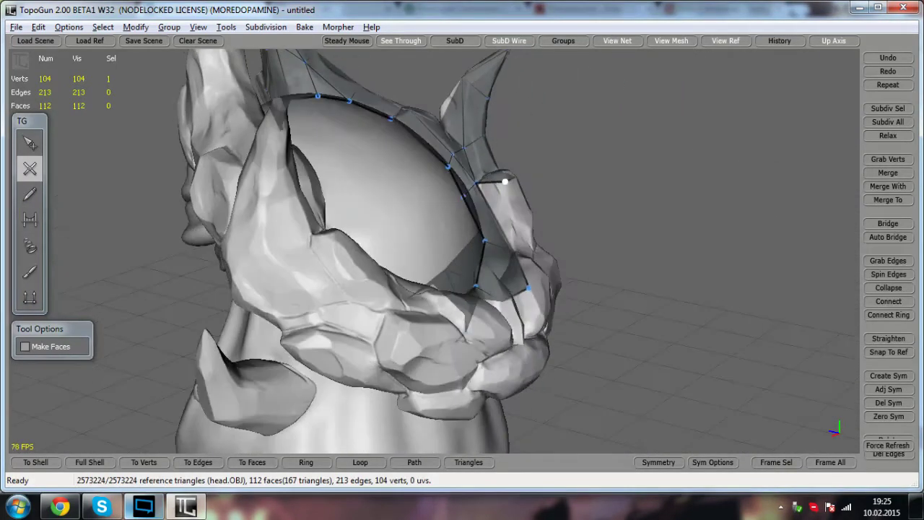
{"action": "left_click_drag", "start_coordinate": [505, 182], "coordinate": [433, 209], "text": "alt"}
{"action": "left_click", "coordinate": [515, 255]}
{"action": "middle_click_drag", "start_coordinate": [433, 260], "coordinate": [443, 209], "text": "alt"}
{"action": "mouse_move", "coordinate": [443, 209]}
{"action": "left_mouse_down", "text": "alt"}
{"action": "mouse_move", "coordinate": [512, 220]}
{"action": "mouse_move", "coordinate": [458, 215]}
{"action": "left_mouse_up", "text": "alt"}
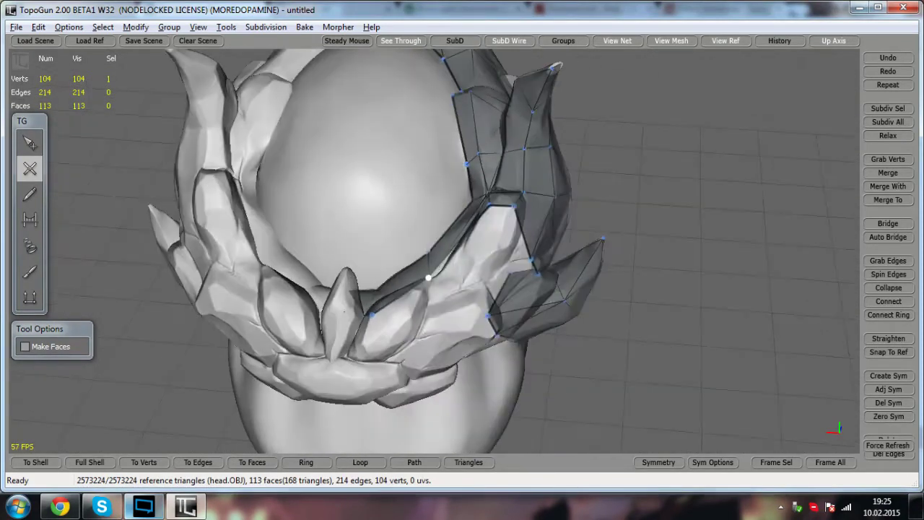
- Add two vertices across the base of the front rock plate and connect them up to its top outer vertex
{"action": "left_click", "coordinate": [428, 302]}
{"action": "left_click", "coordinate": [485, 283]}
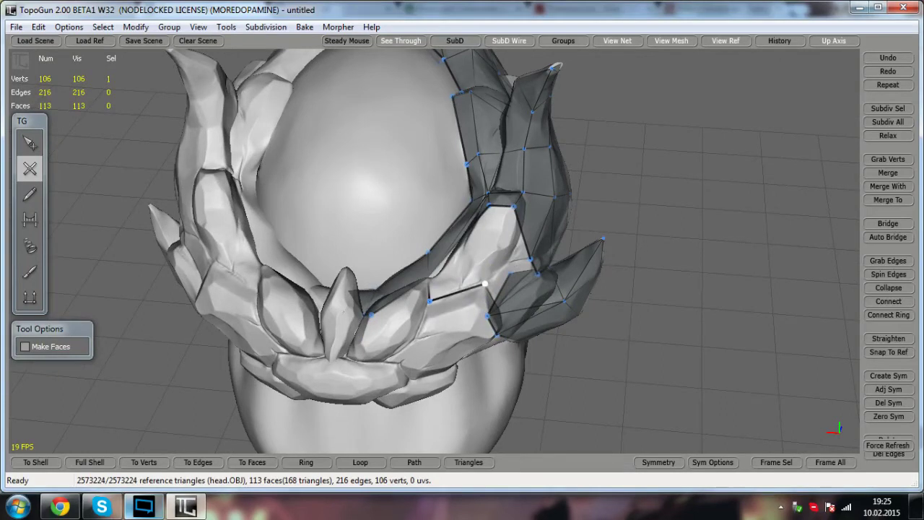
{"action": "left_click", "coordinate": [514, 206]}
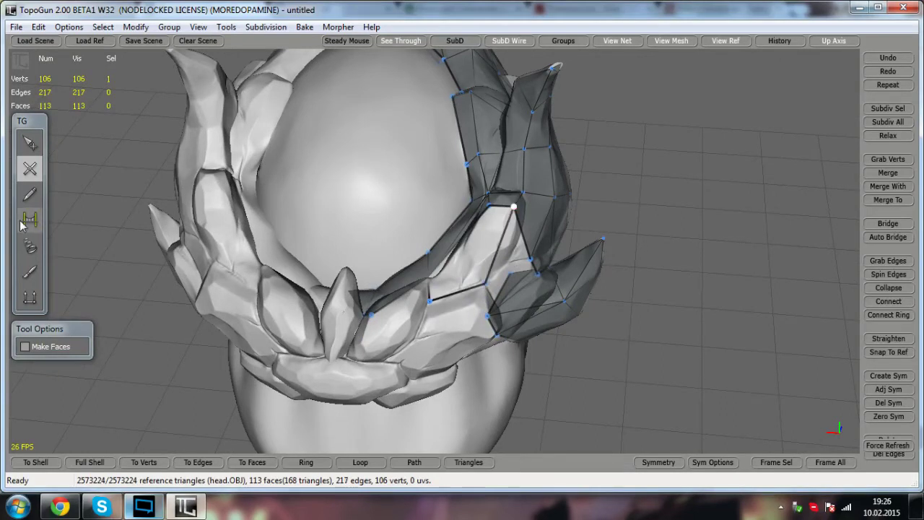
- Bridge the front rock plate's new edges to the crown border and horn base to fill the plate with faces
{"action": "left_click", "coordinate": [29, 221]}
{"action": "left_click_drag", "start_coordinate": [288, 238], "coordinate": [306, 239], "text": "alt"}
{"action": "left_click_drag", "start_coordinate": [462, 271], "coordinate": [492, 267], "text": "alt"}
{"action": "left_click", "coordinate": [499, 264]}
{"action": "left_click_drag", "start_coordinate": [406, 302], "coordinate": [371, 253], "text": "alt"}
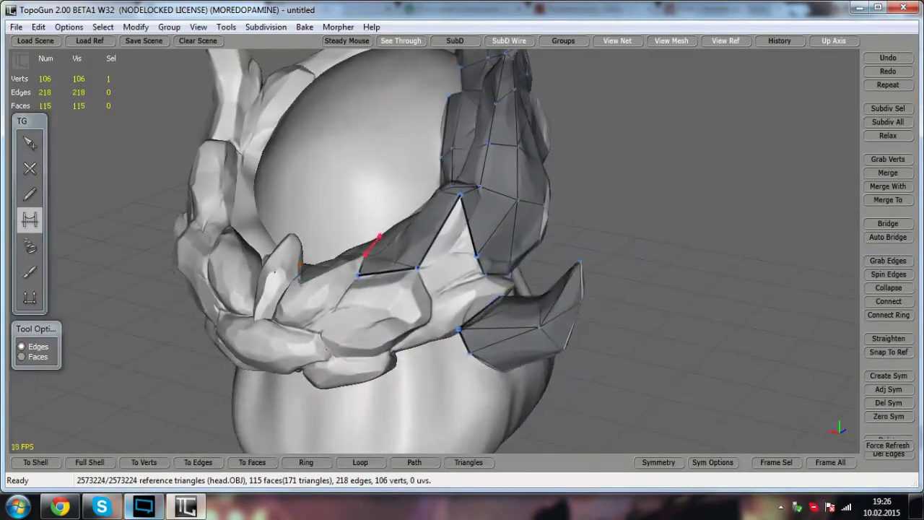
{"action": "left_click", "coordinate": [447, 256]}
- Add a vertex below the rock plate's lower border and connect it as a four-sided face beside the horn's base
{"action": "left_click", "coordinate": [32, 169]}
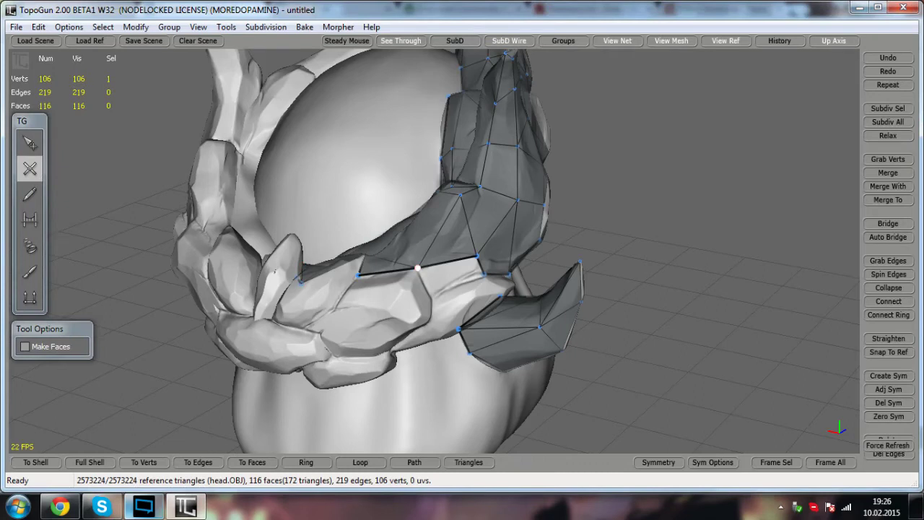
{"action": "left_click_drag", "start_coordinate": [484, 274], "coordinate": [514, 255], "text": "alt"}
{"action": "scroll", "coordinate": [397, 267], "scroll_direction": "down", "scroll_amount": 4}
- Merge the two neighbouring vertices at the top of the front rock plate into one
{"action": "key", "text": "q"}
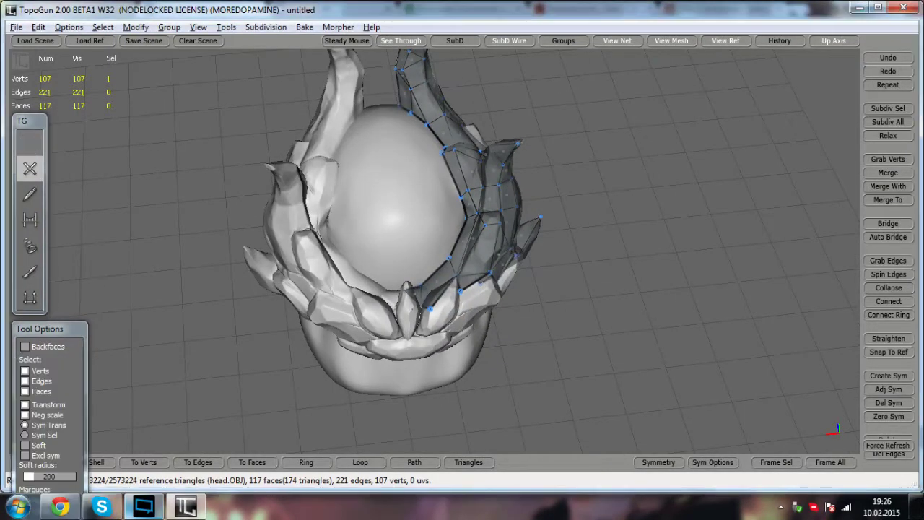
{"action": "scroll", "coordinate": [404, 332], "scroll_direction": "up", "scroll_amount": 3}
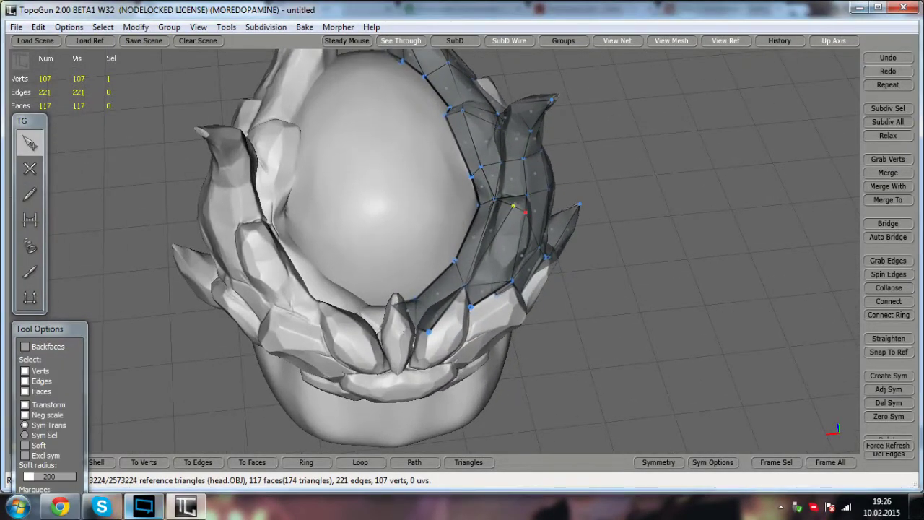
{"action": "left_click_drag", "start_coordinate": [513, 206], "coordinate": [433, 195], "text": "alt"}
{"action": "scroll", "coordinate": [462, 231], "scroll_direction": "down", "scroll_amount": 1}
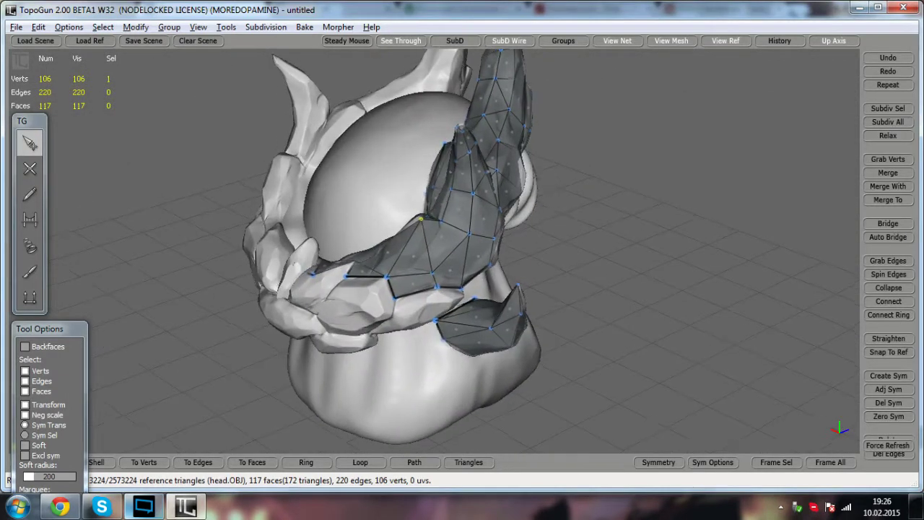
- Add two vertices along the seam between the front rocks and close them to the crown border as a four-sided face
{"action": "middle_click_drag", "start_coordinate": [433, 195], "coordinate": [463, 194], "text": "alt"}
{"action": "left_click_drag", "start_coordinate": [321, 262], "coordinate": [474, 269], "text": "alt"}
{"action": "scroll", "coordinate": [361, 261], "scroll_direction": "up", "scroll_amount": 2}
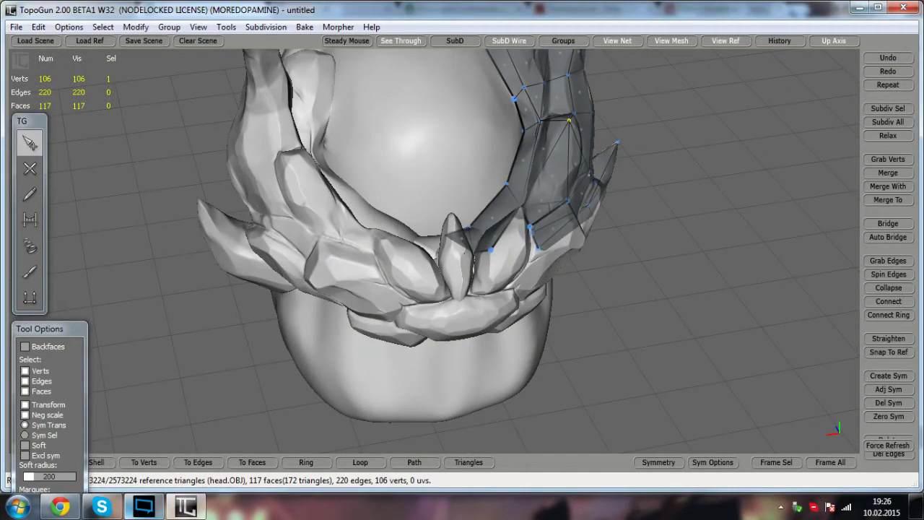
{"action": "left_click_drag", "start_coordinate": [473, 269], "coordinate": [229, 187], "text": "alt"}
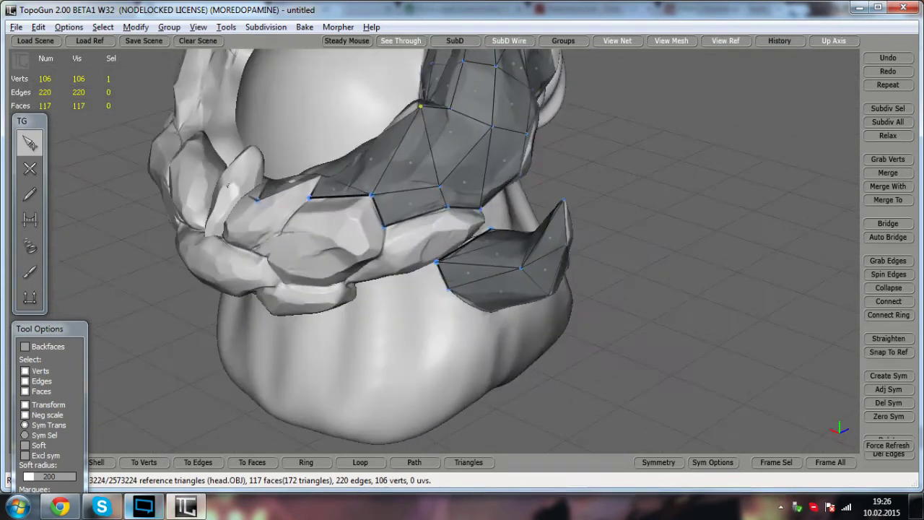
{"action": "left_click", "coordinate": [31, 175]}
{"action": "left_click", "coordinate": [348, 216]}
{"action": "left_click_drag", "start_coordinate": [349, 216], "coordinate": [462, 177], "text": "alt"}
{"action": "left_click", "coordinate": [467, 173]}
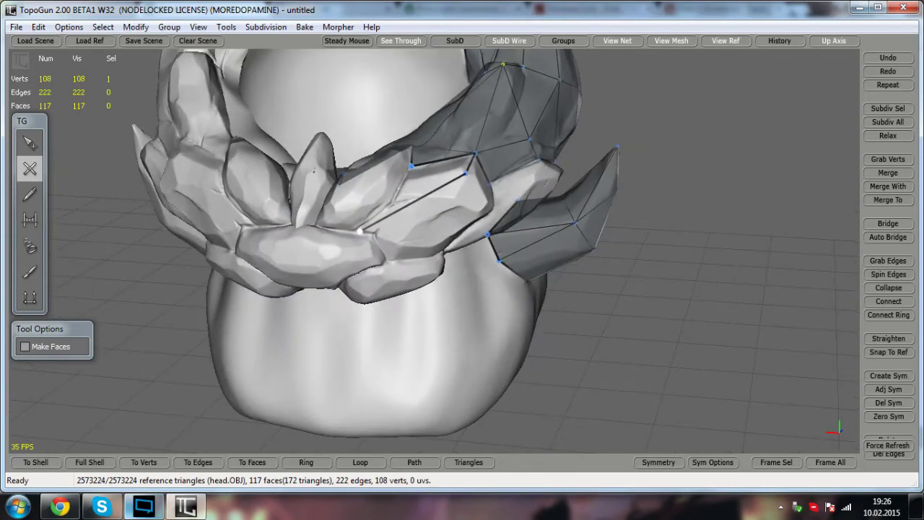
{"action": "left_click", "coordinate": [411, 167]}
- Move the new face's upper front vertex along the edge of the front rock to fit the seam
{"action": "left_click_drag", "start_coordinate": [409, 166], "coordinate": [421, 240], "text": "alt"}
{"action": "left_click_drag", "start_coordinate": [333, 252], "coordinate": [271, 218], "text": "alt"}
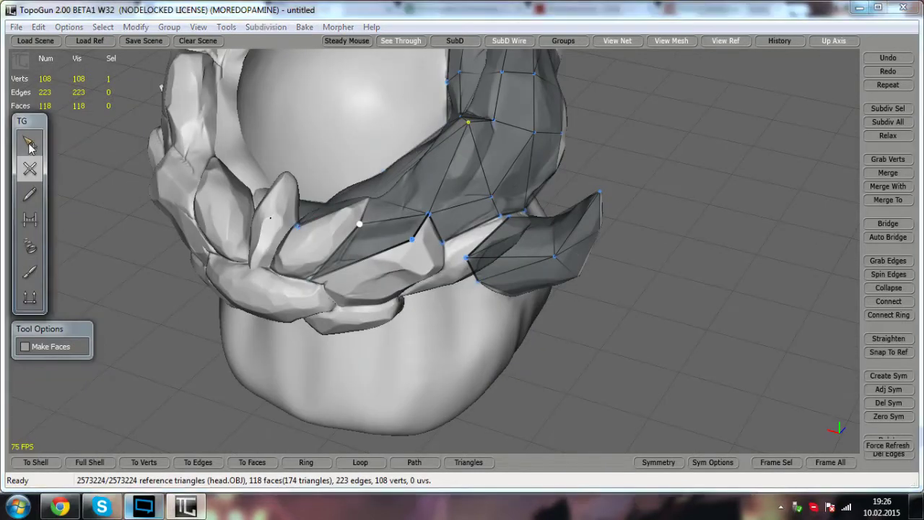
{"action": "left_click", "coordinate": [31, 147]}
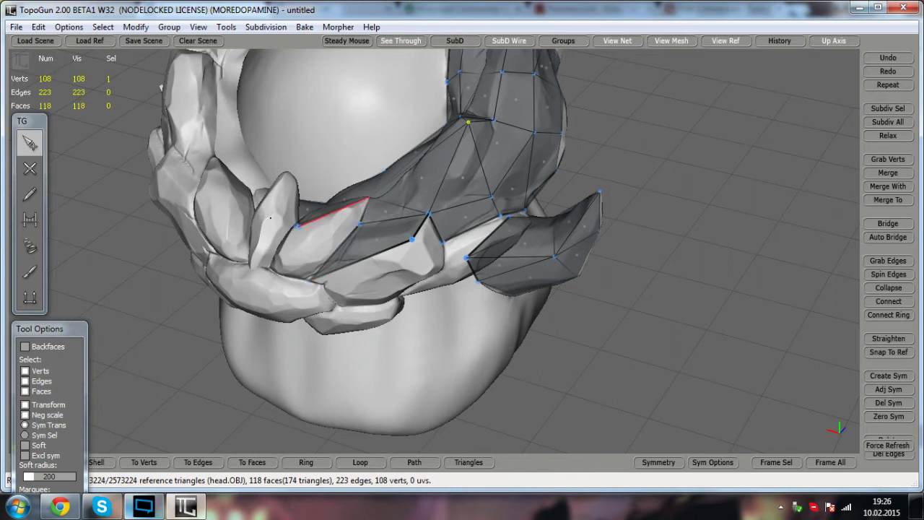
{"action": "left_click_drag", "start_coordinate": [358, 226], "coordinate": [404, 238]}
{"action": "key", "text": "w"}
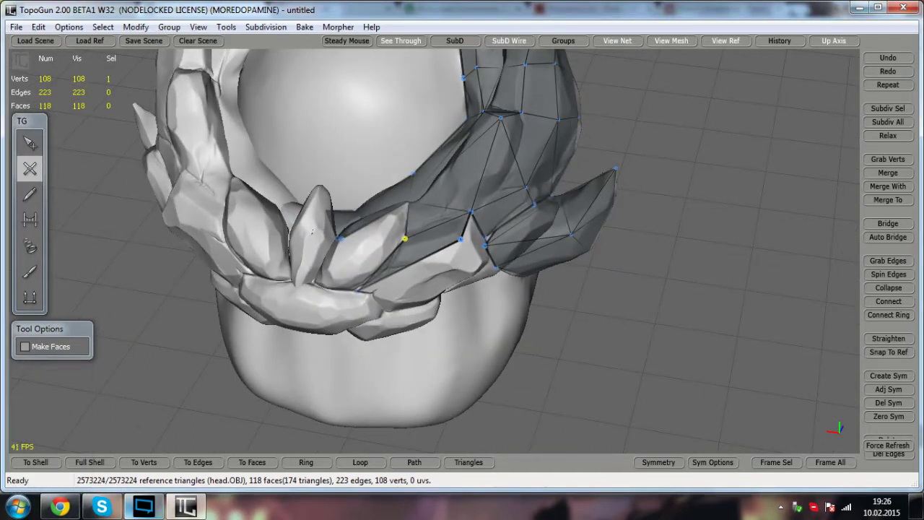
- Close the face beside the front scale and add a small quad at the upper corner of the unmeshed side scale
{"action": "left_click_drag", "start_coordinate": [460, 239], "coordinate": [312, 232], "text": "alt"}
{"action": "left_click", "coordinate": [31, 144]}
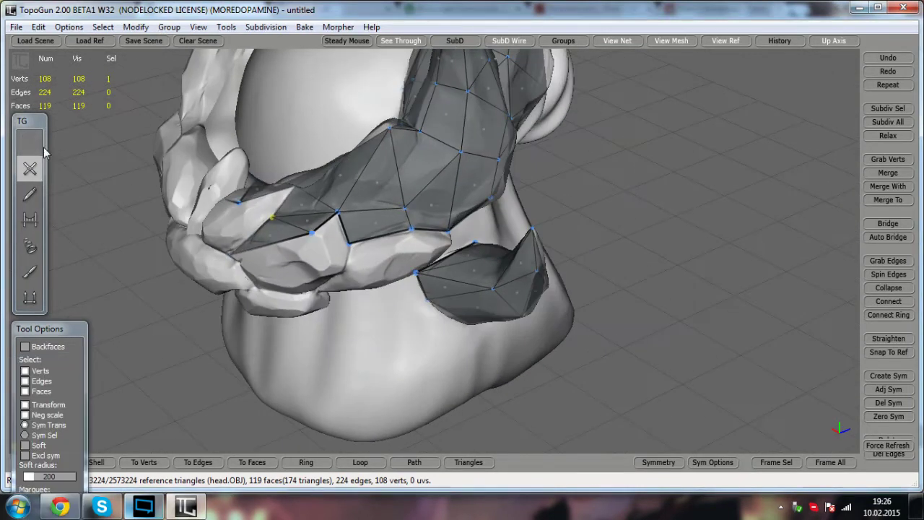
{"action": "key", "text": "w"}
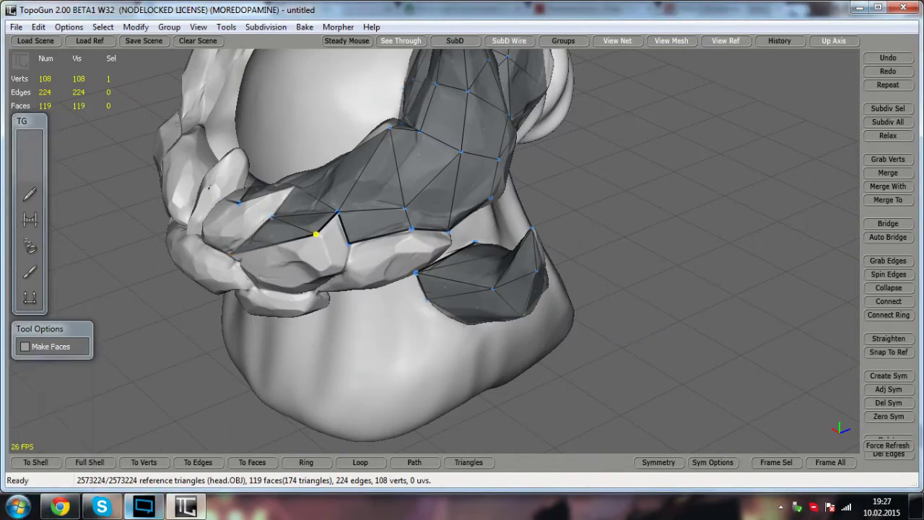
{"action": "left_click_drag", "start_coordinate": [315, 234], "coordinate": [254, 192], "text": "alt"}
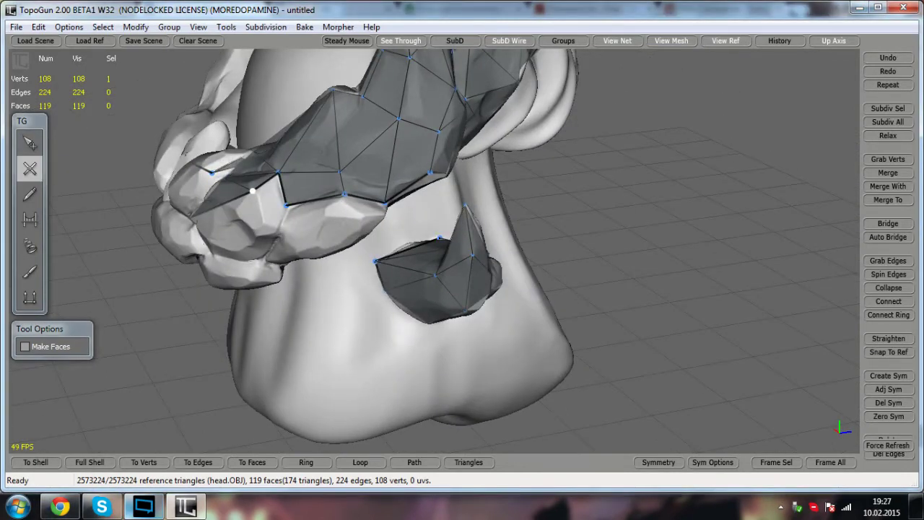
{"action": "left_click", "coordinate": [287, 205]}
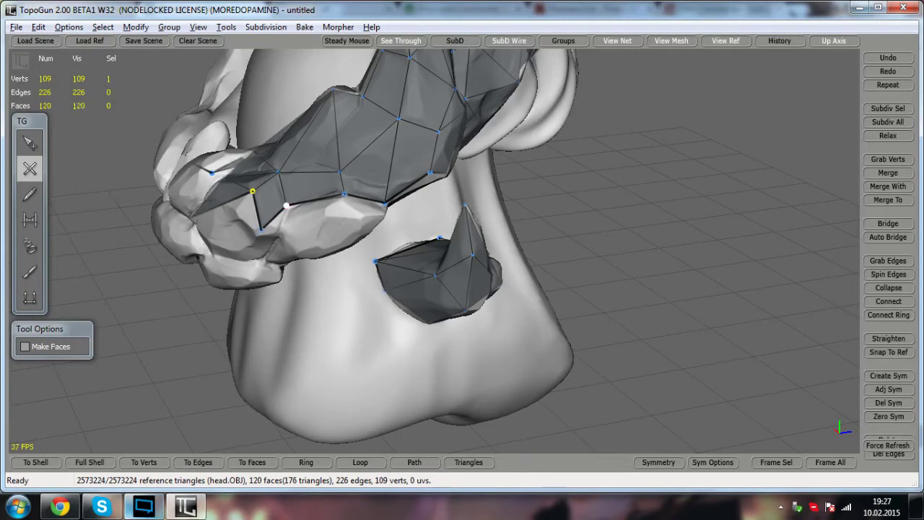
{"action": "left_click_drag", "start_coordinate": [286, 205], "coordinate": [329, 124], "text": "alt"}
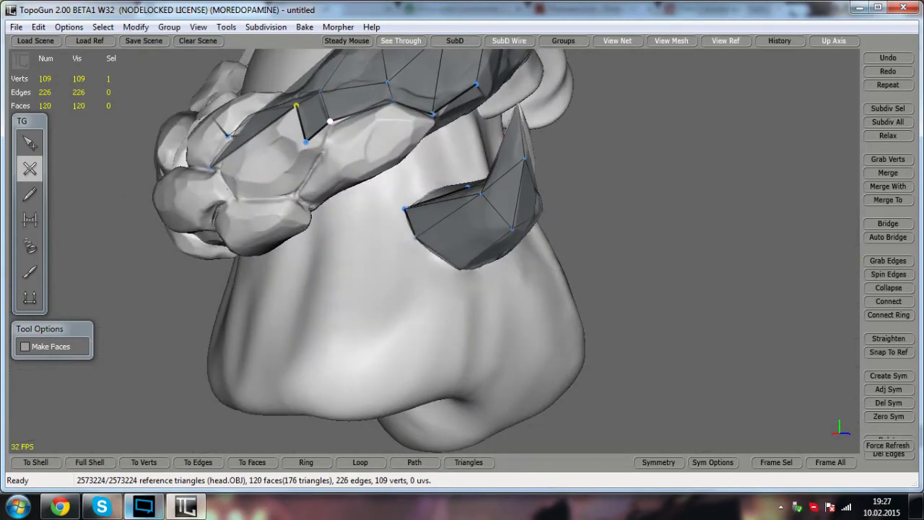
- Place connected vertices down the seam between the side scales and around the lower rear scale's outer edge
{"action": "left_click", "coordinate": [296, 195]}
{"action": "left_click_drag", "start_coordinate": [296, 196], "coordinate": [267, 130], "text": "alt"}
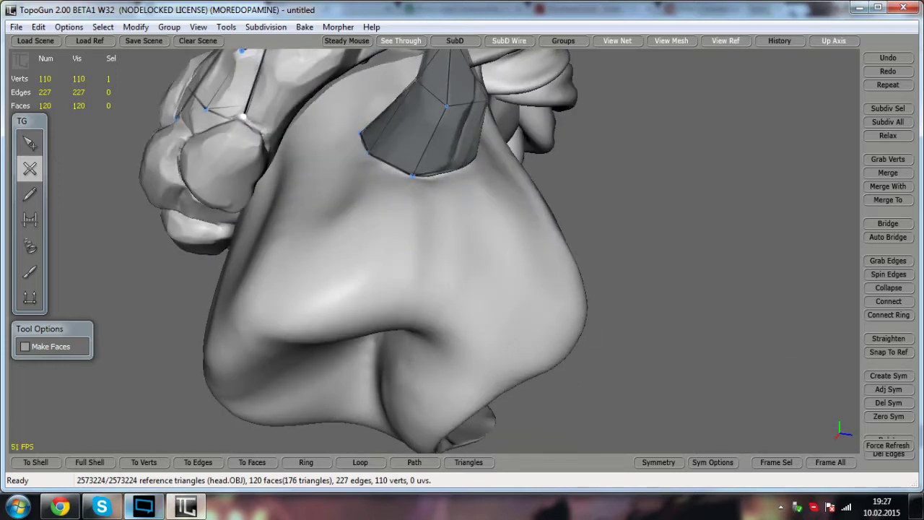
{"action": "left_click", "coordinate": [268, 135]}
{"action": "middle_click_drag", "start_coordinate": [267, 135], "coordinate": [212, 265], "text": "alt"}
{"action": "left_click_drag", "start_coordinate": [213, 265], "coordinate": [202, 265], "text": "alt"}
{"action": "left_click", "coordinate": [210, 266]}
{"action": "left_click_drag", "start_coordinate": [265, 197], "coordinate": [280, 228], "text": "alt"}
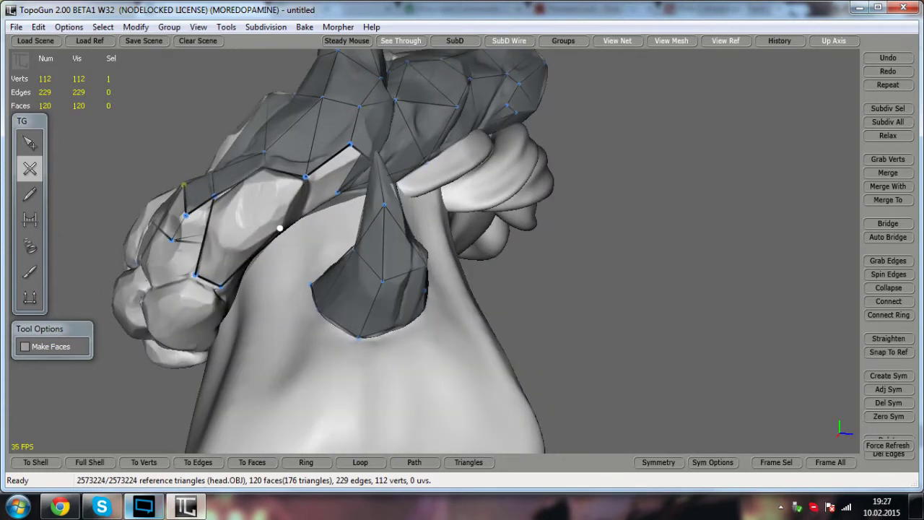
- Connect new vertices at the upper rear of the side scale to the existing mesh to form the first faces there
{"action": "left_click", "coordinate": [305, 177]}
{"action": "left_click_drag", "start_coordinate": [305, 177], "coordinate": [222, 175], "text": "alt"}
{"action": "left_click", "coordinate": [208, 228]}
{"action": "left_click_drag", "start_coordinate": [207, 228], "coordinate": [210, 204], "text": "alt"}
{"action": "left_click", "coordinate": [241, 199]}
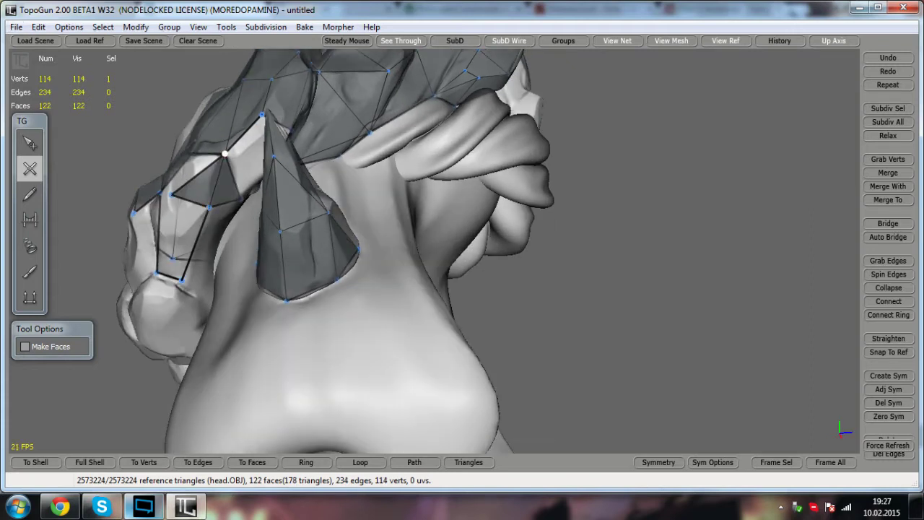
{"action": "right_click_drag", "start_coordinate": [241, 199], "coordinate": [269, 188]}
- Bridge the open edges around the upper rear of the side scale to fill the gaps with faces
{"action": "left_click", "coordinate": [30, 219]}
{"action": "left_click_drag", "start_coordinate": [249, 224], "coordinate": [318, 206], "text": "alt"}
{"action": "left_click", "coordinate": [259, 164]}
{"action": "left_click", "coordinate": [297, 162]}
{"action": "left_click", "coordinate": [324, 208]}
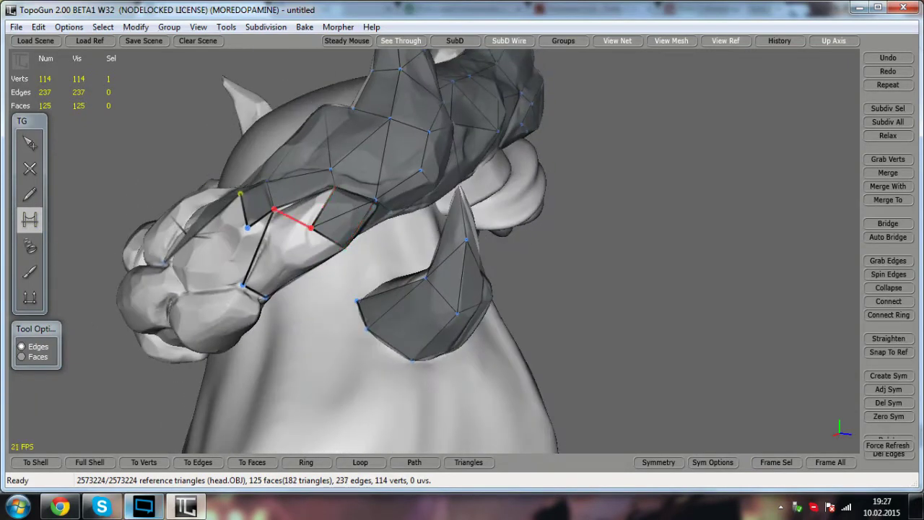
{"action": "left_click", "coordinate": [292, 220]}
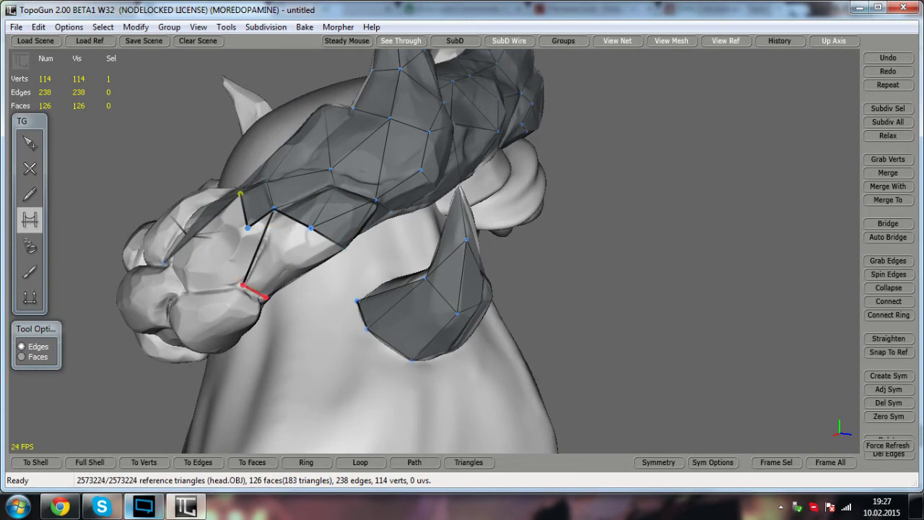
- Fill the rest of the rear side scale with faces by connecting its upper vertices to its lower edge
{"action": "left_click_drag", "start_coordinate": [255, 291], "coordinate": [235, 216], "text": "alt"}
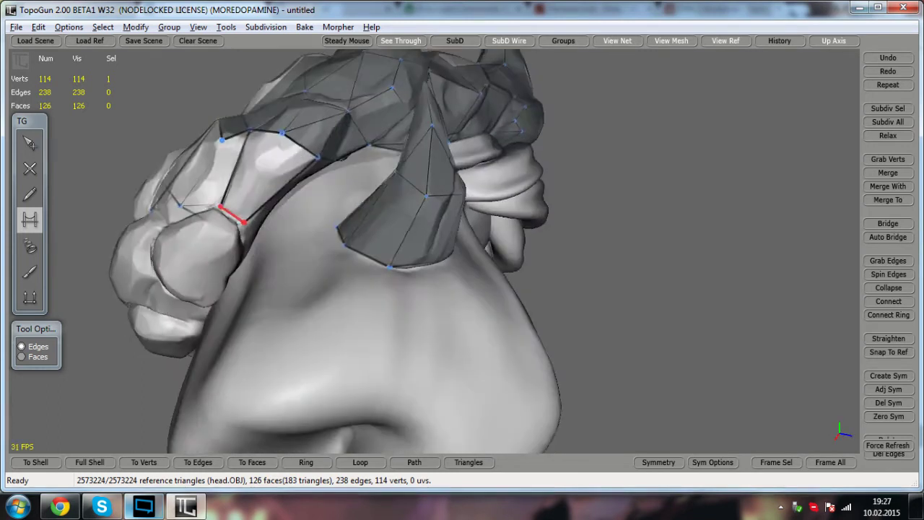
{"action": "left_click", "coordinate": [36, 173]}
{"action": "left_click", "coordinate": [281, 133]}
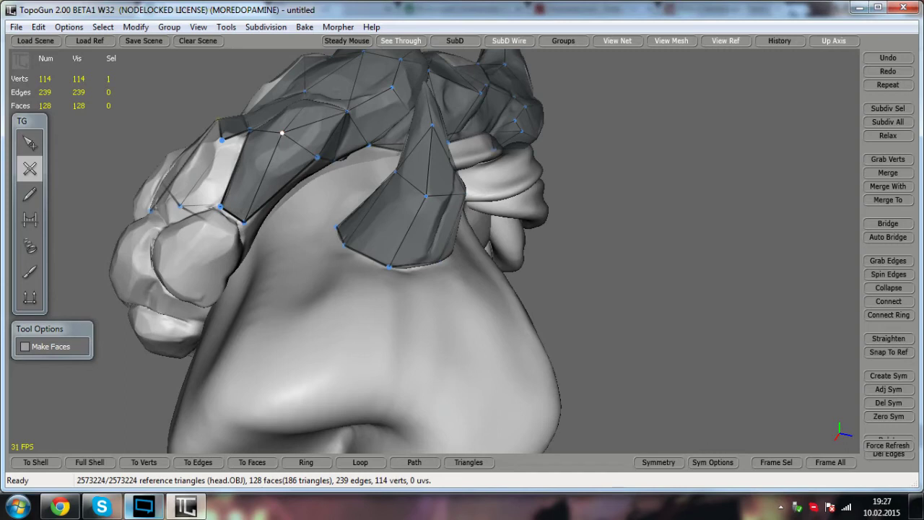
{"action": "left_click_drag", "start_coordinate": [282, 133], "coordinate": [335, 170], "text": "alt"}
{"action": "left_click", "coordinate": [282, 232]}
{"action": "left_click_drag", "start_coordinate": [282, 232], "coordinate": [336, 270], "text": "alt"}
{"action": "left_click", "coordinate": [350, 220]}
- Add a vertex at the lower front corner of the large cheek scale, connect it, and bridge across to fill the scale
{"action": "scroll", "coordinate": [350, 220], "scroll_direction": "down", "scroll_amount": 3}
{"action": "left_click_drag", "start_coordinate": [350, 220], "coordinate": [396, 434], "text": "alt"}
{"action": "scroll", "coordinate": [301, 292], "scroll_direction": "down", "scroll_amount": 1}
{"action": "scroll", "coordinate": [243, 214], "scroll_direction": "up", "scroll_amount": 2}
{"action": "left_click", "coordinate": [30, 144]}
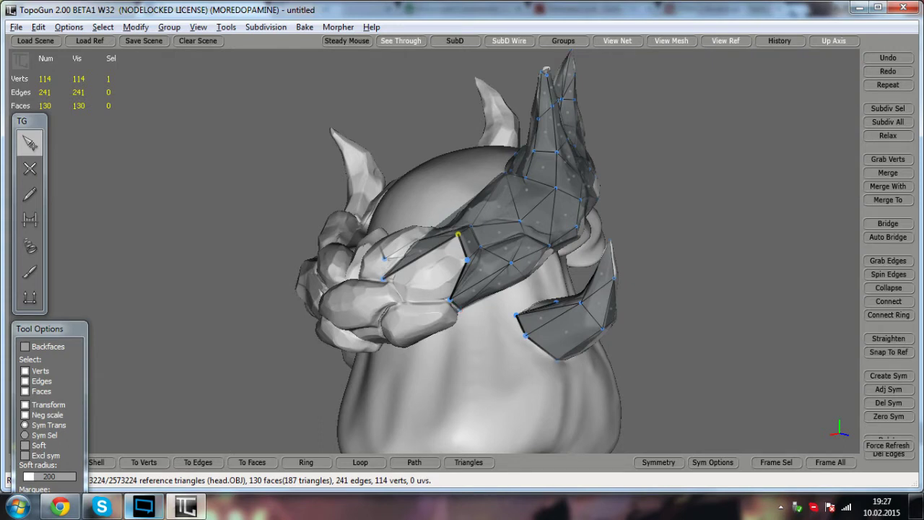
{"action": "scroll", "coordinate": [434, 253], "scroll_direction": "up", "scroll_amount": 2}
{"action": "left_click", "coordinate": [30, 168]}
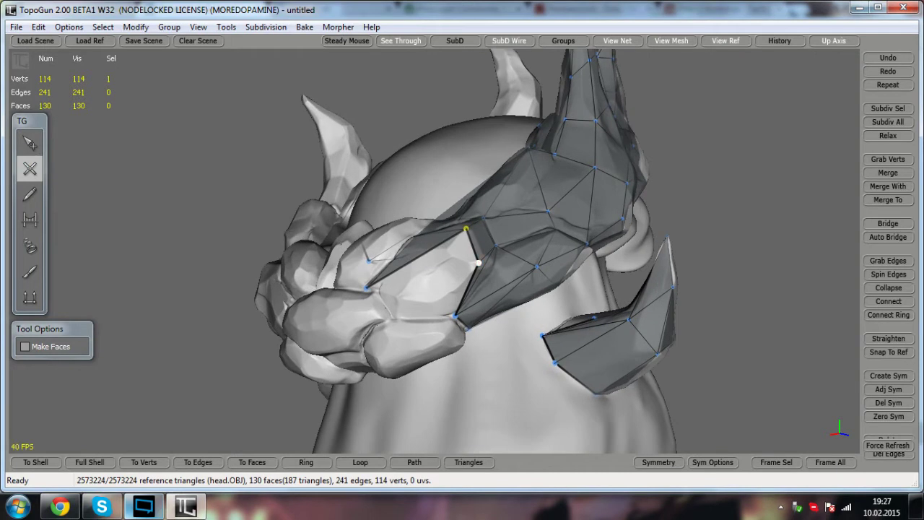
{"action": "left_click_drag", "start_coordinate": [478, 262], "coordinate": [543, 277], "text": "alt"}
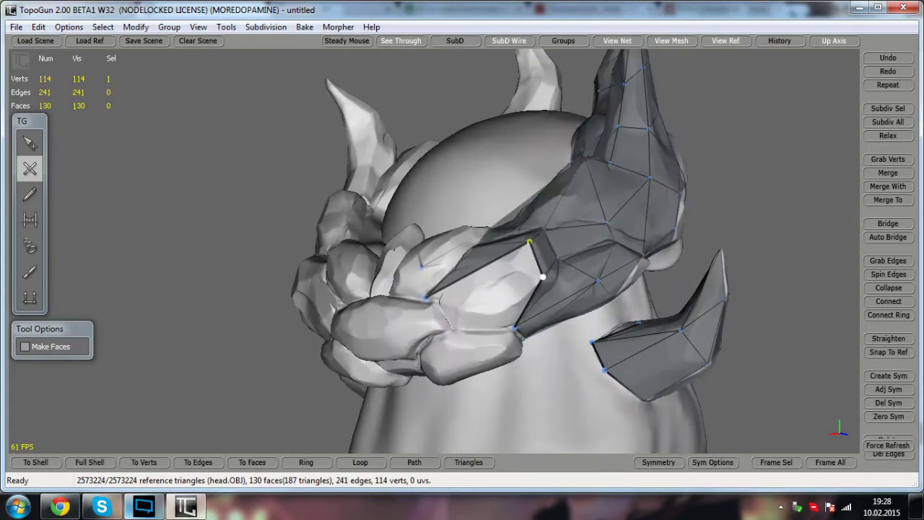
{"action": "left_click", "coordinate": [449, 326]}
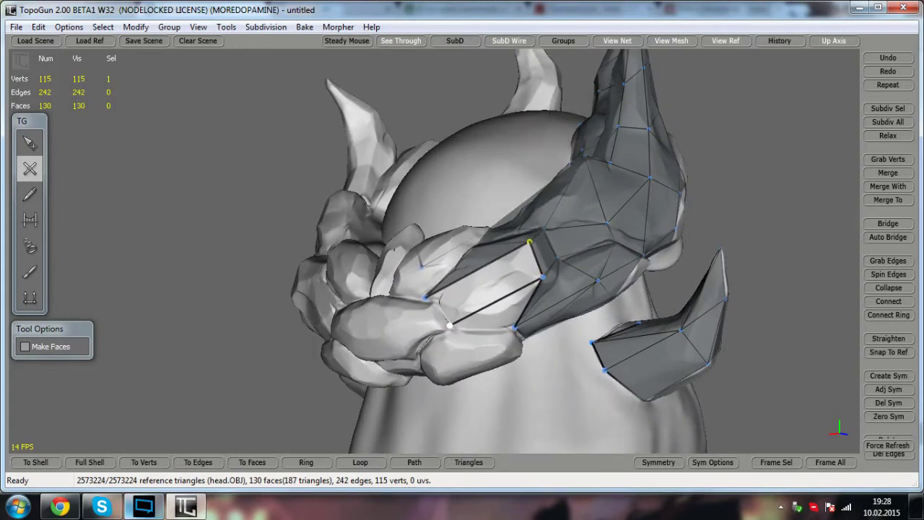
{"action": "left_click", "coordinate": [425, 298]}
{"action": "left_click", "coordinate": [33, 224]}
{"action": "left_click", "coordinate": [495, 312]}
- Bridge the open edges around the front scale beside the central spike to add two faces
{"action": "left_click_drag", "start_coordinate": [495, 312], "coordinate": [592, 332], "text": "alt"}
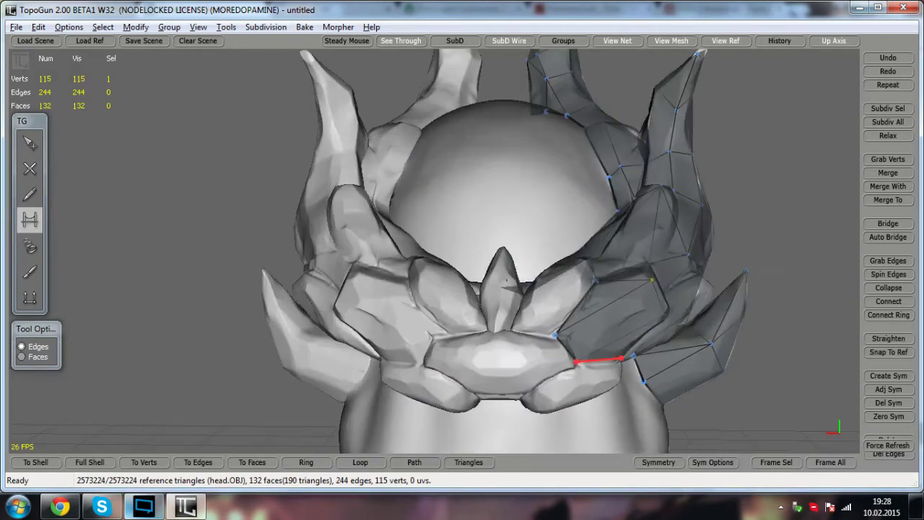
{"action": "middle_click_drag", "start_coordinate": [592, 333], "coordinate": [440, 224], "text": "alt"}
{"action": "left_click_drag", "start_coordinate": [440, 223], "coordinate": [439, 292], "text": "alt"}
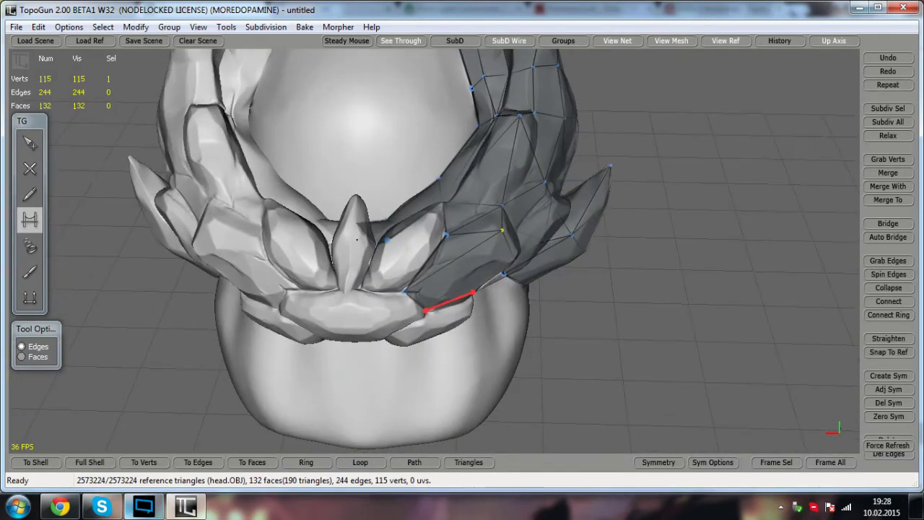
{"action": "left_click", "coordinate": [34, 176]}
{"action": "left_click_drag", "start_coordinate": [433, 245], "coordinate": [444, 293], "text": "alt"}
{"action": "left_click_drag", "start_coordinate": [369, 275], "coordinate": [327, 266], "text": "alt"}
{"action": "left_click", "coordinate": [32, 222]}
{"action": "left_click", "coordinate": [401, 258]}
{"action": "left_click_drag", "start_coordinate": [386, 285], "coordinate": [419, 228], "text": "alt"}
{"action": "left_click", "coordinate": [386, 237]}
- Add a vertex at the base of the central spike and connect it to the adjacent scale's lower corner to close the face
{"action": "left_click", "coordinate": [23, 178]}
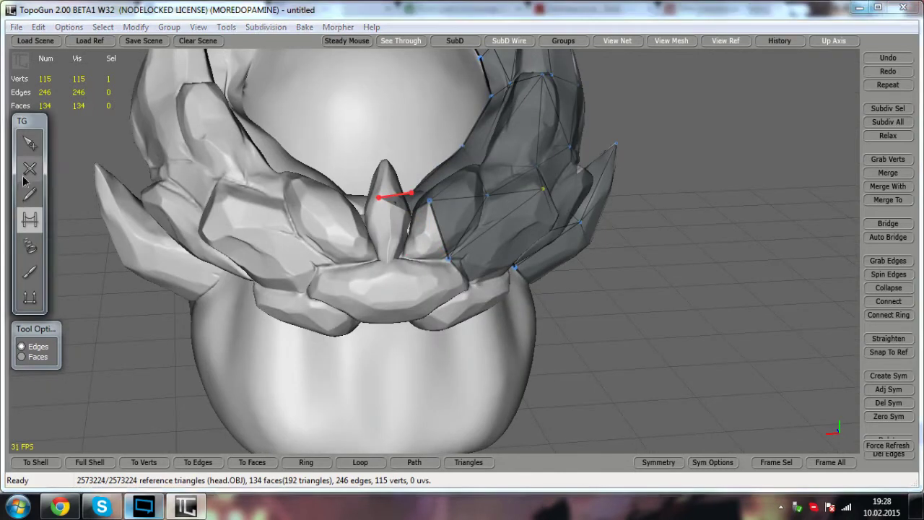
{"action": "left_click", "coordinate": [29, 168]}
{"action": "left_click", "coordinate": [386, 258]}
{"action": "left_click", "coordinate": [448, 258]}
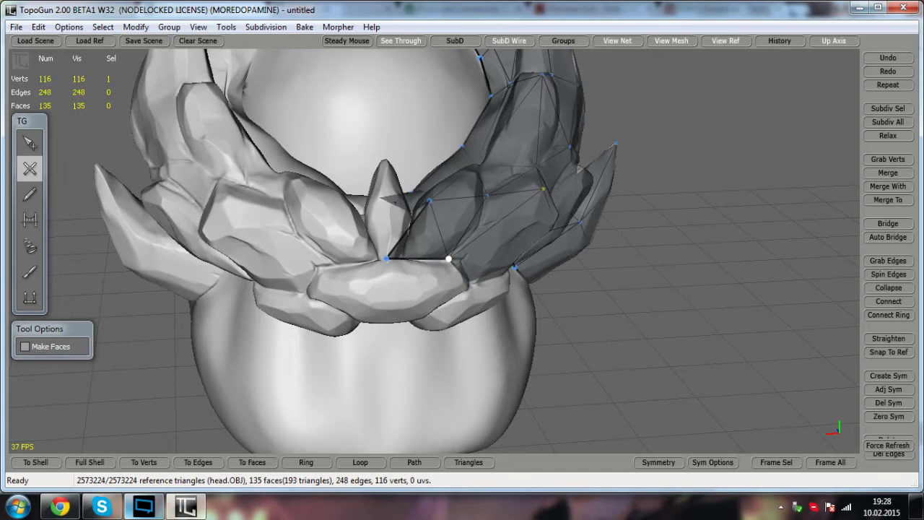
{"action": "left_click", "coordinate": [29, 143]}
{"action": "left_click", "coordinate": [30, 168]}
- Place vertices up the front and tip of the central spike and bridge its half to the neighbouring mesh
{"action": "left_click_drag", "start_coordinate": [325, 238], "coordinate": [289, 318], "text": "alt"}
{"action": "middle_click_drag", "start_coordinate": [356, 293], "coordinate": [346, 291]}
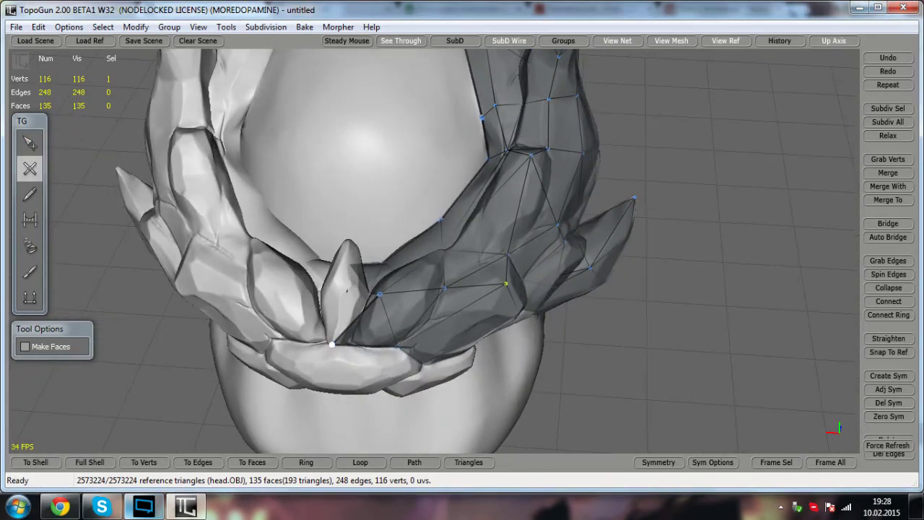
{"action": "left_click", "coordinate": [336, 290]}
{"action": "left_click_drag", "start_coordinate": [336, 289], "coordinate": [336, 339], "text": "alt"}
{"action": "middle_click_drag", "start_coordinate": [335, 349], "coordinate": [376, 372]}
{"action": "left_click", "coordinate": [380, 329]}
{"action": "left_click_drag", "start_coordinate": [379, 329], "coordinate": [222, 297], "text": "alt"}
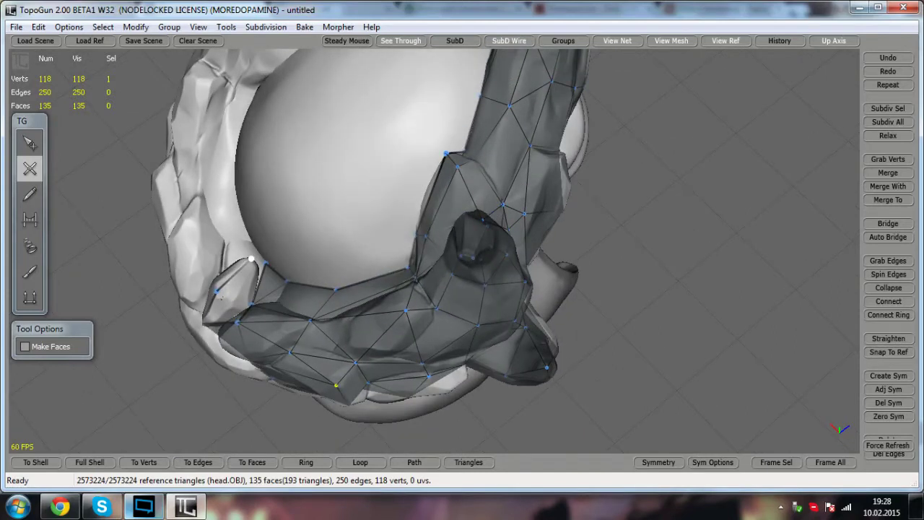
{"action": "left_click", "coordinate": [251, 305]}
{"action": "left_click_drag", "start_coordinate": [251, 304], "coordinate": [270, 277], "text": "alt"}
{"action": "left_click", "coordinate": [30, 222]}
- Move the central spike's vertices, including the one at its base, onto the middle line of the head
{"action": "left_click", "coordinate": [32, 143]}
{"action": "scroll", "coordinate": [238, 245], "scroll_direction": "up", "scroll_amount": 2}
{"action": "left_click_drag", "start_coordinate": [210, 148], "coordinate": [249, 177], "text": "alt"}
{"action": "left_click", "coordinate": [218, 194]}
{"action": "left_click_drag", "start_coordinate": [208, 258], "coordinate": [353, 244]}
{"action": "scroll", "coordinate": [347, 263], "scroll_direction": "down", "scroll_amount": 1}
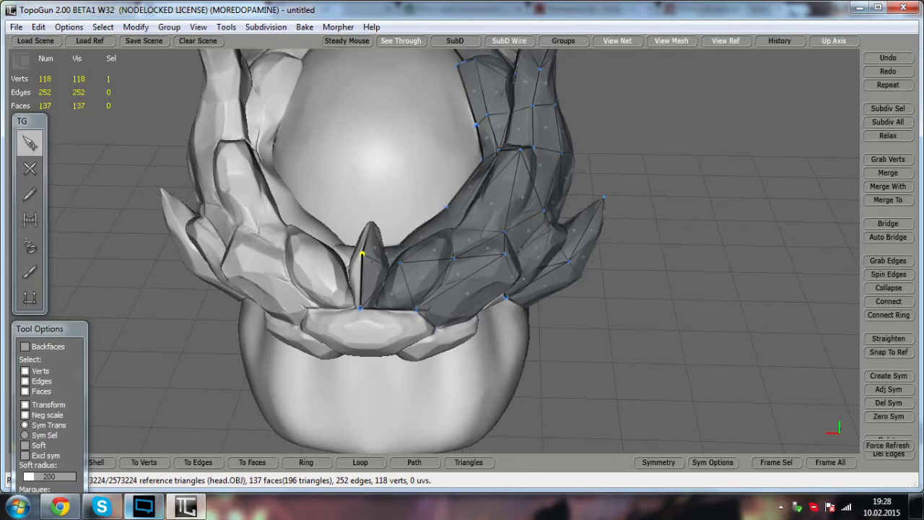
{"action": "left_click_drag", "start_coordinate": [354, 244], "coordinate": [391, 209], "text": "alt"}
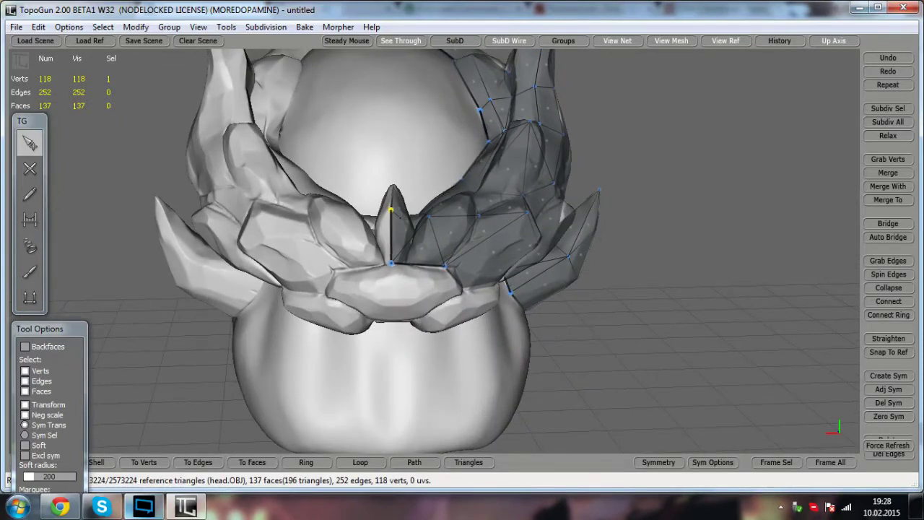
{"action": "left_click", "coordinate": [392, 263]}
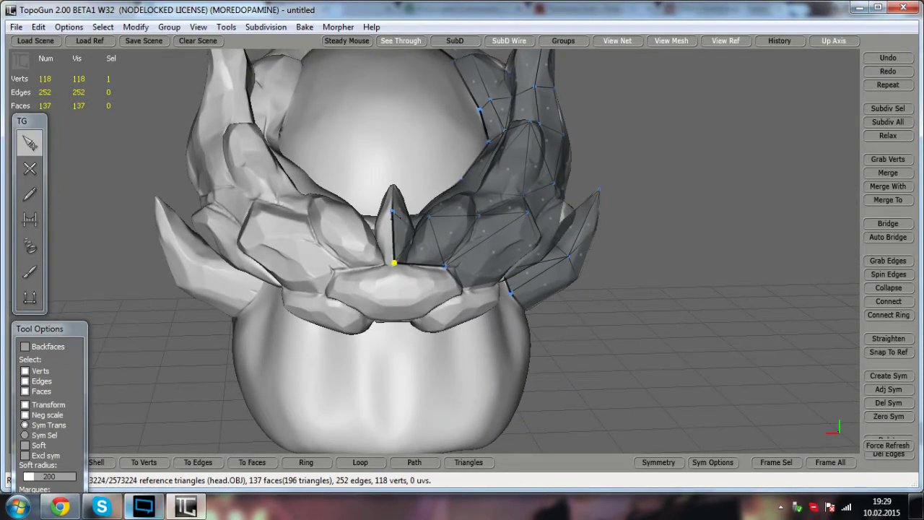
{"action": "left_click_drag", "start_coordinate": [394, 263], "coordinate": [379, 262], "text": "alt"}
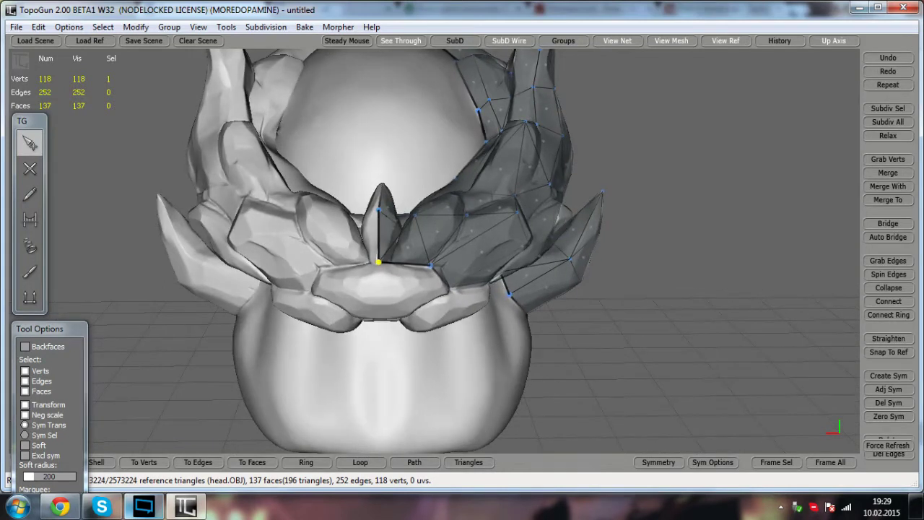
- Add a middle vertex on the central plate below the spike and connect it to the neighbouring scale corners to form two faces
{"action": "left_click", "coordinate": [30, 169]}
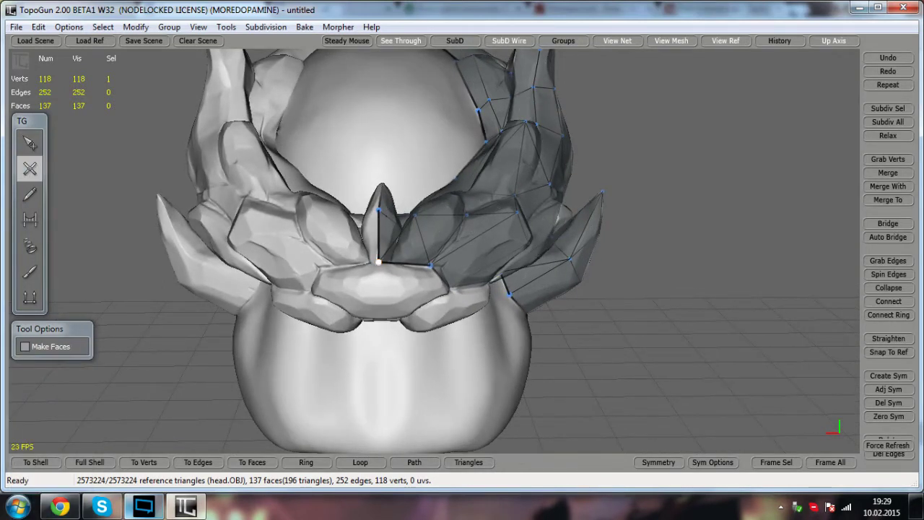
{"action": "left_click_drag", "start_coordinate": [379, 290], "coordinate": [312, 276], "text": "alt"}
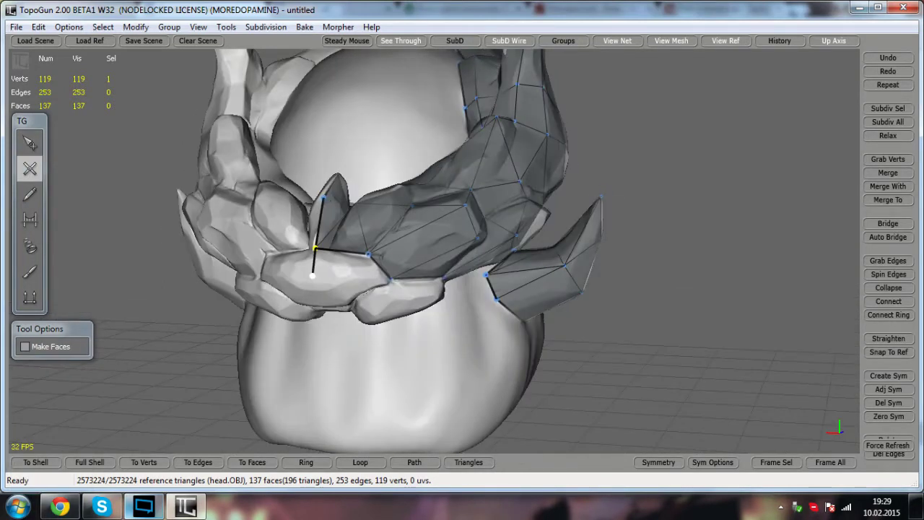
{"action": "left_click", "coordinate": [368, 255]}
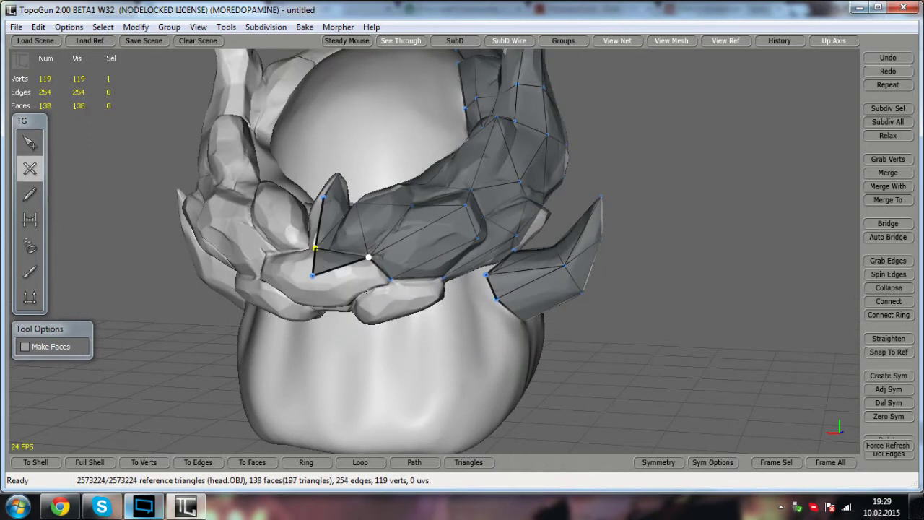
{"action": "left_click", "coordinate": [31, 148]}
{"action": "left_click", "coordinate": [34, 174]}
{"action": "left_click", "coordinate": [390, 278]}
- Add vertices along the central plate's lower edge, close the face up the middle, and align the new middle vertex
{"action": "left_click_drag", "start_coordinate": [389, 279], "coordinate": [451, 169], "text": "alt"}
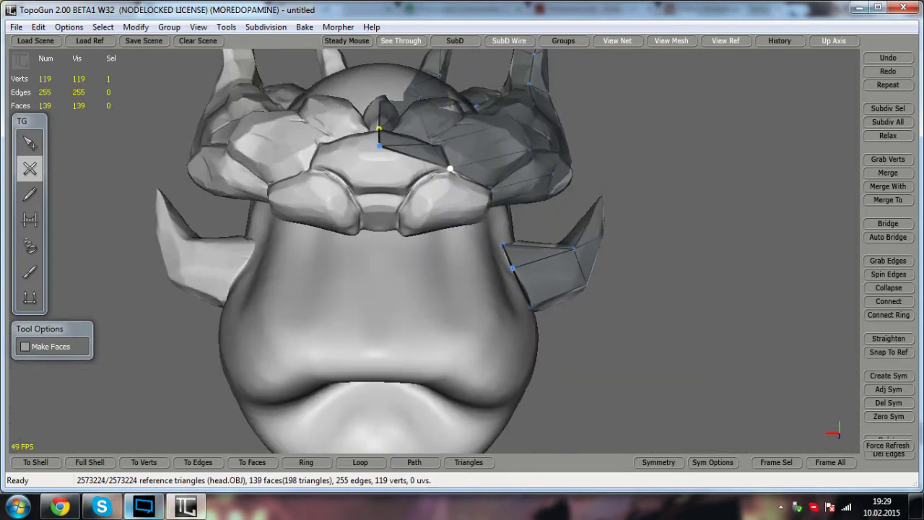
{"action": "left_click", "coordinate": [411, 198]}
{"action": "left_click", "coordinate": [382, 201]}
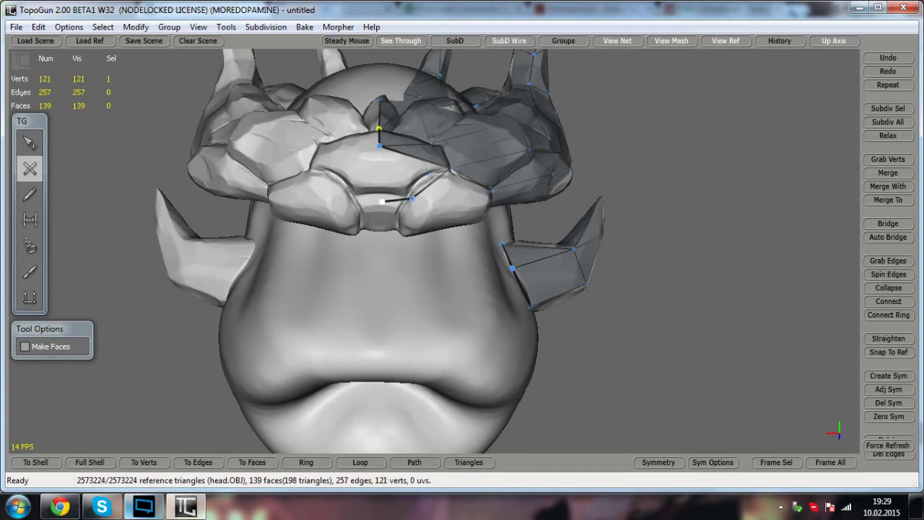
{"action": "left_click", "coordinate": [379, 146]}
{"action": "left_click", "coordinate": [29, 143]}
{"action": "left_click", "coordinate": [397, 200]}
{"action": "left_click_drag", "start_coordinate": [382, 202], "coordinate": [379, 204]}
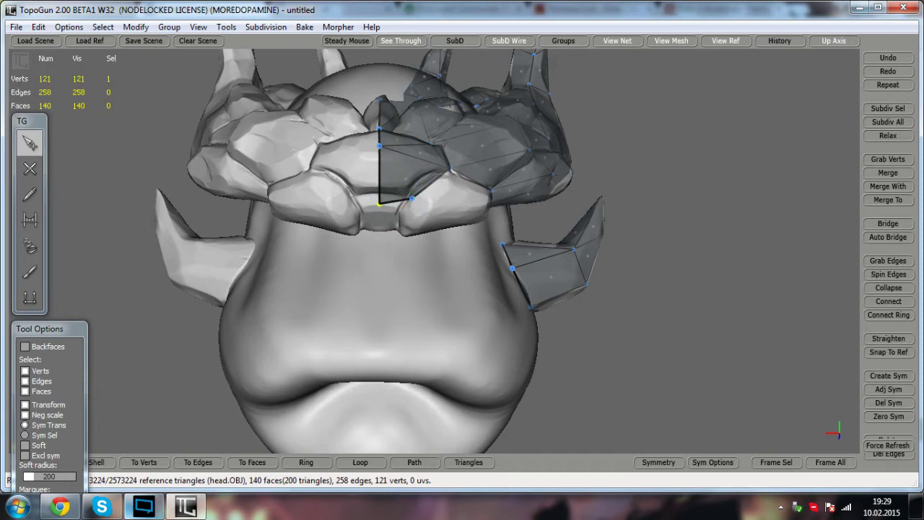
- Split the central plate's lower face with an edge from its middle vertex to the plate's lower outer corner
{"action": "left_click", "coordinate": [30, 170]}
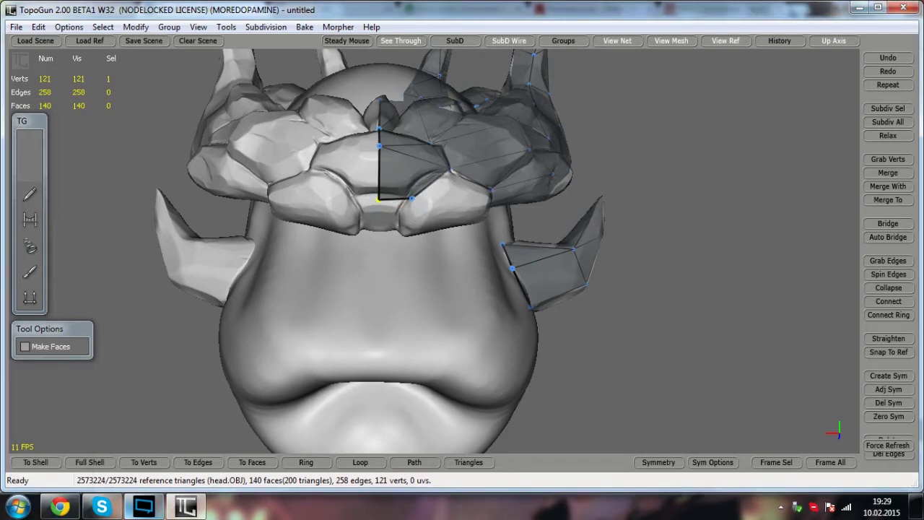
{"action": "left_click", "coordinate": [411, 199]}
{"action": "left_click", "coordinate": [31, 144]}
- Extend the central plate's lower edge with a face reaching down to the armour's bottom rim
{"action": "key", "text": "alt"}
{"action": "left_click_drag", "start_coordinate": [424, 235], "coordinate": [581, 220], "text": "alt"}
{"action": "scroll", "coordinate": [433, 217], "scroll_direction": "down", "scroll_amount": 2}
{"action": "scroll", "coordinate": [433, 231], "scroll_direction": "up", "scroll_amount": 3}
{"action": "left_click_drag", "start_coordinate": [390, 221], "coordinate": [432, 182], "text": "alt"}
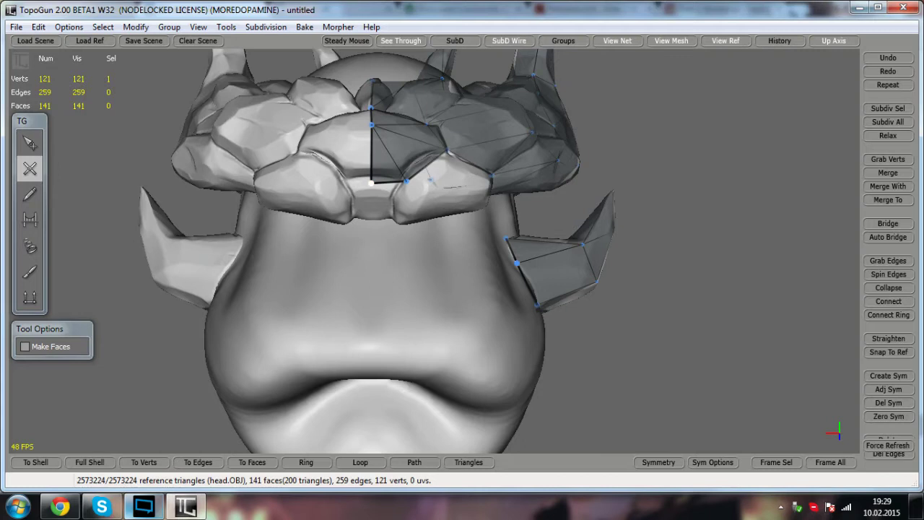
{"action": "left_click_drag", "start_coordinate": [432, 182], "coordinate": [438, 153], "text": "alt"}
{"action": "left_click_drag", "start_coordinate": [376, 187], "coordinate": [395, 170], "text": "alt"}
- Add a middle vertex on the scale beside the central plate and connect it to the scale's upper corner to form a face
{"action": "left_click", "coordinate": [391, 114]}
{"action": "left_click_drag", "start_coordinate": [390, 114], "coordinate": [351, 160], "text": "alt"}
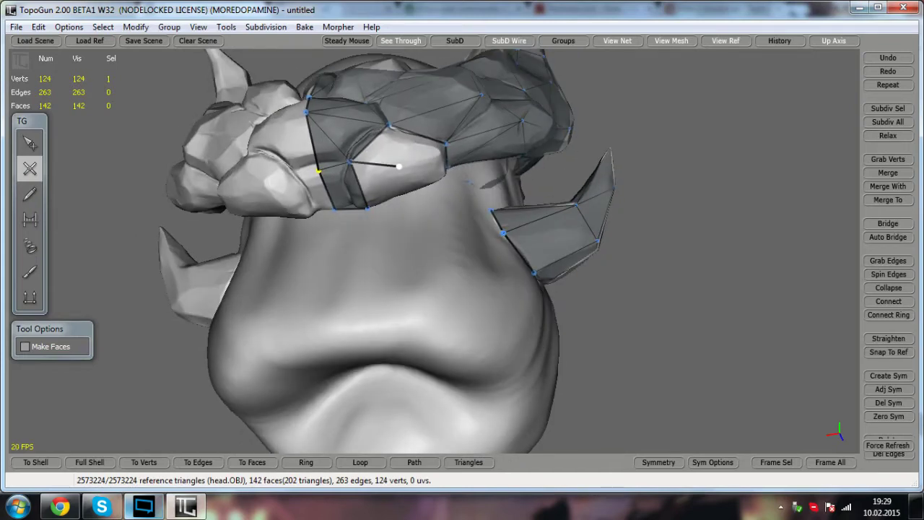
{"action": "left_click", "coordinate": [389, 125]}
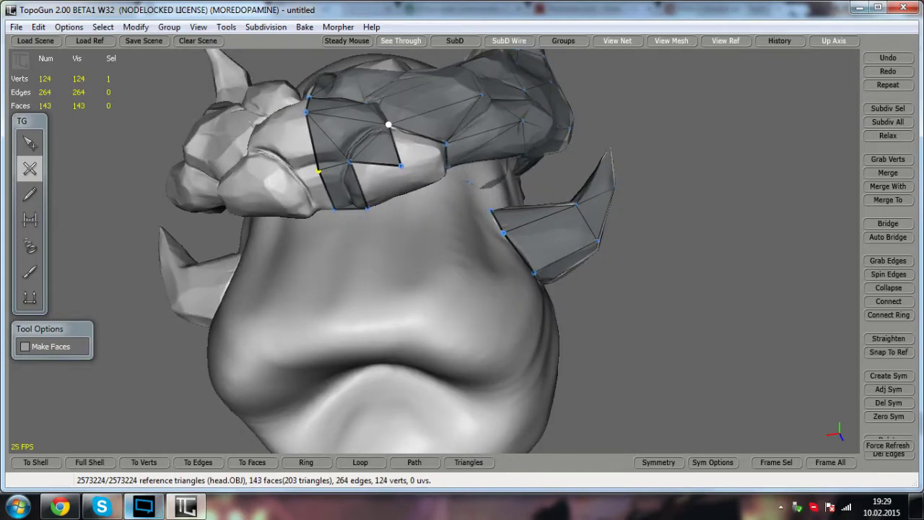
- Bridge the edges around the scale's middle vertex to fill the rest of the scale with faces
{"action": "left_click", "coordinate": [29, 220]}
{"action": "left_click_drag", "start_coordinate": [396, 146], "coordinate": [418, 135]}
{"action": "left_click", "coordinate": [416, 147]}
{"action": "left_click_drag", "start_coordinate": [379, 181], "coordinate": [244, 195], "text": "alt"}
{"action": "left_click", "coordinate": [367, 129]}
{"action": "left_click", "coordinate": [324, 143]}
{"action": "left_click", "coordinate": [249, 233]}
{"action": "left_click_drag", "start_coordinate": [249, 234], "coordinate": [232, 253], "text": "alt"}
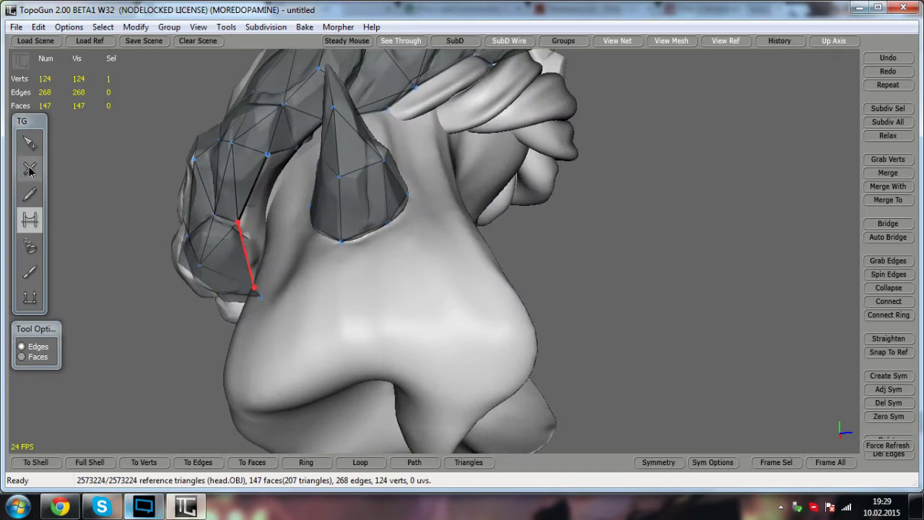
- Add a vertex on the armour's lower rim beside the scale's outer edge and bridge the adjoining gaps with two faces
{"action": "left_click", "coordinate": [30, 169]}
{"action": "left_click_drag", "start_coordinate": [325, 253], "coordinate": [397, 282], "text": "alt"}
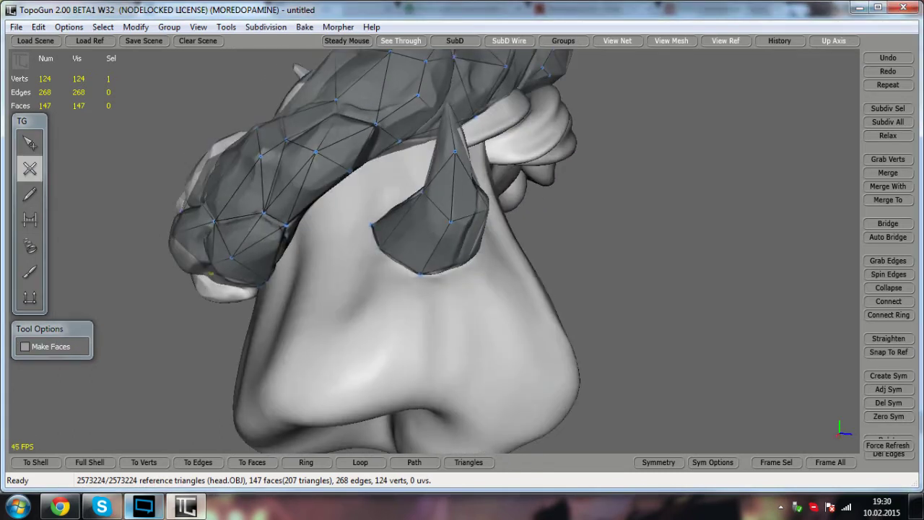
{"action": "mouse_move", "coordinate": [256, 295]}
{"action": "left_mouse_down", "text": "alt"}
{"action": "mouse_move", "coordinate": [174, 284]}
{"action": "mouse_move", "coordinate": [256, 286]}
{"action": "left_mouse_up", "text": "alt"}
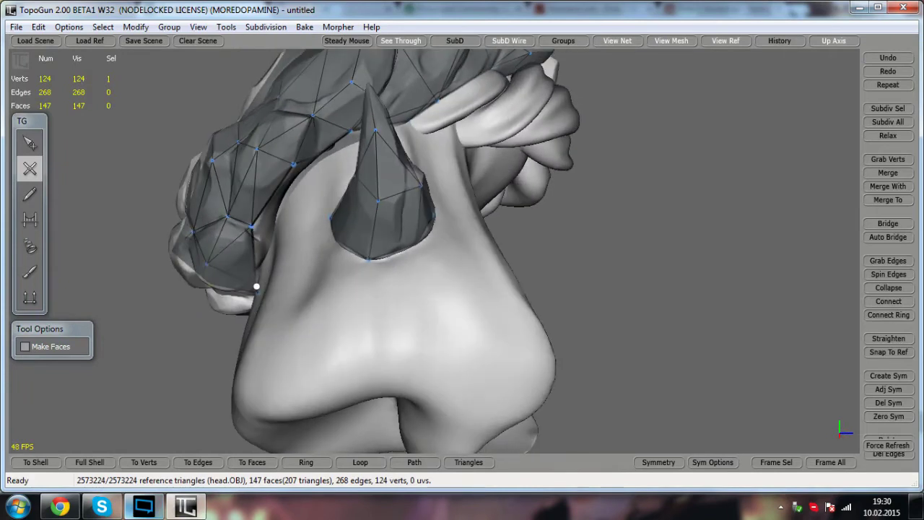
{"action": "left_click_drag", "start_coordinate": [277, 228], "coordinate": [268, 200], "text": "alt"}
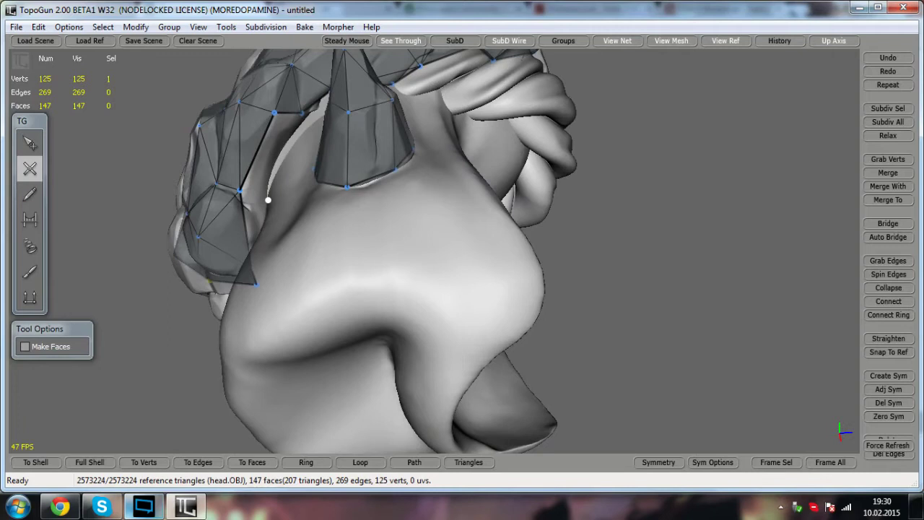
{"action": "mouse_move", "coordinate": [268, 200]}
{"action": "left_mouse_down", "text": "alt"}
{"action": "mouse_move", "coordinate": [287, 193]}
{"action": "mouse_move", "coordinate": [267, 183]}
{"action": "left_mouse_up", "text": "alt"}
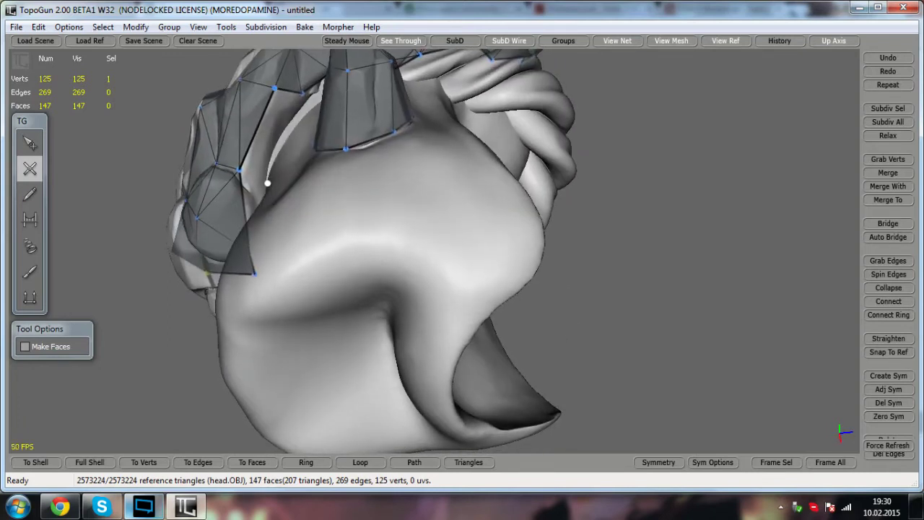
{"action": "left_click", "coordinate": [301, 93]}
{"action": "left_click", "coordinate": [34, 220]}
{"action": "left_click_drag", "start_coordinate": [312, 143], "coordinate": [280, 227]}
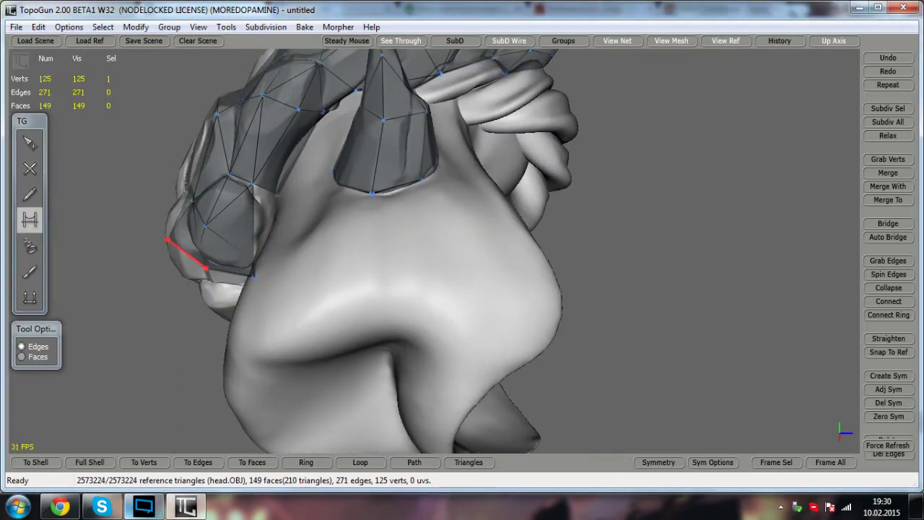
- Delete the edge joining the new rim vertex to the scale's lower corner
{"action": "left_click", "coordinate": [32, 145]}
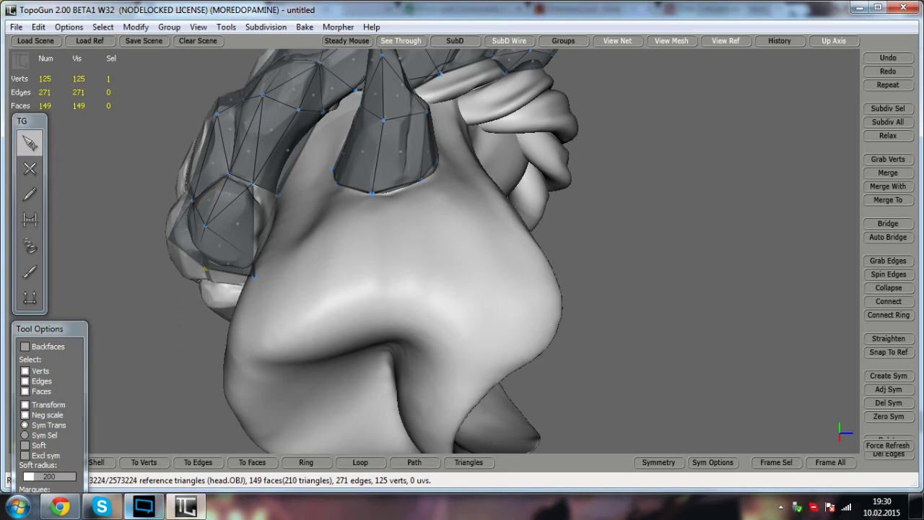
{"action": "left_click_drag", "start_coordinate": [278, 194], "coordinate": [289, 215]}
{"action": "key", "text": "ctrl+z"}
{"action": "left_click_drag", "start_coordinate": [204, 216], "coordinate": [209, 253], "text": "alt"}
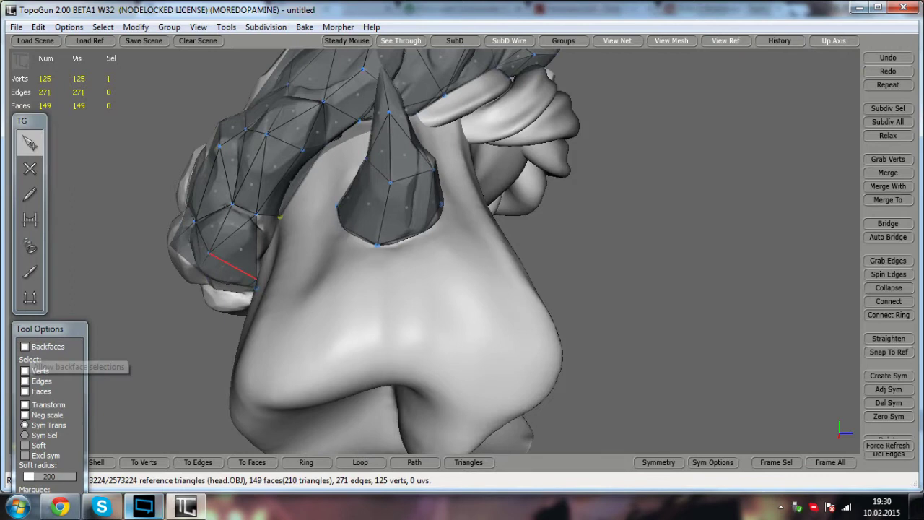
{"action": "left_click", "coordinate": [267, 249]}
{"action": "key", "text": "Delete"}
{"action": "left_click", "coordinate": [39, 169]}
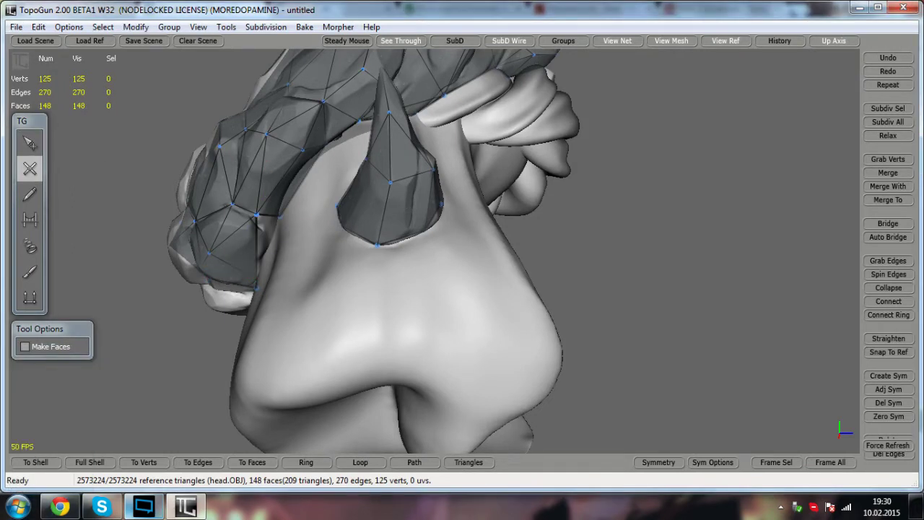
{"action": "left_click_drag", "start_coordinate": [280, 216], "coordinate": [255, 289]}
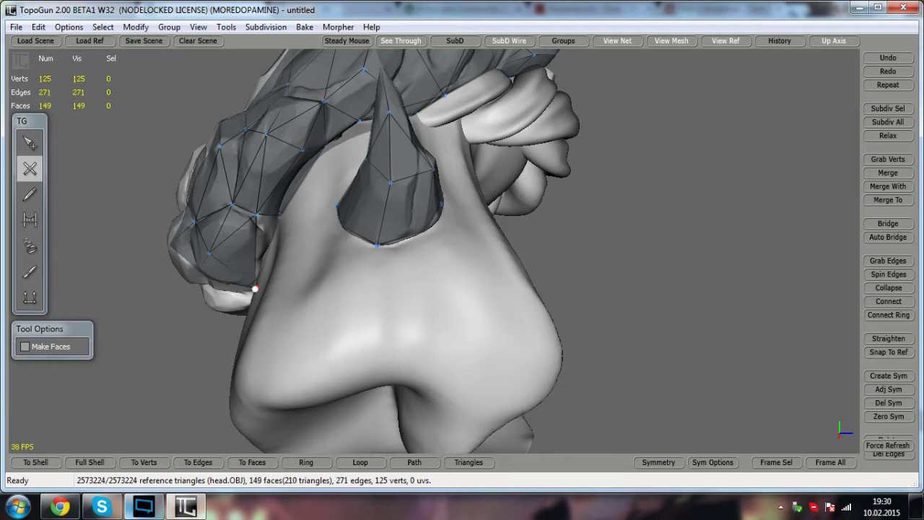
{"action": "key", "text": "ctrl+z"}
{"action": "left_click_drag", "start_coordinate": [376, 245], "coordinate": [488, 158], "text": "alt"}
{"action": "left_click_drag", "start_coordinate": [301, 164], "coordinate": [259, 215], "text": "alt"}
{"action": "left_click", "coordinate": [287, 170]}
{"action": "key", "text": "ctrl+z"}
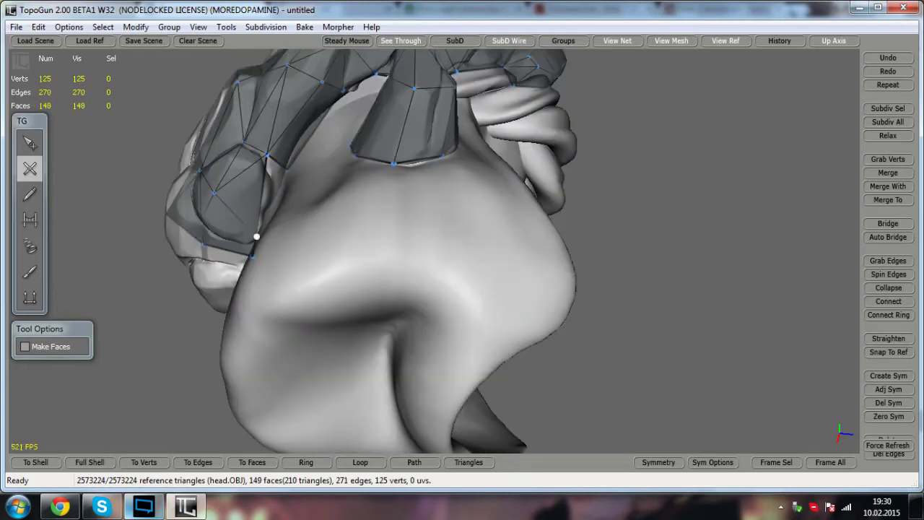
- Move the scale's lower outer vertex up along the armour's rim and bridge the gap beside it with a face
{"action": "left_click", "coordinate": [30, 143]}
{"action": "left_click_drag", "start_coordinate": [260, 188], "coordinate": [281, 224], "text": "alt"}
{"action": "left_click_drag", "start_coordinate": [301, 183], "coordinate": [377, 141]}
{"action": "left_click", "coordinate": [209, 225]}
{"action": "key", "text": "ctrl+z"}
{"action": "middle_click_drag", "start_coordinate": [289, 174], "coordinate": [290, 177]}
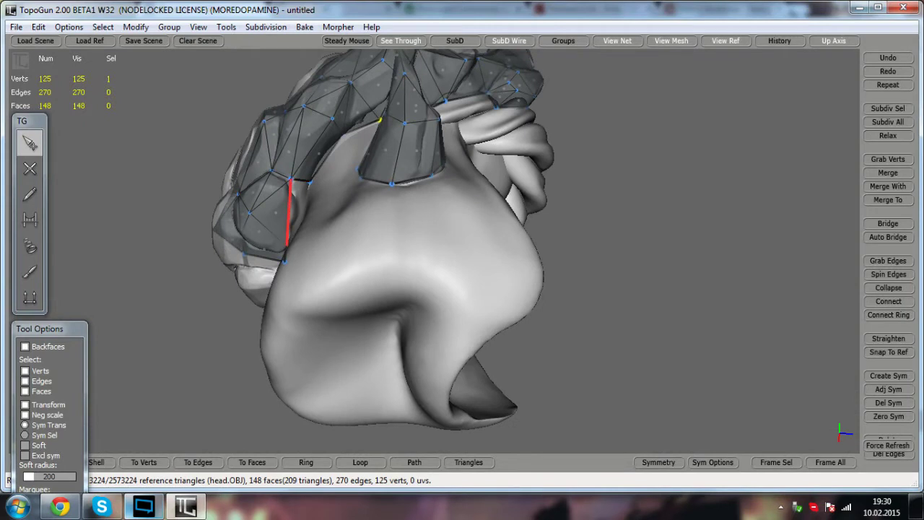
{"action": "left_click_drag", "start_coordinate": [236, 202], "coordinate": [281, 189], "text": "alt"}
{"action": "scroll", "coordinate": [236, 231], "scroll_direction": "up", "scroll_amount": 2}
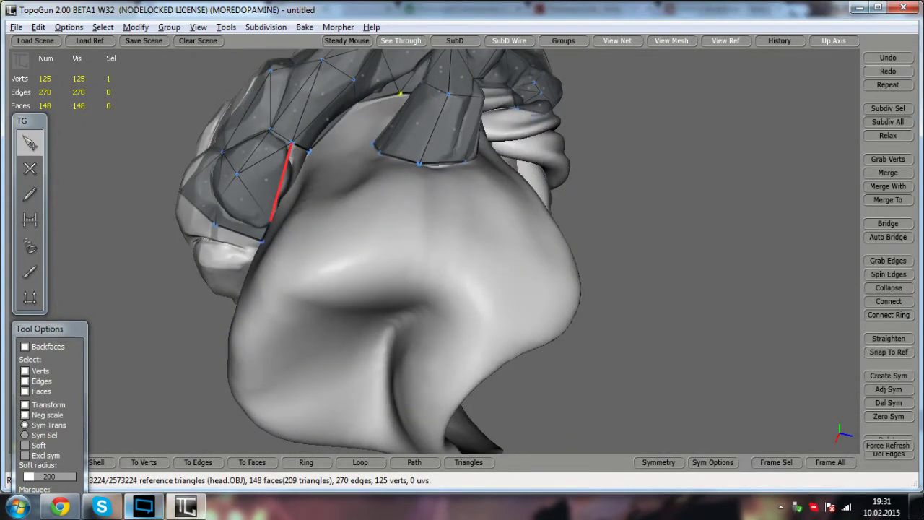
{"action": "left_click_drag", "start_coordinate": [270, 221], "coordinate": [288, 192]}
{"action": "left_click", "coordinate": [30, 219]}
{"action": "left_click", "coordinate": [29, 143]}
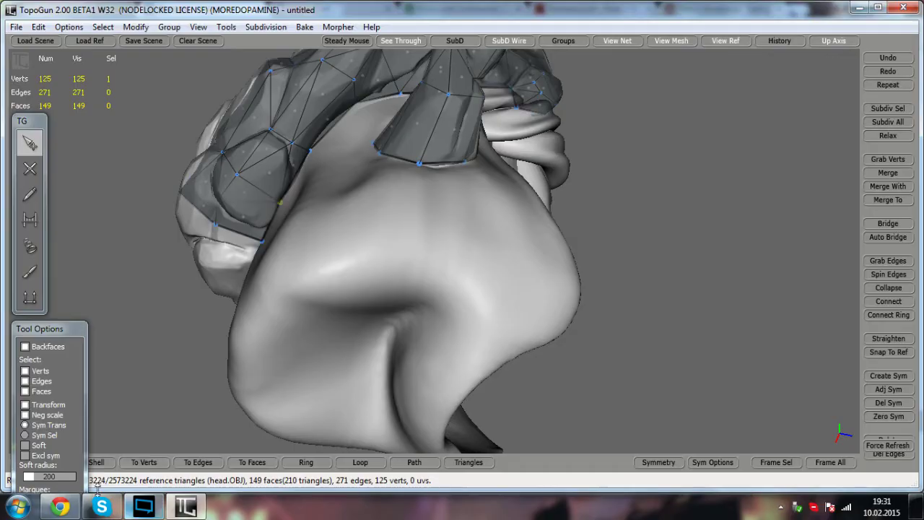
- Switch to the web browser and view the Video2.gif animation in the Blendota group chat
{"action": "left_click", "coordinate": [60, 506]}
{"action": "scroll", "coordinate": [454, 282], "scroll_direction": "down", "scroll_amount": 10}
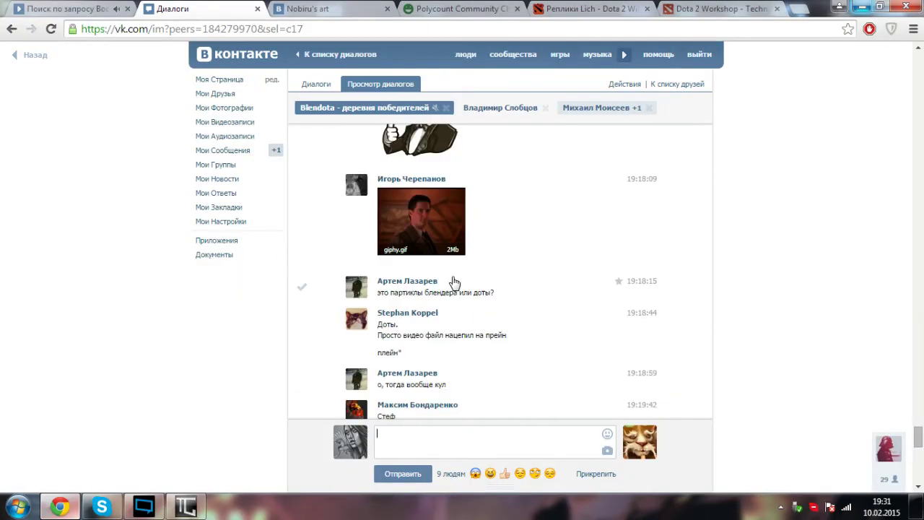
{"action": "scroll", "coordinate": [454, 282], "scroll_direction": "down", "scroll_amount": 5}
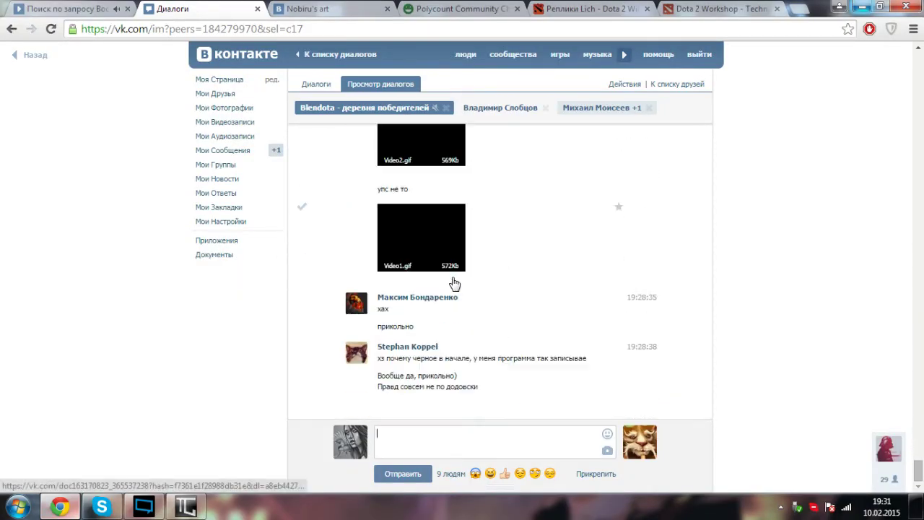
{"action": "scroll", "coordinate": [455, 282], "scroll_direction": "up", "scroll_amount": 2}
{"action": "left_click", "coordinate": [437, 268]}
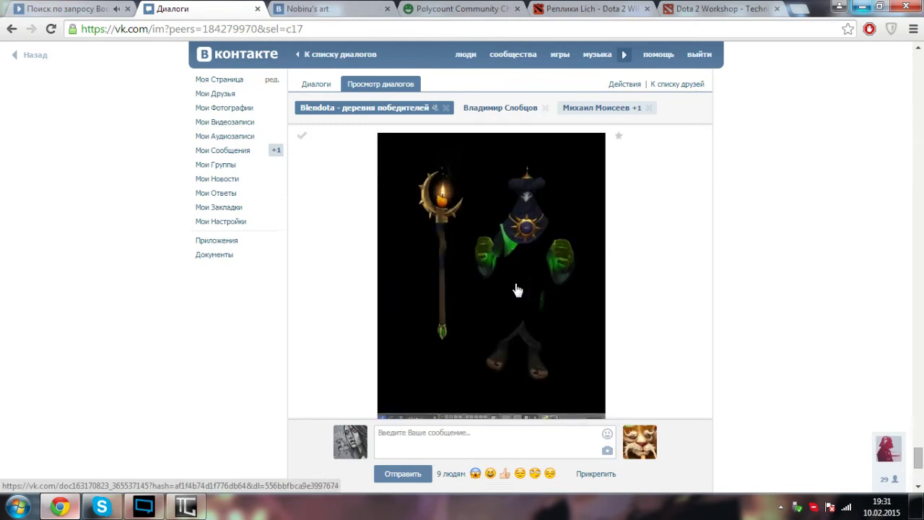
{"action": "left_click", "coordinate": [517, 289]}
{"action": "scroll", "coordinate": [498, 296], "scroll_direction": "down", "scroll_amount": 1}
{"action": "left_click", "coordinate": [433, 342]}
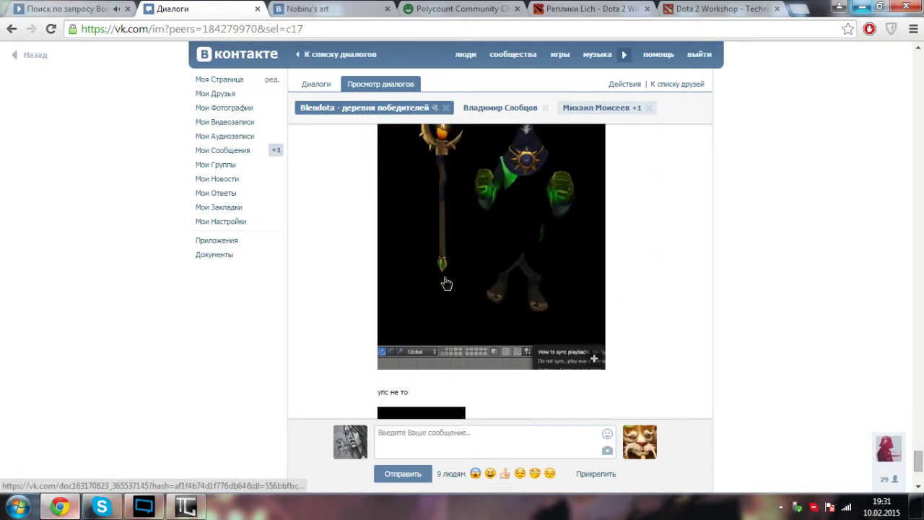
{"action": "left_click", "coordinate": [445, 284]}
- View the Video1.gif animation, replay Video2.gif in the chat, and return to TopoGun
{"action": "scroll", "coordinate": [440, 324], "scroll_direction": "down", "scroll_amount": 1}
{"action": "left_click", "coordinate": [435, 363]}
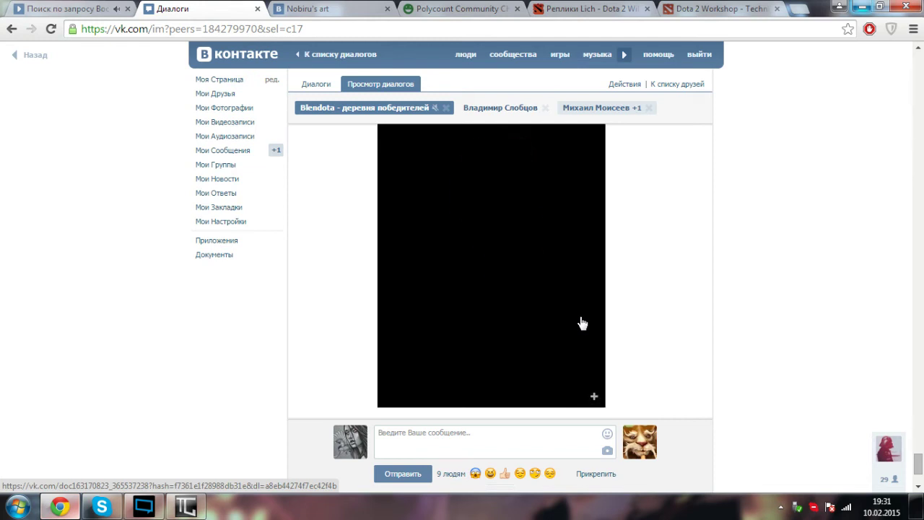
{"action": "left_click", "coordinate": [524, 304]}
{"action": "scroll", "coordinate": [429, 352], "scroll_direction": "up", "scroll_amount": 2}
{"action": "scroll", "coordinate": [429, 351], "scroll_direction": "down", "scroll_amount": 2}
{"action": "scroll", "coordinate": [437, 303], "scroll_direction": "down", "scroll_amount": 1}
{"action": "scroll", "coordinate": [433, 281], "scroll_direction": "up", "scroll_amount": 1}
{"action": "left_click", "coordinate": [428, 279]}
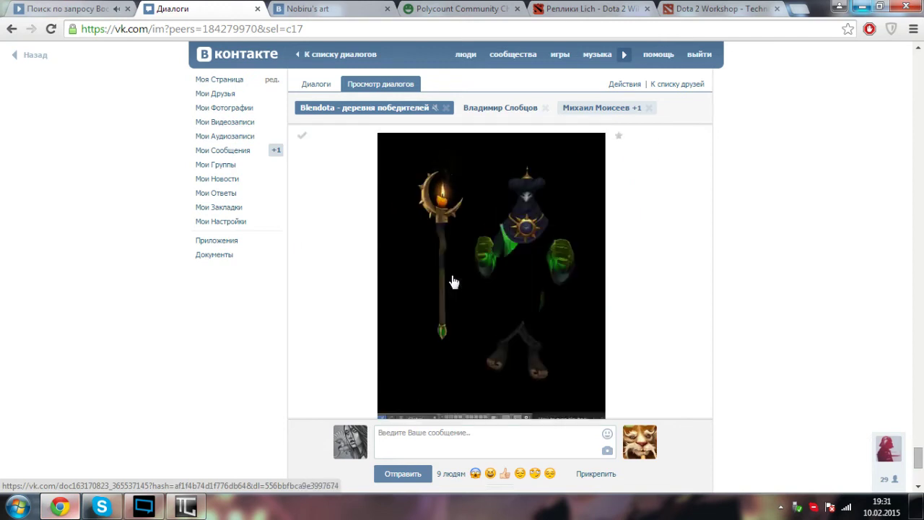
{"action": "left_click", "coordinate": [501, 236]}
{"action": "scroll", "coordinate": [497, 318], "scroll_direction": "down", "scroll_amount": 4}
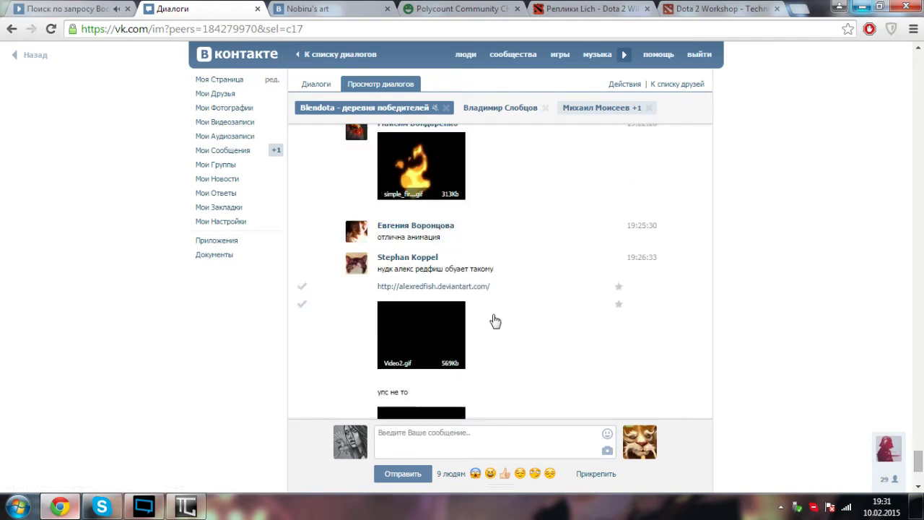
{"action": "left_click", "coordinate": [861, 6]}
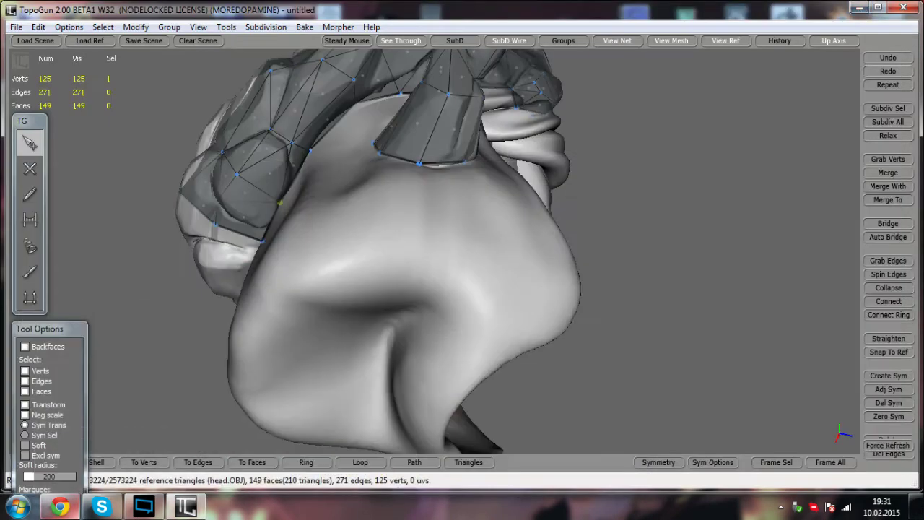
- Bridge the open gap beside the central spike's base with a face joining it to the neighbouring scale
{"action": "left_click_drag", "start_coordinate": [433, 238], "coordinate": [340, 296], "text": "alt"}
{"action": "middle_click_drag", "start_coordinate": [339, 296], "coordinate": [401, 357], "text": "alt"}
{"action": "mouse_move", "coordinate": [402, 358]}
{"action": "left_mouse_down", "text": "alt"}
{"action": "mouse_move", "coordinate": [538, 292]}
{"action": "mouse_move", "coordinate": [606, 346]}
{"action": "mouse_move", "coordinate": [625, 397]}
{"action": "mouse_move", "coordinate": [671, 390]}
{"action": "mouse_move", "coordinate": [433, 361]}
{"action": "mouse_move", "coordinate": [419, 343]}
{"action": "mouse_move", "coordinate": [394, 354]}
{"action": "left_mouse_up", "text": "alt"}
{"action": "left_click_drag", "start_coordinate": [238, 166], "coordinate": [4, 221], "text": "alt"}
{"action": "left_click", "coordinate": [30, 219]}
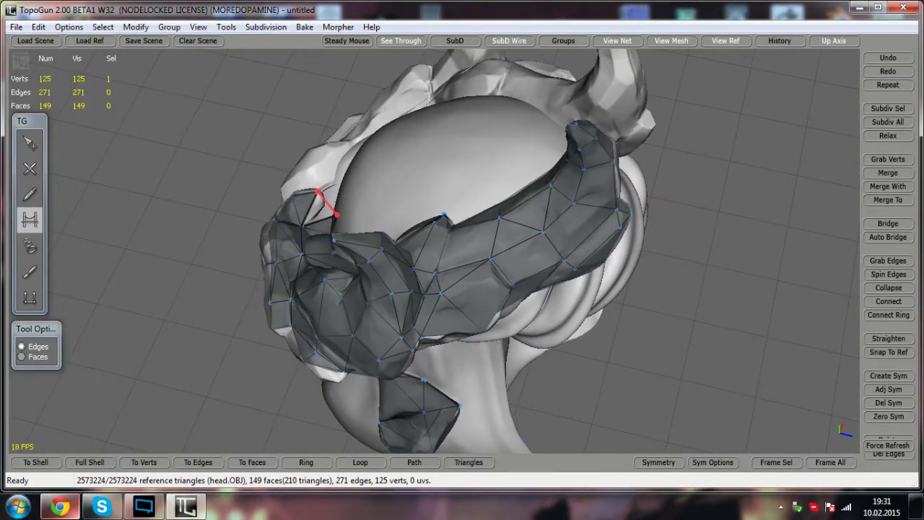
{"action": "left_click_drag", "start_coordinate": [312, 216], "coordinate": [354, 137], "text": "alt"}
- Examine the retopologized half of the armour from the side, below and front for missing faces
{"action": "scroll", "coordinate": [354, 137], "scroll_direction": "down", "scroll_amount": 3}
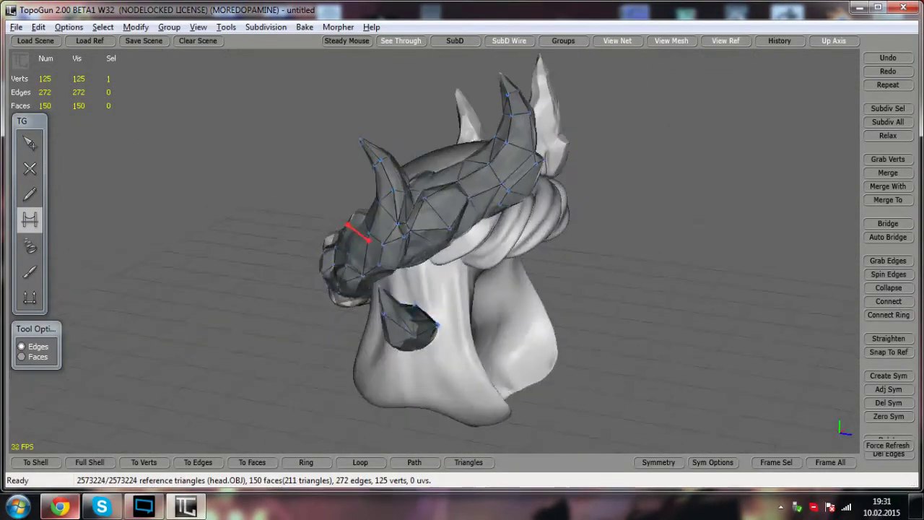
{"action": "left_click_drag", "start_coordinate": [354, 216], "coordinate": [370, 217], "text": "alt"}
{"action": "scroll", "coordinate": [369, 217], "scroll_direction": "up", "scroll_amount": 1}
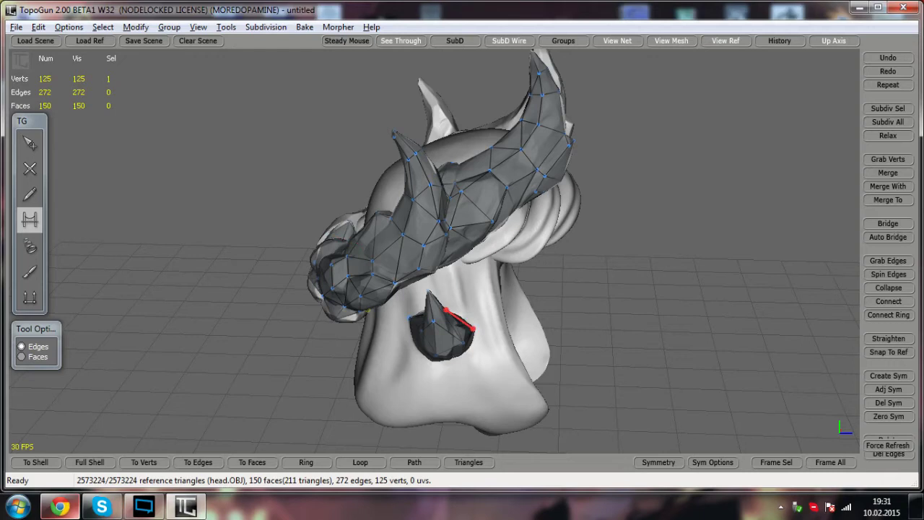
{"action": "left_click_drag", "start_coordinate": [462, 289], "coordinate": [350, 278], "text": "alt"}
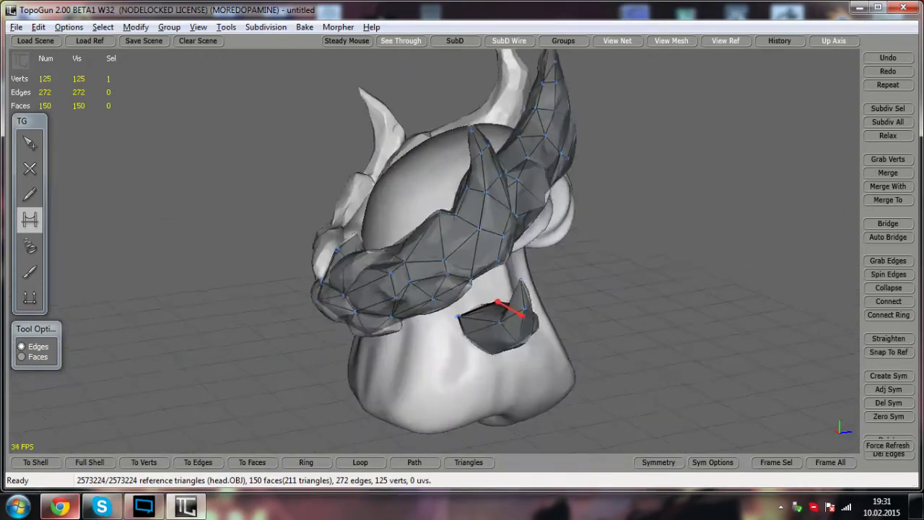
{"action": "left_click_drag", "start_coordinate": [434, 289], "coordinate": [309, 312], "text": "alt"}
{"action": "left_click", "coordinate": [30, 143]}
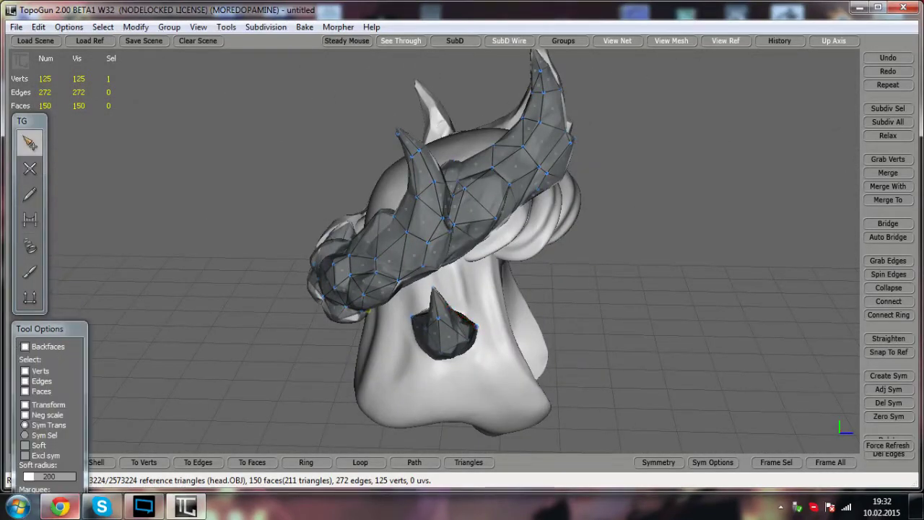
{"action": "left_click_drag", "start_coordinate": [404, 289], "coordinate": [697, 289], "text": "alt"}
{"action": "left_click_drag", "start_coordinate": [433, 264], "coordinate": [462, 238], "text": "alt"}
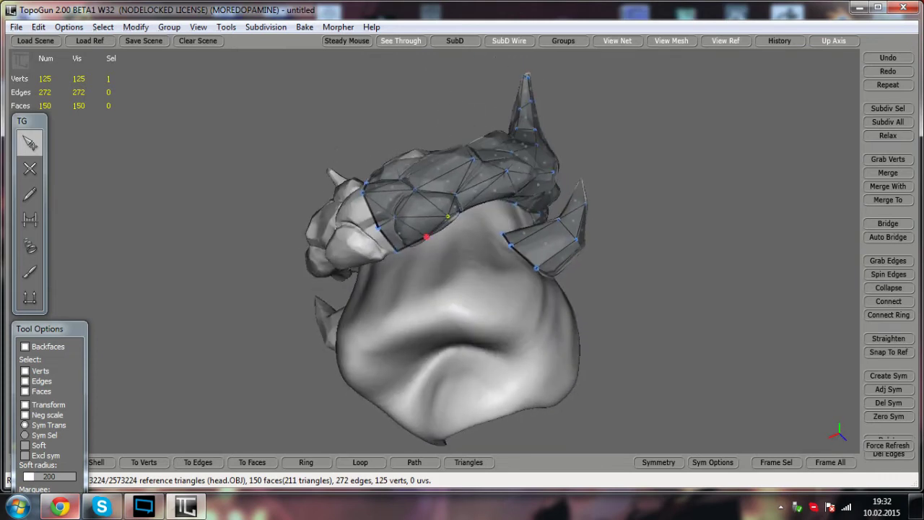
{"action": "left_click_drag", "start_coordinate": [462, 239], "coordinate": [525, 307], "text": "alt"}
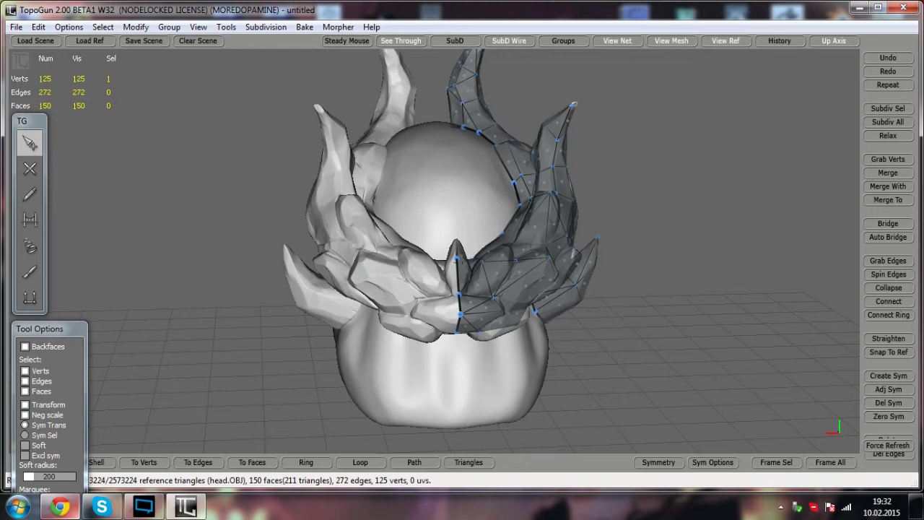
- Launch ZBrush from the desktop and return to TopoGun
{"action": "left_click", "coordinate": [859, 7]}
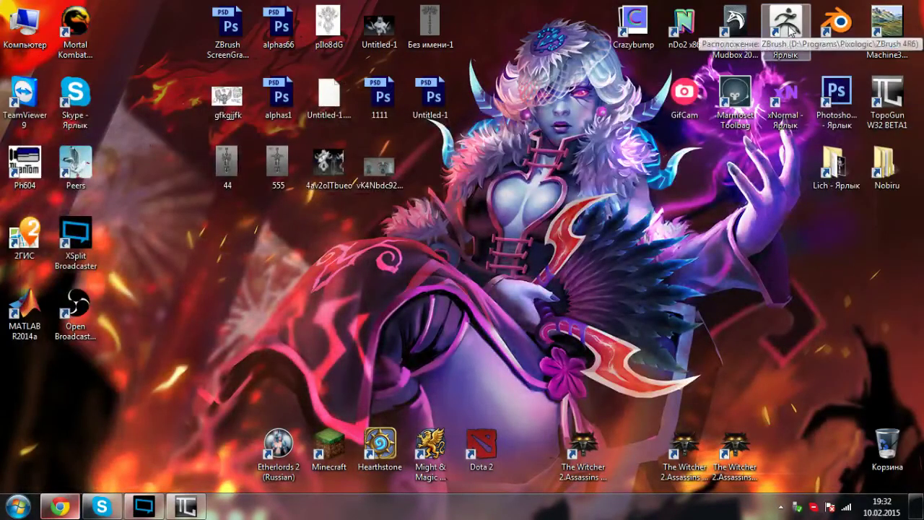
{"action": "double_click", "coordinate": [785, 33]}
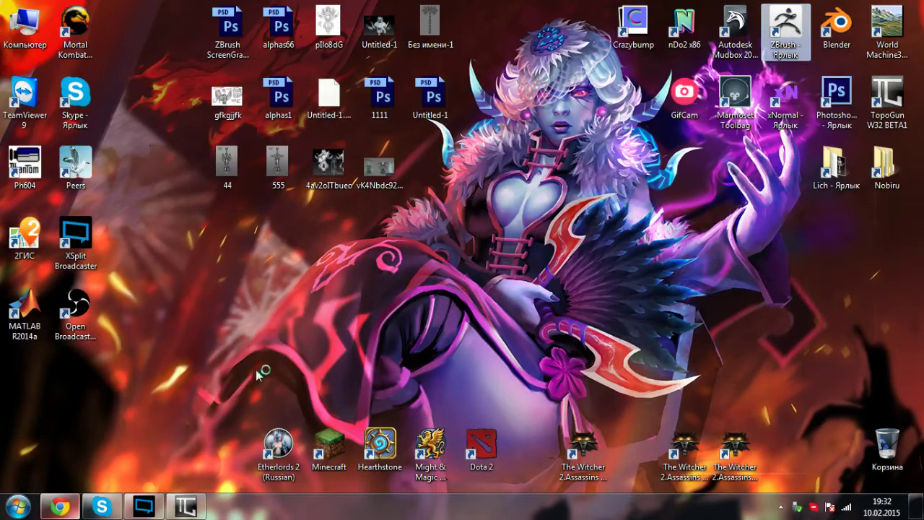
{"action": "left_click", "coordinate": [186, 504]}
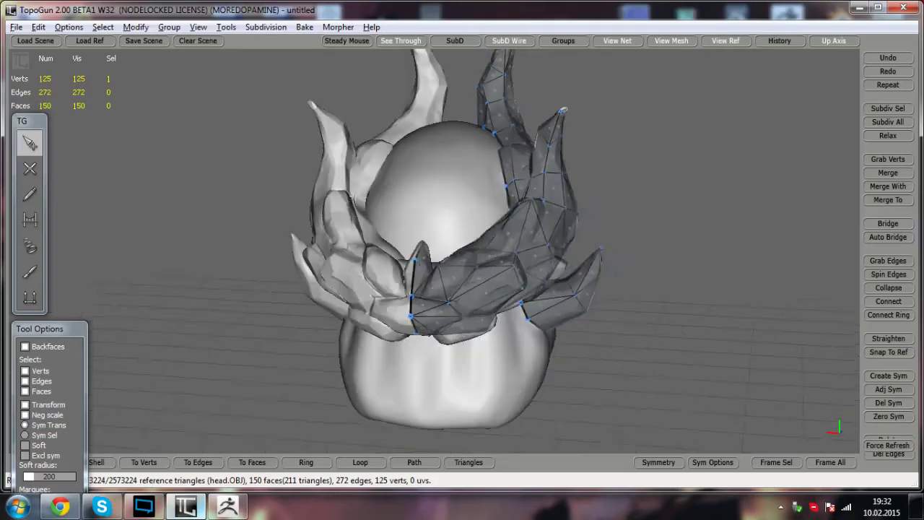
- Add an edge that splits a face on the side of the retopologized armour, below the smaller horn
{"action": "left_click_drag", "start_coordinate": [463, 274], "coordinate": [498, 274], "text": "alt"}
{"action": "left_click_drag", "start_coordinate": [433, 274], "coordinate": [521, 182], "text": "alt"}
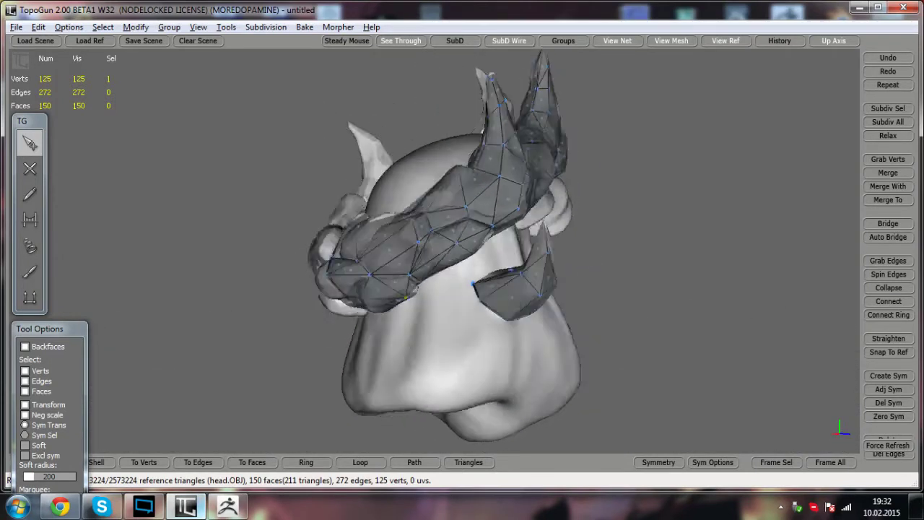
{"action": "left_click_drag", "start_coordinate": [462, 274], "coordinate": [462, 162], "text": "alt"}
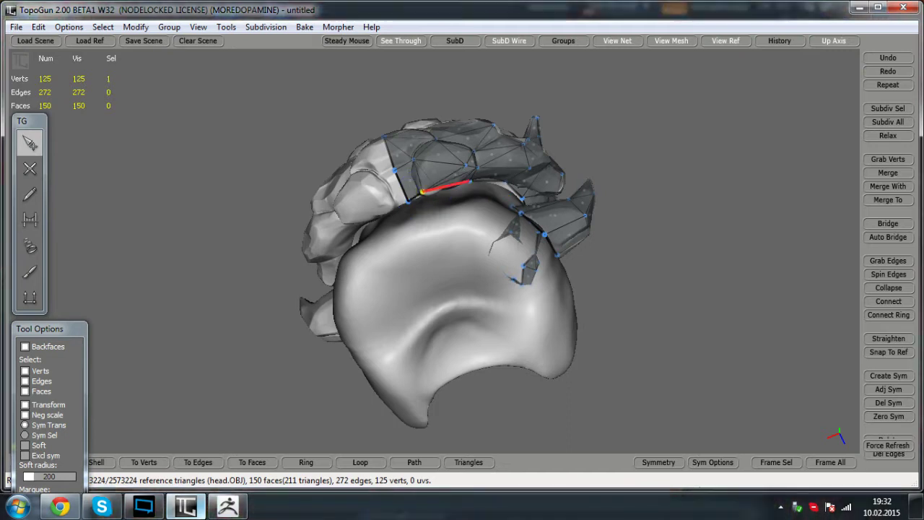
{"action": "left_click_drag", "start_coordinate": [462, 216], "coordinate": [495, 332], "text": "alt"}
{"action": "left_click_drag", "start_coordinate": [414, 259], "coordinate": [332, 303]}
{"action": "scroll", "coordinate": [431, 268], "scroll_direction": "down", "scroll_amount": 3}
{"action": "scroll", "coordinate": [350, 303], "scroll_direction": "up", "scroll_amount": 3}
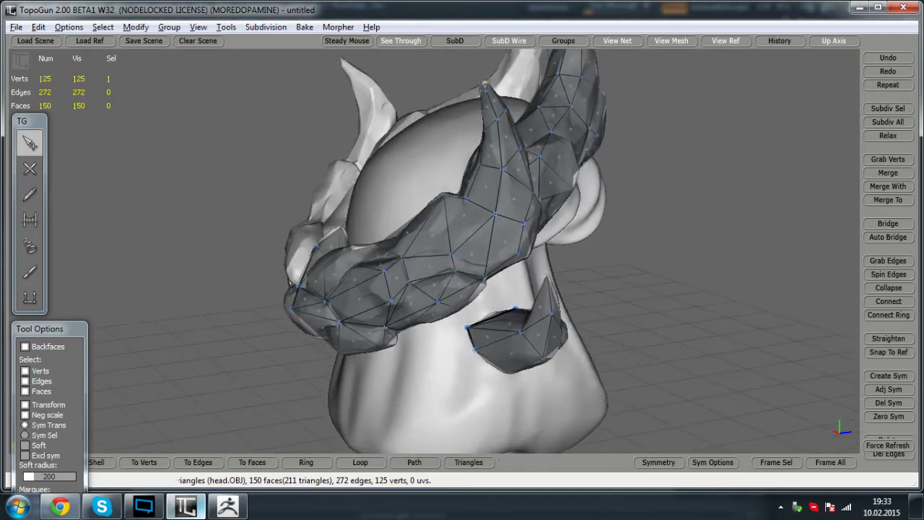
{"action": "mouse_move", "coordinate": [423, 313]}
{"action": "left_mouse_down", "text": "alt"}
{"action": "mouse_move", "coordinate": [393, 260]}
{"action": "mouse_move", "coordinate": [440, 339]}
{"action": "mouse_move", "coordinate": [420, 329]}
{"action": "left_mouse_up", "text": "alt"}
{"action": "scroll", "coordinate": [426, 303], "scroll_direction": "up", "scroll_amount": 2}
{"action": "left_click", "coordinate": [35, 170]}
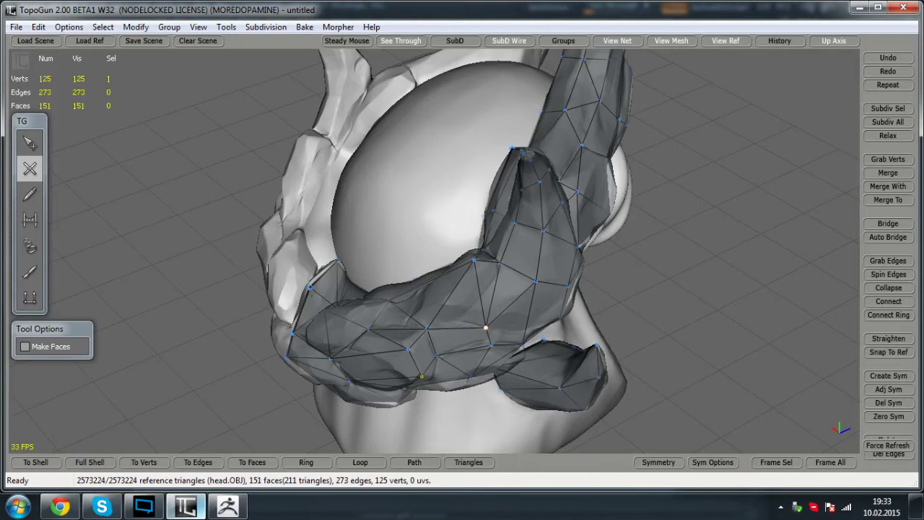
{"action": "left_click", "coordinate": [33, 148]}
- Examine the retopologized half around the horns, brow scales and inner rim from the front, side and above for gaps
{"action": "mouse_move", "coordinate": [325, 285]}
{"action": "left_mouse_down", "text": "alt"}
{"action": "mouse_move", "coordinate": [448, 322]}
{"action": "mouse_move", "coordinate": [600, 289]}
{"action": "mouse_move", "coordinate": [480, 318]}
{"action": "mouse_move", "coordinate": [527, 300]}
{"action": "left_mouse_up", "text": "alt"}
{"action": "middle_click_drag", "start_coordinate": [527, 300], "coordinate": [532, 320], "text": "alt"}
{"action": "left_click_drag", "start_coordinate": [533, 319], "coordinate": [460, 308], "text": "alt"}
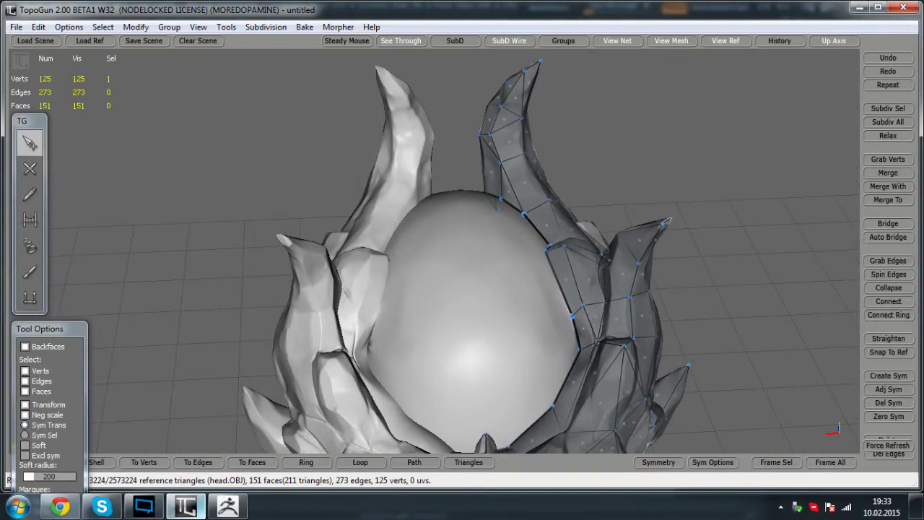
{"action": "left_click_drag", "start_coordinate": [505, 307], "coordinate": [415, 311], "text": "alt"}
{"action": "right_click_drag", "start_coordinate": [415, 311], "coordinate": [523, 295], "text": "alt"}
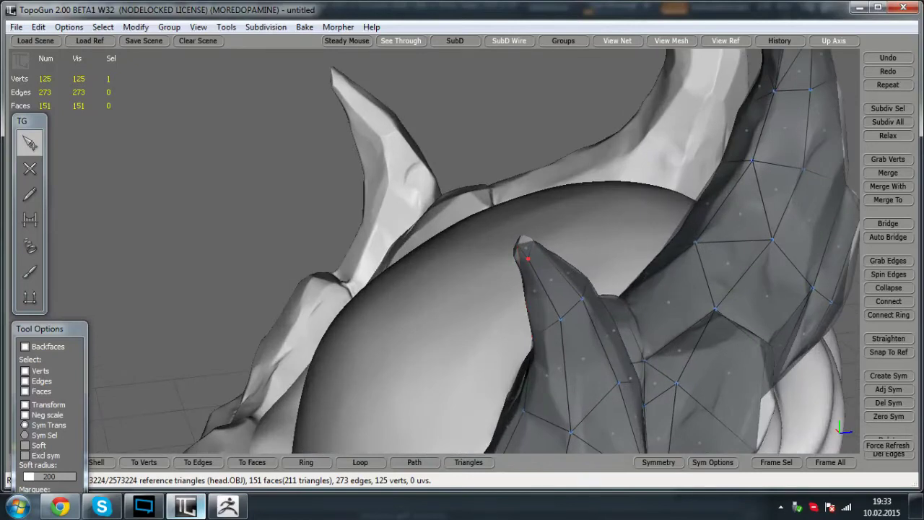
{"action": "left_click_drag", "start_coordinate": [524, 295], "coordinate": [426, 287], "text": "alt"}
{"action": "right_click_drag", "start_coordinate": [426, 287], "coordinate": [376, 290], "text": "alt"}
{"action": "left_click_drag", "start_coordinate": [375, 291], "coordinate": [233, 393], "text": "alt"}
{"action": "right_click_drag", "start_coordinate": [232, 393], "coordinate": [263, 393], "text": "alt"}
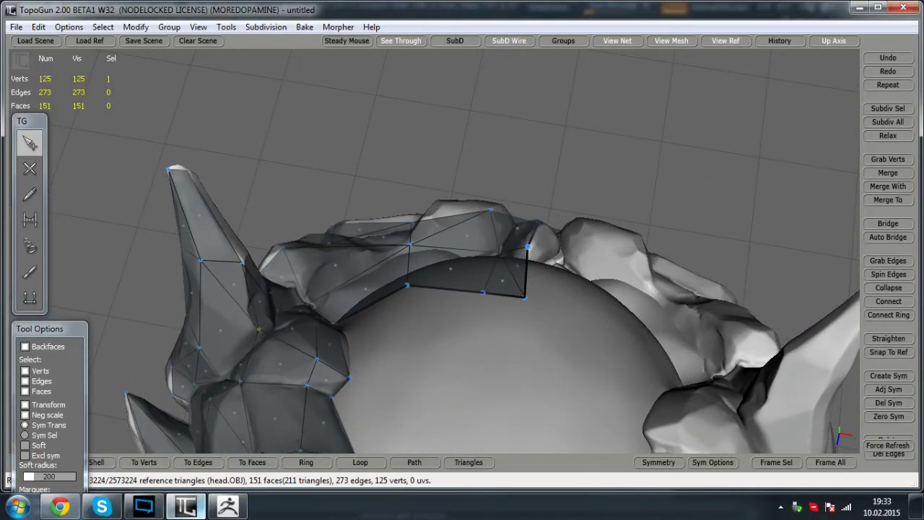
{"action": "right_click_drag", "start_coordinate": [251, 333], "coordinate": [230, 332], "text": "alt"}
{"action": "left_click_drag", "start_coordinate": [230, 332], "coordinate": [312, 334], "text": "alt"}
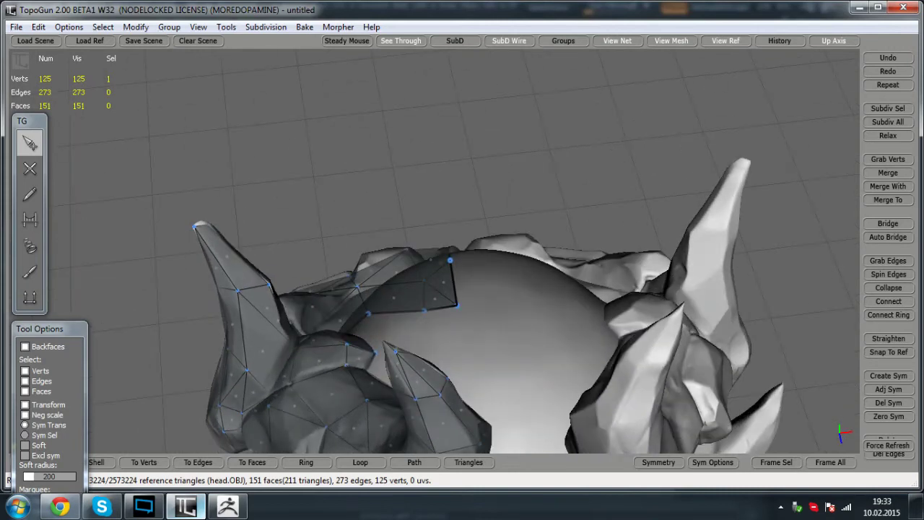
{"action": "left_click_drag", "start_coordinate": [451, 260], "coordinate": [343, 252], "text": "alt"}
{"action": "left_click_drag", "start_coordinate": [434, 289], "coordinate": [512, 256], "text": "alt"}
{"action": "middle_click_drag", "start_coordinate": [512, 257], "coordinate": [486, 182], "text": "alt"}
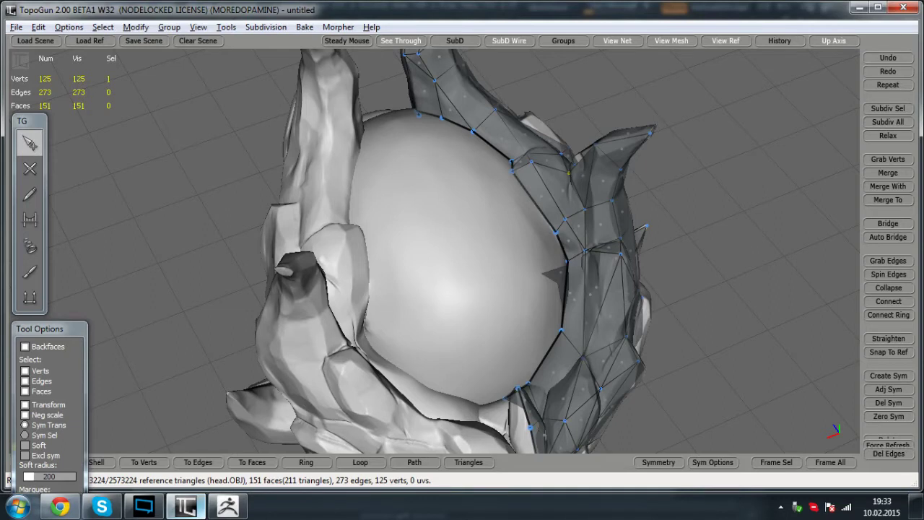
{"action": "left_click_drag", "start_coordinate": [569, 217], "coordinate": [480, 224], "text": "alt"}
{"action": "middle_click_drag", "start_coordinate": [480, 224], "coordinate": [458, 148], "text": "alt"}
{"action": "mouse_move", "coordinate": [459, 148]}
{"action": "left_mouse_down", "text": "alt"}
{"action": "mouse_move", "coordinate": [368, 108]}
{"action": "mouse_move", "coordinate": [198, 119]}
{"action": "mouse_move", "coordinate": [354, 119]}
{"action": "mouse_move", "coordinate": [458, 155]}
{"action": "mouse_move", "coordinate": [466, 195]}
{"action": "mouse_move", "coordinate": [456, 159]}
{"action": "left_mouse_up", "text": "alt"}
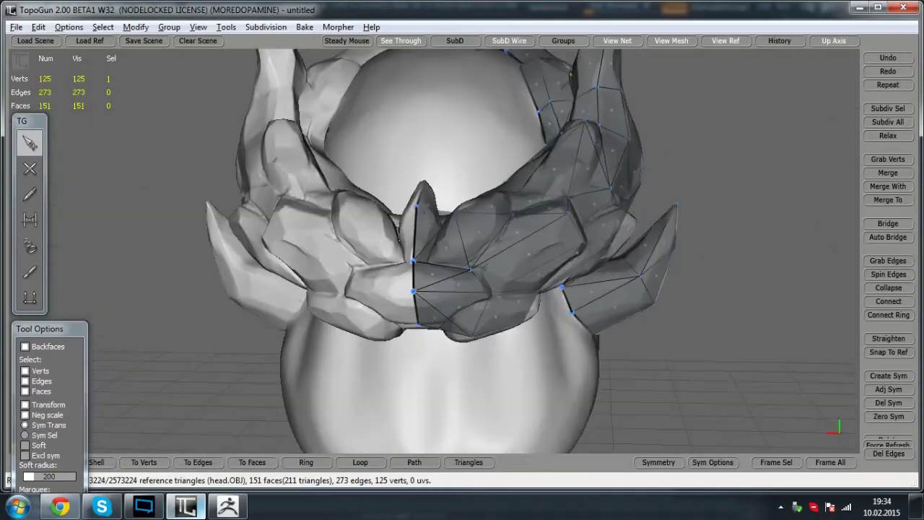
- Switch to ZBrush and close LightBox to clear the workspace
{"action": "left_click", "coordinate": [244, 500]}
{"action": "left_click", "coordinate": [464, 90]}
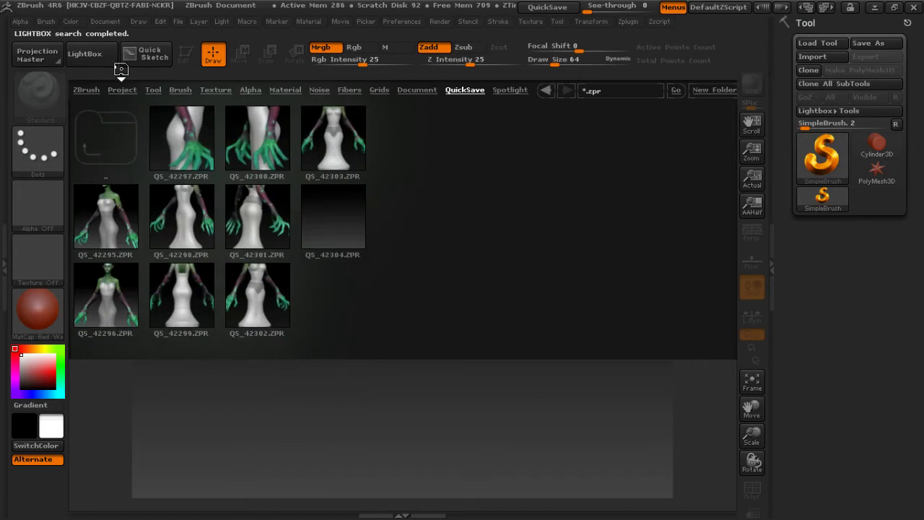
{"action": "left_click", "coordinate": [84, 54]}
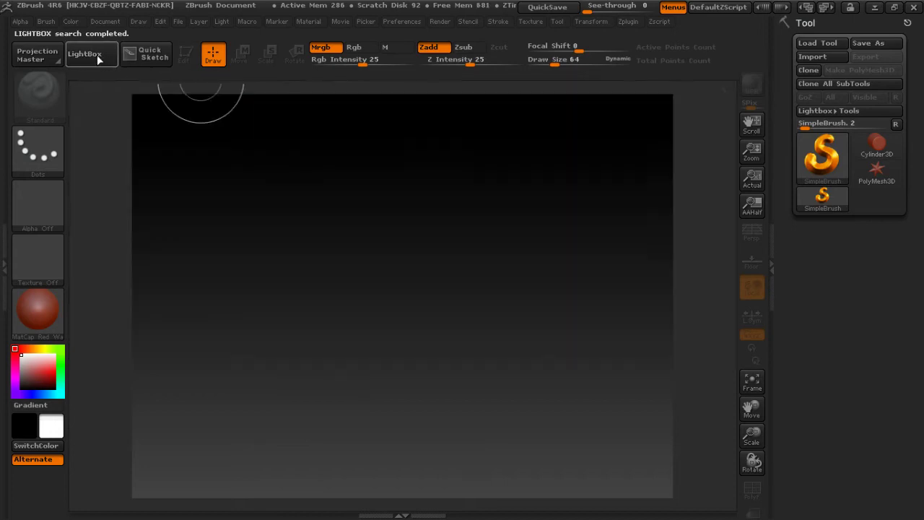
- Import the high-poly head mesh from the Highpoly folder of the Lich project
{"action": "left_click", "coordinate": [804, 55]}
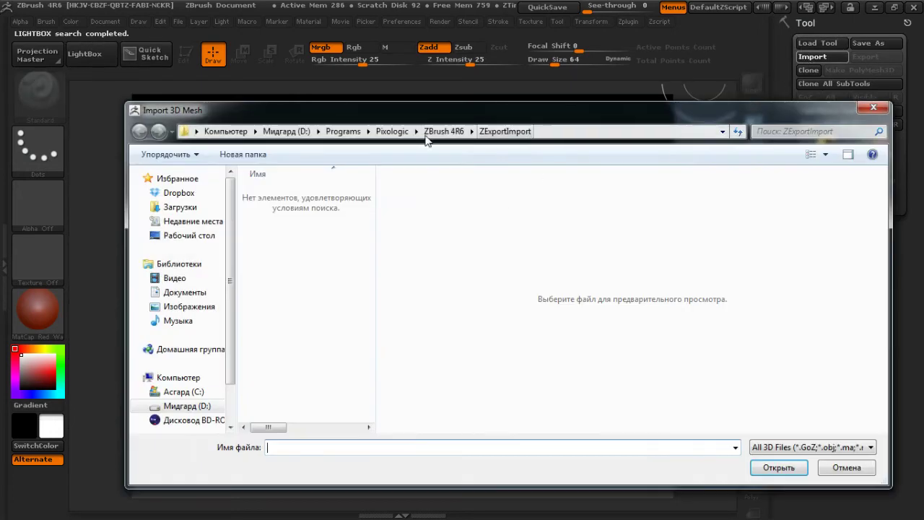
{"action": "left_click", "coordinate": [187, 237]}
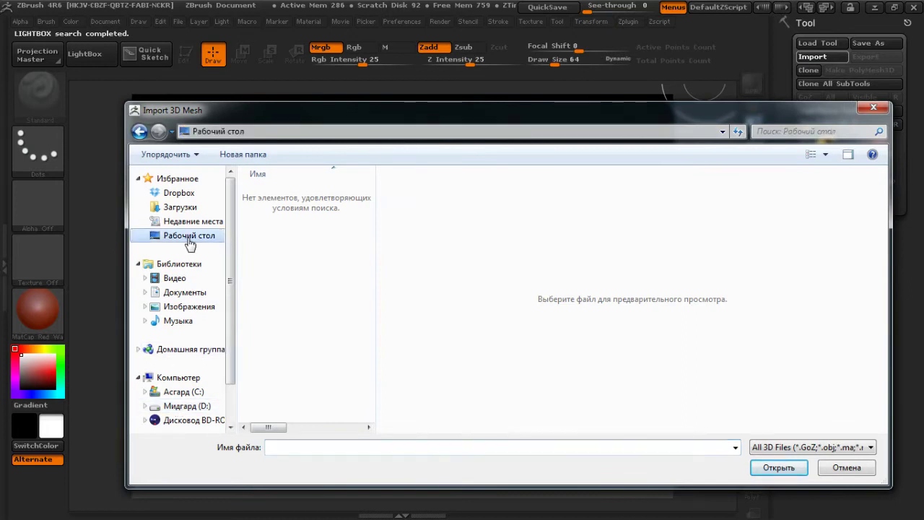
{"action": "double_click", "coordinate": [307, 198]}
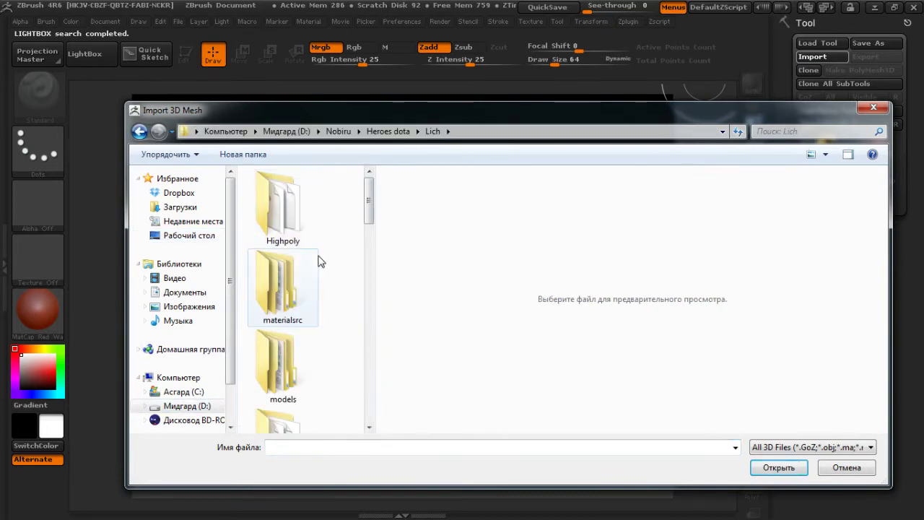
{"action": "double_click", "coordinate": [282, 208]}
{"action": "double_click", "coordinate": [274, 208]}
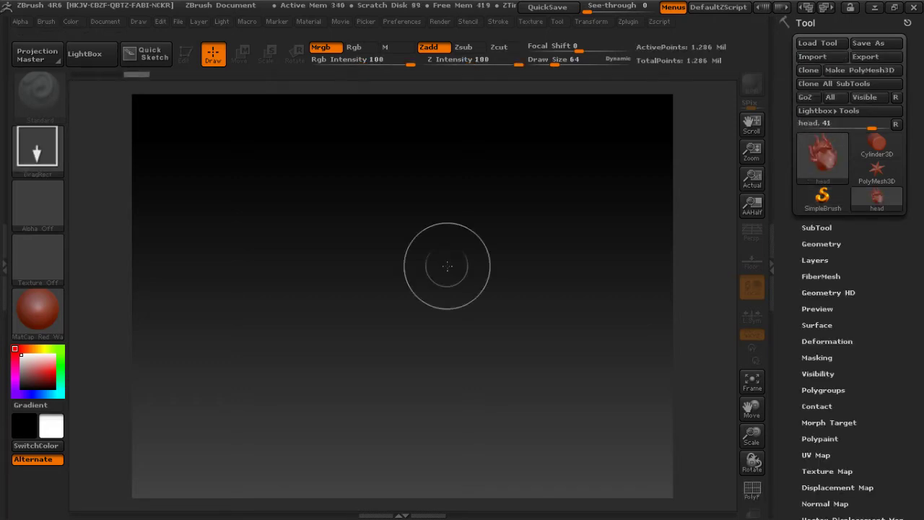
- Draw the imported head on the canvas and set the material to ReflectedPlastic
{"action": "left_click", "coordinate": [812, 228]}
{"action": "mouse_move", "coordinate": [407, 281]}
{"action": "left_mouse_down"}
{"action": "mouse_move", "coordinate": [413, 403]}
{"action": "mouse_move", "coordinate": [405, 489]}
{"action": "left_mouse_up"}
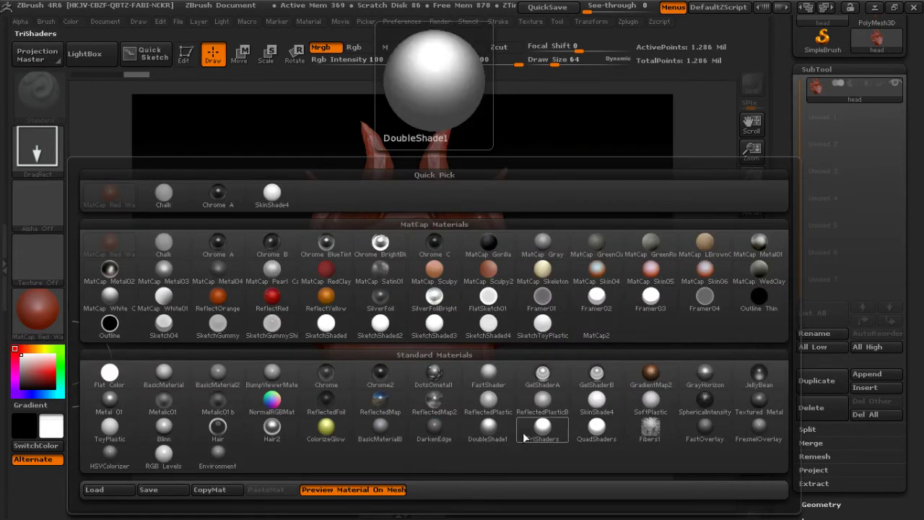
{"action": "left_click", "coordinate": [515, 407]}
- Draw the head again with the new material, enter Edit mode and clear the leftover copies from the canvas
{"action": "left_click_drag", "start_coordinate": [411, 354], "coordinate": [530, 383]}
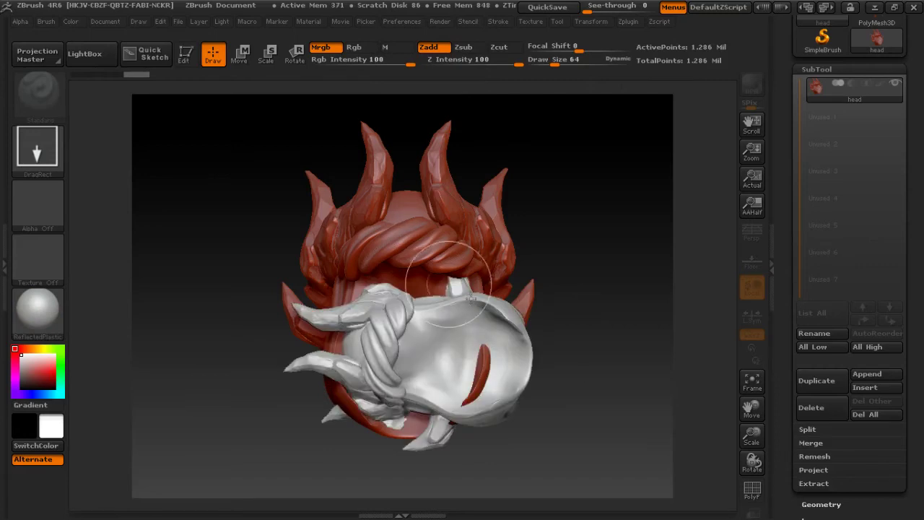
{"action": "left_click", "coordinate": [185, 61]}
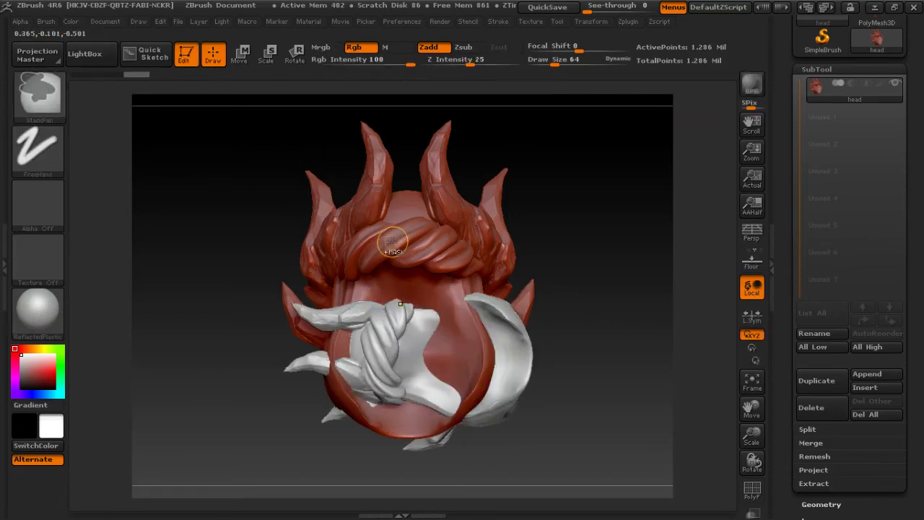
{"action": "key", "text": "ctrl+n"}
- Examine the imported head from the side, front and back, including the horns, side spikes and twisted band
{"action": "left_click_drag", "start_coordinate": [470, 232], "coordinate": [454, 336]}
{"action": "right_click_drag", "start_coordinate": [454, 336], "coordinate": [412, 330]}
{"action": "mouse_move", "coordinate": [305, 339]}
{"action": "right_mouse_down", "text": "alt"}
{"action": "mouse_move", "coordinate": [384, 317]}
{"action": "mouse_move", "coordinate": [358, 326]}
{"action": "mouse_move", "coordinate": [434, 326]}
{"action": "mouse_move", "coordinate": [481, 339]}
{"action": "right_mouse_up", "text": "alt"}
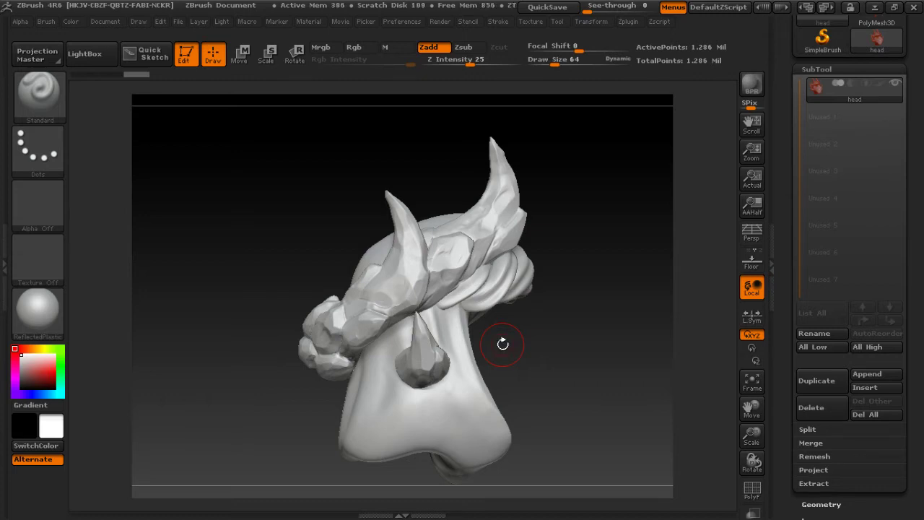
{"action": "left_click_drag", "start_coordinate": [501, 342], "coordinate": [317, 348], "text": "alt"}
{"action": "mouse_move", "coordinate": [366, 328]}
{"action": "left_mouse_down", "text": "alt"}
{"action": "mouse_move", "coordinate": [635, 292]}
{"action": "mouse_move", "coordinate": [614, 312]}
{"action": "mouse_move", "coordinate": [538, 325]}
{"action": "mouse_move", "coordinate": [380, 331]}
{"action": "left_mouse_up", "text": "alt"}
{"action": "right_click_drag", "start_coordinate": [378, 345], "coordinate": [421, 357]}
{"action": "left_click_drag", "start_coordinate": [421, 357], "coordinate": [379, 360]}
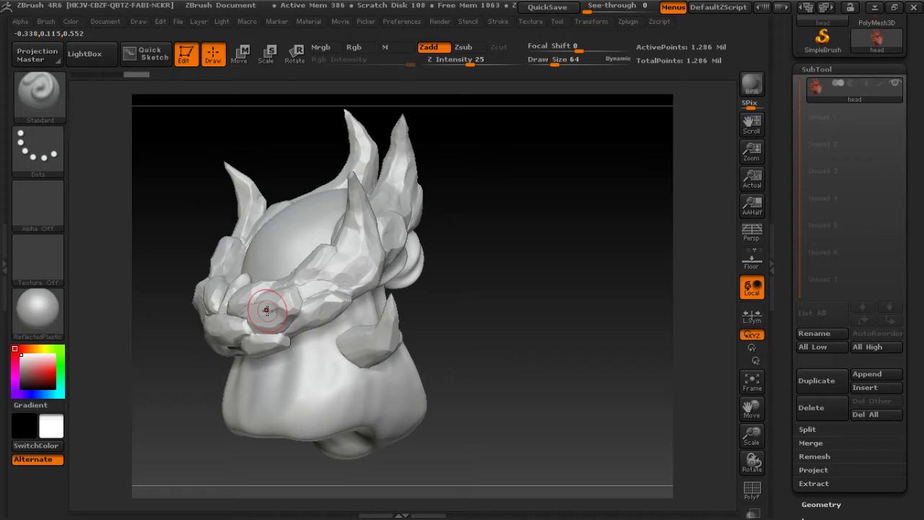
{"action": "left_click_drag", "start_coordinate": [485, 315], "coordinate": [402, 324]}
{"action": "mouse_move", "coordinate": [449, 348]}
{"action": "left_mouse_down", "text": "alt"}
{"action": "mouse_move", "coordinate": [497, 354]}
{"action": "mouse_move", "coordinate": [428, 367]}
{"action": "mouse_move", "coordinate": [515, 347]}
{"action": "left_mouse_up", "text": "alt"}
{"action": "mouse_move", "coordinate": [517, 344]}
{"action": "right_mouse_down", "text": "ctrl"}
{"action": "mouse_move", "coordinate": [556, 345]}
{"action": "mouse_move", "coordinate": [440, 348]}
{"action": "right_mouse_up", "text": "ctrl"}
{"action": "right_click_drag", "start_coordinate": [440, 348], "coordinate": [523, 351], "text": "alt"}
{"action": "mouse_move", "coordinate": [598, 350]}
{"action": "right_mouse_down"}
{"action": "mouse_move", "coordinate": [465, 358]}
{"action": "mouse_move", "coordinate": [546, 366]}
{"action": "mouse_move", "coordinate": [454, 354]}
{"action": "mouse_move", "coordinate": [502, 365]}
{"action": "right_mouse_up"}
{"action": "right_click_drag", "start_coordinate": [436, 369], "coordinate": [476, 375], "text": "alt"}
{"action": "mouse_move", "coordinate": [394, 390]}
{"action": "right_mouse_down"}
{"action": "mouse_move", "coordinate": [436, 396]}
{"action": "mouse_move", "coordinate": [480, 386]}
{"action": "right_mouse_up"}
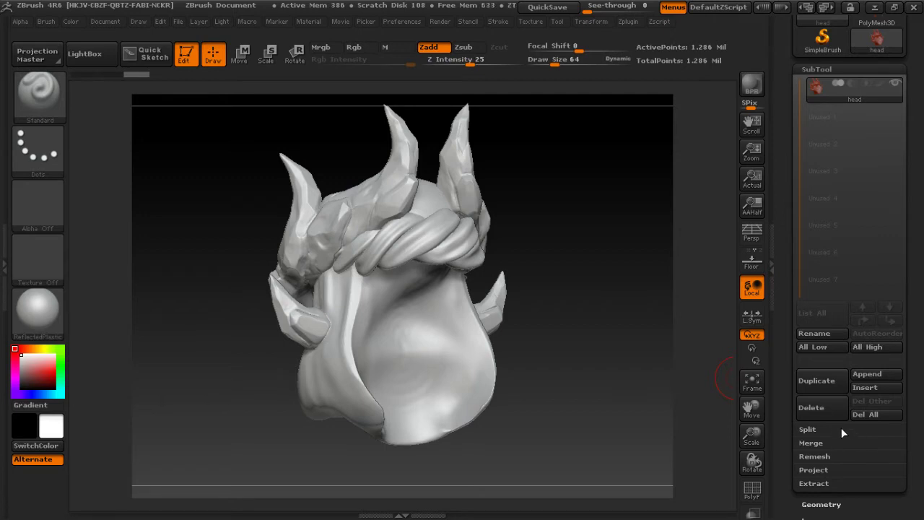
- Split the head subtool into separate subtools with Split To Similar Parts
{"action": "left_click", "coordinate": [824, 442]}
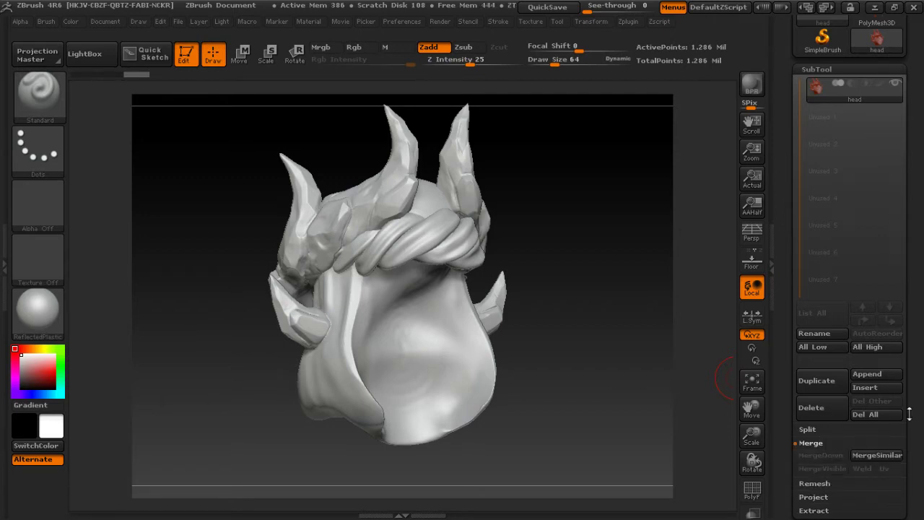
{"action": "left_click_drag", "start_coordinate": [909, 414], "coordinate": [911, 366]}
{"action": "left_click", "coordinate": [813, 384]}
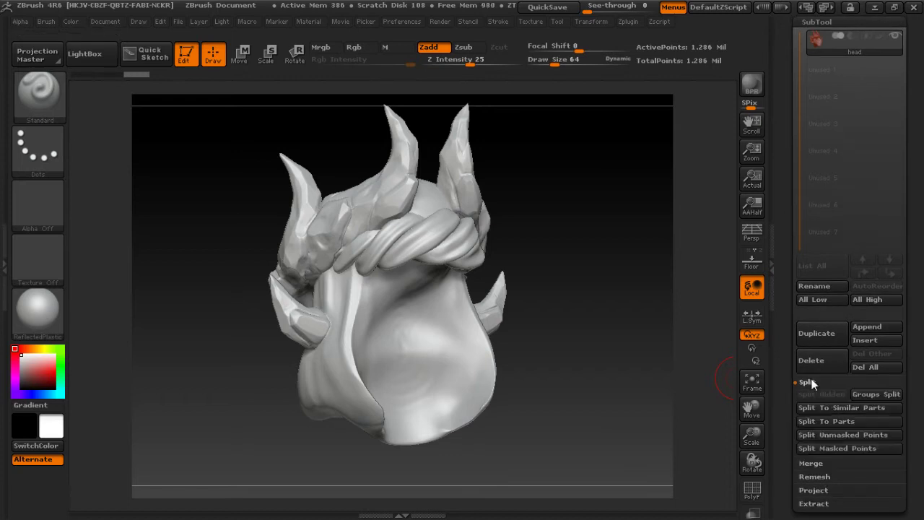
{"action": "left_click", "coordinate": [820, 408]}
{"action": "left_click", "coordinate": [668, 431]}
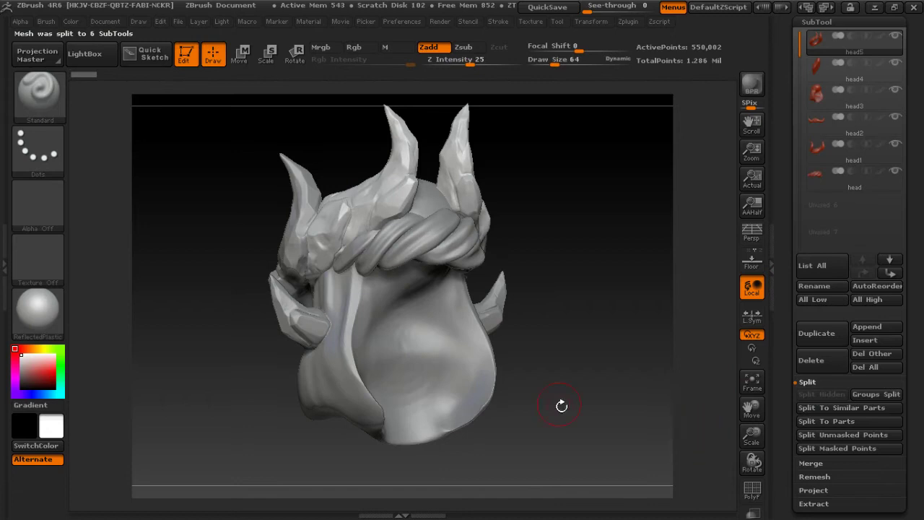
- Isolate the smooth hood subtool head3 by hiding all other subtools, and inspect it from several sides
{"action": "left_click", "coordinate": [887, 107]}
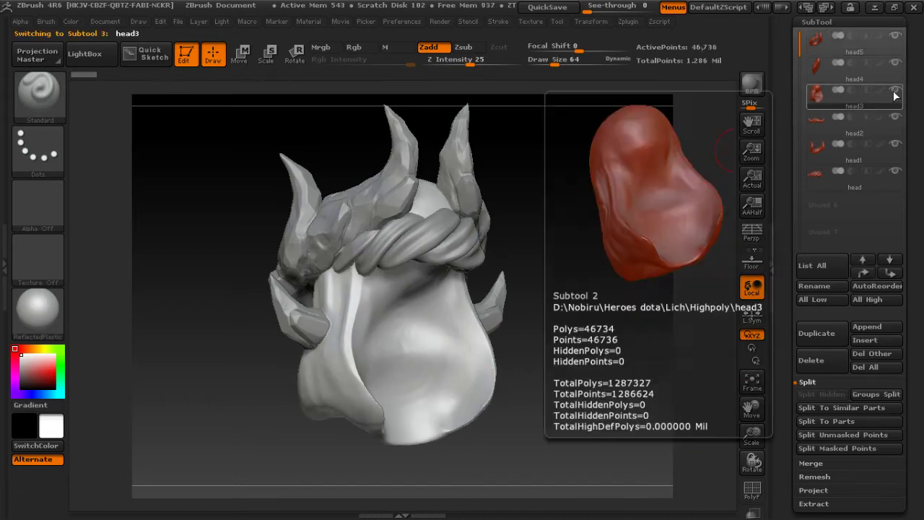
{"action": "left_click", "coordinate": [895, 91]}
{"action": "right_click_drag", "start_coordinate": [438, 272], "coordinate": [485, 278]}
{"action": "left_click_drag", "start_coordinate": [484, 277], "coordinate": [556, 315]}
{"action": "left_click_drag", "start_coordinate": [921, 167], "coordinate": [921, 281]}
{"action": "left_click_drag", "start_coordinate": [573, 292], "coordinate": [401, 296]}
{"action": "left_click_drag", "start_coordinate": [905, 26], "coordinate": [906, 117]}
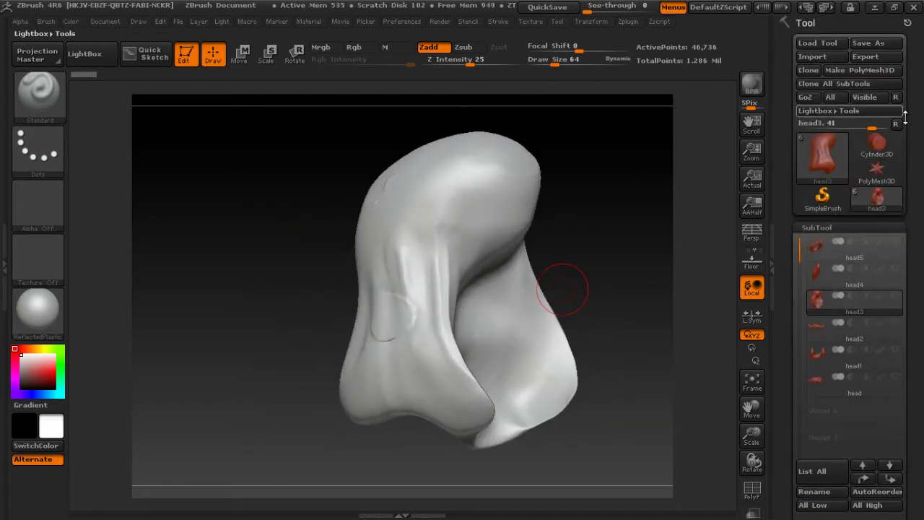
{"action": "left_click", "coordinate": [883, 57]}
{"action": "left_click", "coordinate": [877, 109]}
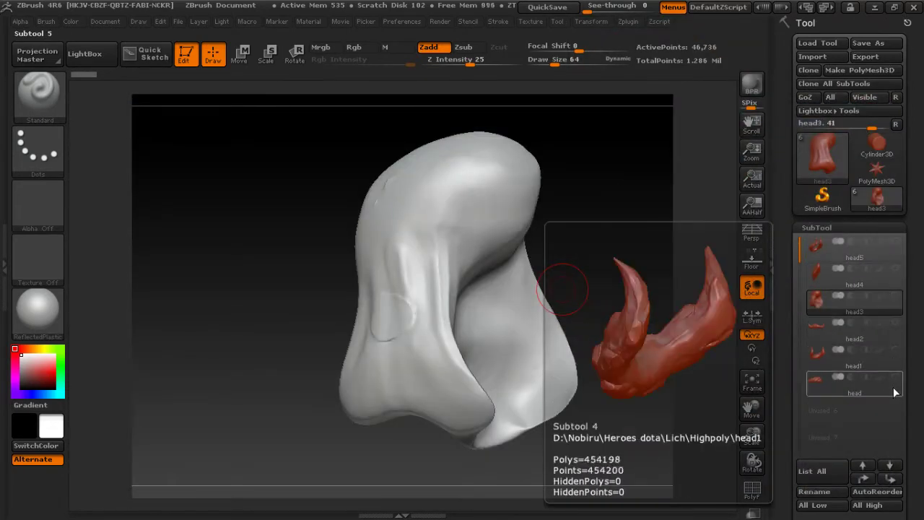
- Show the twisted band subtool named head together with the hood and view both from the back
{"action": "left_click", "coordinate": [896, 378]}
{"action": "mouse_move", "coordinate": [537, 373]}
{"action": "right_mouse_down"}
{"action": "mouse_move", "coordinate": [427, 364]}
{"action": "mouse_move", "coordinate": [554, 370]}
{"action": "mouse_move", "coordinate": [514, 368]}
{"action": "mouse_move", "coordinate": [538, 369]}
{"action": "mouse_move", "coordinate": [504, 381]}
{"action": "right_mouse_up"}
{"action": "right_click_drag", "start_coordinate": [440, 370], "coordinate": [499, 367]}
{"action": "mouse_move", "coordinate": [412, 388]}
{"action": "right_mouse_down"}
{"action": "mouse_move", "coordinate": [517, 396]}
{"action": "mouse_move", "coordinate": [415, 397]}
{"action": "right_mouse_up"}
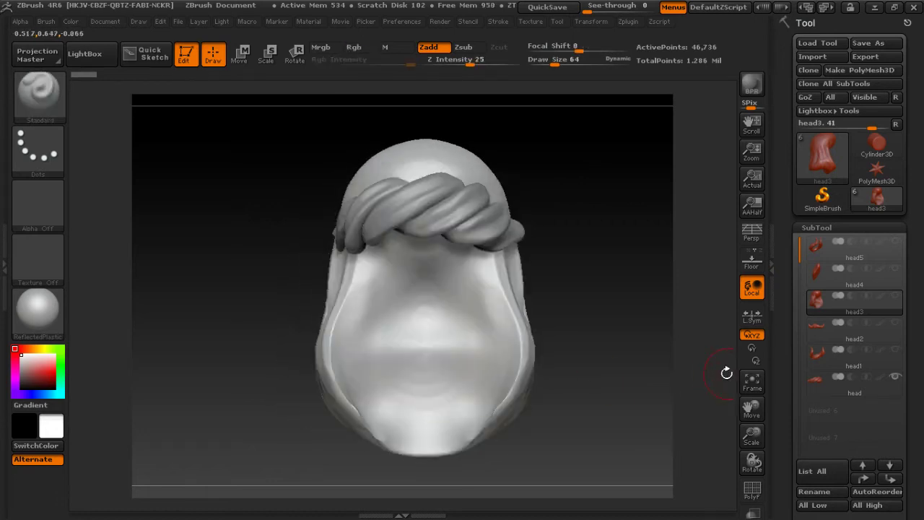
- Move the head3 subtool down two places in the list, directly above the head subtool
{"action": "double_click", "coordinate": [898, 482]}
{"action": "left_click_drag", "start_coordinate": [918, 484], "coordinate": [919, 391]}
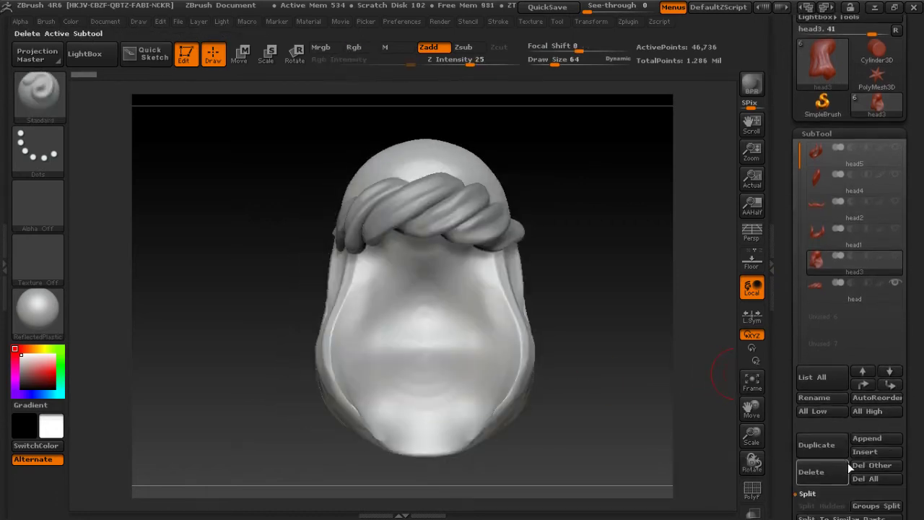
{"action": "left_click_drag", "start_coordinate": [922, 424], "coordinate": [923, 404]}
{"action": "scroll", "coordinate": [916, 397], "scroll_direction": "down", "scroll_amount": 1}
{"action": "scroll", "coordinate": [917, 431], "scroll_direction": "down", "scroll_amount": 1}
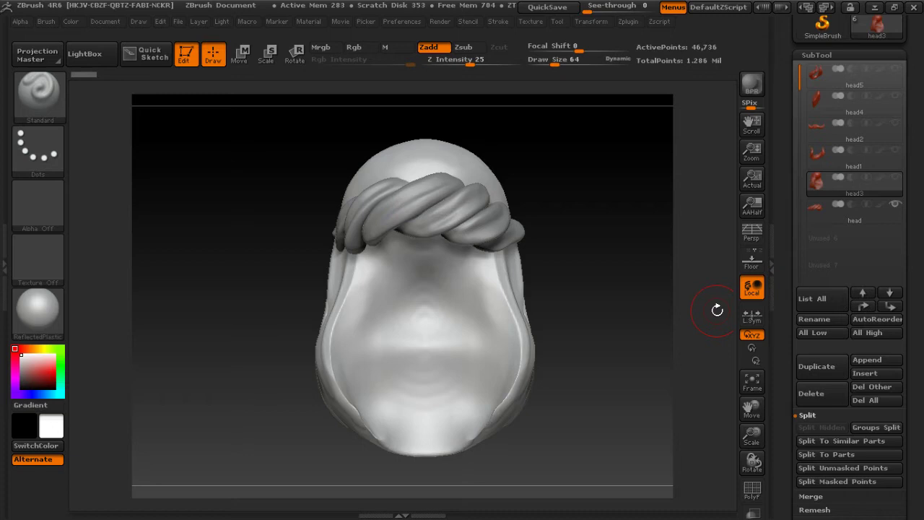
{"action": "left_click_drag", "start_coordinate": [915, 145], "coordinate": [914, 167]}
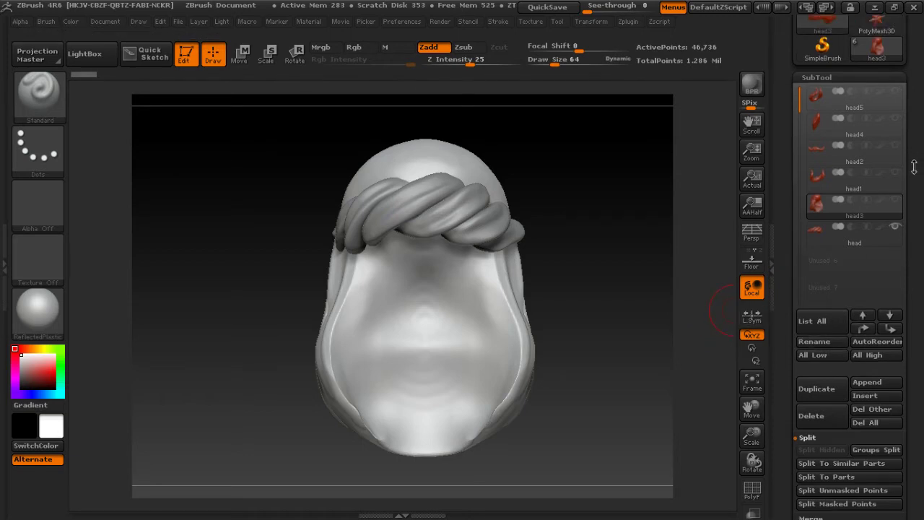
- Merge the hood subtool head3 with the twisted band subtool below it using MergeDown
{"action": "left_click", "coordinate": [809, 517]}
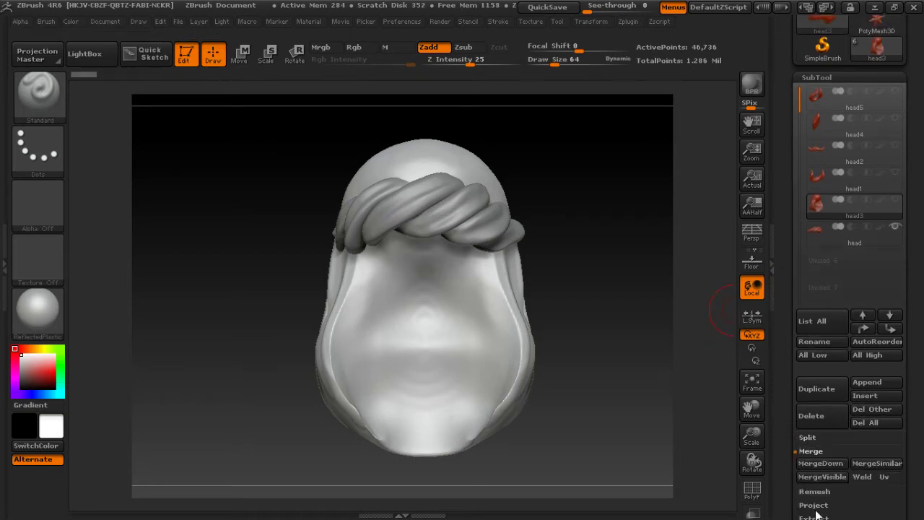
{"action": "left_click", "coordinate": [820, 463]}
{"action": "left_click", "coordinate": [669, 497]}
{"action": "mouse_move", "coordinate": [577, 390]}
{"action": "left_mouse_down"}
{"action": "mouse_move", "coordinate": [470, 392]}
{"action": "mouse_move", "coordinate": [602, 391]}
{"action": "mouse_move", "coordinate": [569, 387]}
{"action": "left_mouse_up"}
- Export the merged hood and band mesh as head_fabric in OBJ format to the Lich Highpoly folder
{"action": "left_click_drag", "start_coordinate": [917, 174], "coordinate": [911, 260]}
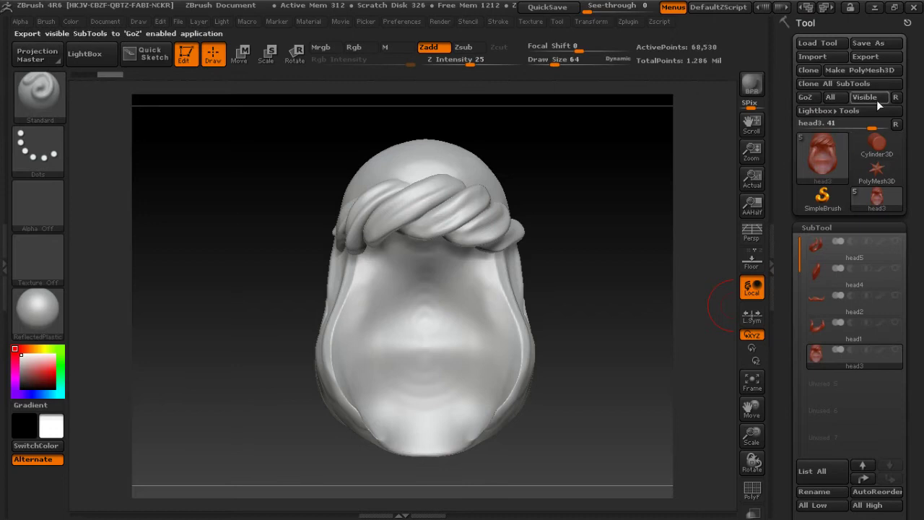
{"action": "left_click", "coordinate": [873, 62]}
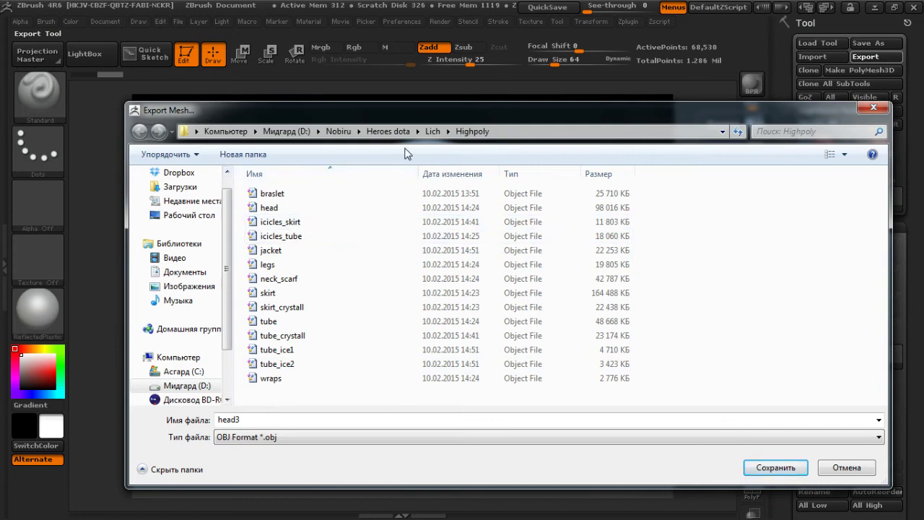
{"action": "left_click", "coordinate": [433, 131]}
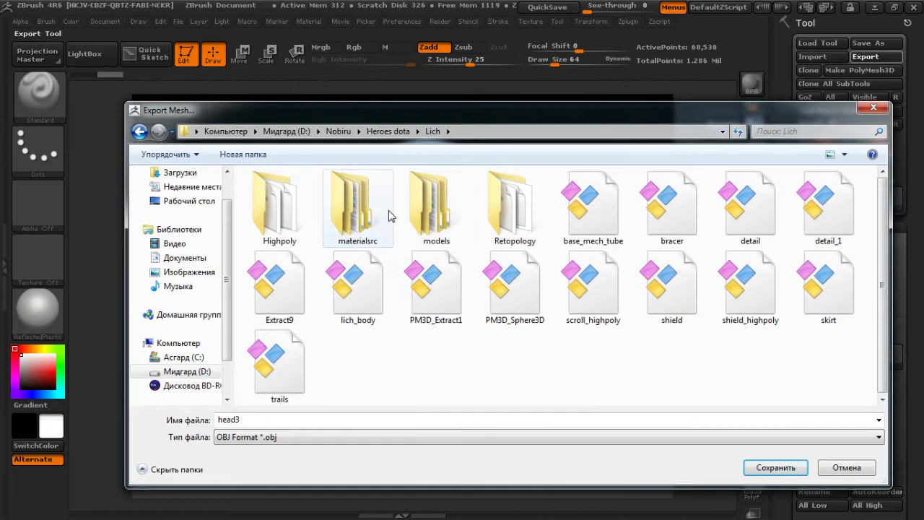
{"action": "double_click", "coordinate": [286, 218]}
{"action": "left_click", "coordinate": [281, 420]}
{"action": "left_click", "coordinate": [243, 420]}
{"action": "key", "text": "BackSpace"}
{"action": "type", "text": "_fabric"}
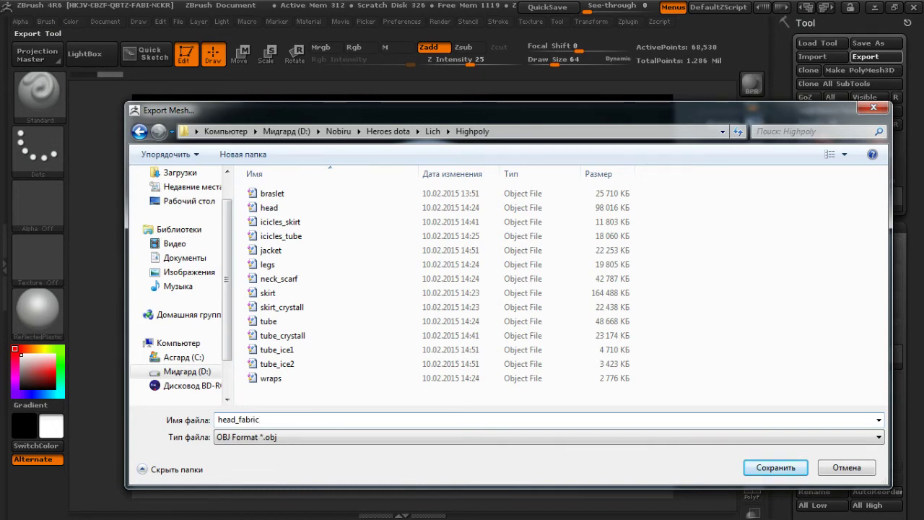
{"action": "key", "text": "Return"}
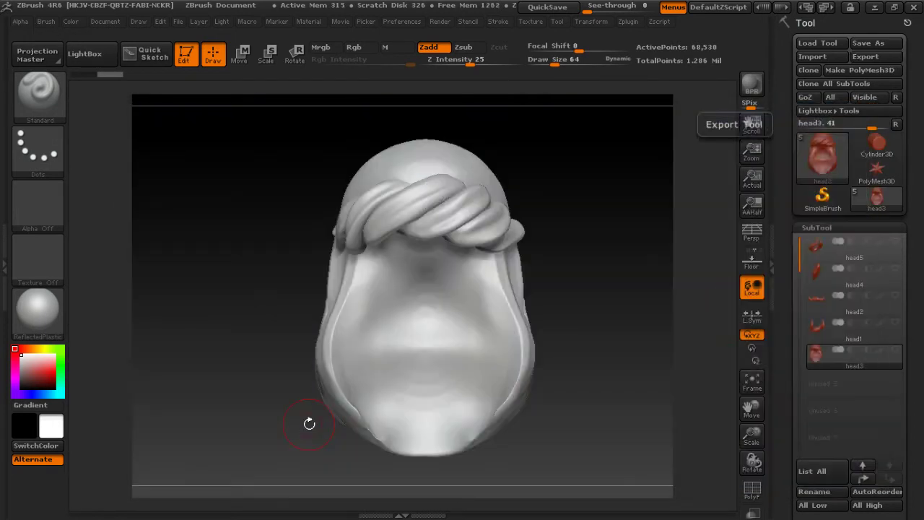
- Switch to TopoGun and merge surplus boundary vertices along the front centre edge of the retopologized armour
{"action": "left_click", "coordinate": [877, 9]}
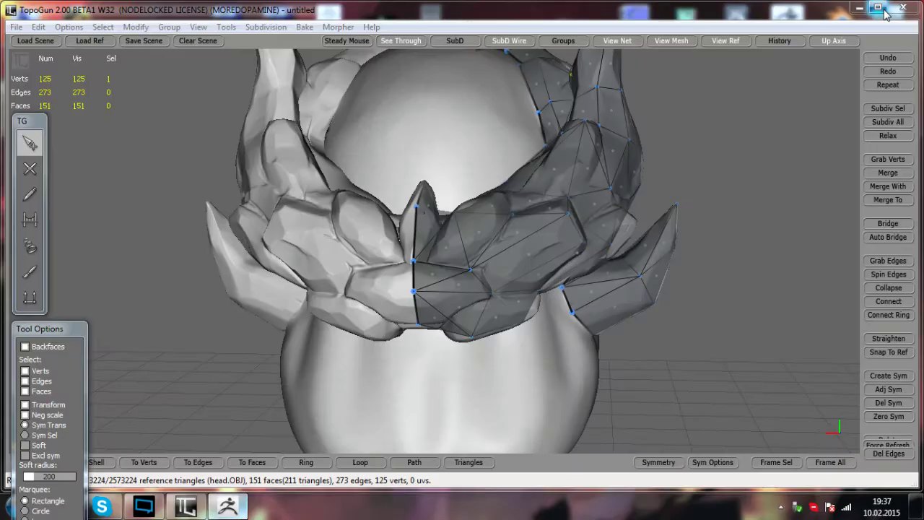
{"action": "scroll", "coordinate": [640, 275], "scroll_direction": "down", "scroll_amount": 3}
{"action": "left_click_drag", "start_coordinate": [639, 275], "coordinate": [577, 283], "text": "alt"}
{"action": "scroll", "coordinate": [423, 283], "scroll_direction": "up", "scroll_amount": 2}
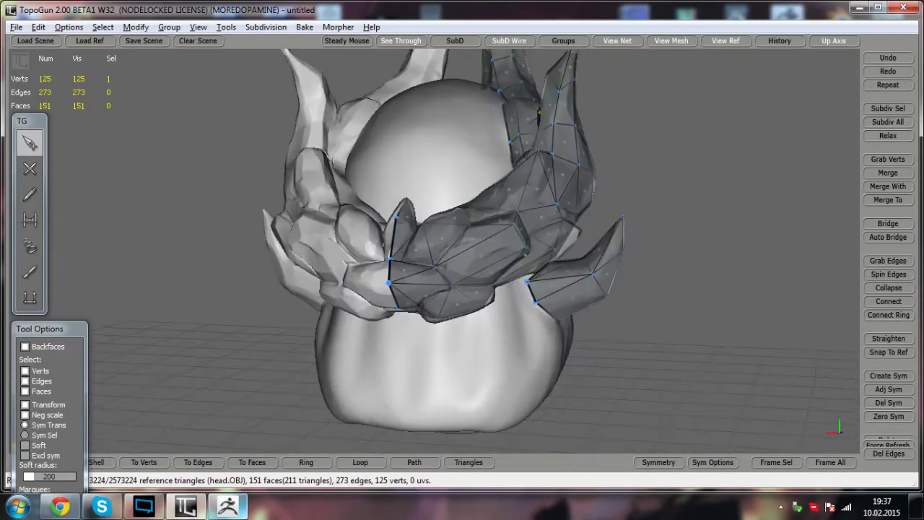
{"action": "left_click", "coordinate": [31, 177]}
{"action": "left_click_drag", "start_coordinate": [433, 184], "coordinate": [486, 249], "text": "alt"}
{"action": "left_click", "coordinate": [775, 457]}
{"action": "left_click", "coordinate": [30, 143]}
{"action": "left_click_drag", "start_coordinate": [441, 289], "coordinate": [398, 296], "text": "alt"}
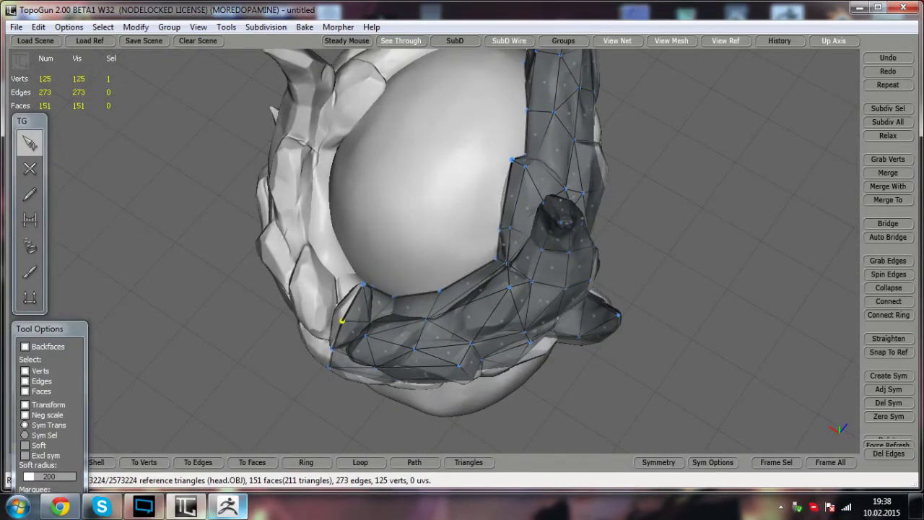
{"action": "left_click_drag", "start_coordinate": [462, 270], "coordinate": [665, 177], "text": "alt"}
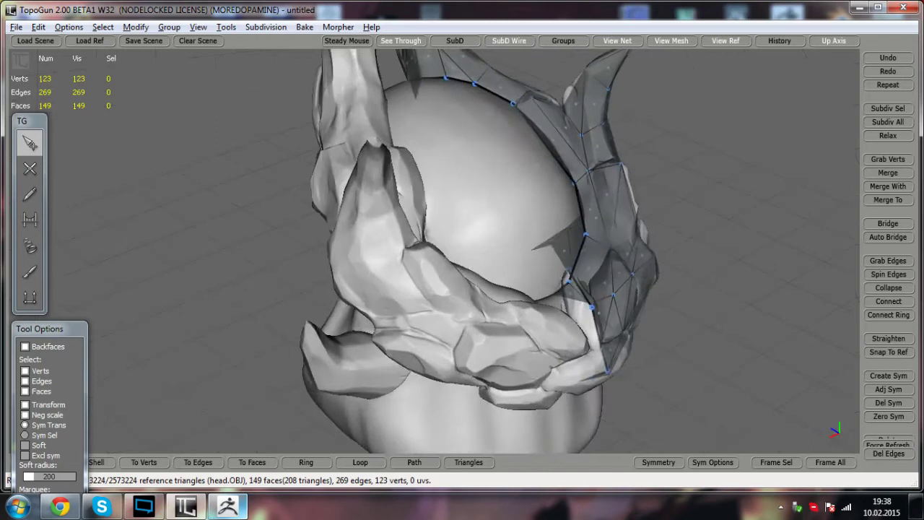
- Merge two neighbouring vertices partway up the tall rear horn of the retopology mesh
{"action": "middle_click_drag", "start_coordinate": [664, 177], "coordinate": [642, 255], "text": "alt"}
{"action": "left_click_drag", "start_coordinate": [643, 254], "coordinate": [534, 253], "text": "alt"}
{"action": "middle_click_drag", "start_coordinate": [534, 253], "coordinate": [534, 353], "text": "alt"}
{"action": "left_click_drag", "start_coordinate": [535, 353], "coordinate": [596, 411], "text": "alt"}
{"action": "right_click_drag", "start_coordinate": [596, 411], "coordinate": [701, 398], "text": "alt"}
{"action": "left_click_drag", "start_coordinate": [702, 398], "coordinate": [675, 328], "text": "alt"}
{"action": "middle_click_drag", "start_coordinate": [675, 328], "coordinate": [711, 415], "text": "alt"}
{"action": "left_click_drag", "start_coordinate": [711, 415], "coordinate": [556, 386], "text": "alt"}
{"action": "middle_click_drag", "start_coordinate": [556, 387], "coordinate": [715, 336], "text": "alt"}
{"action": "left_click_drag", "start_coordinate": [715, 336], "coordinate": [759, 340], "text": "alt"}
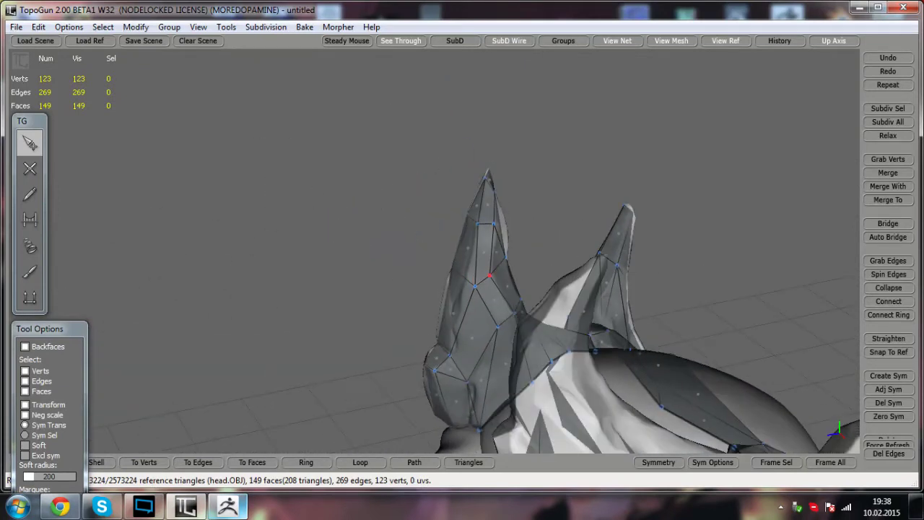
{"action": "left_click_drag", "start_coordinate": [490, 275], "coordinate": [544, 280]}
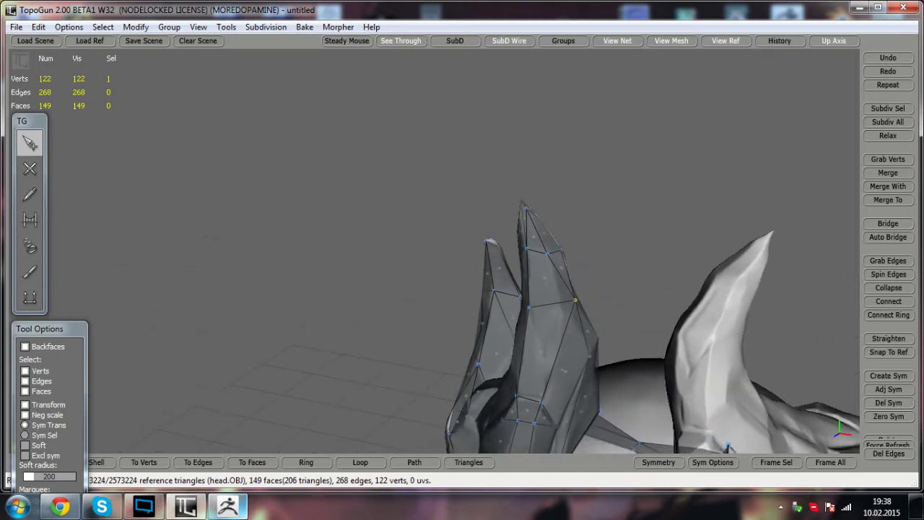
- Undo the last edit and reposition a vertex on the side armour between the front and rear horns
{"action": "left_click", "coordinate": [622, 275]}
{"action": "left_click_drag", "start_coordinate": [623, 276], "coordinate": [743, 294], "text": "alt"}
{"action": "key", "text": "ctrl+z"}
{"action": "left_click_drag", "start_coordinate": [478, 251], "coordinate": [714, 309], "text": "alt"}
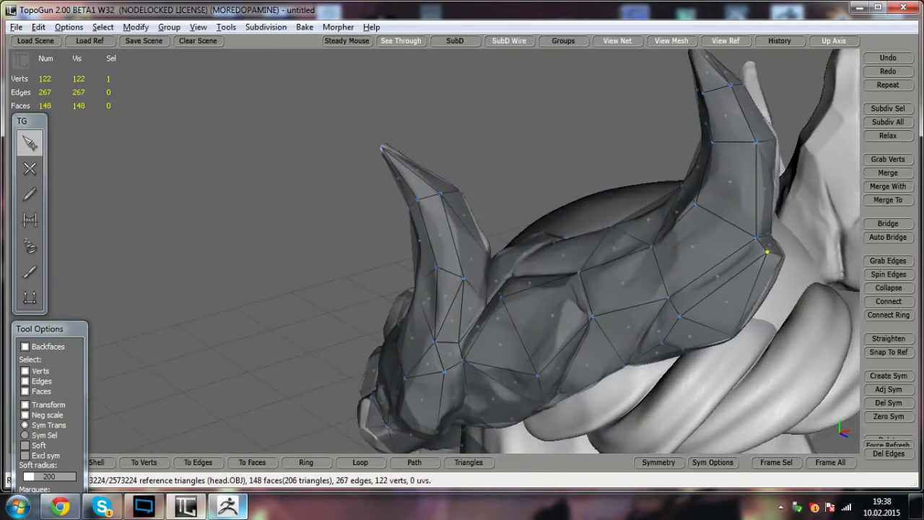
{"action": "left_click_drag", "start_coordinate": [593, 316], "coordinate": [590, 316]}
{"action": "left_click_drag", "start_coordinate": [521, 316], "coordinate": [574, 343], "text": "alt"}
{"action": "middle_click_drag", "start_coordinate": [404, 284], "coordinate": [398, 277], "text": "alt"}
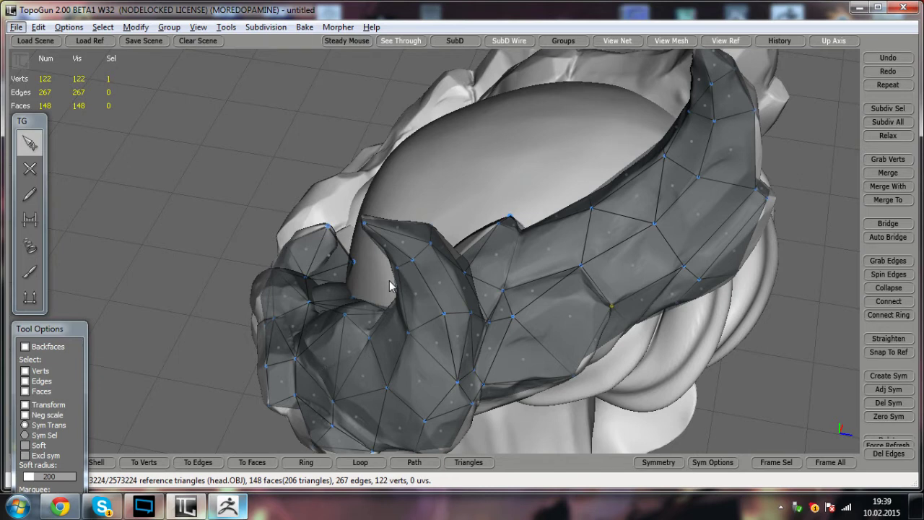
- Merge surplus vertices on the side armour around the outer base of the front horn
{"action": "left_click_drag", "start_coordinate": [390, 286], "coordinate": [448, 204], "text": "alt"}
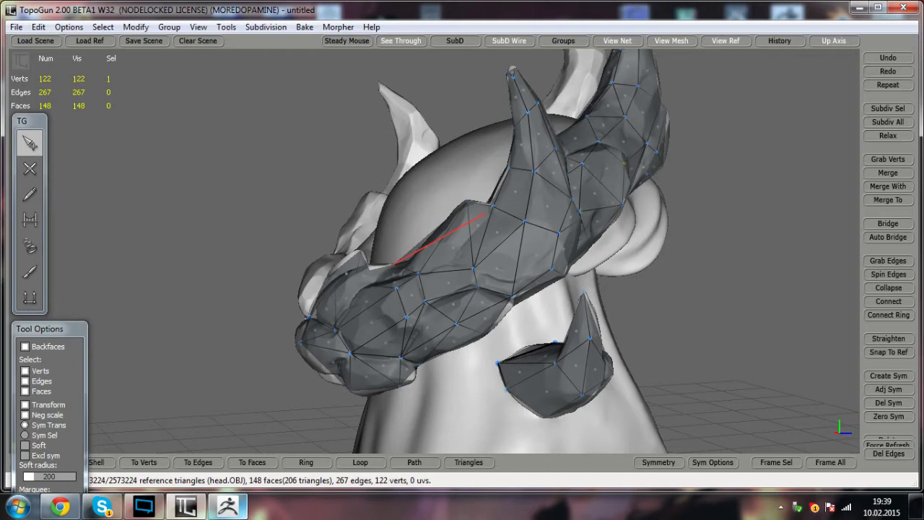
{"action": "left_click_drag", "start_coordinate": [436, 242], "coordinate": [465, 241], "text": "alt"}
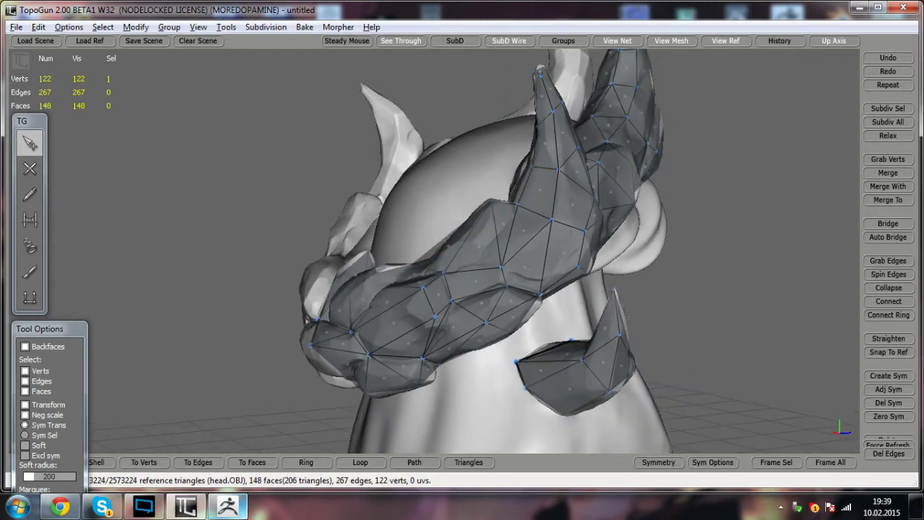
{"action": "left_click_drag", "start_coordinate": [502, 268], "coordinate": [410, 280]}
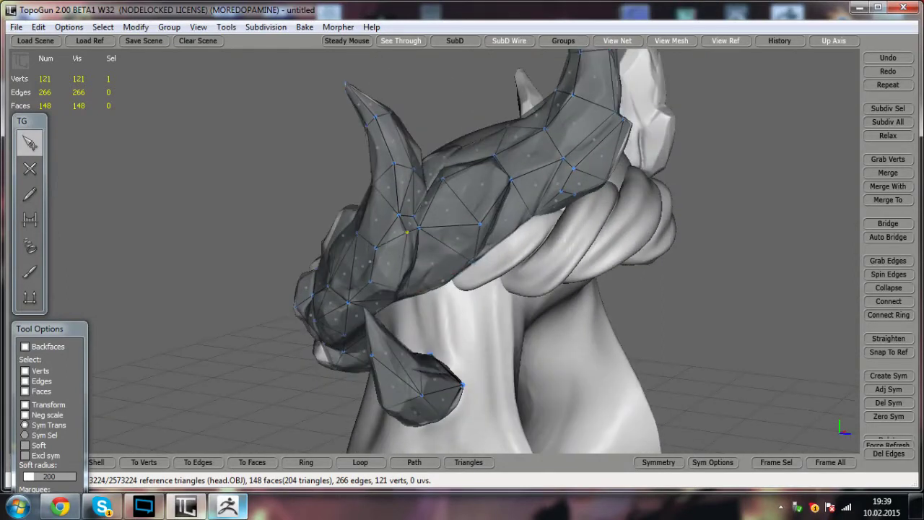
{"action": "left_click_drag", "start_coordinate": [398, 215], "coordinate": [406, 241]}
{"action": "left_click_drag", "start_coordinate": [407, 240], "coordinate": [332, 186], "text": "alt"}
{"action": "scroll", "coordinate": [397, 256], "scroll_direction": "up", "scroll_amount": 2}
{"action": "left_click", "coordinate": [441, 264]}
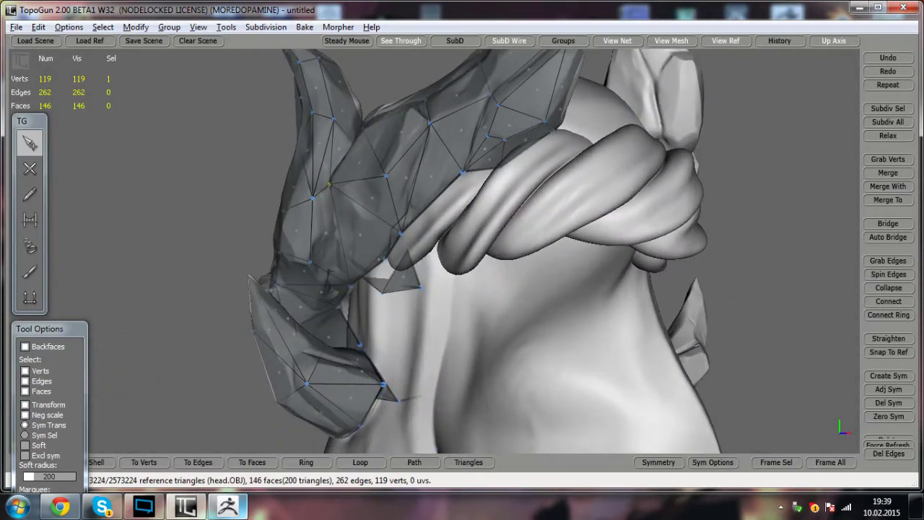
- Add edges across the side armour below the front horn and adjust the vertex at the horn's outer base
{"action": "left_click", "coordinate": [30, 169]}
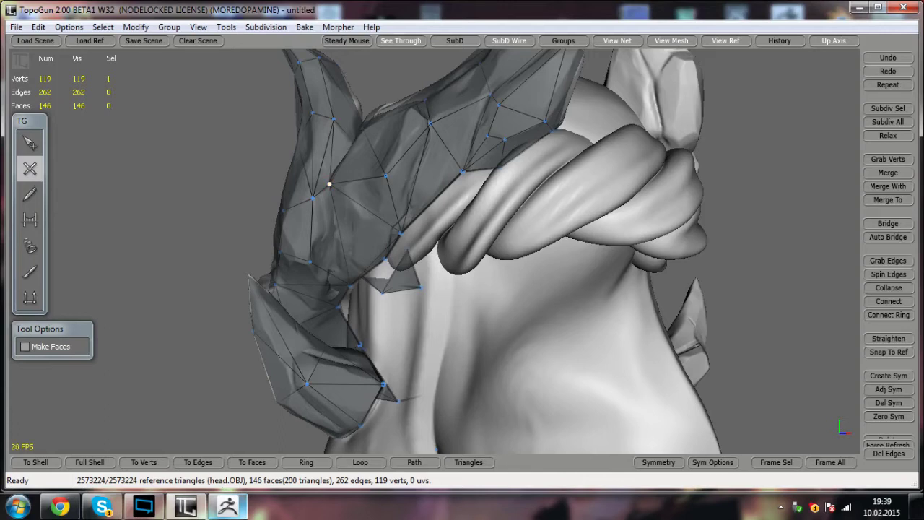
{"action": "middle_click_drag", "start_coordinate": [310, 261], "coordinate": [433, 253]}
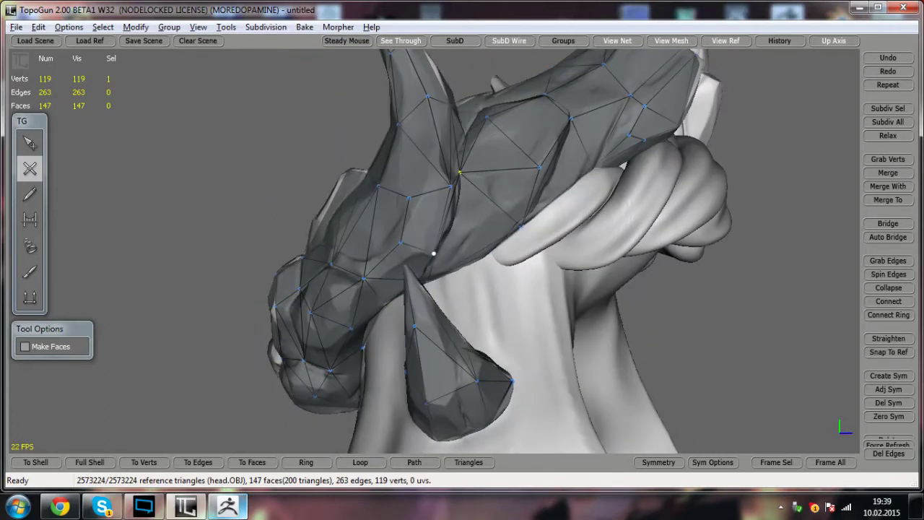
{"action": "left_click", "coordinate": [33, 146]}
{"action": "left_click_drag", "start_coordinate": [426, 282], "coordinate": [345, 297], "text": "alt"}
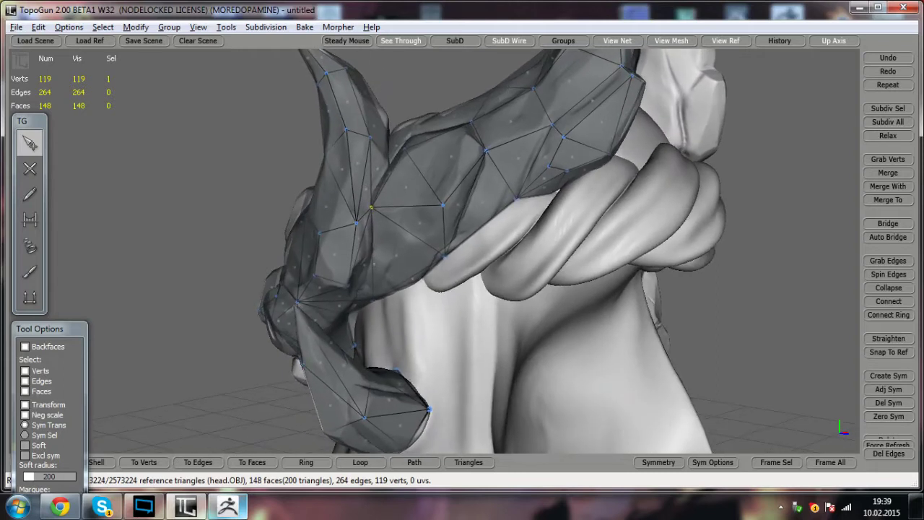
{"action": "left_click_drag", "start_coordinate": [371, 208], "coordinate": [397, 214]}
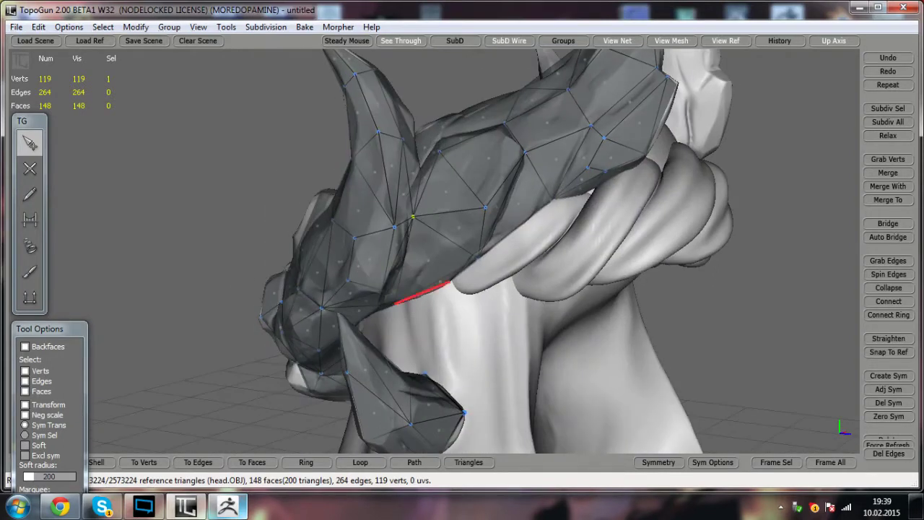
- Merge the closely spaced vertices on the armour's lower back rim and around the tall rear horn
{"action": "left_click_drag", "start_coordinate": [423, 292], "coordinate": [452, 305], "text": "alt"}
{"action": "left_click_drag", "start_coordinate": [386, 297], "coordinate": [319, 273], "text": "alt"}
{"action": "scroll", "coordinate": [409, 280], "scroll_direction": "down", "scroll_amount": 2}
{"action": "left_click_drag", "start_coordinate": [455, 221], "coordinate": [457, 221], "text": "alt"}
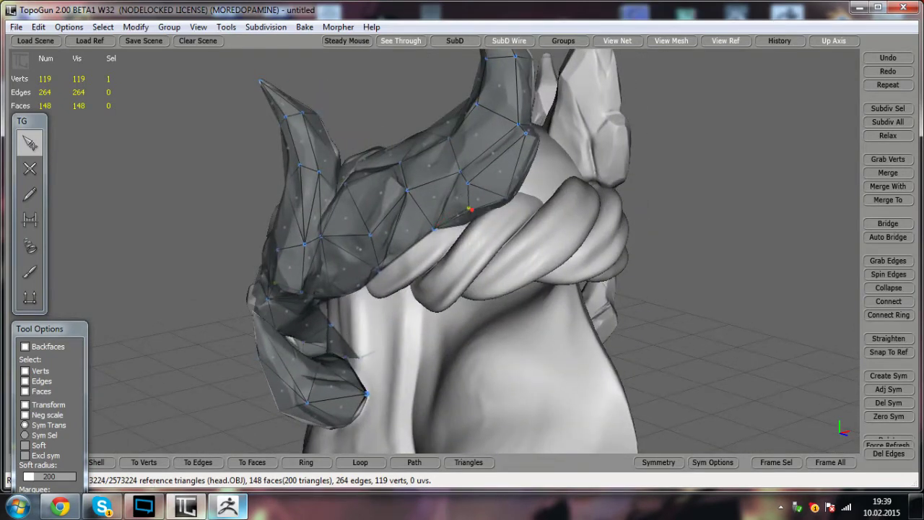
{"action": "left_click_drag", "start_coordinate": [468, 208], "coordinate": [360, 200], "text": "alt"}
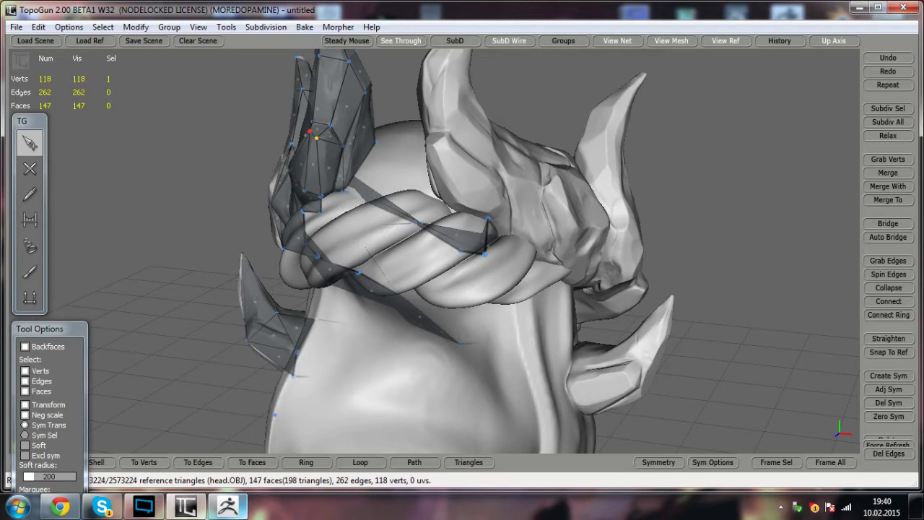
{"action": "left_click_drag", "start_coordinate": [368, 231], "coordinate": [581, 214], "text": "alt"}
{"action": "scroll", "coordinate": [462, 238], "scroll_direction": "up", "scroll_amount": 3}
{"action": "left_click_drag", "start_coordinate": [462, 238], "coordinate": [584, 257], "text": "alt"}
{"action": "left_click_drag", "start_coordinate": [351, 358], "coordinate": [534, 355], "text": "alt"}
{"action": "scroll", "coordinate": [378, 326], "scroll_direction": "up", "scroll_amount": 2}
{"action": "middle_click_drag", "start_coordinate": [462, 288], "coordinate": [592, 333], "text": "alt"}
{"action": "left_click_drag", "start_coordinate": [592, 334], "coordinate": [462, 393], "text": "alt"}
- Add an edge on the front horn and merge the horn's two neighbouring middle vertices into one
{"action": "left_click", "coordinate": [29, 168]}
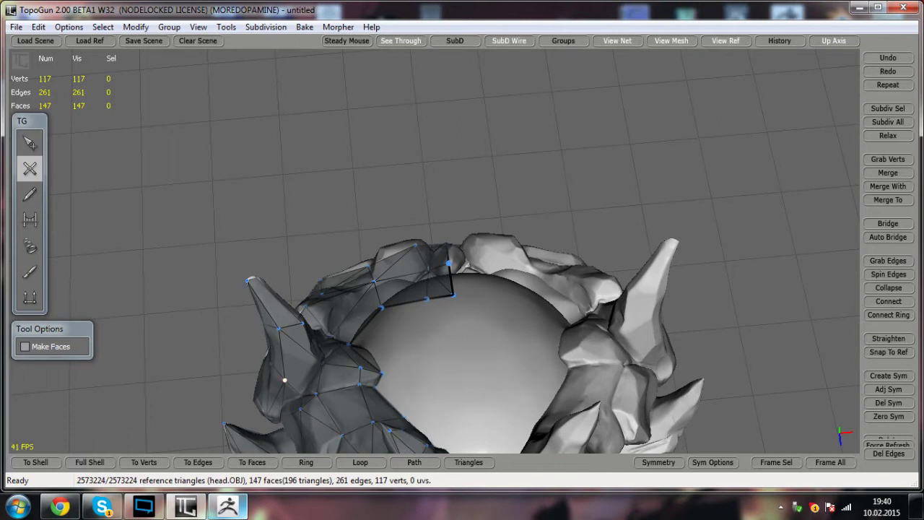
{"action": "left_click_drag", "start_coordinate": [322, 361], "coordinate": [366, 294], "text": "alt"}
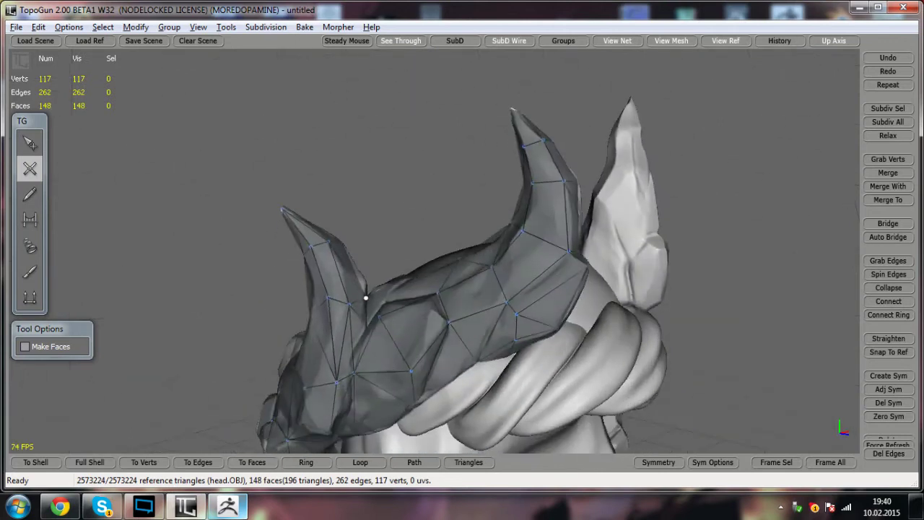
{"action": "left_click", "coordinate": [32, 146]}
{"action": "left_click_drag", "start_coordinate": [404, 325], "coordinate": [429, 324], "text": "alt"}
{"action": "left_click_drag", "start_coordinate": [369, 303], "coordinate": [308, 300]}
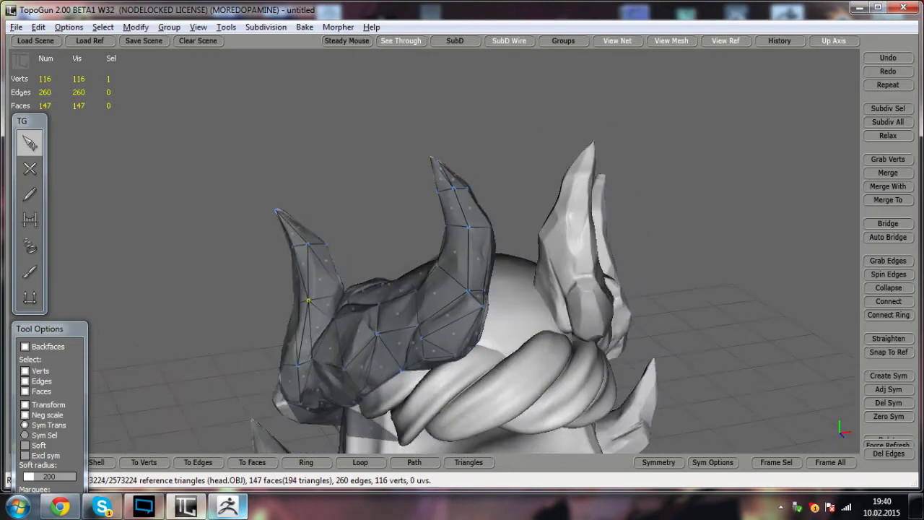
- Shift the merged middle vertex of the front horn slightly to follow the reference shape
{"action": "scroll", "coordinate": [434, 252], "scroll_direction": "up", "scroll_amount": 3}
{"action": "left_click", "coordinate": [265, 354]}
{"action": "left_click", "coordinate": [278, 326]}
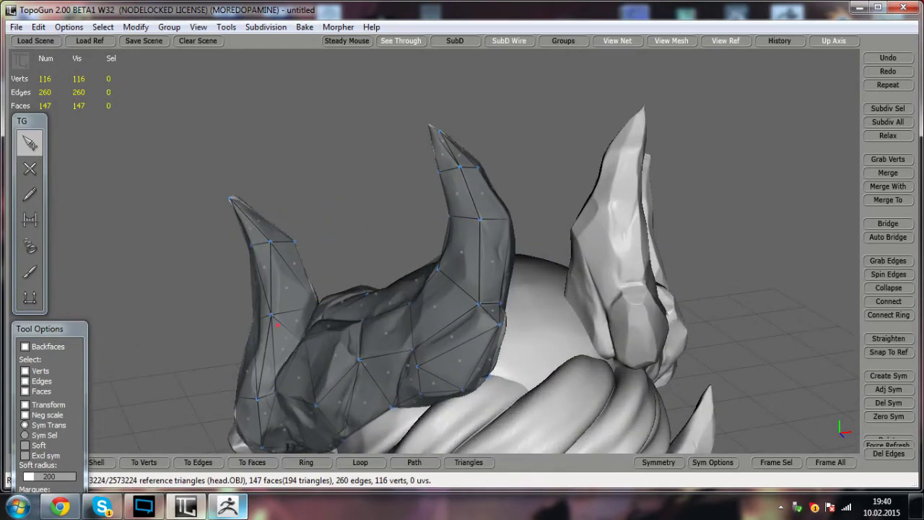
{"action": "left_click_drag", "start_coordinate": [270, 315], "coordinate": [278, 315]}
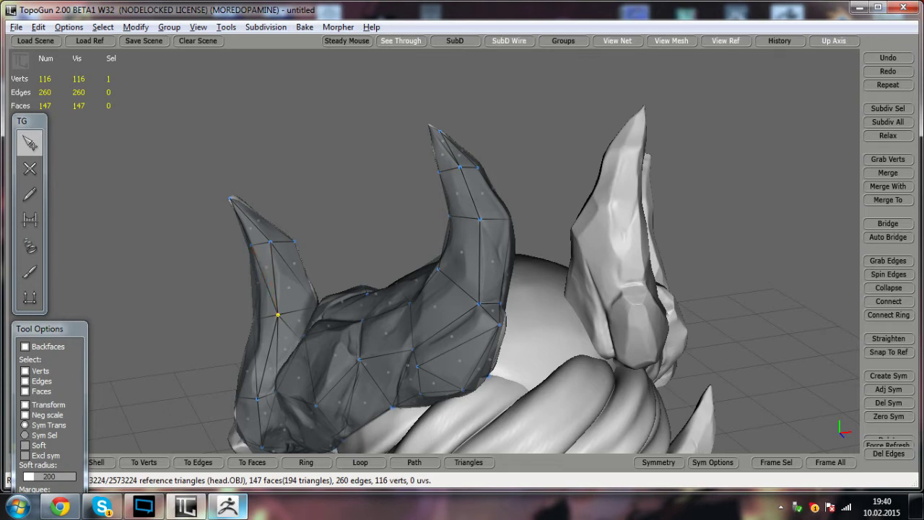
{"action": "scroll", "coordinate": [433, 251], "scroll_direction": "up", "scroll_amount": 1}
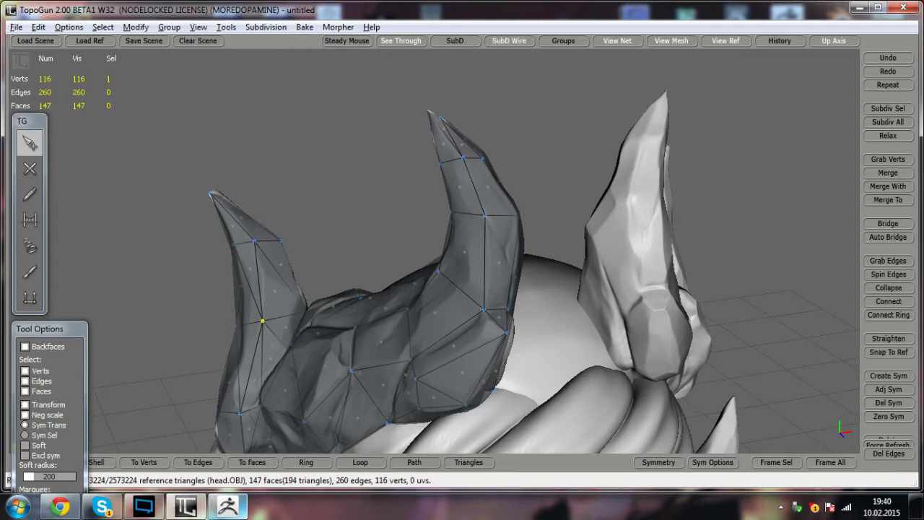
- Examine the horned side armour from several angles for edges that still need cleanup
{"action": "scroll", "coordinate": [433, 251], "scroll_direction": "down", "scroll_amount": 1}
{"action": "left_click_drag", "start_coordinate": [361, 289], "coordinate": [549, 278], "text": "alt"}
{"action": "scroll", "coordinate": [433, 251], "scroll_direction": "down", "scroll_amount": 2}
{"action": "left_click_drag", "start_coordinate": [433, 278], "coordinate": [534, 281], "text": "alt"}
{"action": "middle_click_drag", "start_coordinate": [535, 282], "coordinate": [472, 251], "text": "alt"}
{"action": "left_click_drag", "start_coordinate": [534, 278], "coordinate": [361, 273], "text": "alt"}
{"action": "scroll", "coordinate": [433, 251], "scroll_direction": "up", "scroll_amount": 2}
{"action": "left_click_drag", "start_coordinate": [462, 278], "coordinate": [390, 278], "text": "alt"}
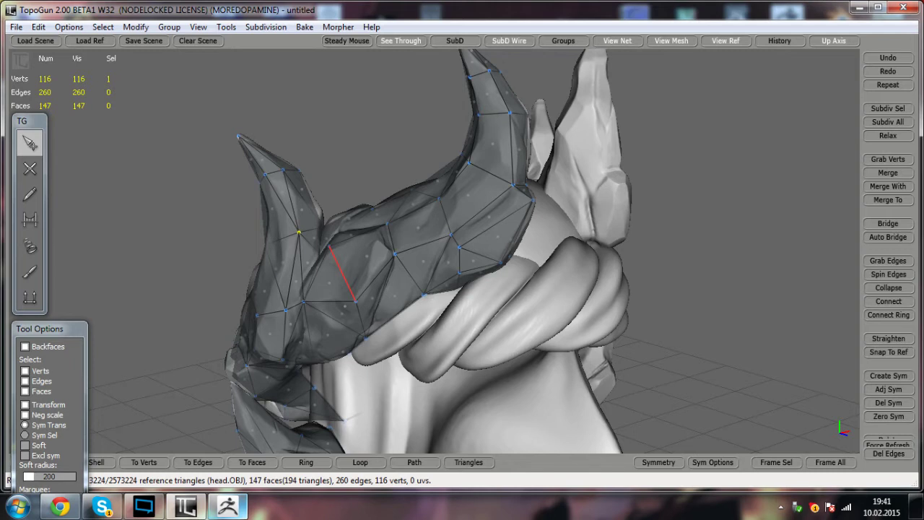
{"action": "key", "text": "alt"}
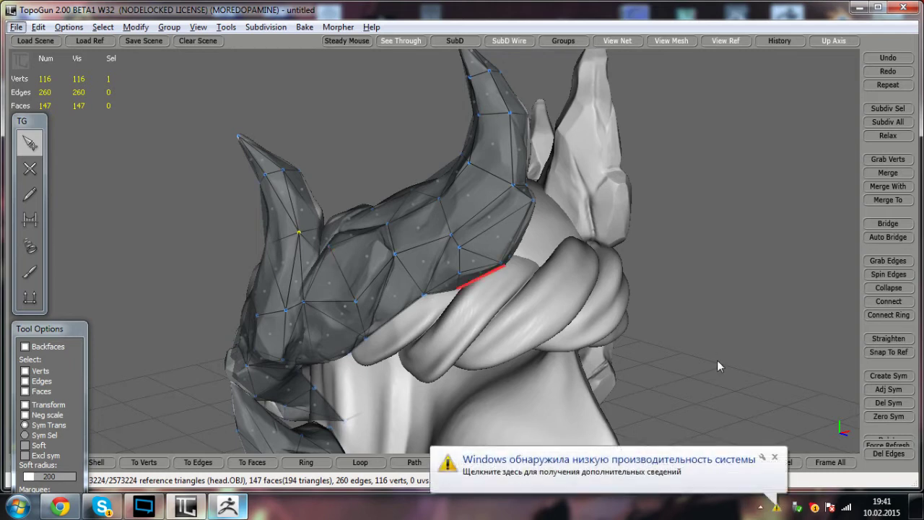
{"action": "left_click", "coordinate": [775, 458]}
- Adjust the vertices on the armour's inner rim behind and in front of the front horn
{"action": "scroll", "coordinate": [448, 260], "scroll_direction": "down", "scroll_amount": 2}
{"action": "left_click_drag", "start_coordinate": [462, 274], "coordinate": [552, 361], "text": "alt"}
{"action": "scroll", "coordinate": [433, 274], "scroll_direction": "up", "scroll_amount": 2}
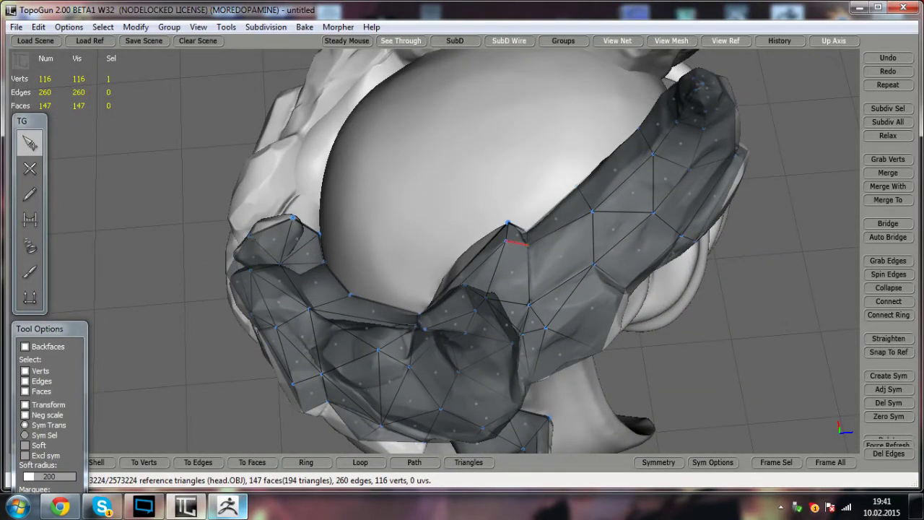
{"action": "left_click_drag", "start_coordinate": [462, 303], "coordinate": [594, 385], "text": "alt"}
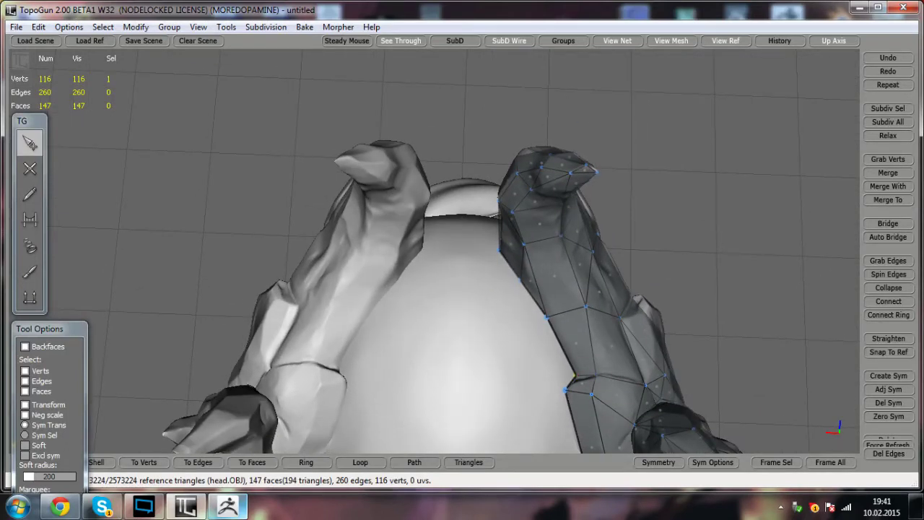
{"action": "middle_click_drag", "start_coordinate": [589, 382], "coordinate": [498, 217], "text": "alt"}
{"action": "left_click_drag", "start_coordinate": [499, 216], "coordinate": [394, 162], "text": "alt"}
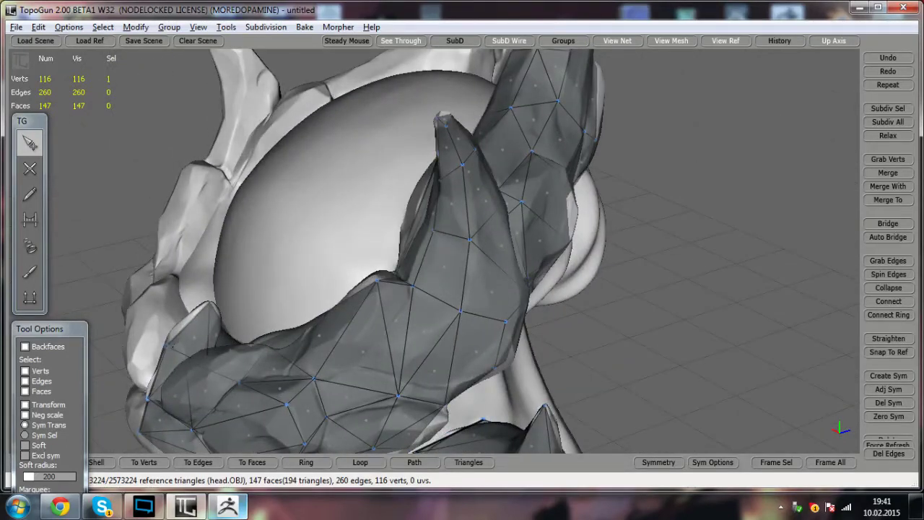
{"action": "left_click_drag", "start_coordinate": [413, 286], "coordinate": [409, 283]}
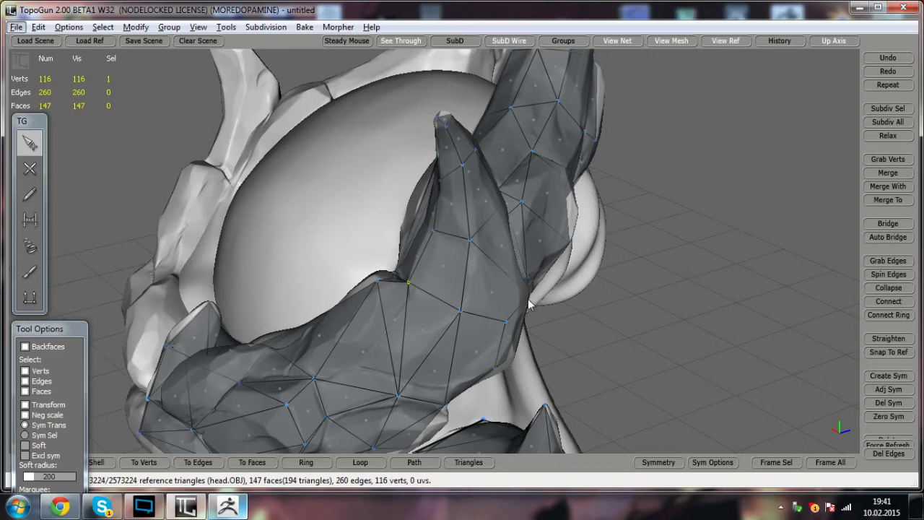
- Examine the retopologized horned armour around both horns, the inner rim and the back for remaining surplus vertices and edges
{"action": "scroll", "coordinate": [435, 251], "scroll_direction": "down", "scroll_amount": 3}
{"action": "left_click_drag", "start_coordinate": [408, 282], "coordinate": [278, 257], "text": "alt"}
{"action": "middle_click_drag", "start_coordinate": [278, 256], "coordinate": [351, 290], "text": "alt"}
{"action": "left_click_drag", "start_coordinate": [350, 290], "coordinate": [524, 285], "text": "alt"}
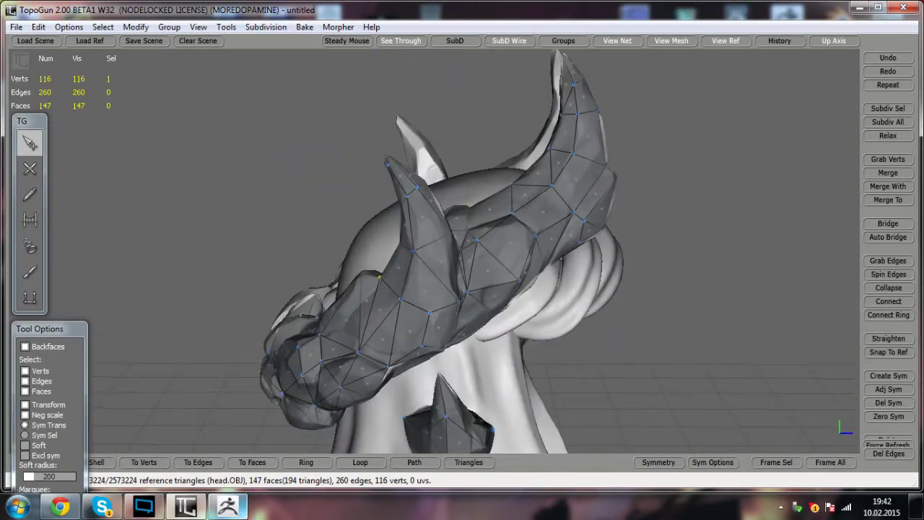
{"action": "right_click_drag", "start_coordinate": [523, 285], "coordinate": [483, 282], "text": "alt"}
{"action": "left_click_drag", "start_coordinate": [484, 282], "coordinate": [491, 271], "text": "alt"}
{"action": "middle_click_drag", "start_coordinate": [491, 271], "coordinate": [488, 245], "text": "alt"}
{"action": "left_click_drag", "start_coordinate": [487, 245], "coordinate": [444, 231], "text": "alt"}
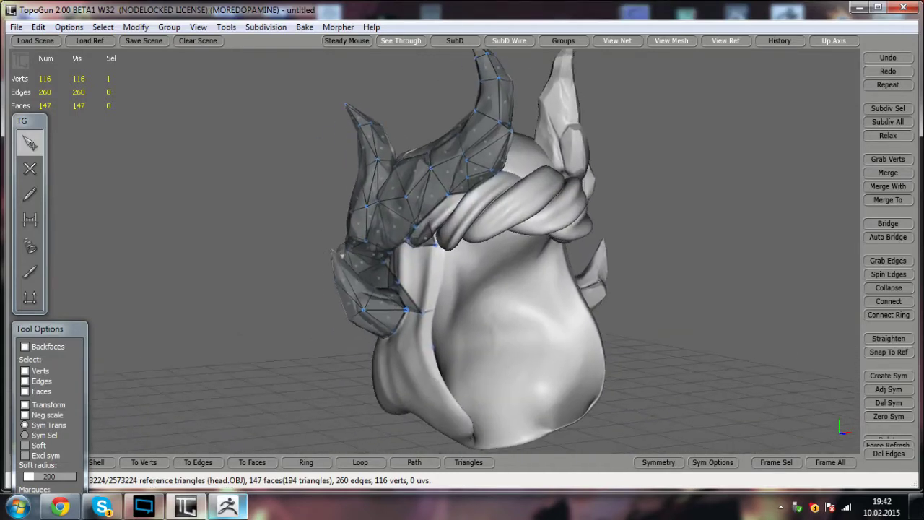
{"action": "right_click_drag", "start_coordinate": [444, 231], "coordinate": [480, 235], "text": "alt"}
{"action": "mouse_move", "coordinate": [480, 235]}
{"action": "left_mouse_down", "text": "alt"}
{"action": "mouse_move", "coordinate": [447, 242]}
{"action": "mouse_move", "coordinate": [556, 231]}
{"action": "mouse_move", "coordinate": [488, 235]}
{"action": "mouse_move", "coordinate": [599, 242]}
{"action": "mouse_move", "coordinate": [473, 238]}
{"action": "left_mouse_up", "text": "alt"}
{"action": "right_click_drag", "start_coordinate": [473, 238], "coordinate": [448, 238], "text": "alt"}
{"action": "left_click_drag", "start_coordinate": [447, 239], "coordinate": [638, 245], "text": "alt"}
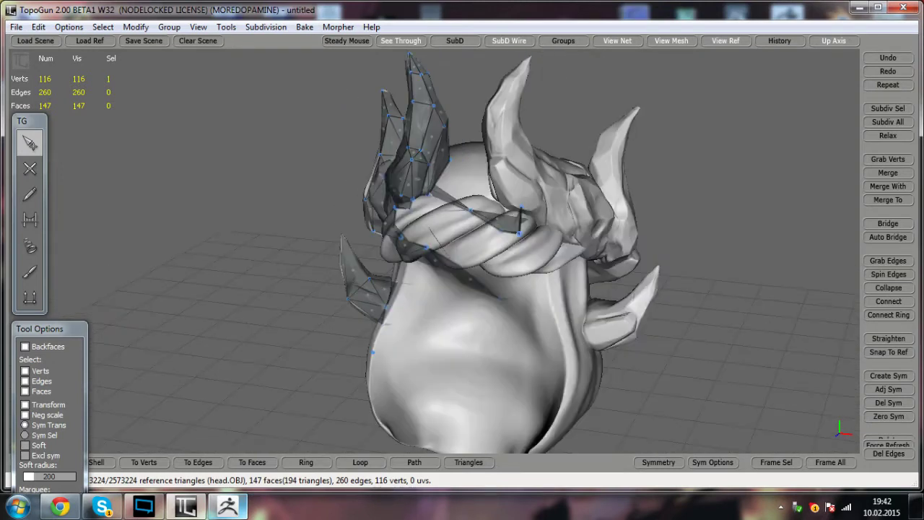
{"action": "right_click_drag", "start_coordinate": [505, 246], "coordinate": [560, 246], "text": "alt"}
{"action": "left_click_drag", "start_coordinate": [560, 246], "coordinate": [639, 242], "text": "alt"}
{"action": "left_click_drag", "start_coordinate": [506, 244], "coordinate": [628, 244], "text": "alt"}
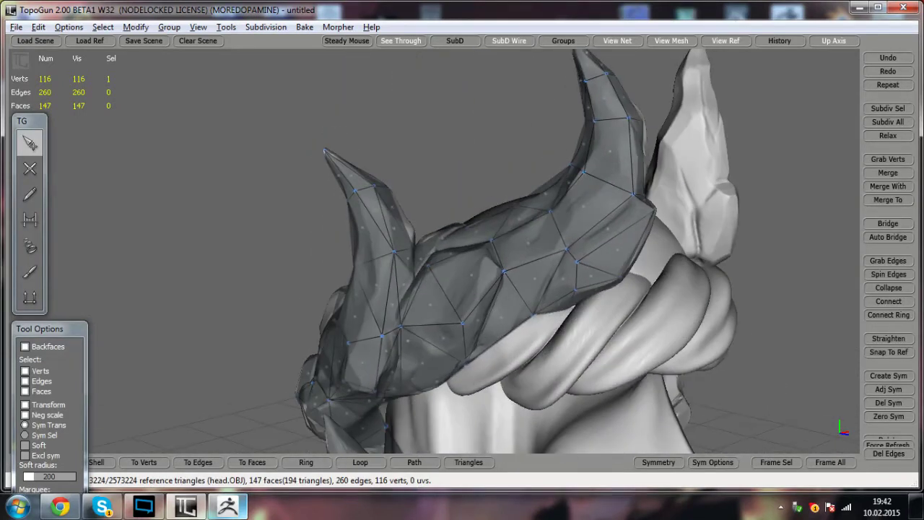
{"action": "middle_click_drag", "start_coordinate": [505, 288], "coordinate": [568, 175], "text": "alt"}
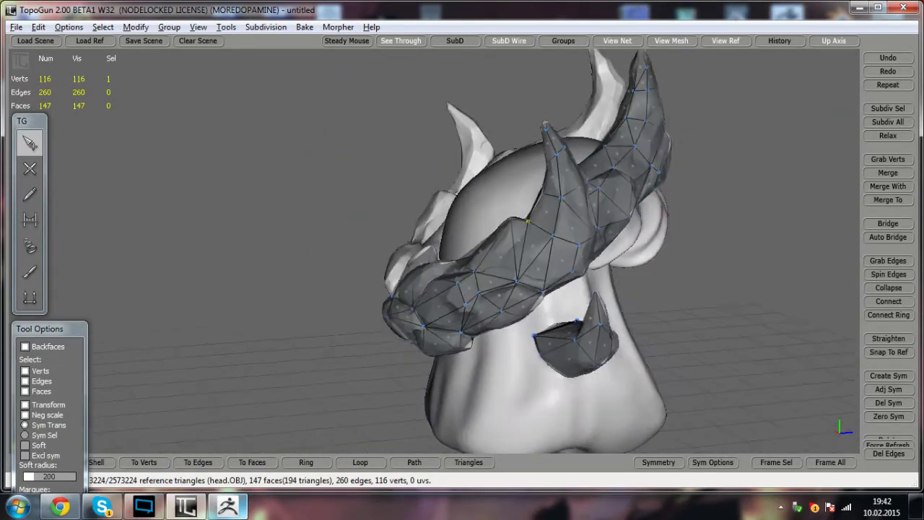
- Try merging two neighbouring vertices on the front part of the armour, ahead of the front horn, and undo the merge
{"action": "right_click_drag", "start_coordinate": [462, 322], "coordinate": [534, 343], "text": "alt"}
{"action": "left_click_drag", "start_coordinate": [534, 343], "coordinate": [463, 322], "text": "alt"}
{"action": "mouse_move", "coordinate": [519, 280]}
{"action": "left_mouse_down", "text": "alt"}
{"action": "mouse_move", "coordinate": [679, 281]}
{"action": "mouse_move", "coordinate": [533, 289]}
{"action": "left_mouse_up", "text": "alt"}
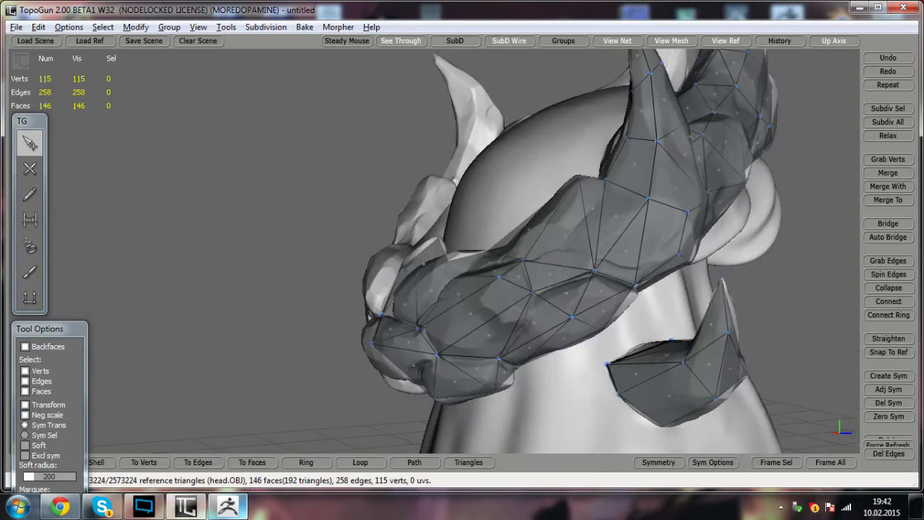
{"action": "left_click_drag", "start_coordinate": [517, 324], "coordinate": [649, 306], "text": "alt"}
{"action": "left_click_drag", "start_coordinate": [602, 325], "coordinate": [375, 321], "text": "alt"}
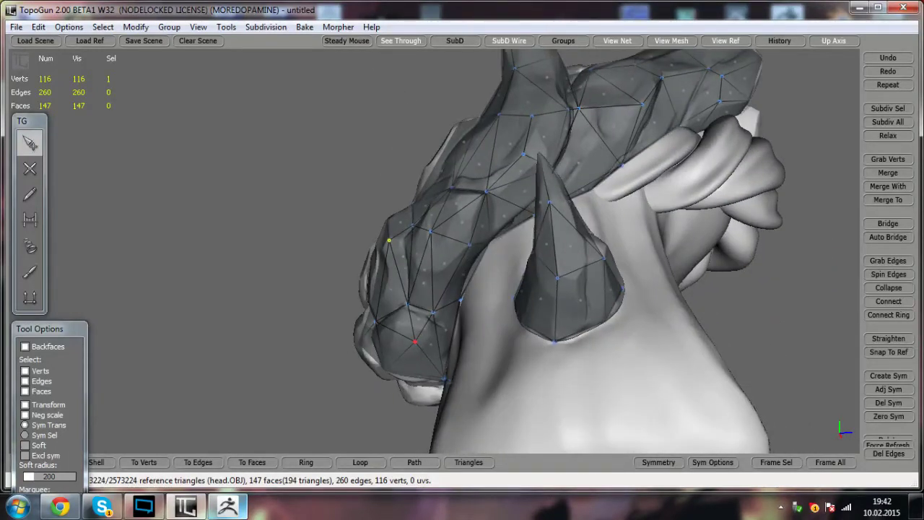
{"action": "left_click_drag", "start_coordinate": [441, 325], "coordinate": [487, 327], "text": "alt"}
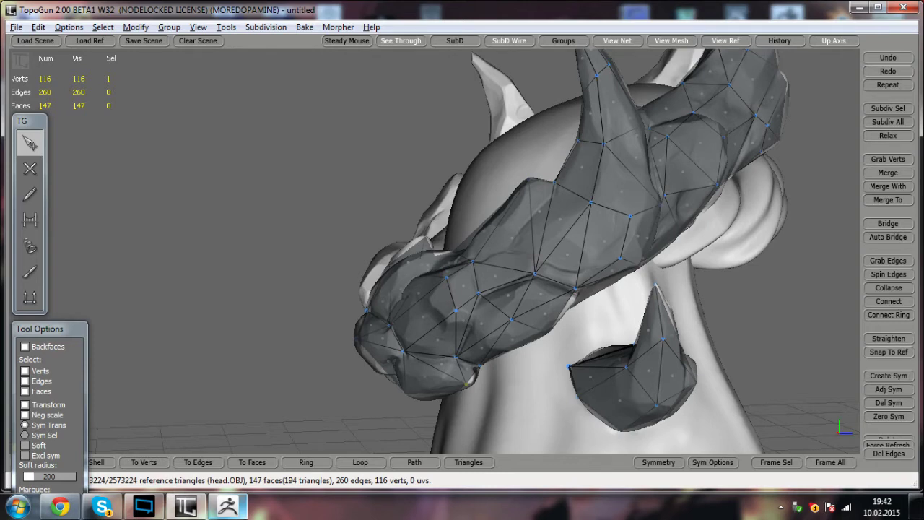
- Merge two surplus vertices on the upper part of the rear horn into their neighbours
{"action": "left_click_drag", "start_coordinate": [487, 327], "coordinate": [451, 369], "text": "alt"}
{"action": "middle_click_drag", "start_coordinate": [451, 368], "coordinate": [351, 440], "text": "alt"}
{"action": "left_click_drag", "start_coordinate": [350, 440], "coordinate": [360, 415], "text": "alt"}
{"action": "right_click_drag", "start_coordinate": [361, 415], "coordinate": [412, 415], "text": "alt"}
{"action": "left_click_drag", "start_coordinate": [411, 415], "coordinate": [343, 386], "text": "alt"}
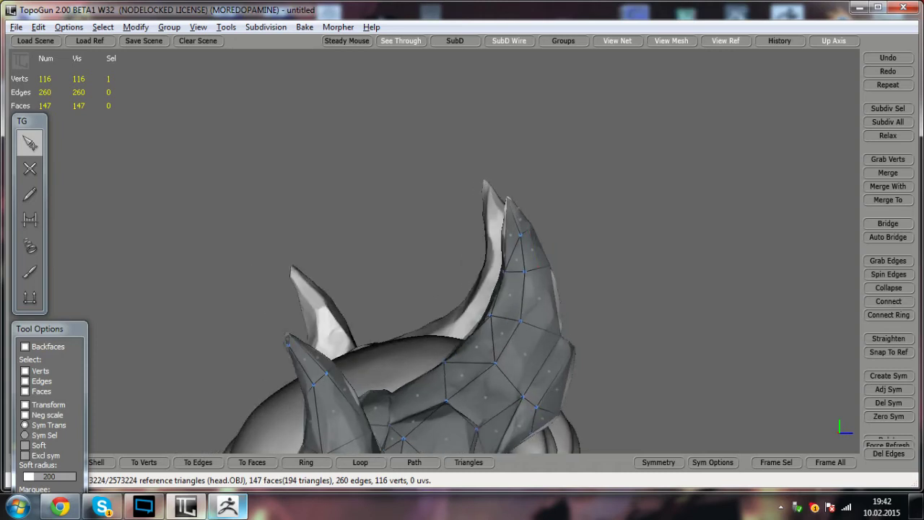
{"action": "left_click_drag", "start_coordinate": [531, 283], "coordinate": [360, 255], "text": "alt"}
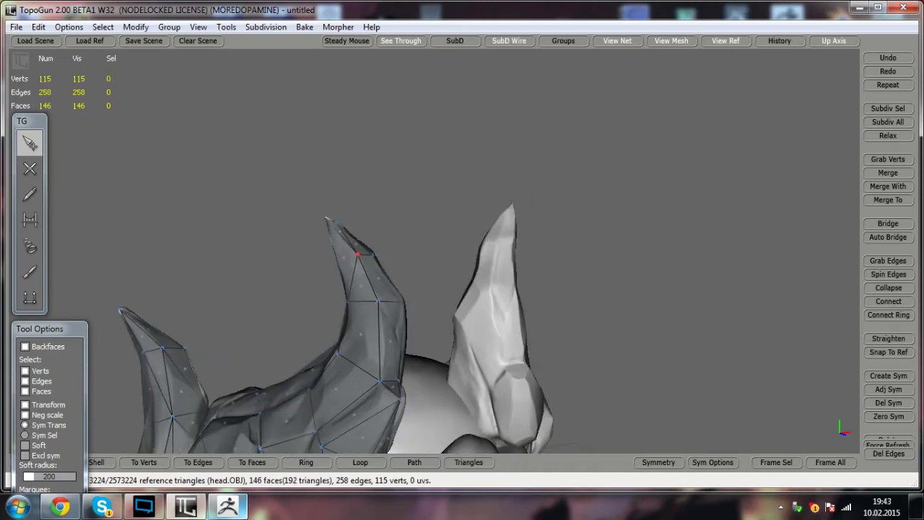
{"action": "left_click_drag", "start_coordinate": [399, 294], "coordinate": [267, 289], "text": "alt"}
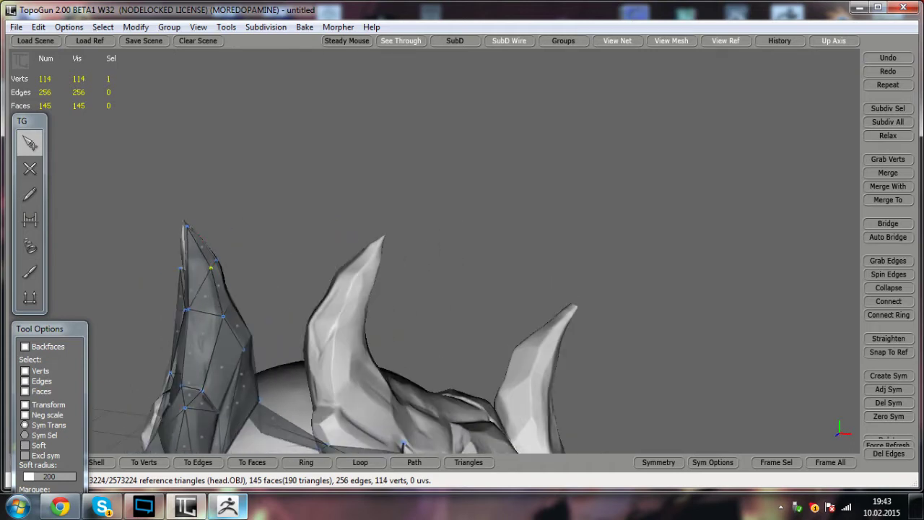
- Nudge the merged vertex on the rear horn and merge another surplus vertex on the horn's inner side
{"action": "left_click_drag", "start_coordinate": [206, 266], "coordinate": [204, 265]}
{"action": "left_click_drag", "start_coordinate": [204, 265], "coordinate": [123, 267], "text": "alt"}
{"action": "middle_click_drag", "start_coordinate": [123, 267], "coordinate": [278, 311], "text": "alt"}
{"action": "left_click_drag", "start_coordinate": [278, 310], "coordinate": [213, 309], "text": "alt"}
{"action": "scroll", "coordinate": [434, 251], "scroll_direction": "up", "scroll_amount": 3}
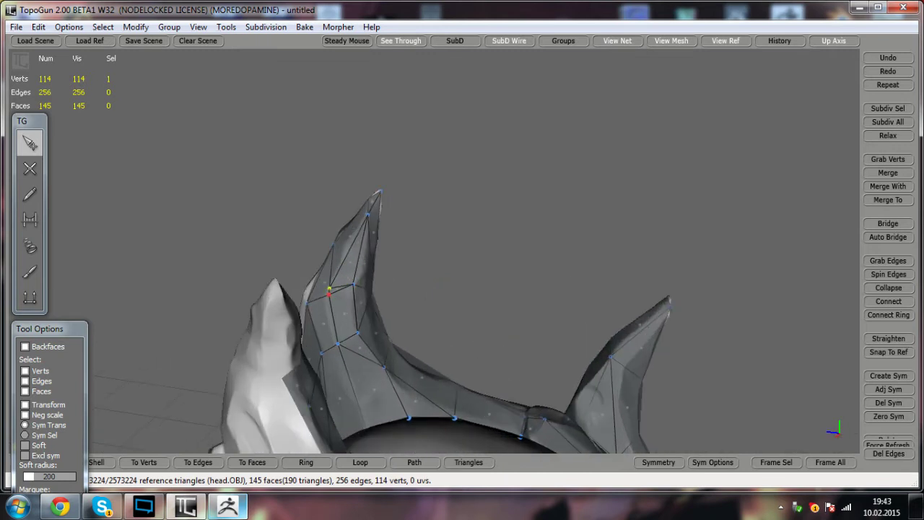
{"action": "left_click_drag", "start_coordinate": [330, 292], "coordinate": [353, 286]}
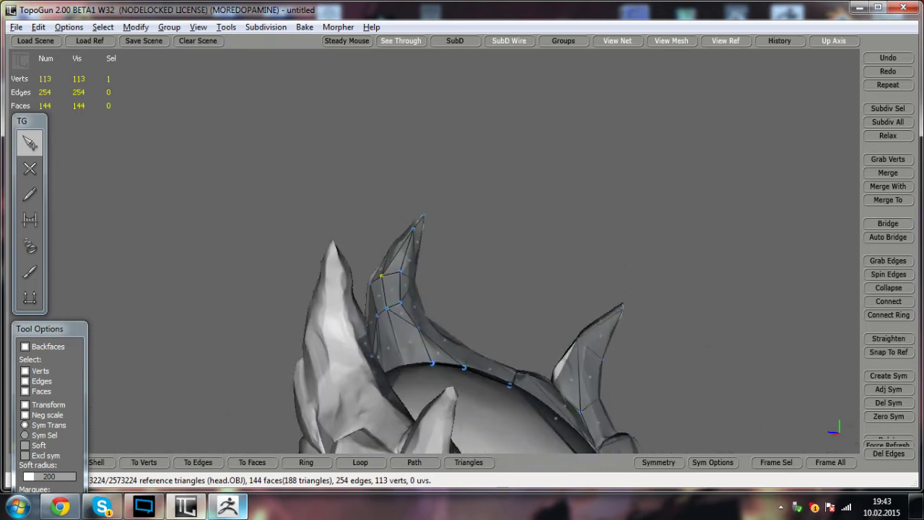
- Add an edge across the face near the tip of the rear horn
{"action": "scroll", "coordinate": [435, 252], "scroll_direction": "up", "scroll_amount": 3}
{"action": "left_click_drag", "start_coordinate": [419, 282], "coordinate": [498, 285], "text": "alt"}
{"action": "scroll", "coordinate": [435, 253], "scroll_direction": "up", "scroll_amount": 5}
{"action": "left_click_drag", "start_coordinate": [393, 249], "coordinate": [583, 257], "text": "alt"}
{"action": "scroll", "coordinate": [437, 246], "scroll_direction": "down", "scroll_amount": 6}
{"action": "left_click_drag", "start_coordinate": [435, 224], "coordinate": [343, 232], "text": "alt"}
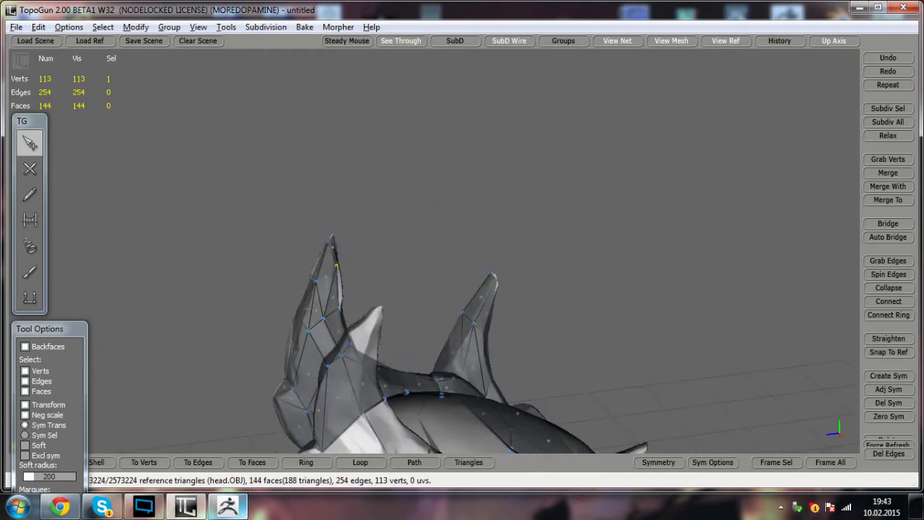
{"action": "left_click", "coordinate": [31, 179]}
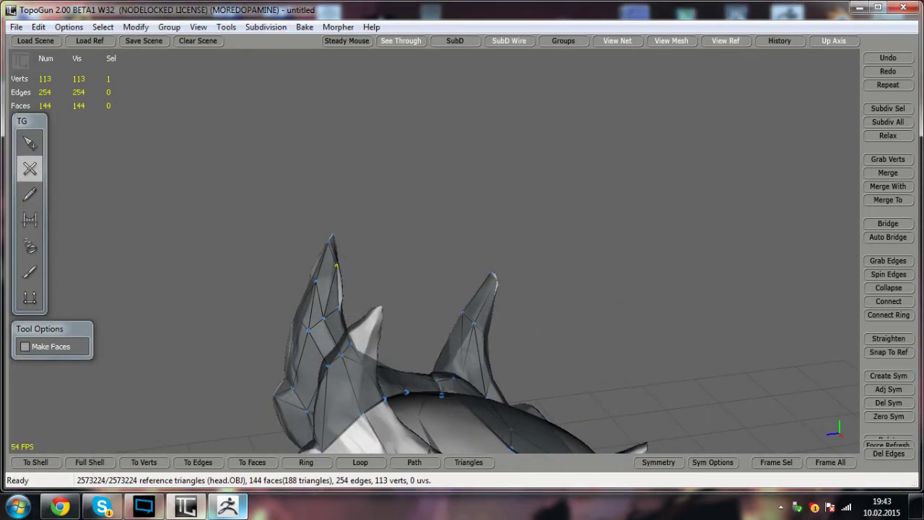
{"action": "mouse_move", "coordinate": [354, 238]}
{"action": "left_mouse_down", "text": "alt"}
{"action": "mouse_move", "coordinate": [520, 234]}
{"action": "mouse_move", "coordinate": [339, 235]}
{"action": "left_mouse_up", "text": "alt"}
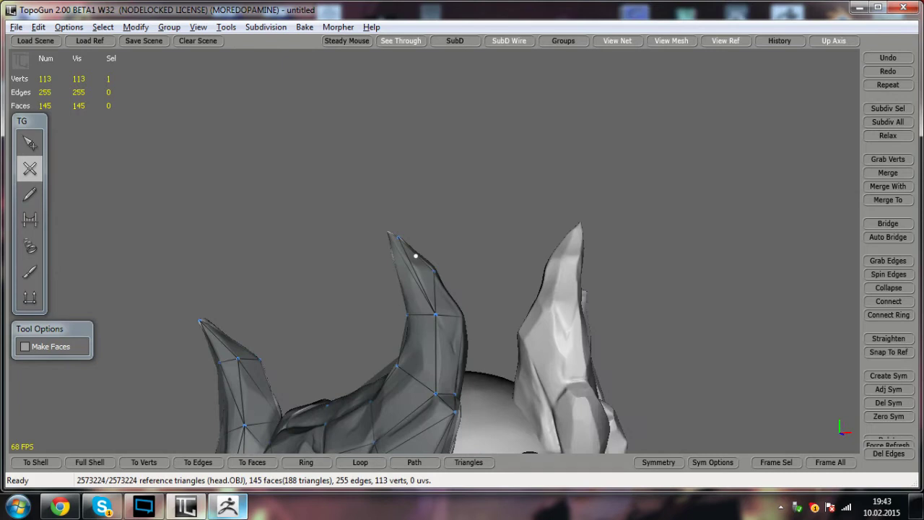
- Merge another surplus vertex on the rear horn and shift a vertex lower on its inner side to even out the faces
{"action": "left_click", "coordinate": [29, 148]}
{"action": "left_click_drag", "start_coordinate": [405, 245], "coordinate": [498, 242], "text": "alt"}
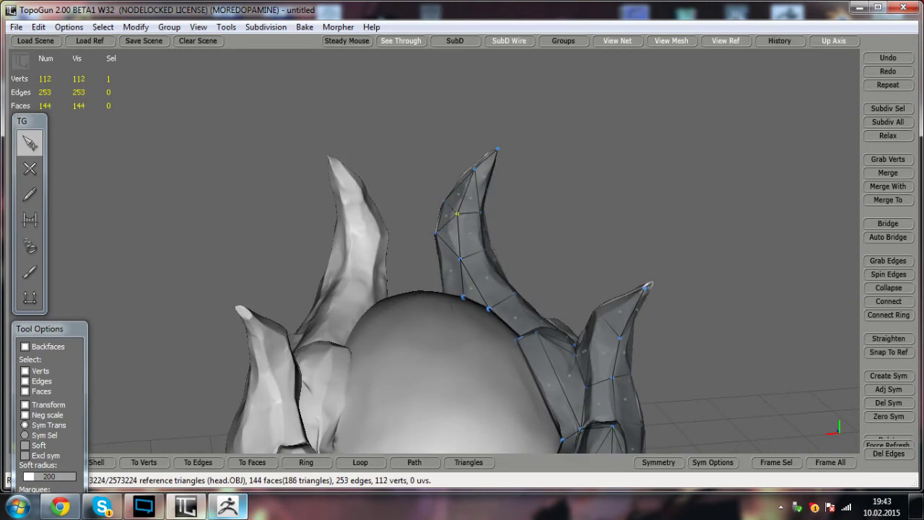
{"action": "left_click_drag", "start_coordinate": [498, 242], "coordinate": [398, 241], "text": "alt"}
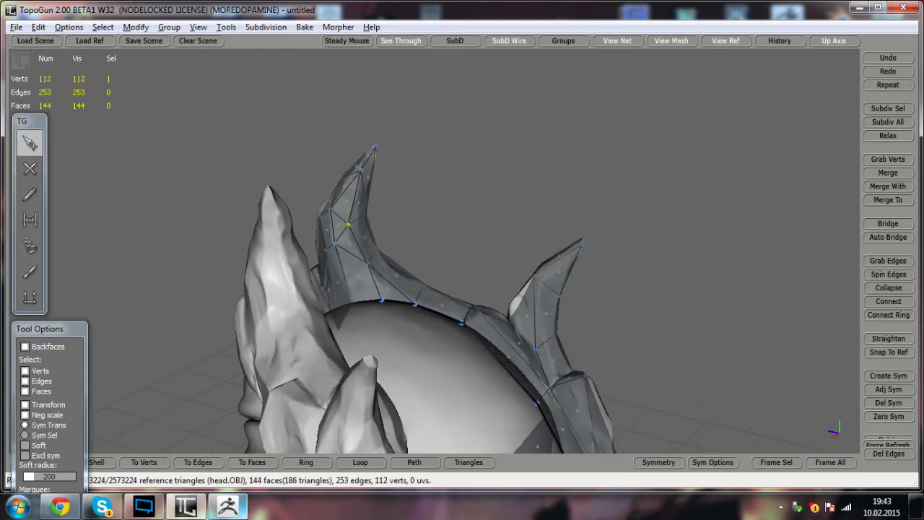
{"action": "middle_click_drag", "start_coordinate": [399, 242], "coordinate": [436, 267], "text": "alt"}
{"action": "left_click_drag", "start_coordinate": [436, 266], "coordinate": [425, 266], "text": "alt"}
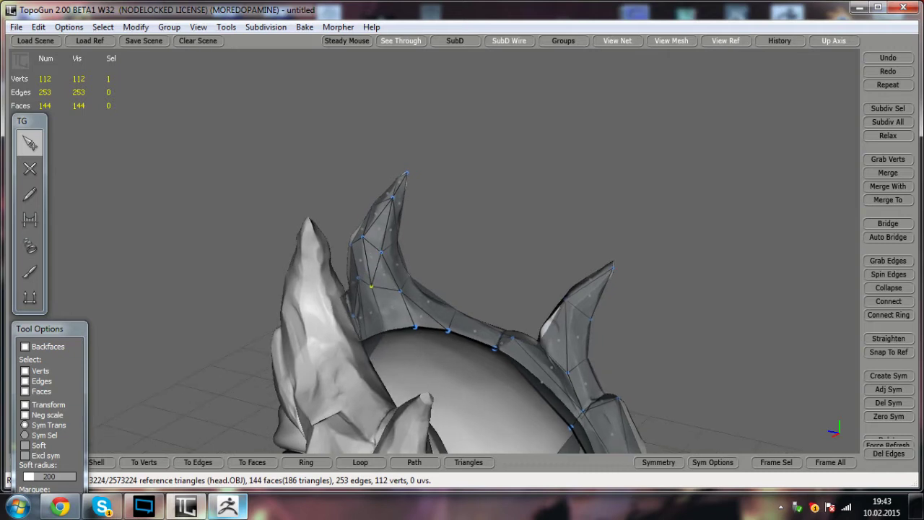
- Merge two more surplus vertices into their neighbours on the armour around the rear horn's base and between the horns
{"action": "left_click_drag", "start_coordinate": [356, 296], "coordinate": [462, 286], "text": "alt"}
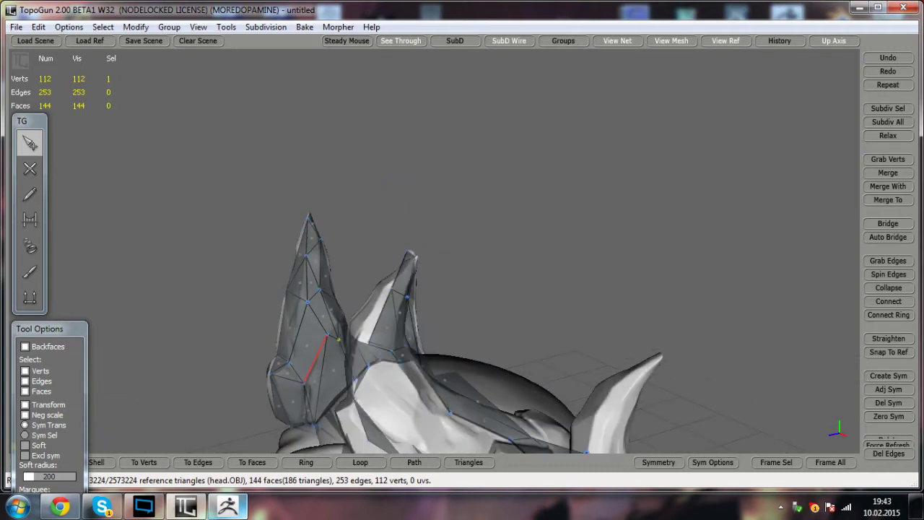
{"action": "left_click_drag", "start_coordinate": [318, 352], "coordinate": [241, 365], "text": "alt"}
{"action": "middle_click_drag", "start_coordinate": [242, 365], "coordinate": [238, 423], "text": "alt"}
{"action": "left_click_drag", "start_coordinate": [289, 364], "coordinate": [372, 367], "text": "alt"}
{"action": "middle_click_drag", "start_coordinate": [372, 366], "coordinate": [278, 303], "text": "alt"}
{"action": "left_click_drag", "start_coordinate": [278, 303], "coordinate": [336, 271], "text": "alt"}
{"action": "middle_click_drag", "start_coordinate": [335, 271], "coordinate": [376, 228], "text": "alt"}
{"action": "left_click_drag", "start_coordinate": [376, 228], "coordinate": [289, 218], "text": "alt"}
{"action": "middle_click_drag", "start_coordinate": [288, 218], "coordinate": [335, 146], "text": "alt"}
{"action": "left_click_drag", "start_coordinate": [335, 146], "coordinate": [375, 238], "text": "alt"}
{"action": "middle_click_drag", "start_coordinate": [375, 238], "coordinate": [361, 180], "text": "alt"}
{"action": "left_click_drag", "start_coordinate": [361, 180], "coordinate": [310, 160], "text": "alt"}
{"action": "right_click_drag", "start_coordinate": [311, 161], "coordinate": [328, 165], "text": "alt"}
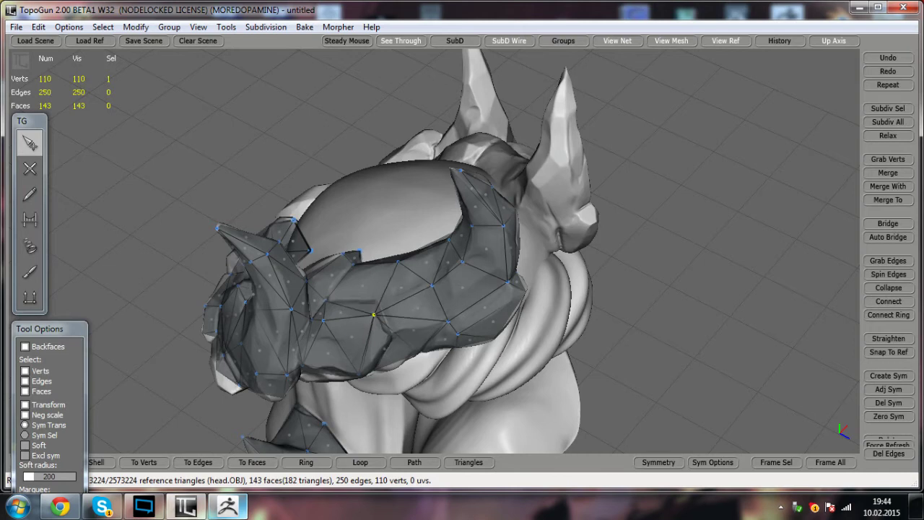
- Examine the edge flow between the two horns and the overall low-poly armour from several angles
{"action": "right_click_drag", "start_coordinate": [373, 316], "coordinate": [347, 307], "text": "alt"}
{"action": "left_click_drag", "start_coordinate": [346, 307], "coordinate": [347, 192], "text": "alt"}
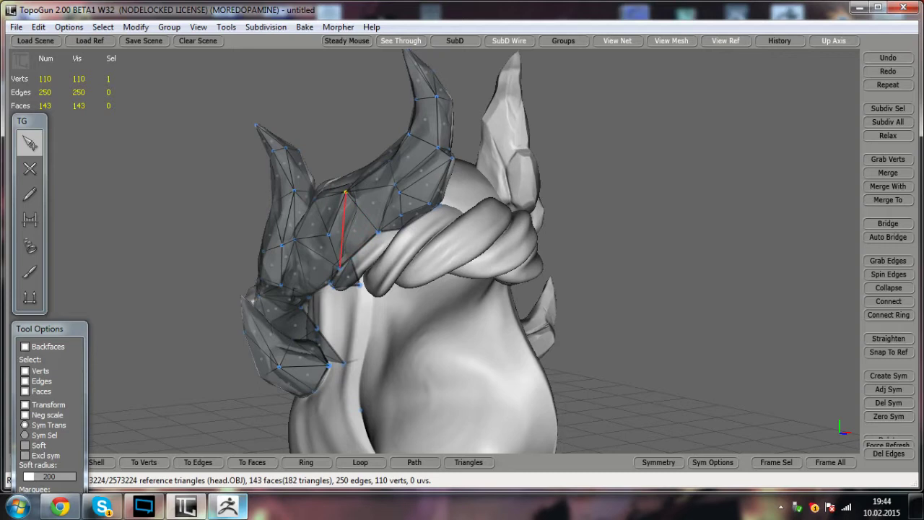
{"action": "left_click_drag", "start_coordinate": [347, 192], "coordinate": [383, 194], "text": "alt"}
{"action": "scroll", "coordinate": [383, 193], "scroll_direction": "up", "scroll_amount": 2}
{"action": "middle_click_drag", "start_coordinate": [377, 188], "coordinate": [438, 206], "text": "alt"}
{"action": "left_click_drag", "start_coordinate": [438, 207], "coordinate": [433, 283], "text": "alt"}
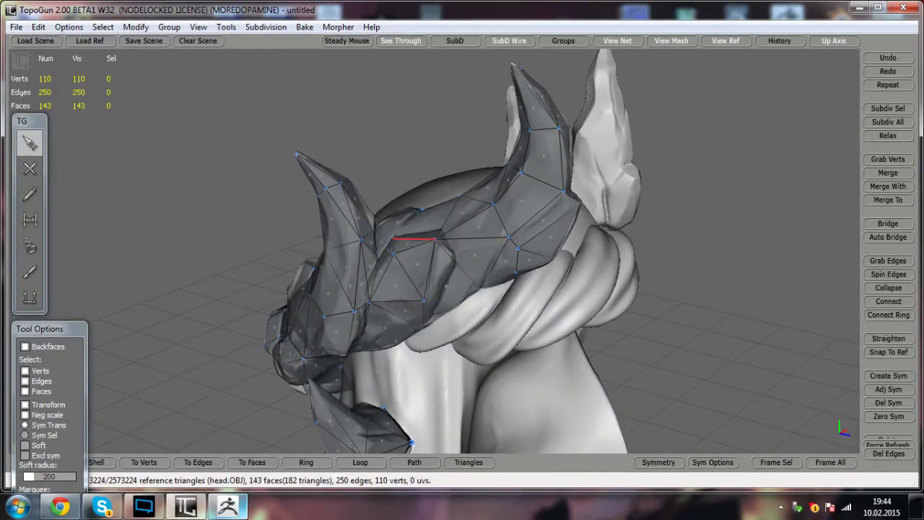
{"action": "left_click_drag", "start_coordinate": [436, 273], "coordinate": [485, 268], "text": "alt"}
{"action": "right_click_drag", "start_coordinate": [485, 268], "coordinate": [545, 269], "text": "alt"}
{"action": "middle_click_drag", "start_coordinate": [546, 269], "coordinate": [602, 304], "text": "alt"}
{"action": "right_click_drag", "start_coordinate": [603, 304], "coordinate": [552, 305], "text": "alt"}
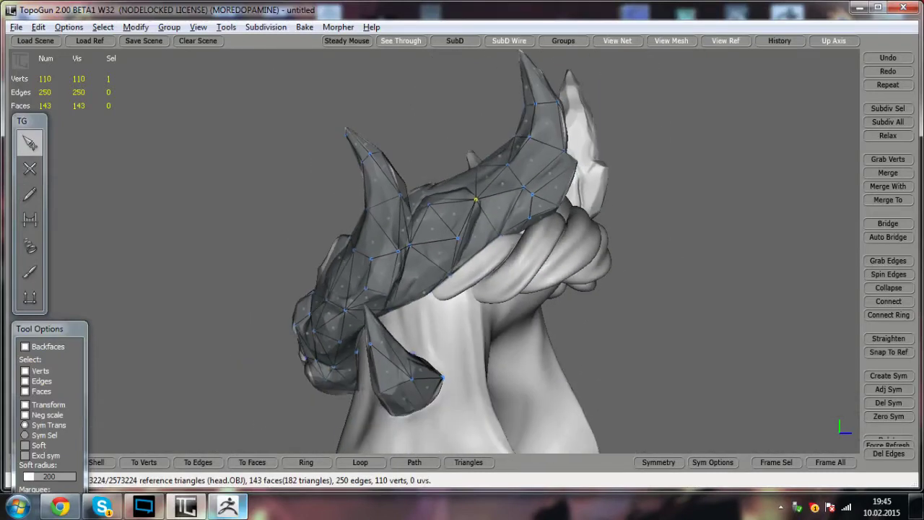
{"action": "middle_click_drag", "start_coordinate": [552, 305], "coordinate": [559, 270], "text": "alt"}
{"action": "left_click_drag", "start_coordinate": [559, 269], "coordinate": [413, 287], "text": "alt"}
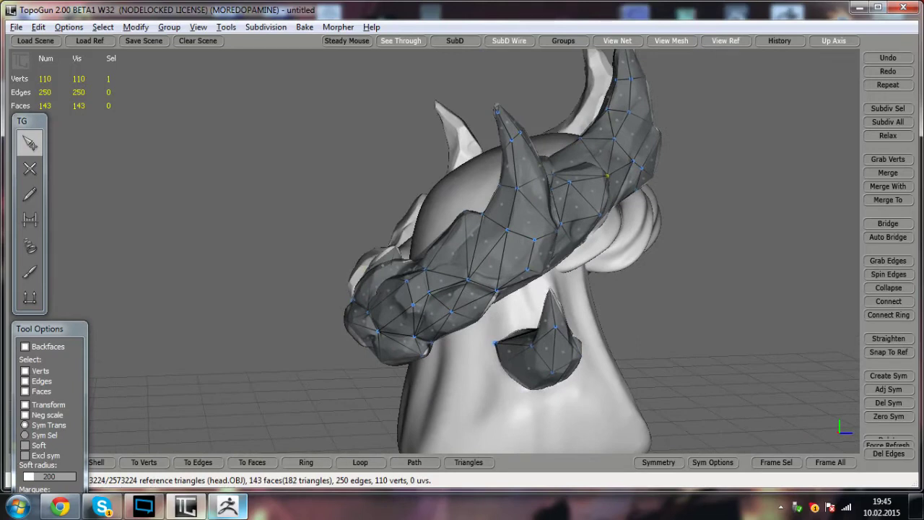
{"action": "left_click_drag", "start_coordinate": [476, 289], "coordinate": [430, 300], "text": "alt"}
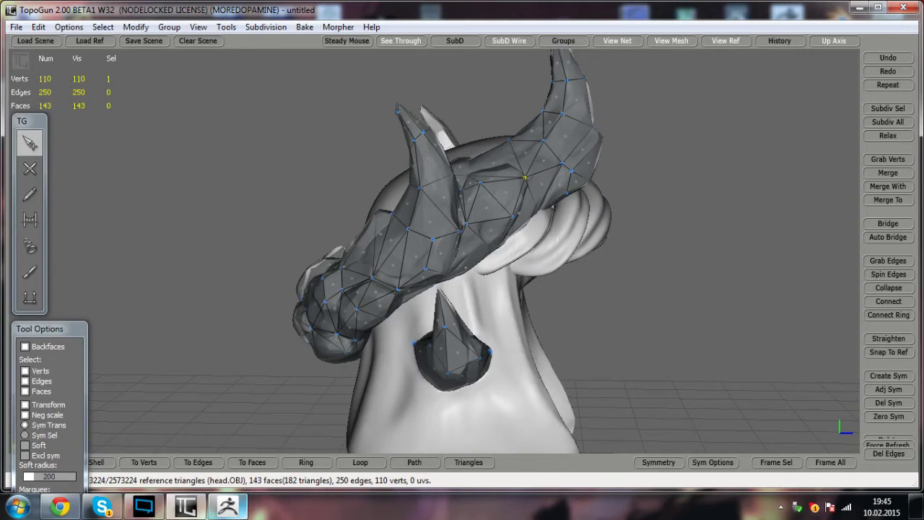
{"action": "mouse_move", "coordinate": [453, 289]}
{"action": "left_mouse_down", "text": "alt"}
{"action": "mouse_move", "coordinate": [354, 285]}
{"action": "mouse_move", "coordinate": [451, 293]}
{"action": "mouse_move", "coordinate": [460, 276]}
{"action": "left_mouse_up", "text": "alt"}
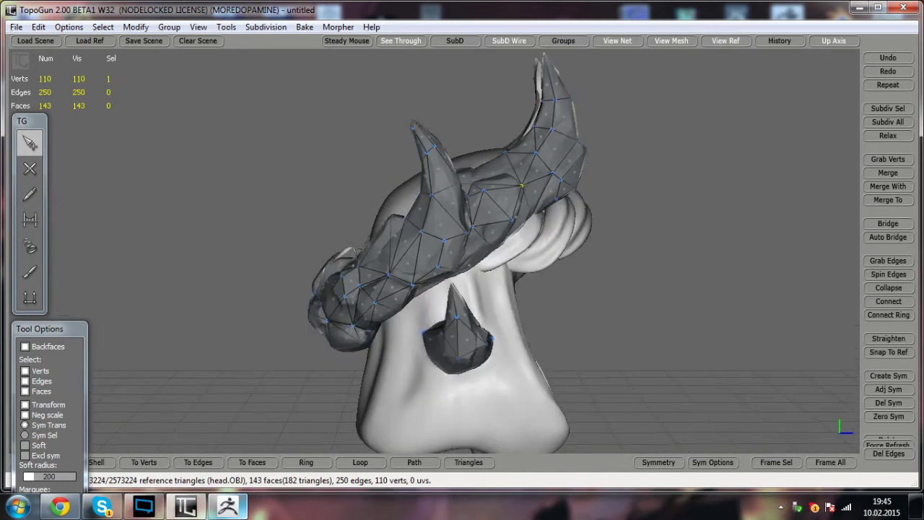
- Save the scene as head_ice in the Heroes dota\Lich\Retopology folder on drive D
{"action": "left_click", "coordinate": [15, 26]}
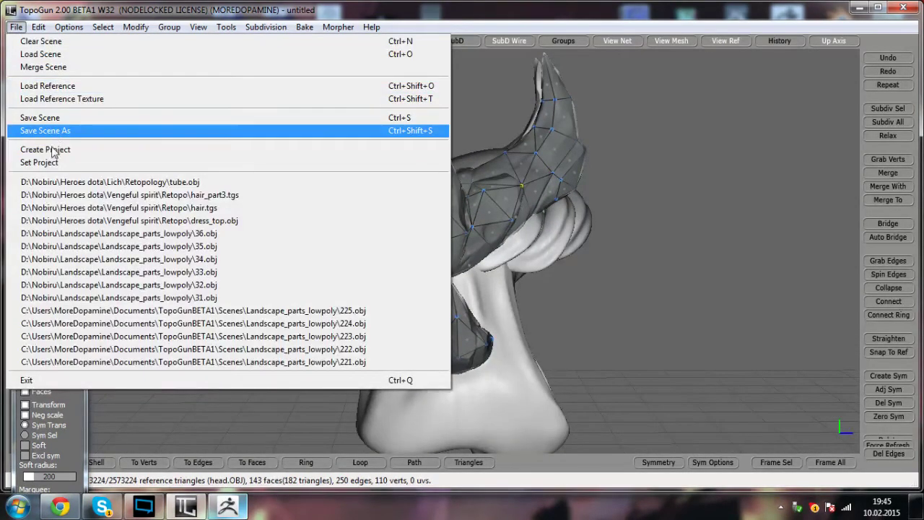
{"action": "left_click", "coordinate": [54, 131]}
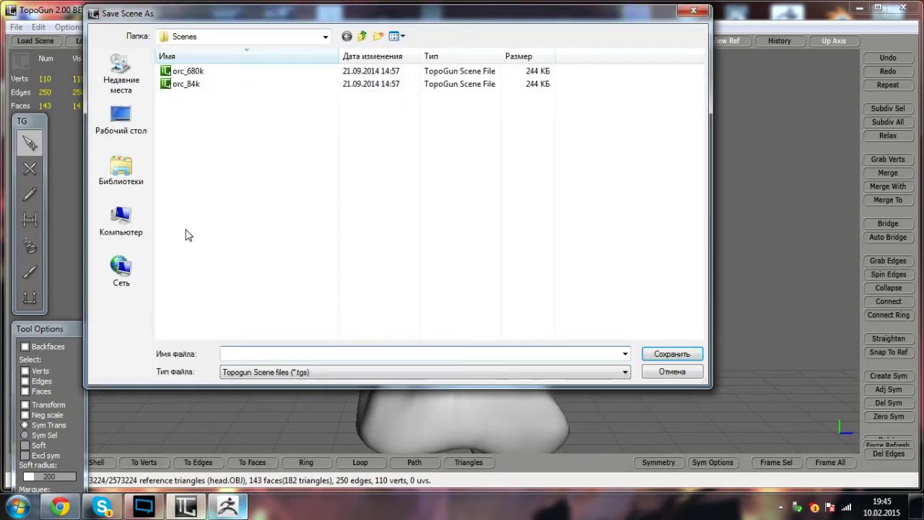
{"action": "left_click", "coordinate": [137, 223]}
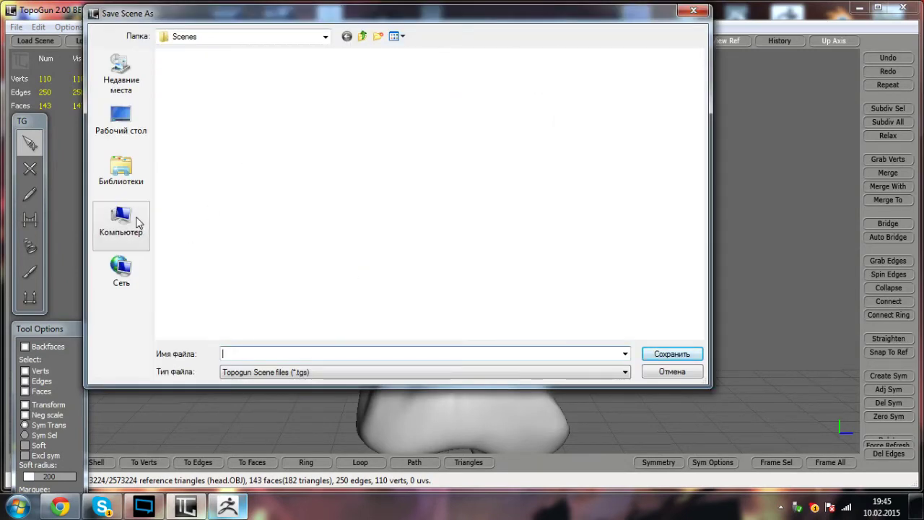
{"action": "double_click", "coordinate": [388, 81]}
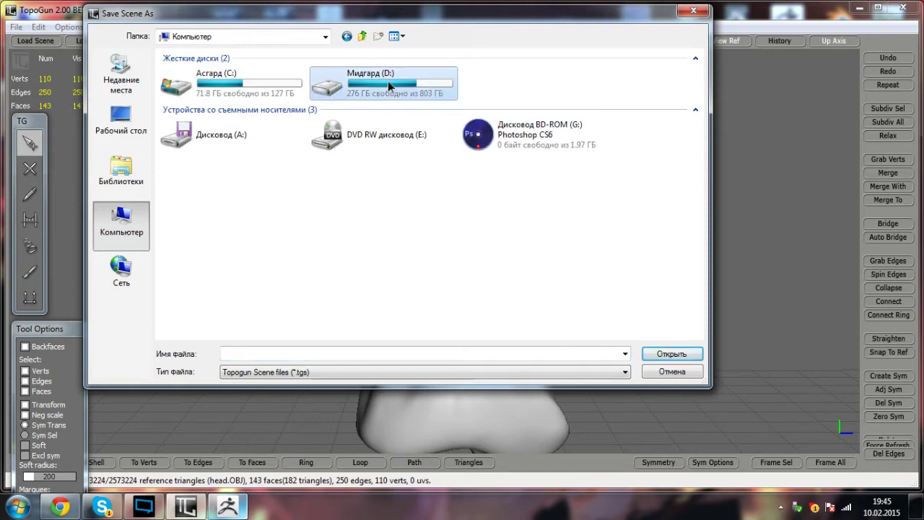
{"action": "double_click", "coordinate": [205, 136]}
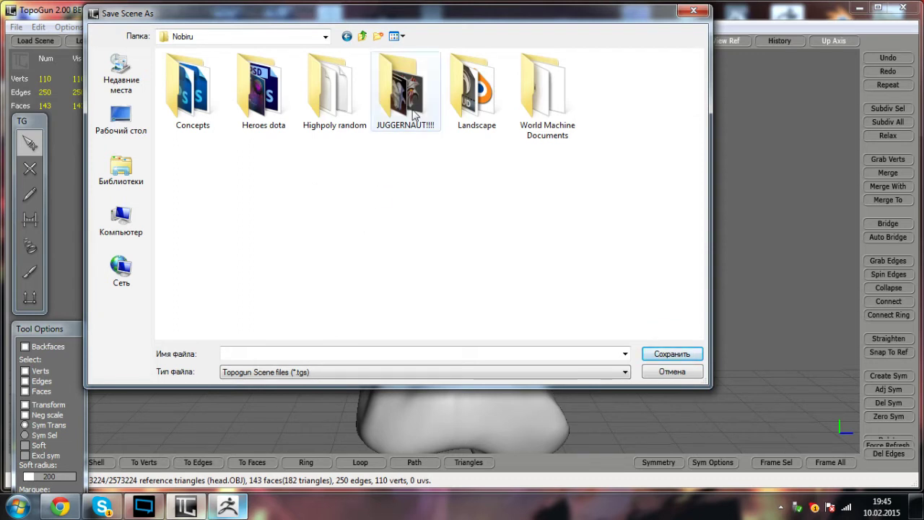
{"action": "double_click", "coordinate": [262, 108]}
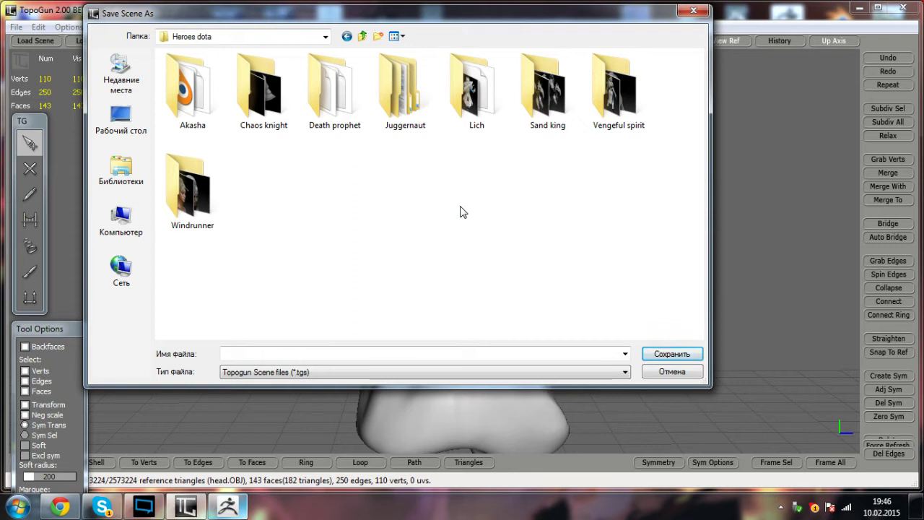
{"action": "double_click", "coordinate": [473, 101]}
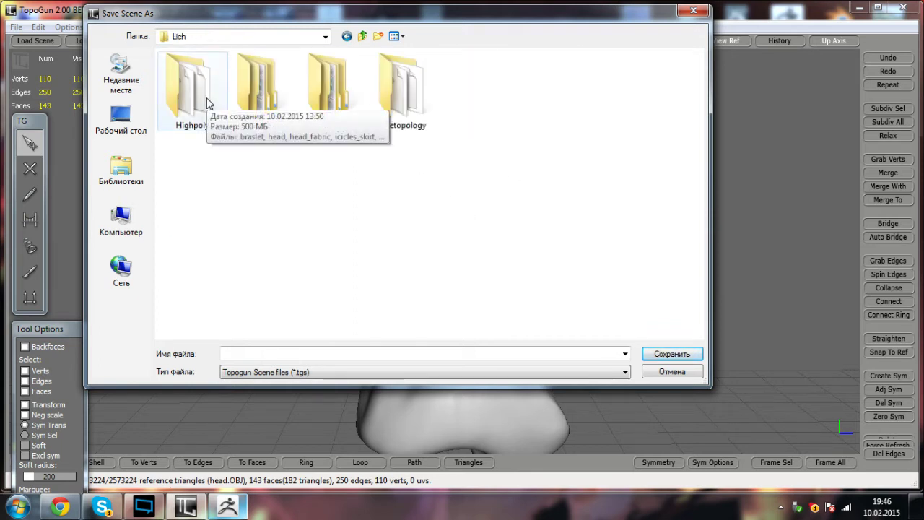
{"action": "double_click", "coordinate": [401, 108]}
{"action": "left_click", "coordinate": [297, 349]}
{"action": "type", "text": "head_"}
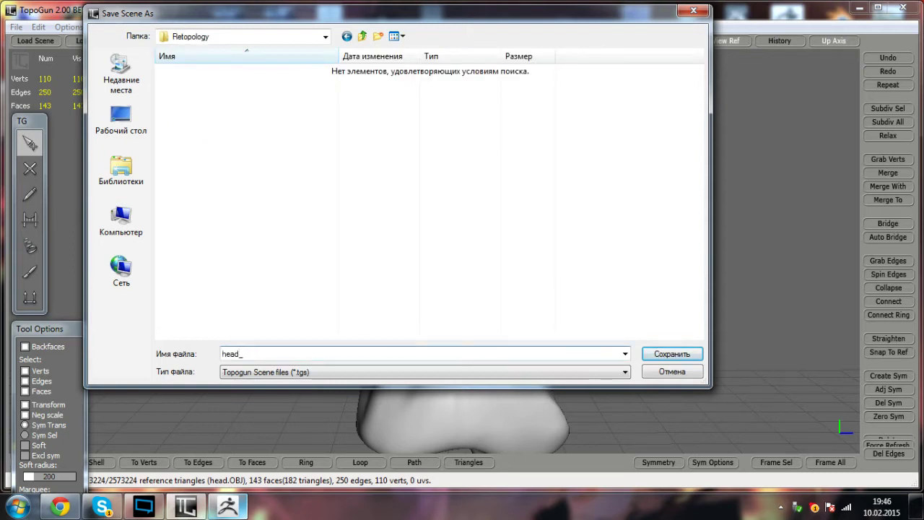
{"action": "type", "text": "ice"}
{"action": "key", "text": "Return"}
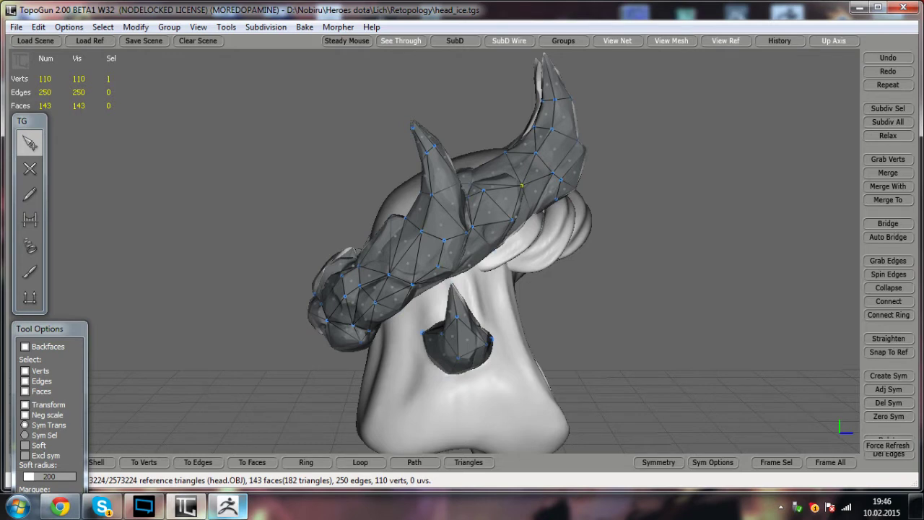
- Clear the scene and load head_fabric from the Lich Highpoly folder as the high-resolution reference mesh
{"action": "left_click_drag", "start_coordinate": [505, 275], "coordinate": [361, 282], "text": "alt"}
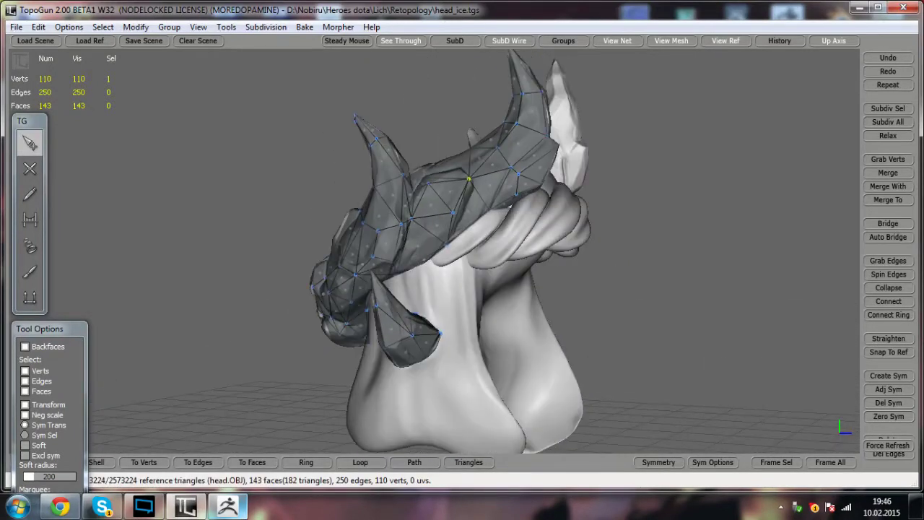
{"action": "left_click", "coordinate": [195, 42]}
{"action": "left_click", "coordinate": [16, 26]}
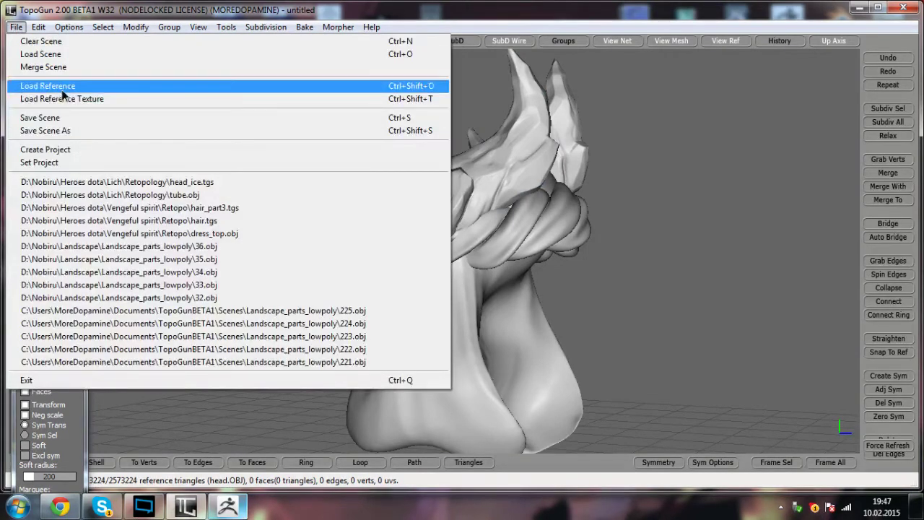
{"action": "left_click", "coordinate": [62, 86]}
{"action": "left_click", "coordinate": [120, 124]}
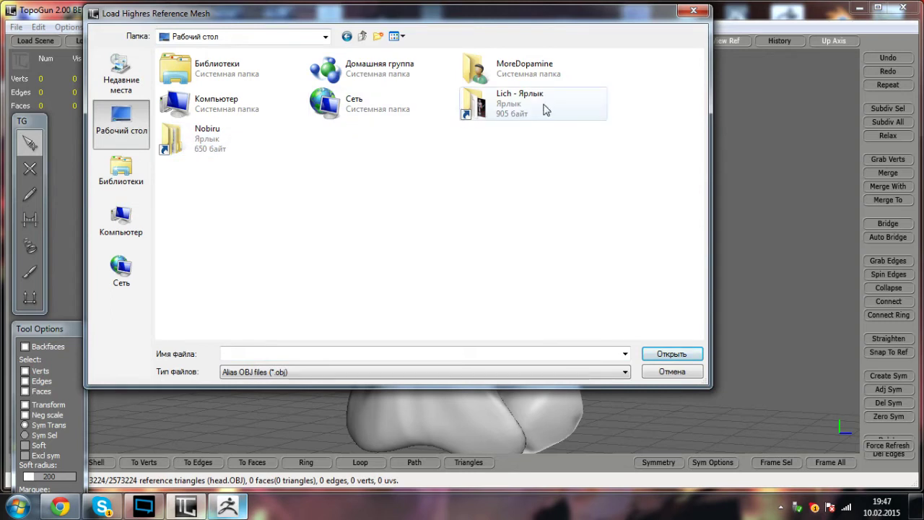
{"action": "double_click", "coordinate": [469, 108]}
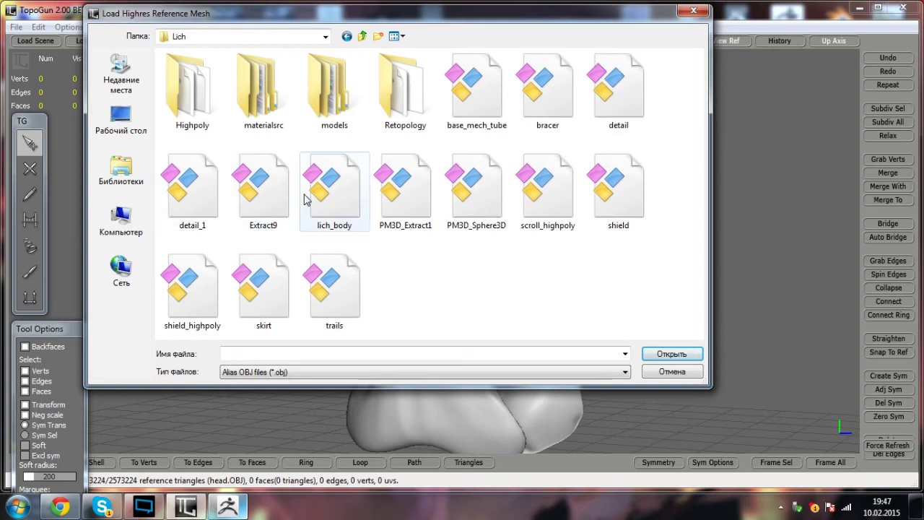
{"action": "double_click", "coordinate": [207, 109]}
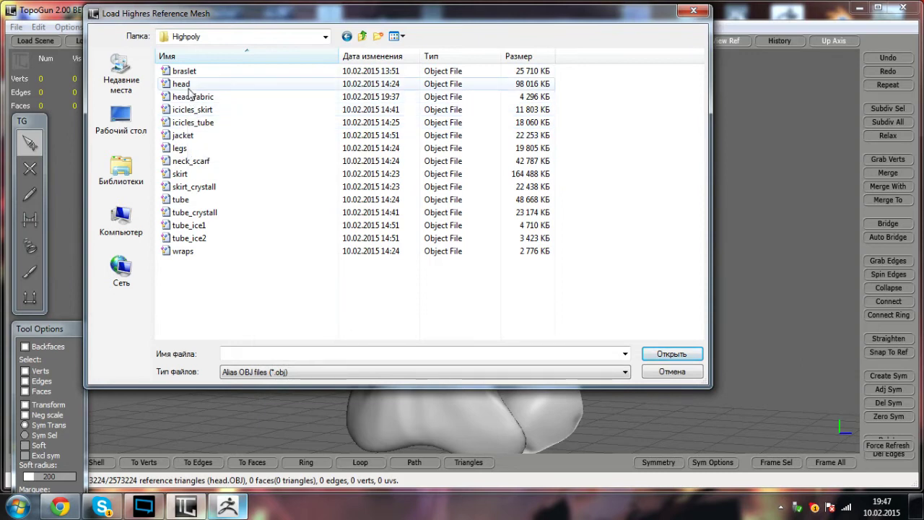
{"action": "double_click", "coordinate": [190, 97]}
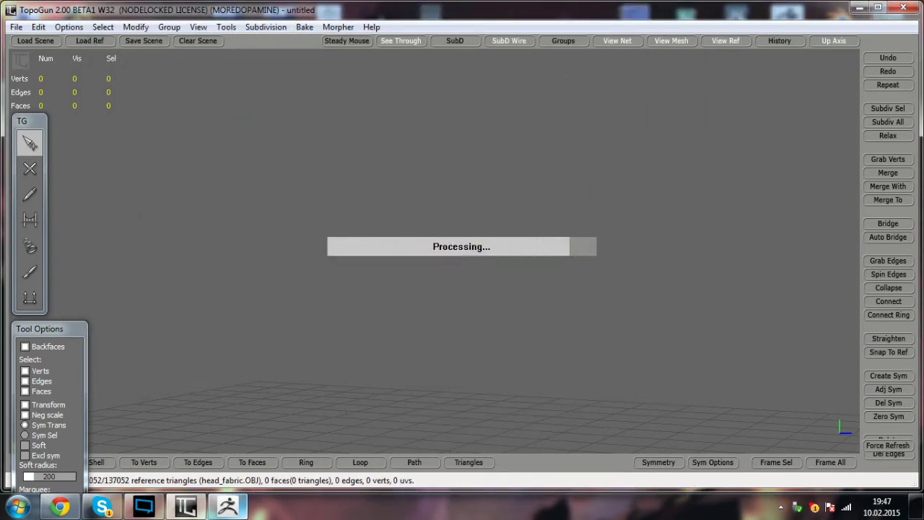
- Start an edge chain on the hood's centre line, going back from the front rim above the twisted band
{"action": "mouse_move", "coordinate": [488, 228]}
{"action": "left_mouse_down", "text": "alt"}
{"action": "mouse_move", "coordinate": [548, 230]}
{"action": "mouse_move", "coordinate": [408, 228]}
{"action": "mouse_move", "coordinate": [480, 235]}
{"action": "left_mouse_up", "text": "alt"}
{"action": "scroll", "coordinate": [408, 228], "scroll_direction": "down", "scroll_amount": 1}
{"action": "left_click", "coordinate": [29, 169]}
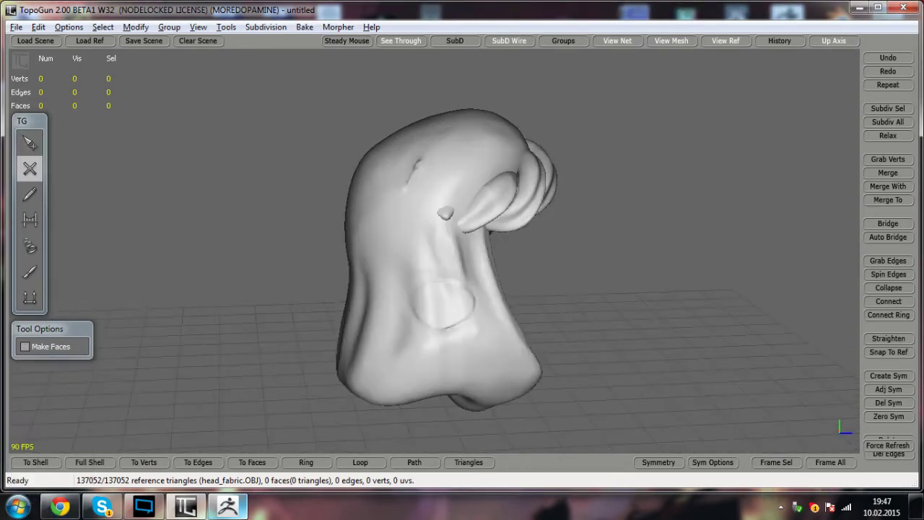
{"action": "left_click_drag", "start_coordinate": [445, 239], "coordinate": [444, 335], "text": "alt"}
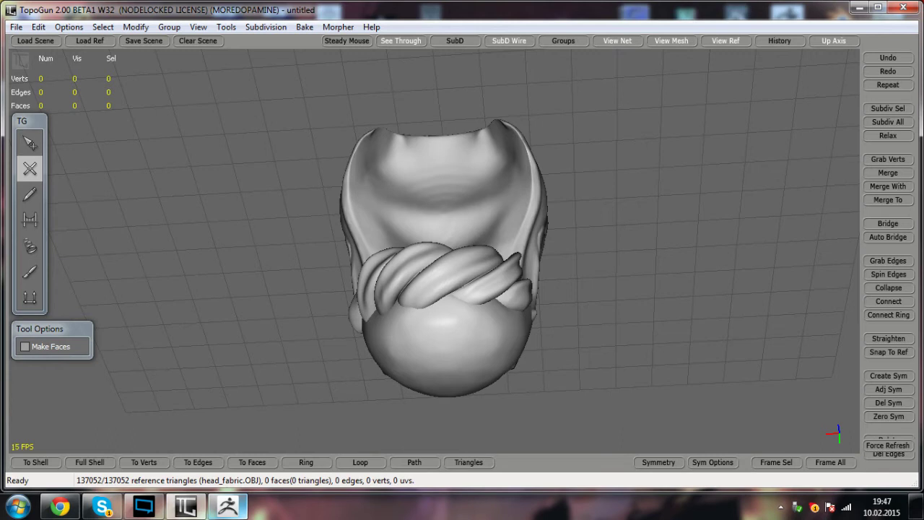
{"action": "left_click", "coordinate": [449, 295]}
{"action": "left_click_drag", "start_coordinate": [449, 295], "coordinate": [457, 201], "text": "alt"}
{"action": "left_click", "coordinate": [450, 265]}
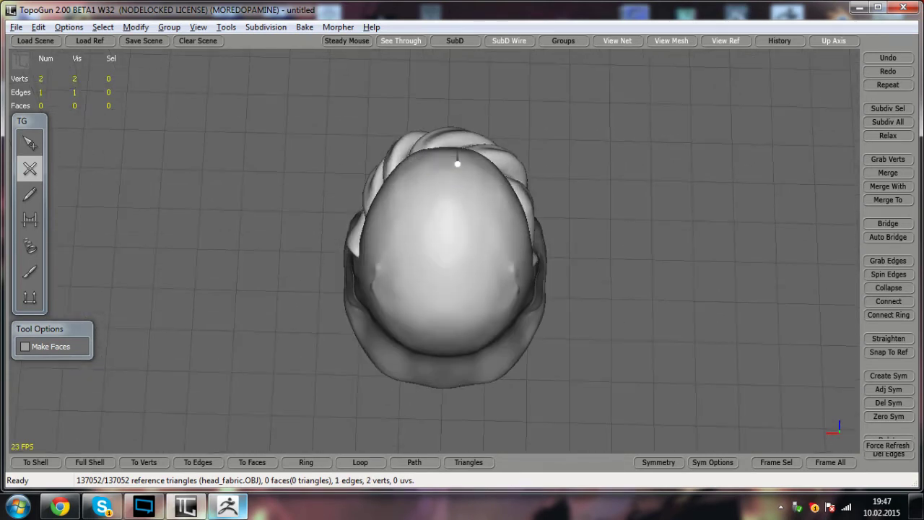
- Extend the edge chain along the centre line over the crown and down the back to the hood's lower hem
{"action": "left_click", "coordinate": [454, 243]}
{"action": "left_click_drag", "start_coordinate": [454, 243], "coordinate": [455, 173], "text": "alt"}
{"action": "left_click", "coordinate": [455, 244]}
{"action": "left_click_drag", "start_coordinate": [455, 244], "coordinate": [455, 173], "text": "alt"}
{"action": "left_click", "coordinate": [455, 268]}
{"action": "left_click_drag", "start_coordinate": [455, 267], "coordinate": [442, 247], "text": "alt"}
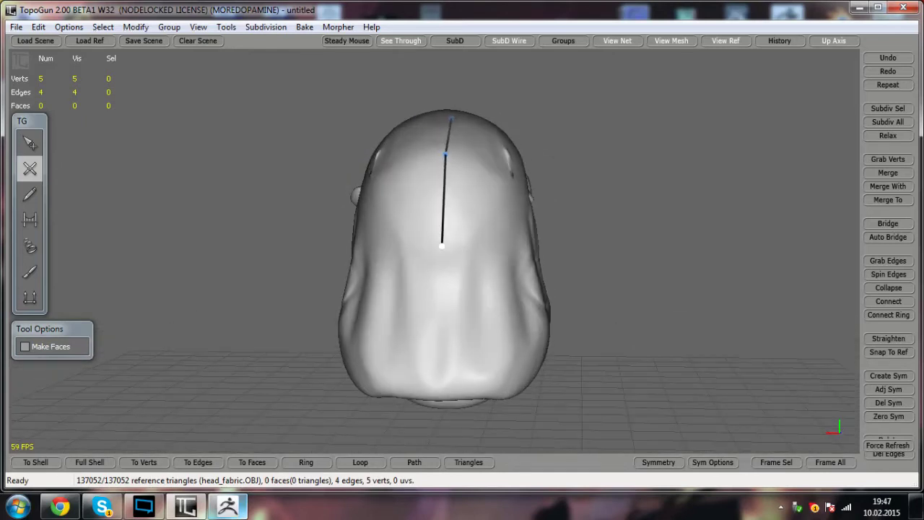
{"action": "left_click", "coordinate": [437, 371]}
- Continue the edge chain with five vertices along the lower hem, around the side to the hood's front corner
{"action": "left_click_drag", "start_coordinate": [438, 371], "coordinate": [343, 360], "text": "alt"}
{"action": "right_click_drag", "start_coordinate": [342, 360], "coordinate": [463, 231]}
{"action": "left_click", "coordinate": [462, 262]}
{"action": "left_click_drag", "start_coordinate": [463, 262], "coordinate": [387, 262], "text": "alt"}
{"action": "left_click", "coordinate": [435, 244]}
{"action": "left_click_drag", "start_coordinate": [436, 244], "coordinate": [381, 252], "text": "alt"}
{"action": "left_click", "coordinate": [443, 237]}
{"action": "left_click_drag", "start_coordinate": [442, 237], "coordinate": [395, 225], "text": "alt"}
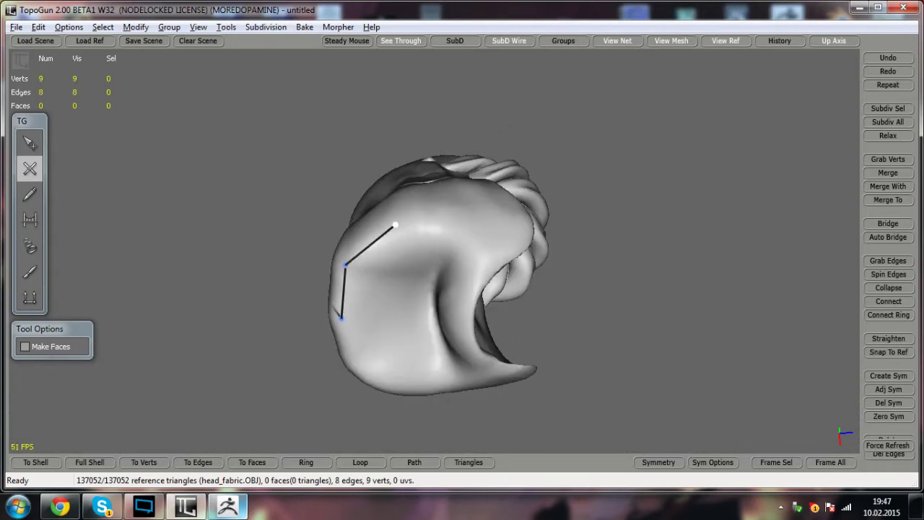
{"action": "left_click", "coordinate": [459, 217]}
{"action": "left_click_drag", "start_coordinate": [459, 217], "coordinate": [405, 229], "text": "alt"}
{"action": "left_click", "coordinate": [472, 225]}
{"action": "left_click_drag", "start_coordinate": [473, 225], "coordinate": [485, 361]}
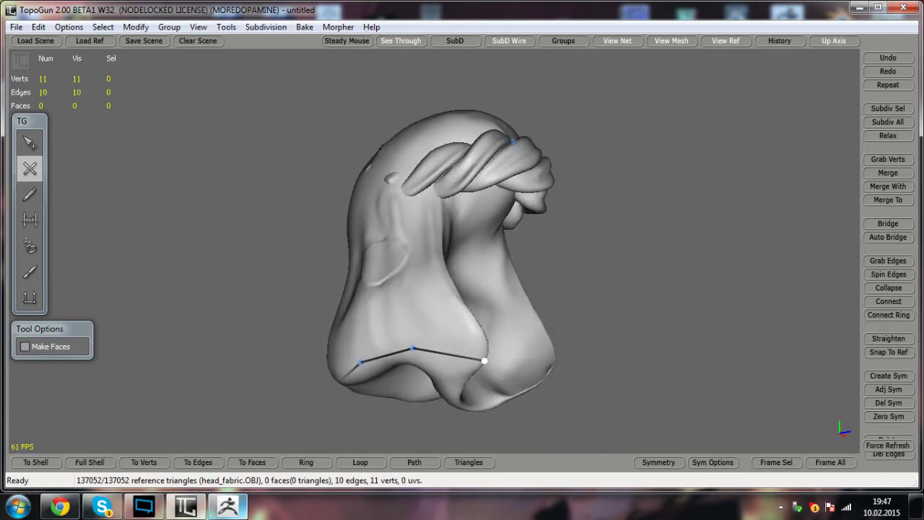
- Run the edge chain up the hood's front opening edge to just below the twisted band, and end it there
{"action": "left_click", "coordinate": [473, 317]}
{"action": "left_click_drag", "start_coordinate": [472, 316], "coordinate": [433, 361], "text": "alt"}
{"action": "left_click", "coordinate": [432, 361]}
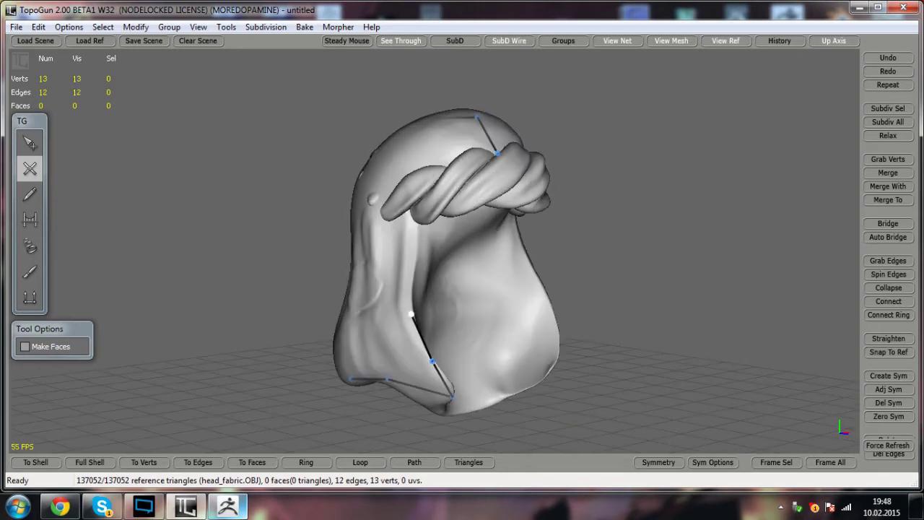
{"action": "left_click", "coordinate": [411, 314]}
{"action": "left_click_drag", "start_coordinate": [415, 263], "coordinate": [395, 234], "text": "alt"}
{"action": "right_click_drag", "start_coordinate": [396, 233], "coordinate": [398, 255]}
{"action": "mouse_move", "coordinate": [398, 255]}
{"action": "left_mouse_down", "text": "alt"}
{"action": "mouse_move", "coordinate": [386, 253]}
{"action": "mouse_move", "coordinate": [402, 260]}
{"action": "left_mouse_up", "text": "alt"}
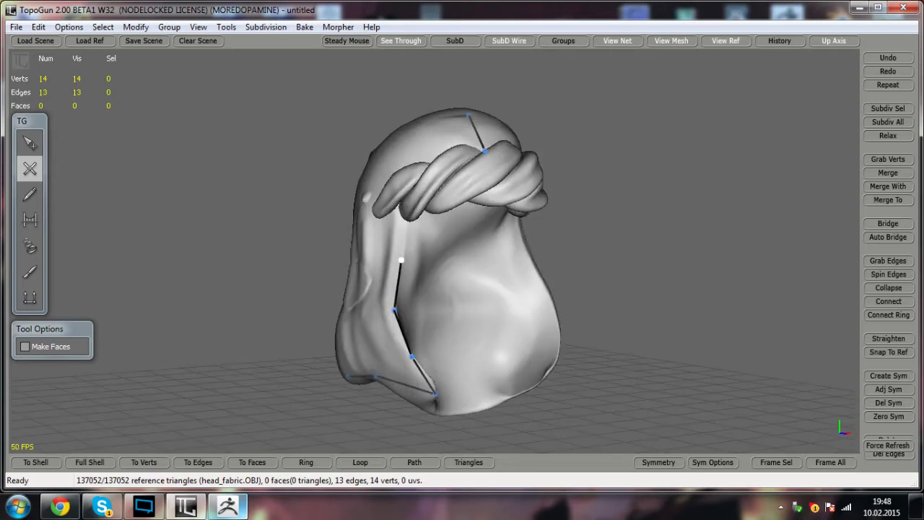
{"action": "left_click", "coordinate": [408, 220]}
{"action": "left_click_drag", "start_coordinate": [409, 220], "coordinate": [444, 216], "text": "alt"}
{"action": "key", "text": "q"}
- Draw two edges from the front centre vertex along the upper border of the twisted band toward the side
{"action": "left_click", "coordinate": [37, 174]}
{"action": "left_click_drag", "start_coordinate": [346, 209], "coordinate": [382, 230], "text": "alt"}
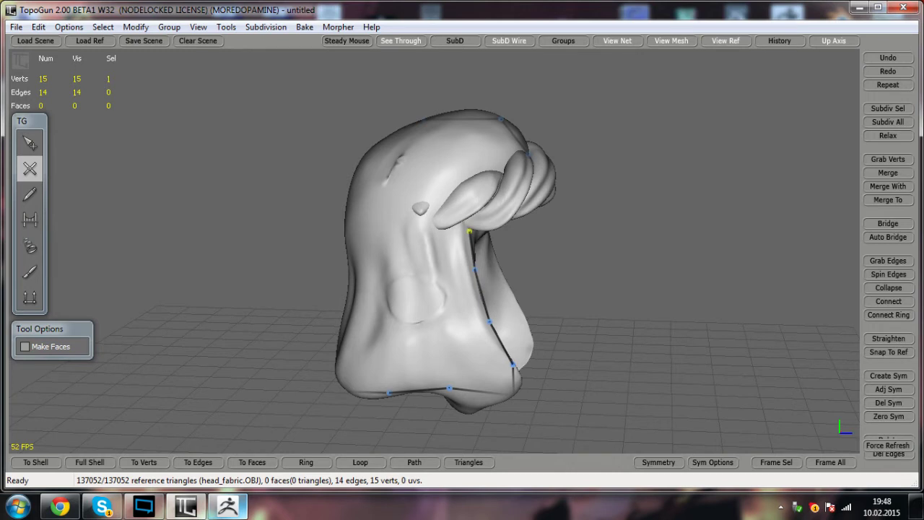
{"action": "left_click_drag", "start_coordinate": [469, 232], "coordinate": [440, 282], "text": "alt"}
{"action": "left_click", "coordinate": [30, 147]}
{"action": "left_click", "coordinate": [28, 177]}
{"action": "left_click", "coordinate": [461, 237]}
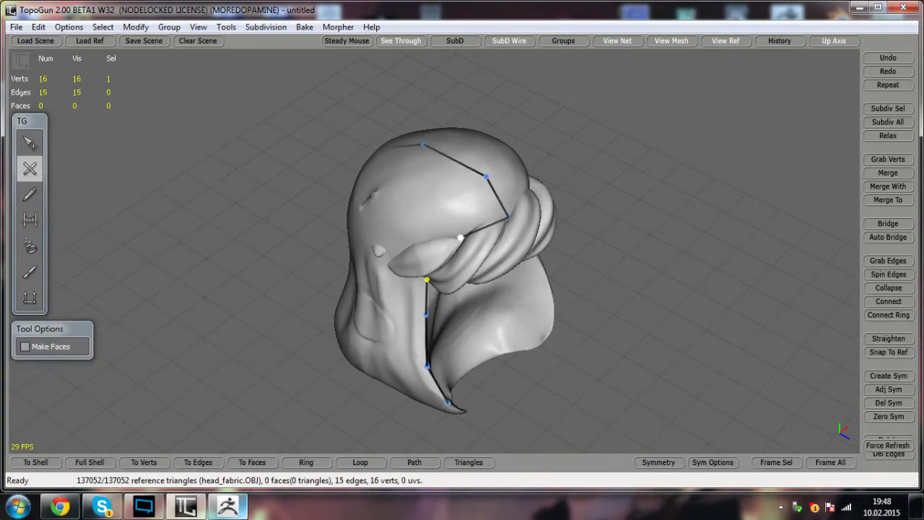
{"action": "left_click_drag", "start_coordinate": [461, 237], "coordinate": [492, 190], "text": "alt"}
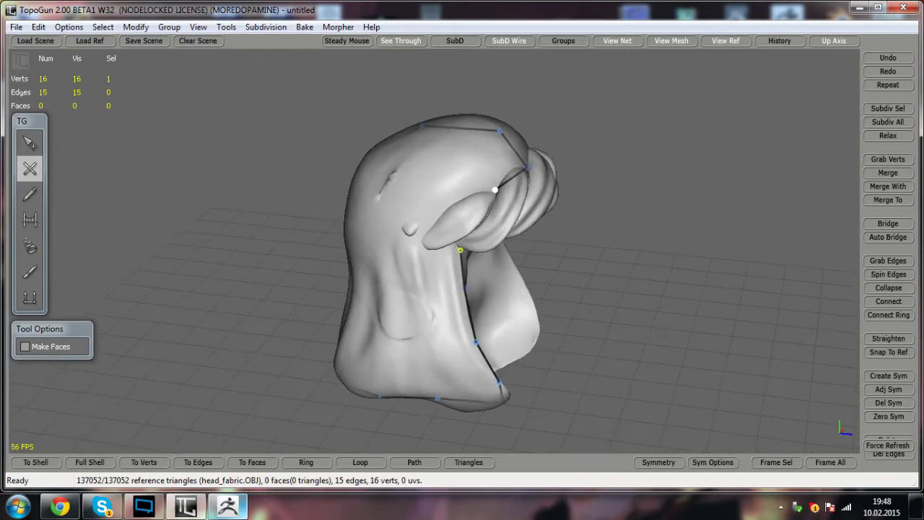
{"action": "right_click_drag", "start_coordinate": [494, 190], "coordinate": [494, 224]}
{"action": "left_click", "coordinate": [453, 236]}
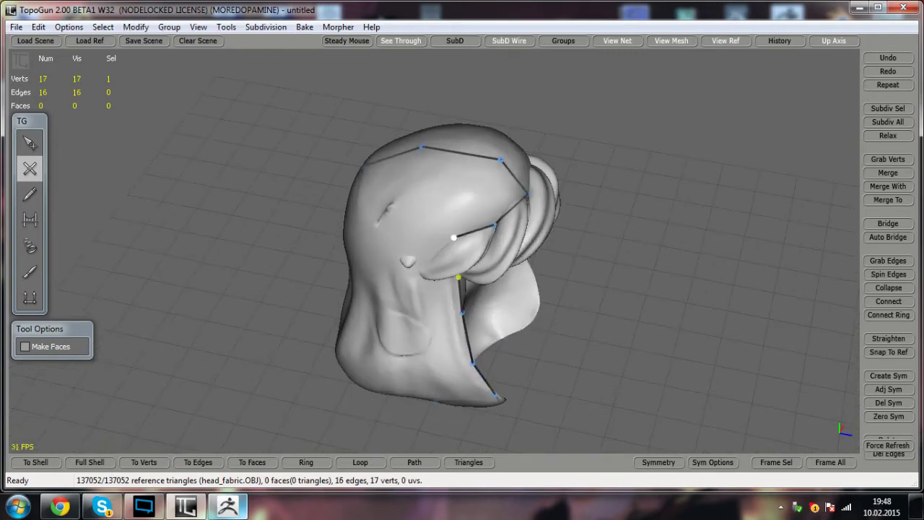
- Connect the chain above the band to the top vertex of the front opening edge, closing the hood's half outline
{"action": "left_click_drag", "start_coordinate": [454, 236], "coordinate": [485, 220], "text": "alt"}
{"action": "left_click", "coordinate": [452, 219]}
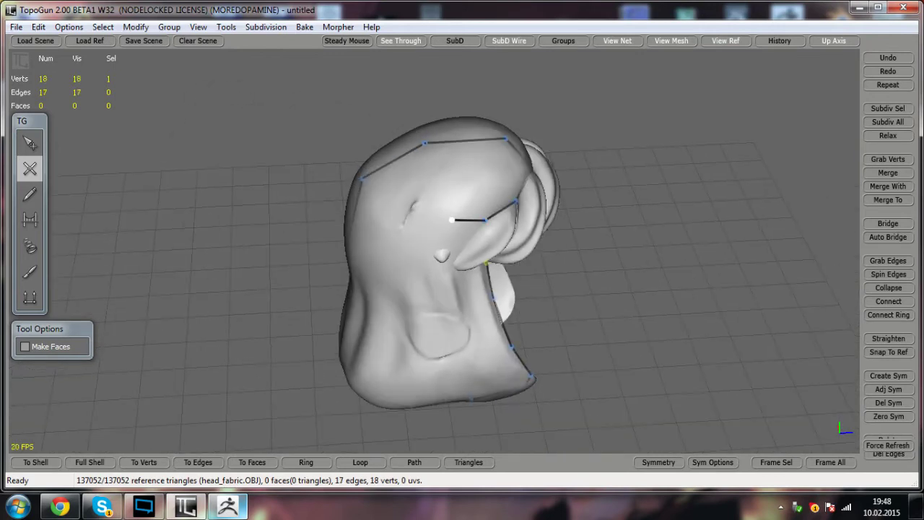
{"action": "key", "text": "ctrl+z"}
{"action": "left_click_drag", "start_coordinate": [485, 221], "coordinate": [452, 181], "text": "alt"}
{"action": "left_click", "coordinate": [456, 233]}
{"action": "left_click_drag", "start_coordinate": [455, 233], "coordinate": [477, 260], "text": "alt"}
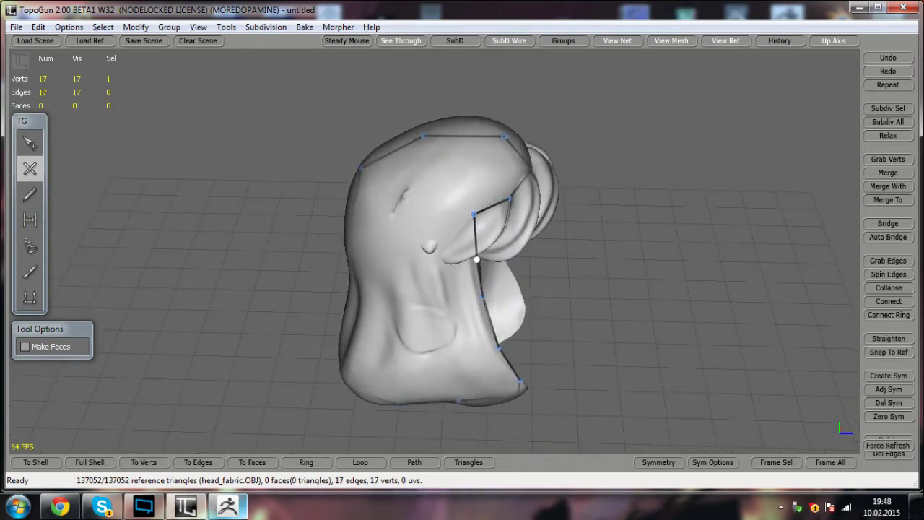
- Add a vertex on the hood's side above the band and connect it to the border edge as a triangle
{"action": "left_click", "coordinate": [35, 147]}
{"action": "left_click", "coordinate": [31, 167]}
{"action": "left_click", "coordinate": [455, 168]}
{"action": "left_click", "coordinate": [509, 199]}
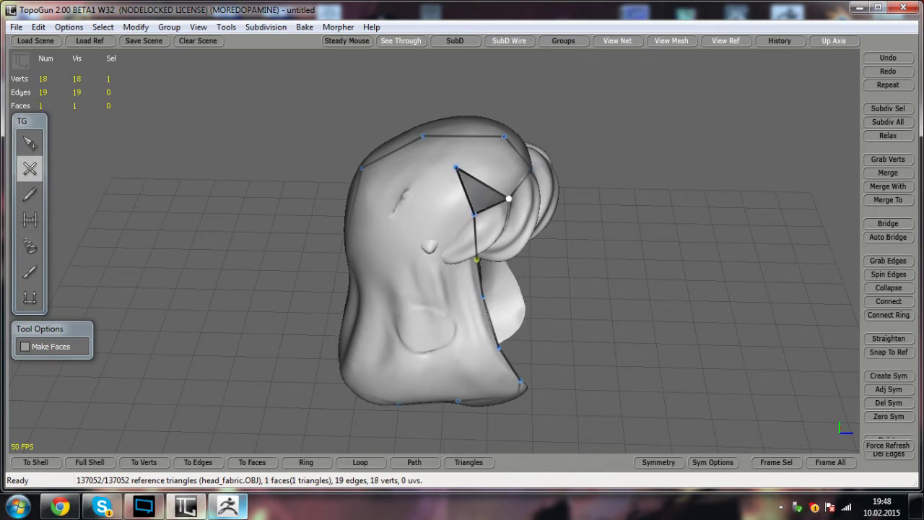
- Bridge the edges between the new triangle and the crown's centre line with three more faces
{"action": "left_click", "coordinate": [29, 223]}
{"action": "left_click", "coordinate": [509, 167]}
{"action": "left_click", "coordinate": [481, 156]}
{"action": "mouse_move", "coordinate": [482, 156]}
{"action": "left_mouse_down", "text": "alt"}
{"action": "mouse_move", "coordinate": [383, 148]}
{"action": "mouse_move", "coordinate": [452, 217]}
{"action": "mouse_move", "coordinate": [498, 162]}
{"action": "left_mouse_up", "text": "alt"}
{"action": "left_click", "coordinate": [434, 215]}
- Draw a second edge chain from the crown faces down the rear side of the hood to just above the hem
{"action": "left_click", "coordinate": [33, 174]}
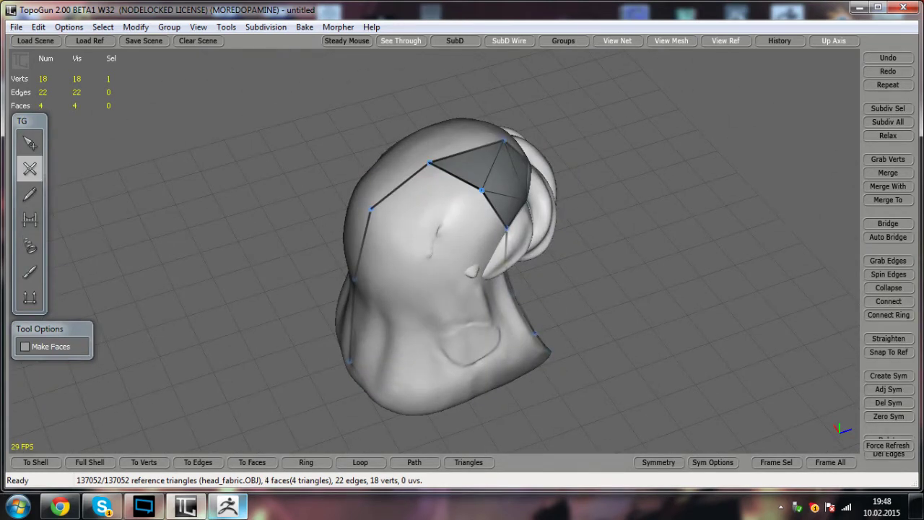
{"action": "left_click", "coordinate": [434, 226]}
{"action": "left_click_drag", "start_coordinate": [434, 226], "coordinate": [438, 171], "text": "alt"}
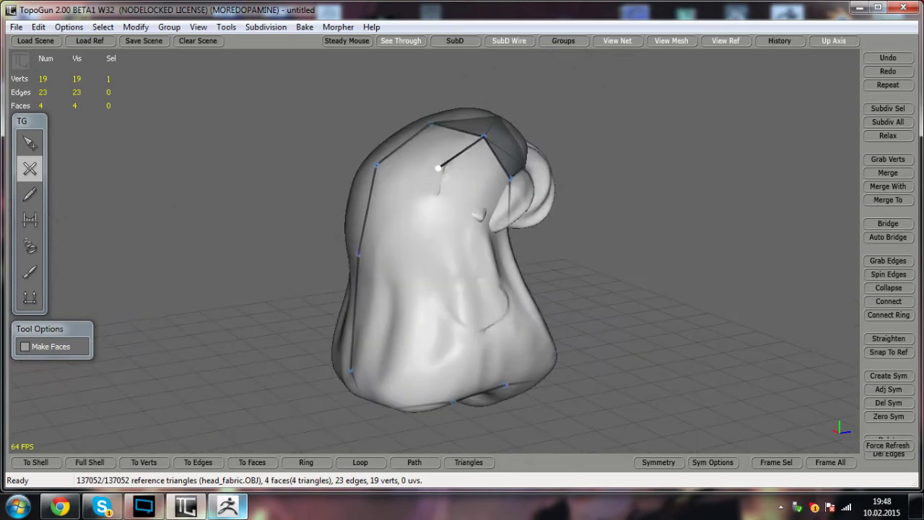
{"action": "left_click", "coordinate": [418, 214]}
{"action": "left_click_drag", "start_coordinate": [419, 214], "coordinate": [447, 199], "text": "alt"}
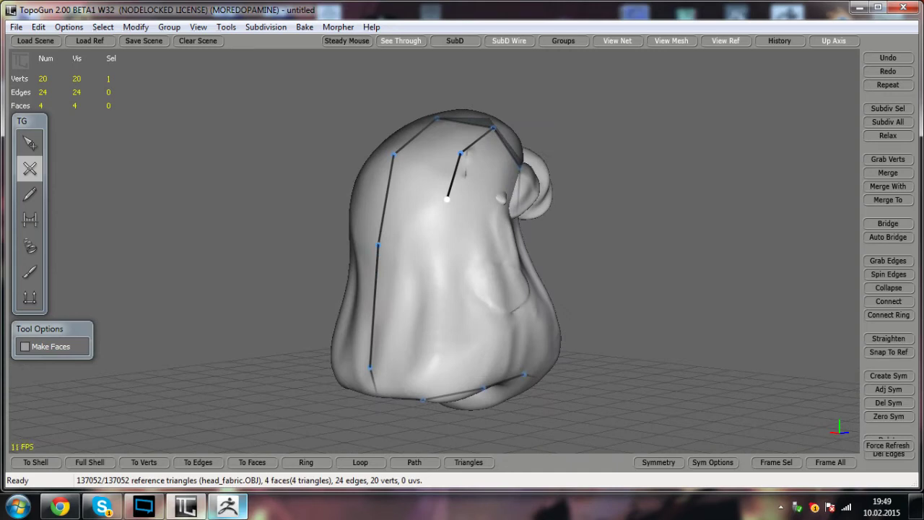
{"action": "left_click", "coordinate": [442, 285]}
{"action": "mouse_move", "coordinate": [442, 285]}
{"action": "left_mouse_down", "text": "alt"}
{"action": "mouse_move", "coordinate": [361, 285]}
{"action": "mouse_move", "coordinate": [433, 275]}
{"action": "left_mouse_up", "text": "alt"}
{"action": "left_click", "coordinate": [414, 347]}
{"action": "left_click", "coordinate": [413, 349]}
- Continue the second chain forward above the hem and connect it to the front opening edge
{"action": "middle_click_drag", "start_coordinate": [473, 343], "coordinate": [380, 338]}
{"action": "left_click", "coordinate": [380, 337]}
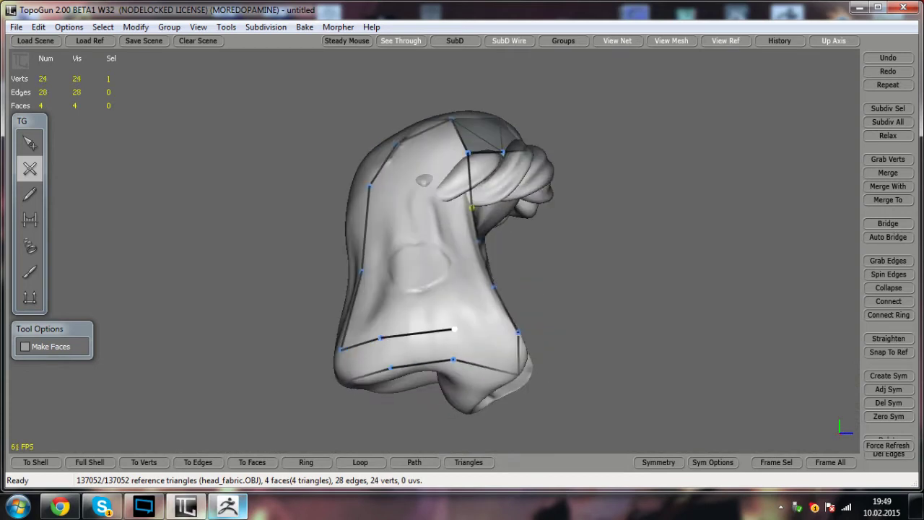
{"action": "left_click", "coordinate": [518, 332]}
- Bridge the edge row above the hem to the hem outline with three faces, from the front edge to the rear side
{"action": "left_click", "coordinate": [29, 223]}
{"action": "left_click", "coordinate": [455, 345]}
{"action": "left_click", "coordinate": [386, 353]}
{"action": "left_click_drag", "start_coordinate": [386, 353], "coordinate": [493, 355], "text": "alt"}
{"action": "left_click", "coordinate": [436, 363]}
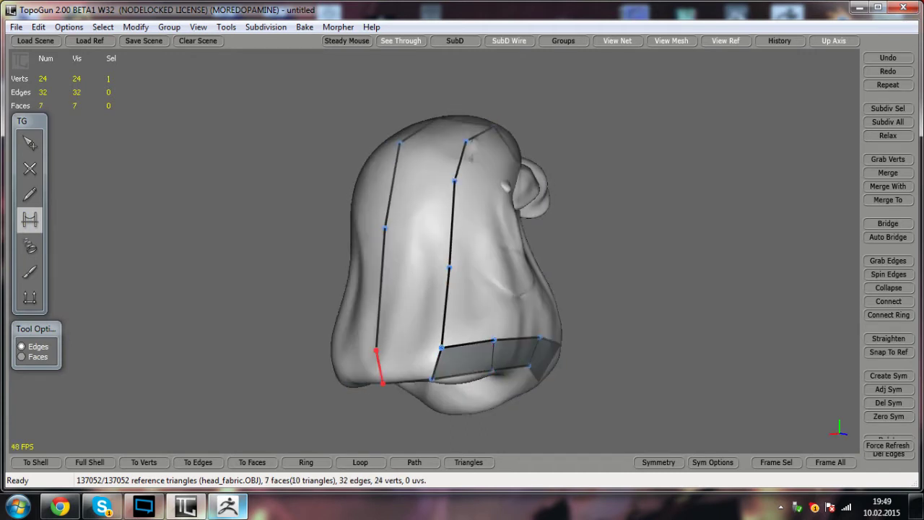
- Bridge the last gap in the hem row at the back of the hood with one face
{"action": "left_click", "coordinate": [409, 351]}
{"action": "left_click_drag", "start_coordinate": [545, 323], "coordinate": [482, 328], "text": "alt"}
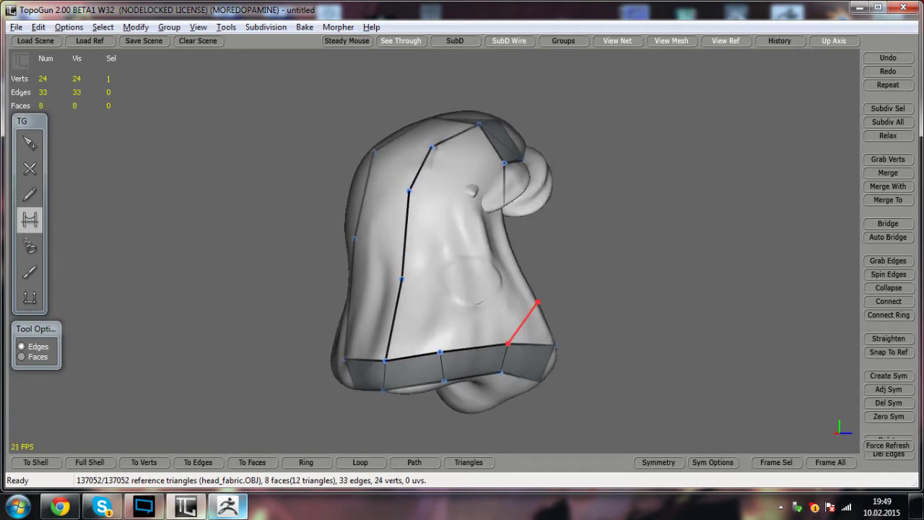
{"action": "left_click", "coordinate": [33, 150]}
{"action": "left_click_drag", "start_coordinate": [310, 213], "coordinate": [402, 295], "text": "alt"}
- Insert a vertex in the back centre-line chain and slide the neighbouring rear chain's upper vertices down to match its spacing
{"action": "left_click", "coordinate": [40, 174]}
{"action": "left_click_drag", "start_coordinate": [408, 233], "coordinate": [405, 232]}
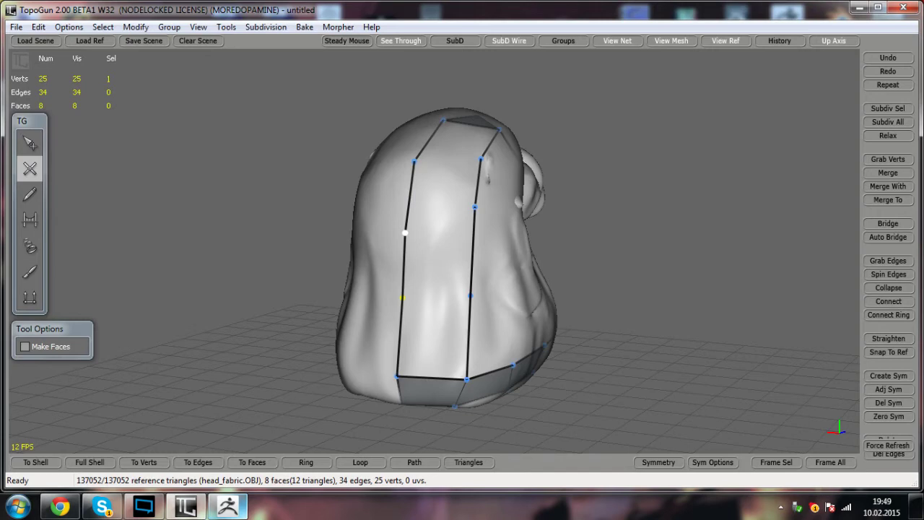
{"action": "left_click", "coordinate": [29, 144]}
{"action": "left_click_drag", "start_coordinate": [474, 207], "coordinate": [473, 229]}
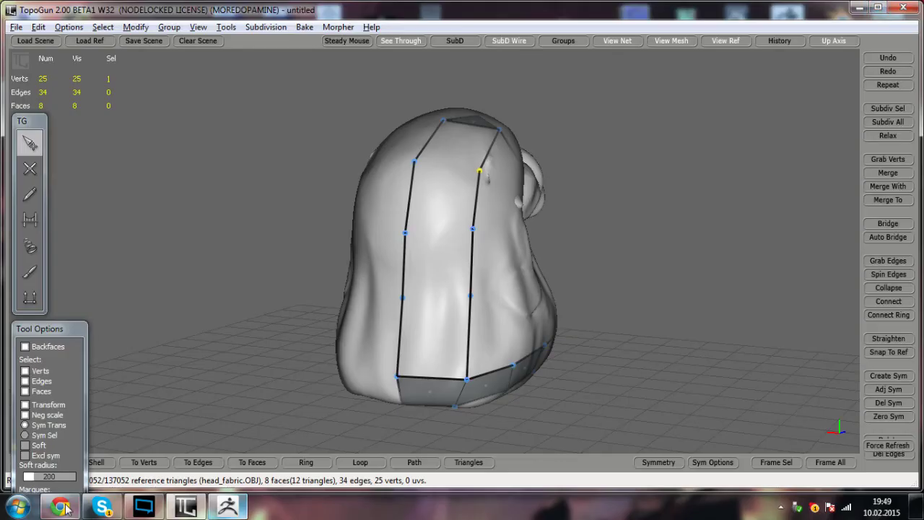
- Switch to Chrome, open the newest private chat, follow its joxi.ru screenshot link and enlarge the picture
{"action": "left_click", "coordinate": [60, 507]}
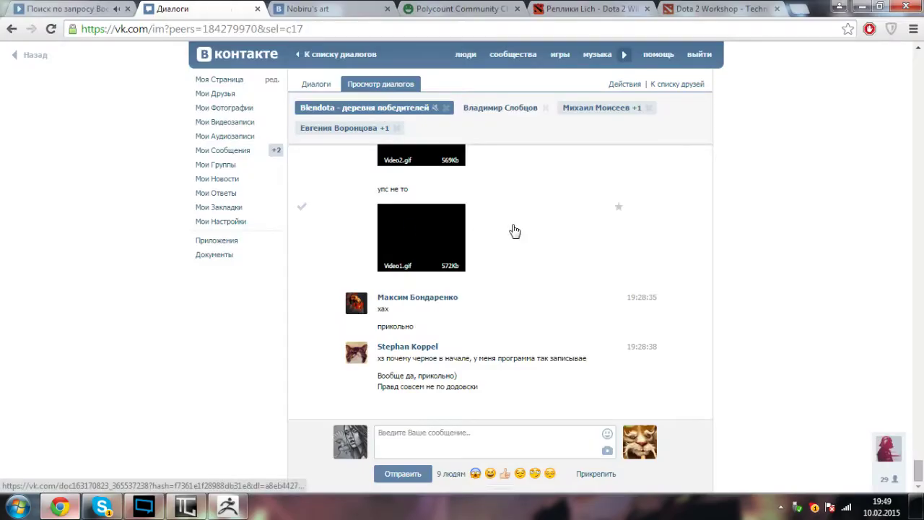
{"action": "left_click", "coordinate": [347, 127]}
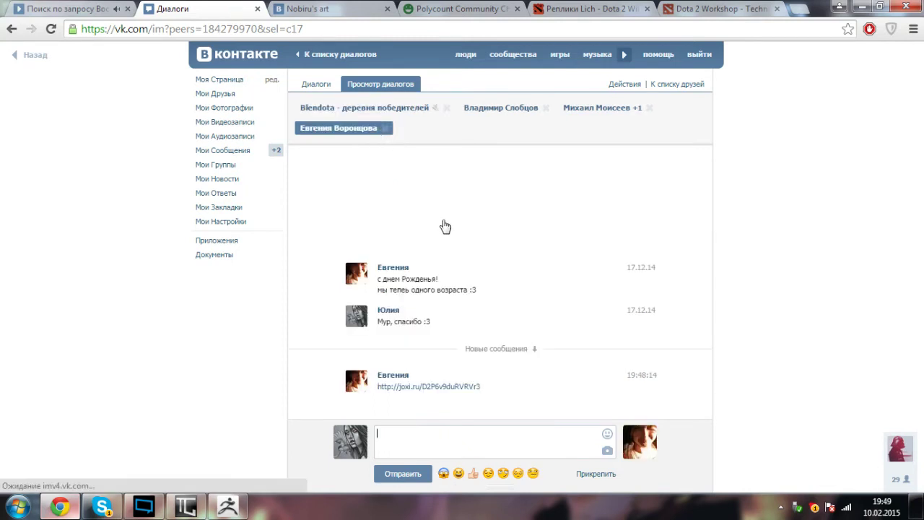
{"action": "left_click", "coordinate": [449, 387]}
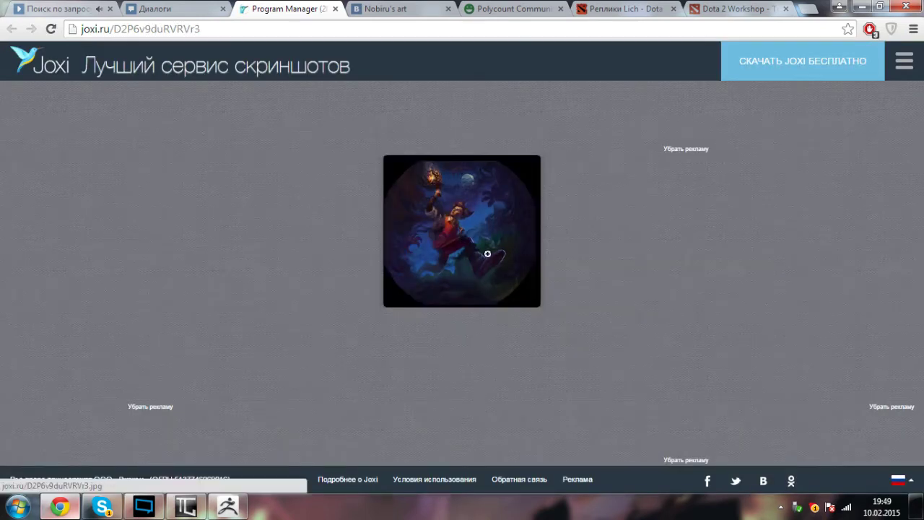
{"action": "left_click", "coordinate": [507, 262]}
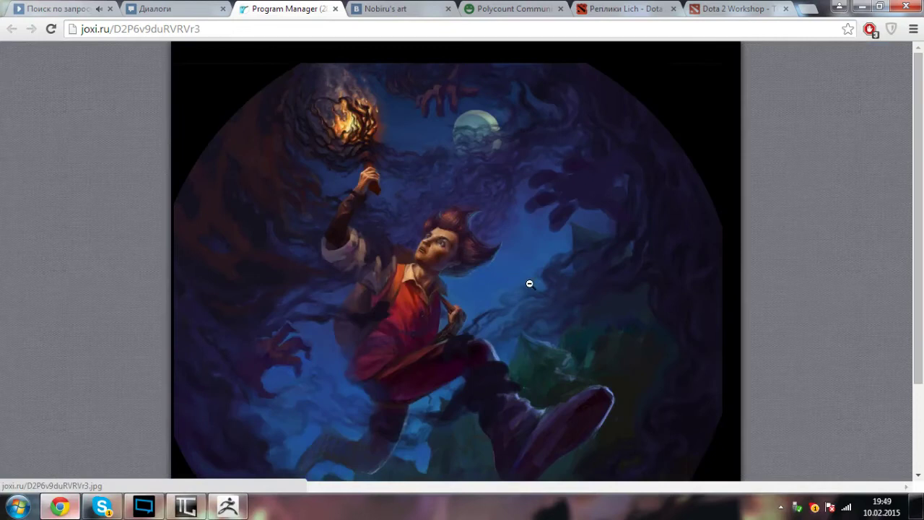
- Examine the enlarged painting of the torch-carrying character from top to bottom and close its page
{"action": "scroll", "coordinate": [530, 284], "scroll_direction": "down", "scroll_amount": 2}
{"action": "scroll", "coordinate": [529, 284], "scroll_direction": "up", "scroll_amount": 2}
{"action": "scroll", "coordinate": [529, 283], "scroll_direction": "down", "scroll_amount": 2}
{"action": "scroll", "coordinate": [529, 284], "scroll_direction": "up", "scroll_amount": 2}
{"action": "scroll", "coordinate": [529, 284], "scroll_direction": "down", "scroll_amount": 2}
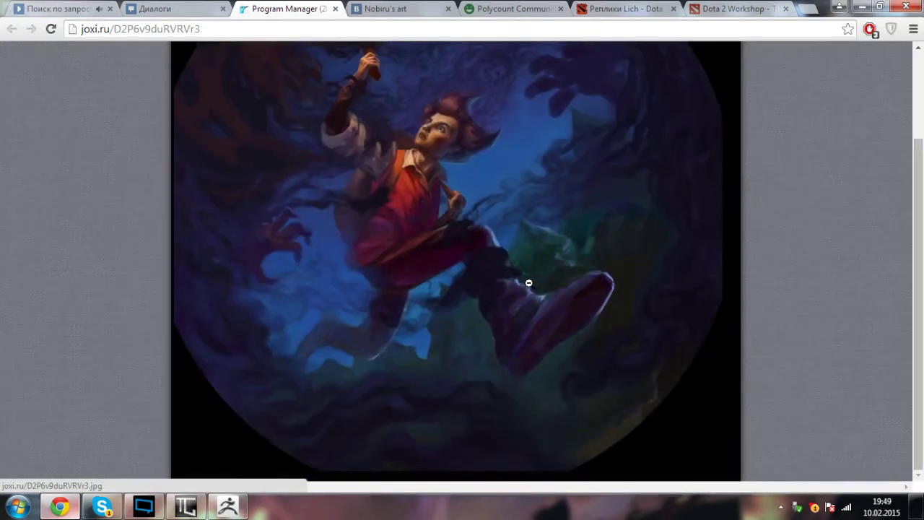
{"action": "scroll", "coordinate": [529, 284], "scroll_direction": "up", "scroll_amount": 1}
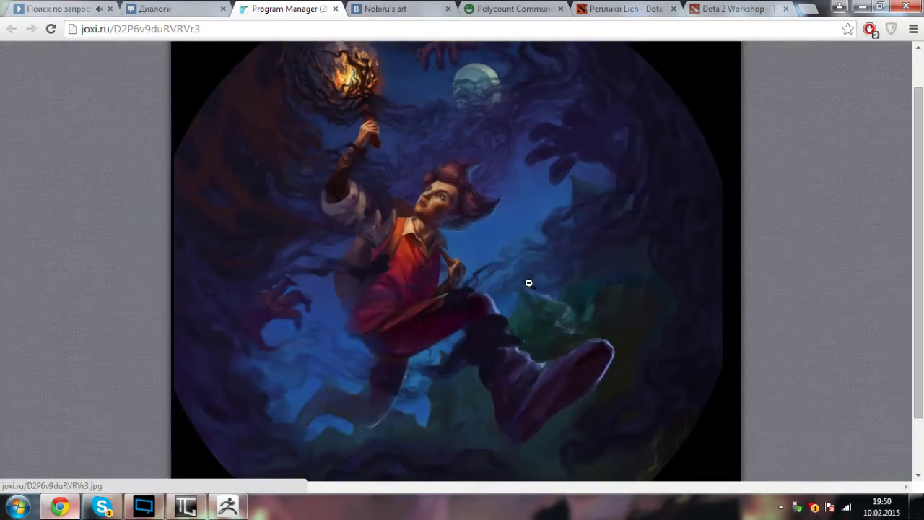
{"action": "scroll", "coordinate": [529, 284], "scroll_direction": "up", "scroll_amount": 1}
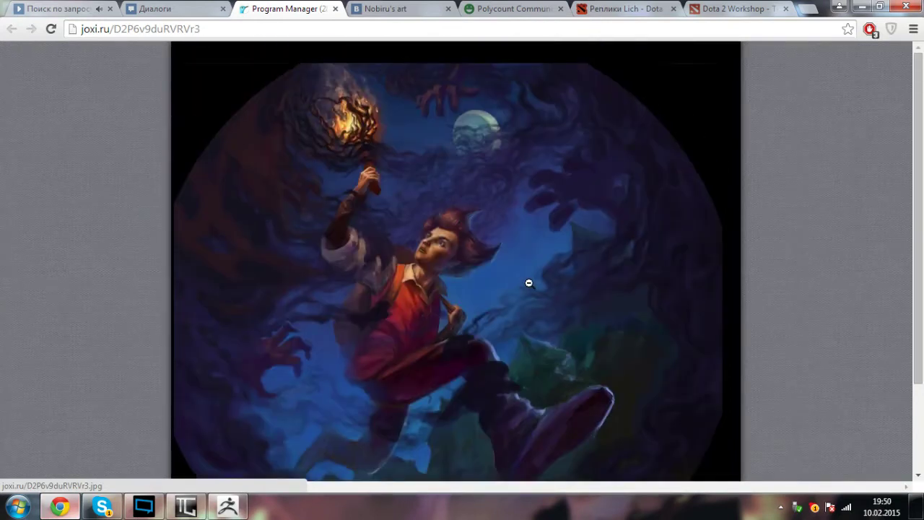
{"action": "scroll", "coordinate": [529, 283], "scroll_direction": "down", "scroll_amount": 1}
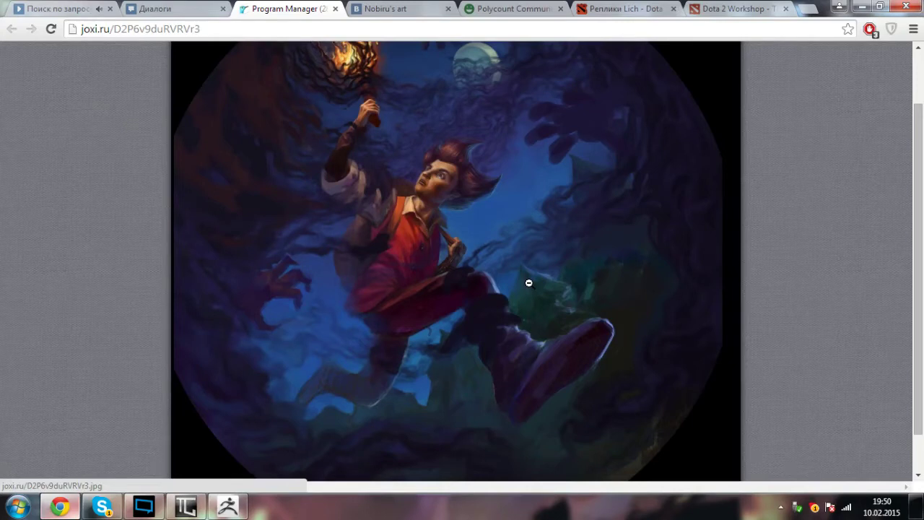
{"action": "scroll", "coordinate": [530, 284], "scroll_direction": "down", "scroll_amount": 1}
{"action": "scroll", "coordinate": [530, 284], "scroll_direction": "up", "scroll_amount": 1}
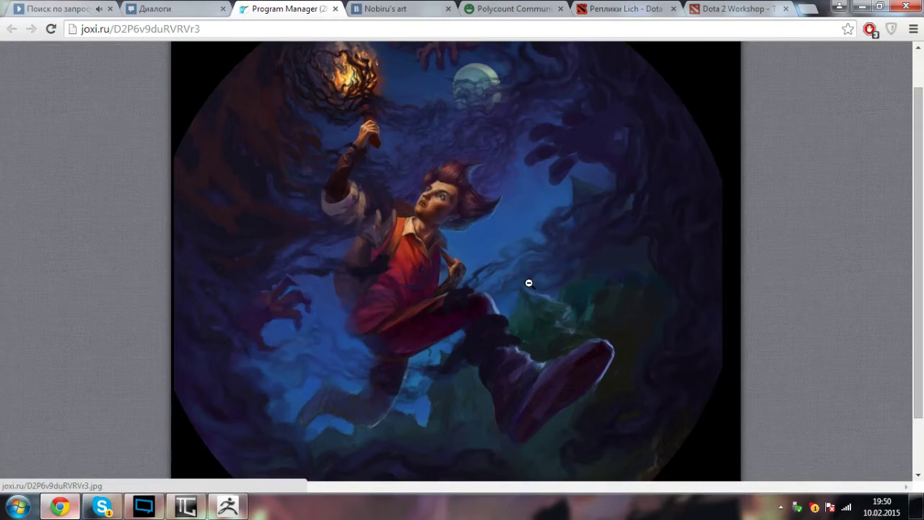
{"action": "scroll", "coordinate": [527, 280], "scroll_direction": "down", "scroll_amount": 2}
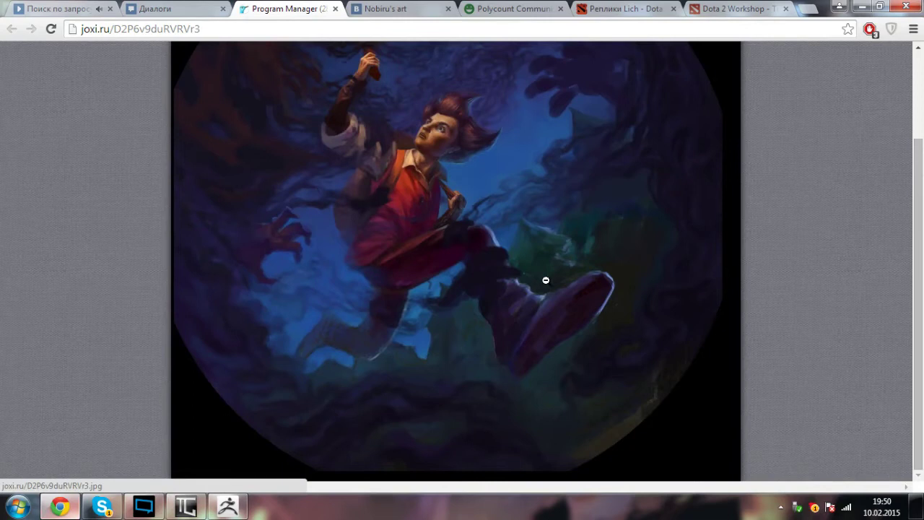
{"action": "scroll", "coordinate": [545, 281], "scroll_direction": "up", "scroll_amount": 3}
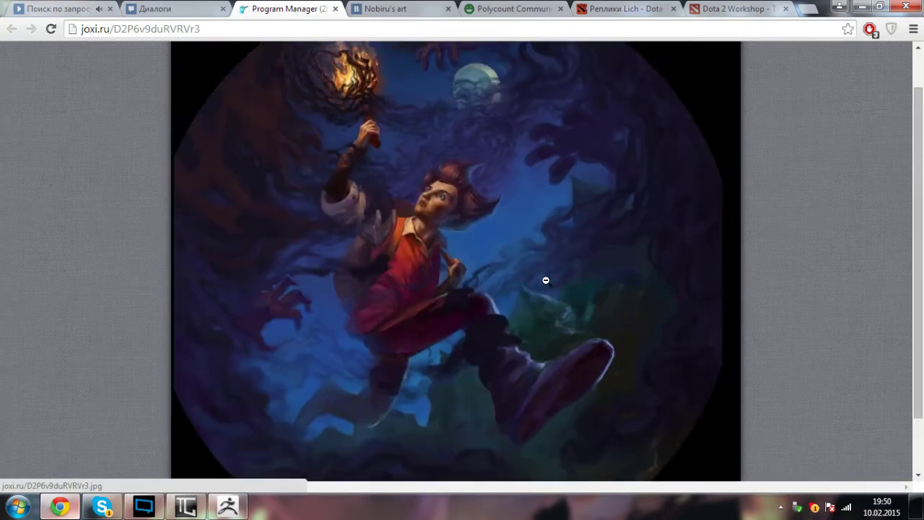
{"action": "left_click", "coordinate": [335, 9]}
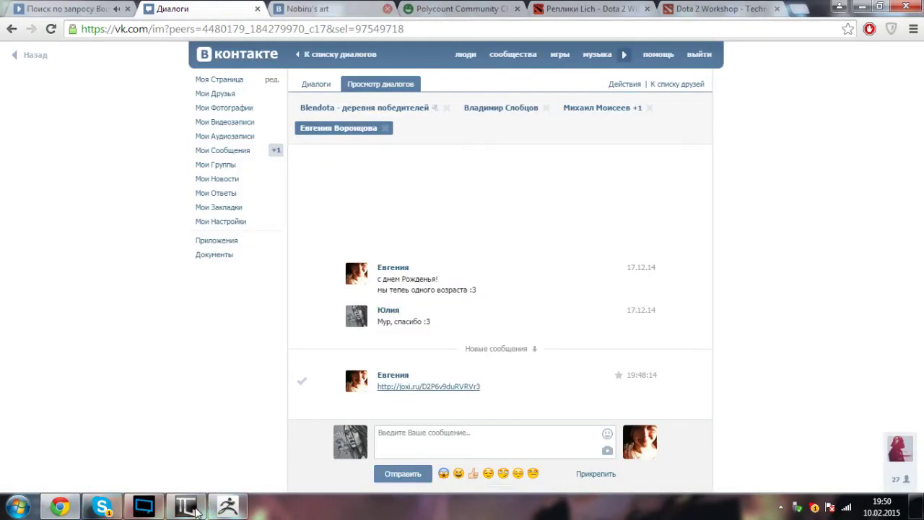
- Switch back to TopoGun and bridge the two rear edge chains with four faces from the hem row to the crown
{"action": "left_click", "coordinate": [186, 506]}
{"action": "left_click", "coordinate": [36, 229]}
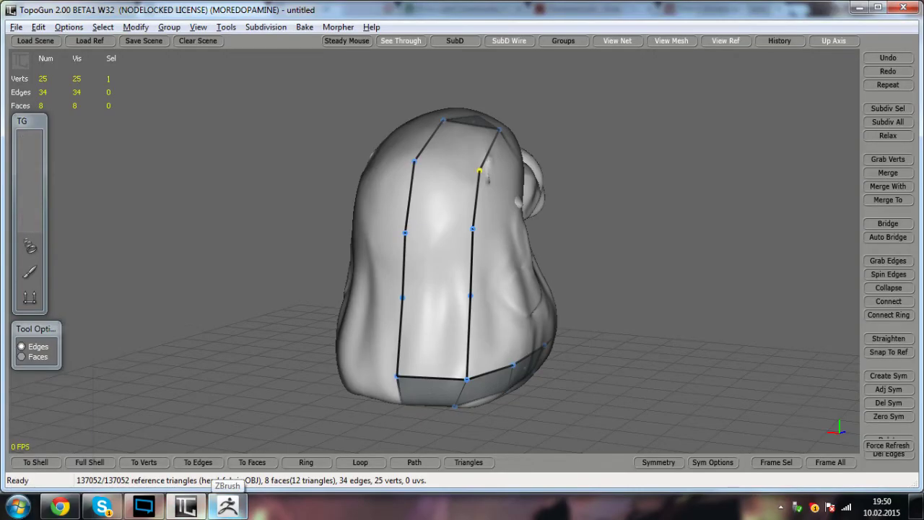
{"action": "left_click", "coordinate": [436, 303]}
{"action": "left_click", "coordinate": [439, 236]}
{"action": "left_click", "coordinate": [446, 173]}
{"action": "left_click_drag", "start_coordinate": [473, 202], "coordinate": [411, 203], "text": "alt"}
{"action": "left_click", "coordinate": [29, 175]}
{"action": "left_click", "coordinate": [31, 216]}
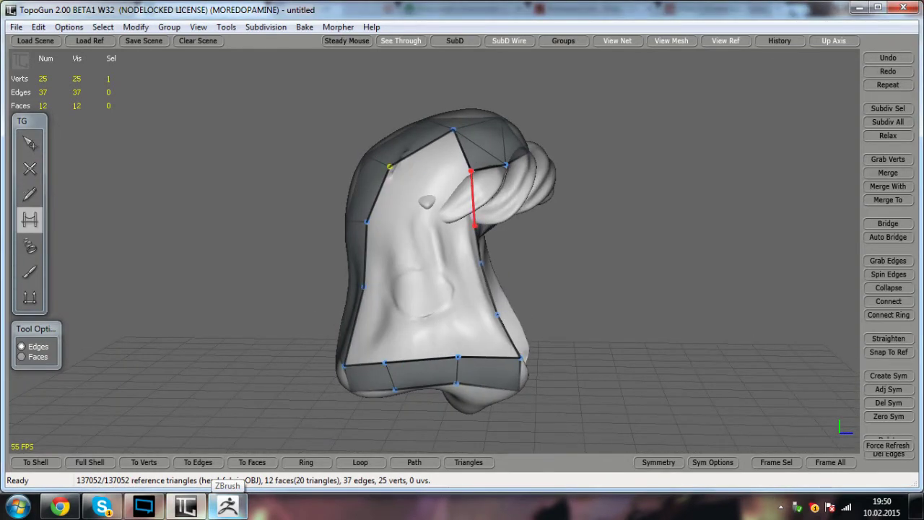
- Draw a vertical chain on the hood's side up to the rear chain's top vertex and close the triangle beside the crown
{"action": "left_click", "coordinate": [35, 175]}
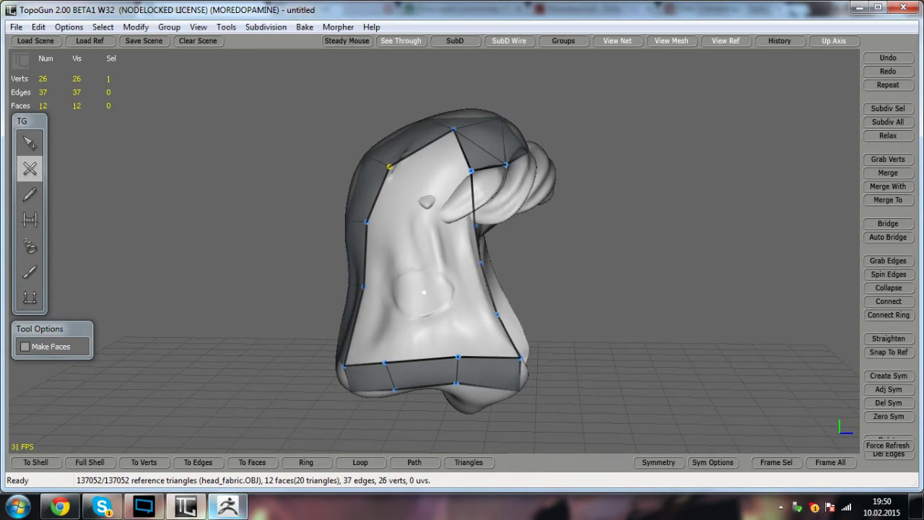
{"action": "left_click_drag", "start_coordinate": [424, 292], "coordinate": [424, 225]}
{"action": "left_click", "coordinate": [389, 166]}
{"action": "left_click", "coordinate": [470, 172]}
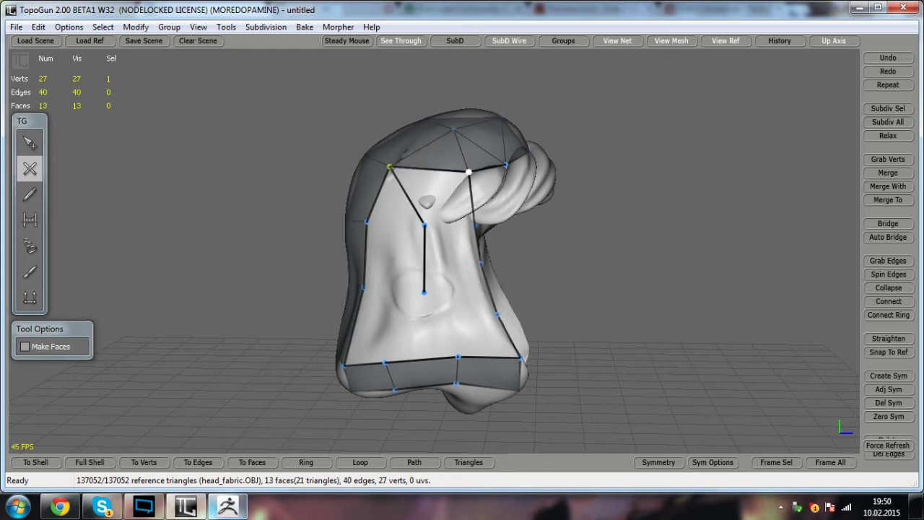
- Bridge the new side chain to the rear chain and the front opening edge with four faces
{"action": "left_click", "coordinate": [30, 219]}
{"action": "left_click", "coordinate": [444, 206]}
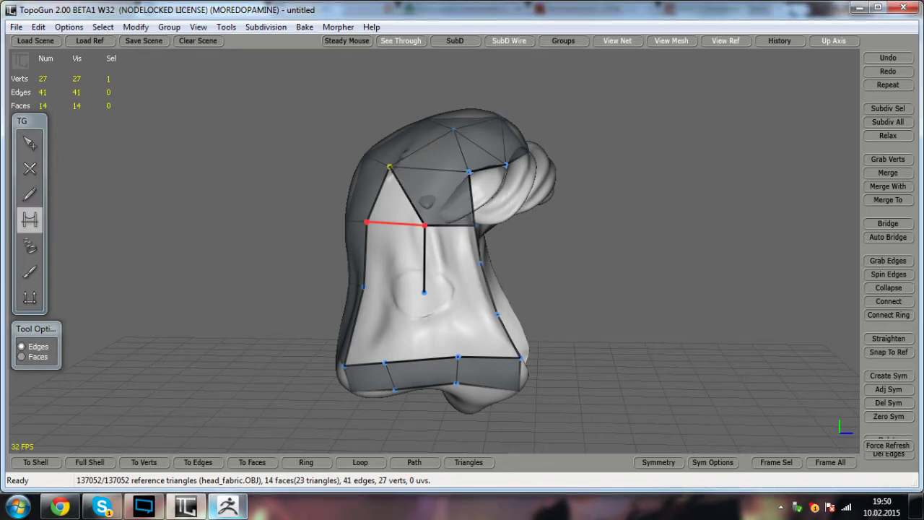
{"action": "left_click", "coordinate": [393, 208]}
{"action": "left_click", "coordinate": [394, 263]}
{"action": "left_click", "coordinate": [457, 273]}
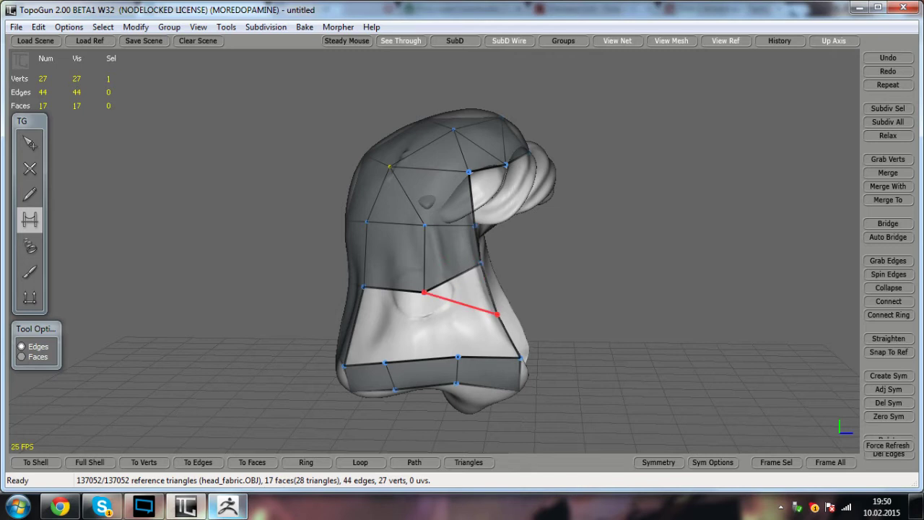
- Fill the remaining area between the side chain, the front opening edge and the hem row with five faces
{"action": "left_click", "coordinate": [468, 302]}
{"action": "left_click", "coordinate": [477, 335]}
{"action": "left_click", "coordinate": [441, 324]}
{"action": "left_click", "coordinate": [405, 328]}
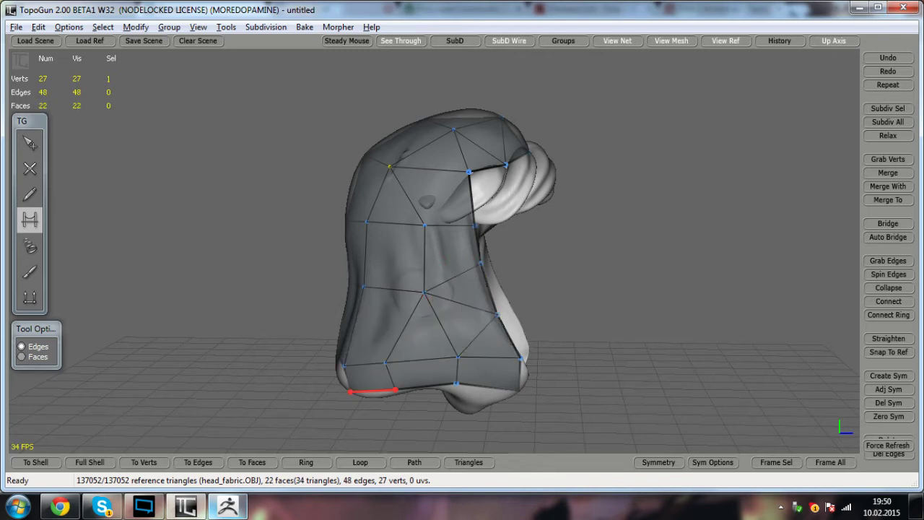
- Split the quad above the hem on the rear side with a diagonal edge from the rear chain to the hem row
{"action": "left_click_drag", "start_coordinate": [369, 398], "coordinate": [433, 398], "text": "alt"}
{"action": "left_click", "coordinate": [27, 173]}
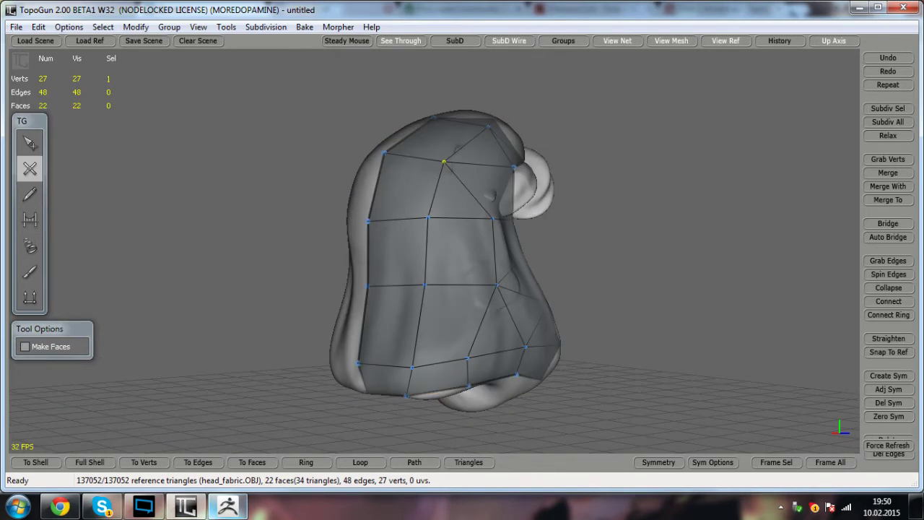
{"action": "left_click", "coordinate": [424, 284]}
{"action": "scroll", "coordinate": [425, 284], "scroll_direction": "down", "scroll_amount": 2}
{"action": "mouse_move", "coordinate": [425, 285]}
{"action": "left_mouse_down", "text": "alt"}
{"action": "mouse_move", "coordinate": [244, 286]}
{"action": "mouse_move", "coordinate": [423, 289]}
{"action": "left_mouse_up", "text": "alt"}
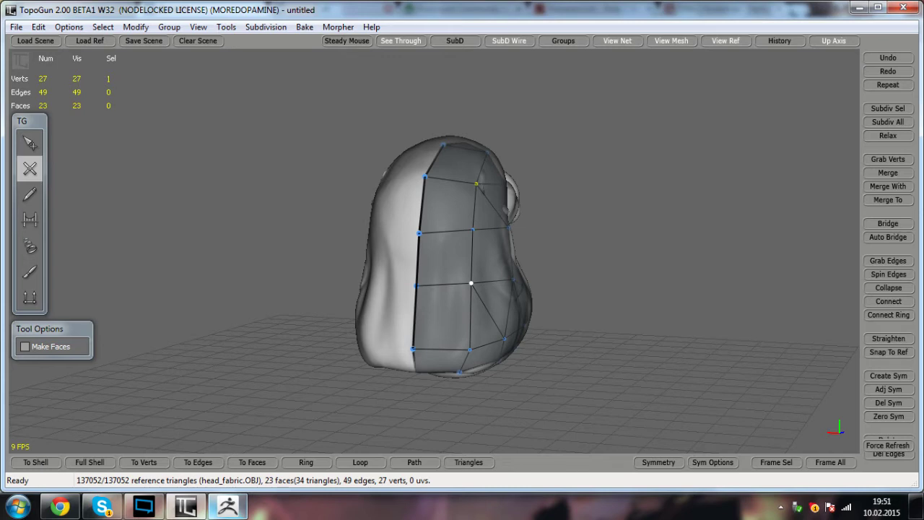
- Move the vertices of the row above the hem closer to the hem, from the rear side to the front opening
{"action": "left_click_drag", "start_coordinate": [471, 283], "coordinate": [495, 249], "text": "alt"}
{"action": "scroll", "coordinate": [404, 257], "scroll_direction": "up", "scroll_amount": 1}
{"action": "middle_click_drag", "start_coordinate": [350, 310], "coordinate": [417, 314]}
{"action": "left_click_drag", "start_coordinate": [417, 314], "coordinate": [373, 324], "text": "alt"}
{"action": "middle_click_drag", "start_coordinate": [374, 323], "coordinate": [371, 306], "text": "alt"}
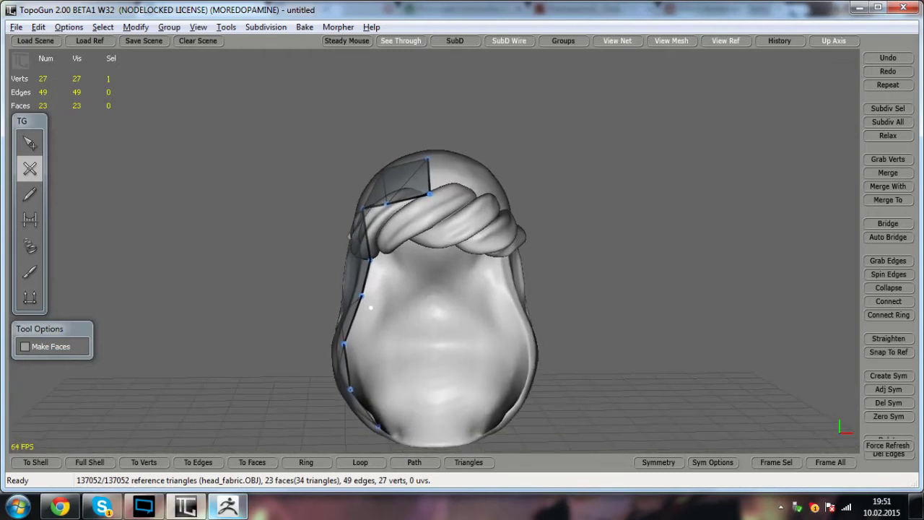
{"action": "left_click_drag", "start_coordinate": [372, 306], "coordinate": [351, 320], "text": "alt"}
{"action": "right_click_drag", "start_coordinate": [351, 320], "coordinate": [344, 324], "text": "alt"}
{"action": "middle_click_drag", "start_coordinate": [345, 324], "coordinate": [322, 270], "text": "alt"}
{"action": "left_click", "coordinate": [30, 143]}
{"action": "left_click_drag", "start_coordinate": [419, 369], "coordinate": [441, 285]}
{"action": "left_click_drag", "start_coordinate": [378, 262], "coordinate": [386, 316]}
{"action": "left_click_drag", "start_coordinate": [454, 305], "coordinate": [339, 318]}
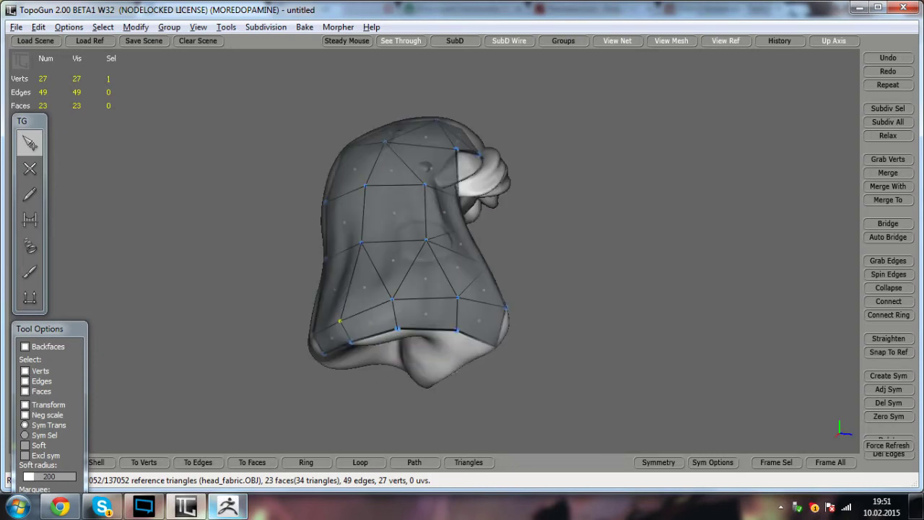
{"action": "left_click_drag", "start_coordinate": [392, 299], "coordinate": [392, 307]}
{"action": "left_click_drag", "start_coordinate": [458, 298], "coordinate": [460, 307]}
{"action": "left_click_drag", "start_coordinate": [460, 307], "coordinate": [474, 338], "text": "alt"}
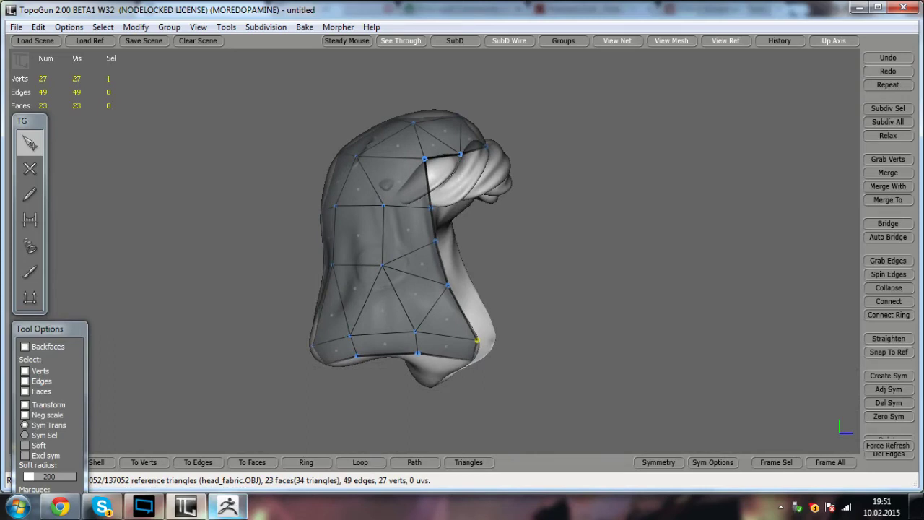
- Nudge three vertices of the back centre line toward the middle of the hood
{"action": "left_click_drag", "start_coordinate": [474, 338], "coordinate": [635, 416], "text": "alt"}
{"action": "left_click_drag", "start_coordinate": [421, 193], "coordinate": [419, 193]}
{"action": "left_click_drag", "start_coordinate": [422, 268], "coordinate": [420, 262]}
{"action": "left_click_drag", "start_coordinate": [424, 312], "coordinate": [421, 309]}
{"action": "left_click_drag", "start_coordinate": [462, 361], "coordinate": [234, 336], "text": "alt"}
- Draw an edge chain along the middle of the twisted headband from its front centre to its side end
{"action": "left_click", "coordinate": [23, 179]}
{"action": "left_click_drag", "start_coordinate": [433, 303], "coordinate": [346, 314], "text": "alt"}
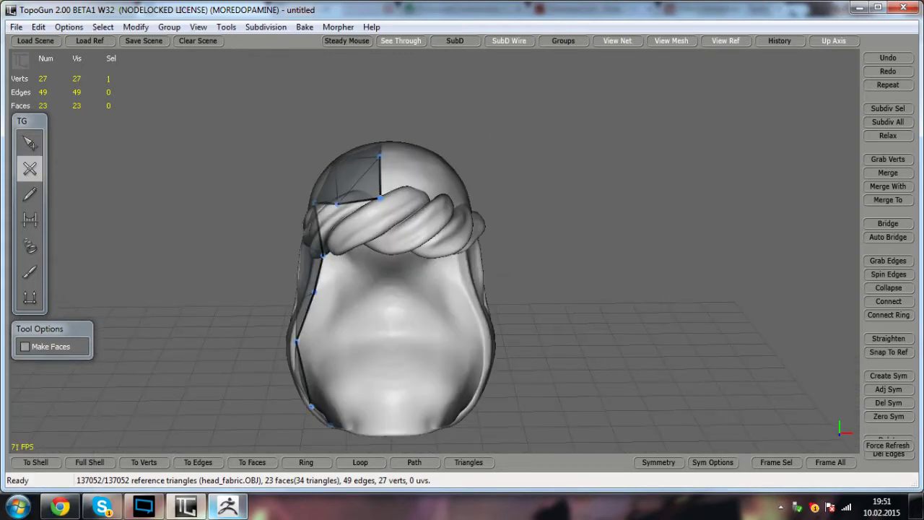
{"action": "left_click", "coordinate": [392, 217]}
{"action": "left_click_drag", "start_coordinate": [393, 221], "coordinate": [477, 225], "text": "alt"}
{"action": "left_click", "coordinate": [407, 225]}
{"action": "left_click_drag", "start_coordinate": [408, 226], "coordinate": [444, 221], "text": "alt"}
{"action": "left_click", "coordinate": [446, 218]}
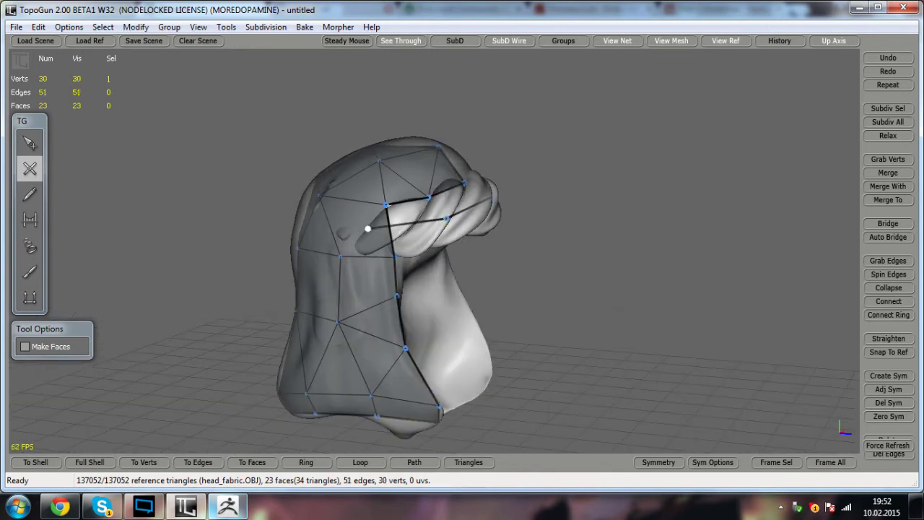
- Run a second edge chain along the headband's underside to its front centre and connect the band's middle chain to the crown's front vertex
{"action": "left_click", "coordinate": [356, 256]}
{"action": "left_click_drag", "start_coordinate": [357, 255], "coordinate": [275, 236], "text": "alt"}
{"action": "left_click", "coordinate": [313, 236]}
{"action": "left_click_drag", "start_coordinate": [369, 216], "coordinate": [333, 215], "text": "alt"}
{"action": "left_click", "coordinate": [390, 195]}
{"action": "left_click_drag", "start_coordinate": [390, 195], "coordinate": [389, 198]}
{"action": "left_click", "coordinate": [390, 198]}
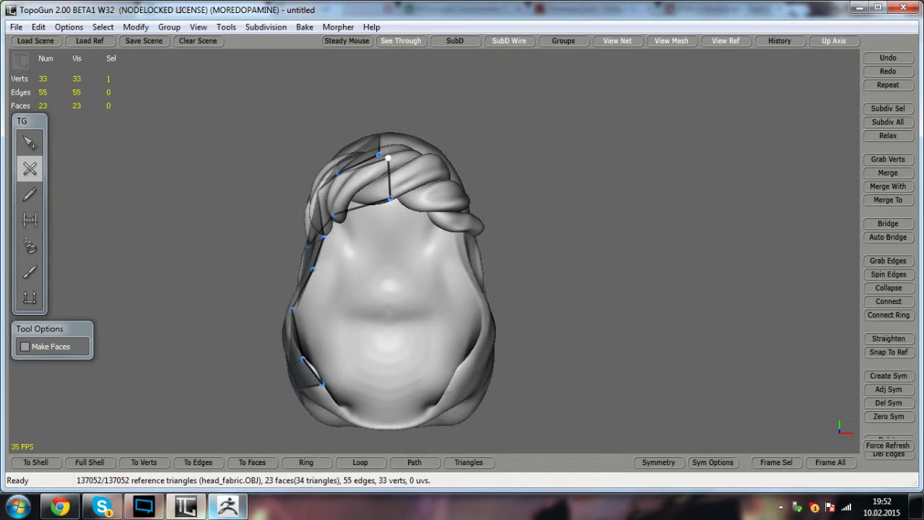
{"action": "left_click_drag", "start_coordinate": [388, 158], "coordinate": [402, 249], "text": "alt"}
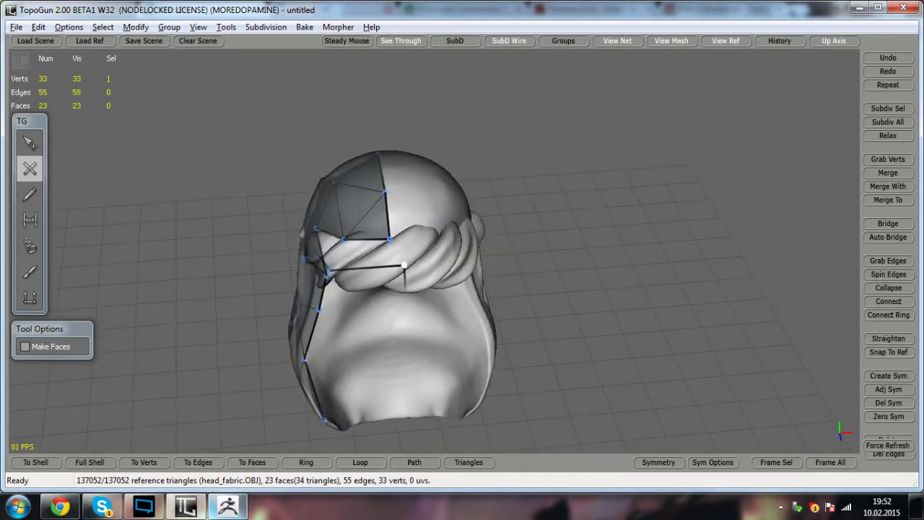
{"action": "middle_click_drag", "start_coordinate": [403, 267], "coordinate": [402, 306]}
{"action": "left_click", "coordinate": [402, 306]}
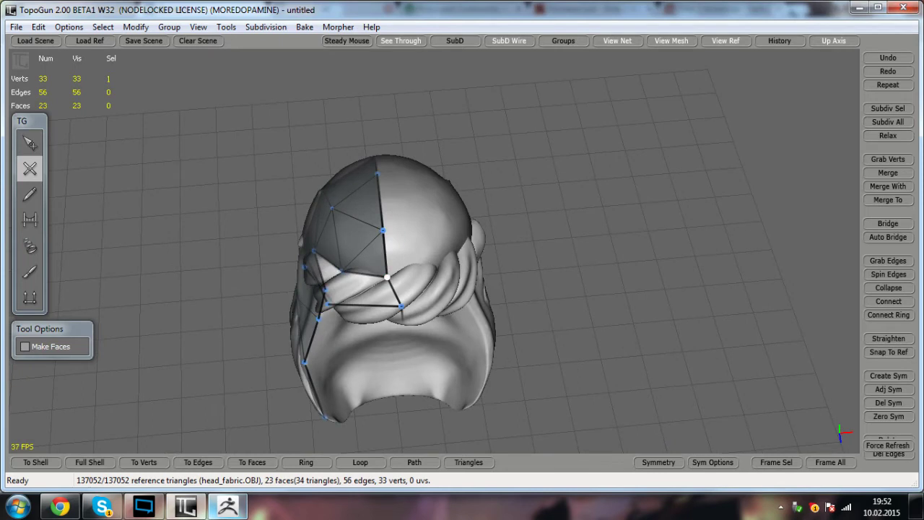
- Bridge the headband's edge chains and the crown's front edge with four faces
{"action": "key", "text": "r"}
{"action": "left_click_drag", "start_coordinate": [401, 307], "coordinate": [440, 253], "text": "alt"}
{"action": "left_click", "coordinate": [377, 263]}
{"action": "left_click_drag", "start_coordinate": [380, 289], "coordinate": [383, 216], "text": "alt"}
{"action": "left_click", "coordinate": [381, 232]}
{"action": "left_click", "coordinate": [369, 236]}
- Adjust the crown edge vertex directly above the twisted headband
{"action": "left_click", "coordinate": [32, 144]}
{"action": "left_click_drag", "start_coordinate": [311, 231], "coordinate": [224, 225], "text": "alt"}
{"action": "mouse_move", "coordinate": [386, 222]}
{"action": "left_mouse_down", "text": "alt"}
{"action": "mouse_move", "coordinate": [434, 232]}
{"action": "mouse_move", "coordinate": [392, 209]}
{"action": "left_mouse_up", "text": "alt"}
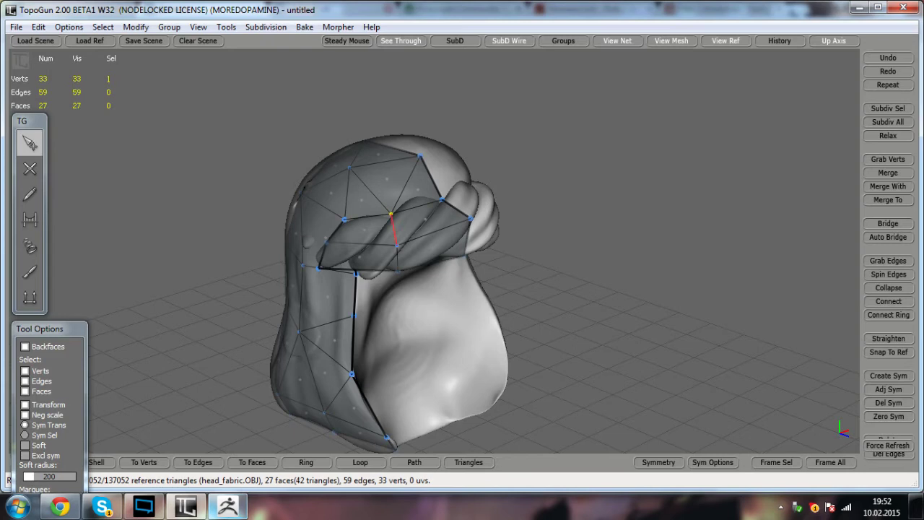
{"action": "left_click_drag", "start_coordinate": [446, 278], "coordinate": [439, 229], "text": "alt"}
- Reposition the vertex on the crown's centre line at the top of the hood
{"action": "left_click_drag", "start_coordinate": [387, 191], "coordinate": [298, 283], "text": "alt"}
{"action": "left_click_drag", "start_coordinate": [381, 268], "coordinate": [394, 252]}
{"action": "left_click_drag", "start_coordinate": [394, 252], "coordinate": [385, 214], "text": "alt"}
{"action": "left_click_drag", "start_coordinate": [373, 149], "coordinate": [383, 293]}
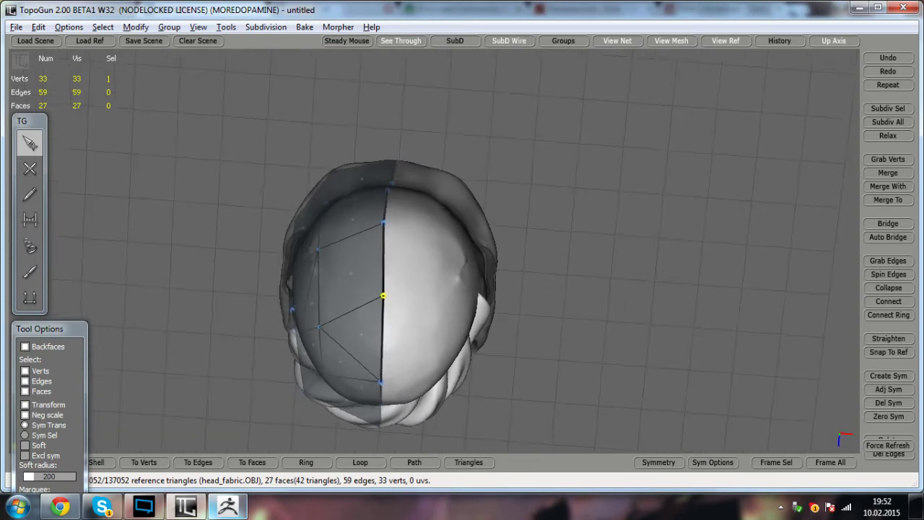
{"action": "middle_click_drag", "start_coordinate": [384, 293], "coordinate": [441, 288], "text": "alt"}
{"action": "left_click_drag", "start_coordinate": [442, 287], "coordinate": [442, 277], "text": "alt"}
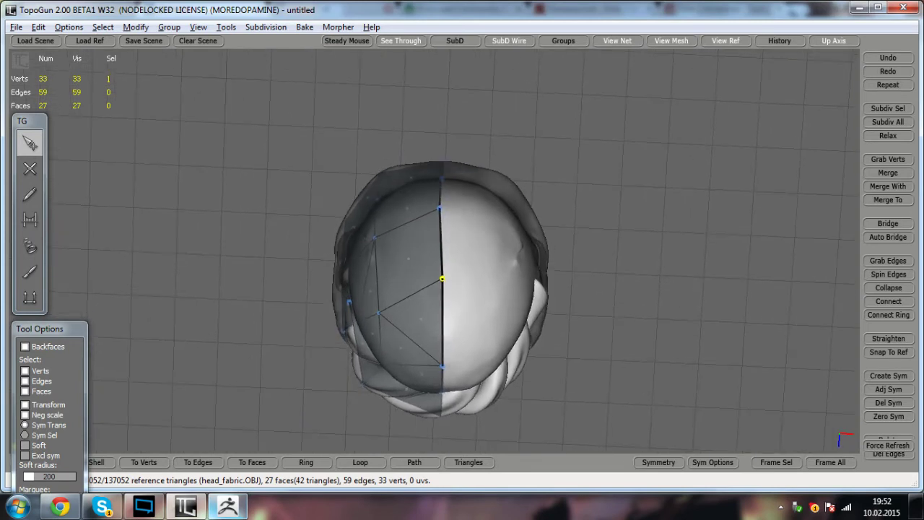
- Slide the vertex in the middle of the twisted headband's side slightly towards the back of the hood
{"action": "left_click_drag", "start_coordinate": [441, 207], "coordinate": [445, 145]}
{"action": "left_click_drag", "start_coordinate": [445, 239], "coordinate": [470, 166], "text": "alt"}
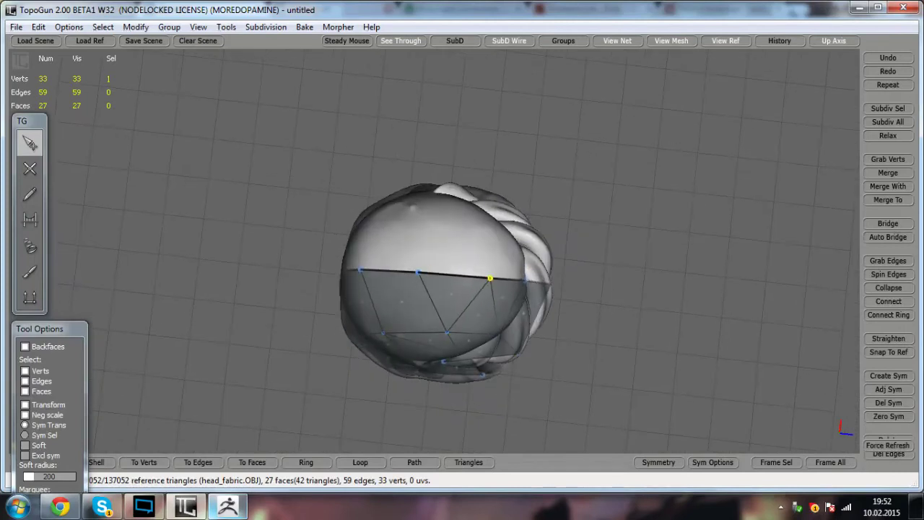
{"action": "left_click_drag", "start_coordinate": [444, 238], "coordinate": [433, 153], "text": "alt"}
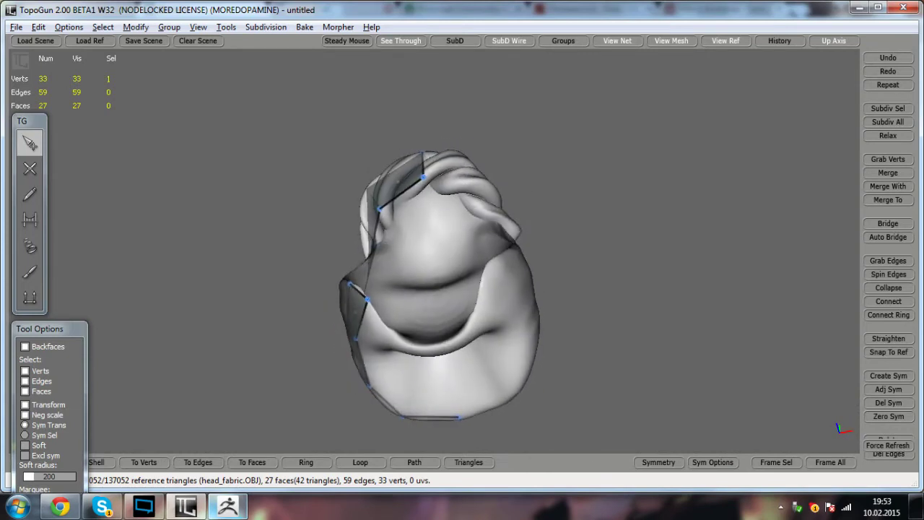
{"action": "left_click_drag", "start_coordinate": [404, 144], "coordinate": [454, 148], "text": "alt"}
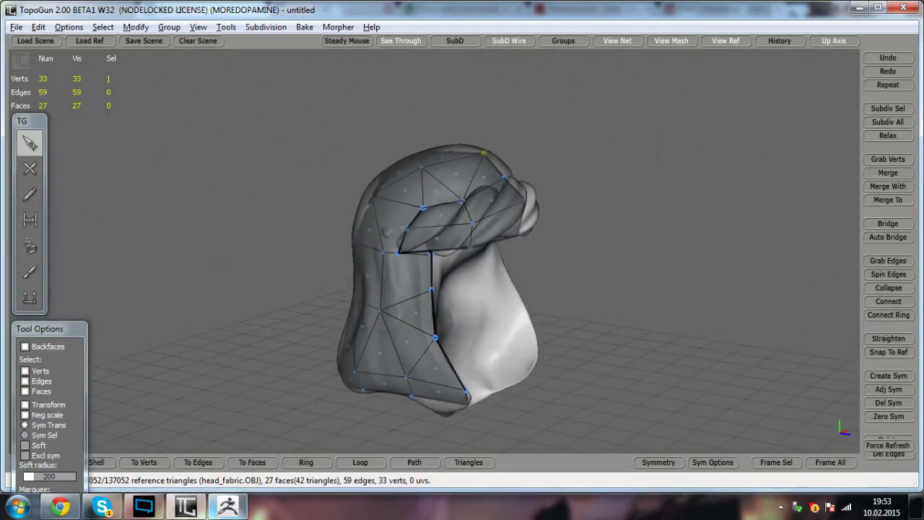
{"action": "right_click_drag", "start_coordinate": [448, 253], "coordinate": [480, 253], "text": "alt"}
{"action": "left_click_drag", "start_coordinate": [455, 253], "coordinate": [458, 270], "text": "alt"}
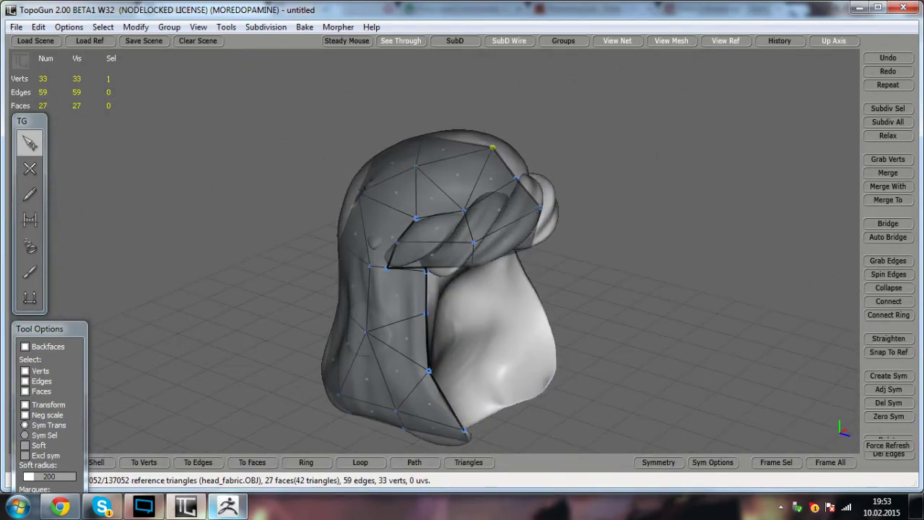
{"action": "mouse_move", "coordinate": [498, 210]}
{"action": "left_mouse_down", "text": "alt"}
{"action": "mouse_move", "coordinate": [497, 263]}
{"action": "mouse_move", "coordinate": [498, 202]}
{"action": "left_mouse_up", "text": "alt"}
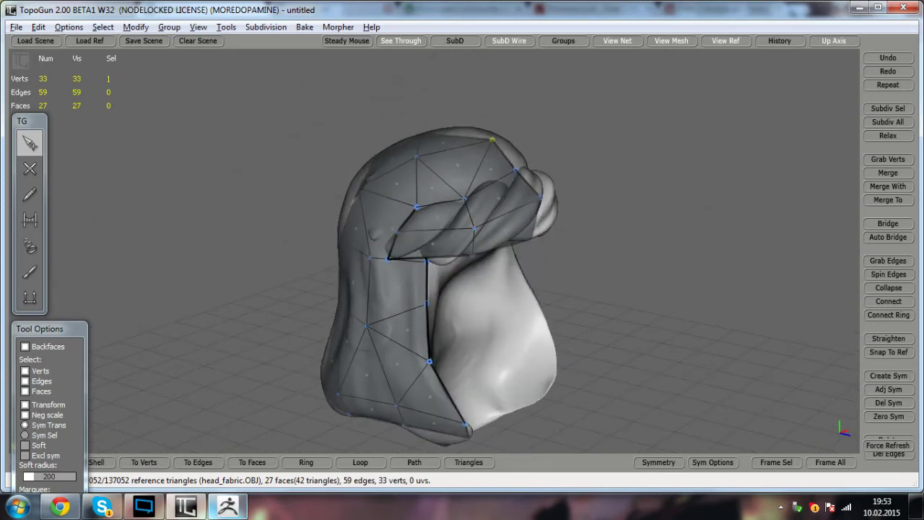
{"action": "left_click_drag", "start_coordinate": [443, 230], "coordinate": [447, 229]}
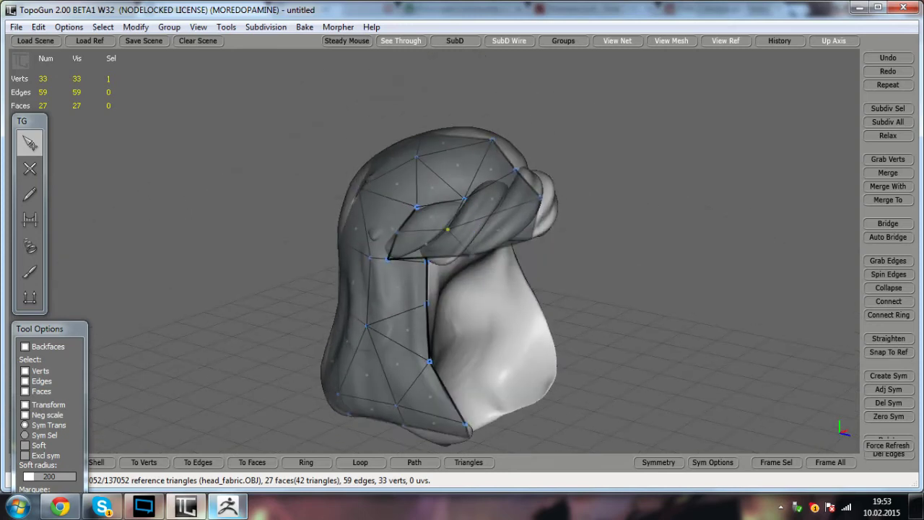
- Insert a vertex on the headband's middle chain towards the front and connect it to the vertex on the band's lower edge
{"action": "left_click", "coordinate": [29, 172]}
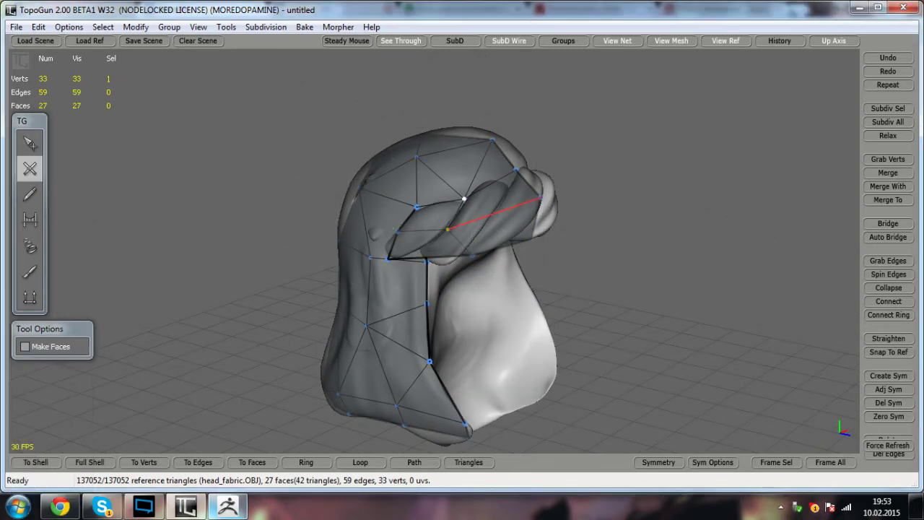
{"action": "left_click", "coordinate": [498, 213]}
{"action": "left_click_drag", "start_coordinate": [499, 212], "coordinate": [492, 170], "text": "alt"}
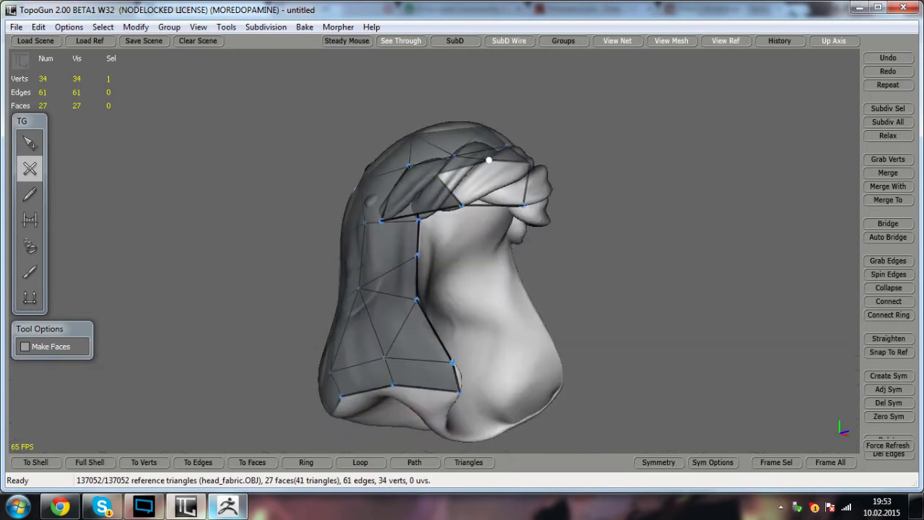
{"action": "left_click", "coordinate": [461, 205]}
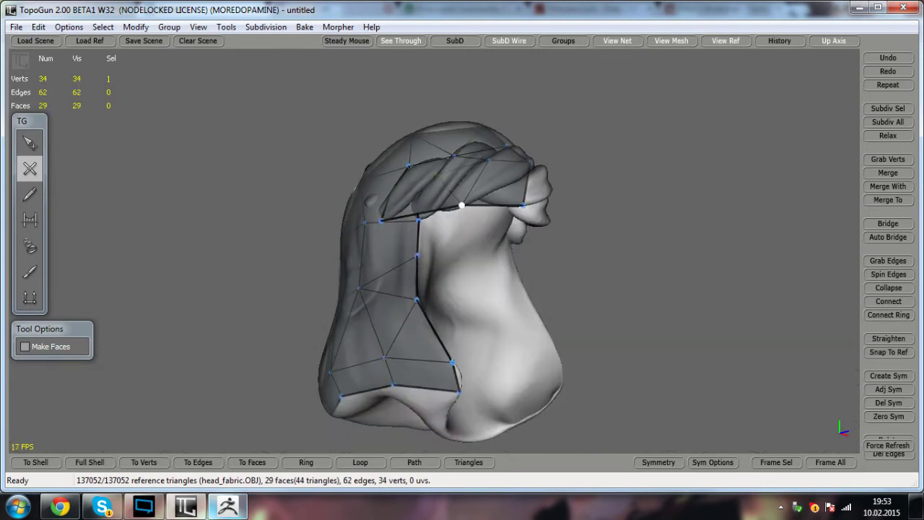
{"action": "left_click", "coordinate": [29, 142]}
{"action": "left_click", "coordinate": [509, 161]}
{"action": "left_click", "coordinate": [578, 148]}
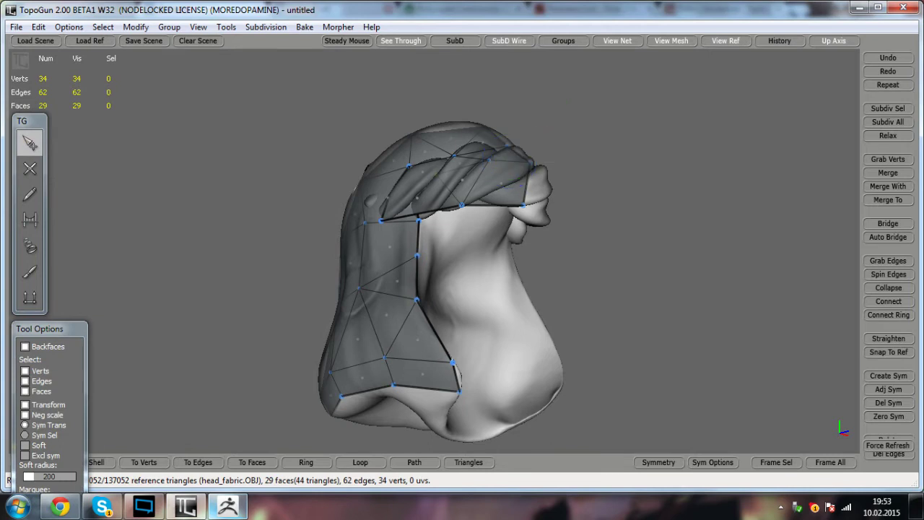
- Connect the headband's rear middle vertex to the band's lower back corner and to the crown edge vertex above it
{"action": "left_click_drag", "start_coordinate": [578, 148], "coordinate": [576, 192], "text": "alt"}
{"action": "left_click", "coordinate": [487, 202]}
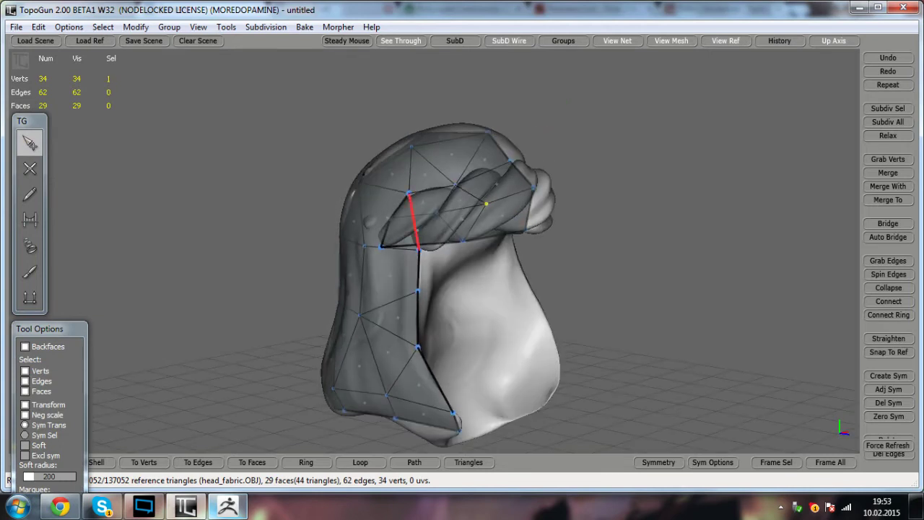
{"action": "left_click_drag", "start_coordinate": [437, 213], "coordinate": [409, 260]}
{"action": "left_click", "coordinate": [32, 170]}
{"action": "key", "text": "q"}
{"action": "key", "text": "w"}
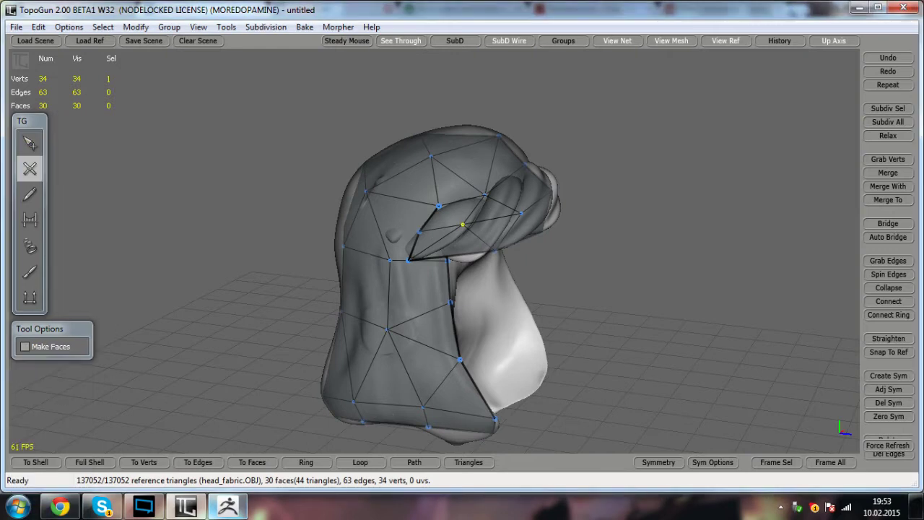
{"action": "left_click", "coordinate": [462, 224]}
{"action": "left_click", "coordinate": [35, 149]}
{"action": "left_click", "coordinate": [34, 172]}
{"action": "left_click_drag", "start_coordinate": [462, 245], "coordinate": [325, 242], "text": "alt"}
{"action": "mouse_move", "coordinate": [433, 246]}
{"action": "left_mouse_down", "text": "alt"}
{"action": "mouse_move", "coordinate": [361, 244]}
{"action": "mouse_move", "coordinate": [455, 241]}
{"action": "mouse_move", "coordinate": [437, 240]}
{"action": "left_mouse_up", "text": "alt"}
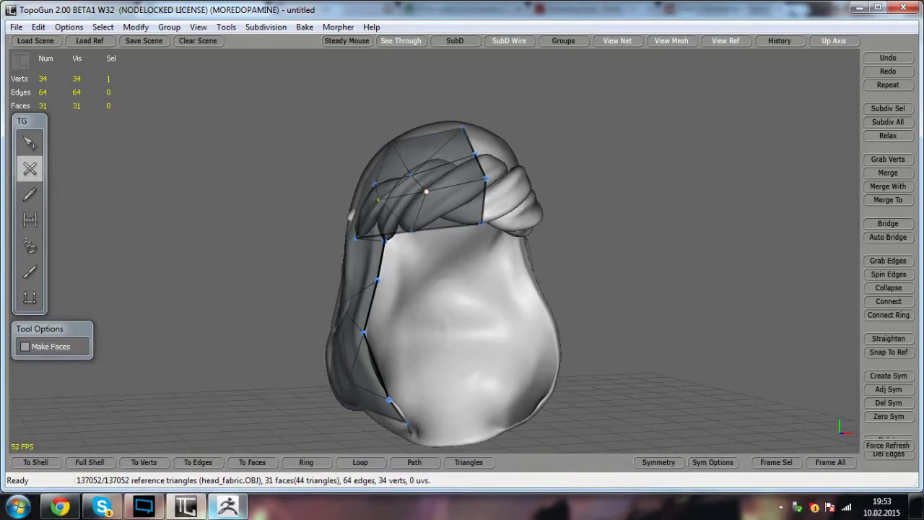
- Connect the headband's front middle vertex to the band's lower front corner and to the crown's front vertex
{"action": "left_click", "coordinate": [481, 224]}
{"action": "left_click", "coordinate": [33, 147]}
{"action": "left_click", "coordinate": [33, 170]}
{"action": "left_click_drag", "start_coordinate": [433, 242], "coordinate": [454, 273], "text": "alt"}
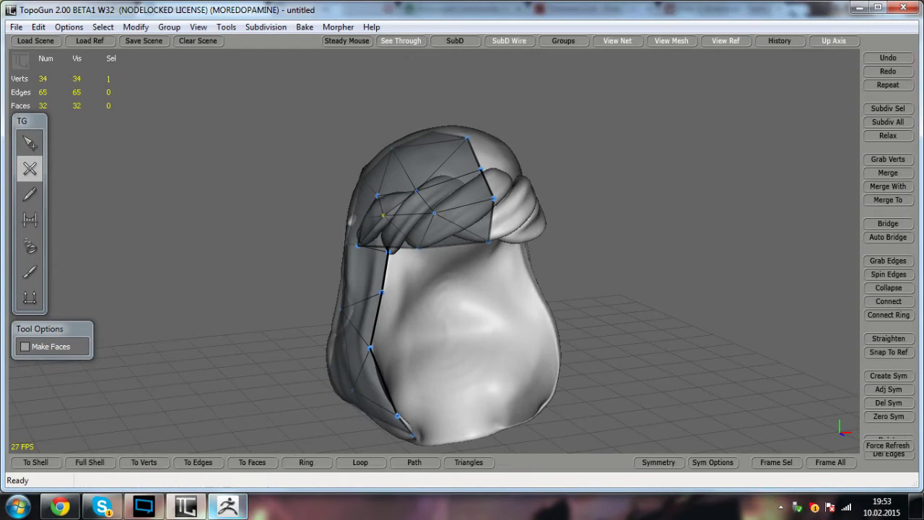
{"action": "left_click_drag", "start_coordinate": [434, 214], "coordinate": [443, 241], "text": "alt"}
{"action": "left_click", "coordinate": [486, 191]}
{"action": "left_click_drag", "start_coordinate": [487, 190], "coordinate": [520, 156], "text": "alt"}
- Adjust the headband's back vertices and move its lower-edge middle vertex slightly back along the band's underside
{"action": "left_click", "coordinate": [38, 151]}
{"action": "left_click_drag", "start_coordinate": [453, 226], "coordinate": [429, 241], "text": "alt"}
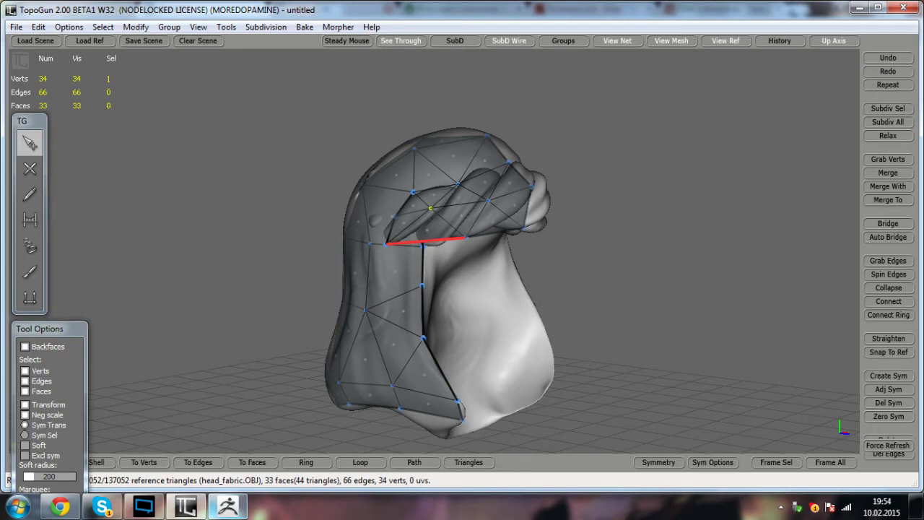
{"action": "left_click_drag", "start_coordinate": [431, 215], "coordinate": [342, 126], "text": "alt"}
{"action": "mouse_move", "coordinate": [385, 195]}
{"action": "left_mouse_down"}
{"action": "mouse_move", "coordinate": [458, 238]}
{"action": "mouse_move", "coordinate": [494, 244]}
{"action": "mouse_move", "coordinate": [395, 221]}
{"action": "mouse_move", "coordinate": [395, 185]}
{"action": "left_mouse_up"}
{"action": "left_click_drag", "start_coordinate": [456, 211], "coordinate": [528, 257], "text": "alt"}
{"action": "mouse_move", "coordinate": [401, 254]}
{"action": "left_mouse_down"}
{"action": "mouse_move", "coordinate": [397, 263]}
{"action": "mouse_move", "coordinate": [388, 246]}
{"action": "mouse_move", "coordinate": [398, 253]}
{"action": "left_mouse_up"}
{"action": "mouse_move", "coordinate": [494, 244]}
{"action": "left_mouse_down"}
{"action": "mouse_move", "coordinate": [469, 243]}
{"action": "mouse_move", "coordinate": [477, 242]}
{"action": "left_mouse_up"}
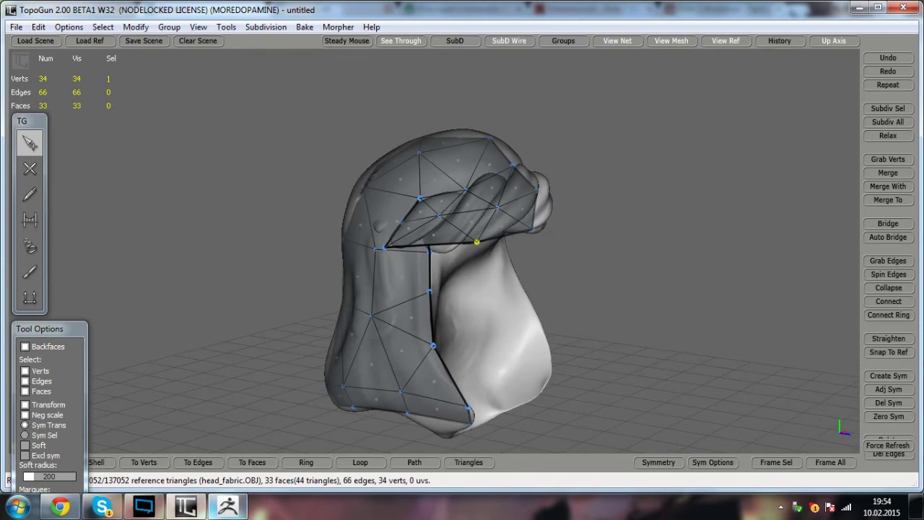
{"action": "mouse_move", "coordinate": [476, 242]}
{"action": "left_mouse_down", "text": "alt"}
{"action": "mouse_move", "coordinate": [487, 244]}
{"action": "mouse_move", "coordinate": [285, 233]}
{"action": "mouse_move", "coordinate": [473, 241]}
{"action": "left_mouse_up", "text": "alt"}
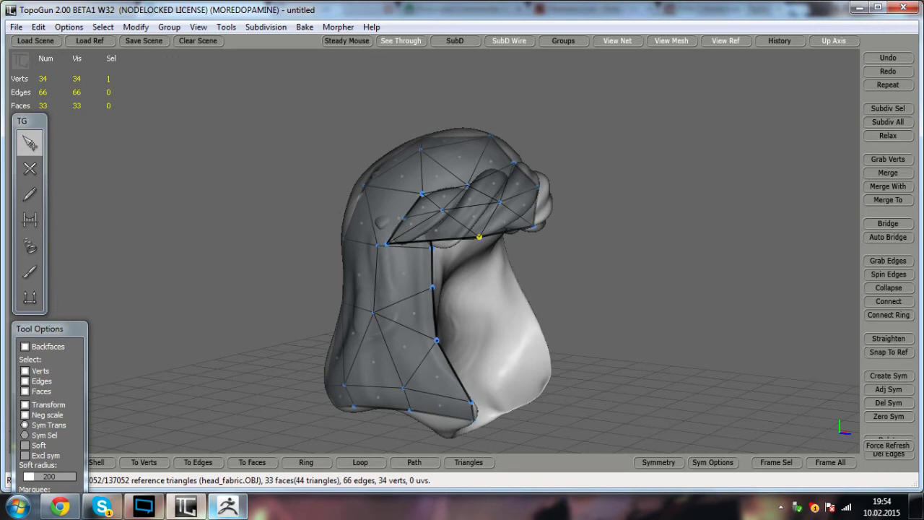
- Fine-tune the position of the front middle vertex on the twisted headband
{"action": "left_click_drag", "start_coordinate": [404, 289], "coordinate": [465, 275], "text": "alt"}
{"action": "scroll", "coordinate": [435, 260], "scroll_direction": "up", "scroll_amount": 2}
{"action": "mouse_move", "coordinate": [430, 221]}
{"action": "left_mouse_down"}
{"action": "mouse_move", "coordinate": [418, 253]}
{"action": "mouse_move", "coordinate": [328, 252]}
{"action": "mouse_move", "coordinate": [323, 169]}
{"action": "mouse_move", "coordinate": [343, 220]}
{"action": "mouse_move", "coordinate": [379, 253]}
{"action": "left_mouse_up"}
{"action": "mouse_move", "coordinate": [436, 202]}
{"action": "left_mouse_down"}
{"action": "mouse_move", "coordinate": [446, 205]}
{"action": "mouse_move", "coordinate": [443, 226]}
{"action": "mouse_move", "coordinate": [473, 205]}
{"action": "mouse_move", "coordinate": [439, 151]}
{"action": "mouse_move", "coordinate": [438, 184]}
{"action": "mouse_move", "coordinate": [473, 213]}
{"action": "mouse_move", "coordinate": [433, 224]}
{"action": "mouse_move", "coordinate": [462, 292]}
{"action": "mouse_move", "coordinate": [453, 289]}
{"action": "mouse_move", "coordinate": [475, 209]}
{"action": "mouse_move", "coordinate": [506, 195]}
{"action": "mouse_move", "coordinate": [451, 195]}
{"action": "left_mouse_up"}
{"action": "scroll", "coordinate": [473, 220], "scroll_direction": "down", "scroll_amount": 2}
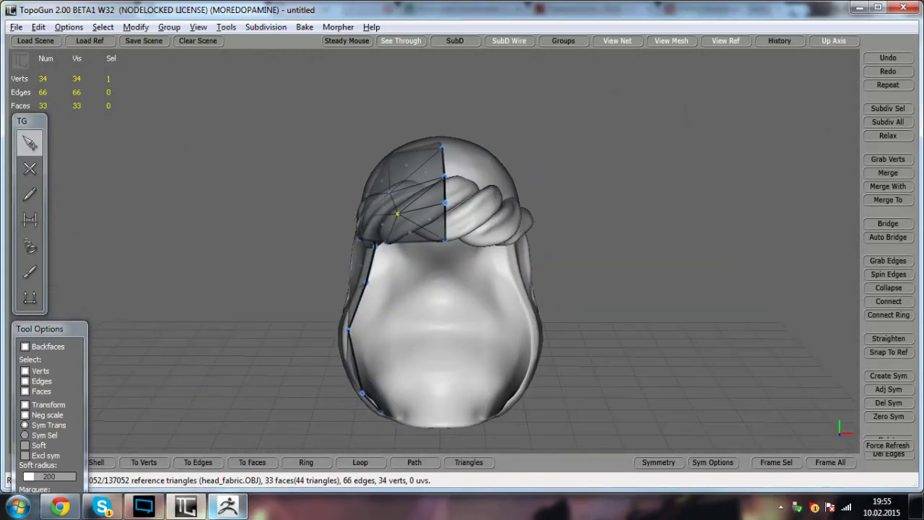
{"action": "left_click", "coordinate": [20, 29]}
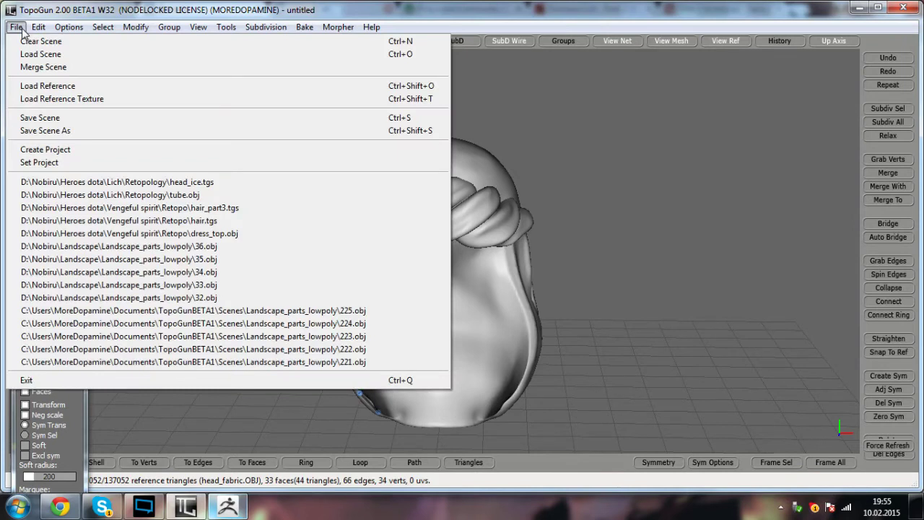
{"action": "mouse_move", "coordinate": [34, 33]}
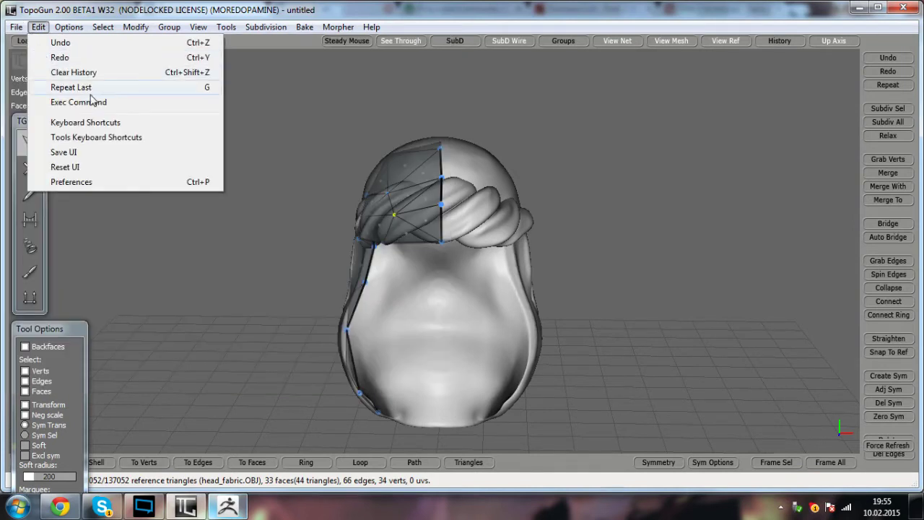
{"action": "mouse_move", "coordinate": [70, 32]}
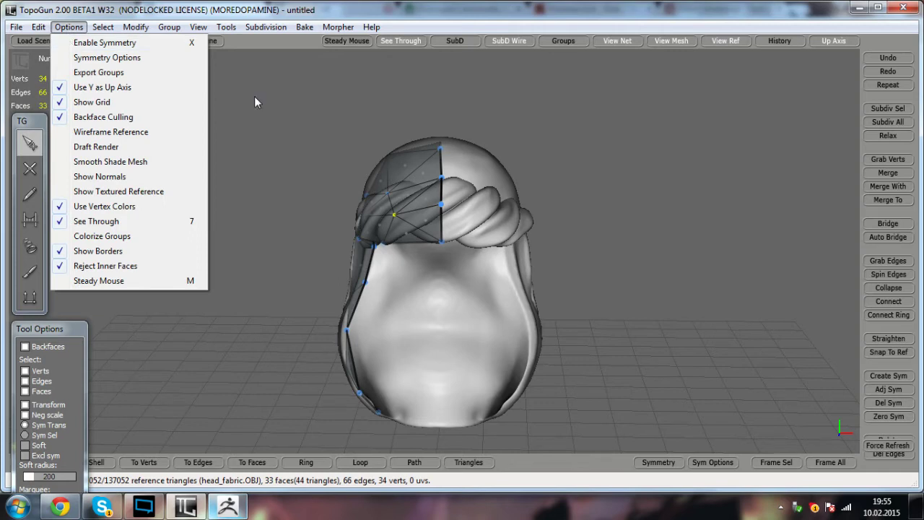
{"action": "left_click", "coordinate": [355, 110]}
{"action": "left_click", "coordinate": [16, 27]}
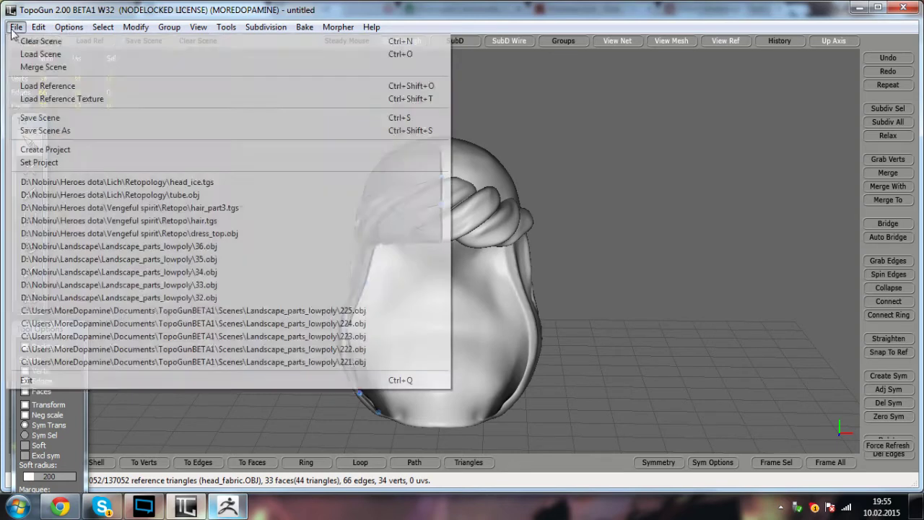
{"action": "left_click", "coordinate": [542, 94]}
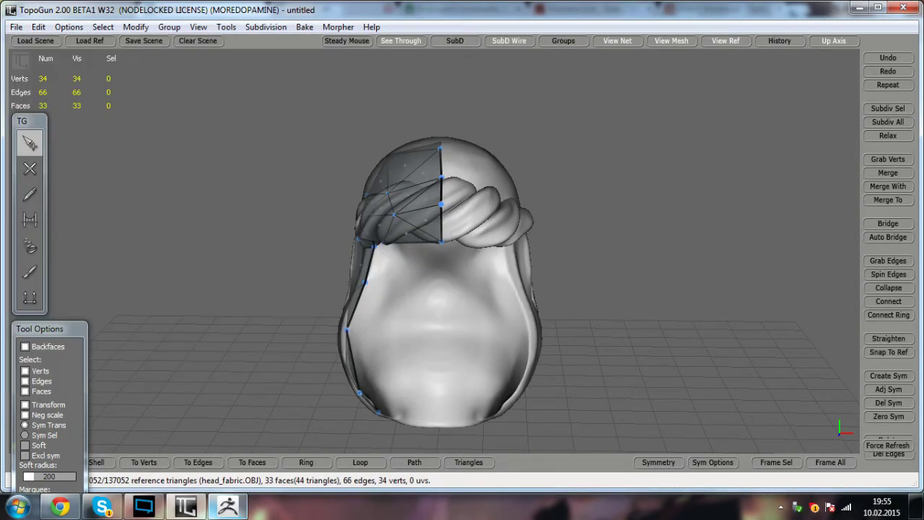
- Start saving the scene under a new name in the Lich Retopology folder, with Alias OBJ as the file type
{"action": "left_click", "coordinate": [22, 26]}
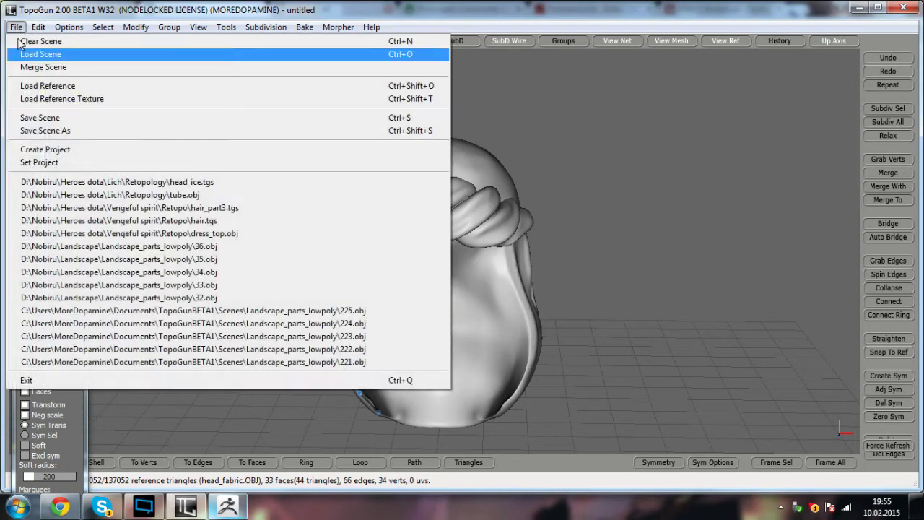
{"action": "left_click", "coordinate": [67, 130]}
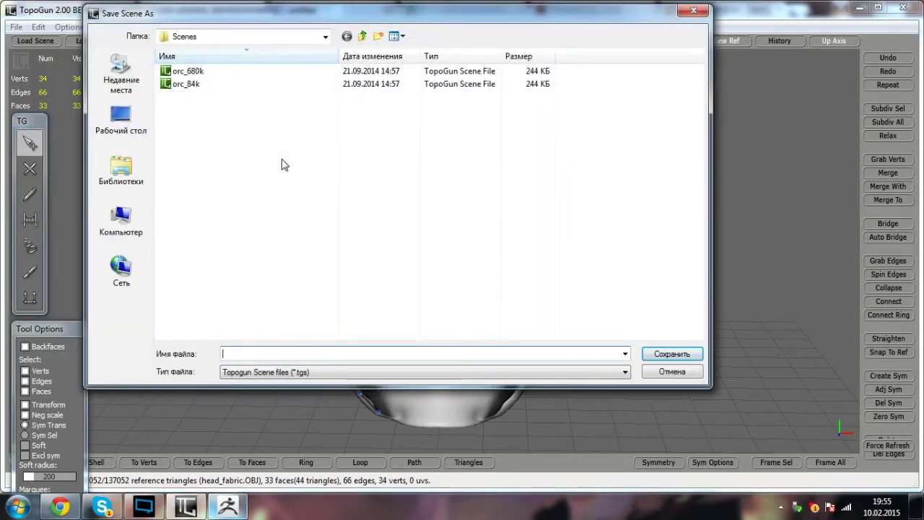
{"action": "left_click", "coordinate": [121, 118]}
{"action": "double_click", "coordinate": [507, 120]}
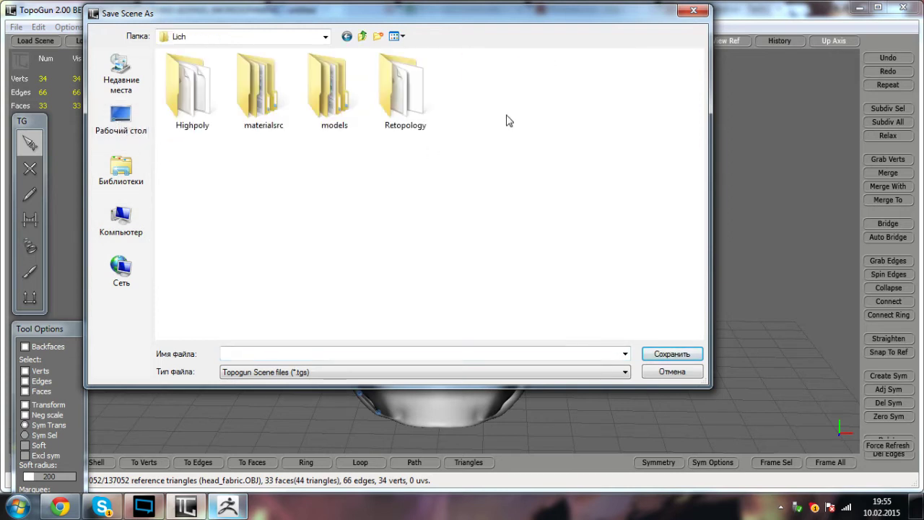
{"action": "double_click", "coordinate": [380, 94]}
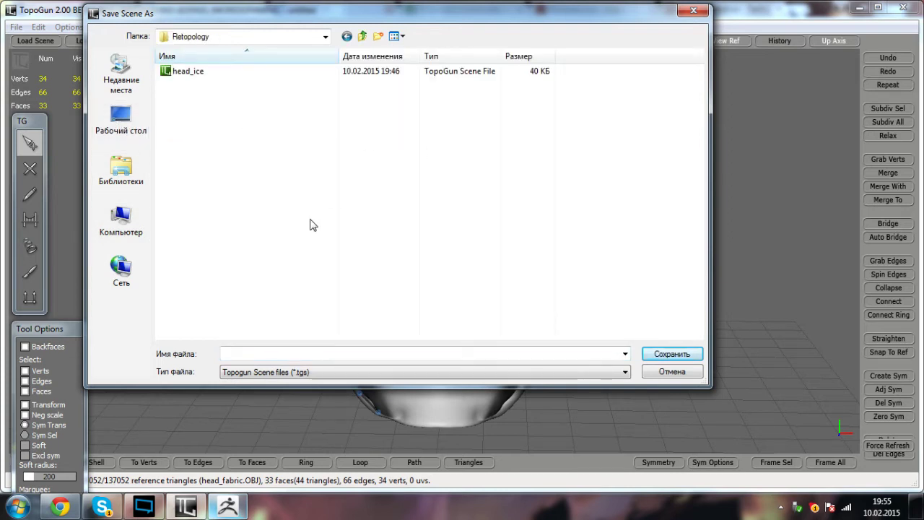
{"action": "left_click", "coordinate": [296, 372]}
{"action": "left_click", "coordinate": [290, 392]}
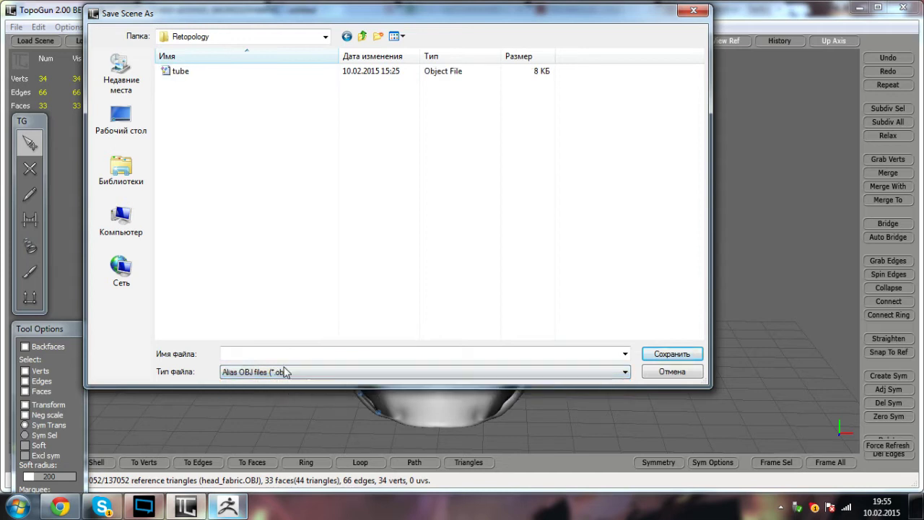
- Name the OBJ file head_fabric and save it
{"action": "left_click", "coordinate": [303, 353]}
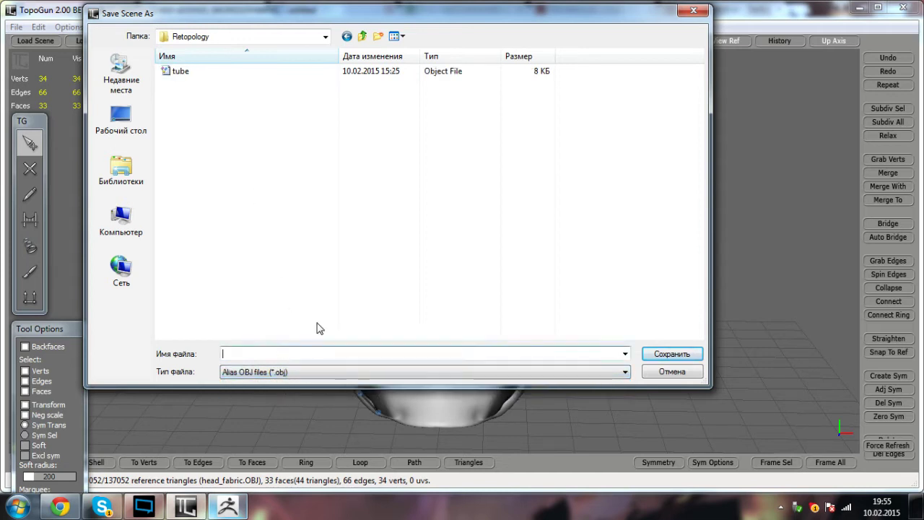
{"action": "type", "text": "head"}
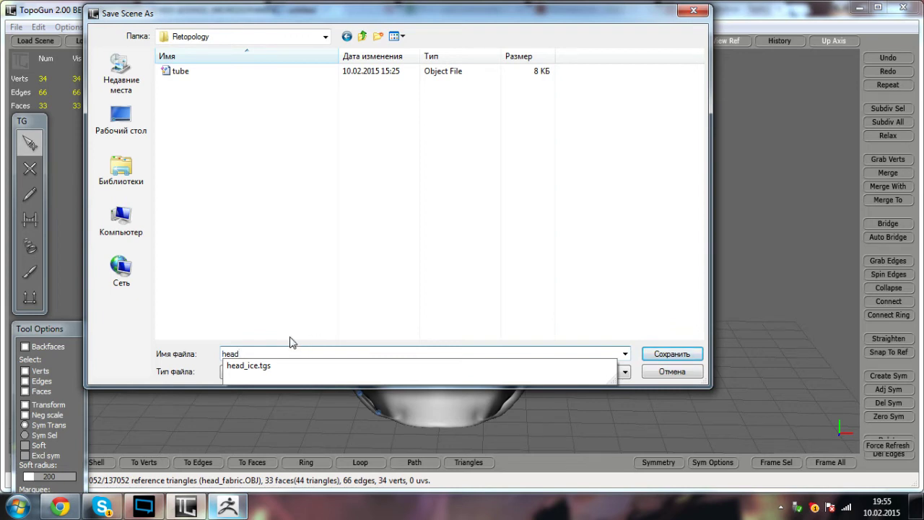
{"action": "left_click", "coordinate": [282, 318]}
{"action": "double_click", "coordinate": [242, 354]}
{"action": "left_click", "coordinate": [242, 354]}
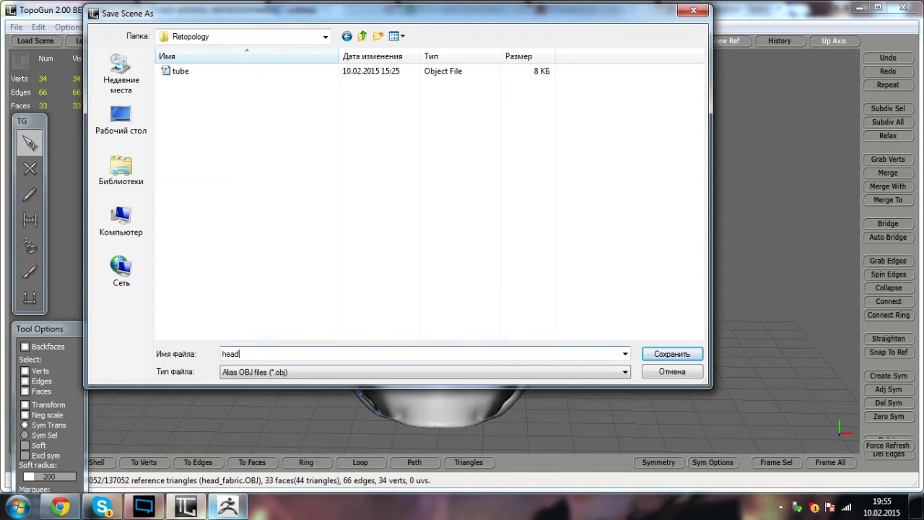
{"action": "type", "text": "_"}
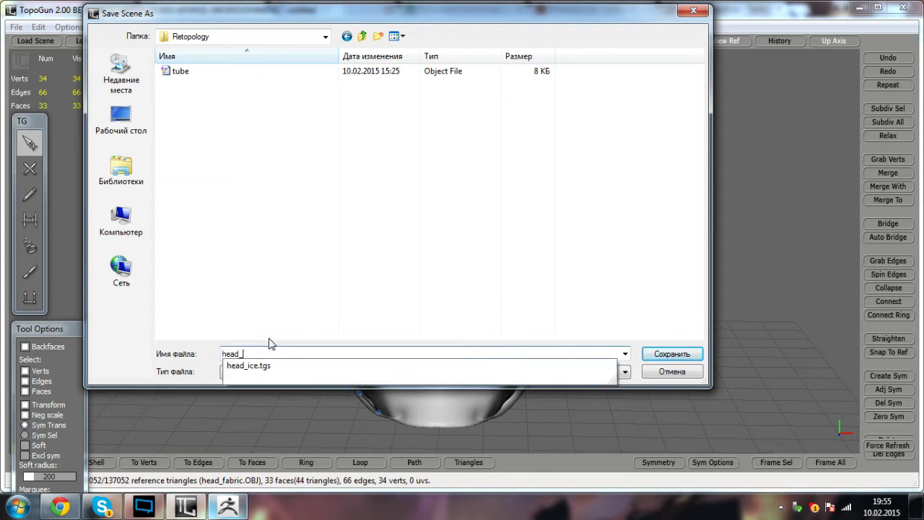
{"action": "type", "text": "fa"}
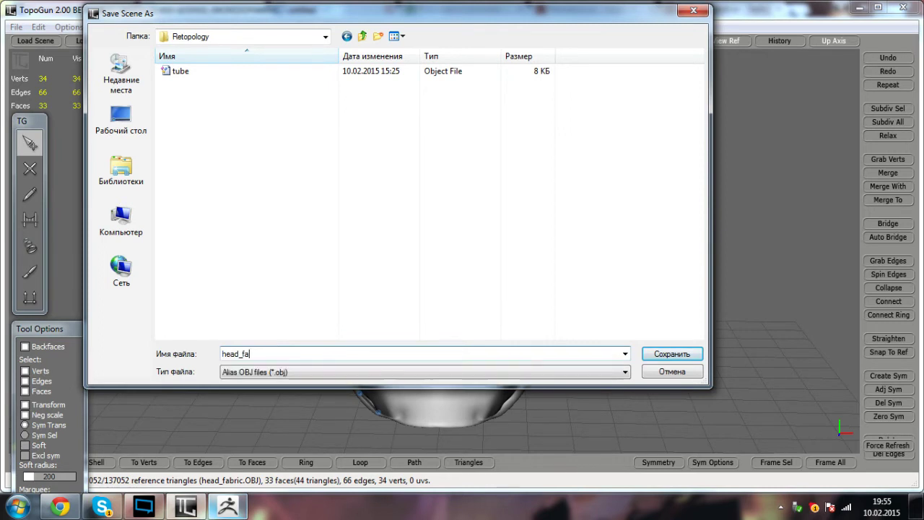
{"action": "type", "text": "vric"}
{"action": "key", "text": "Return"}
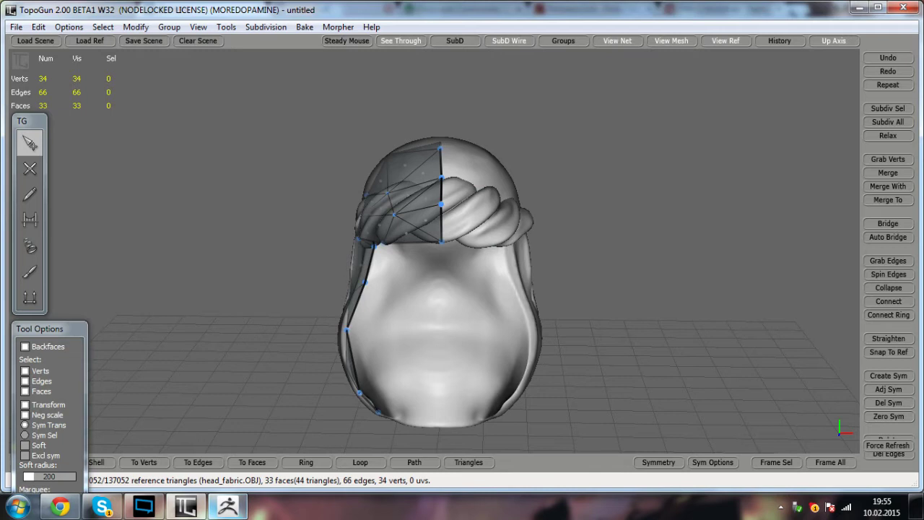
{"action": "left_click_drag", "start_coordinate": [433, 238], "coordinate": [416, 227], "text": "alt"}
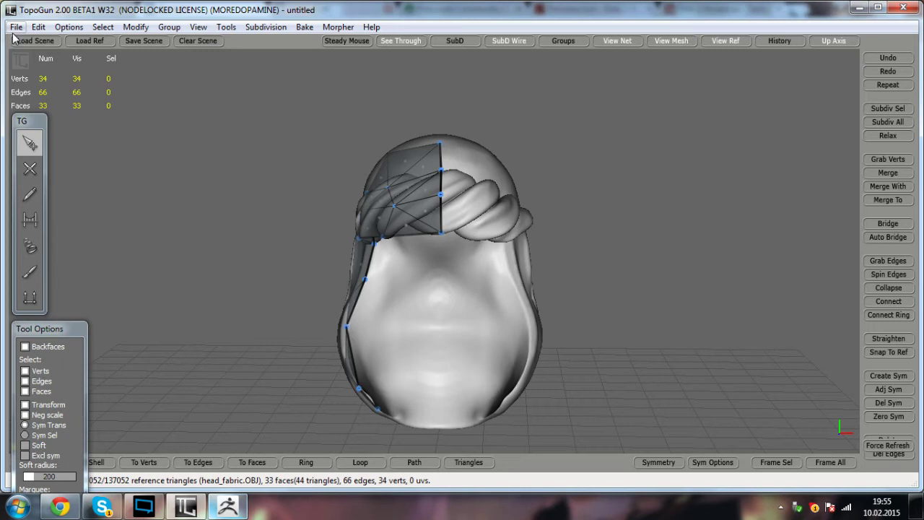
{"action": "left_click_drag", "start_coordinate": [289, 274], "coordinate": [325, 265], "text": "alt"}
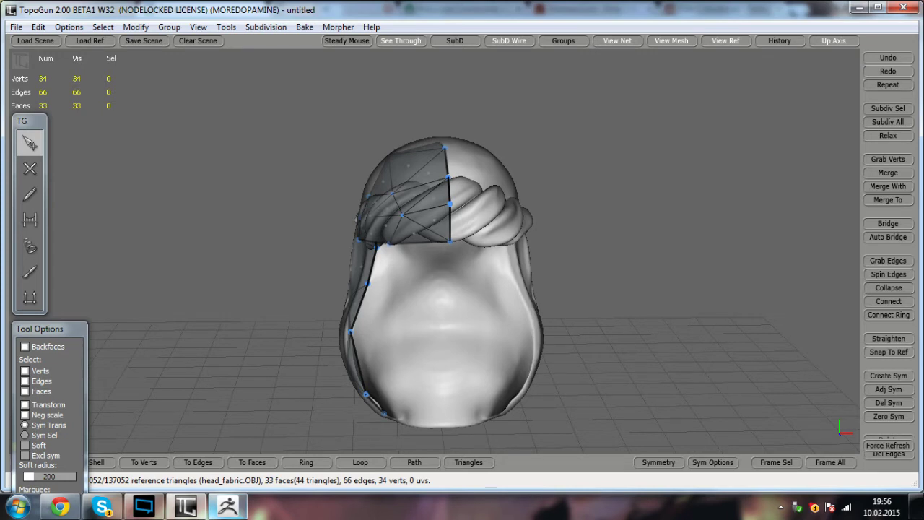
{"action": "left_click_drag", "start_coordinate": [325, 265], "coordinate": [448, 264], "text": "alt"}
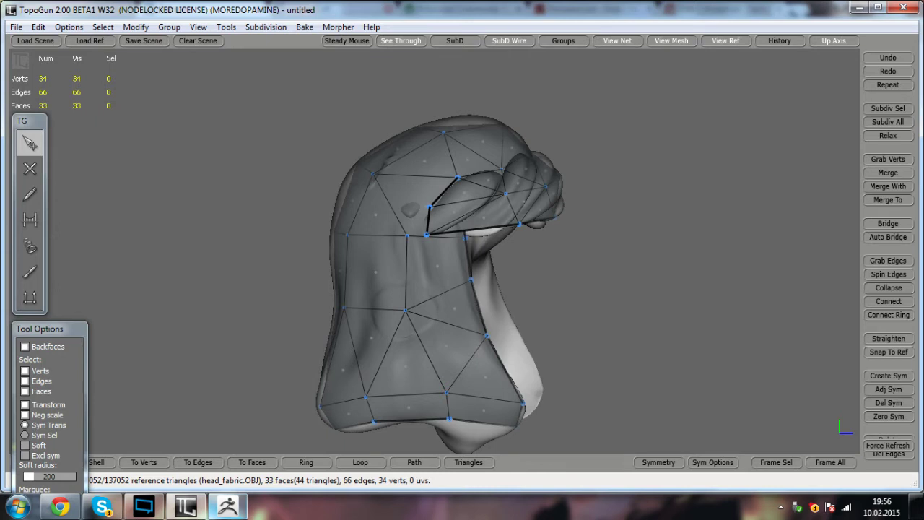
{"action": "left_click_drag", "start_coordinate": [549, 289], "coordinate": [372, 306], "text": "alt"}
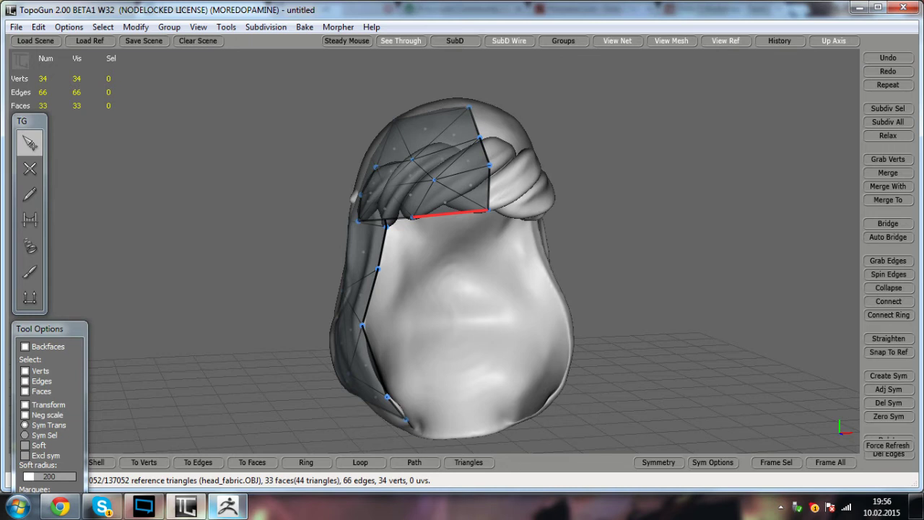
{"action": "left_click_drag", "start_coordinate": [450, 252], "coordinate": [473, 225], "text": "alt"}
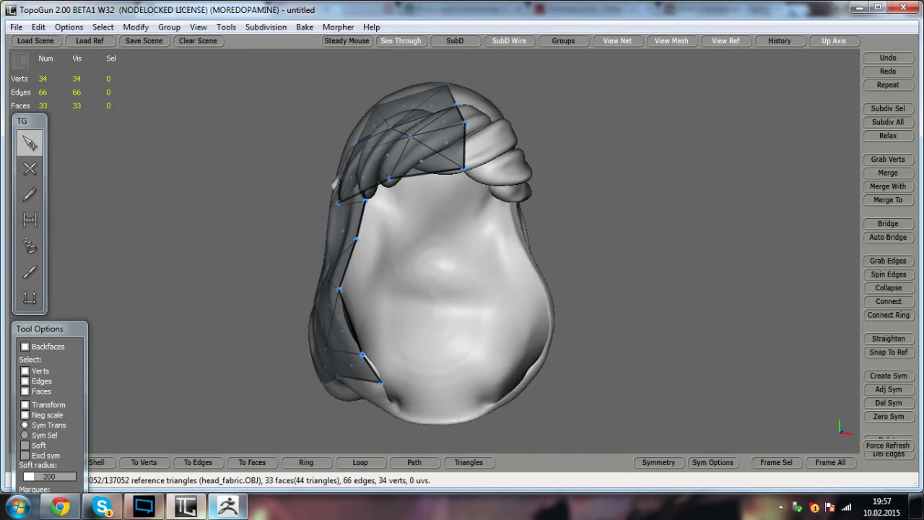
{"action": "left_click_drag", "start_coordinate": [441, 253], "coordinate": [455, 281], "text": "alt"}
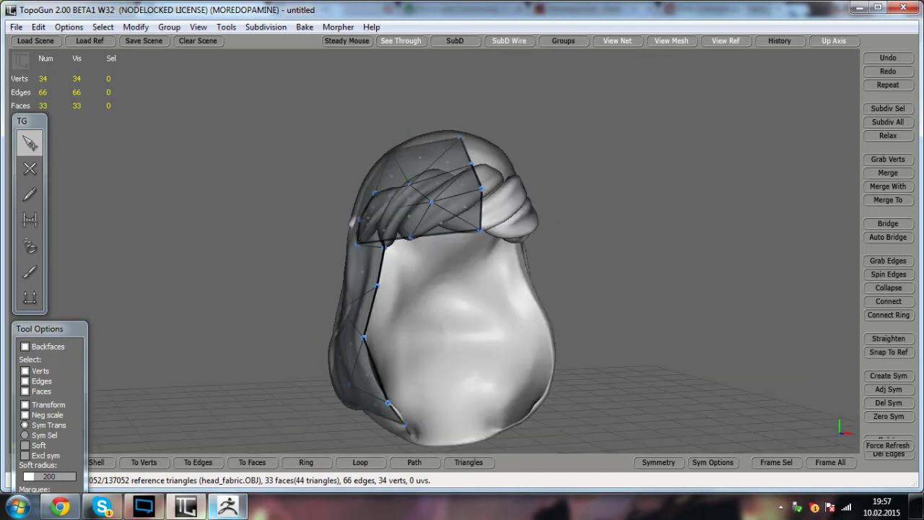
- Load the head_ice scene from the Lich Retopology folder
{"action": "left_click", "coordinate": [19, 28]}
{"action": "left_click", "coordinate": [44, 51]}
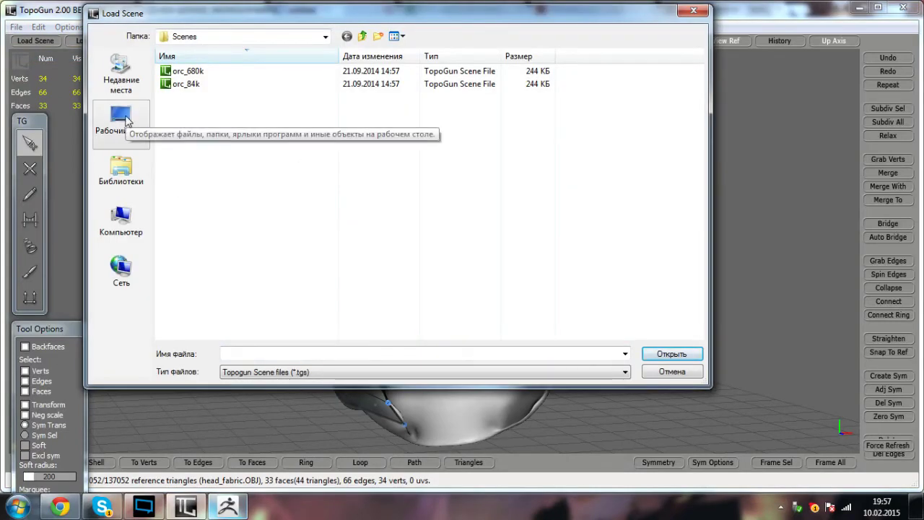
{"action": "left_click", "coordinate": [127, 121]}
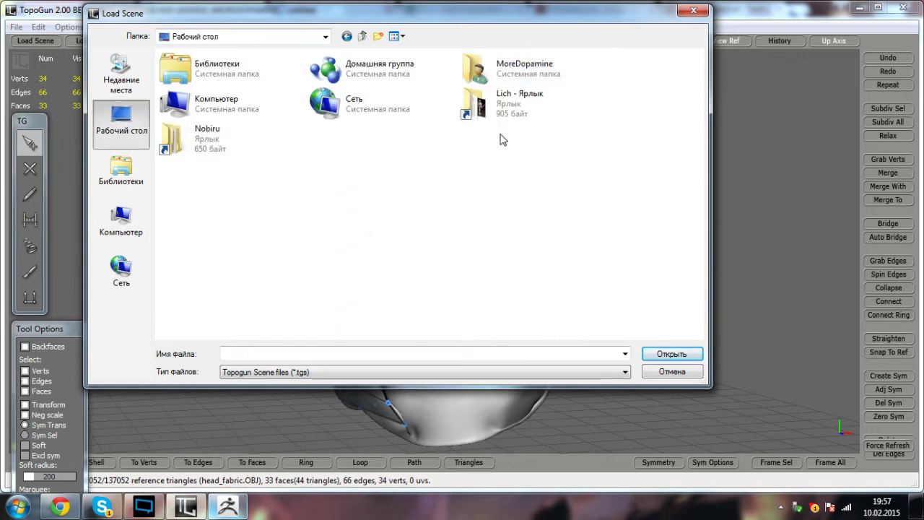
{"action": "double_click", "coordinate": [496, 115]}
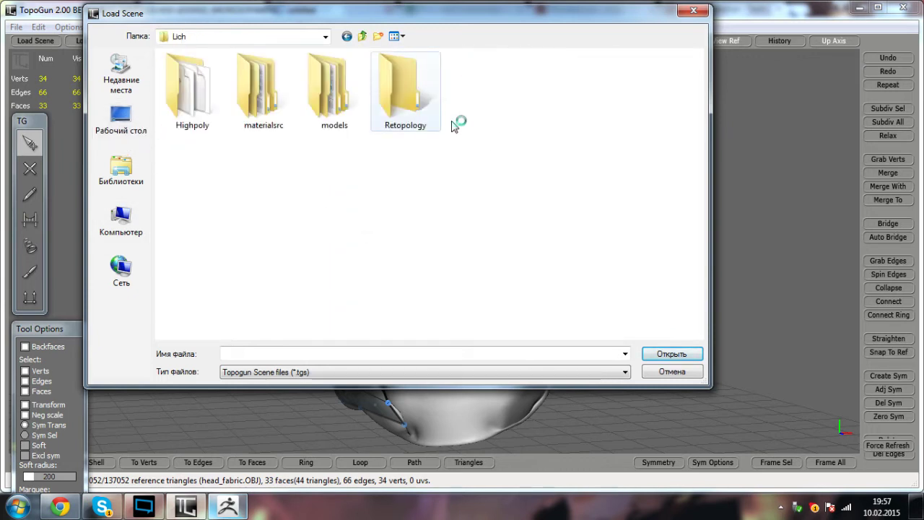
{"action": "double_click", "coordinate": [390, 97]}
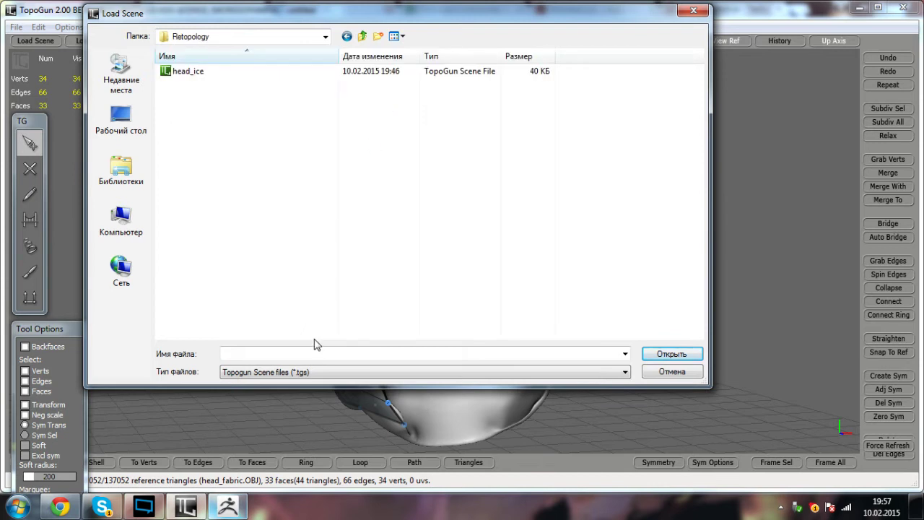
{"action": "left_click", "coordinate": [195, 71]}
{"action": "double_click", "coordinate": [192, 70]}
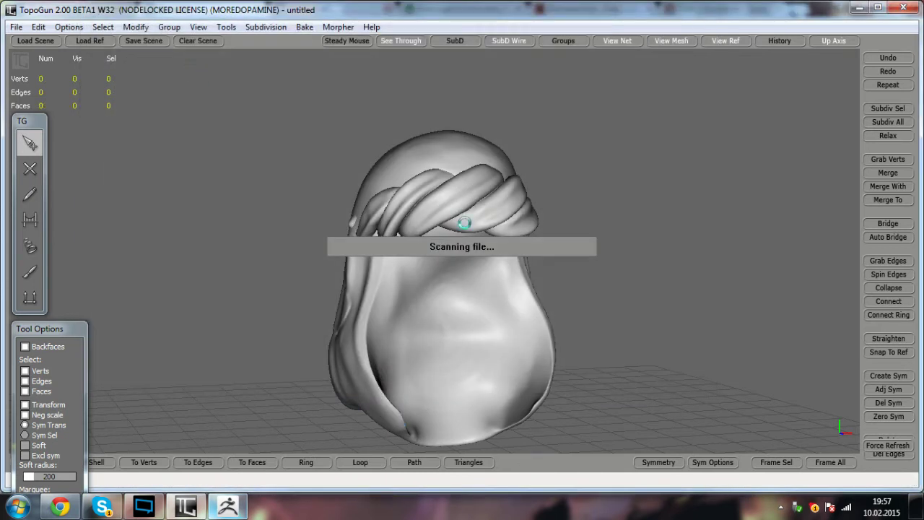
{"action": "left_click", "coordinate": [102, 507]}
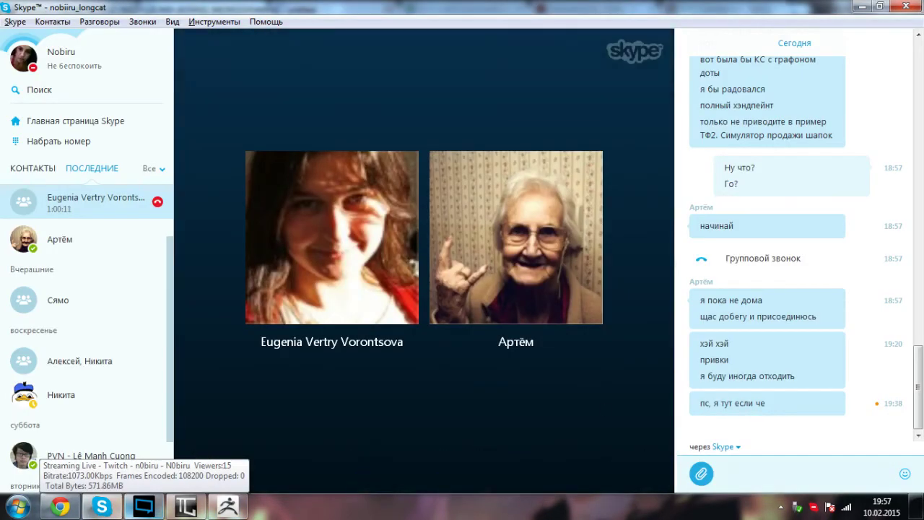
{"action": "left_click", "coordinate": [864, 10]}
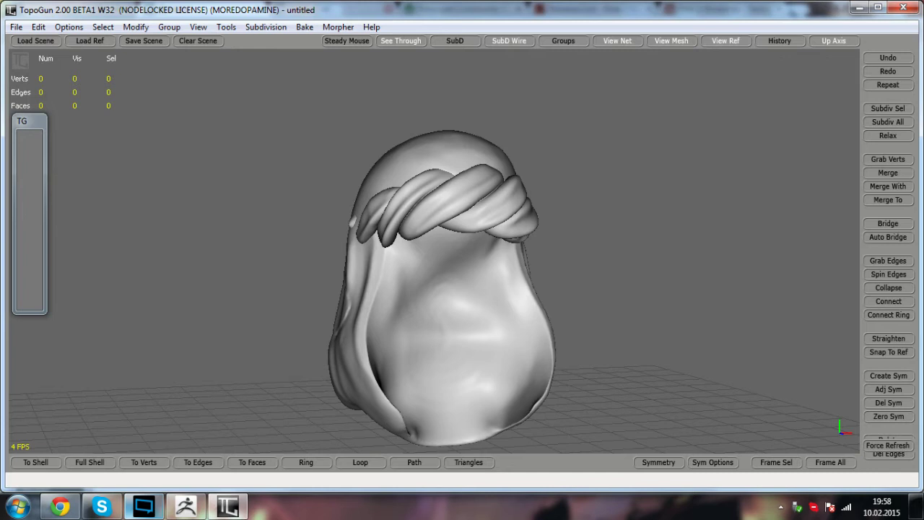
{"action": "left_click_drag", "start_coordinate": [434, 289], "coordinate": [505, 293], "text": "alt"}
{"action": "right_click_drag", "start_coordinate": [505, 293], "coordinate": [433, 292], "text": "alt"}
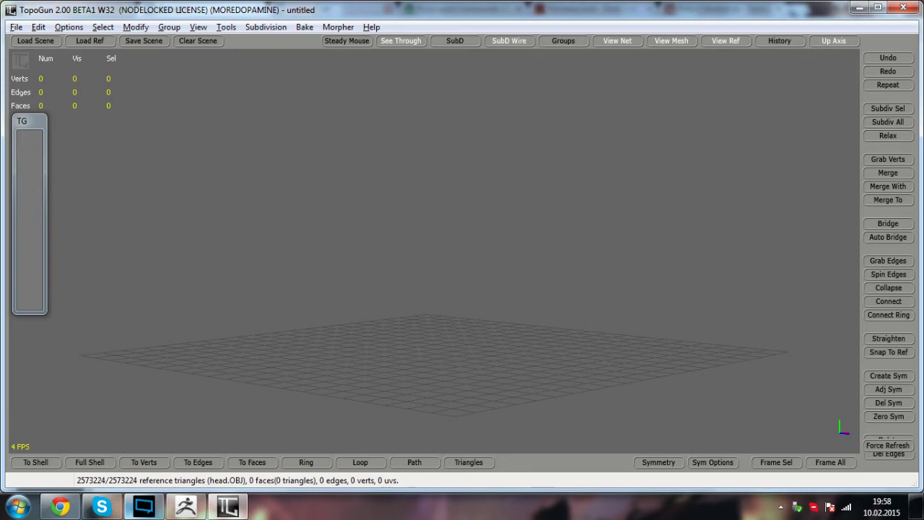
- Examine the low-poly ice horns and side spike on the head_ice reference from the side
{"action": "scroll", "coordinate": [474, 378], "scroll_direction": "up", "scroll_amount": 1}
{"action": "right_click_drag", "start_coordinate": [474, 378], "coordinate": [486, 421], "text": "alt"}
{"action": "left_click_drag", "start_coordinate": [487, 421], "coordinate": [380, 450], "text": "alt"}
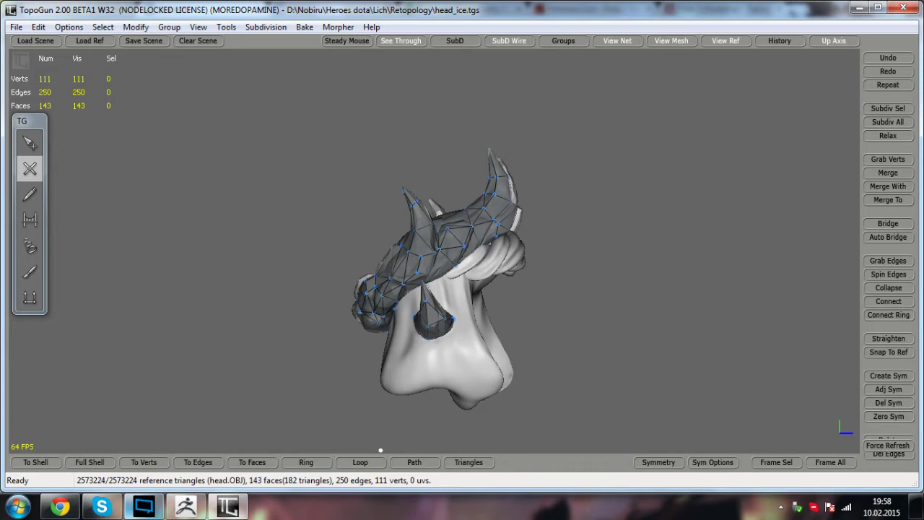
{"action": "left_click_drag", "start_coordinate": [381, 450], "coordinate": [409, 417], "text": "alt"}
{"action": "right_click_drag", "start_coordinate": [409, 417], "coordinate": [448, 417], "text": "alt"}
{"action": "left_click_drag", "start_coordinate": [448, 418], "coordinate": [405, 417], "text": "alt"}
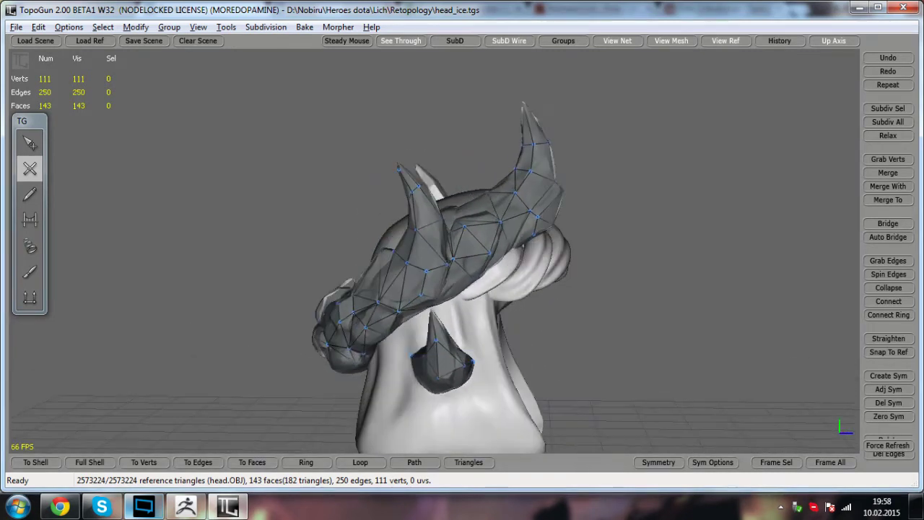
{"action": "middle_click_drag", "start_coordinate": [404, 418], "coordinate": [397, 380], "text": "alt"}
{"action": "left_click_drag", "start_coordinate": [398, 379], "coordinate": [416, 373], "text": "alt"}
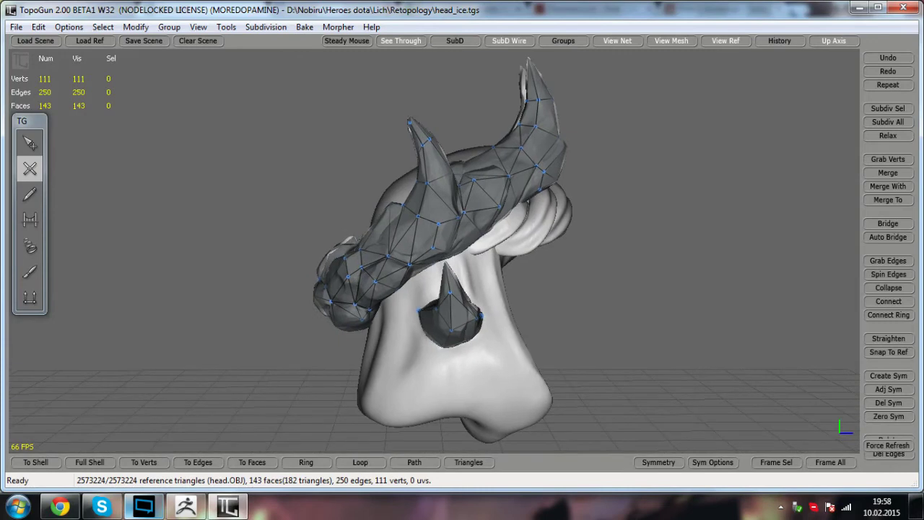
- Switch to Blender and delete the default cube from the new scene
{"action": "left_click", "coordinate": [860, 7]}
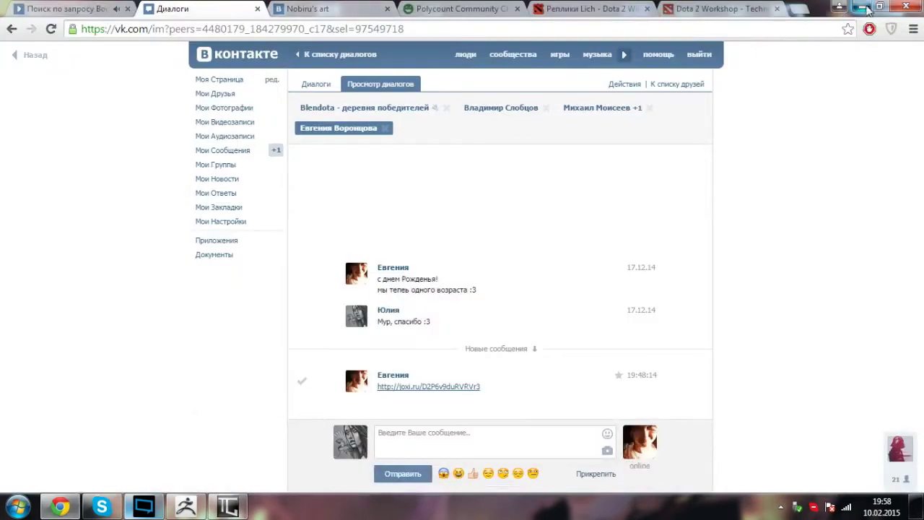
{"action": "left_click", "coordinate": [866, 8]}
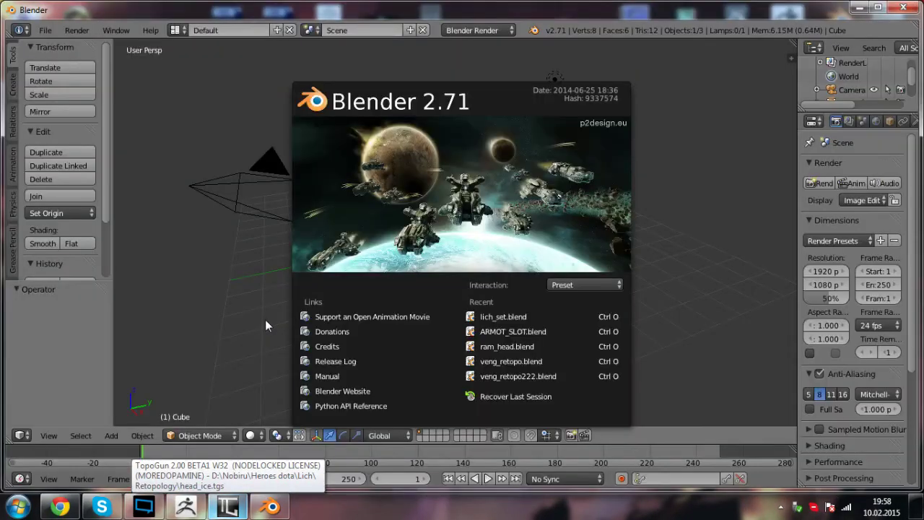
{"action": "left_click", "coordinate": [257, 282]}
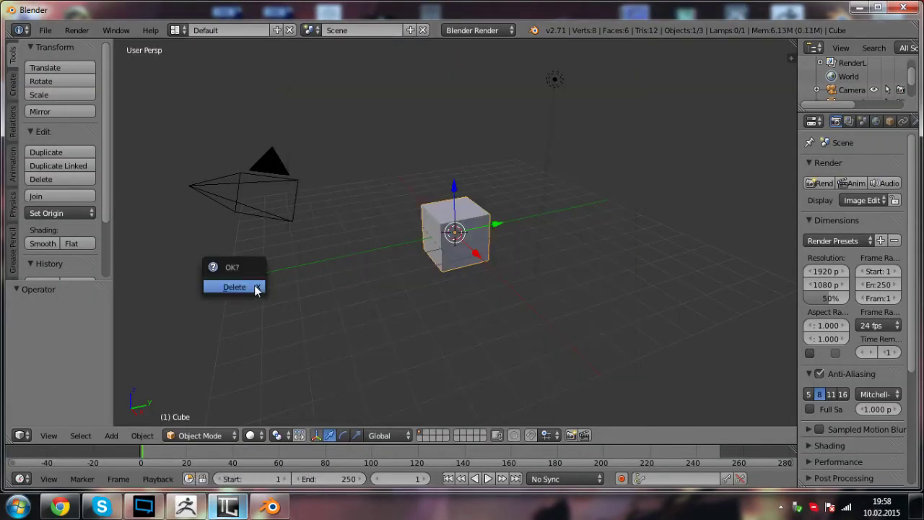
{"action": "key", "text": "x"}
{"action": "left_click", "coordinate": [254, 286]}
- Import the head_fabric OBJ from the D:\Nobiru\Heroes dota\Lich\Retopology folder
{"action": "left_click", "coordinate": [45, 30]}
{"action": "mouse_move", "coordinate": [87, 262]}
{"action": "left_click", "coordinate": [224, 344]}
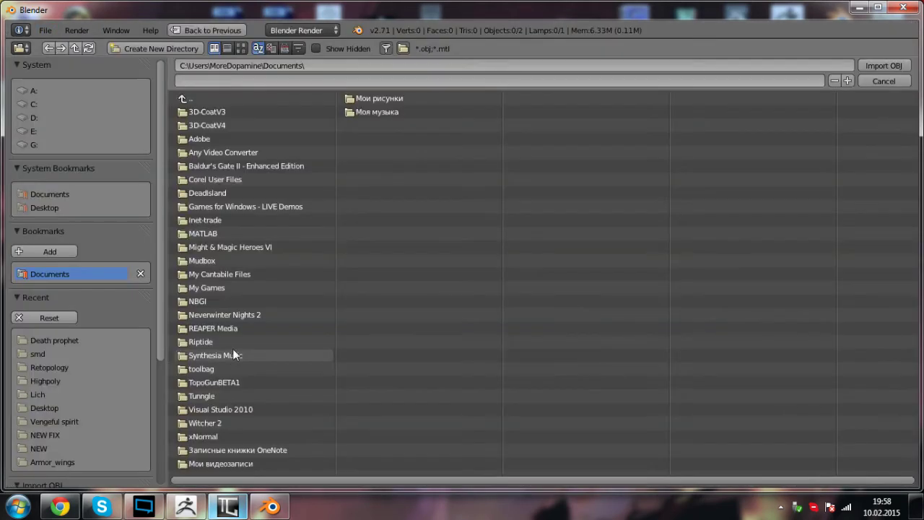
{"action": "left_click", "coordinate": [41, 115]}
{"action": "left_click", "coordinate": [199, 193]}
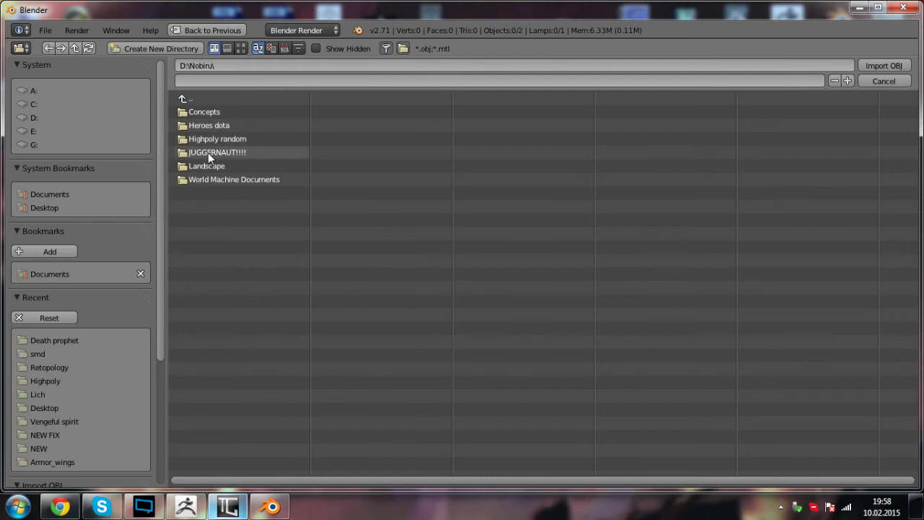
{"action": "left_click", "coordinate": [210, 125]}
{"action": "left_click", "coordinate": [201, 168]}
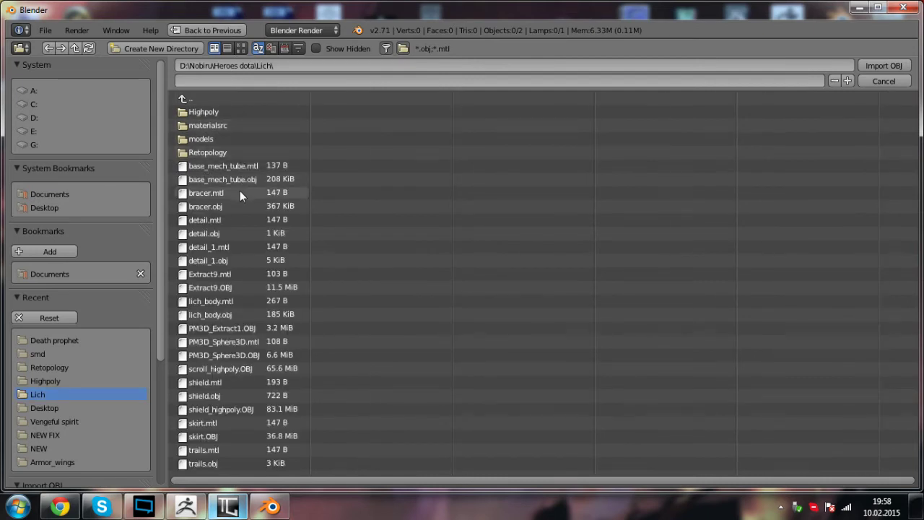
{"action": "left_click", "coordinate": [214, 152]}
{"action": "double_click", "coordinate": [211, 116]}
- Select the imported head_fabric mesh and change the viewport to orthographic projection
{"action": "middle_click_drag", "start_coordinate": [505, 215], "coordinate": [483, 210]}
{"action": "scroll", "coordinate": [489, 184], "scroll_direction": "down", "scroll_amount": 15}
{"action": "middle_click_drag", "start_coordinate": [477, 169], "coordinate": [492, 263], "text": "shift"}
{"action": "scroll", "coordinate": [494, 215], "scroll_direction": "down", "scroll_amount": 5}
{"action": "middle_click_drag", "start_coordinate": [481, 151], "coordinate": [474, 249], "text": "shift"}
{"action": "right_click", "coordinate": [487, 229]}
{"action": "scroll", "coordinate": [518, 243], "scroll_direction": "up", "scroll_amount": 4}
{"action": "scroll", "coordinate": [537, 243], "scroll_direction": "up", "scroll_amount": 5}
{"action": "scroll", "coordinate": [490, 237], "scroll_direction": "up", "scroll_amount": 3}
{"action": "middle_click_drag", "start_coordinate": [407, 220], "coordinate": [536, 226]}
{"action": "key", "text": "KP_5"}
{"action": "scroll", "coordinate": [462, 219], "scroll_direction": "up", "scroll_amount": 2}
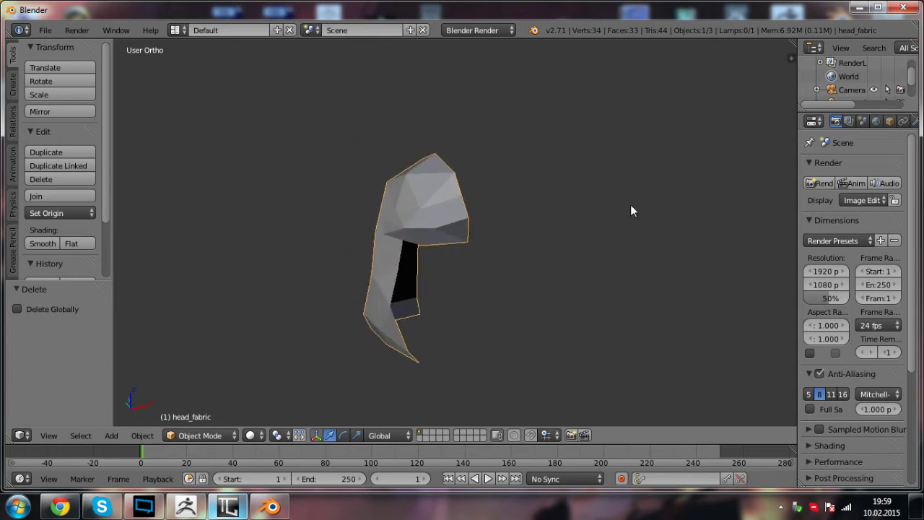
- Add a Mirror modifier to the head_fabric mesh
{"action": "left_click", "coordinate": [914, 123]}
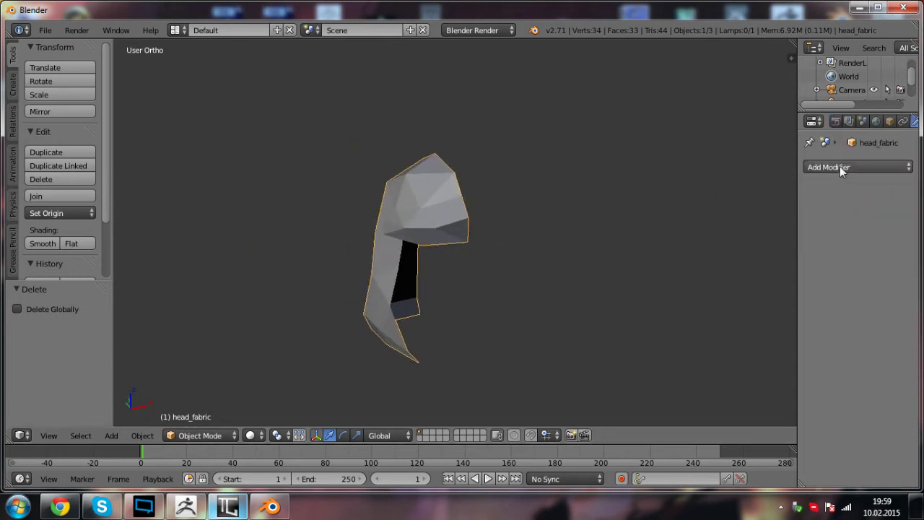
{"action": "left_click", "coordinate": [841, 169]}
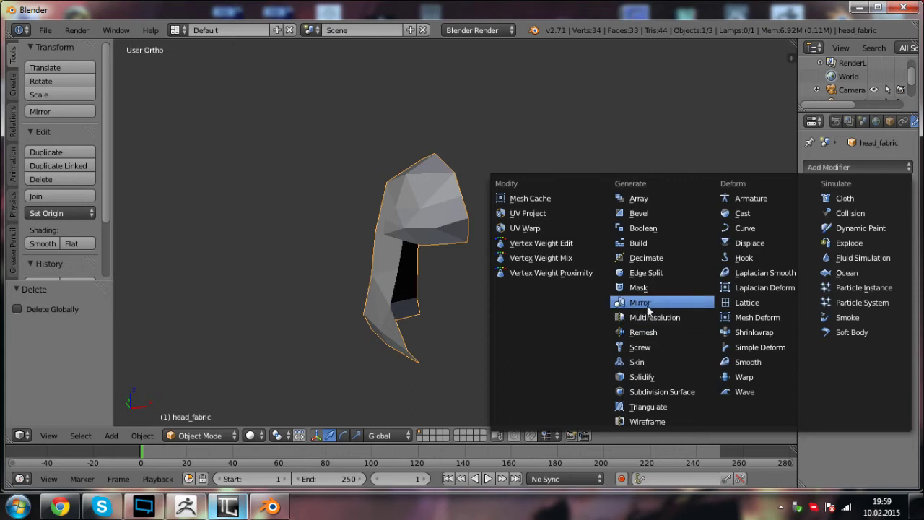
{"action": "left_click", "coordinate": [644, 302]}
{"action": "middle_click_drag", "start_coordinate": [533, 303], "coordinate": [508, 298]}
{"action": "scroll", "coordinate": [412, 241], "scroll_direction": "up", "scroll_amount": 2}
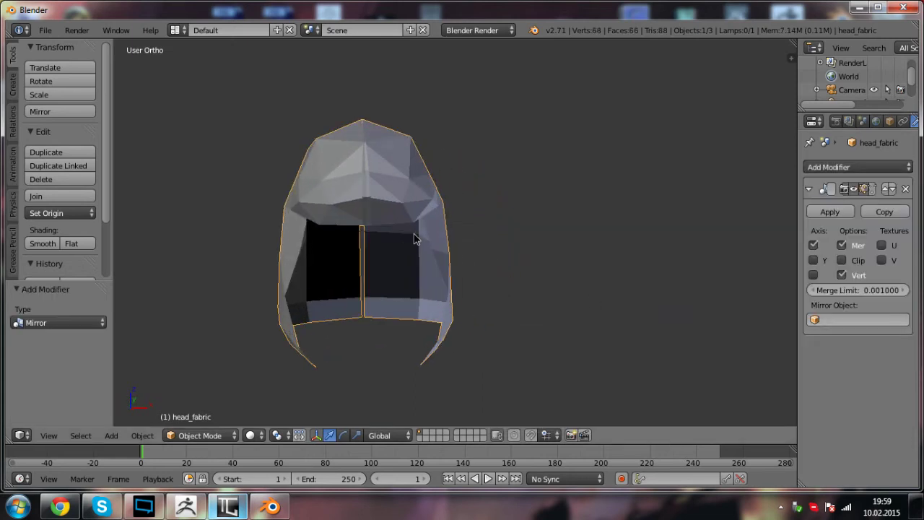
- Put the hood mesh in Edit Mode with nothing selected and enable Clipping on its Mirror modifier
{"action": "key", "text": "Tab"}
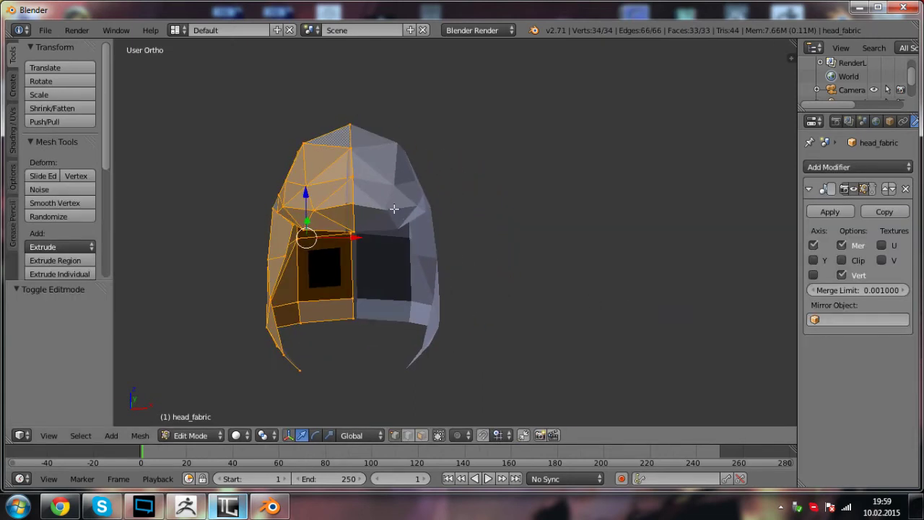
{"action": "key", "text": "Tab"}
{"action": "key", "text": "a"}
{"action": "middle_click_drag", "start_coordinate": [388, 270], "coordinate": [462, 310]}
{"action": "right_click", "coordinate": [447, 269]}
{"action": "key", "text": "Tab"}
{"action": "key", "text": "a"}
{"action": "middle_click_drag", "start_coordinate": [462, 310], "coordinate": [509, 319]}
{"action": "left_click", "coordinate": [841, 259]}
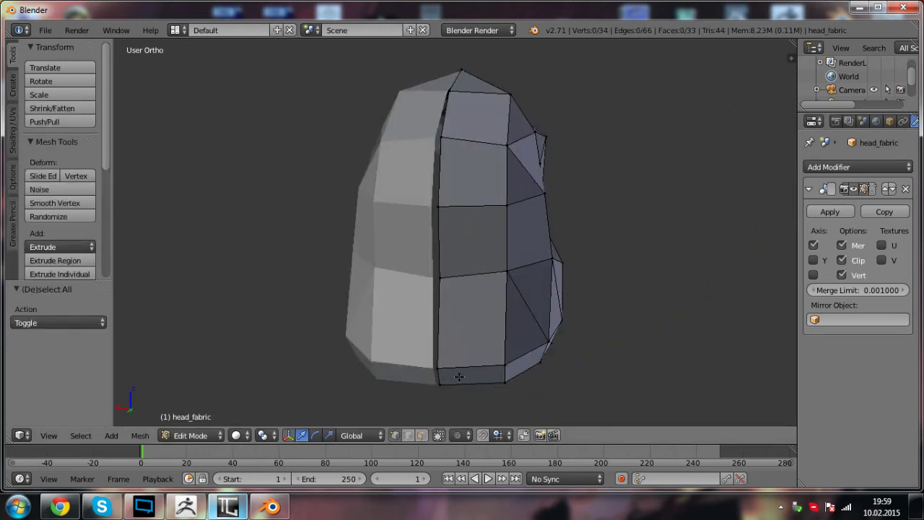
- Pull the seam vertices along the back of the hood sideways onto the mirror plane to close the gap
{"action": "left_click_drag", "start_coordinate": [415, 386], "coordinate": [397, 372]}
{"action": "right_click", "coordinate": [454, 364]}
{"action": "right_click", "coordinate": [445, 296]}
{"action": "left_click_drag", "start_coordinate": [418, 282], "coordinate": [387, 281]}
{"action": "middle_click_drag", "start_coordinate": [388, 280], "coordinate": [427, 244]}
{"action": "right_click", "coordinate": [426, 239]}
{"action": "left_click_drag", "start_coordinate": [379, 237], "coordinate": [354, 235]}
{"action": "right_click", "coordinate": [434, 165]}
{"action": "left_click_drag", "start_coordinate": [376, 167], "coordinate": [328, 167]}
{"action": "mouse_move", "coordinate": [431, 137]}
{"action": "middle_mouse_down"}
{"action": "mouse_move", "coordinate": [432, 129]}
{"action": "mouse_move", "coordinate": [430, 154]}
{"action": "middle_mouse_up"}
{"action": "right_click", "coordinate": [444, 128]}
{"action": "left_click_drag", "start_coordinate": [378, 118], "coordinate": [322, 115]}
- Move the open seam vertices on the hood's crown sideways onto the mirror plane
{"action": "middle_click_drag", "start_coordinate": [437, 80], "coordinate": [415, 181]}
{"action": "key", "text": "a"}
{"action": "right_click", "coordinate": [415, 181]}
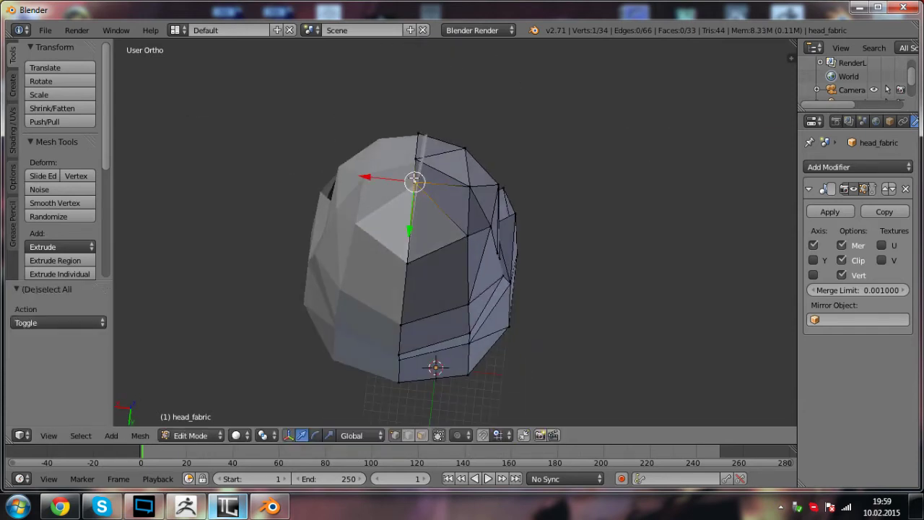
{"action": "left_click_drag", "start_coordinate": [374, 177], "coordinate": [394, 155]}
{"action": "right_click", "coordinate": [415, 158]}
{"action": "right_click", "coordinate": [419, 139]}
{"action": "left_click_drag", "start_coordinate": [370, 128], "coordinate": [392, 129]}
{"action": "key", "text": "a"}
- Close the remaining seam vertex against the mirror plane and return the hood to Object Mode
{"action": "middle_click_drag", "start_coordinate": [392, 130], "coordinate": [459, 225]}
{"action": "middle_click_drag", "start_coordinate": [470, 304], "coordinate": [457, 236]}
{"action": "right_click", "coordinate": [457, 236]}
{"action": "left_click_drag", "start_coordinate": [503, 238], "coordinate": [481, 234]}
{"action": "key", "text": "Tab"}
{"action": "key", "text": "a"}
- Apply smooth shading to the mirrored hood mesh
{"action": "scroll", "coordinate": [499, 266], "scroll_direction": "down", "scroll_amount": 2}
{"action": "middle_click_drag", "start_coordinate": [501, 270], "coordinate": [301, 302]}
{"action": "key", "text": "a"}
{"action": "left_click", "coordinate": [54, 245]}
{"action": "key", "text": "a"}
{"action": "mouse_move", "coordinate": [227, 270]}
{"action": "middle_mouse_down"}
{"action": "mouse_move", "coordinate": [486, 281]}
{"action": "mouse_move", "coordinate": [525, 291]}
{"action": "mouse_move", "coordinate": [432, 279]}
{"action": "mouse_move", "coordinate": [289, 281]}
{"action": "mouse_move", "coordinate": [412, 301]}
{"action": "mouse_move", "coordinate": [557, 298]}
{"action": "mouse_move", "coordinate": [594, 326]}
{"action": "mouse_move", "coordinate": [269, 301]}
{"action": "mouse_move", "coordinate": [551, 318]}
{"action": "mouse_move", "coordinate": [505, 305]}
{"action": "middle_mouse_up"}
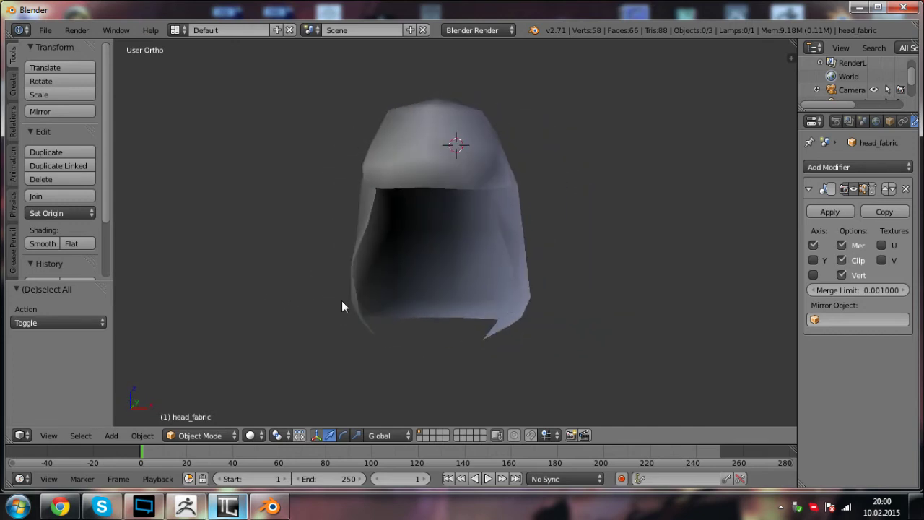
- Select the smoothed hood and reopen it in Edit Mode with all vertices deselected
{"action": "right_click", "coordinate": [474, 267]}
{"action": "middle_click_drag", "start_coordinate": [475, 267], "coordinate": [339, 239]}
{"action": "key", "text": "Tab"}
{"action": "scroll", "coordinate": [435, 289], "scroll_direction": "up", "scroll_amount": 2}
{"action": "key", "text": "a"}
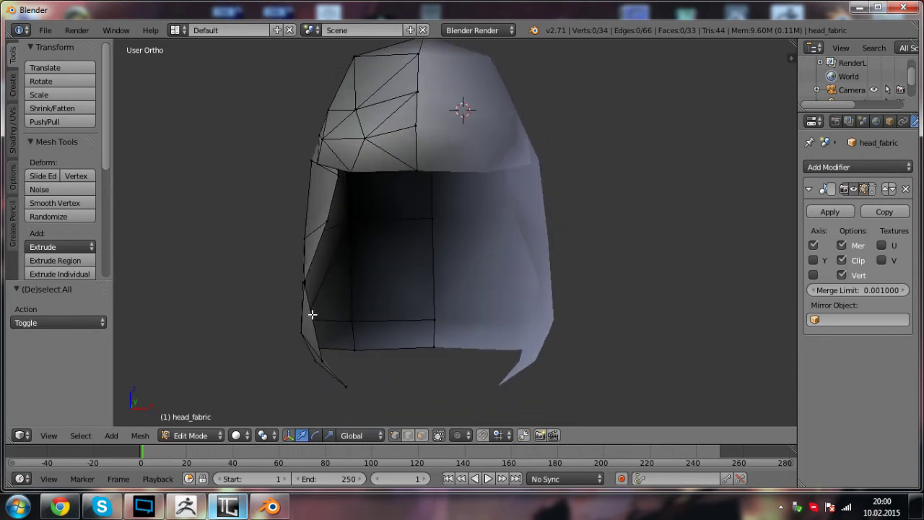
- Leave Edit Mode and select the whole head_fabric mesh in Object Mode
{"action": "middle_click_drag", "start_coordinate": [334, 349], "coordinate": [354, 379]}
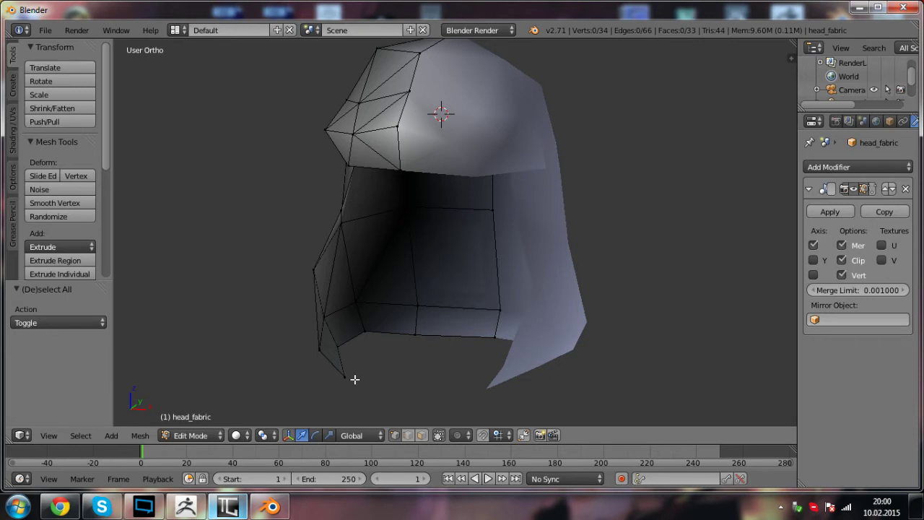
{"action": "middle_click_drag", "start_coordinate": [380, 371], "coordinate": [395, 230]}
{"action": "key", "text": "Tab"}
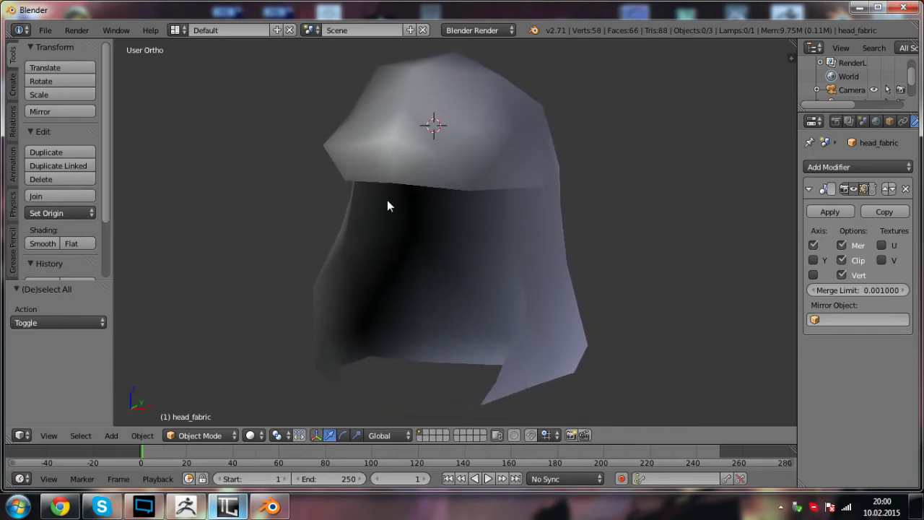
{"action": "middle_click_drag", "start_coordinate": [379, 198], "coordinate": [400, 239]}
{"action": "right_click", "coordinate": [400, 239]}
- Export head_fabric in OBJ format over head_fabric.obj in D:\Nobiru\Heroes dota\Lich\Retopology
{"action": "left_click", "coordinate": [44, 30]}
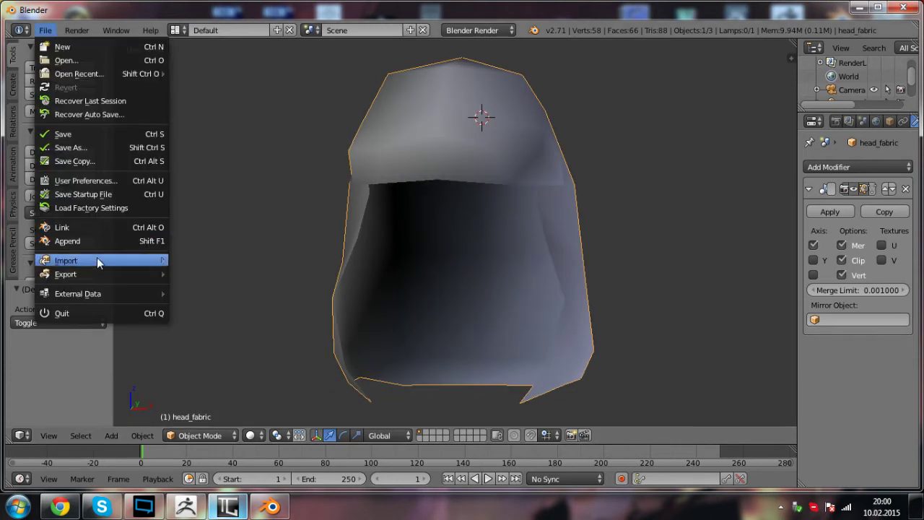
{"action": "mouse_move", "coordinate": [92, 275]}
{"action": "left_click", "coordinate": [214, 357]}
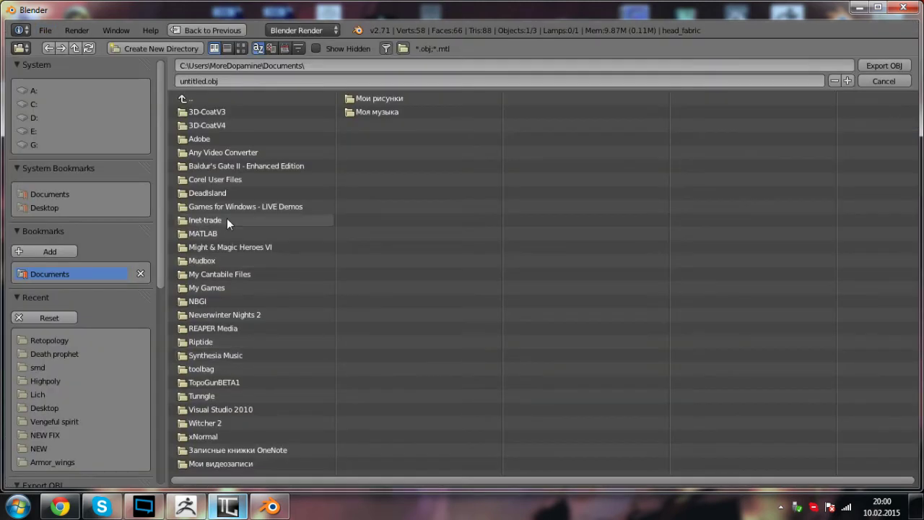
{"action": "left_click", "coordinate": [34, 118]}
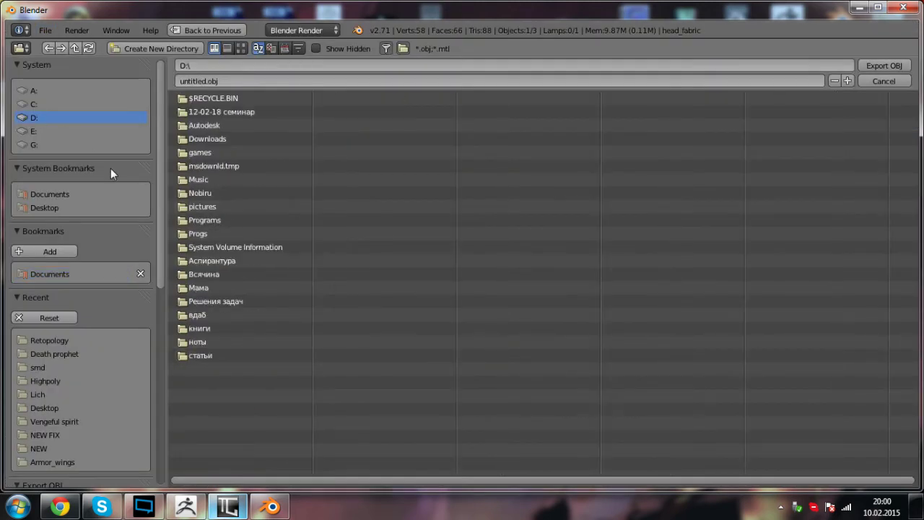
{"action": "left_click", "coordinate": [200, 192]}
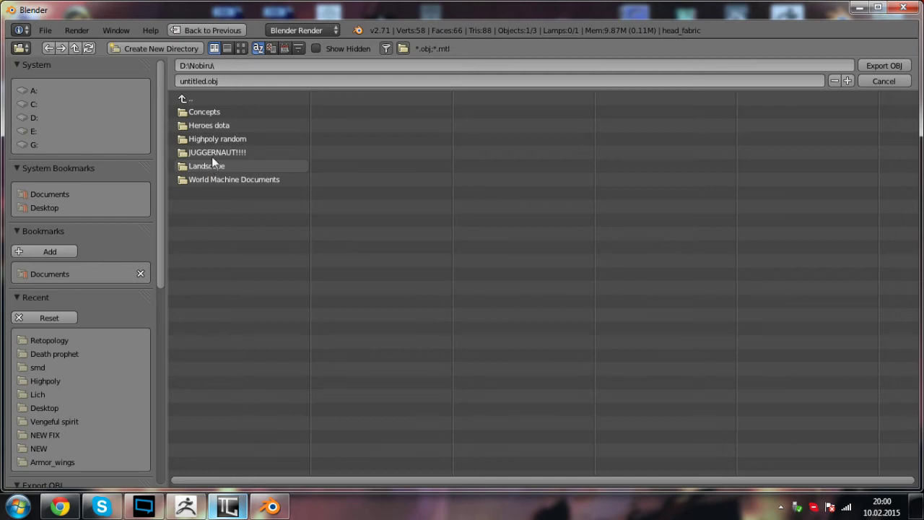
{"action": "left_click", "coordinate": [208, 126]}
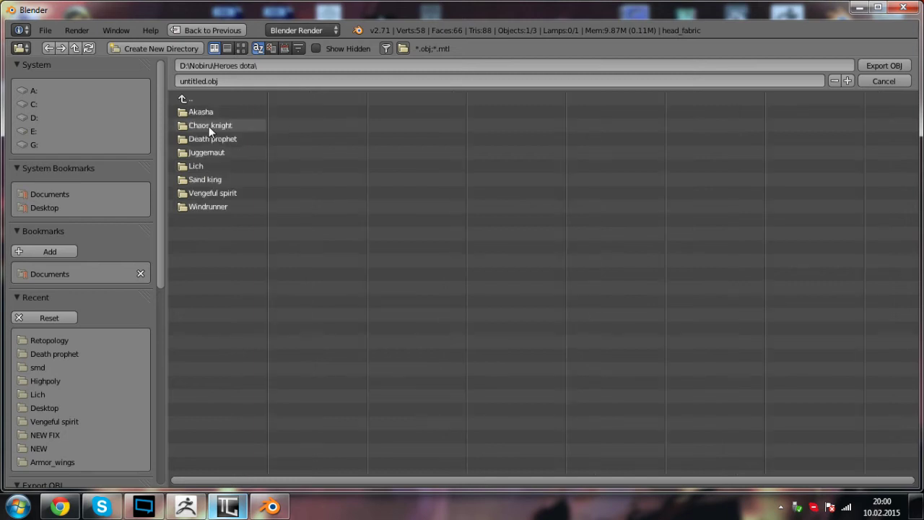
{"action": "left_click", "coordinate": [197, 165]}
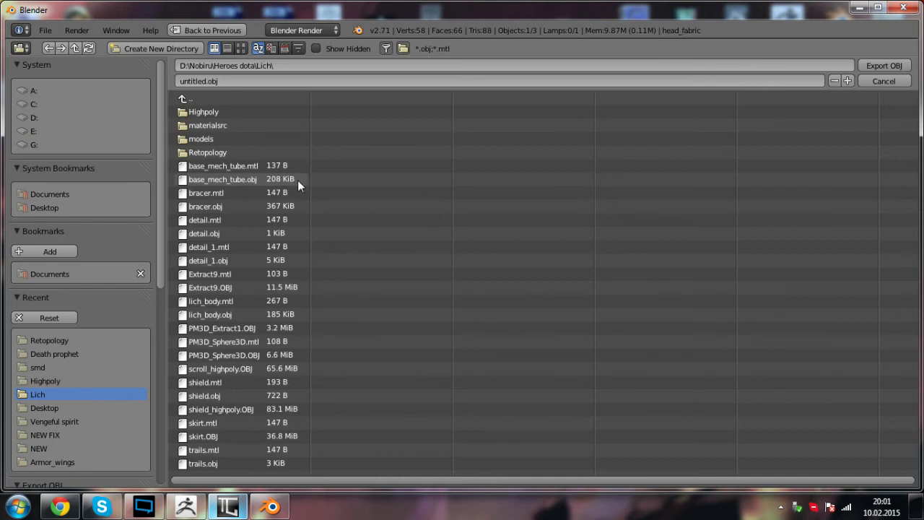
{"action": "left_click", "coordinate": [217, 150]}
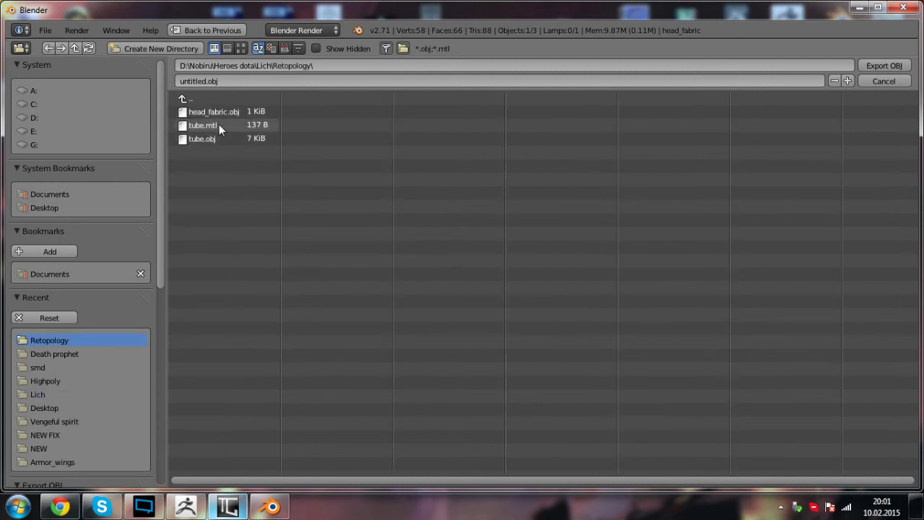
{"action": "double_click", "coordinate": [220, 110]}
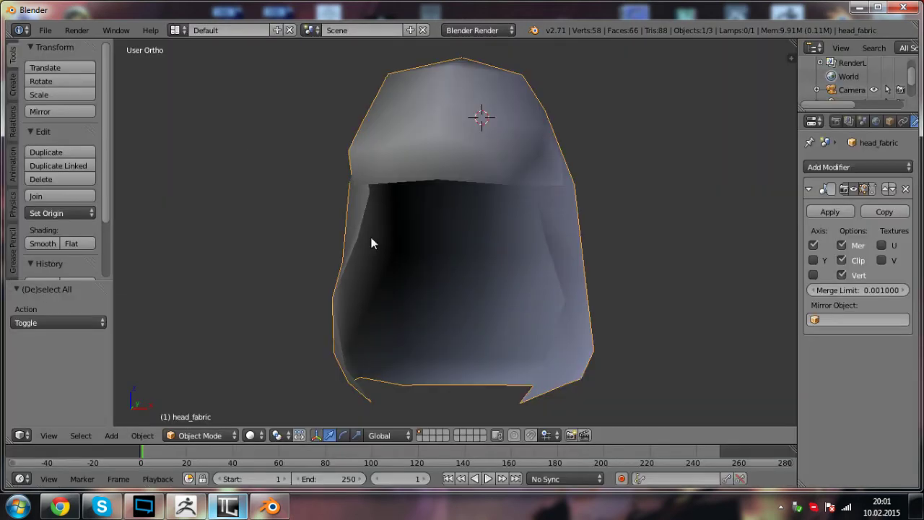
- Switch to TopoGun and clear the head_ice retopology scene, keeping the head reference model
{"action": "left_click", "coordinate": [214, 509]}
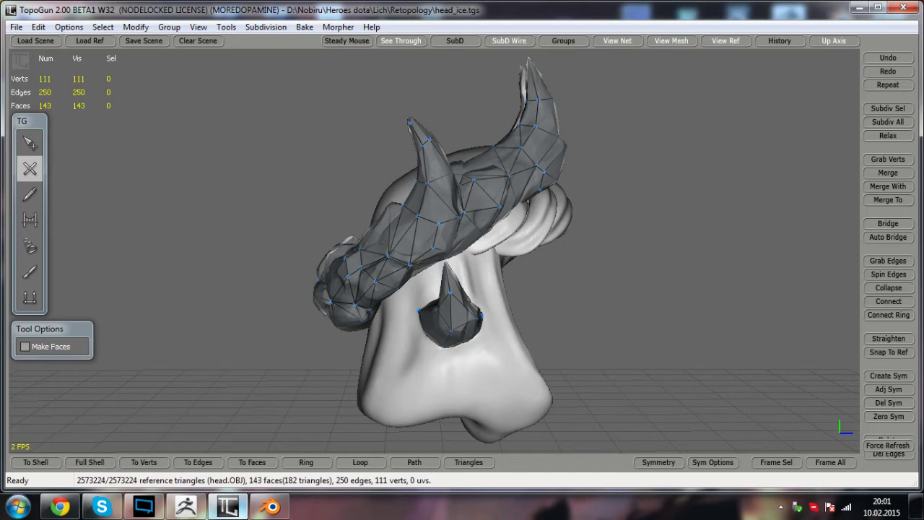
{"action": "left_click_drag", "start_coordinate": [462, 260], "coordinate": [361, 260], "text": "alt"}
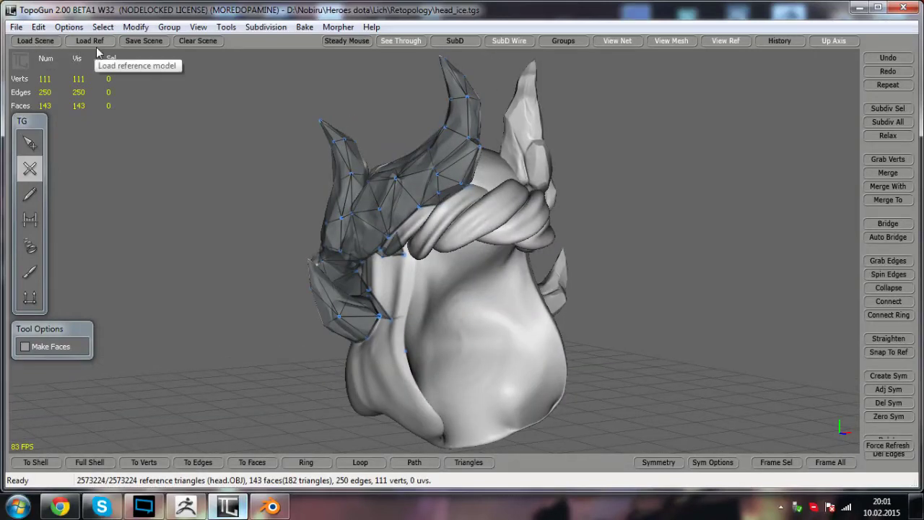
{"action": "left_click", "coordinate": [17, 28]}
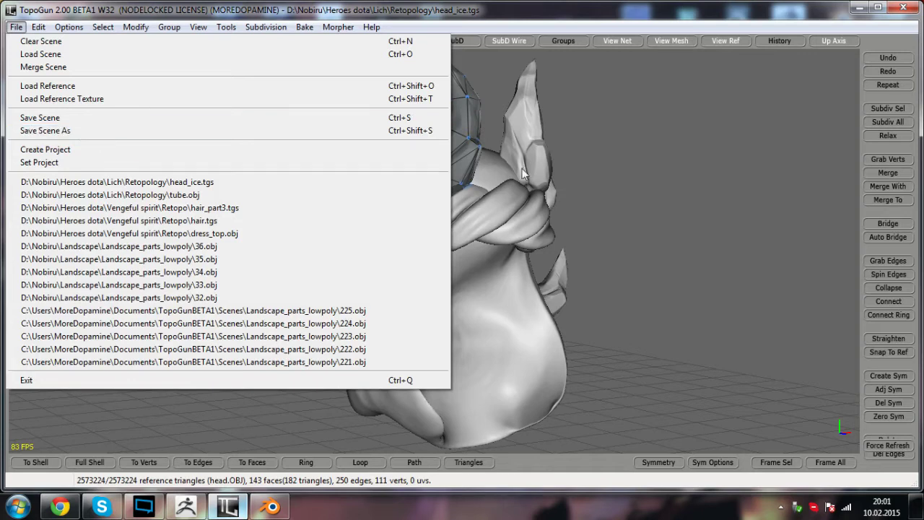
{"action": "left_click", "coordinate": [627, 186]}
{"action": "left_click_drag", "start_coordinate": [626, 186], "coordinate": [497, 200], "text": "alt"}
{"action": "left_click_drag", "start_coordinate": [533, 354], "coordinate": [383, 408], "text": "alt"}
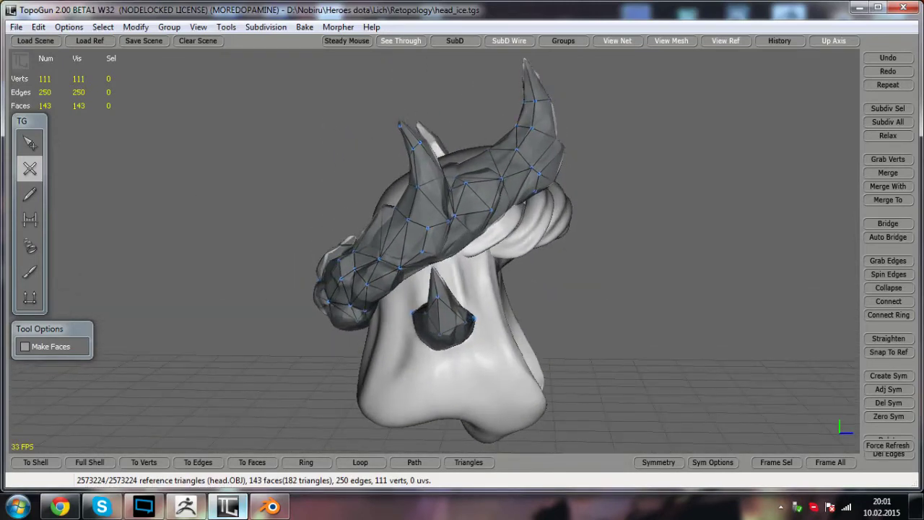
{"action": "left_click", "coordinate": [196, 43]}
- Load head_fabric.obj as the scene from the Lich project's Retopology folder
{"action": "left_click", "coordinate": [35, 41]}
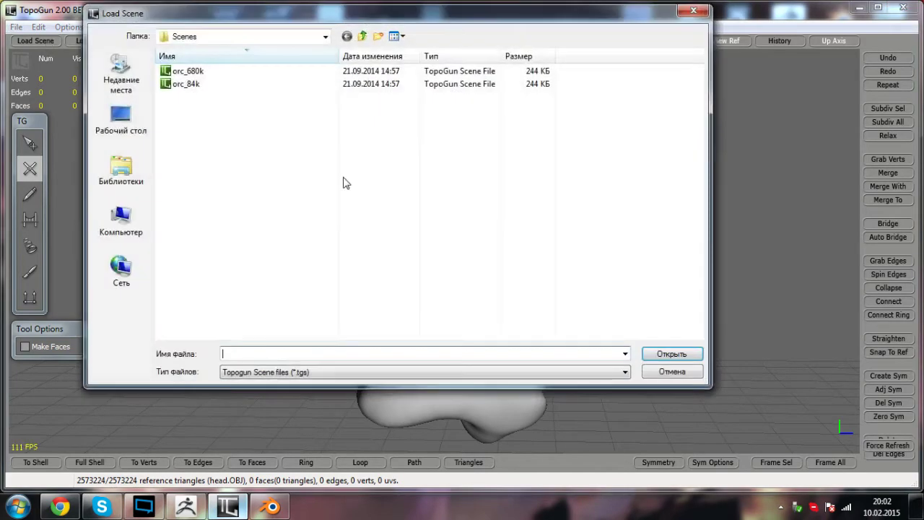
{"action": "left_click", "coordinate": [121, 120]}
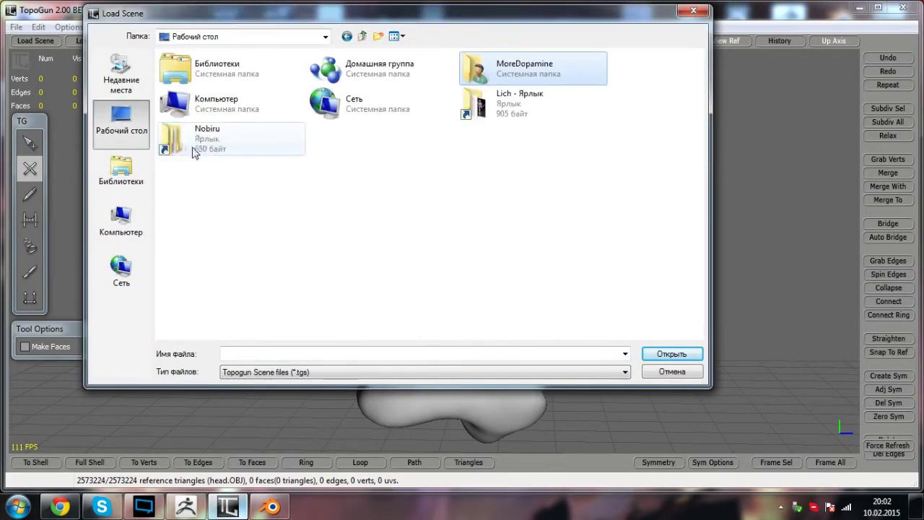
{"action": "double_click", "coordinate": [474, 108]}
{"action": "double_click", "coordinate": [402, 94]}
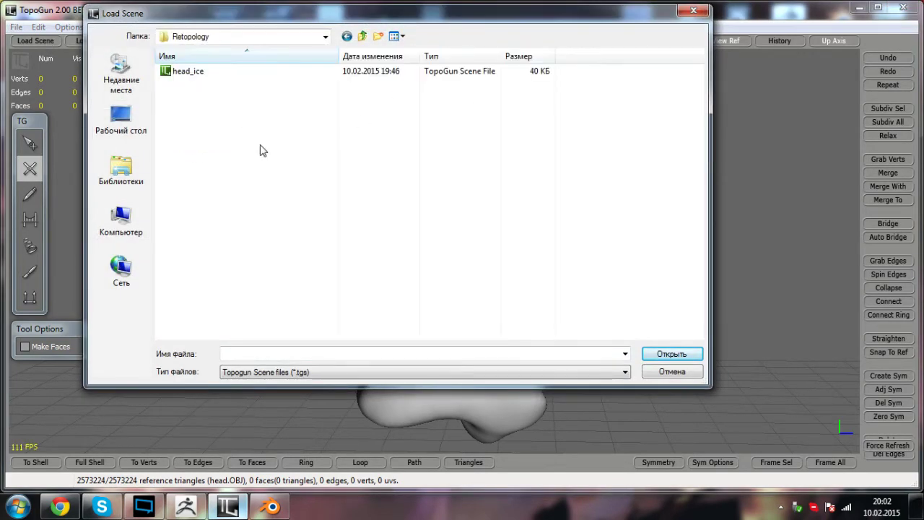
{"action": "left_click", "coordinate": [296, 372]}
{"action": "left_click", "coordinate": [299, 385]}
{"action": "left_click", "coordinate": [199, 73]}
{"action": "double_click", "coordinate": [202, 76]}
- Examine from the front, top and side how the loaded head_fabric mesh fits the reference head
{"action": "left_click_drag", "start_coordinate": [549, 253], "coordinate": [361, 263], "text": "alt"}
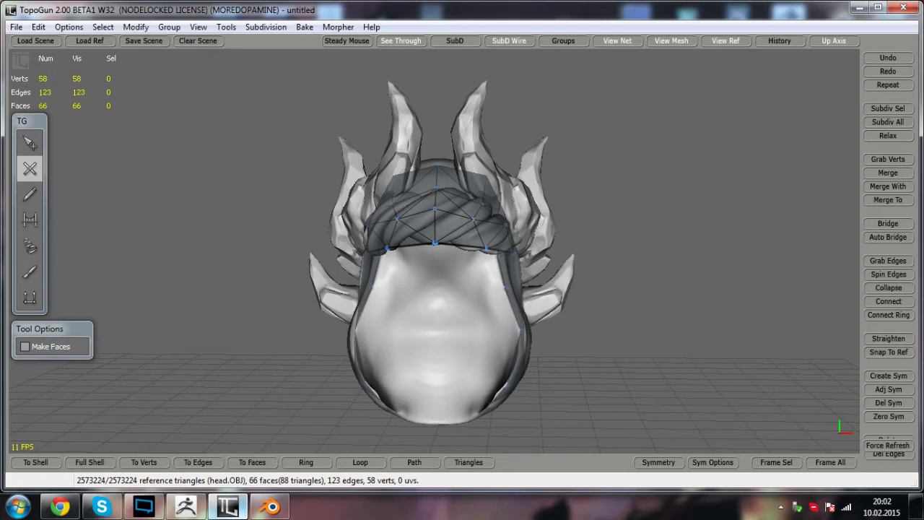
{"action": "left_click_drag", "start_coordinate": [437, 289], "coordinate": [462, 288], "text": "alt"}
{"action": "left_click", "coordinate": [27, 144]}
{"action": "left_click_drag", "start_coordinate": [375, 260], "coordinate": [448, 347], "text": "alt"}
{"action": "left_click_drag", "start_coordinate": [459, 227], "coordinate": [538, 162], "text": "alt"}
{"action": "left_click_drag", "start_coordinate": [501, 191], "coordinate": [495, 262], "text": "alt"}
{"action": "left_click_drag", "start_coordinate": [440, 183], "coordinate": [476, 220], "text": "alt"}
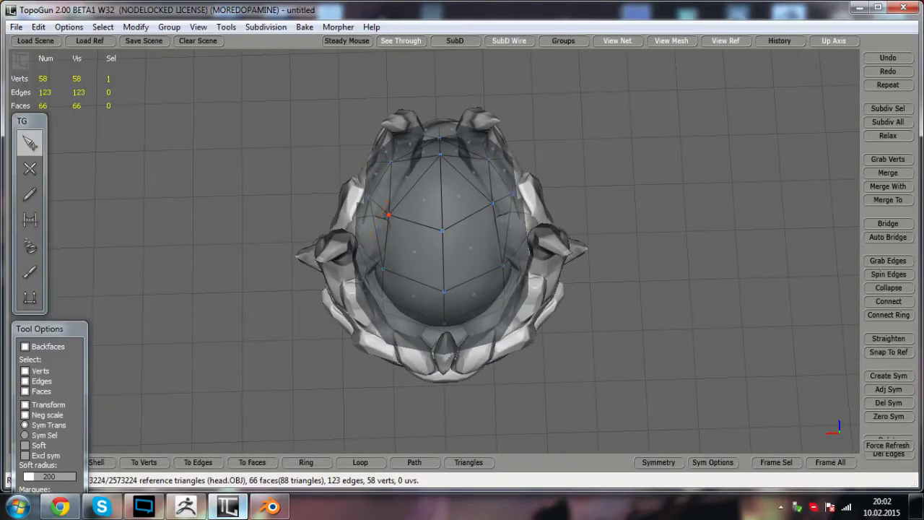
{"action": "left_click_drag", "start_coordinate": [417, 218], "coordinate": [245, 132], "text": "alt"}
{"action": "left_click_drag", "start_coordinate": [448, 245], "coordinate": [372, 237], "text": "alt"}
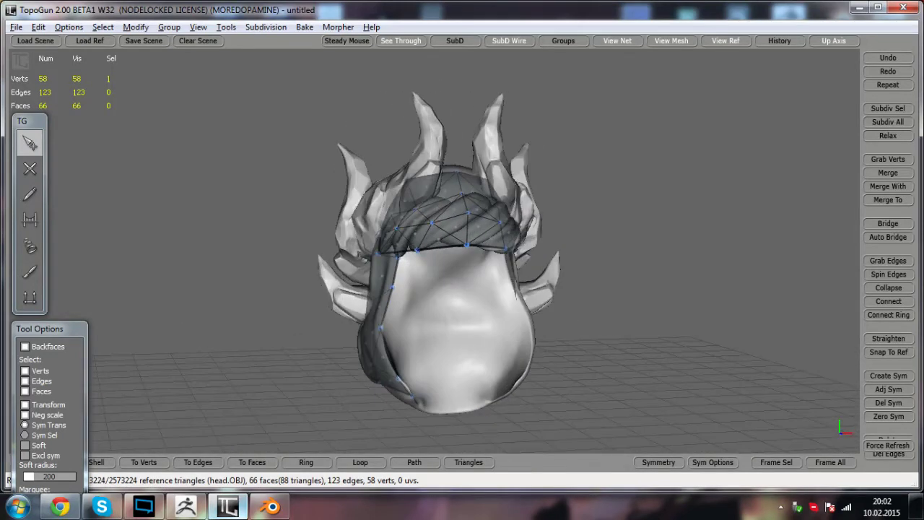
{"action": "left_click_drag", "start_coordinate": [299, 225], "coordinate": [382, 232], "text": "alt"}
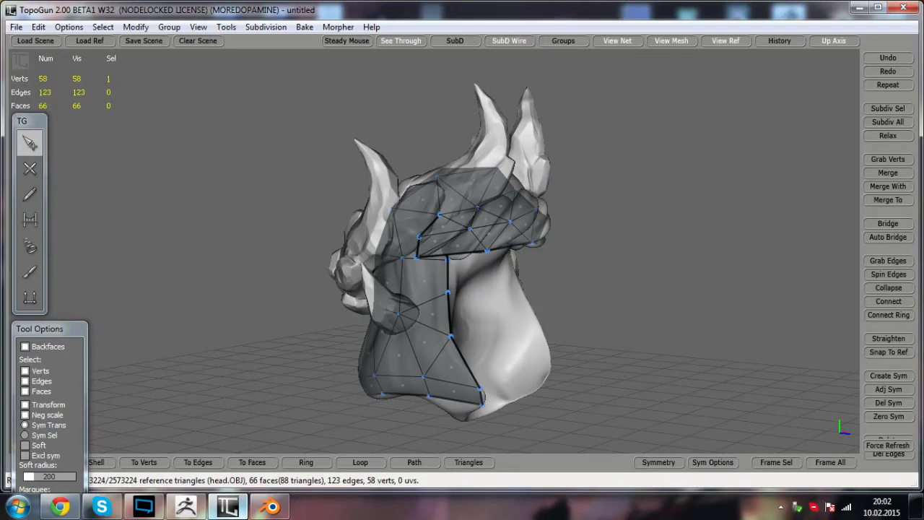
- Start saving the scene under a new file with the Alias OBJ (*.obj) file type
{"action": "left_click", "coordinate": [13, 30]}
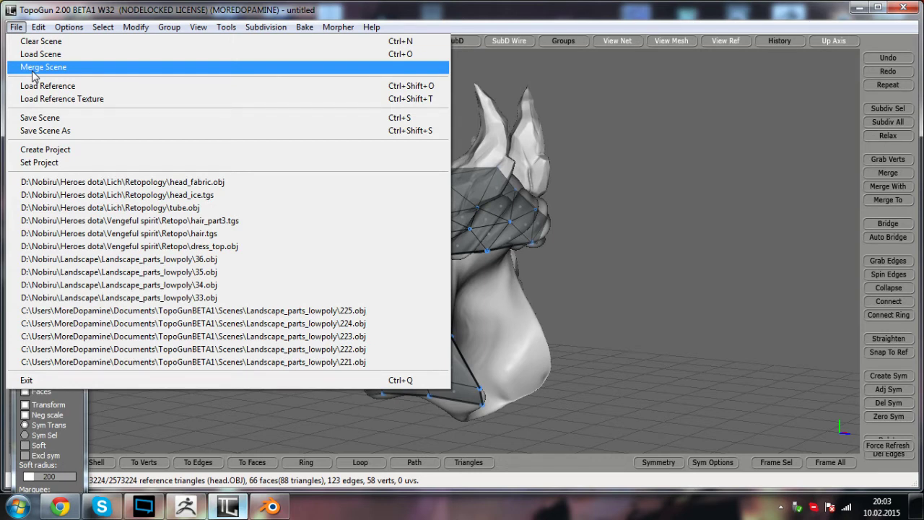
{"action": "left_click", "coordinate": [41, 133]}
{"action": "left_click", "coordinate": [283, 372]}
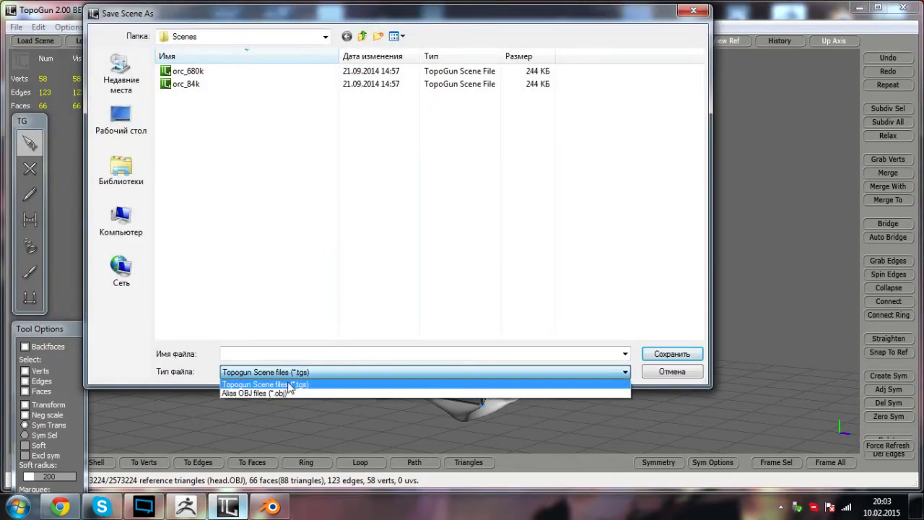
{"action": "left_click", "coordinate": [288, 391]}
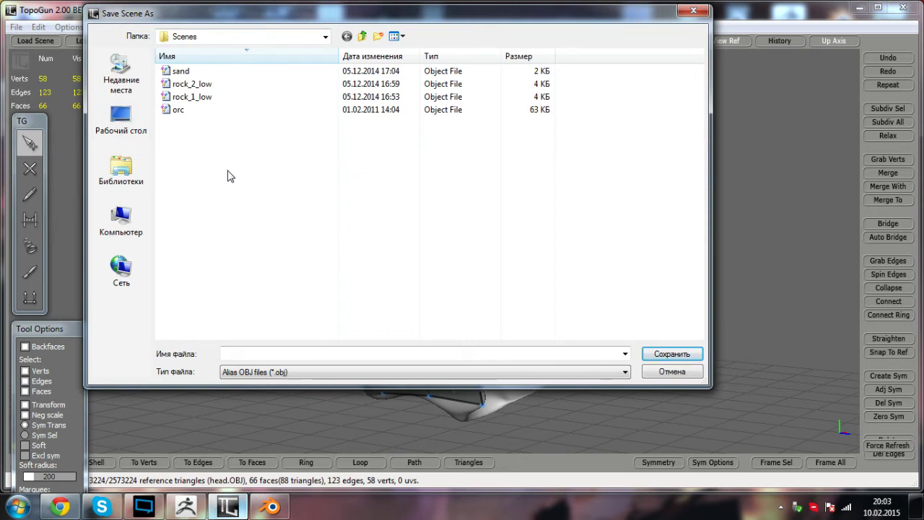
- Browse to D:\Nobiru\Heroes dota\Lich\Retopology as the save location
{"action": "left_click", "coordinate": [122, 220]}
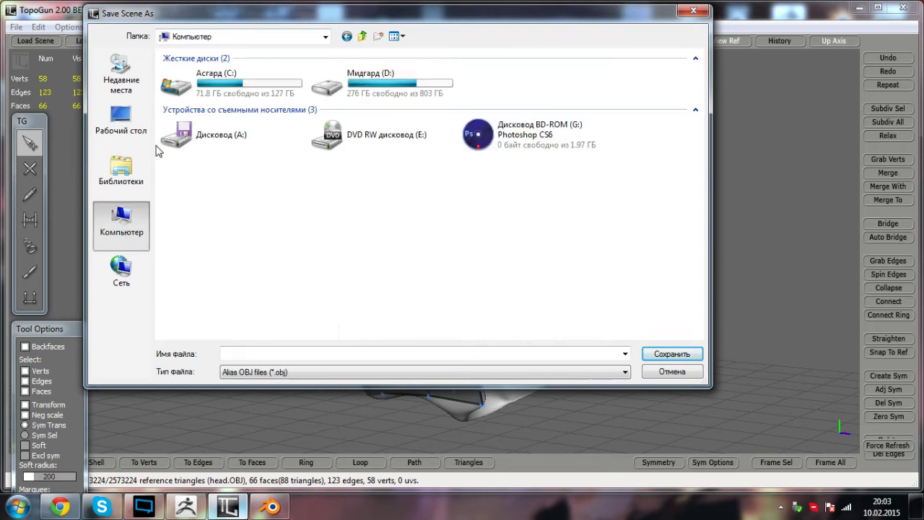
{"action": "double_click", "coordinate": [365, 87]}
{"action": "double_click", "coordinate": [219, 139]}
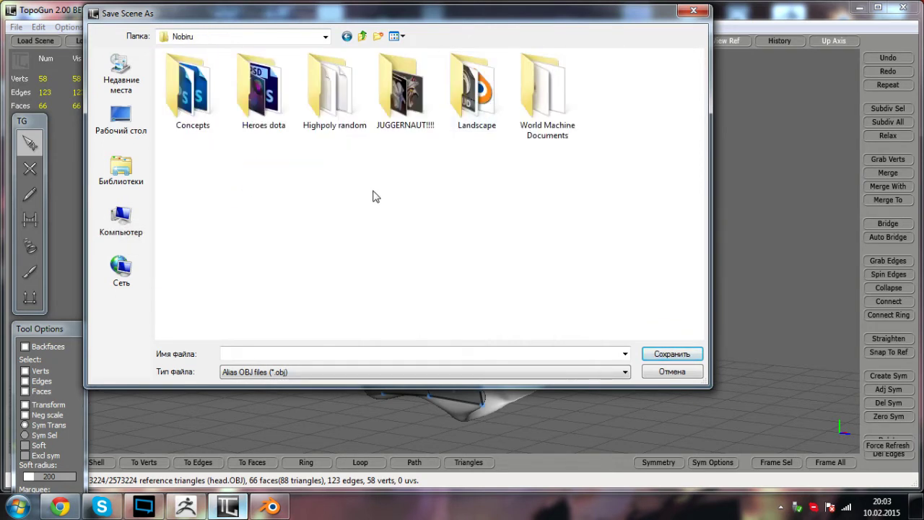
{"action": "double_click", "coordinate": [282, 125]}
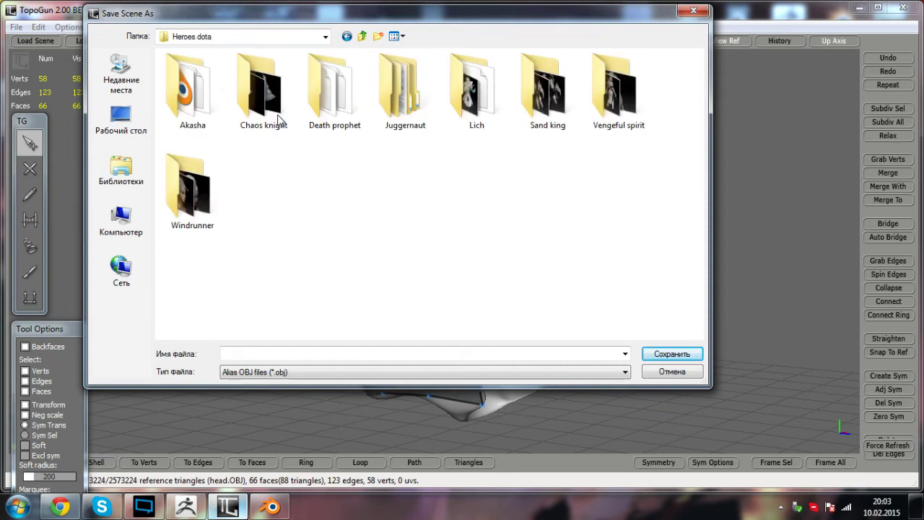
{"action": "double_click", "coordinate": [478, 101]}
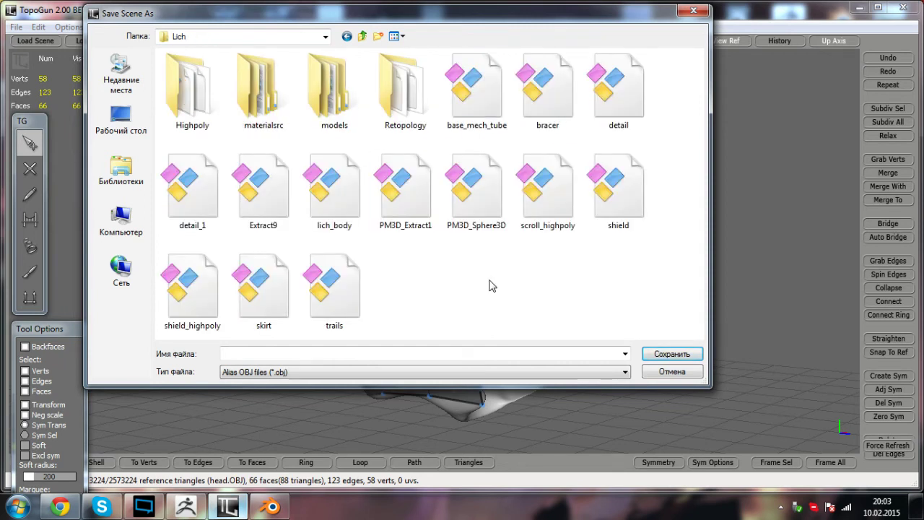
{"action": "left_click_drag", "start_coordinate": [503, 21], "coordinate": [516, 466]}
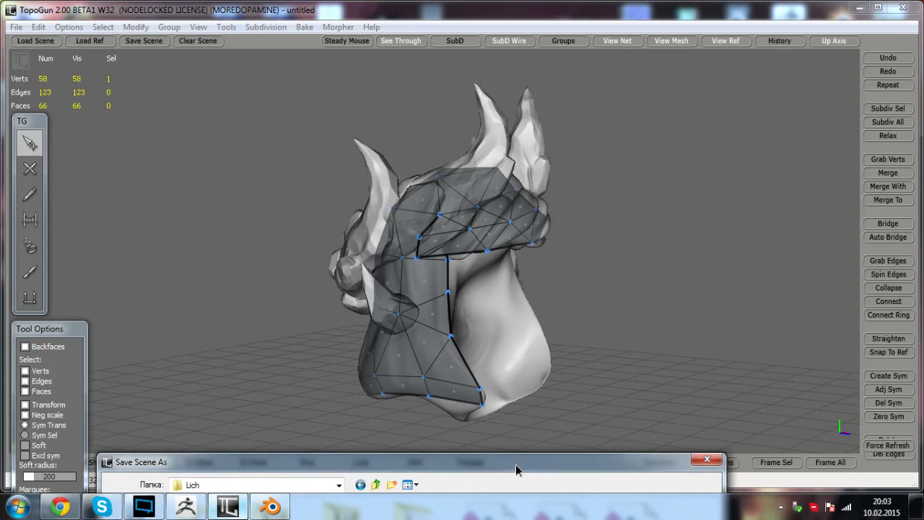
{"action": "left_click_drag", "start_coordinate": [515, 464], "coordinate": [555, 53]}
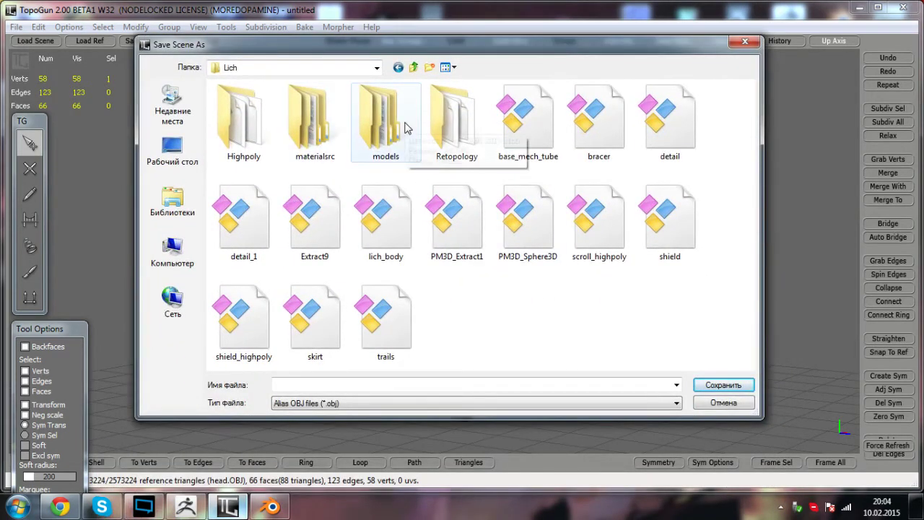
{"action": "double_click", "coordinate": [436, 125]}
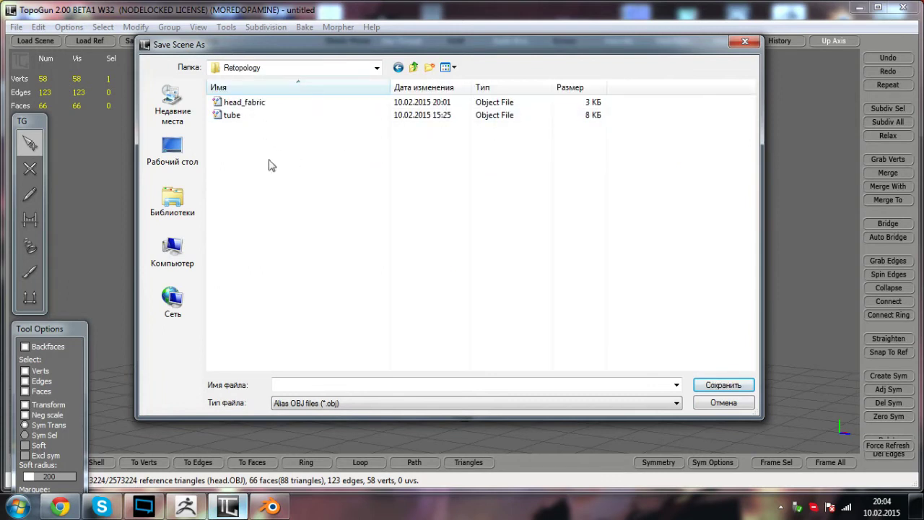
{"action": "left_click", "coordinate": [323, 404]}
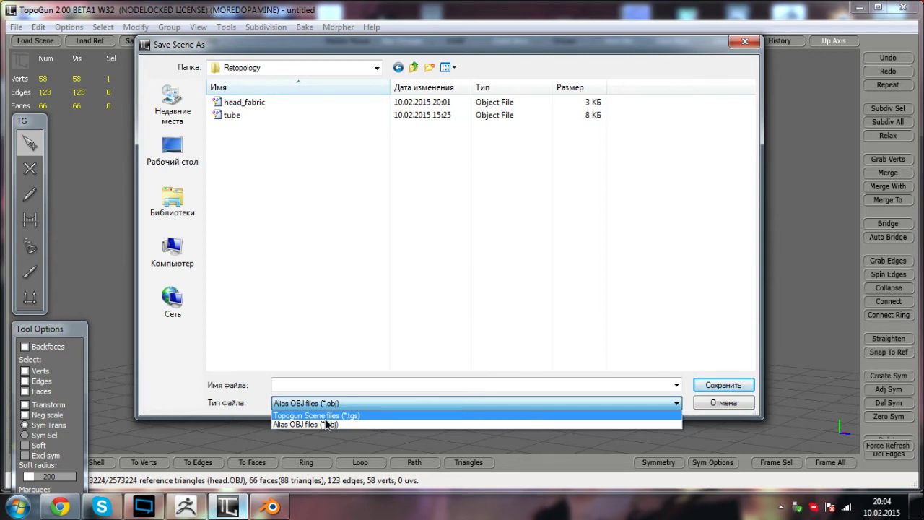
{"action": "left_click", "coordinate": [326, 416]}
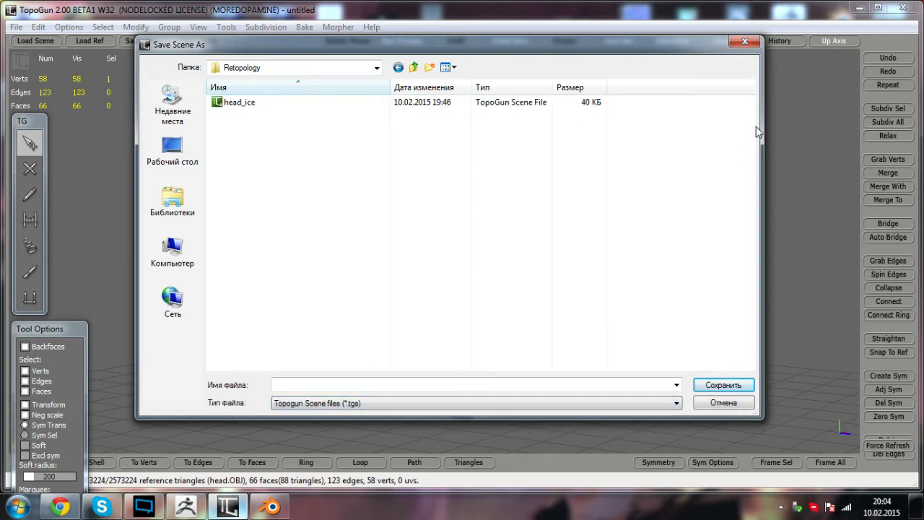
{"action": "left_click", "coordinate": [414, 68]}
{"action": "double_click", "coordinate": [450, 121]}
- Save the scene as Alias OBJ, replacing the existing head_fabric file in the Retopology folder
{"action": "left_click", "coordinate": [339, 403]}
{"action": "left_click", "coordinate": [318, 423]}
{"action": "double_click", "coordinate": [260, 105]}
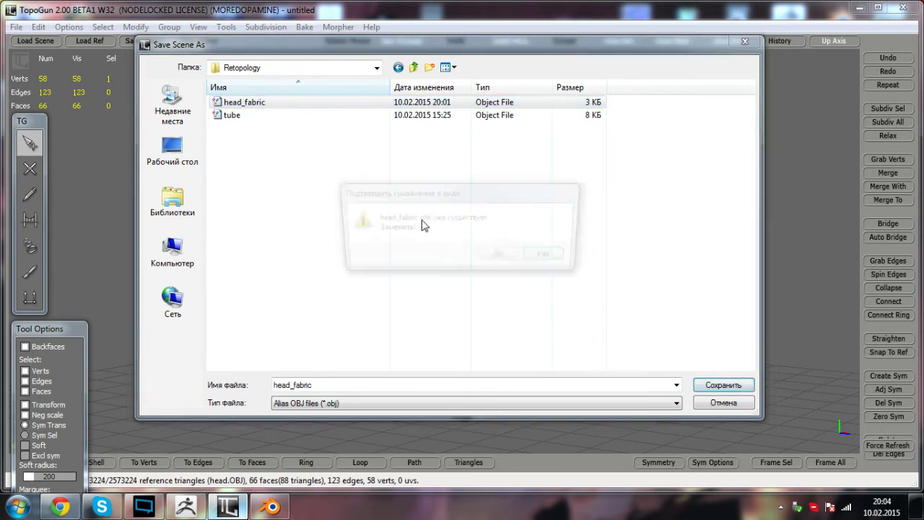
{"action": "left_click", "coordinate": [489, 260]}
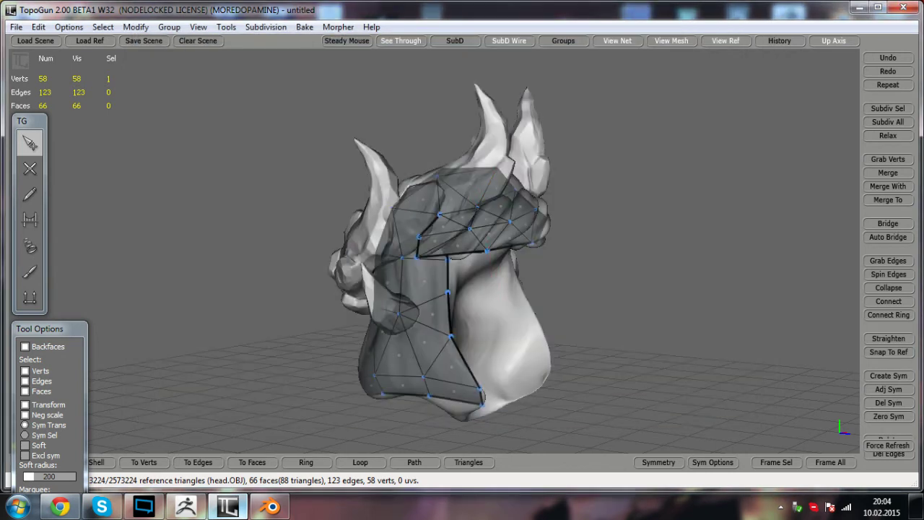
- Clear the head_fabric mesh from the scene, keeping the head reference loaded
{"action": "left_click", "coordinate": [197, 40]}
{"action": "left_click", "coordinate": [16, 27]}
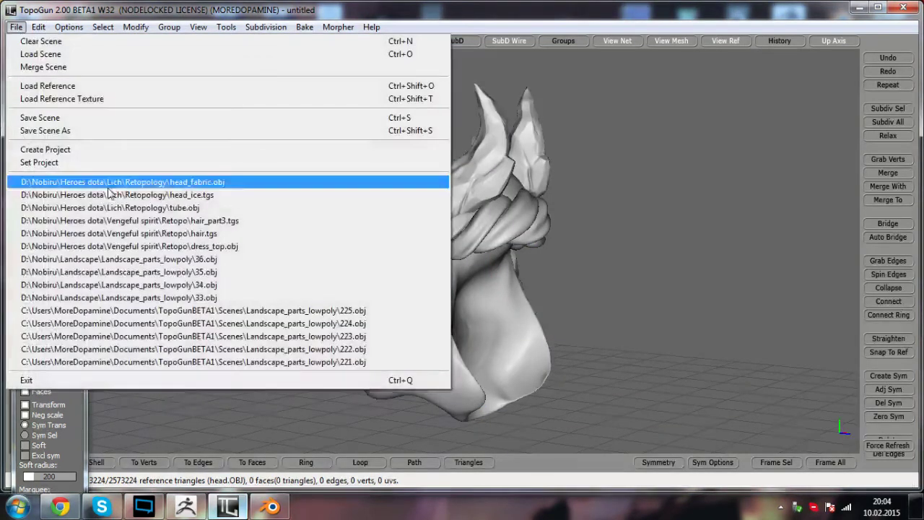
{"action": "left_click", "coordinate": [568, 137]}
- Switch to Blender and examine the mirrored head_fabric mesh from several sides, both shaded and with its edges shown
{"action": "left_click", "coordinate": [270, 507]}
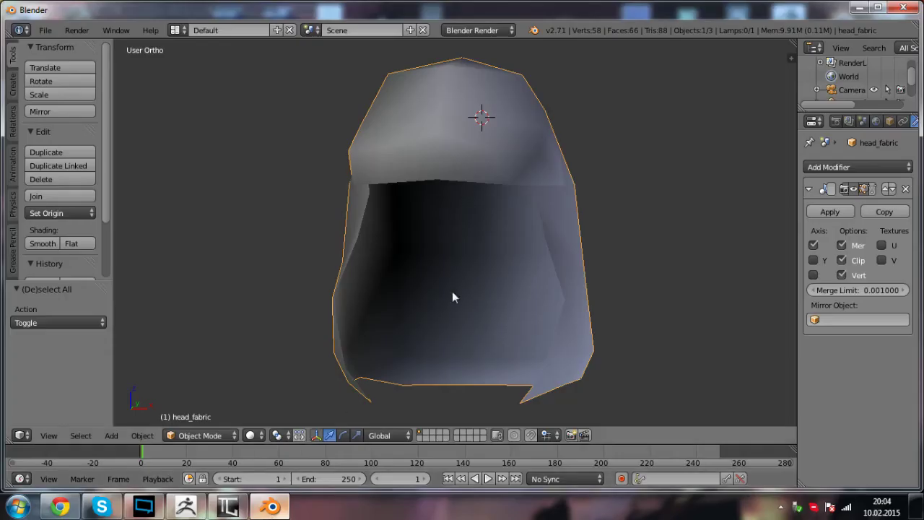
{"action": "key", "text": "Tab"}
{"action": "middle_click_drag", "start_coordinate": [438, 217], "coordinate": [513, 214]}
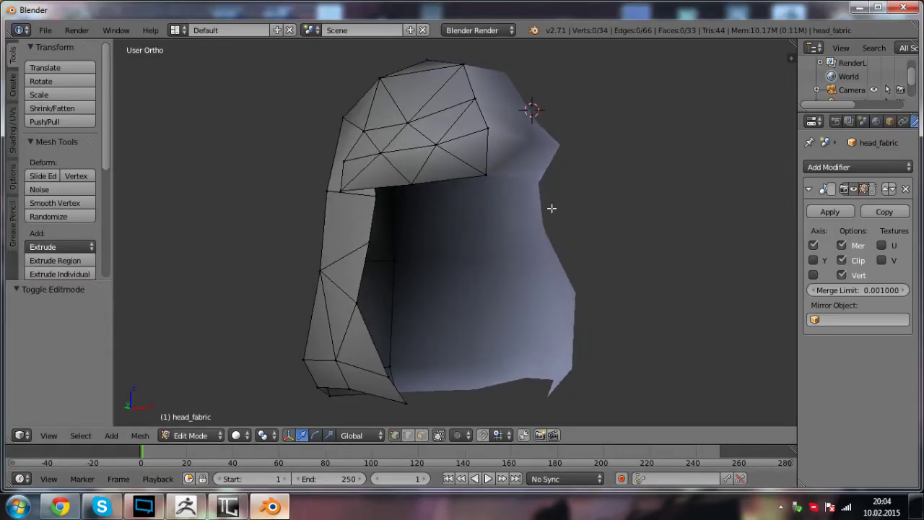
{"action": "key", "text": "Tab"}
{"action": "key", "text": "a"}
{"action": "right_click", "coordinate": [452, 155]}
{"action": "key", "text": "Tab"}
{"action": "middle_click_drag", "start_coordinate": [460, 195], "coordinate": [402, 202]}
{"action": "scroll", "coordinate": [431, 205], "scroll_direction": "down", "scroll_amount": 1}
{"action": "key", "text": "a"}
{"action": "key", "text": "a"}
{"action": "key", "text": "Tab"}
{"action": "key", "text": "a"}
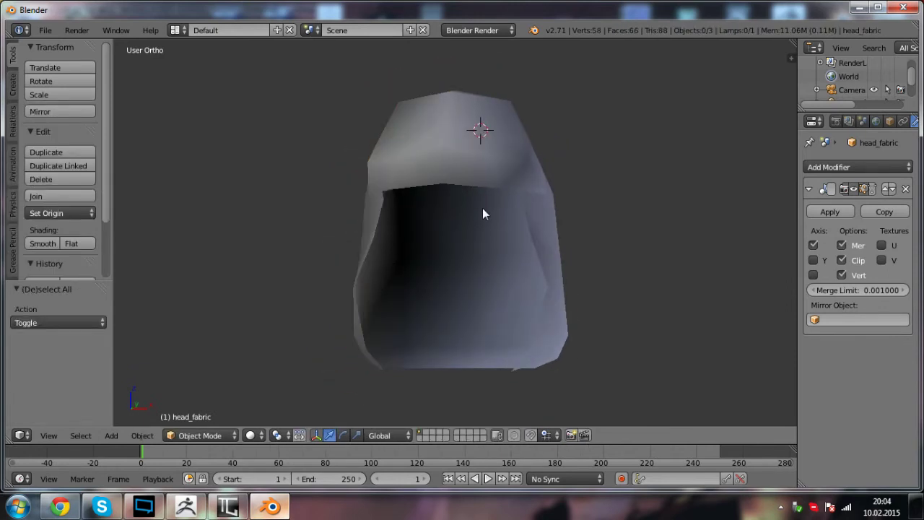
{"action": "middle_click_drag", "start_coordinate": [491, 216], "coordinate": [570, 267]}
{"action": "right_click", "coordinate": [421, 270]}
{"action": "key", "text": "Tab"}
{"action": "middle_click_drag", "start_coordinate": [355, 269], "coordinate": [421, 270]}
{"action": "key", "text": "Tab"}
{"action": "key", "text": "a"}
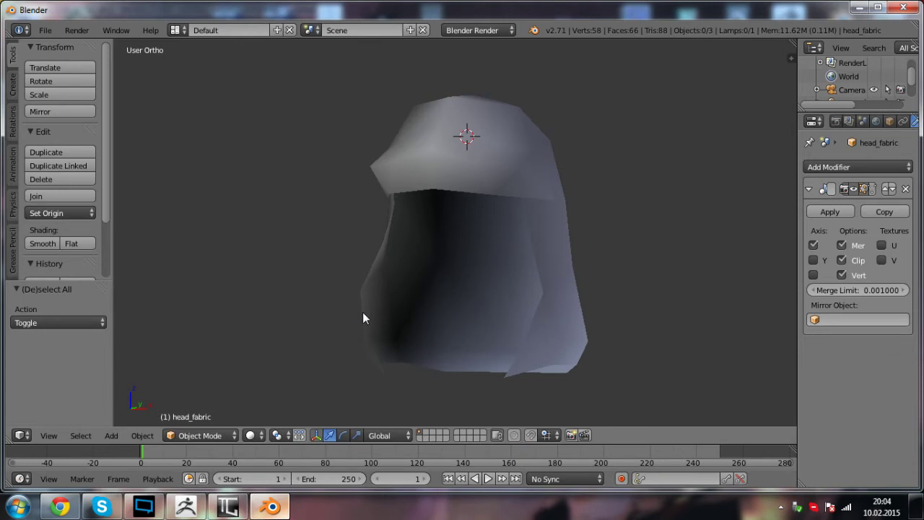
{"action": "middle_click_drag", "start_coordinate": [365, 315], "coordinate": [430, 300]}
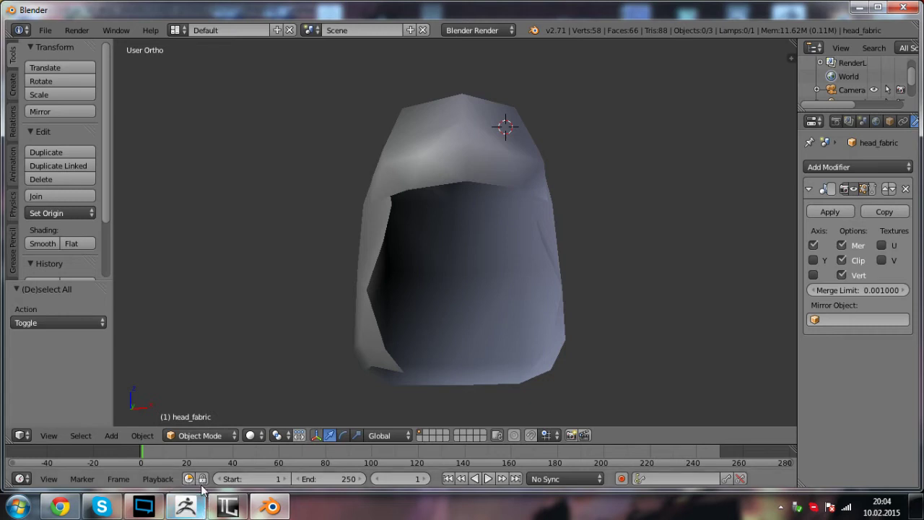
- Switch back to TopoGun and load the head_ice scene from the Lich project's Retopology folder
{"action": "left_click", "coordinate": [223, 511]}
{"action": "left_click_drag", "start_coordinate": [448, 303], "coordinate": [426, 303], "text": "alt"}
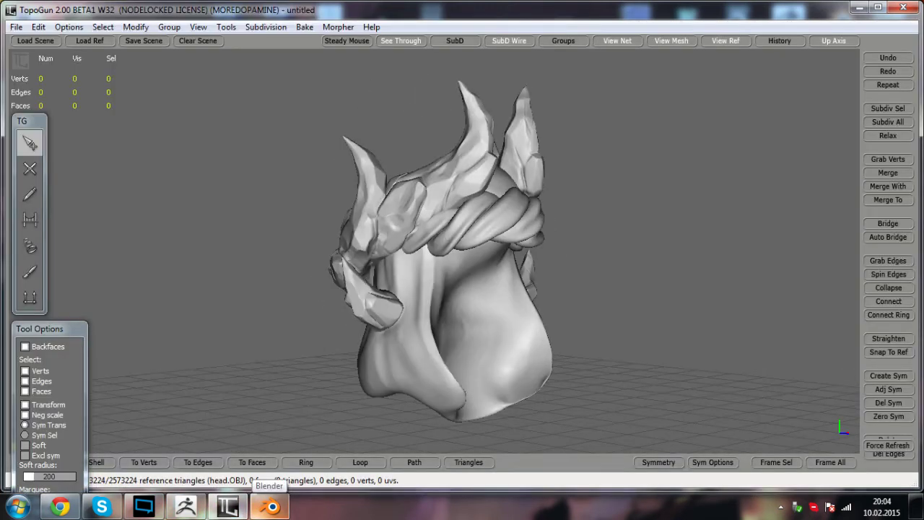
{"action": "left_click", "coordinate": [38, 27]}
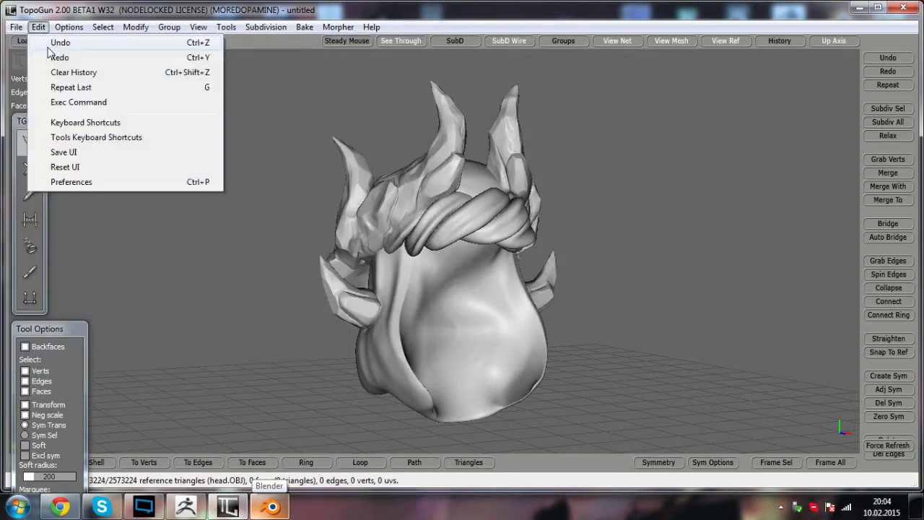
{"action": "mouse_move", "coordinate": [16, 27]}
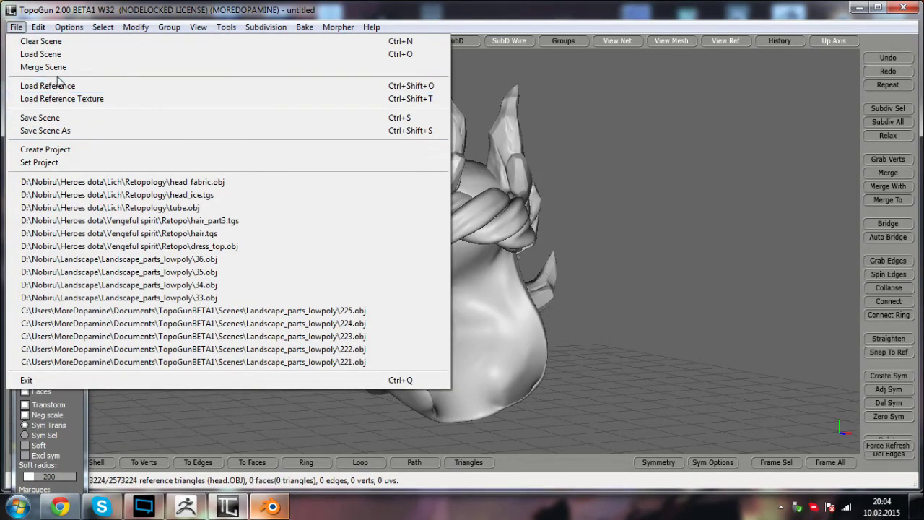
{"action": "left_click", "coordinate": [58, 56]}
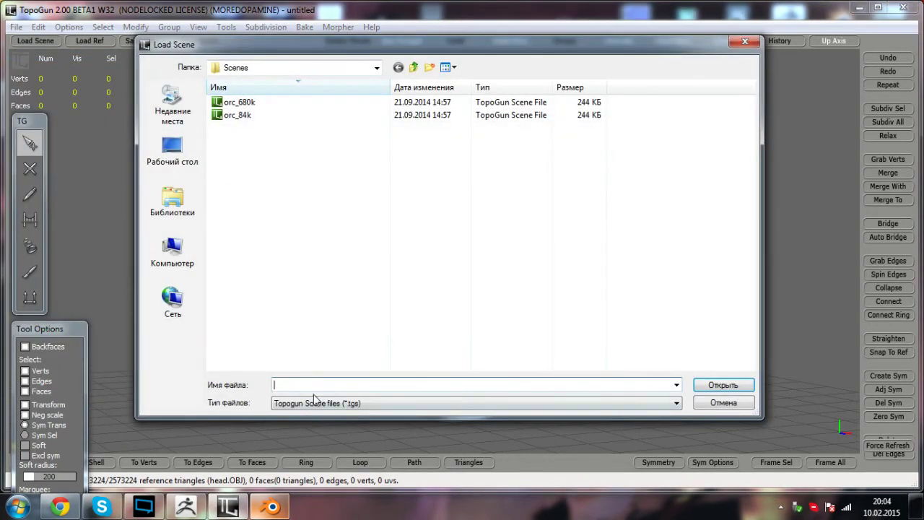
{"action": "left_click", "coordinate": [160, 148]}
{"action": "double_click", "coordinate": [516, 134]}
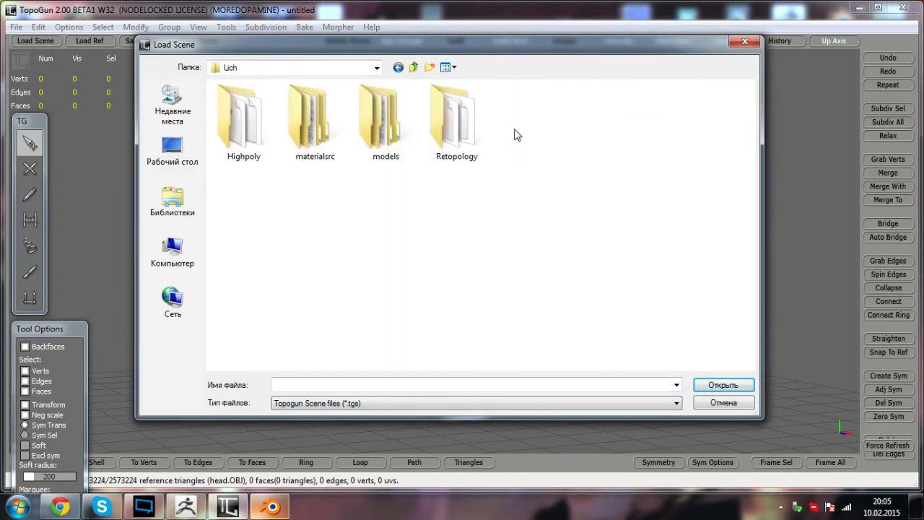
{"action": "double_click", "coordinate": [470, 131]}
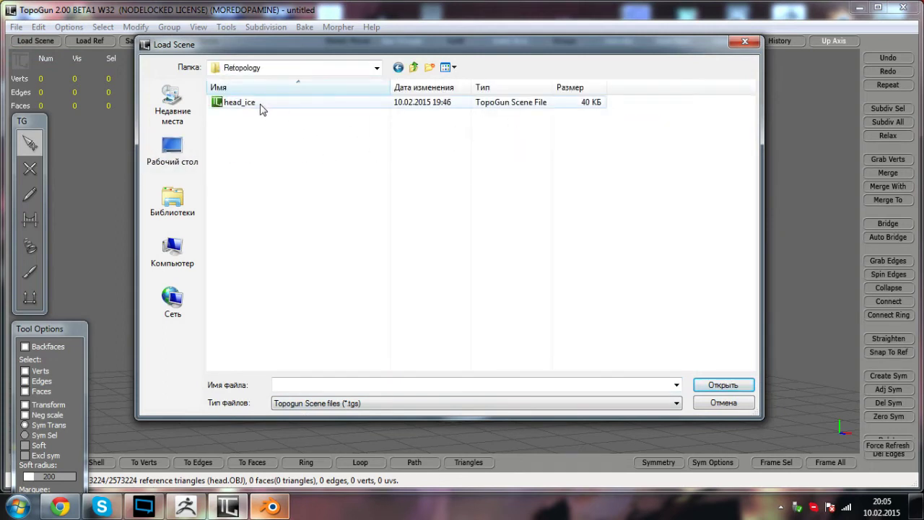
{"action": "double_click", "coordinate": [261, 108]}
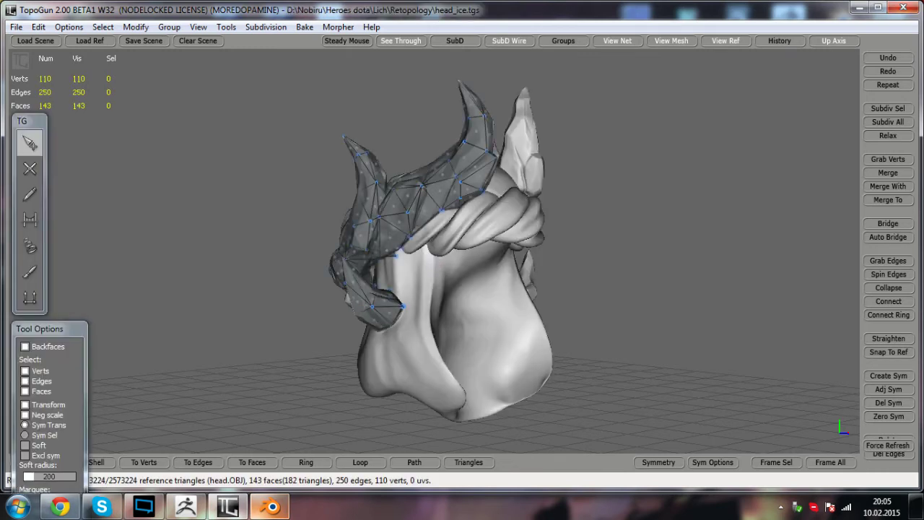
- Examine from the side, front, back and top how the head_ice mesh covers the ice crown of the reference
{"action": "left_click_drag", "start_coordinate": [462, 275], "coordinate": [544, 284], "text": "alt"}
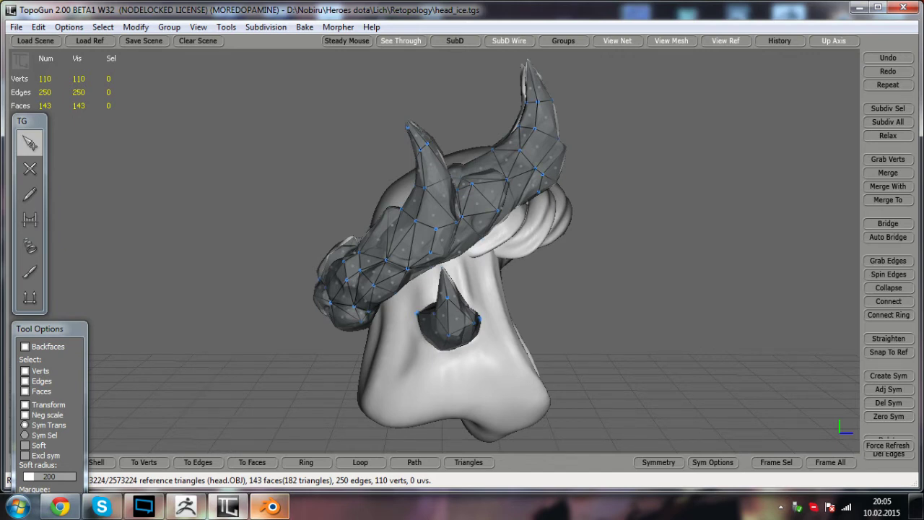
{"action": "left_click_drag", "start_coordinate": [538, 253], "coordinate": [509, 345], "text": "alt"}
{"action": "scroll", "coordinate": [498, 318], "scroll_direction": "up", "scroll_amount": 2}
{"action": "middle_click_drag", "start_coordinate": [509, 345], "coordinate": [518, 311], "text": "alt"}
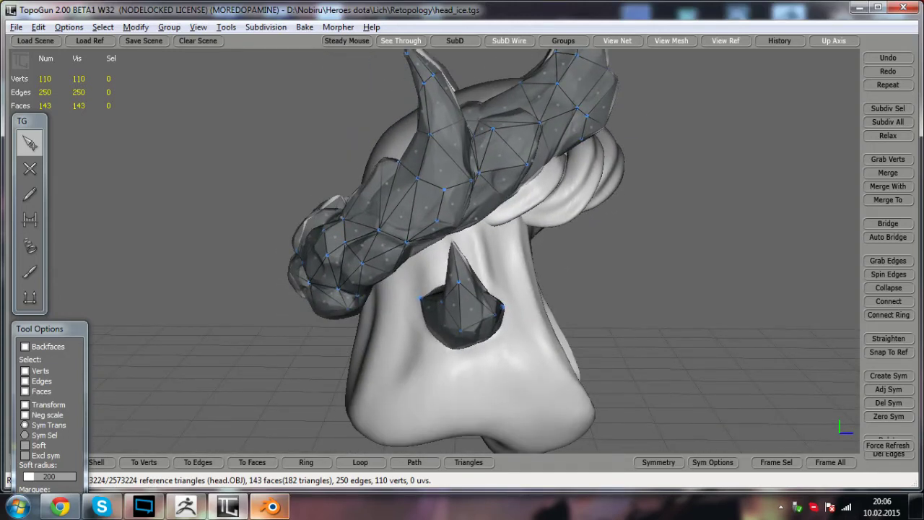
{"action": "left_click_drag", "start_coordinate": [518, 312], "coordinate": [433, 311], "text": "alt"}
{"action": "scroll", "coordinate": [426, 307], "scroll_direction": "down", "scroll_amount": 3}
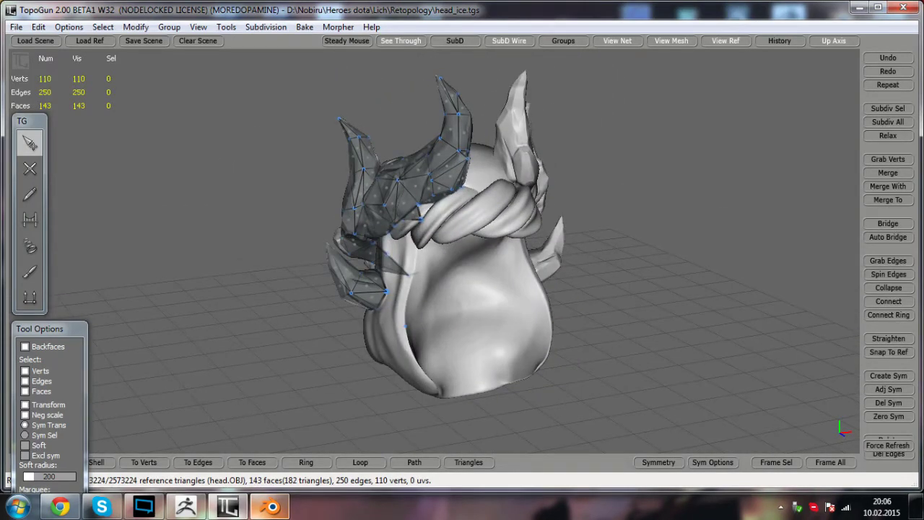
{"action": "left_click_drag", "start_coordinate": [434, 310], "coordinate": [642, 311], "text": "alt"}
{"action": "scroll", "coordinate": [520, 311], "scroll_direction": "up", "scroll_amount": 3}
{"action": "left_click_drag", "start_coordinate": [519, 310], "coordinate": [499, 364], "text": "alt"}
{"action": "scroll", "coordinate": [390, 314], "scroll_direction": "up", "scroll_amount": 5}
{"action": "scroll", "coordinate": [390, 314], "scroll_direction": "down", "scroll_amount": 3}
{"action": "scroll", "coordinate": [426, 307], "scroll_direction": "down", "scroll_amount": 3}
{"action": "left_click_drag", "start_coordinate": [397, 310], "coordinate": [380, 291], "text": "alt"}
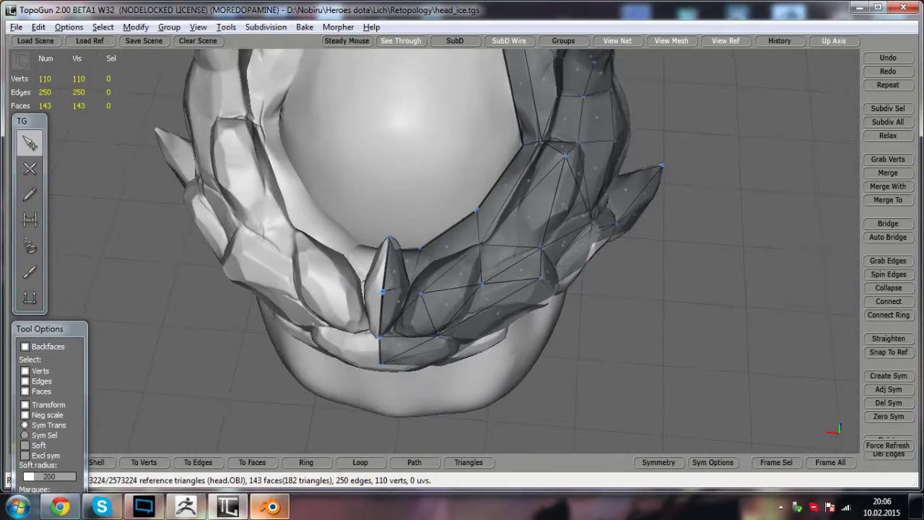
{"action": "middle_click_drag", "start_coordinate": [380, 291], "coordinate": [366, 378], "text": "alt"}
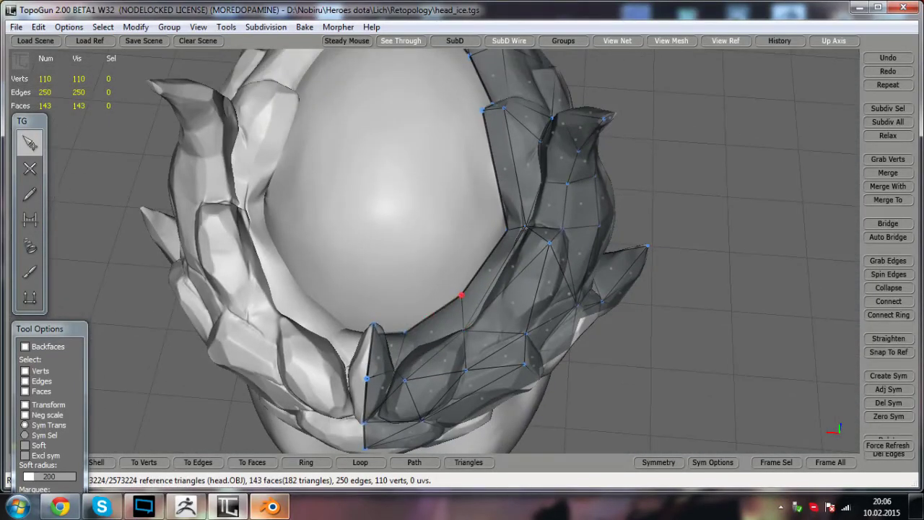
- Merge two redundant vertices into their neighbours on the head_ice mesh to simplify the ice crown
{"action": "left_click_drag", "start_coordinate": [367, 379], "coordinate": [447, 325], "text": "alt"}
{"action": "middle_click_drag", "start_coordinate": [447, 325], "coordinate": [454, 411], "text": "alt"}
{"action": "left_click_drag", "start_coordinate": [453, 412], "coordinate": [477, 441], "text": "alt"}
{"action": "middle_click_drag", "start_coordinate": [433, 289], "coordinate": [473, 367], "text": "alt"}
{"action": "left_click_drag", "start_coordinate": [473, 367], "coordinate": [393, 423], "text": "alt"}
{"action": "middle_click_drag", "start_coordinate": [394, 422], "coordinate": [477, 422], "text": "alt"}
{"action": "left_click_drag", "start_coordinate": [433, 347], "coordinate": [463, 303], "text": "alt"}
{"action": "middle_click_drag", "start_coordinate": [462, 303], "coordinate": [347, 292], "text": "alt"}
{"action": "left_click_drag", "start_coordinate": [347, 293], "coordinate": [253, 267], "text": "alt"}
{"action": "left_click_drag", "start_coordinate": [505, 303], "coordinate": [289, 278], "text": "alt"}
{"action": "right_click_drag", "start_coordinate": [433, 267], "coordinate": [506, 267], "text": "alt"}
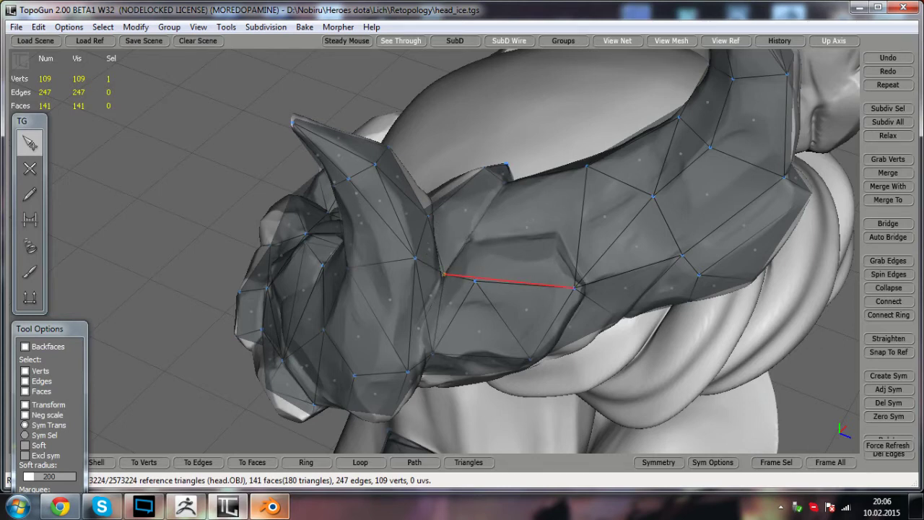
{"action": "left_click_drag", "start_coordinate": [479, 308], "coordinate": [462, 267], "text": "alt"}
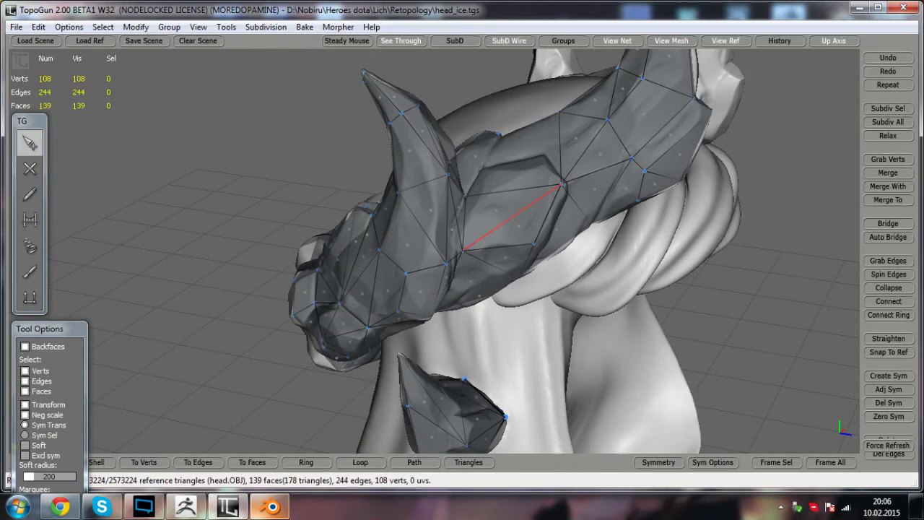
- Reposition vertices on the crown's side and below the large front horn to follow the reference shape
{"action": "left_click_drag", "start_coordinate": [519, 226], "coordinate": [477, 278], "text": "alt"}
{"action": "left_click_drag", "start_coordinate": [443, 206], "coordinate": [527, 199]}
{"action": "middle_click_drag", "start_coordinate": [527, 198], "coordinate": [430, 271], "text": "alt"}
{"action": "left_click_drag", "start_coordinate": [430, 270], "coordinate": [397, 234], "text": "alt"}
{"action": "scroll", "coordinate": [361, 216], "scroll_direction": "up", "scroll_amount": 3}
{"action": "left_click_drag", "start_coordinate": [553, 222], "coordinate": [564, 220]}
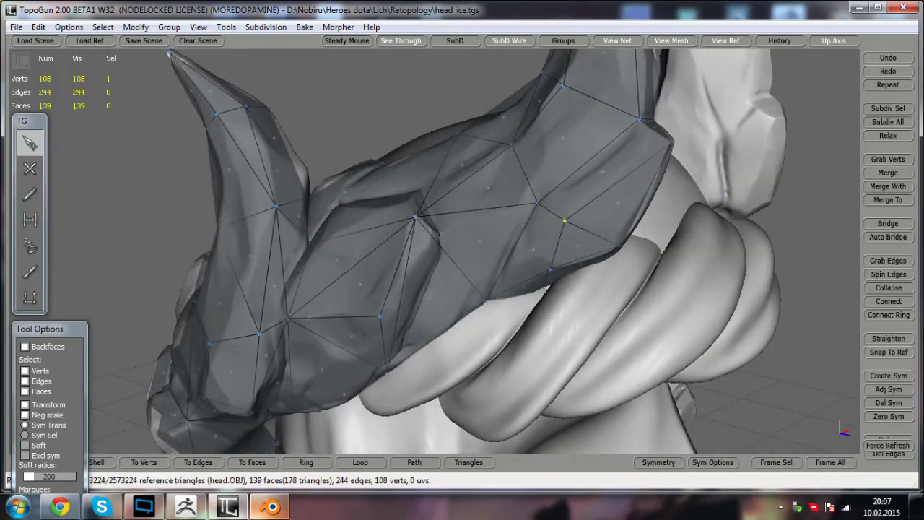
- Merge a redundant vertex below the large front horn and connect the lower rim vertex to the one above with a new edge
{"action": "left_click_drag", "start_coordinate": [614, 242], "coordinate": [505, 191], "text": "alt"}
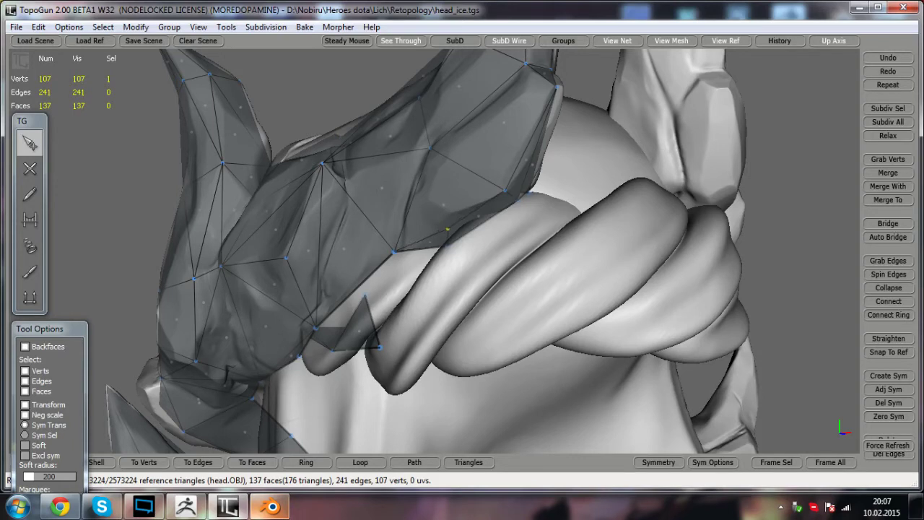
{"action": "left_click", "coordinate": [29, 169]}
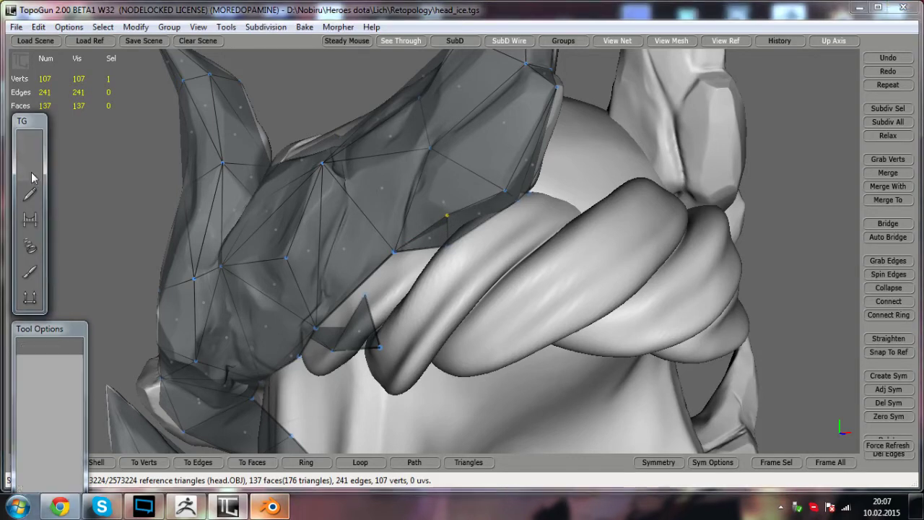
{"action": "left_click", "coordinate": [430, 148]}
{"action": "left_click", "coordinate": [29, 143]}
- Merge a redundant vertex into its neighbour on the ice plates between the crown's back and the smaller horn
{"action": "left_click_drag", "start_coordinate": [498, 245], "coordinate": [441, 249], "text": "alt"}
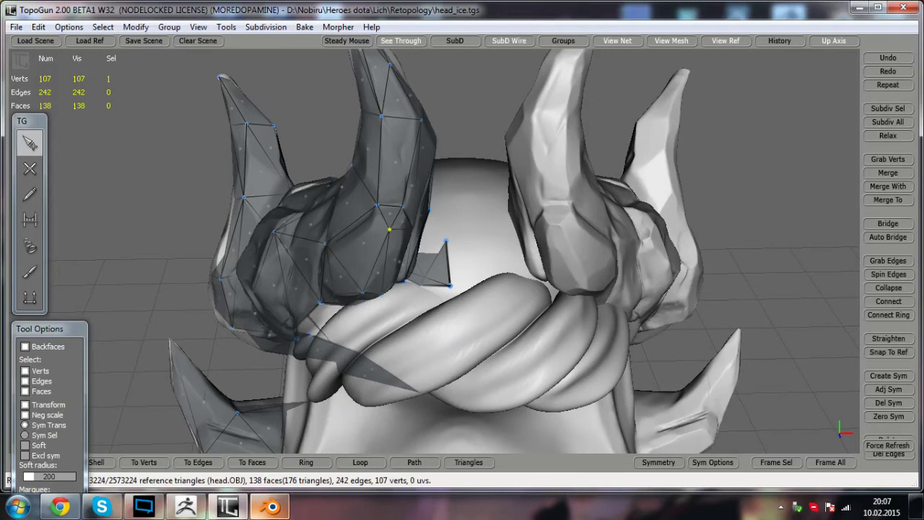
{"action": "scroll", "coordinate": [441, 249], "scroll_direction": "down", "scroll_amount": 3}
{"action": "left_click_drag", "start_coordinate": [441, 249], "coordinate": [465, 242], "text": "alt"}
{"action": "middle_click_drag", "start_coordinate": [466, 242], "coordinate": [460, 277], "text": "alt"}
{"action": "left_click_drag", "start_coordinate": [459, 267], "coordinate": [502, 292], "text": "alt"}
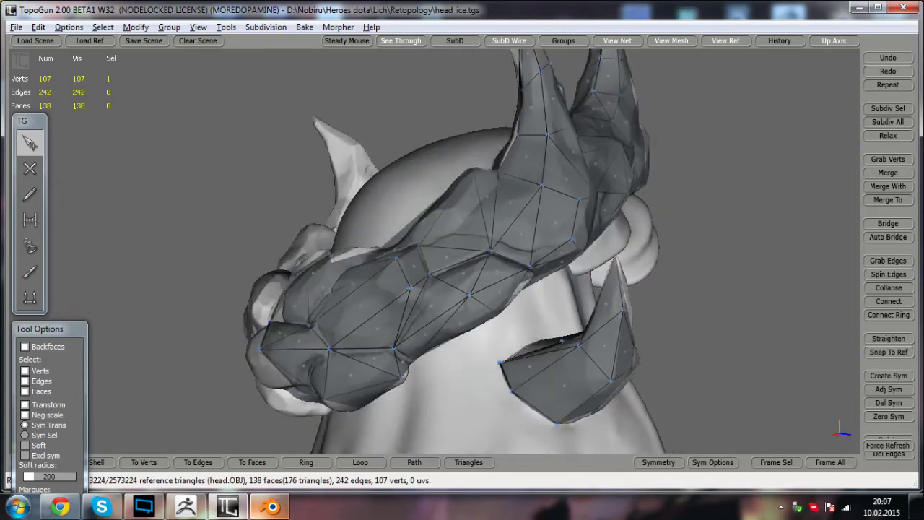
{"action": "middle_click_drag", "start_coordinate": [502, 292], "coordinate": [502, 240], "text": "alt"}
{"action": "left_click_drag", "start_coordinate": [501, 239], "coordinate": [492, 240], "text": "alt"}
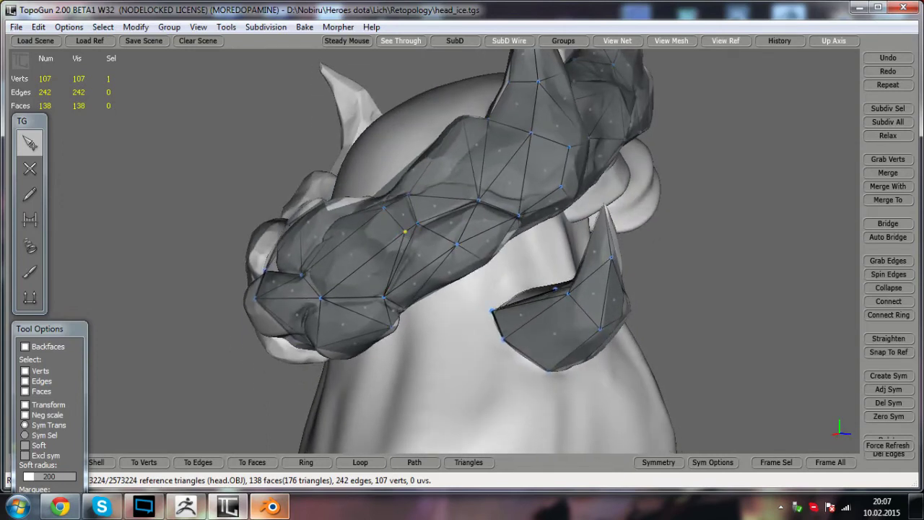
{"action": "left_click_drag", "start_coordinate": [397, 213], "coordinate": [361, 215], "text": "alt"}
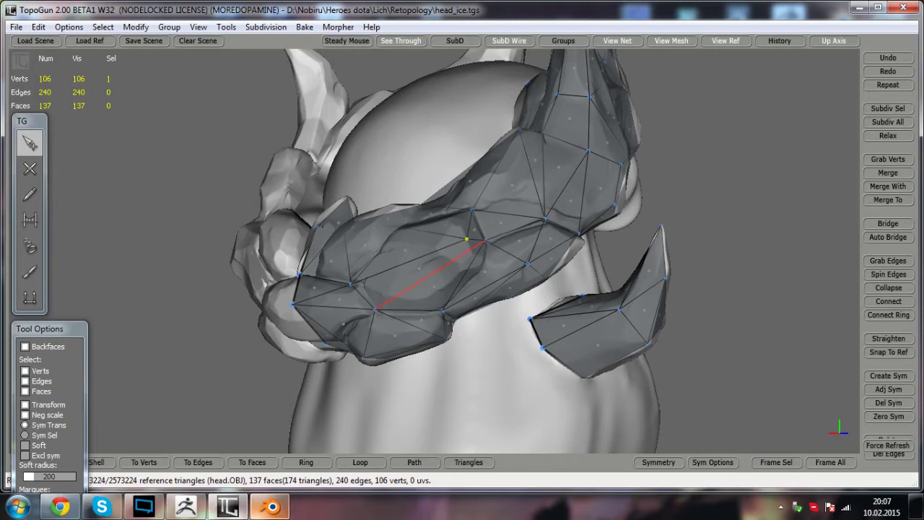
- Rework the diagonal edge across the ice plate at the crown's back with the edge creation tool
{"action": "left_click", "coordinate": [31, 174]}
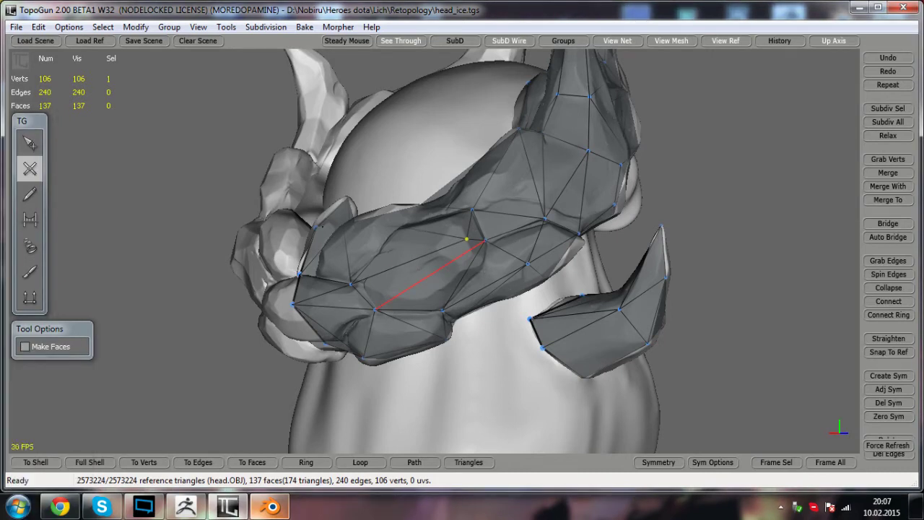
{"action": "left_click", "coordinate": [423, 287]}
{"action": "left_click", "coordinate": [30, 146]}
- Adjust the vertices at the crown's back, aligning those below the small centre spike with the symmetry line
{"action": "left_click_drag", "start_coordinate": [466, 260], "coordinate": [563, 251], "text": "alt"}
{"action": "left_click_drag", "start_coordinate": [441, 281], "coordinate": [441, 277]}
{"action": "left_click_drag", "start_coordinate": [501, 257], "coordinate": [517, 145], "text": "alt"}
{"action": "left_click_drag", "start_coordinate": [429, 149], "coordinate": [436, 257]}
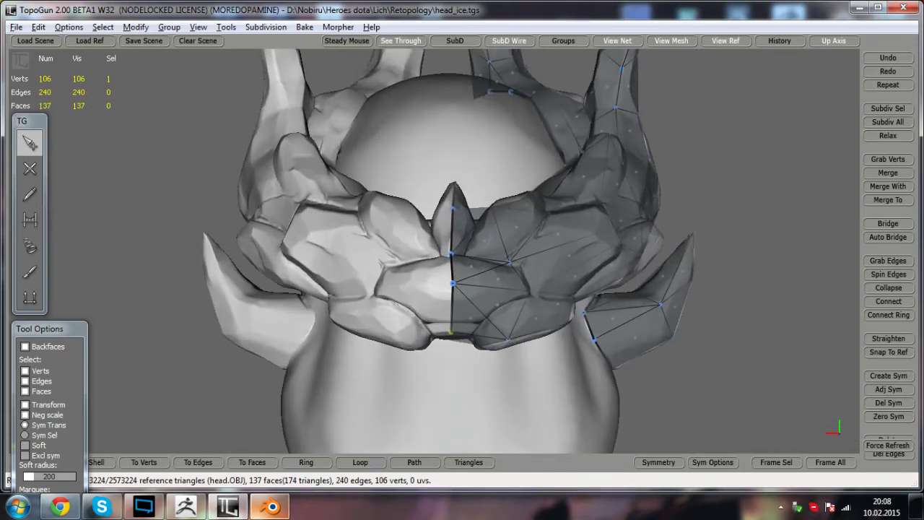
{"action": "left_click", "coordinate": [452, 284]}
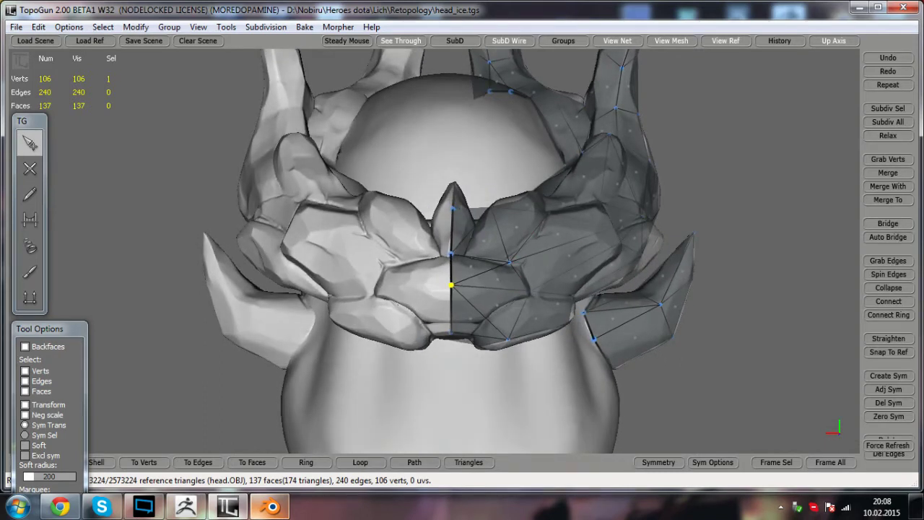
- Add an edge splitting the face beside the small centre spike at the crown's back
{"action": "mouse_move", "coordinate": [450, 285]}
{"action": "left_mouse_down", "text": "alt"}
{"action": "mouse_move", "coordinate": [484, 307]}
{"action": "mouse_move", "coordinate": [469, 365]}
{"action": "mouse_move", "coordinate": [427, 264]}
{"action": "mouse_move", "coordinate": [353, 207]}
{"action": "mouse_move", "coordinate": [396, 292]}
{"action": "mouse_move", "coordinate": [350, 249]}
{"action": "mouse_move", "coordinate": [348, 267]}
{"action": "mouse_move", "coordinate": [361, 279]}
{"action": "left_mouse_up", "text": "alt"}
{"action": "scroll", "coordinate": [387, 294], "scroll_direction": "up", "scroll_amount": 3}
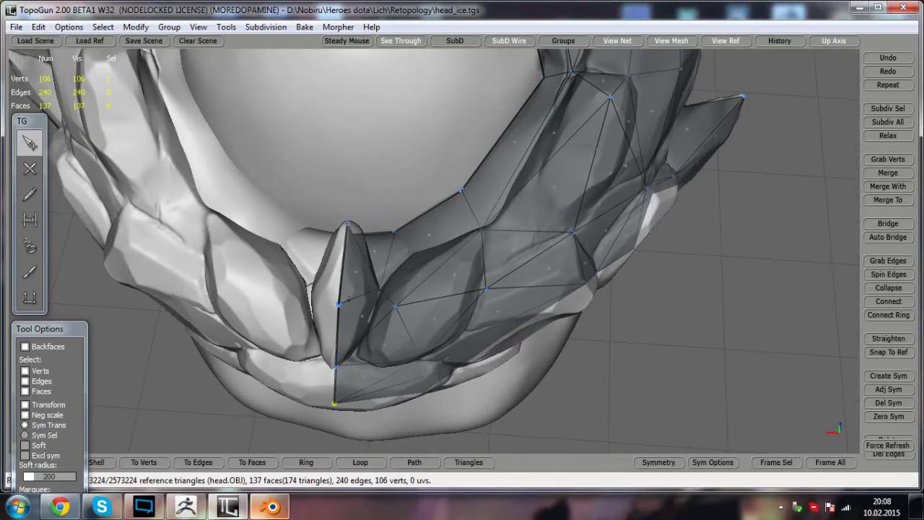
{"action": "left_click", "coordinate": [31, 170]}
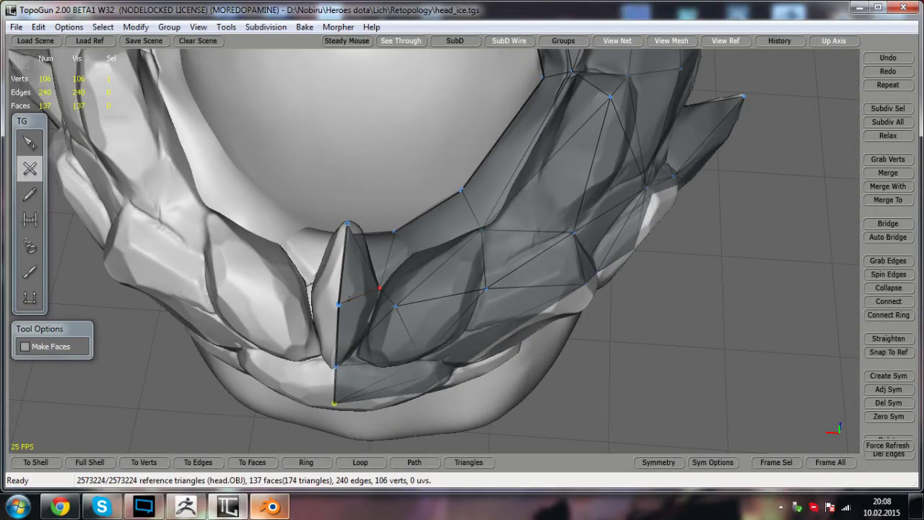
{"action": "left_click_drag", "start_coordinate": [335, 366], "coordinate": [418, 350], "text": "alt"}
{"action": "left_click_drag", "start_coordinate": [517, 255], "coordinate": [272, 334], "text": "alt"}
{"action": "scroll", "coordinate": [312, 221], "scroll_direction": "down", "scroll_amount": 2}
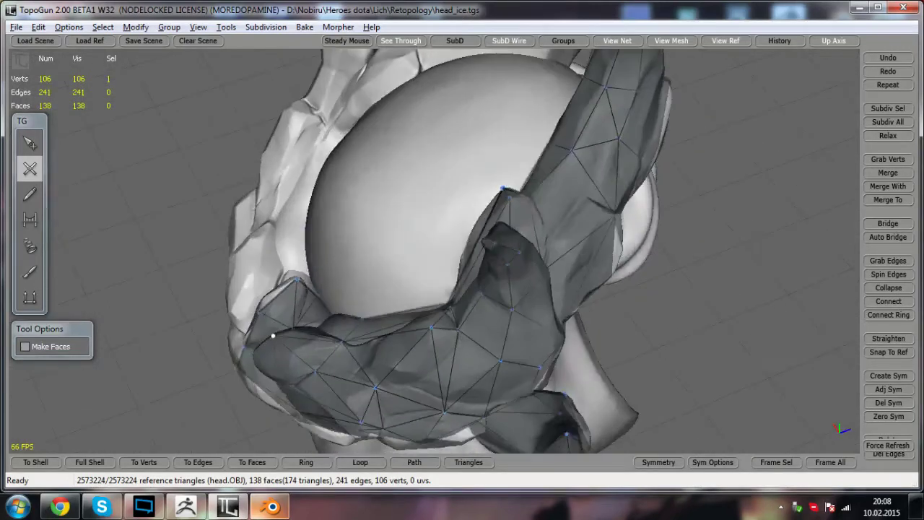
- Return to vertex editing and merge a redundant vertex into its neighbour on the head_ice mesh
{"action": "middle_click_drag", "start_coordinate": [272, 334], "coordinate": [338, 310], "text": "alt"}
{"action": "left_click_drag", "start_coordinate": [338, 310], "coordinate": [354, 249], "text": "alt"}
{"action": "middle_click_drag", "start_coordinate": [354, 250], "coordinate": [308, 210], "text": "alt"}
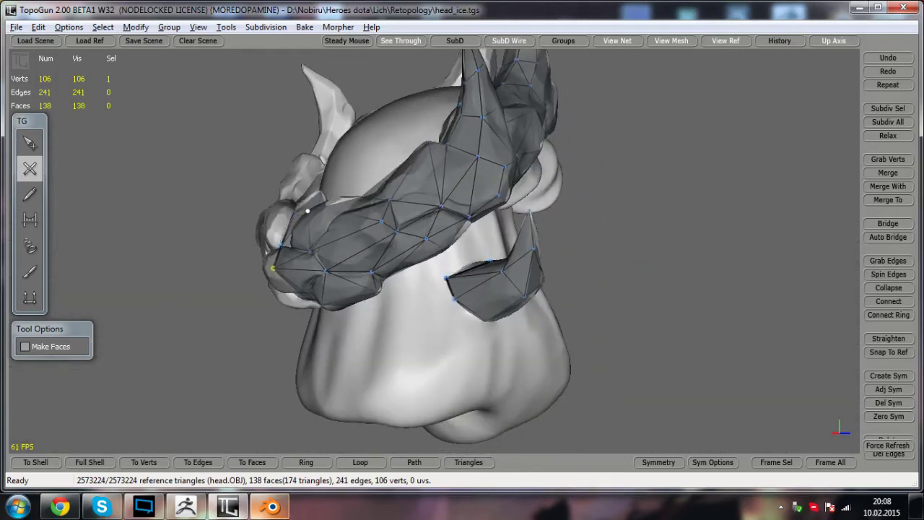
{"action": "left_click", "coordinate": [33, 146]}
{"action": "left_click_drag", "start_coordinate": [462, 288], "coordinate": [341, 276], "text": "alt"}
{"action": "middle_click_drag", "start_coordinate": [341, 276], "coordinate": [375, 368], "text": "alt"}
{"action": "left_click_drag", "start_coordinate": [374, 369], "coordinate": [311, 372], "text": "alt"}
{"action": "middle_click_drag", "start_coordinate": [310, 354], "coordinate": [280, 442], "text": "alt"}
{"action": "left_click_drag", "start_coordinate": [280, 442], "coordinate": [354, 466], "text": "alt"}
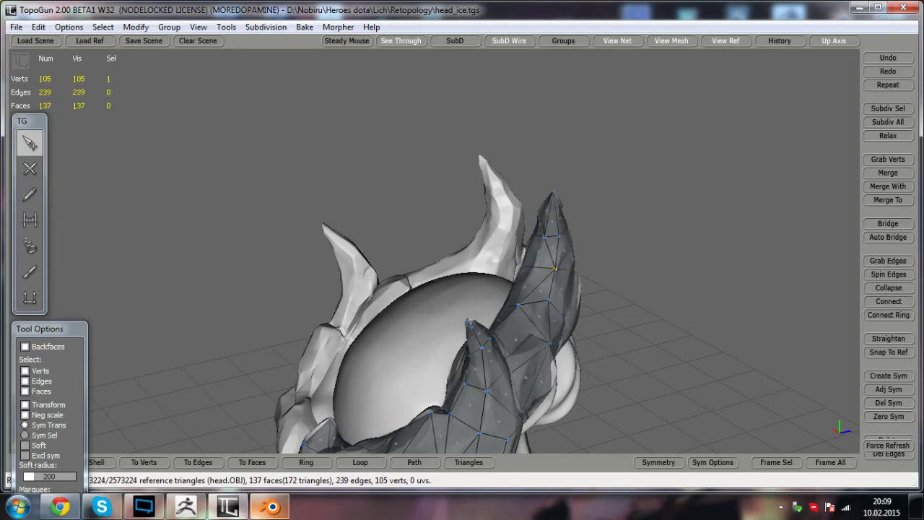
- Undo the last vertex merge on the tall rear horn and adjust a vertex near the front horn's tip
{"action": "left_click_drag", "start_coordinate": [506, 303], "coordinate": [435, 312], "text": "alt"}
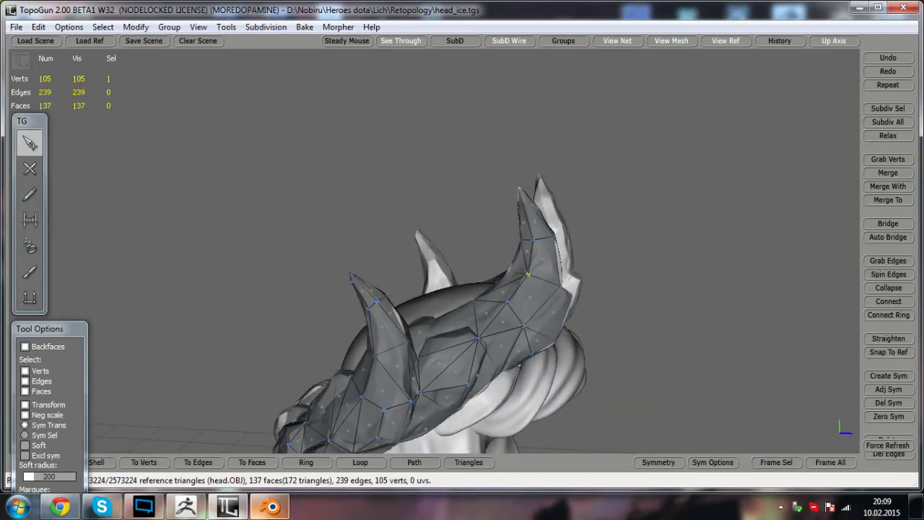
{"action": "left_click_drag", "start_coordinate": [509, 270], "coordinate": [565, 268], "text": "alt"}
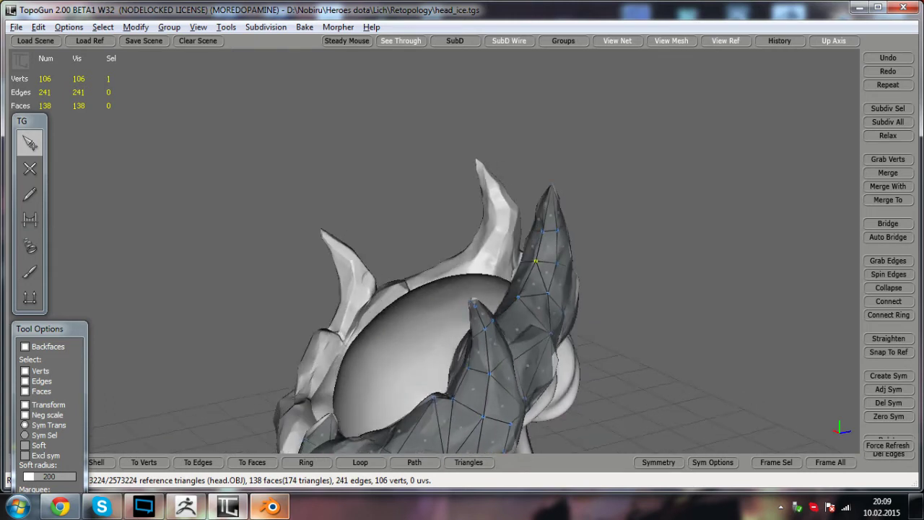
{"action": "middle_click_drag", "start_coordinate": [535, 264], "coordinate": [556, 208], "text": "alt"}
{"action": "left_click_drag", "start_coordinate": [556, 208], "coordinate": [555, 188], "text": "alt"}
{"action": "middle_click_drag", "start_coordinate": [555, 187], "coordinate": [534, 177], "text": "alt"}
{"action": "left_click_drag", "start_coordinate": [524, 200], "coordinate": [461, 147], "text": "alt"}
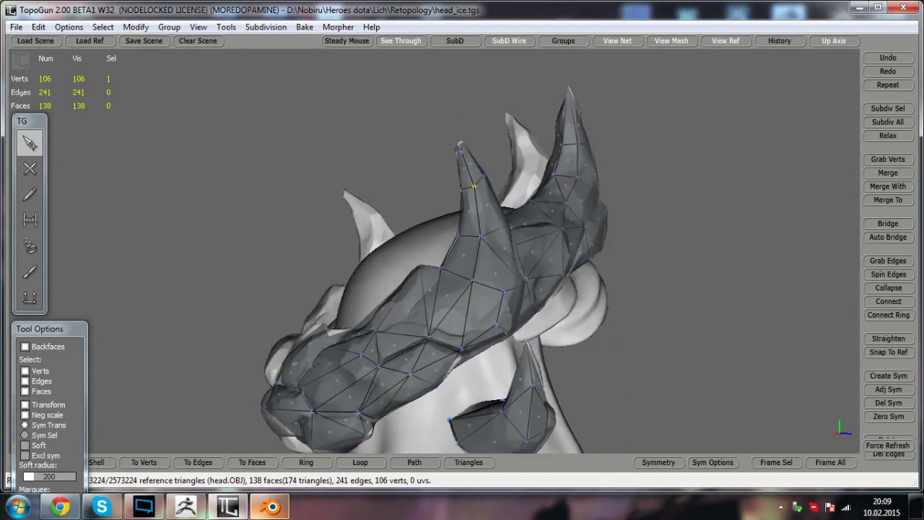
- Adjust the vertex on the lower front plate of the ice crown to fit the reference
{"action": "left_click_drag", "start_coordinate": [461, 147], "coordinate": [333, 196], "text": "alt"}
{"action": "middle_click_drag", "start_coordinate": [334, 196], "coordinate": [418, 153], "text": "alt"}
{"action": "left_click_drag", "start_coordinate": [419, 153], "coordinate": [455, 199], "text": "alt"}
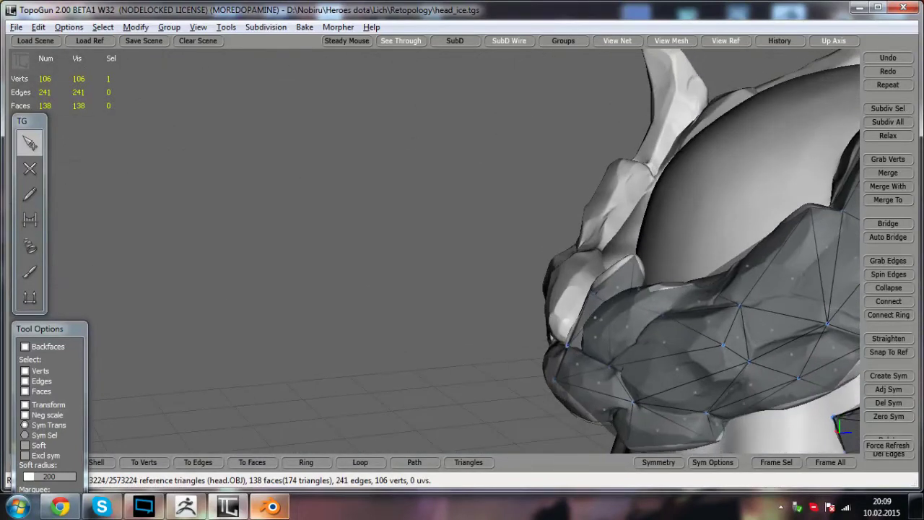
{"action": "middle_click_drag", "start_coordinate": [455, 199], "coordinate": [296, 133], "text": "alt"}
{"action": "left_click_drag", "start_coordinate": [433, 217], "coordinate": [307, 184], "text": "alt"}
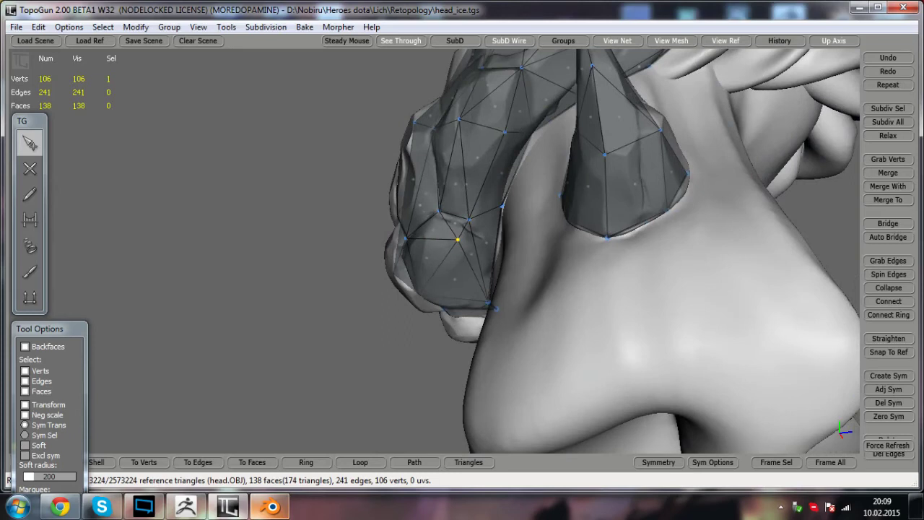
{"action": "right_click_drag", "start_coordinate": [462, 246], "coordinate": [404, 246], "text": "alt"}
{"action": "left_click_drag", "start_coordinate": [404, 246], "coordinate": [513, 271], "text": "alt"}
{"action": "middle_click_drag", "start_coordinate": [513, 271], "coordinate": [384, 315], "text": "alt"}
{"action": "left_click_drag", "start_coordinate": [384, 315], "coordinate": [263, 312], "text": "alt"}
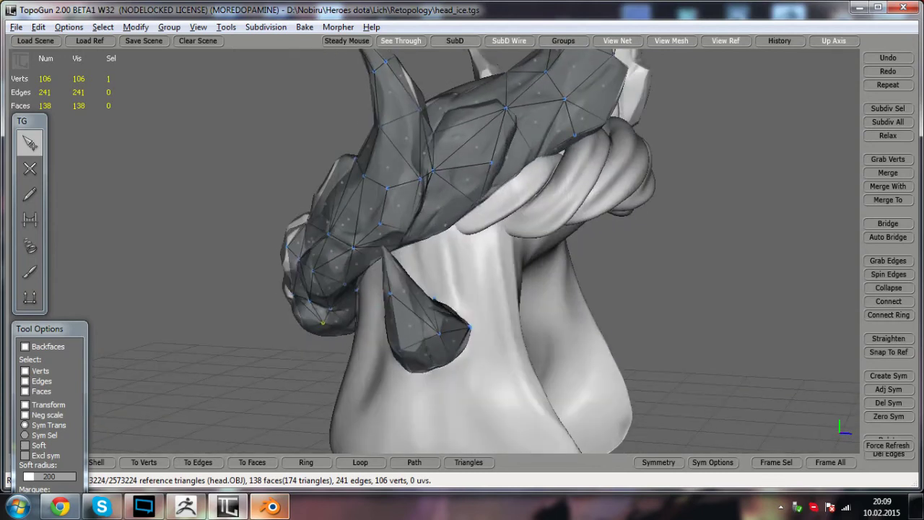
- Hide the net and toggle the reference head's visibility to compare it with the bare low-poly mesh
{"action": "left_click", "coordinate": [731, 42]}
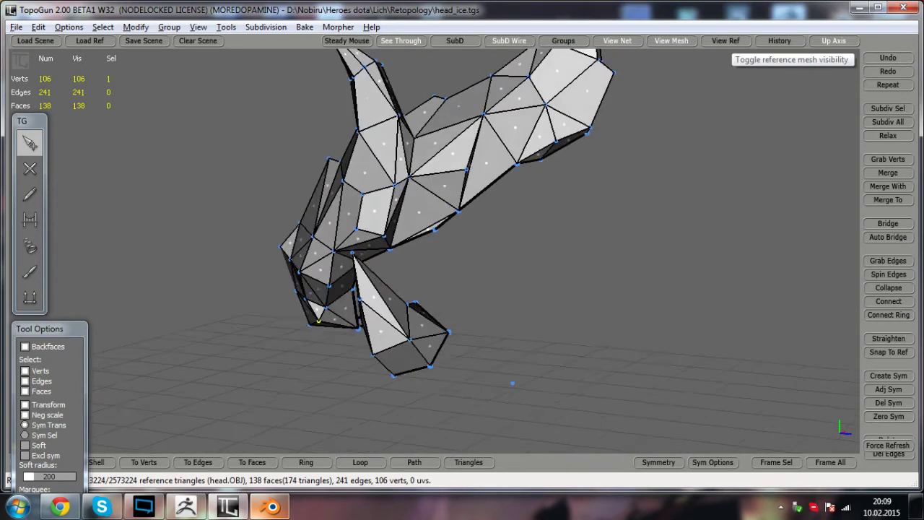
{"action": "left_click", "coordinate": [612, 41]}
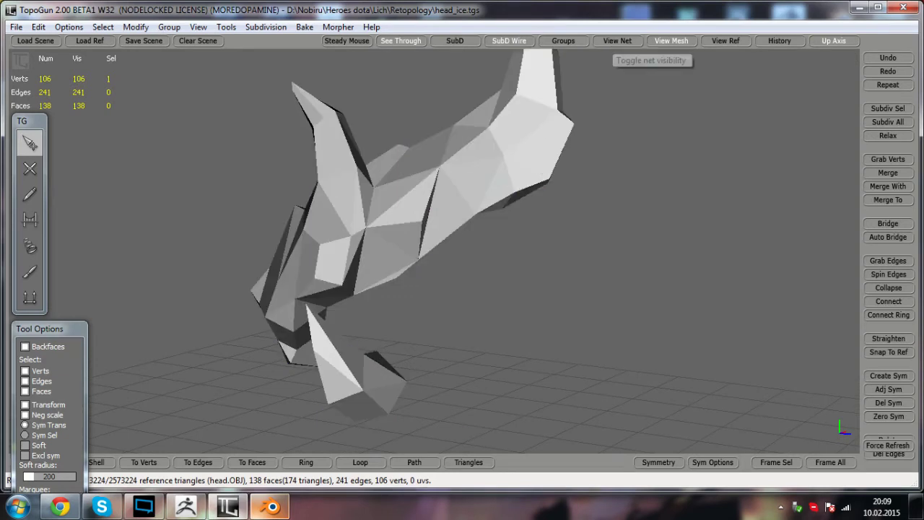
{"action": "left_click_drag", "start_coordinate": [433, 253], "coordinate": [582, 274], "text": "alt"}
{"action": "left_click", "coordinate": [719, 44]}
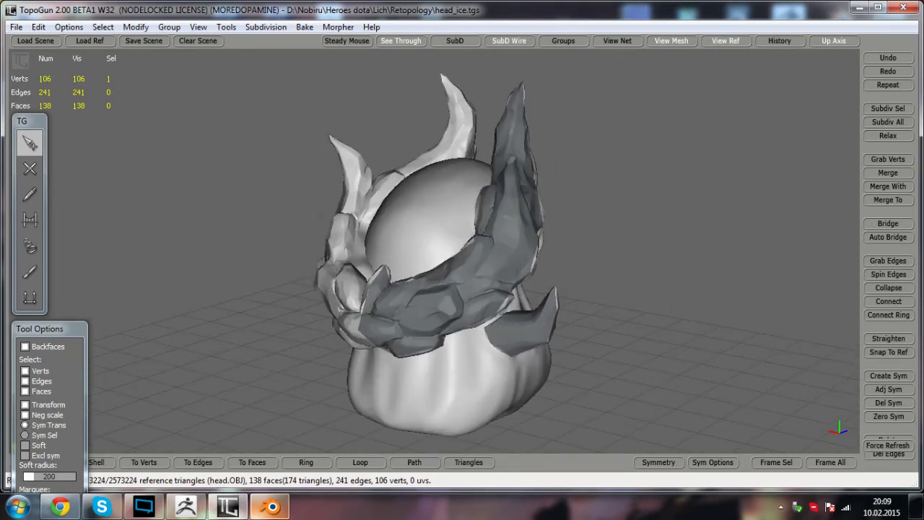
{"action": "left_click", "coordinate": [706, 40]}
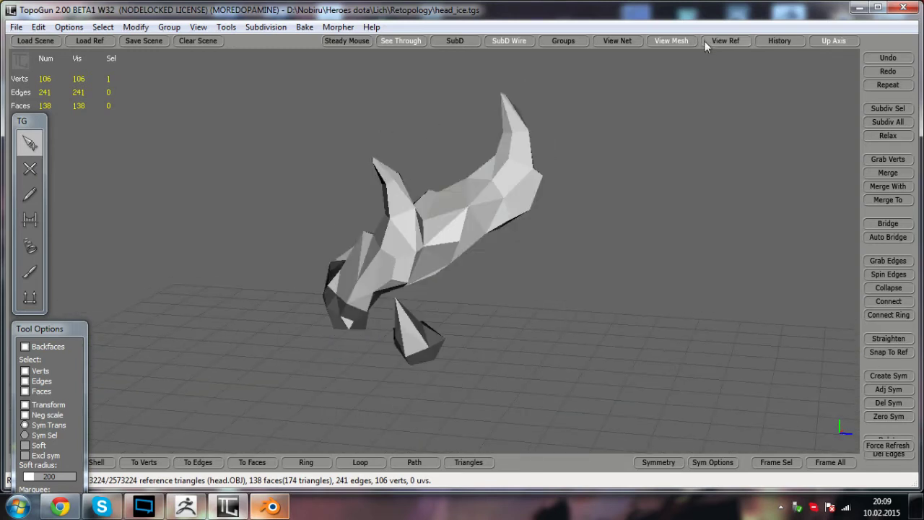
- Examine the bare ice crown mesh from the front and side, and restore the reference, net and mesh display
{"action": "left_click_drag", "start_coordinate": [433, 252], "coordinate": [624, 267], "text": "alt"}
{"action": "left_click_drag", "start_coordinate": [448, 267], "coordinate": [642, 234], "text": "alt"}
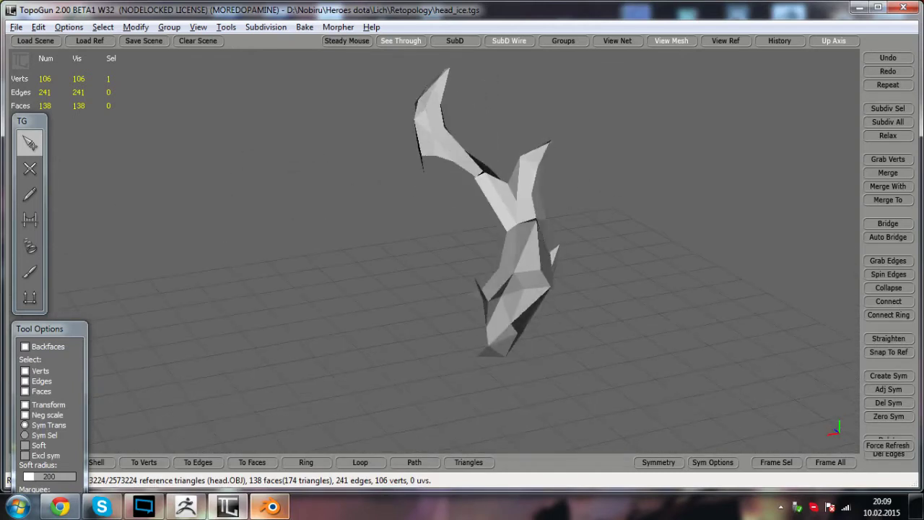
{"action": "left_click_drag", "start_coordinate": [549, 268], "coordinate": [448, 261], "text": "alt"}
{"action": "middle_click_drag", "start_coordinate": [448, 262], "coordinate": [439, 278], "text": "alt"}
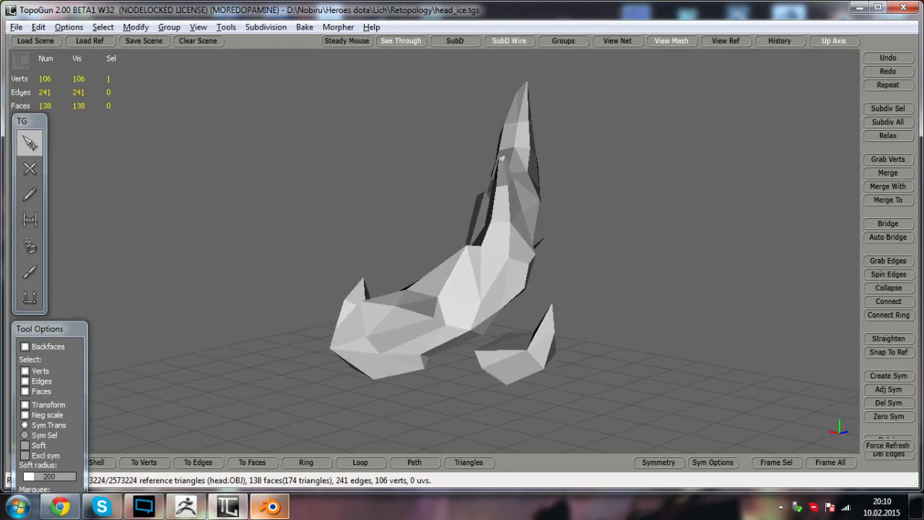
{"action": "left_click_drag", "start_coordinate": [439, 279], "coordinate": [522, 290], "text": "alt"}
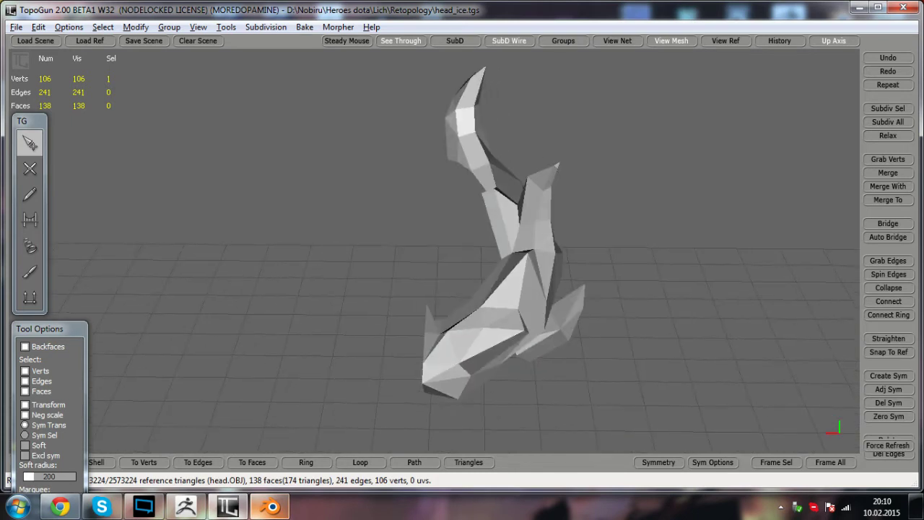
{"action": "left_click_drag", "start_coordinate": [447, 267], "coordinate": [567, 270], "text": "alt"}
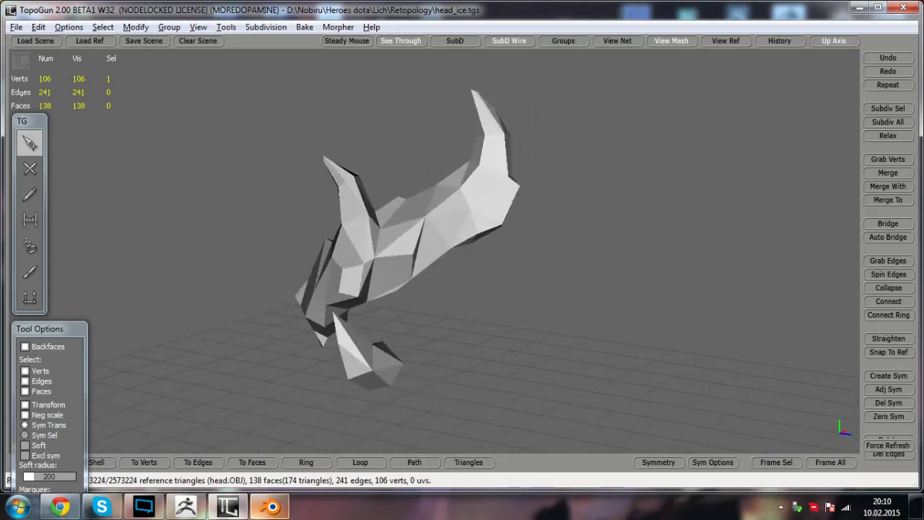
{"action": "left_click_drag", "start_coordinate": [433, 267], "coordinate": [530, 247], "text": "alt"}
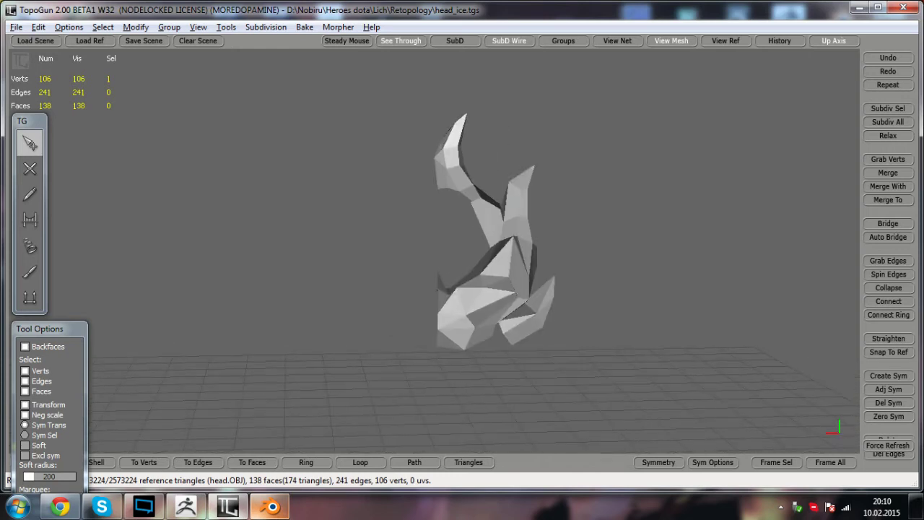
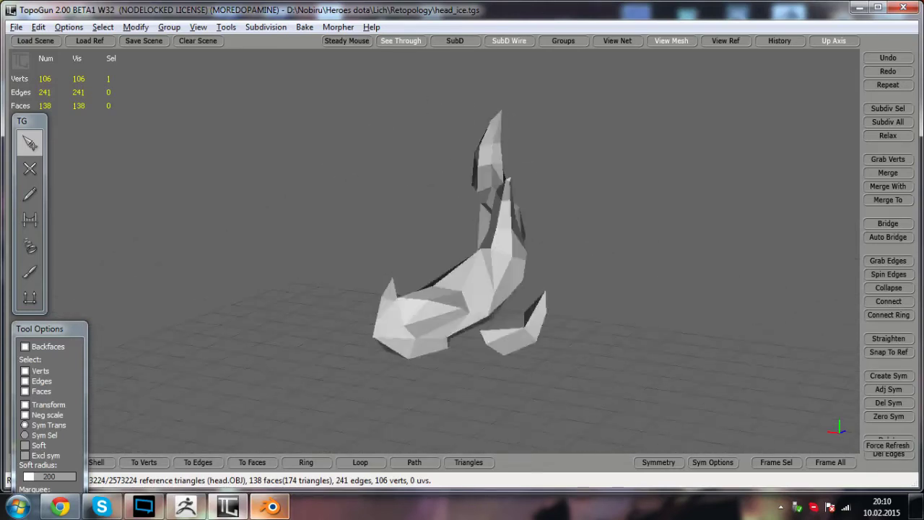
{"action": "left_click", "coordinate": [718, 41]}
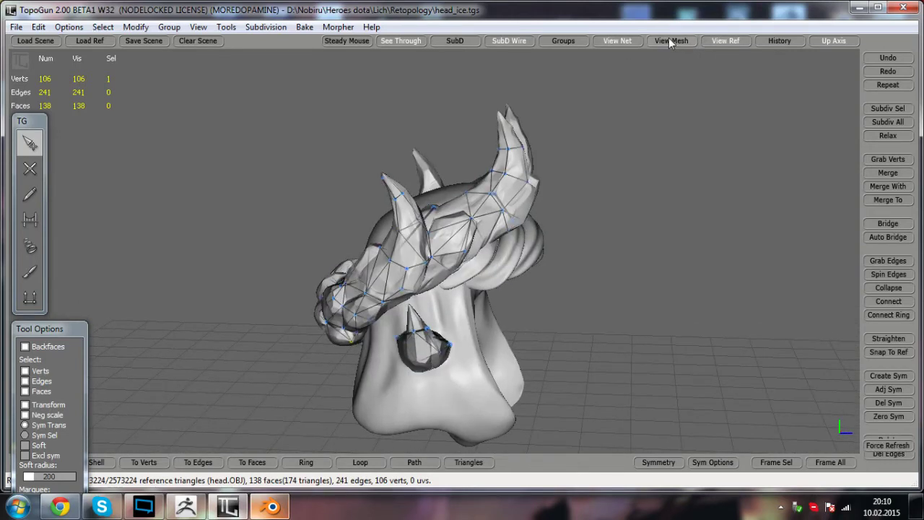
{"action": "left_click", "coordinate": [670, 41]}
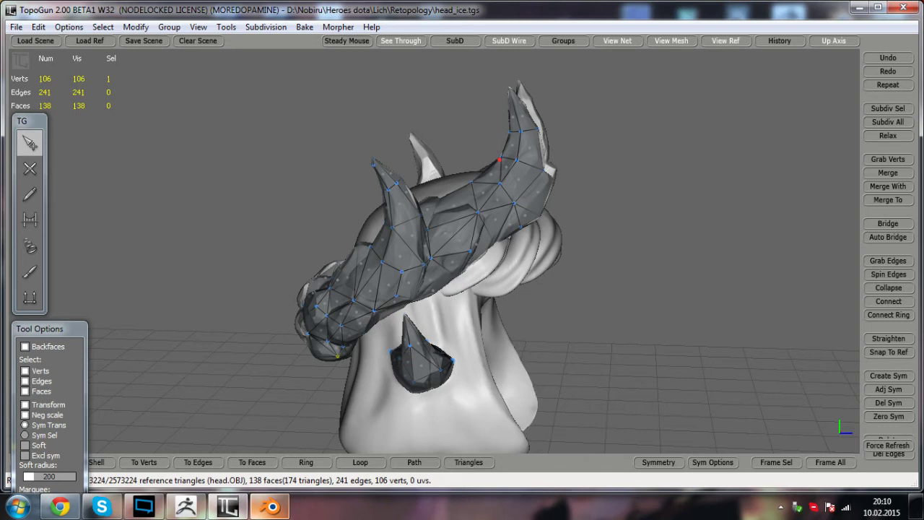
- Adjust a vertex on the back edge of the tall rear horn against the reference
{"action": "left_click_drag", "start_coordinate": [463, 267], "coordinate": [346, 242], "text": "alt"}
{"action": "scroll", "coordinate": [431, 251], "scroll_direction": "up", "scroll_amount": 3}
{"action": "middle_click_drag", "start_coordinate": [440, 252], "coordinate": [404, 280], "text": "alt"}
{"action": "left_click_drag", "start_coordinate": [405, 280], "coordinate": [260, 296], "text": "alt"}
{"action": "middle_click_drag", "start_coordinate": [426, 274], "coordinate": [509, 311], "text": "alt"}
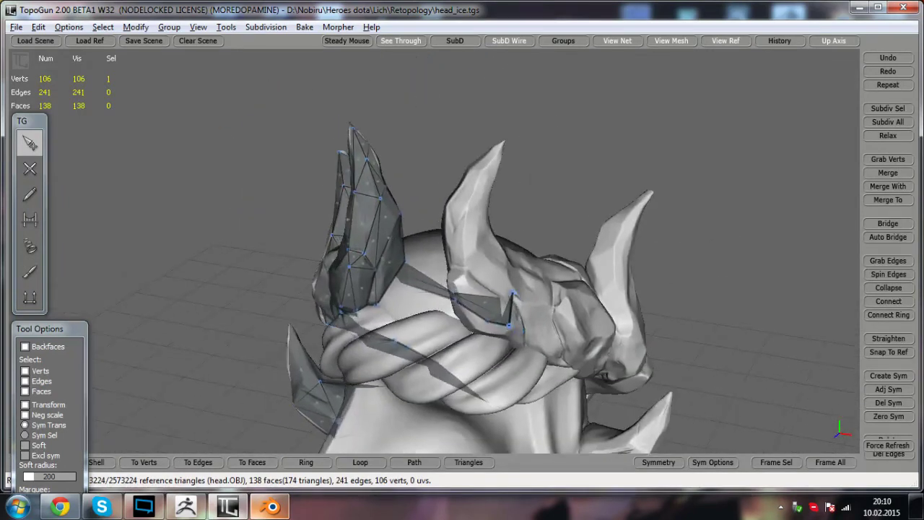
{"action": "scroll", "coordinate": [509, 310], "scroll_direction": "up", "scroll_amount": 3}
{"action": "left_click_drag", "start_coordinate": [509, 289], "coordinate": [516, 350], "text": "alt"}
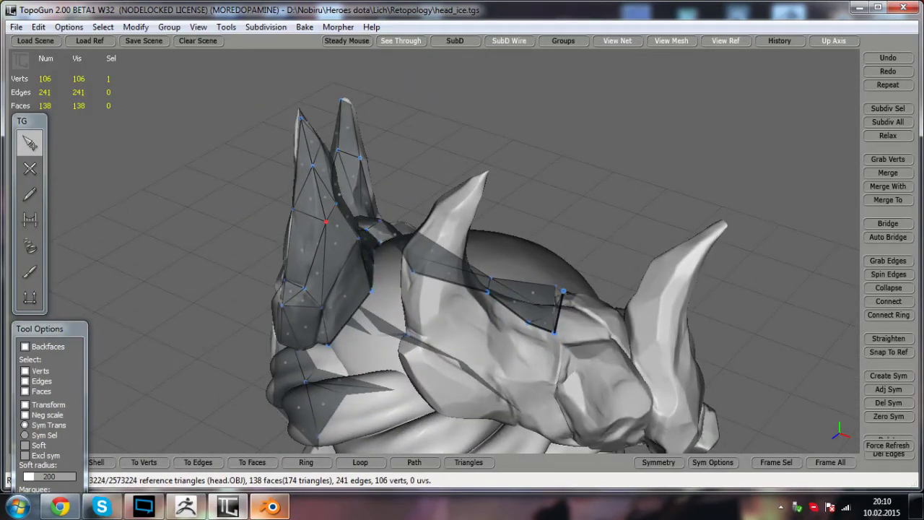
{"action": "scroll", "coordinate": [462, 267], "scroll_direction": "down", "scroll_amount": 2}
{"action": "left_click_drag", "start_coordinate": [505, 289], "coordinate": [314, 325], "text": "alt"}
{"action": "middle_click_drag", "start_coordinate": [462, 267], "coordinate": [448, 325], "text": "alt"}
{"action": "left_click_drag", "start_coordinate": [447, 325], "coordinate": [534, 274], "text": "alt"}
{"action": "scroll", "coordinate": [462, 267], "scroll_direction": "up", "scroll_amount": 2}
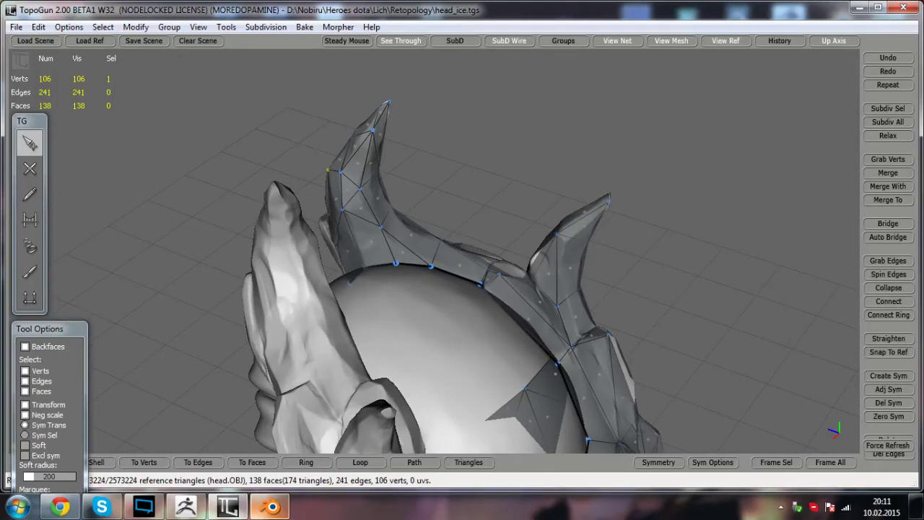
- Examine how the mesh follows the reference along the crown's inner rim and front plates
{"action": "scroll", "coordinate": [462, 267], "scroll_direction": "down", "scroll_amount": 2}
{"action": "mouse_move", "coordinate": [462, 289]}
{"action": "left_mouse_down", "text": "alt"}
{"action": "mouse_move", "coordinate": [484, 267]}
{"action": "mouse_move", "coordinate": [462, 283]}
{"action": "left_mouse_up", "text": "alt"}
{"action": "left_click_drag", "start_coordinate": [506, 303], "coordinate": [368, 274], "text": "alt"}
{"action": "middle_click_drag", "start_coordinate": [462, 304], "coordinate": [411, 231], "text": "alt"}
{"action": "left_click_drag", "start_coordinate": [441, 280], "coordinate": [376, 318], "text": "alt"}
{"action": "left_click_drag", "start_coordinate": [462, 274], "coordinate": [473, 325], "text": "alt"}
{"action": "middle_click_drag", "start_coordinate": [447, 318], "coordinate": [475, 225], "text": "alt"}
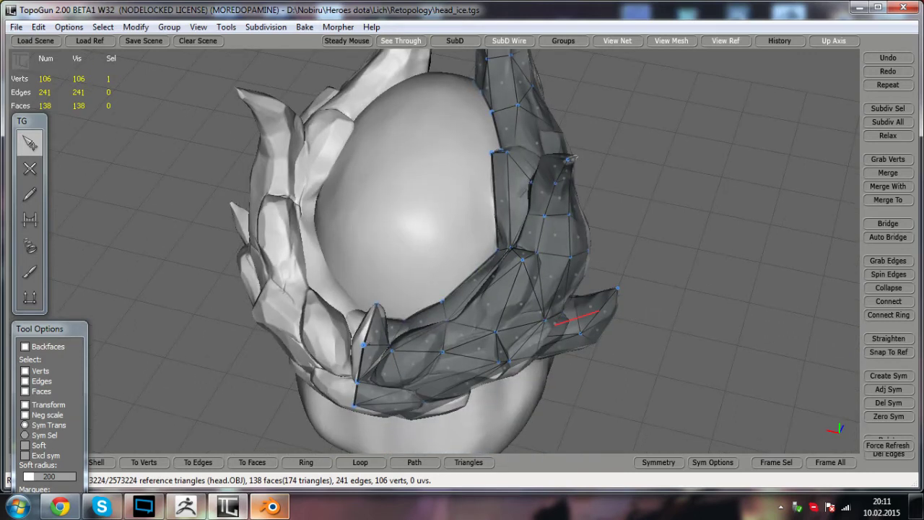
- Delete the faces and vertices of the small detached side spike below the ice crown
{"action": "left_click_drag", "start_coordinate": [545, 334], "coordinate": [361, 260], "text": "alt"}
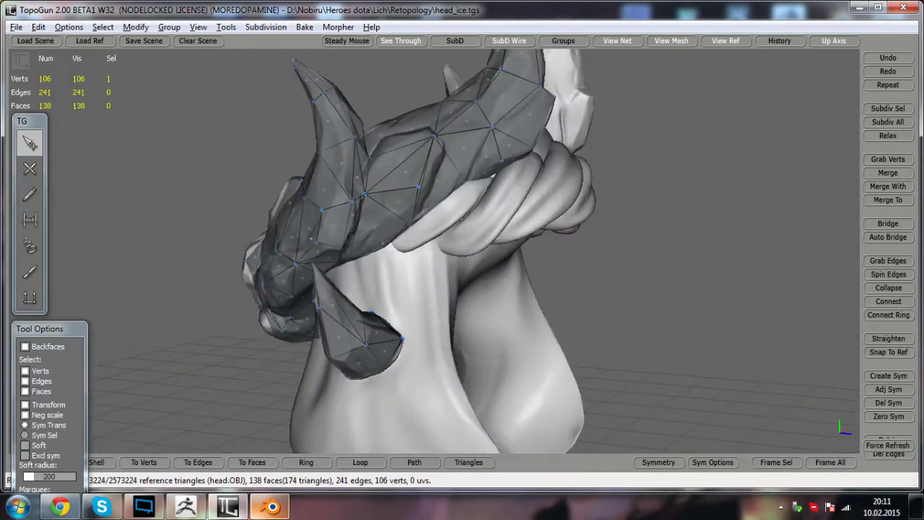
{"action": "middle_click_drag", "start_coordinate": [405, 289], "coordinate": [406, 253], "text": "alt"}
{"action": "left_click_drag", "start_coordinate": [404, 289], "coordinate": [466, 314], "text": "alt"}
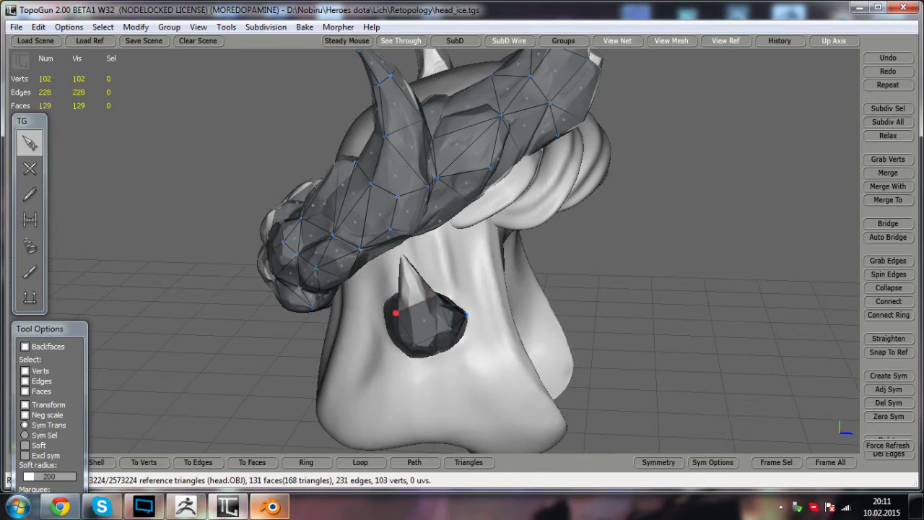
{"action": "key", "text": "Delete"}
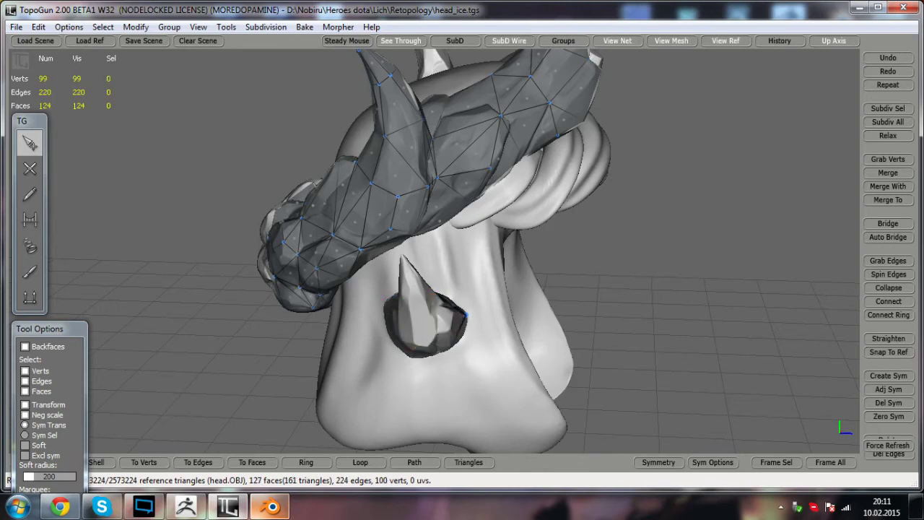
{"action": "left_click_drag", "start_coordinate": [434, 310], "coordinate": [336, 304], "text": "alt"}
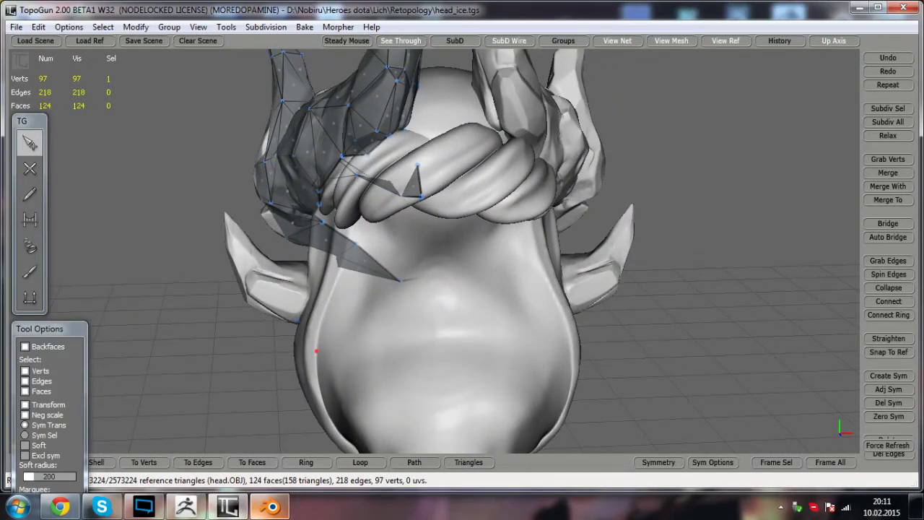
{"action": "left_click_drag", "start_coordinate": [245, 311], "coordinate": [332, 318], "text": "alt"}
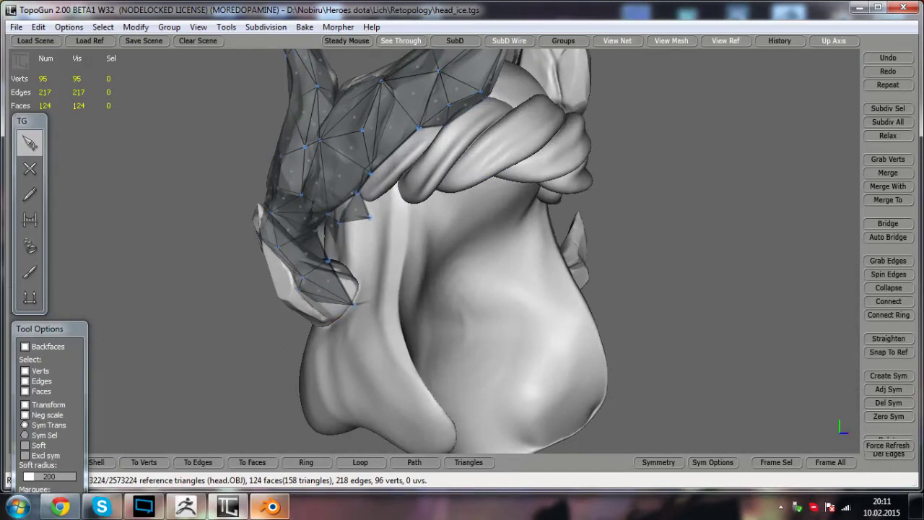
- Merge a redundant vertex at the crown's lower rear edge above the twisted fabric band
{"action": "left_click_drag", "start_coordinate": [320, 314], "coordinate": [253, 307], "text": "alt"}
{"action": "middle_click_drag", "start_coordinate": [252, 307], "coordinate": [257, 408], "text": "alt"}
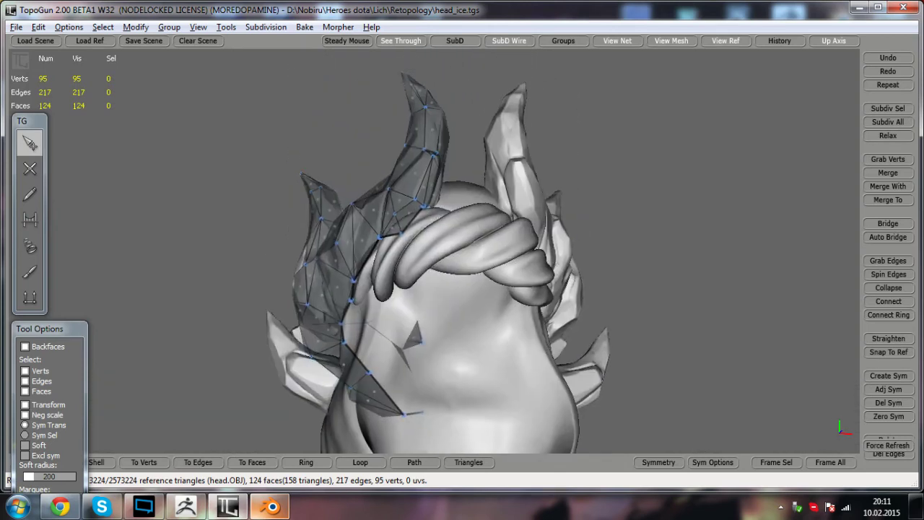
{"action": "left_click_drag", "start_coordinate": [404, 310], "coordinate": [368, 317], "text": "alt"}
{"action": "right_click_drag", "start_coordinate": [368, 317], "coordinate": [404, 317], "text": "alt"}
{"action": "left_click_drag", "start_coordinate": [404, 318], "coordinate": [318, 307], "text": "alt"}
{"action": "right_click_drag", "start_coordinate": [317, 307], "coordinate": [361, 307], "text": "alt"}
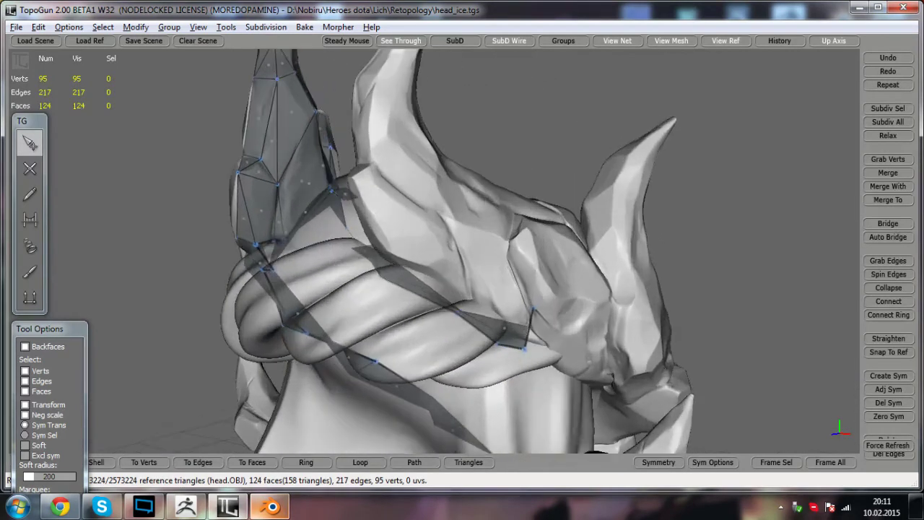
{"action": "left_click_drag", "start_coordinate": [361, 307], "coordinate": [372, 328], "text": "alt"}
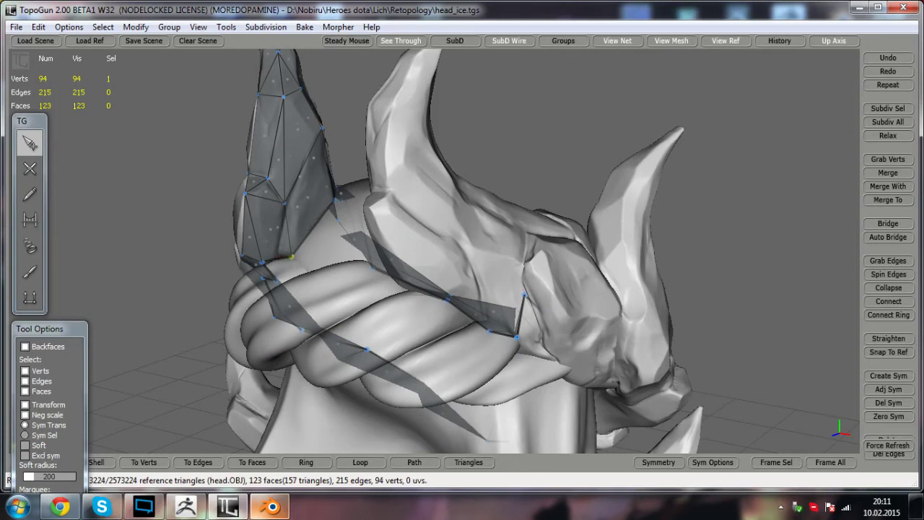
- Delete the leftover vertex and edge at the base of the removed side spike
{"action": "right_click_drag", "start_coordinate": [372, 329], "coordinate": [307, 328], "text": "alt"}
{"action": "left_click_drag", "start_coordinate": [307, 328], "coordinate": [390, 286], "text": "alt"}
{"action": "right_click_drag", "start_coordinate": [390, 285], "coordinate": [433, 285], "text": "alt"}
{"action": "left_click_drag", "start_coordinate": [433, 285], "coordinate": [588, 130], "text": "alt"}
{"action": "middle_click_drag", "start_coordinate": [589, 130], "coordinate": [679, 172], "text": "alt"}
{"action": "left_click_drag", "start_coordinate": [679, 171], "coordinate": [675, 151], "text": "alt"}
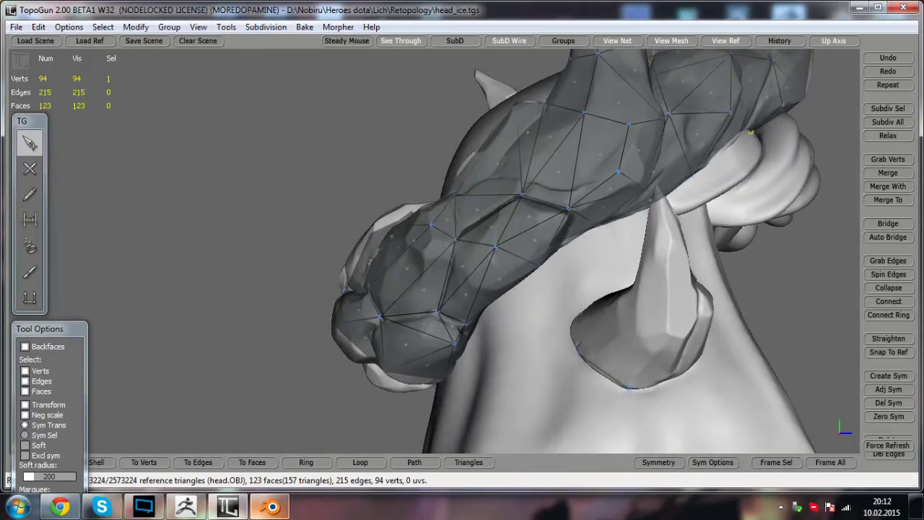
{"action": "left_click_drag", "start_coordinate": [444, 345], "coordinate": [556, 371], "text": "alt"}
{"action": "middle_click_drag", "start_coordinate": [556, 372], "coordinate": [332, 368], "text": "alt"}
{"action": "left_click_drag", "start_coordinate": [332, 368], "coordinate": [415, 374], "text": "alt"}
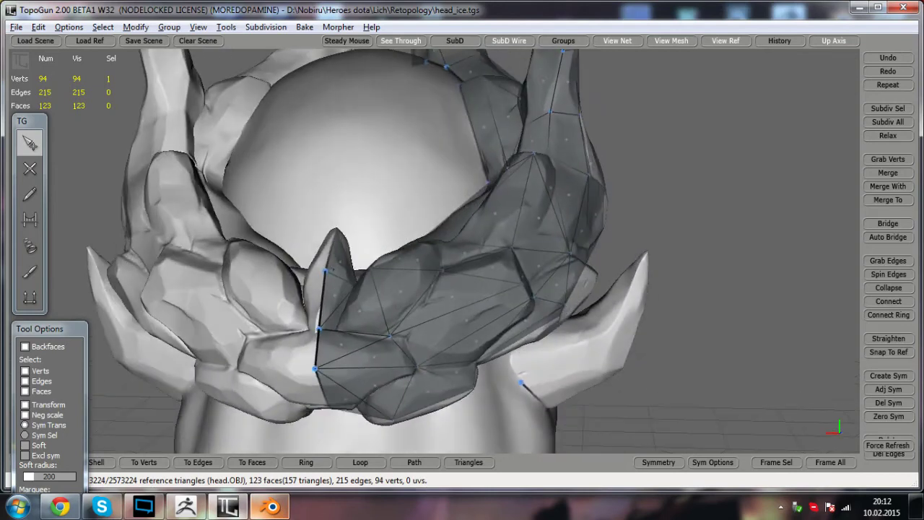
{"action": "middle_click_drag", "start_coordinate": [416, 374], "coordinate": [516, 343], "text": "alt"}
{"action": "left_click_drag", "start_coordinate": [516, 343], "coordinate": [441, 343], "text": "alt"}
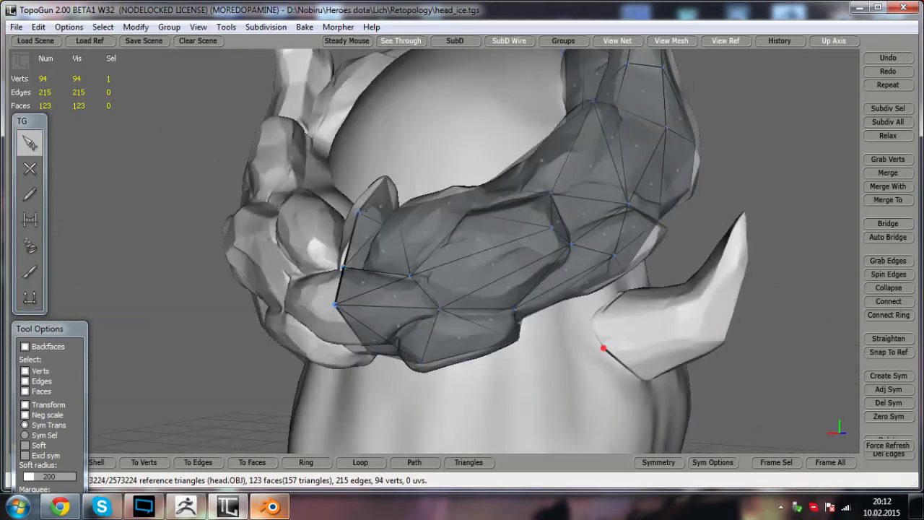
- Adjust the vertex on the side plate between the front and rear horns to fit the reference
{"action": "middle_click_drag", "start_coordinate": [433, 325], "coordinate": [254, 225], "text": "alt"}
{"action": "left_click_drag", "start_coordinate": [254, 225], "coordinate": [177, 231], "text": "alt"}
{"action": "middle_click_drag", "start_coordinate": [177, 231], "coordinate": [394, 329], "text": "alt"}
{"action": "left_click_drag", "start_coordinate": [394, 328], "coordinate": [426, 221], "text": "alt"}
{"action": "left_click_drag", "start_coordinate": [360, 249], "coordinate": [419, 451], "text": "alt"}
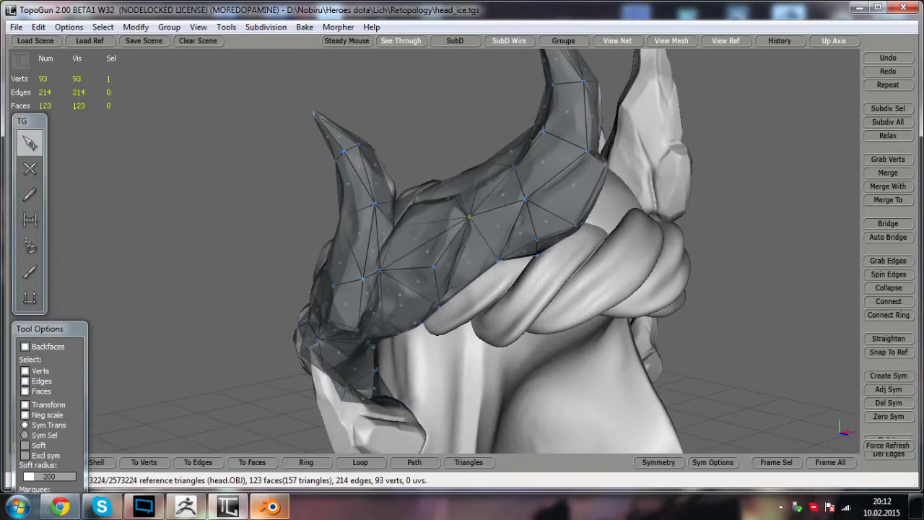
{"action": "left_click_drag", "start_coordinate": [482, 237], "coordinate": [563, 230], "text": "alt"}
{"action": "middle_click_drag", "start_coordinate": [563, 230], "coordinate": [477, 300], "text": "alt"}
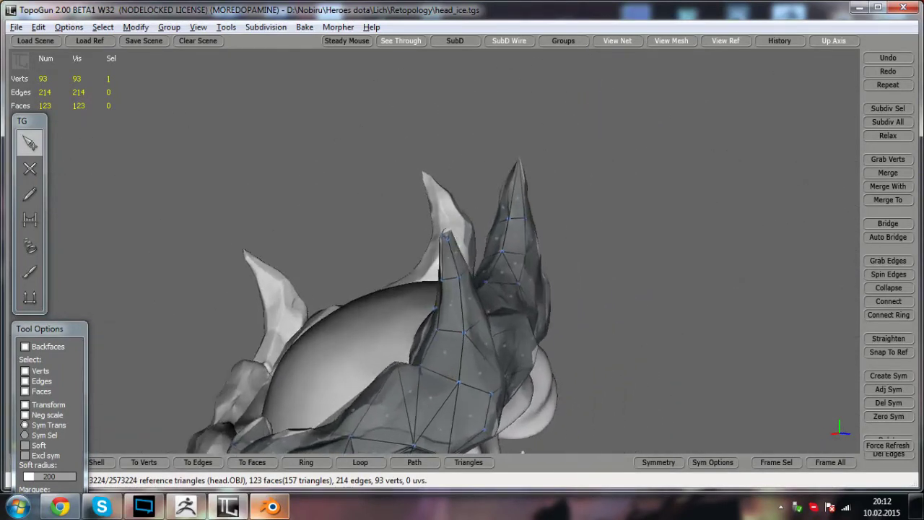
- Merge the redundant vertices at the tip of the shorter horn on the ice mesh
{"action": "right_click_drag", "start_coordinate": [477, 300], "coordinate": [548, 300], "text": "alt"}
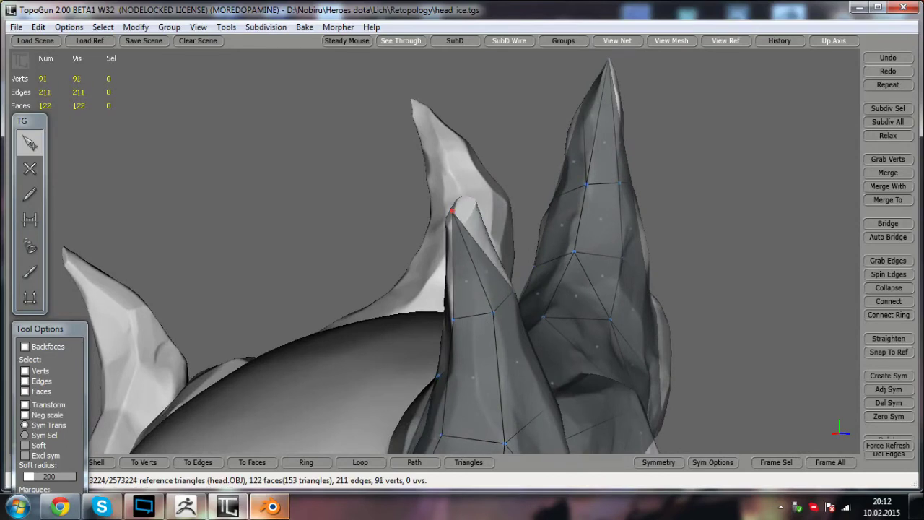
{"action": "scroll", "coordinate": [458, 242], "scroll_direction": "down", "scroll_amount": 3}
{"action": "left_click_drag", "start_coordinate": [458, 242], "coordinate": [329, 307], "text": "alt"}
{"action": "scroll", "coordinate": [506, 300], "scroll_direction": "down", "scroll_amount": 2}
{"action": "scroll", "coordinate": [307, 293], "scroll_direction": "up", "scroll_amount": 3}
- Hide the reference head and inspect the low-poly ice mesh with and without its net, restoring the reference at the end
{"action": "left_click", "coordinate": [737, 42]}
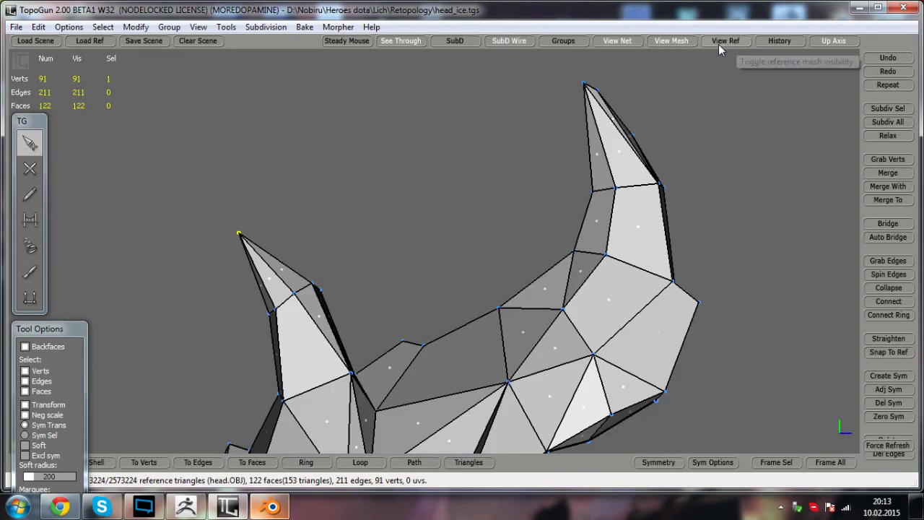
{"action": "left_click_drag", "start_coordinate": [433, 289], "coordinate": [375, 290], "text": "alt"}
{"action": "middle_click_drag", "start_coordinate": [376, 290], "coordinate": [415, 249], "text": "alt"}
{"action": "left_click_drag", "start_coordinate": [415, 249], "coordinate": [426, 228], "text": "alt"}
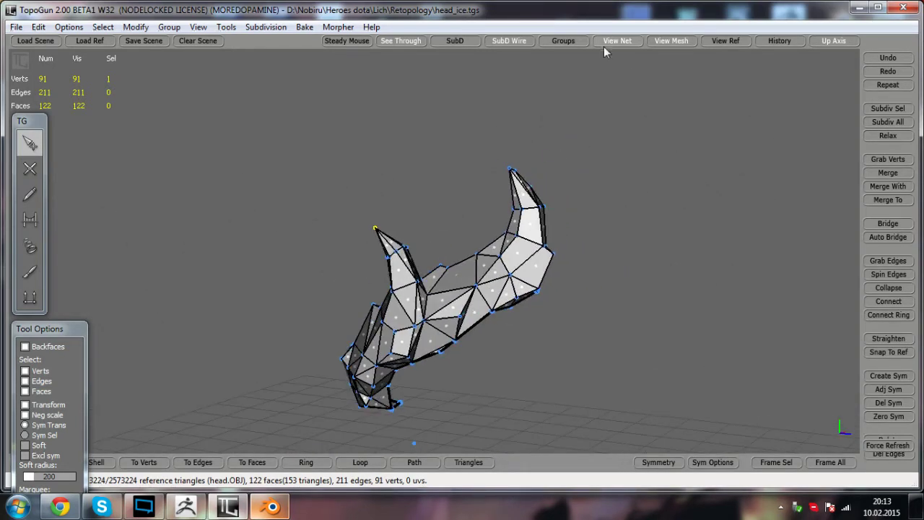
{"action": "left_click_drag", "start_coordinate": [426, 238], "coordinate": [397, 261], "text": "alt"}
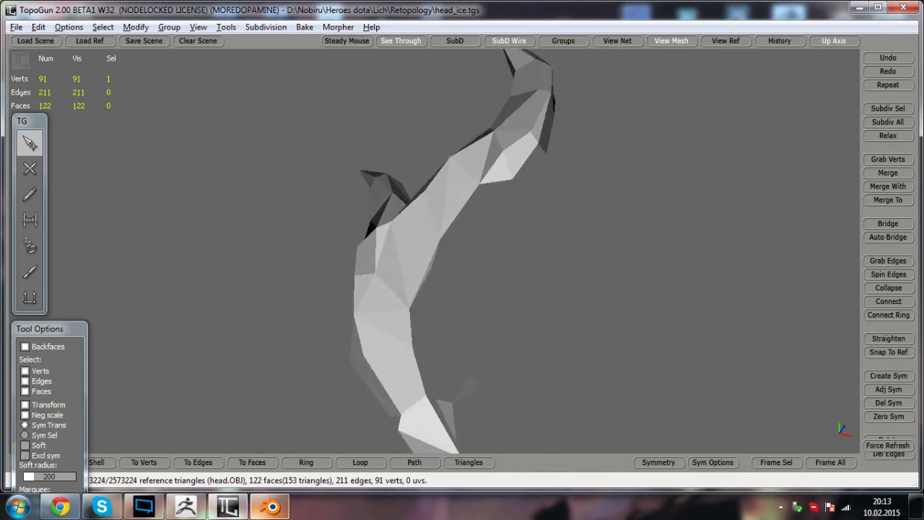
{"action": "left_click", "coordinate": [617, 46]}
{"action": "left_click_drag", "start_coordinate": [549, 188], "coordinate": [678, 213], "text": "alt"}
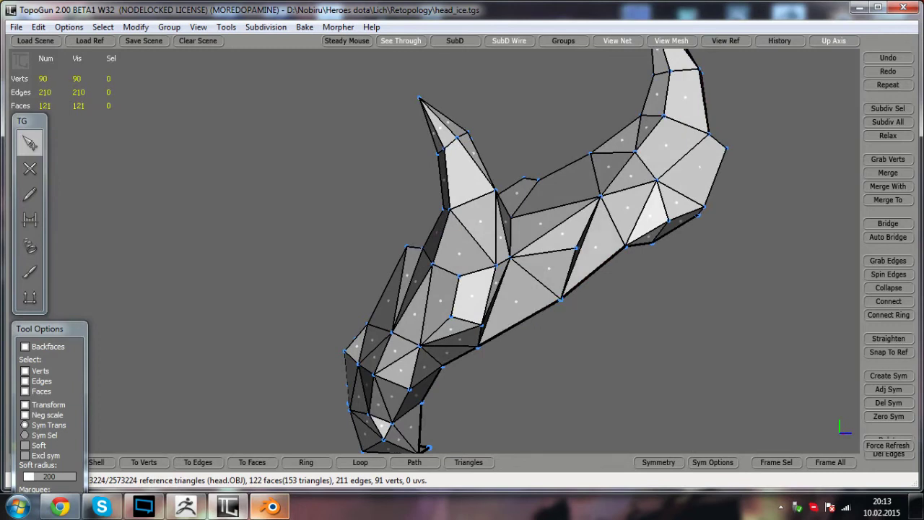
{"action": "left_click", "coordinate": [725, 46]}
- Adjust the vertices along the side plate's lower edge between the two horns to follow the reference
{"action": "scroll", "coordinate": [679, 152], "scroll_direction": "down", "scroll_amount": 2}
{"action": "mouse_move", "coordinate": [679, 151]}
{"action": "left_mouse_down", "text": "alt"}
{"action": "mouse_move", "coordinate": [646, 144]}
{"action": "mouse_move", "coordinate": [680, 163]}
{"action": "left_mouse_up", "text": "alt"}
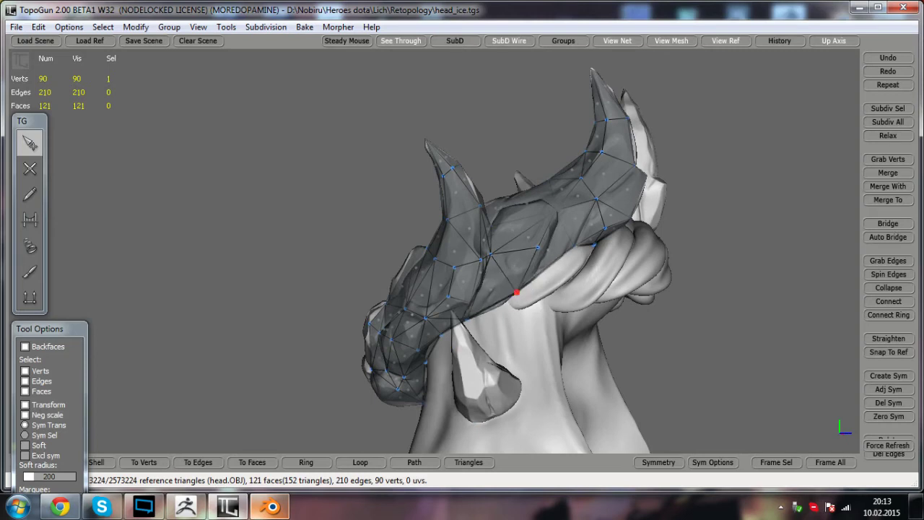
{"action": "left_click_drag", "start_coordinate": [516, 292], "coordinate": [413, 304], "text": "alt"}
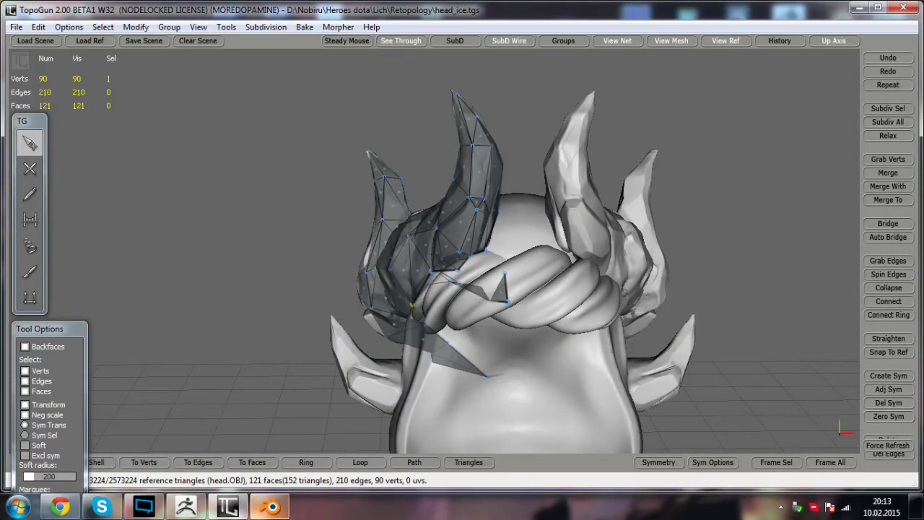
{"action": "left_click_drag", "start_coordinate": [412, 305], "coordinate": [455, 355], "text": "alt"}
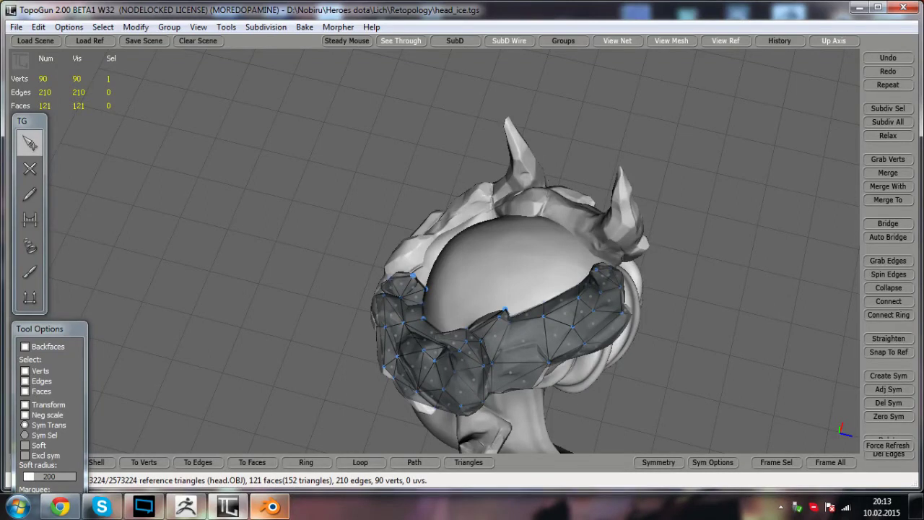
{"action": "left_click_drag", "start_coordinate": [455, 355], "coordinate": [440, 283], "text": "alt"}
{"action": "scroll", "coordinate": [426, 296], "scroll_direction": "up", "scroll_amount": 2}
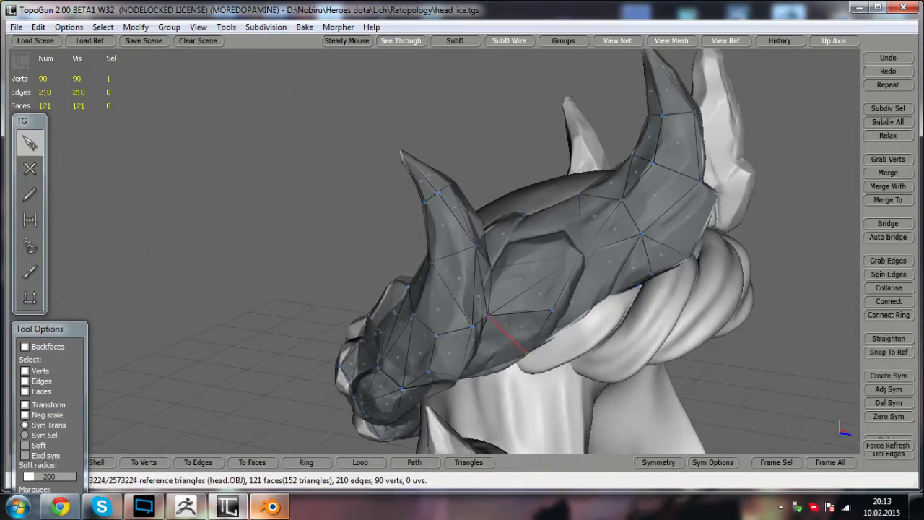
{"action": "scroll", "coordinate": [435, 253], "scroll_direction": "up", "scroll_amount": 2}
{"action": "left_click_drag", "start_coordinate": [478, 354], "coordinate": [446, 309], "text": "alt"}
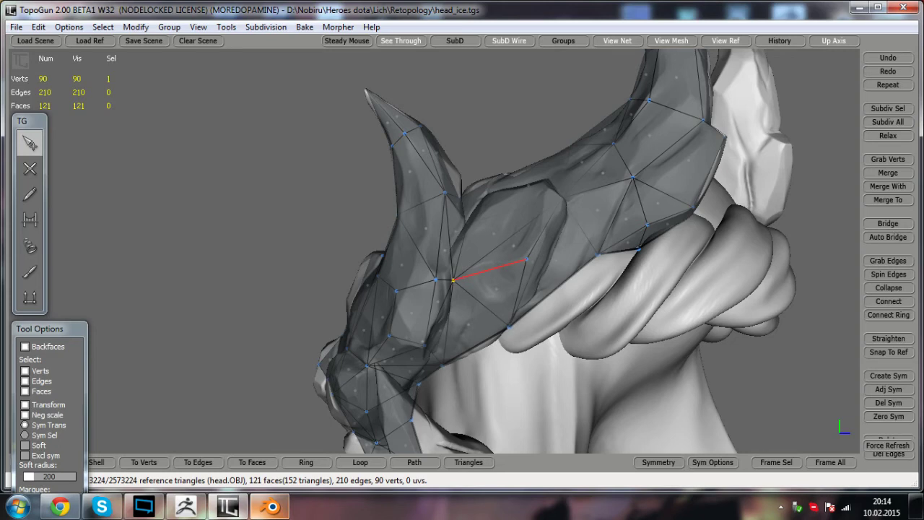
- Close the gap at the base of the tall horn above the twisted fabric band with two new faces
{"action": "left_click_drag", "start_coordinate": [476, 273], "coordinate": [345, 237], "text": "alt"}
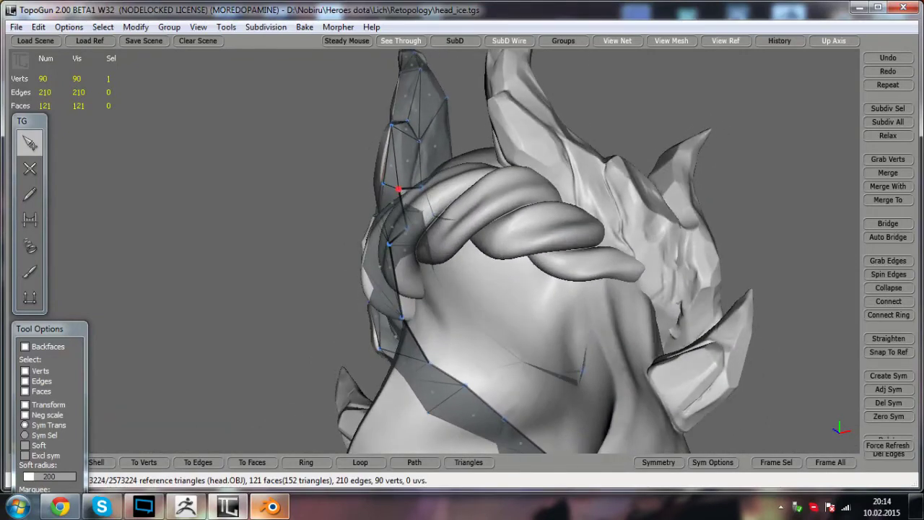
{"action": "left_click_drag", "start_coordinate": [407, 193], "coordinate": [466, 194], "text": "alt"}
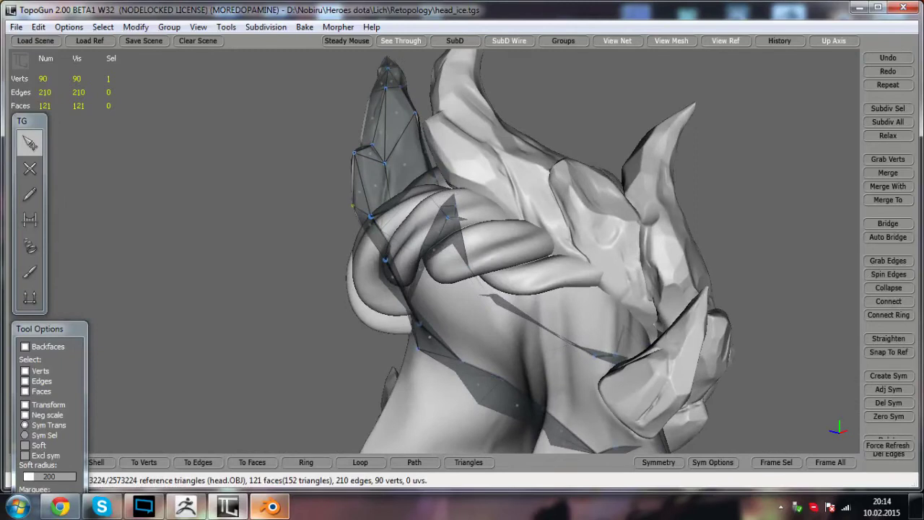
{"action": "key", "text": "w"}
{"action": "left_click_drag", "start_coordinate": [371, 215], "coordinate": [385, 228], "text": "alt"}
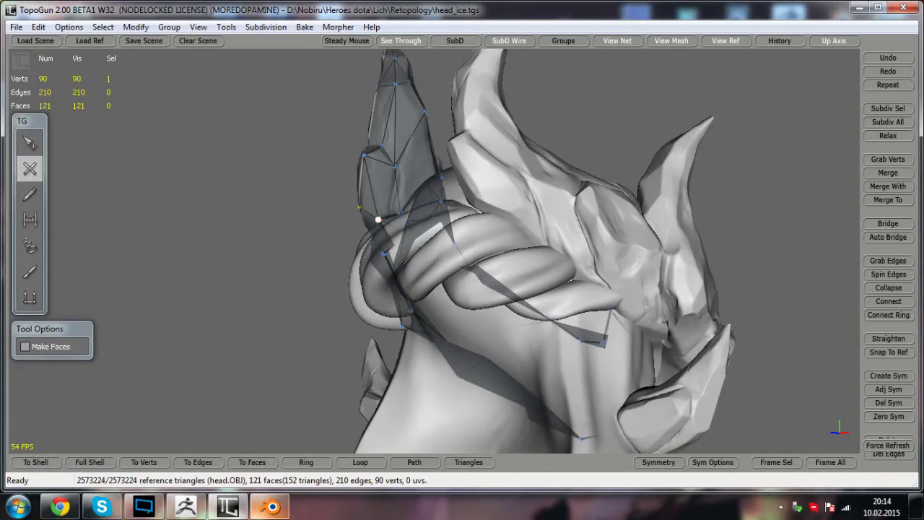
{"action": "left_click_drag", "start_coordinate": [361, 208], "coordinate": [375, 280], "text": "alt"}
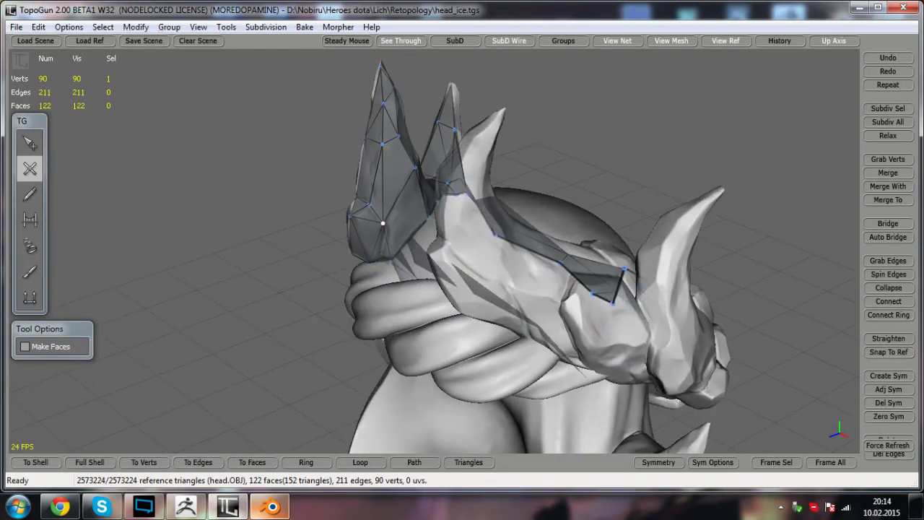
{"action": "left_click", "coordinate": [30, 143]}
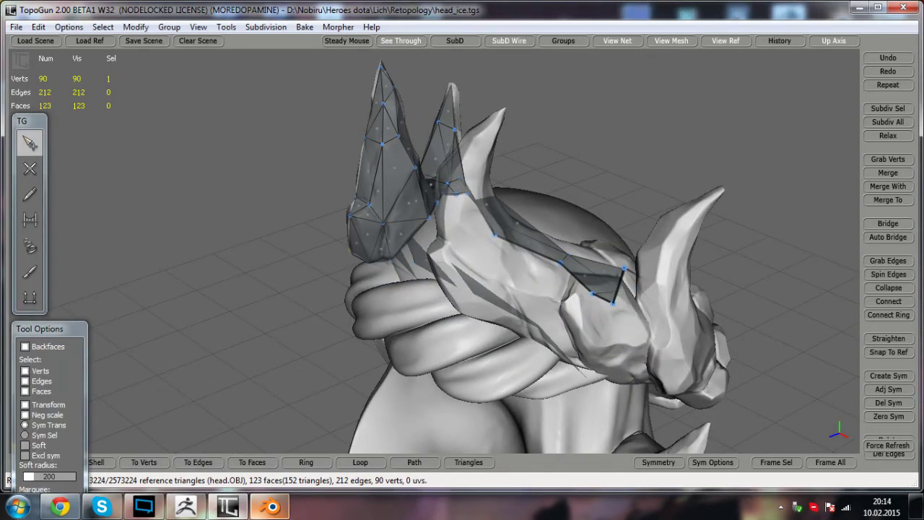
- Adjust the vertex in the middle of the tall horn's base to fit the reference surface
{"action": "left_click_drag", "start_coordinate": [412, 275], "coordinate": [606, 228], "text": "alt"}
{"action": "middle_click_drag", "start_coordinate": [606, 228], "coordinate": [590, 119], "text": "alt"}
{"action": "left_click_drag", "start_coordinate": [590, 119], "coordinate": [386, 136], "text": "alt"}
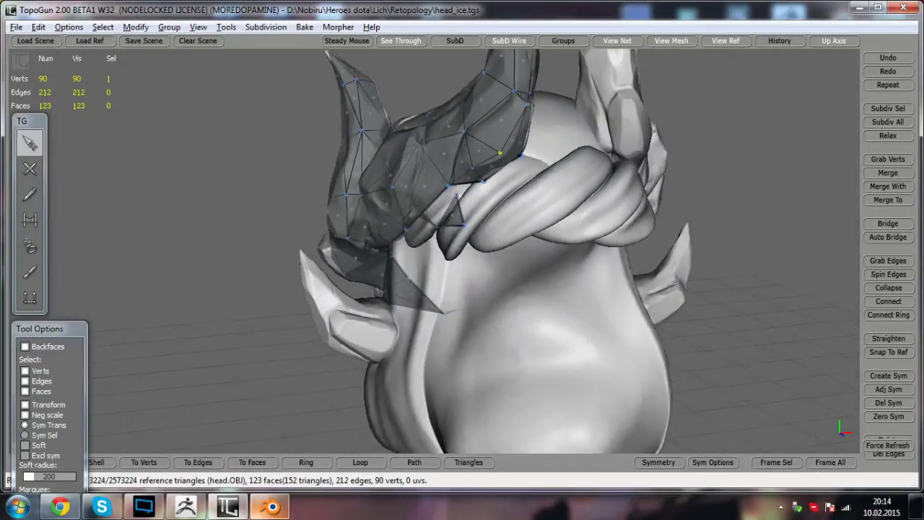
{"action": "middle_click_drag", "start_coordinate": [386, 136], "coordinate": [304, 216], "text": "alt"}
{"action": "left_click_drag", "start_coordinate": [303, 217], "coordinate": [332, 215], "text": "alt"}
{"action": "middle_click_drag", "start_coordinate": [332, 214], "coordinate": [388, 229], "text": "alt"}
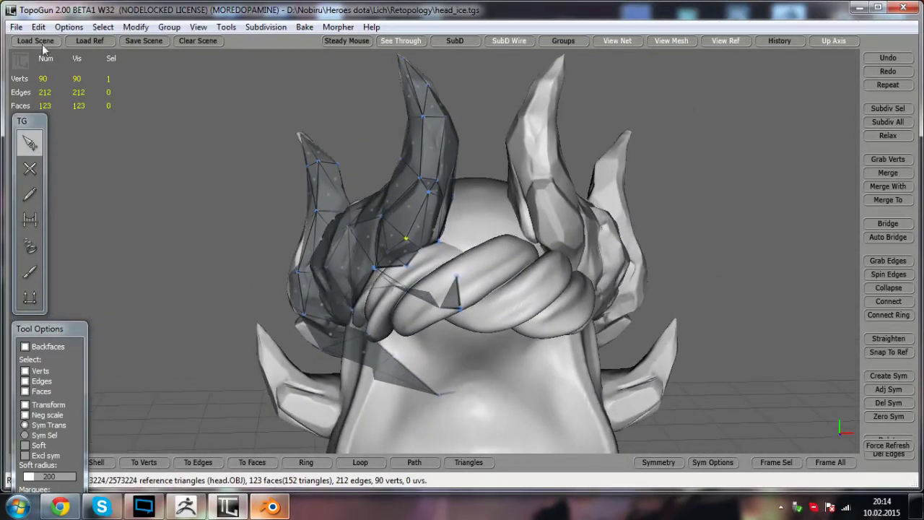
- Save the mesh as head_ice in Alias OBJ format in the Lich project's Retopology folder
{"action": "left_click", "coordinate": [16, 28]}
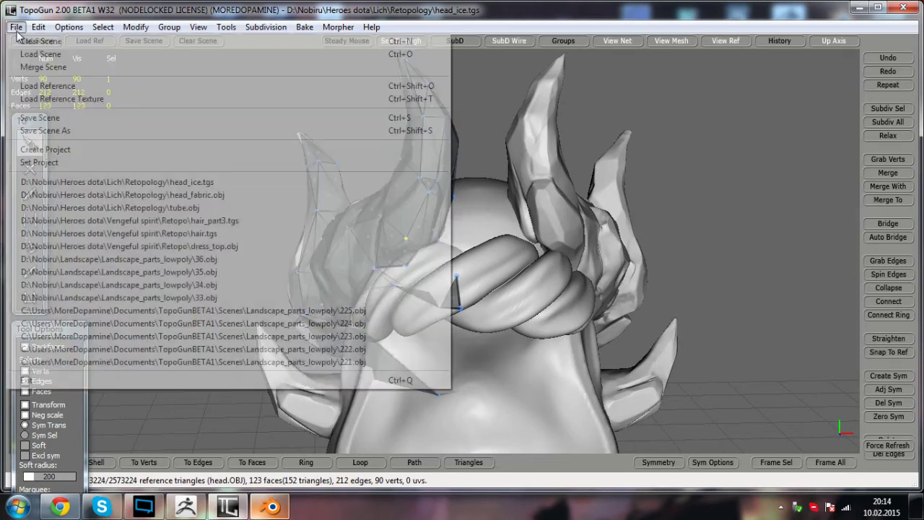
{"action": "left_click", "coordinate": [63, 131]}
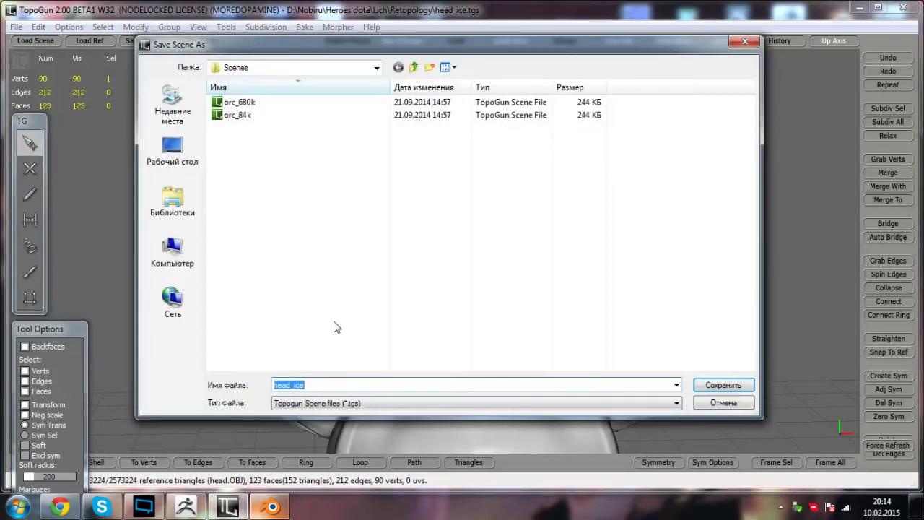
{"action": "left_click", "coordinate": [344, 407]}
{"action": "left_click", "coordinate": [341, 424]}
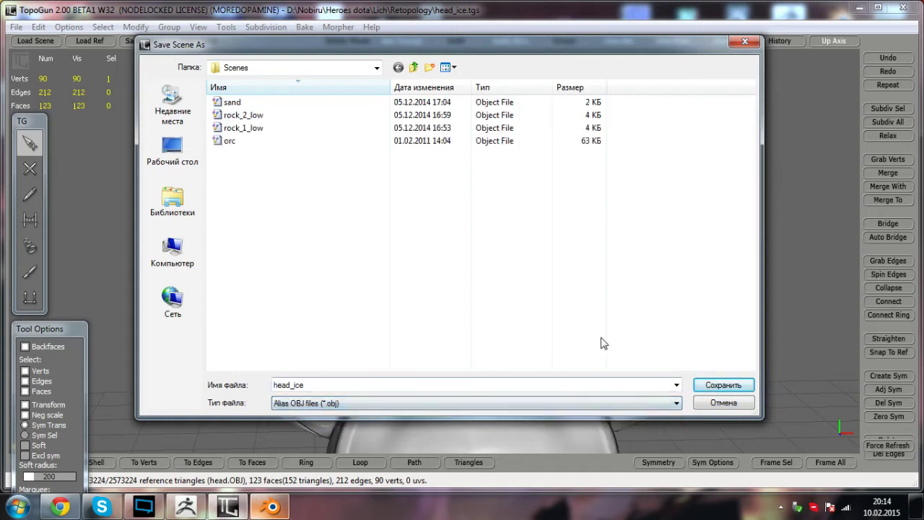
{"action": "left_click", "coordinate": [172, 162]}
{"action": "double_click", "coordinate": [523, 137]}
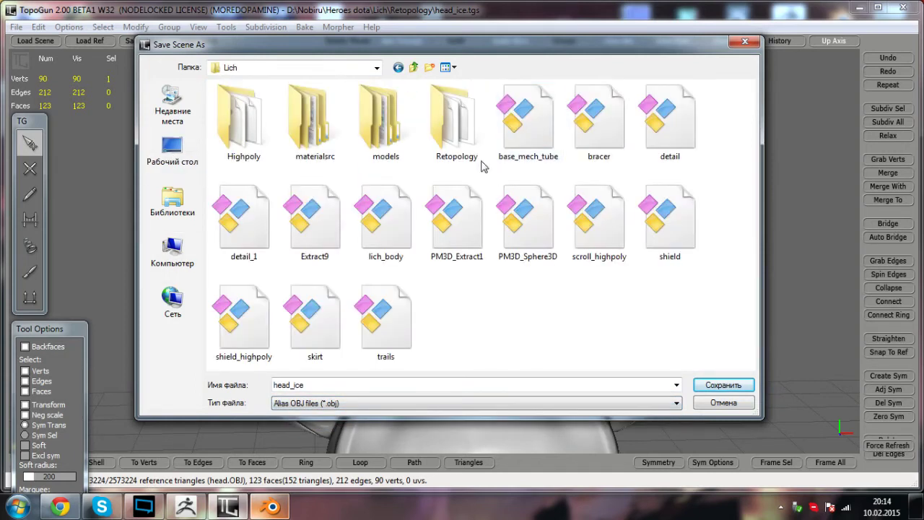
{"action": "double_click", "coordinate": [456, 119]}
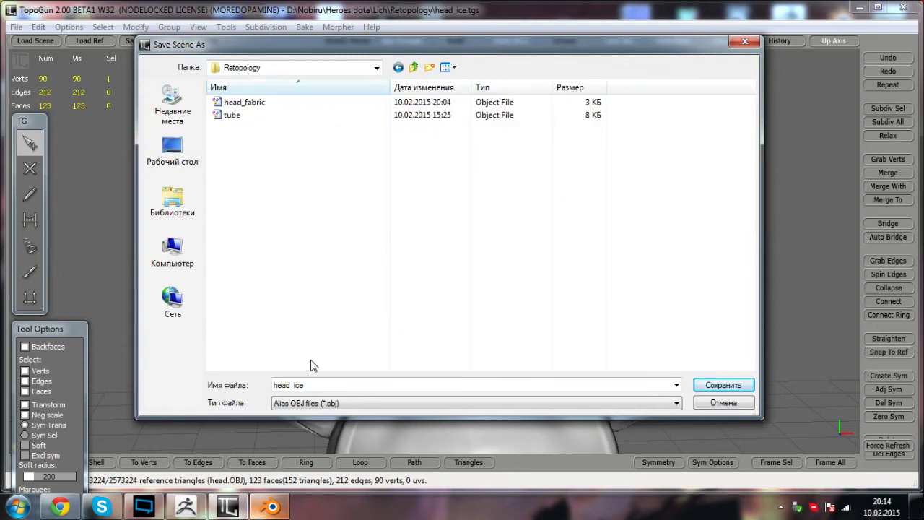
{"action": "left_click", "coordinate": [713, 386]}
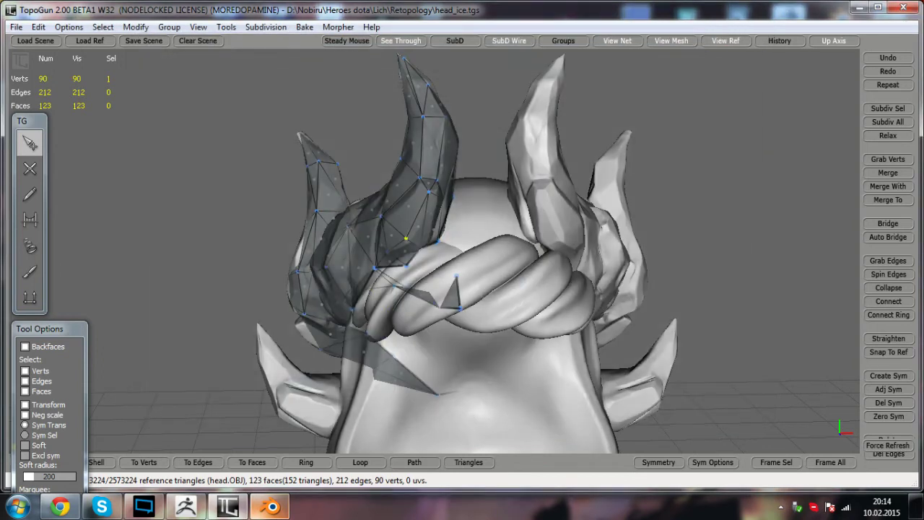
- Switch to Blender and import the head_ice Wavefront OBJ alongside the head_fabric hood
{"action": "left_click", "coordinate": [270, 504]}
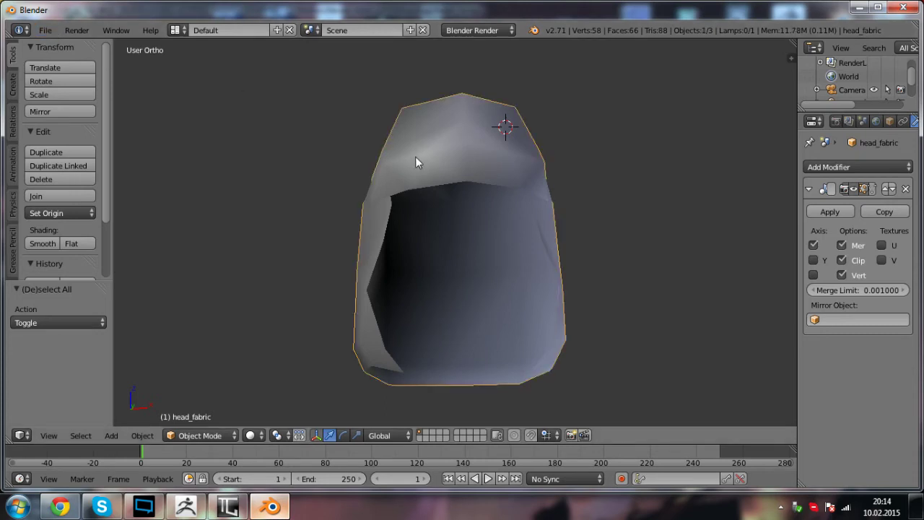
{"action": "key", "text": "Tab"}
{"action": "middle_click_drag", "start_coordinate": [370, 242], "coordinate": [314, 266]}
{"action": "key", "text": "Tab"}
{"action": "middle_click_drag", "start_coordinate": [409, 250], "coordinate": [456, 247]}
{"action": "left_click", "coordinate": [47, 32]}
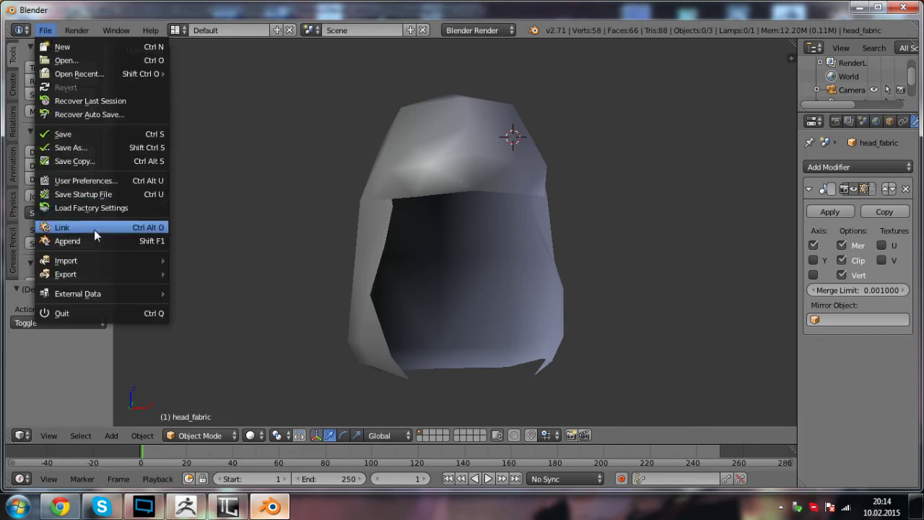
{"action": "mouse_move", "coordinate": [101, 259]}
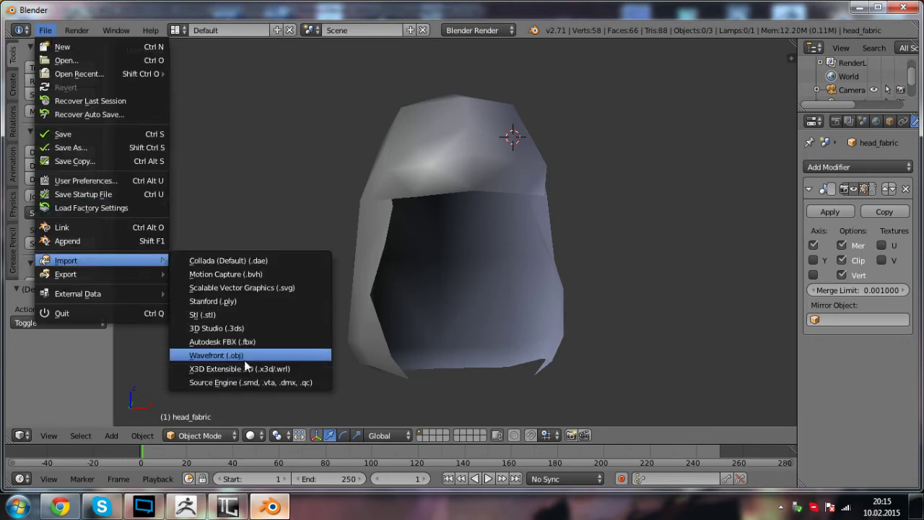
{"action": "left_click", "coordinate": [249, 355]}
{"action": "double_click", "coordinate": [223, 138]}
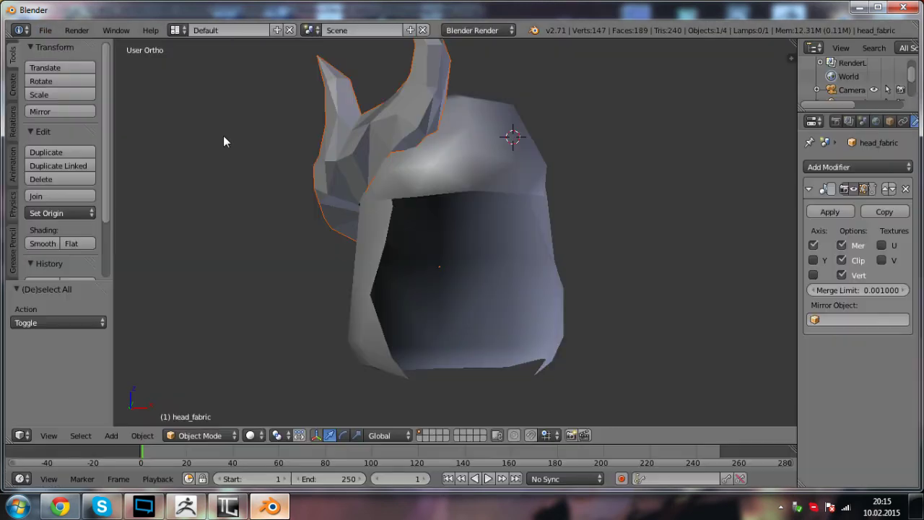
- Edit the head_ice mesh and shift a lower-edge vertex beside the hood along X
{"action": "middle_click_drag", "start_coordinate": [361, 202], "coordinate": [404, 217]}
{"action": "right_click", "coordinate": [402, 213]}
{"action": "key", "text": "Tab"}
{"action": "scroll", "coordinate": [387, 250], "scroll_direction": "up", "scroll_amount": 1}
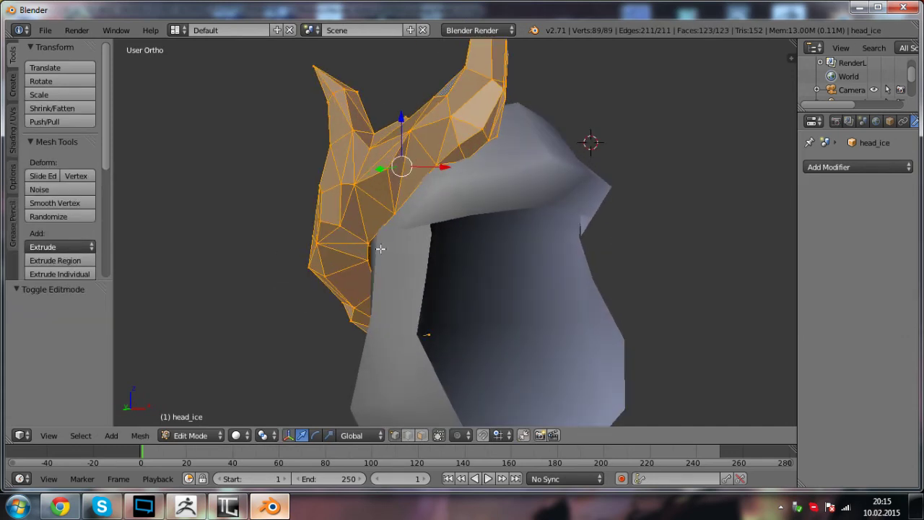
{"action": "right_click", "coordinate": [382, 249]}
{"action": "mouse_move", "coordinate": [397, 246]}
{"action": "left_mouse_down"}
{"action": "mouse_move", "coordinate": [395, 258]}
{"action": "mouse_move", "coordinate": [406, 246]}
{"action": "left_mouse_up"}
{"action": "left_click", "coordinate": [400, 247]}
{"action": "right_click", "coordinate": [367, 244]}
- Reposition further vertices along the ice crown's lower side edge so they fit closely against the hood
{"action": "key", "text": "Tab"}
{"action": "key", "text": "a"}
{"action": "middle_click_drag", "start_coordinate": [359, 297], "coordinate": [413, 224]}
{"action": "right_click", "coordinate": [324, 240]}
{"action": "key", "text": "Tab"}
{"action": "middle_click_drag", "start_coordinate": [323, 239], "coordinate": [299, 267]}
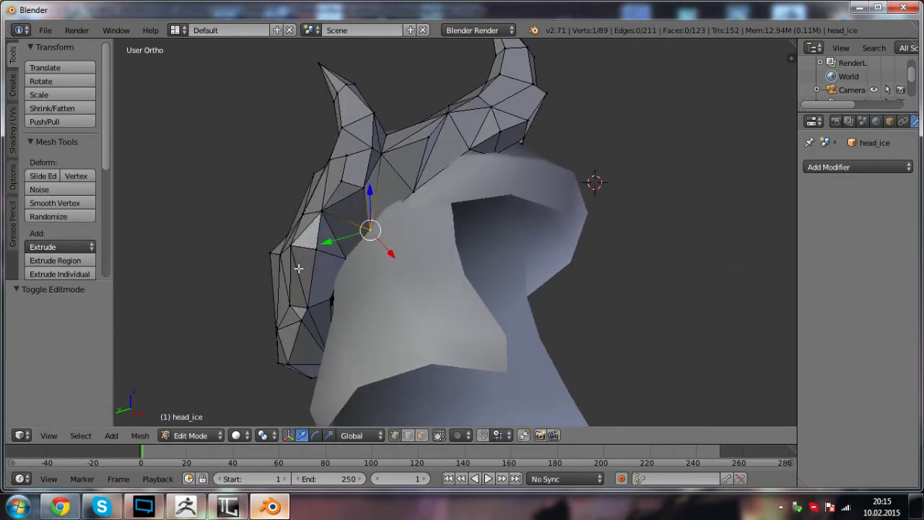
{"action": "middle_click_drag", "start_coordinate": [331, 300], "coordinate": [348, 340]}
{"action": "left_click_drag", "start_coordinate": [361, 295], "coordinate": [363, 289]}
{"action": "middle_click_drag", "start_coordinate": [363, 289], "coordinate": [409, 246]}
{"action": "key", "text": "a"}
{"action": "middle_click_drag", "start_coordinate": [318, 299], "coordinate": [302, 263]}
{"action": "right_click", "coordinate": [302, 264]}
{"action": "left_click_drag", "start_coordinate": [278, 254], "coordinate": [288, 253]}
{"action": "key", "text": "Tab"}
- Add a Mirror modifier to the head_ice object
{"action": "key", "text": "a"}
{"action": "middle_click_drag", "start_coordinate": [401, 216], "coordinate": [374, 210]}
{"action": "right_click", "coordinate": [390, 219]}
{"action": "scroll", "coordinate": [390, 219], "scroll_direction": "down", "scroll_amount": 4}
{"action": "middle_click_drag", "start_coordinate": [531, 229], "coordinate": [452, 276]}
{"action": "key", "text": "a"}
{"action": "scroll", "coordinate": [548, 240], "scroll_direction": "up", "scroll_amount": 2}
{"action": "scroll", "coordinate": [437, 285], "scroll_direction": "up", "scroll_amount": 1}
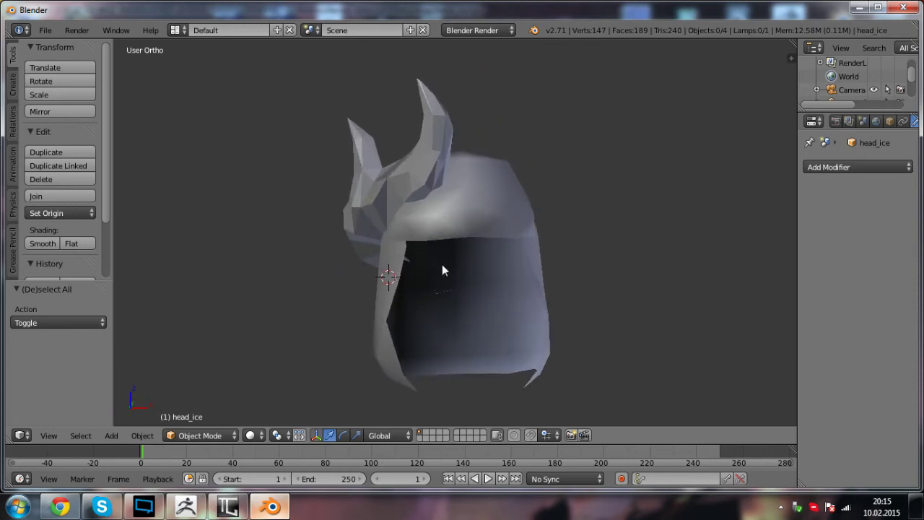
{"action": "left_click", "coordinate": [836, 169]}
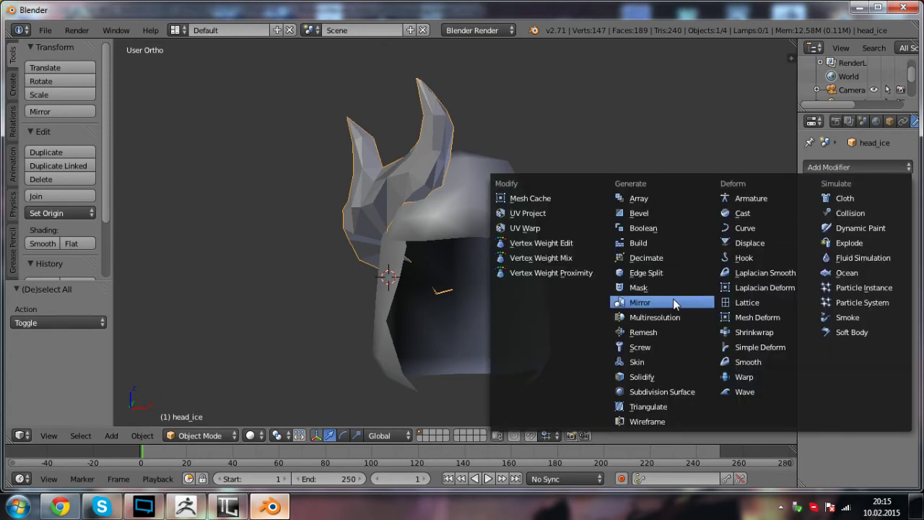
{"action": "left_click", "coordinate": [676, 301]}
- Enable clipping on the ice crown's Mirror modifier while editing its mesh from behind
{"action": "middle_click_drag", "start_coordinate": [535, 283], "coordinate": [487, 255]}
{"action": "right_click", "coordinate": [487, 283]}
{"action": "key", "text": "Tab"}
{"action": "middle_click_drag", "start_coordinate": [482, 300], "coordinate": [475, 259], "text": "shift"}
{"action": "scroll", "coordinate": [476, 259], "scroll_direction": "up", "scroll_amount": 3}
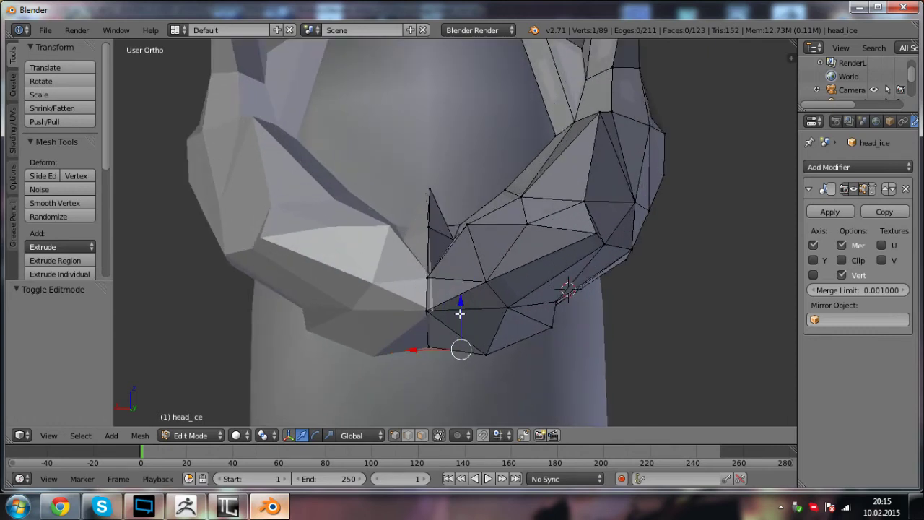
{"action": "left_click", "coordinate": [842, 261]}
- Pull the open seam vertices at the back of the ice crown onto the mirror centre line
{"action": "left_click_drag", "start_coordinate": [387, 342], "coordinate": [416, 316]}
{"action": "right_click", "coordinate": [428, 278]}
{"action": "left_click_drag", "start_coordinate": [380, 278], "coordinate": [416, 273]}
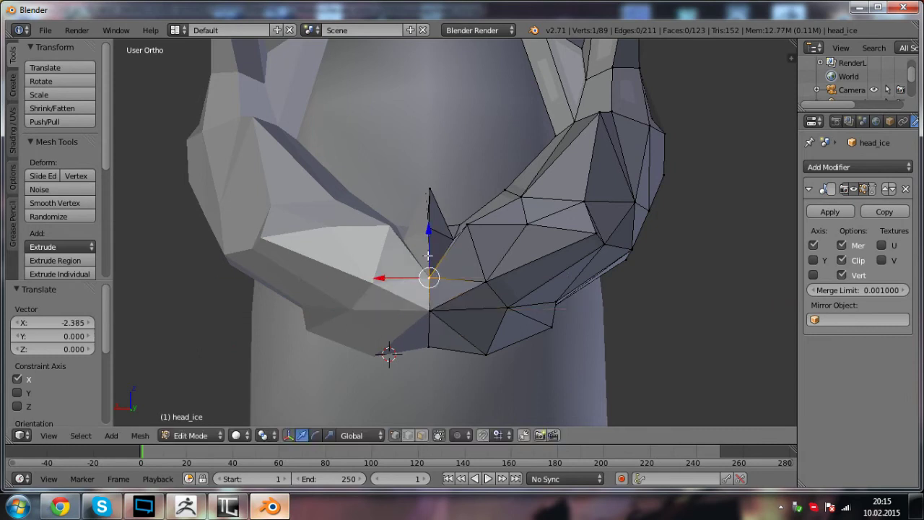
{"action": "left_click_drag", "start_coordinate": [410, 231], "coordinate": [429, 211]}
{"action": "left_click_drag", "start_coordinate": [382, 189], "coordinate": [399, 192]}
{"action": "key", "text": "a"}
{"action": "middle_click_drag", "start_coordinate": [462, 210], "coordinate": [350, 179]}
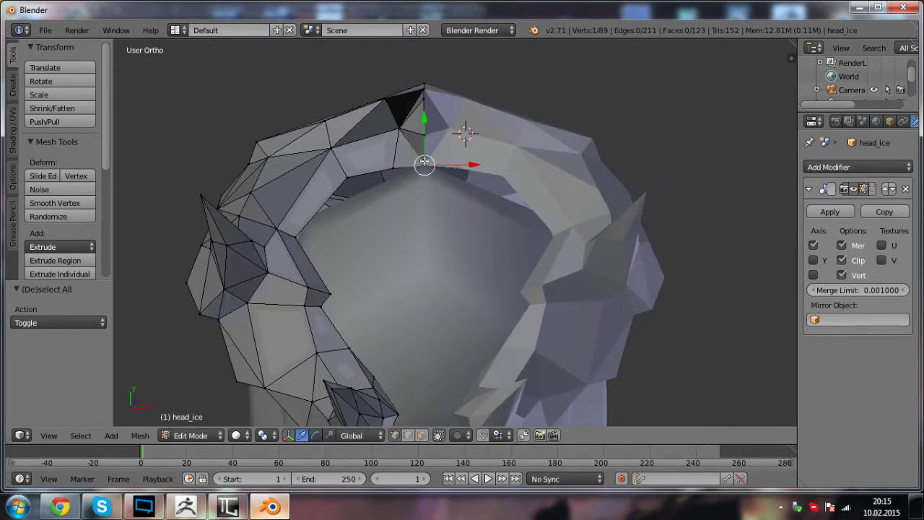
{"action": "left_click", "coordinate": [461, 164]}
{"action": "key", "text": "a"}
{"action": "middle_click_drag", "start_coordinate": [427, 266], "coordinate": [358, 223]}
- Edit the head_fabric mesh and move a vertex at the back of the hood by about 1.75 along Y
{"action": "key", "text": "Tab"}
{"action": "key", "text": "a"}
{"action": "right_click", "coordinate": [509, 208]}
{"action": "key", "text": "Tab"}
{"action": "middle_click_drag", "start_coordinate": [439, 227], "coordinate": [449, 328]}
{"action": "left_click", "coordinate": [444, 291]}
{"action": "key", "text": "a"}
{"action": "left_click_drag", "start_coordinate": [416, 334], "coordinate": [391, 338]}
{"action": "middle_click_drag", "start_coordinate": [391, 339], "coordinate": [571, 307]}
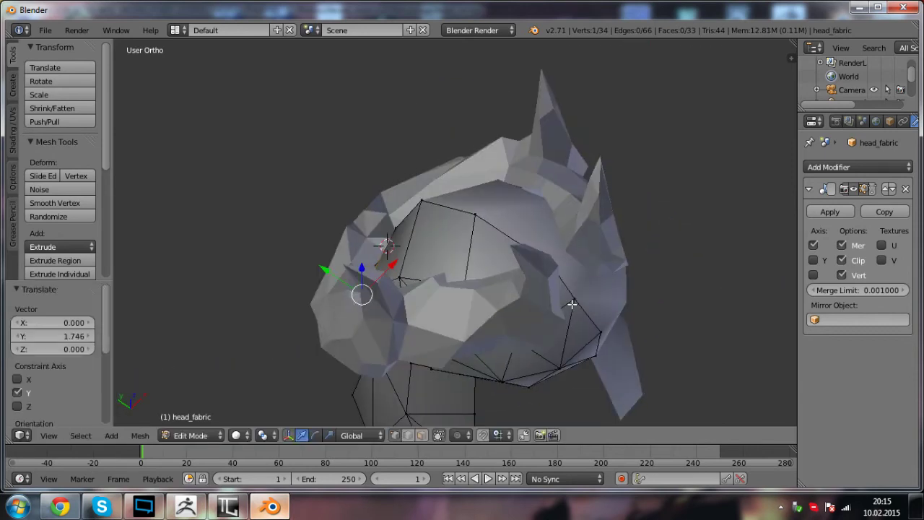
- Check the head_fabric mesh in wireframe and shift the selected side vertex of the hood, under the crown, by about -0.48 along one axis
{"action": "key", "text": "Tab"}
{"action": "mouse_move", "coordinate": [426, 279]}
{"action": "middle_mouse_down"}
{"action": "mouse_move", "coordinate": [390, 325]}
{"action": "mouse_move", "coordinate": [340, 268]}
{"action": "mouse_move", "coordinate": [561, 265]}
{"action": "mouse_move", "coordinate": [549, 205]}
{"action": "mouse_move", "coordinate": [551, 250]}
{"action": "mouse_move", "coordinate": [553, 226]}
{"action": "mouse_move", "coordinate": [599, 237]}
{"action": "middle_mouse_up"}
{"action": "key", "text": "Tab"}
{"action": "key", "text": "Tab"}
{"action": "key", "text": "a"}
{"action": "key", "text": "Tab"}
{"action": "key", "text": "z"}
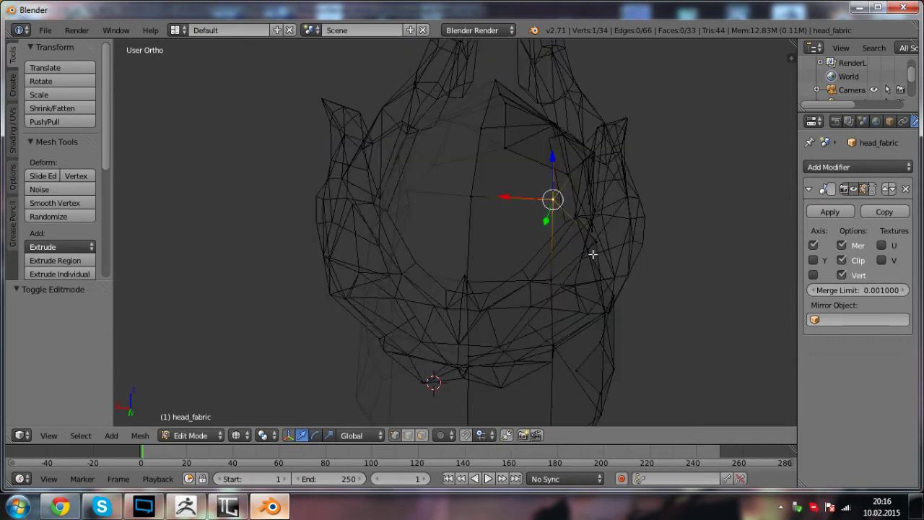
{"action": "key", "text": "z"}
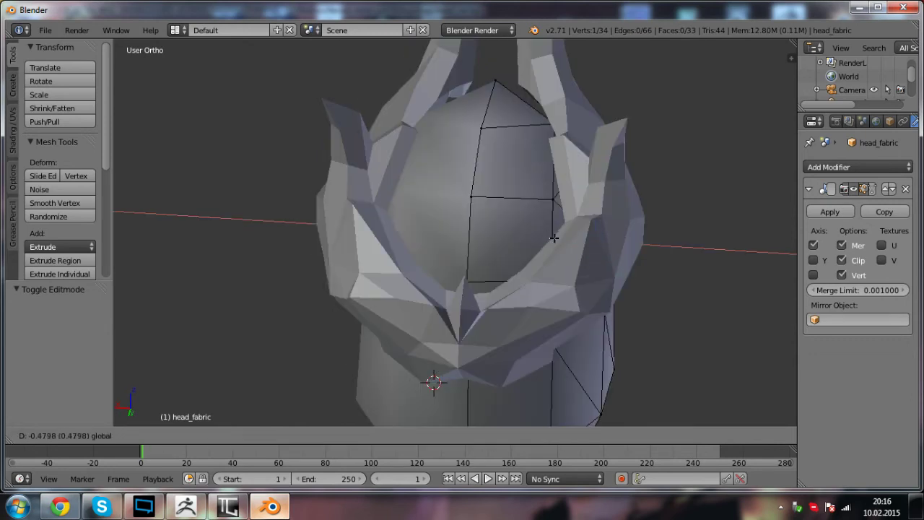
{"action": "left_click_drag", "start_coordinate": [553, 238], "coordinate": [556, 238]}
- Lower the vertex at the peak of the head_fabric hood by about 0.36 along Z
{"action": "middle_click_drag", "start_coordinate": [546, 264], "coordinate": [612, 226]}
{"action": "key", "text": "Tab"}
{"action": "key", "text": "a"}
{"action": "right_click", "coordinate": [507, 189]}
{"action": "middle_click_drag", "start_coordinate": [538, 192], "coordinate": [447, 272]}
{"action": "key", "text": "Tab"}
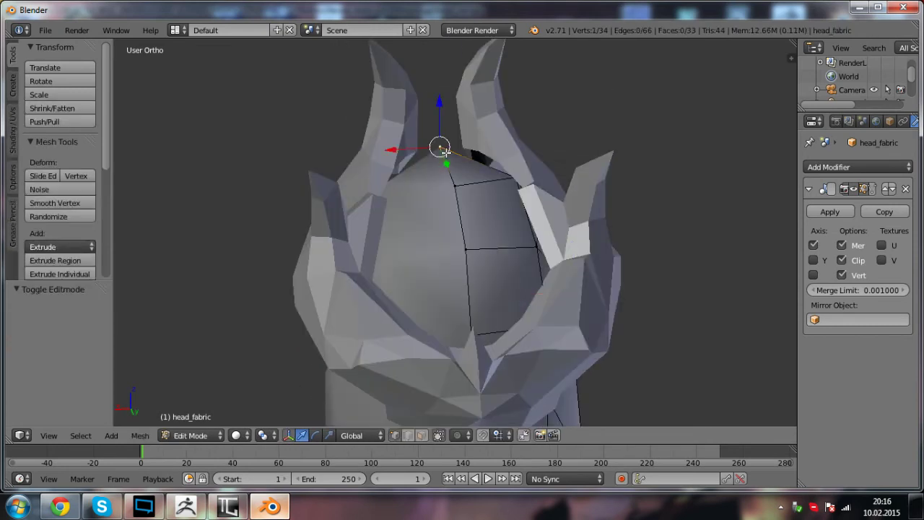
{"action": "left_click_drag", "start_coordinate": [437, 112], "coordinate": [438, 111]}
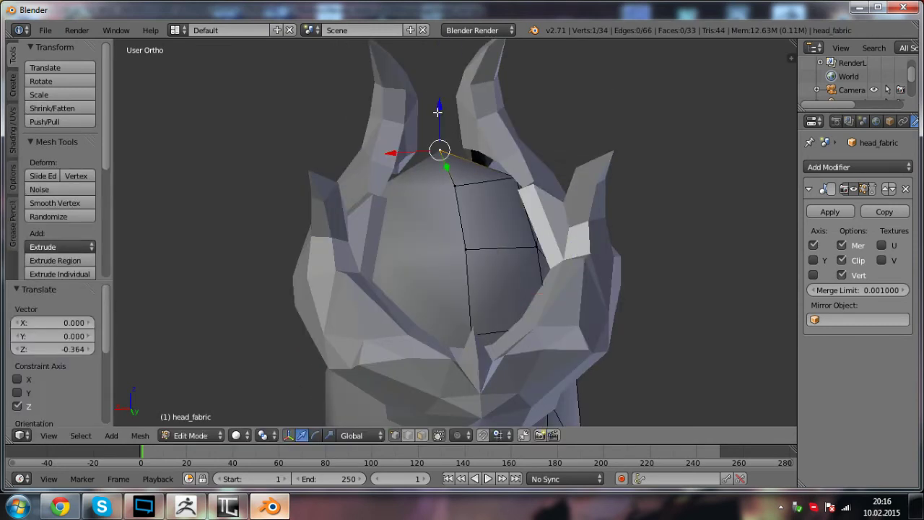
- Edit the head_ice mesh and lower a vertex on the crown's inner rim between the two horns by about 1.07 along Z
{"action": "key", "text": "Tab"}
{"action": "key", "text": "a"}
{"action": "middle_click_drag", "start_coordinate": [466, 195], "coordinate": [461, 252]}
{"action": "right_click", "coordinate": [414, 167]}
{"action": "middle_click_drag", "start_coordinate": [414, 171], "coordinate": [440, 192]}
{"action": "key", "text": "Tab"}
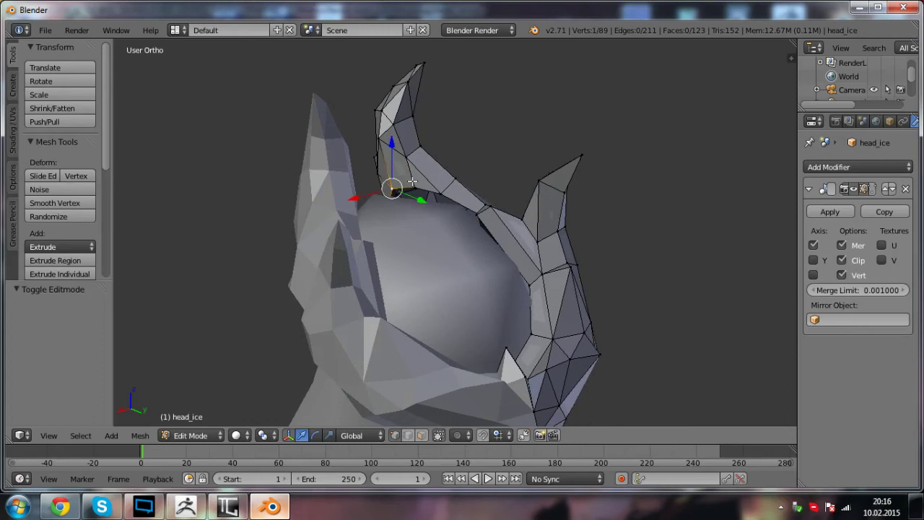
{"action": "left_click", "coordinate": [421, 164]}
{"action": "key", "text": "a"}
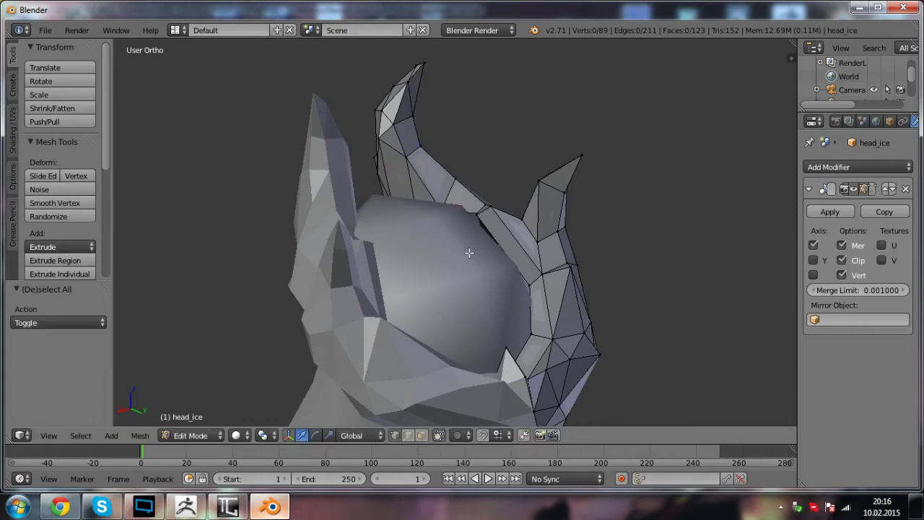
{"action": "left_click", "coordinate": [476, 191]}
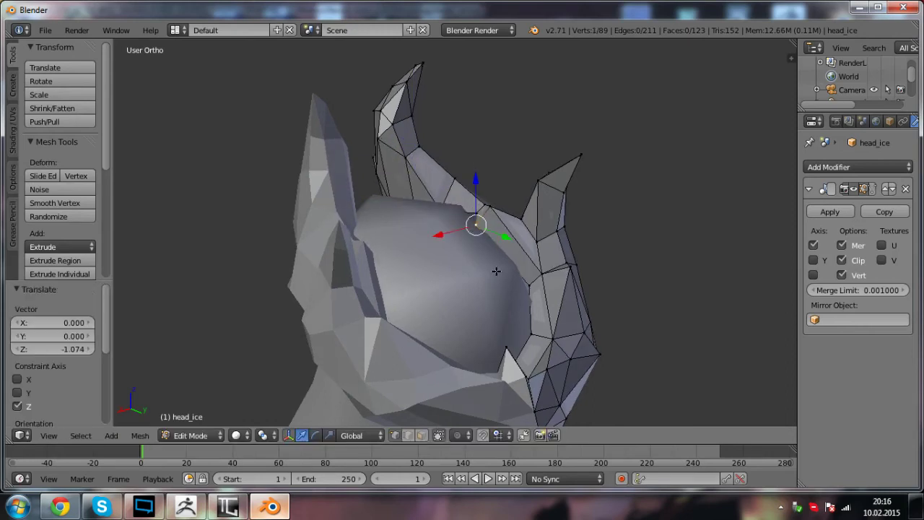
- Move the crown's inner-rim vertices between the horns freely so they sit closer to the hood surface
{"action": "middle_click_drag", "start_coordinate": [477, 192], "coordinate": [524, 214]}
{"action": "right_click", "coordinate": [499, 265]}
{"action": "mouse_move", "coordinate": [499, 265]}
{"action": "middle_mouse_down"}
{"action": "mouse_move", "coordinate": [538, 280]}
{"action": "mouse_move", "coordinate": [495, 256]}
{"action": "middle_mouse_up"}
{"action": "left_click", "coordinate": [545, 275]}
{"action": "middle_click_drag", "start_coordinate": [483, 195], "coordinate": [509, 181]}
{"action": "left_click", "coordinate": [495, 217]}
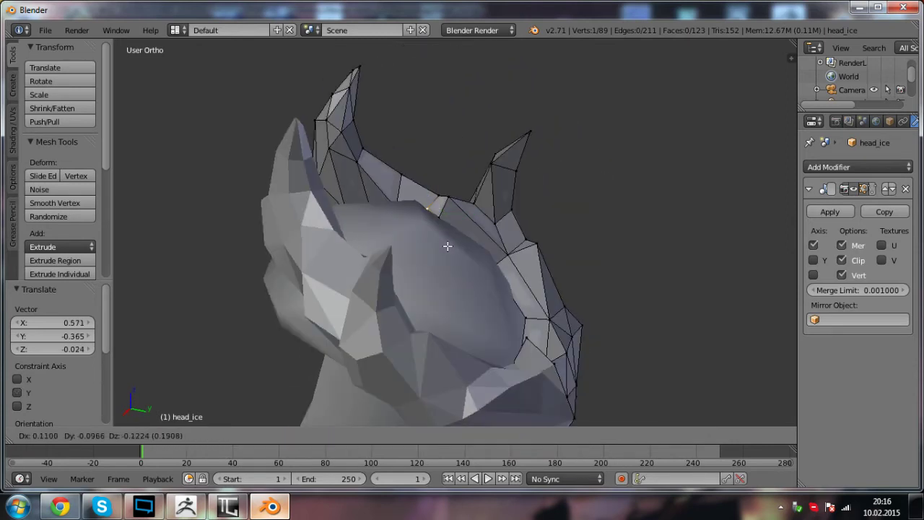
{"action": "middle_click_drag", "start_coordinate": [490, 252], "coordinate": [433, 268]}
- Examine how the ice crown's inner rim meets the head_fabric hood, switching between the two objects
{"action": "key", "text": "Tab"}
{"action": "key", "text": "a"}
{"action": "right_click", "coordinate": [431, 245]}
{"action": "scroll", "coordinate": [431, 240], "scroll_direction": "up", "scroll_amount": 3}
{"action": "right_click", "coordinate": [431, 210]}
{"action": "key", "text": "Tab"}
{"action": "middle_click_drag", "start_coordinate": [435, 216], "coordinate": [488, 210]}
{"action": "key", "text": "Tab"}
{"action": "right_click", "coordinate": [431, 229]}
{"action": "key", "text": "Tab"}
{"action": "key", "text": "Tab"}
{"action": "key", "text": "a"}
{"action": "scroll", "coordinate": [482, 215], "scroll_direction": "up", "scroll_amount": 2}
{"action": "scroll", "coordinate": [489, 242], "scroll_direction": "down", "scroll_amount": 2}
{"action": "scroll", "coordinate": [468, 132], "scroll_direction": "up", "scroll_amount": 2}
- Adjust the height of a head_ice vertex on the lower rim at the base of the front horn
{"action": "key", "text": "Tab"}
{"action": "middle_click_drag", "start_coordinate": [488, 210], "coordinate": [449, 218]}
{"action": "right_click", "coordinate": [435, 196]}
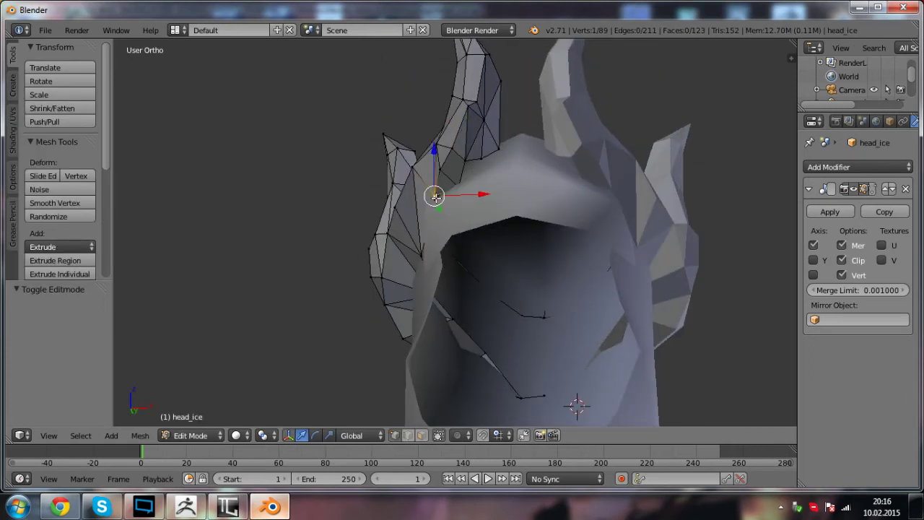
{"action": "left_click_drag", "start_coordinate": [437, 174], "coordinate": [437, 174]}
{"action": "right_click", "coordinate": [482, 156]}
{"action": "middle_click_drag", "start_coordinate": [518, 161], "coordinate": [491, 260]}
{"action": "right_click", "coordinate": [425, 179]}
{"action": "right_click", "coordinate": [467, 255]}
- Edit head_fabric and move a vertex under the front horn by about -1.58 along Y and -0.61 along Z
{"action": "key", "text": "Tab"}
{"action": "right_click", "coordinate": [458, 255]}
{"action": "key", "text": "Tab"}
{"action": "key", "text": "a"}
{"action": "right_click", "coordinate": [453, 233]}
{"action": "middle_click_drag", "start_coordinate": [453, 233], "coordinate": [488, 240]}
{"action": "key", "text": "g"}
{"action": "key", "text": "z"}
{"action": "left_click", "coordinate": [428, 184]}
{"action": "left_click", "coordinate": [447, 227]}
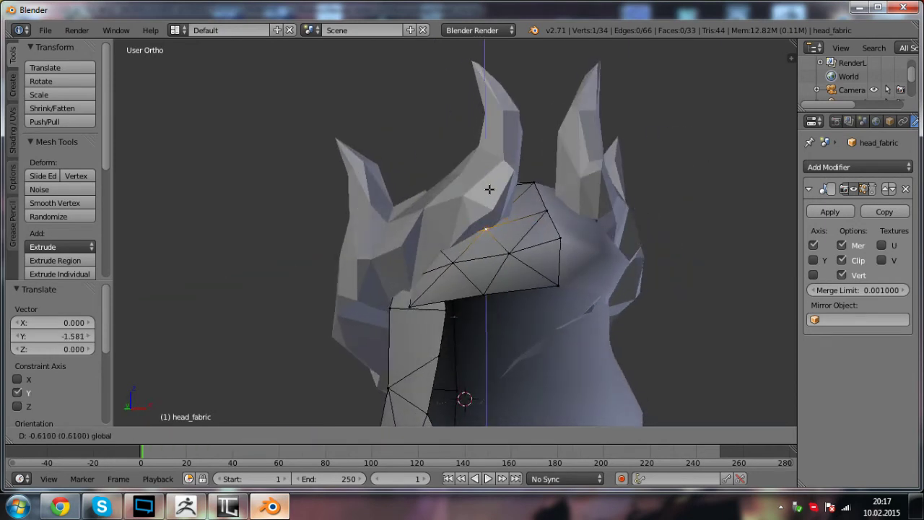
- Move the head_ice vertex under the front horn by about 0.29 along X and -0.76 along Z, and adjust it along Y
{"action": "key", "text": "Tab"}
{"action": "mouse_move", "coordinate": [492, 205]}
{"action": "middle_mouse_down"}
{"action": "mouse_move", "coordinate": [451, 202]}
{"action": "mouse_move", "coordinate": [477, 204]}
{"action": "middle_mouse_up"}
{"action": "right_click", "coordinate": [466, 204]}
{"action": "key", "text": "Tab"}
{"action": "right_click", "coordinate": [454, 199]}
{"action": "left_click", "coordinate": [486, 204]}
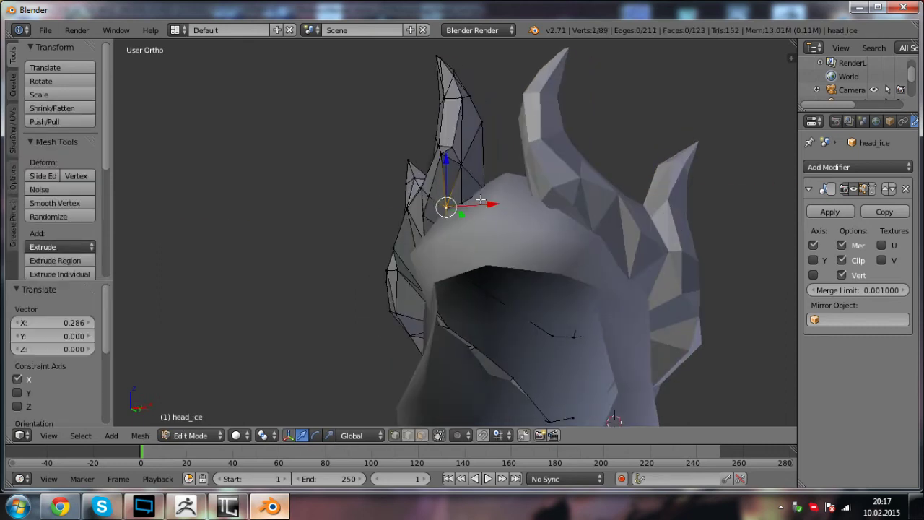
{"action": "left_click_drag", "start_coordinate": [446, 171], "coordinate": [446, 172]}
{"action": "middle_click_drag", "start_coordinate": [482, 190], "coordinate": [484, 281]}
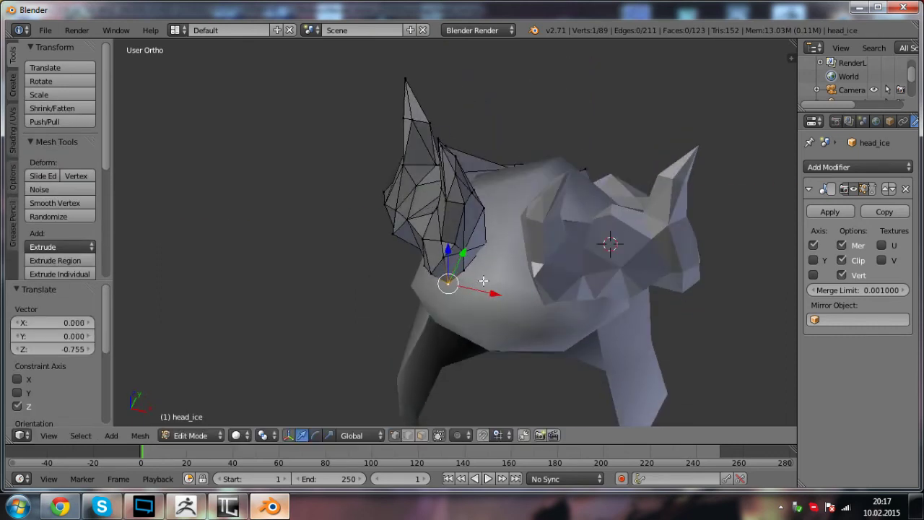
{"action": "left_click_drag", "start_coordinate": [468, 245], "coordinate": [466, 250]}
- Shift a lower vertex of the front horn's base by about 0.6 along Y to fit it against the hood
{"action": "middle_click_drag", "start_coordinate": [473, 298], "coordinate": [423, 248]}
{"action": "key", "text": "Tab"}
{"action": "key", "text": "Tab"}
{"action": "left_click_drag", "start_coordinate": [436, 237], "coordinate": [449, 240]}
{"action": "left_click", "coordinate": [431, 247]}
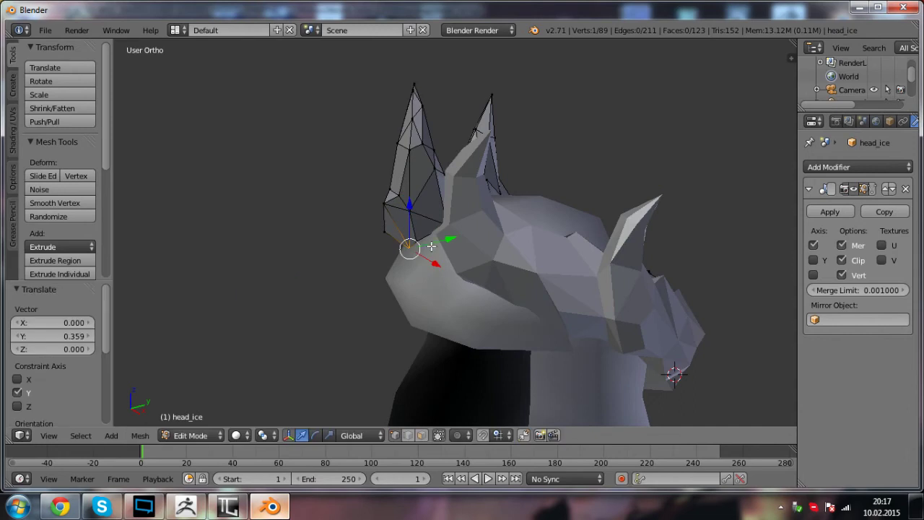
{"action": "key", "text": "g"}
{"action": "key", "text": "y"}
{"action": "left_click", "coordinate": [450, 234]}
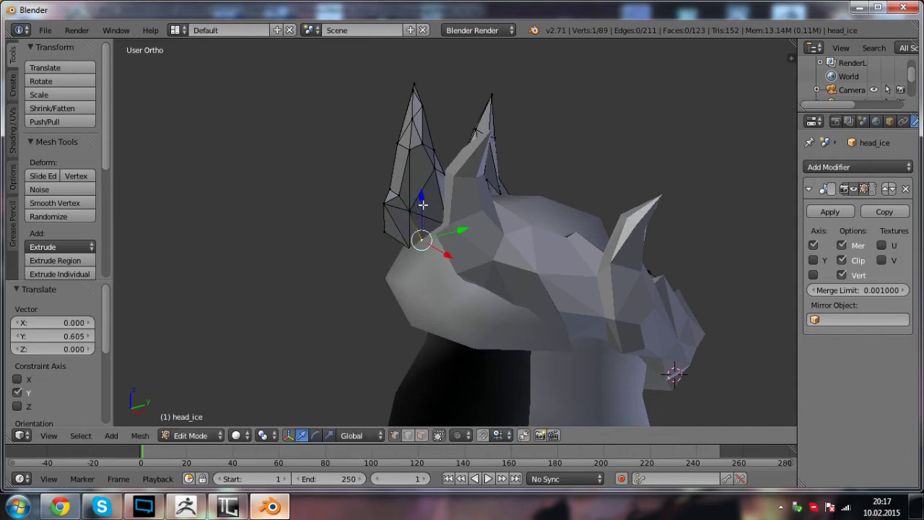
{"action": "left_click", "coordinate": [425, 210]}
- Apply smooth shading to the head_ice object
{"action": "key", "text": "Tab"}
{"action": "key", "text": "a"}
{"action": "middle_click_drag", "start_coordinate": [397, 315], "coordinate": [578, 295]}
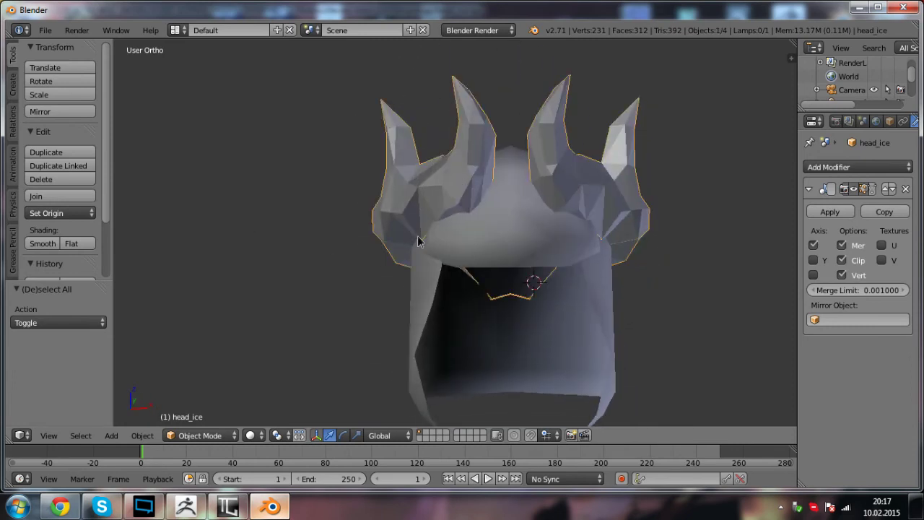
{"action": "middle_click_drag", "start_coordinate": [419, 237], "coordinate": [503, 226]}
{"action": "key", "text": "a"}
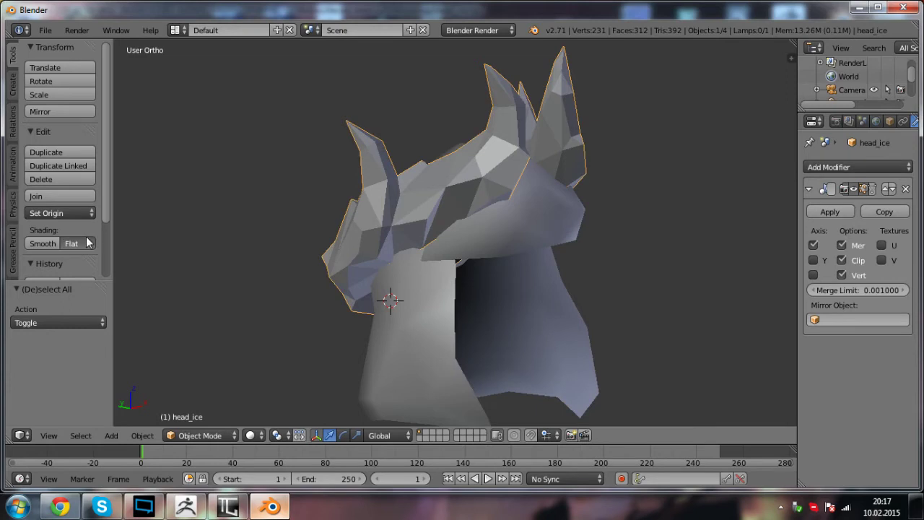
{"action": "left_click", "coordinate": [45, 245]}
{"action": "key", "text": "a"}
- Reposition a vertex of the smooth-shaded head_ice crown in Edit Mode and return to Object Mode
{"action": "scroll", "coordinate": [503, 295], "scroll_direction": "down", "scroll_amount": 2}
{"action": "middle_click_drag", "start_coordinate": [504, 295], "coordinate": [567, 299]}
{"action": "mouse_move", "coordinate": [422, 302]}
{"action": "middle_mouse_down"}
{"action": "mouse_move", "coordinate": [527, 316]}
{"action": "mouse_move", "coordinate": [398, 309]}
{"action": "mouse_move", "coordinate": [421, 351]}
{"action": "mouse_move", "coordinate": [494, 283]}
{"action": "middle_mouse_up"}
{"action": "right_click", "coordinate": [418, 351]}
{"action": "key", "text": "Tab"}
{"action": "scroll", "coordinate": [443, 287], "scroll_direction": "up", "scroll_amount": 2}
{"action": "left_click_drag", "start_coordinate": [395, 272], "coordinate": [384, 271]}
{"action": "key", "text": "Tab"}
{"action": "key", "text": "a"}
- View head_ice from above and adjust the selected inner-rim vertex near the back of the crown
{"action": "middle_click_drag", "start_coordinate": [405, 297], "coordinate": [495, 265]}
{"action": "scroll", "coordinate": [384, 226], "scroll_direction": "down", "scroll_amount": 2}
{"action": "middle_click_drag", "start_coordinate": [385, 225], "coordinate": [364, 354]}
{"action": "key", "text": "Tab"}
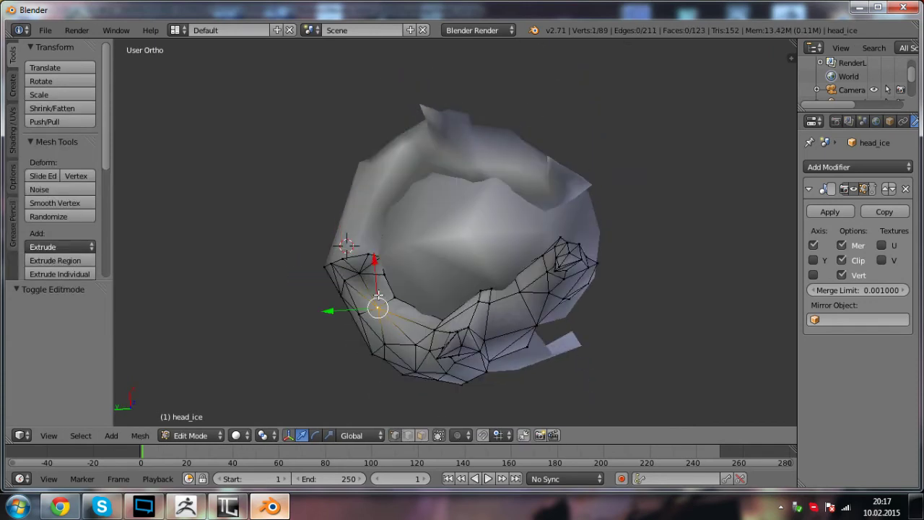
{"action": "middle_click_drag", "start_coordinate": [390, 293], "coordinate": [454, 233]}
{"action": "left_click", "coordinate": [415, 320]}
{"action": "key", "text": "Tab"}
{"action": "key", "text": "a"}
{"action": "middle_click_drag", "start_coordinate": [474, 331], "coordinate": [433, 226]}
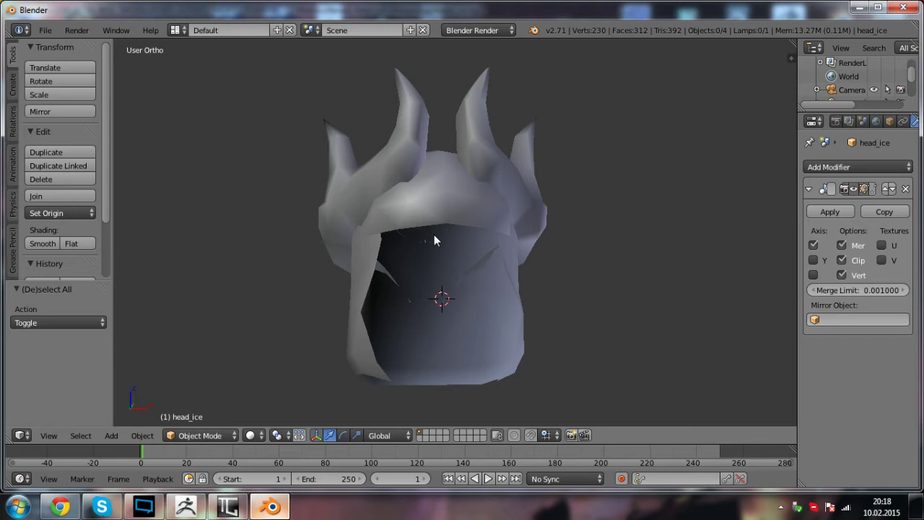
- Try to extrude the three-vertex side edge of head_fabric's face opening, then undo it
{"action": "middle_click_drag", "start_coordinate": [443, 238], "coordinate": [506, 274]}
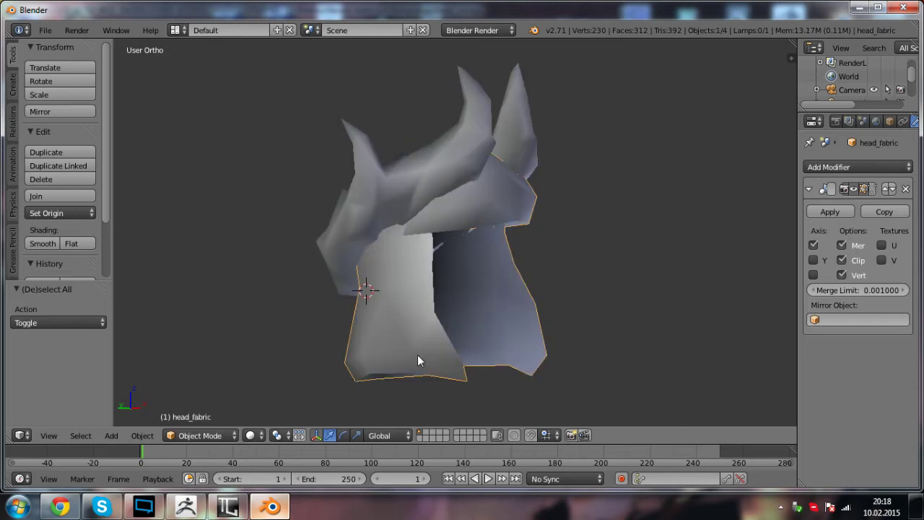
{"action": "middle_click_drag", "start_coordinate": [417, 361], "coordinate": [340, 367]}
{"action": "key", "text": "Tab"}
{"action": "scroll", "coordinate": [372, 334], "scroll_direction": "up", "scroll_amount": 1}
{"action": "mouse_move", "coordinate": [372, 333]}
{"action": "middle_mouse_down"}
{"action": "mouse_move", "coordinate": [385, 332]}
{"action": "mouse_move", "coordinate": [368, 262]}
{"action": "mouse_move", "coordinate": [369, 322]}
{"action": "middle_mouse_up"}
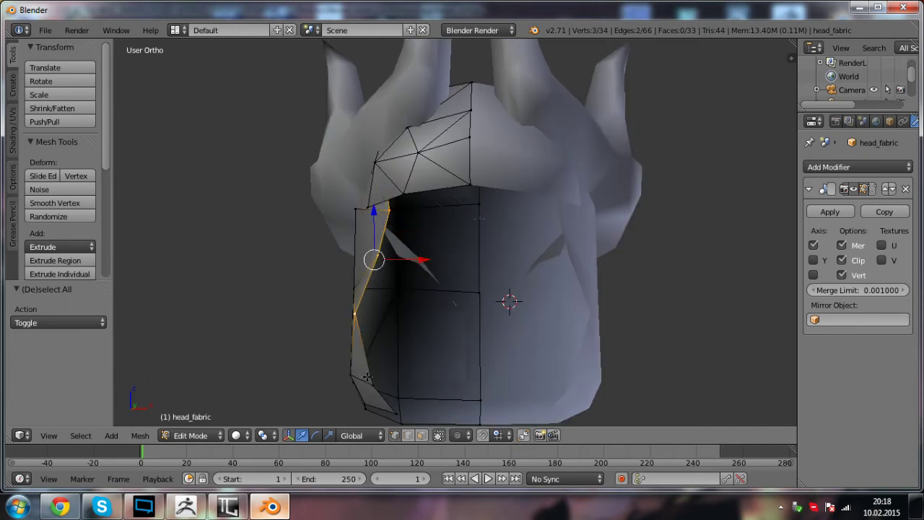
{"action": "middle_click_drag", "start_coordinate": [446, 372], "coordinate": [469, 285]}
{"action": "key", "text": "e"}
{"action": "left_click", "coordinate": [450, 346]}
{"action": "key", "text": "Tab"}
{"action": "key", "text": "a"}
{"action": "scroll", "coordinate": [485, 343], "scroll_direction": "down", "scroll_amount": 3}
{"action": "key", "text": "ctrl+z"}
{"action": "key", "text": "ctrl+z"}
- Examine the hood's front opening and the side edge beneath the crown
{"action": "key", "text": "a"}
{"action": "right_click", "coordinate": [406, 244]}
{"action": "scroll", "coordinate": [415, 254], "scroll_direction": "up", "scroll_amount": 3}
{"action": "key", "text": "Tab"}
{"action": "key", "text": "Tab"}
{"action": "key", "text": "a"}
{"action": "middle_click_drag", "start_coordinate": [460, 318], "coordinate": [504, 318]}
{"action": "scroll", "coordinate": [504, 317], "scroll_direction": "down", "scroll_amount": 2}
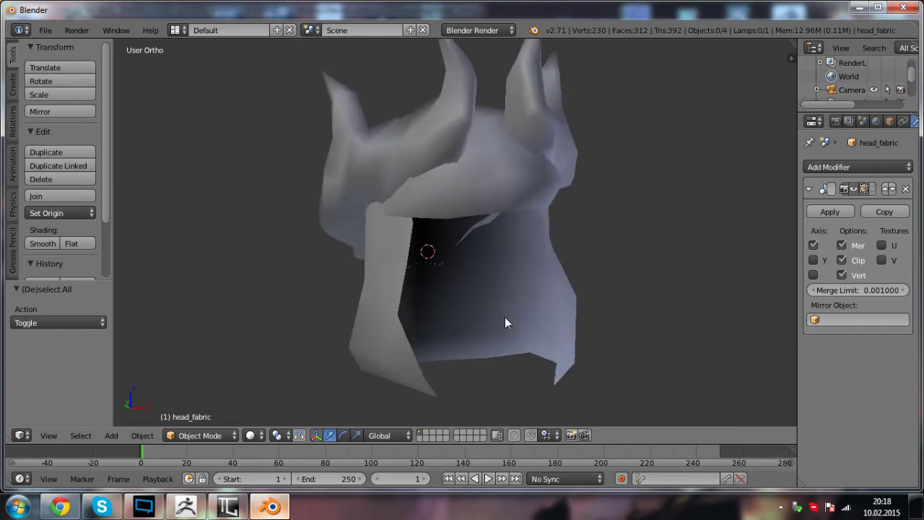
- Switch to Chrome, read the unread messages in a VK conversation, and return to Blender
{"action": "left_click", "coordinate": [69, 509]}
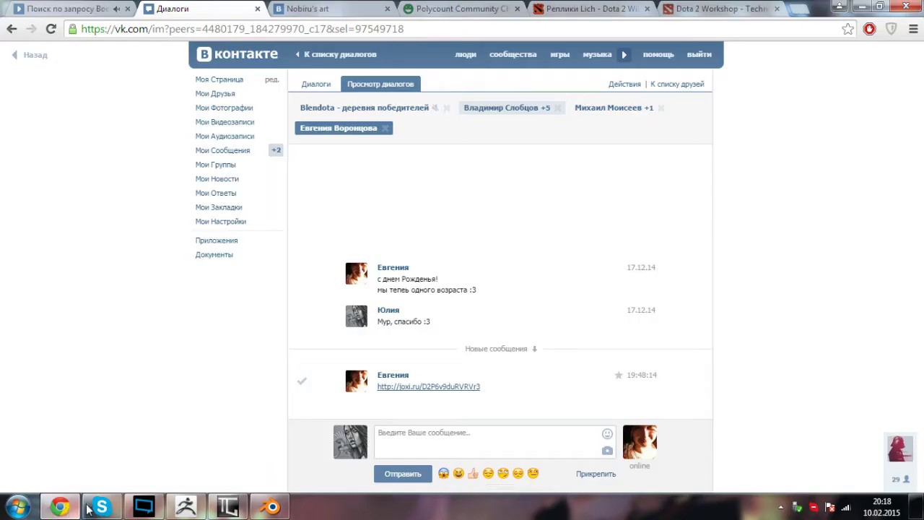
{"action": "left_click", "coordinate": [509, 114]}
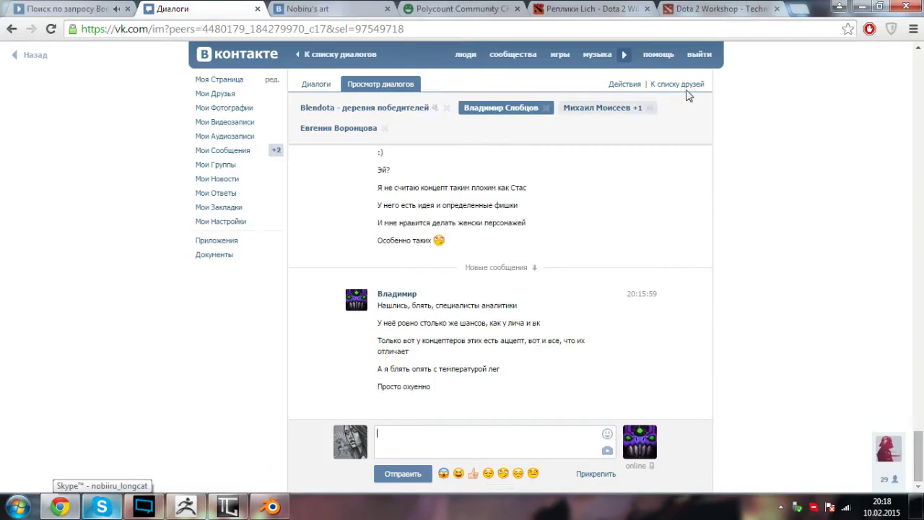
{"action": "left_click", "coordinate": [869, 6]}
- Examine the smooth-shaded crown and hood from above, the front and the sides for fitting problems
{"action": "middle_click_drag", "start_coordinate": [601, 243], "coordinate": [418, 222]}
{"action": "middle_click_drag", "start_coordinate": [647, 110], "coordinate": [448, 345]}
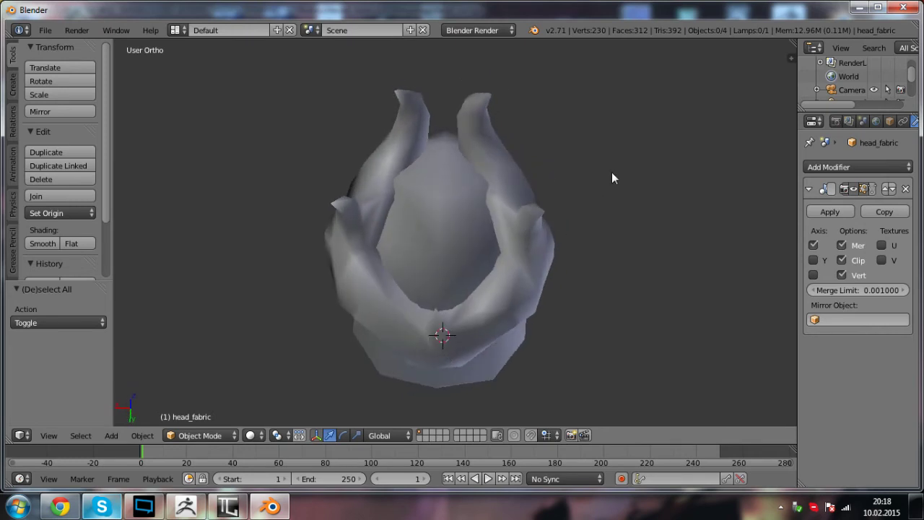
{"action": "middle_click_drag", "start_coordinate": [506, 340], "coordinate": [393, 265]}
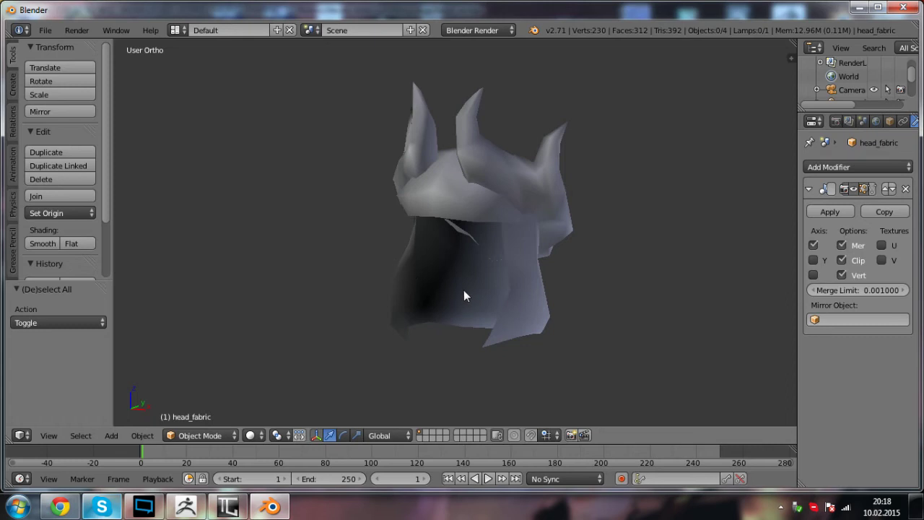
{"action": "middle_click_drag", "start_coordinate": [466, 292], "coordinate": [568, 290]}
{"action": "scroll", "coordinate": [498, 266], "scroll_direction": "up", "scroll_amount": 2}
{"action": "middle_click_drag", "start_coordinate": [403, 233], "coordinate": [466, 194]}
{"action": "right_click", "coordinate": [416, 197]}
{"action": "key", "text": "Tab"}
{"action": "mouse_move", "coordinate": [350, 218]}
{"action": "middle_mouse_down"}
{"action": "mouse_move", "coordinate": [398, 227]}
{"action": "mouse_move", "coordinate": [320, 205]}
{"action": "mouse_move", "coordinate": [397, 222]}
{"action": "mouse_move", "coordinate": [358, 225]}
{"action": "middle_mouse_up"}
{"action": "key", "text": "a"}
{"action": "key", "text": "Tab"}
{"action": "key", "text": "a"}
{"action": "middle_click_drag", "start_coordinate": [423, 232], "coordinate": [485, 241]}
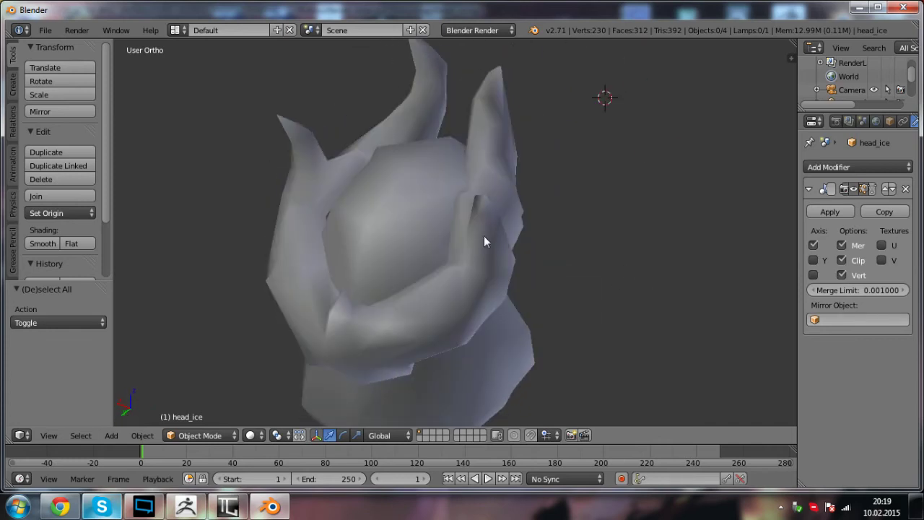
- Edit head_ice and move a vertex on the crown's inner side rim by about 0.45 along X
{"action": "key", "text": "Tab"}
{"action": "middle_click_drag", "start_coordinate": [330, 214], "coordinate": [484, 279]}
{"action": "right_click", "coordinate": [520, 237]}
{"action": "left_click_drag", "start_coordinate": [454, 280], "coordinate": [453, 281]}
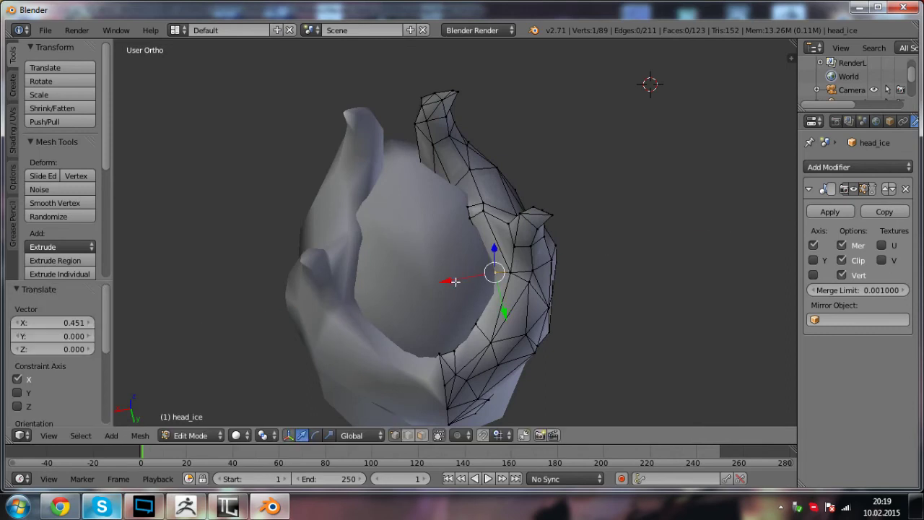
- Leave editing of head_ice and examine the crown and hood from behind, the sides and the front
{"action": "key", "text": "Tab"}
{"action": "key", "text": "a"}
{"action": "middle_click_drag", "start_coordinate": [481, 320], "coordinate": [407, 279]}
{"action": "key", "text": "Tab"}
{"action": "middle_click_drag", "start_coordinate": [455, 393], "coordinate": [493, 295]}
{"action": "key", "text": "Tab"}
{"action": "key", "text": "a"}
{"action": "key", "text": "a"}
{"action": "key", "text": "Tab"}
{"action": "key", "text": "Tab"}
{"action": "key", "text": "a"}
{"action": "key", "text": "a"}
{"action": "scroll", "coordinate": [479, 284], "scroll_direction": "up", "scroll_amount": 1}
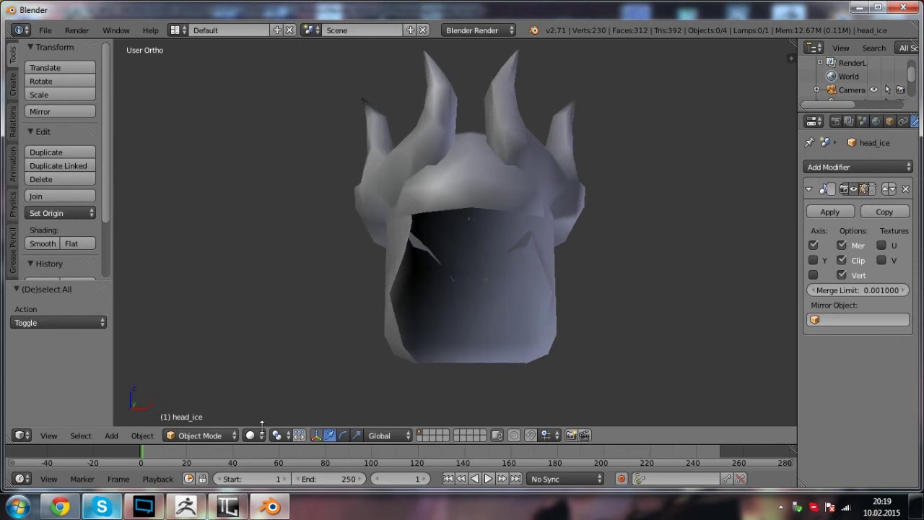
- Switch to Chrome, check the open VK conversation, and return to Blender
{"action": "left_click", "coordinate": [59, 508]}
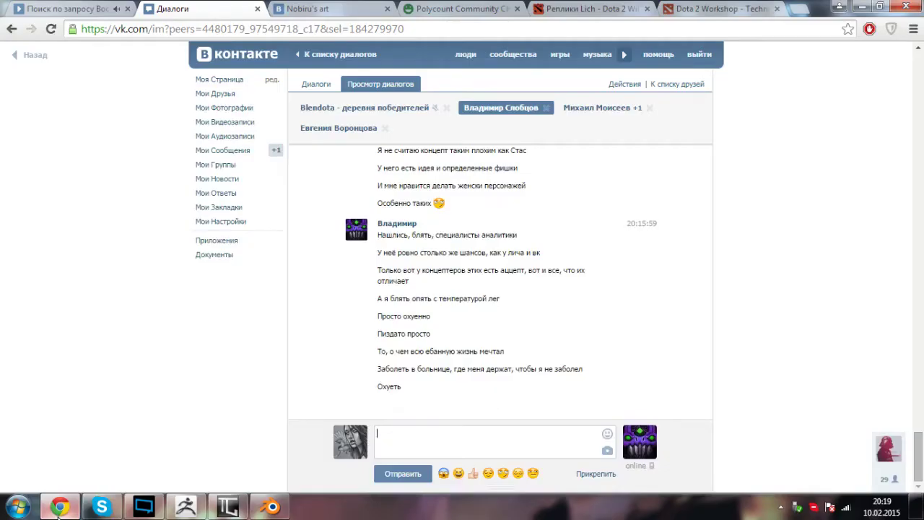
{"action": "left_click", "coordinate": [57, 514]}
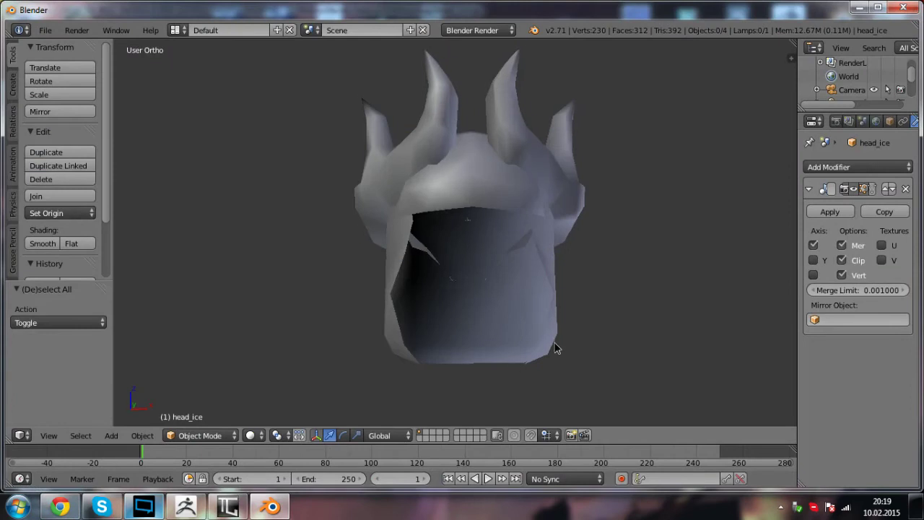
- Edit head_fabric and extrude the vertical side edge of the hood's front opening inward to form a rim
{"action": "middle_click_drag", "start_coordinate": [552, 344], "coordinate": [566, 343]}
{"action": "right_click", "coordinate": [514, 320]}
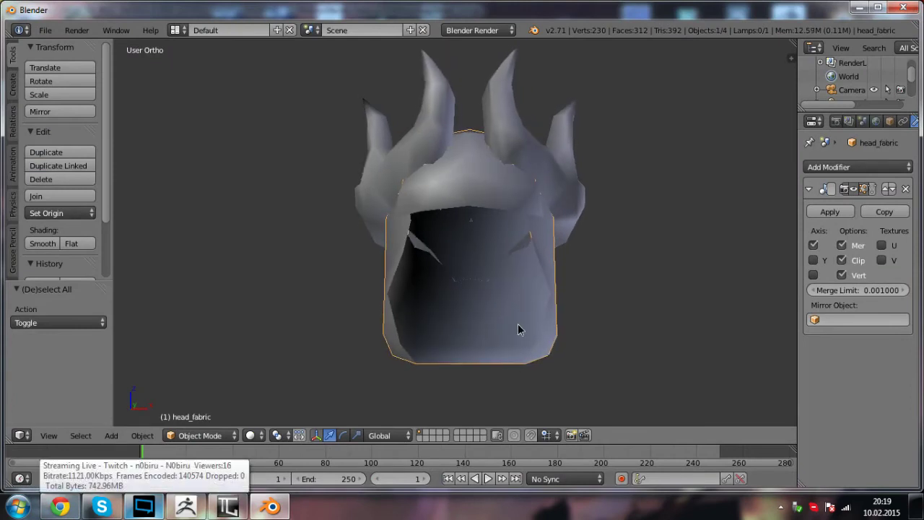
{"action": "key", "text": "Tab"}
{"action": "scroll", "coordinate": [472, 298], "scroll_direction": "up", "scroll_amount": 1}
{"action": "middle_click_drag", "start_coordinate": [472, 298], "coordinate": [391, 219]}
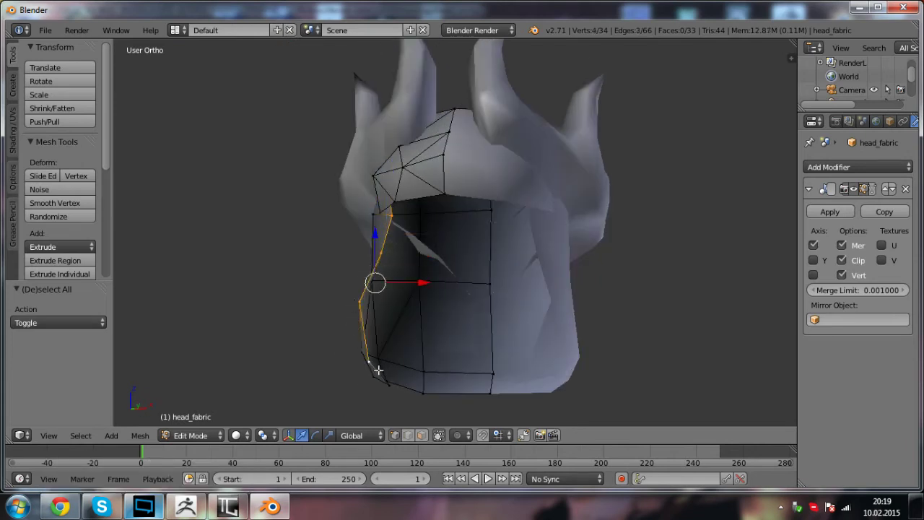
{"action": "middle_click_drag", "start_coordinate": [416, 347], "coordinate": [350, 205]}
{"action": "scroll", "coordinate": [387, 232], "scroll_direction": "up", "scroll_amount": 3}
{"action": "middle_click_drag", "start_coordinate": [323, 167], "coordinate": [292, 122]}
{"action": "key", "text": "ctrl+z"}
{"action": "scroll", "coordinate": [394, 236], "scroll_direction": "down", "scroll_amount": 3}
{"action": "key", "text": "e"}
{"action": "left_click", "coordinate": [369, 341]}
- Fill the gap beside the extruded hood rim with a face and leave editing of head_fabric
{"action": "key", "text": "Tab"}
{"action": "key", "text": "a"}
{"action": "scroll", "coordinate": [431, 310], "scroll_direction": "down", "scroll_amount": 1}
{"action": "scroll", "coordinate": [456, 310], "scroll_direction": "down", "scroll_amount": 1}
{"action": "scroll", "coordinate": [455, 309], "scroll_direction": "down", "scroll_amount": 1}
{"action": "scroll", "coordinate": [475, 292], "scroll_direction": "up", "scroll_amount": 2}
{"action": "scroll", "coordinate": [348, 231], "scroll_direction": "up", "scroll_amount": 2}
{"action": "key", "text": "Tab"}
{"action": "key", "text": "f"}
{"action": "key", "text": "a"}
{"action": "middle_click_drag", "start_coordinate": [365, 181], "coordinate": [431, 313]}
{"action": "key", "text": "Tab"}
{"action": "scroll", "coordinate": [392, 241], "scroll_direction": "down", "scroll_amount": 3}
{"action": "right_click", "coordinate": [353, 315]}
{"action": "key", "text": "Tab"}
{"action": "key", "text": "Tab"}
{"action": "key", "text": "a"}
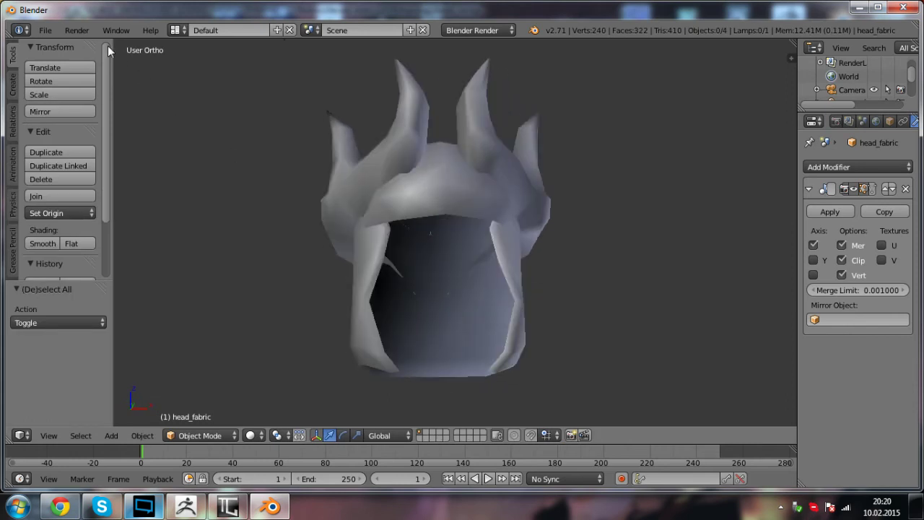
- Select head_ice and head_fabric together and export them as head.obj into the Retopology folder
{"action": "right_click", "coordinate": [351, 311], "text": "shift"}
{"action": "mouse_move", "coordinate": [465, 257]}
{"action": "middle_mouse_down"}
{"action": "mouse_move", "coordinate": [476, 281]}
{"action": "mouse_move", "coordinate": [463, 270]}
{"action": "middle_mouse_up"}
{"action": "left_click", "coordinate": [46, 31]}
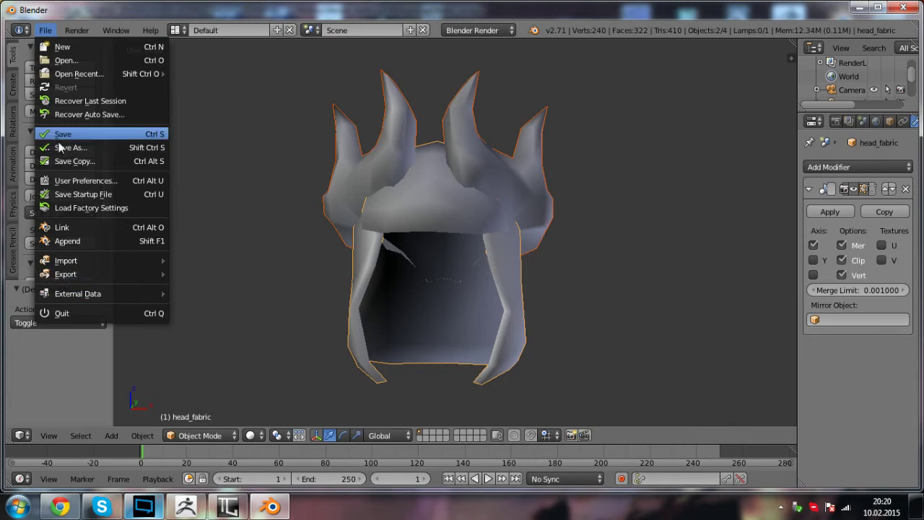
{"action": "mouse_move", "coordinate": [91, 276]}
{"action": "left_click", "coordinate": [231, 356]}
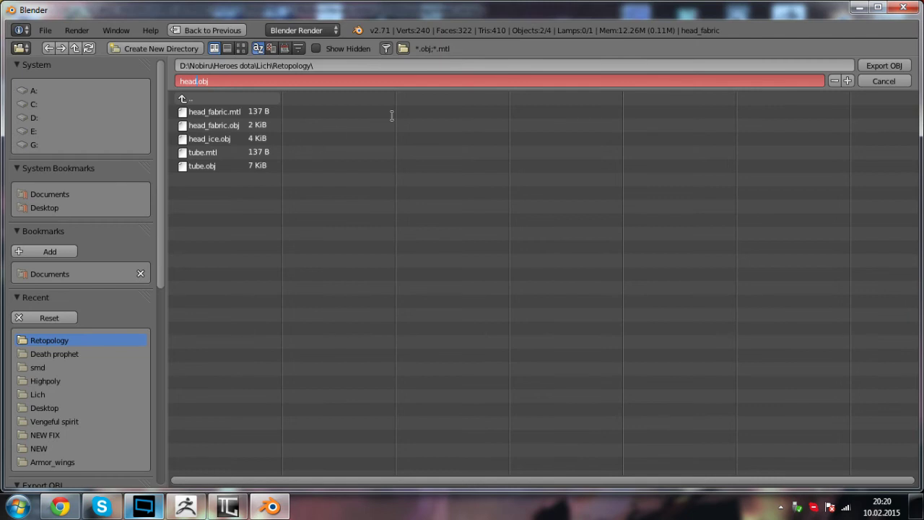
{"action": "left_click", "coordinate": [880, 67]}
{"action": "left_click", "coordinate": [881, 67]}
{"action": "key", "text": "a"}
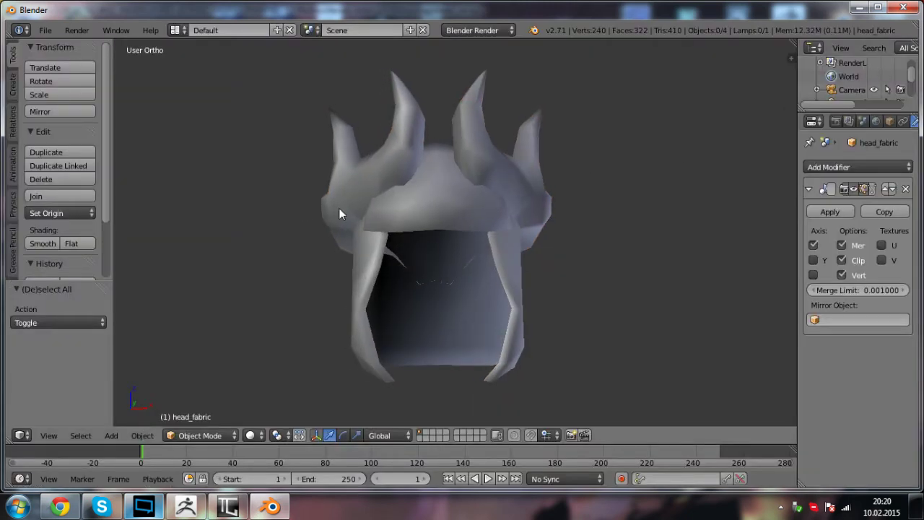
- Open lich_set.blend from the Lich folder and hide the lich_neck collar
{"action": "left_click", "coordinate": [40, 30]}
{"action": "left_click", "coordinate": [70, 60]}
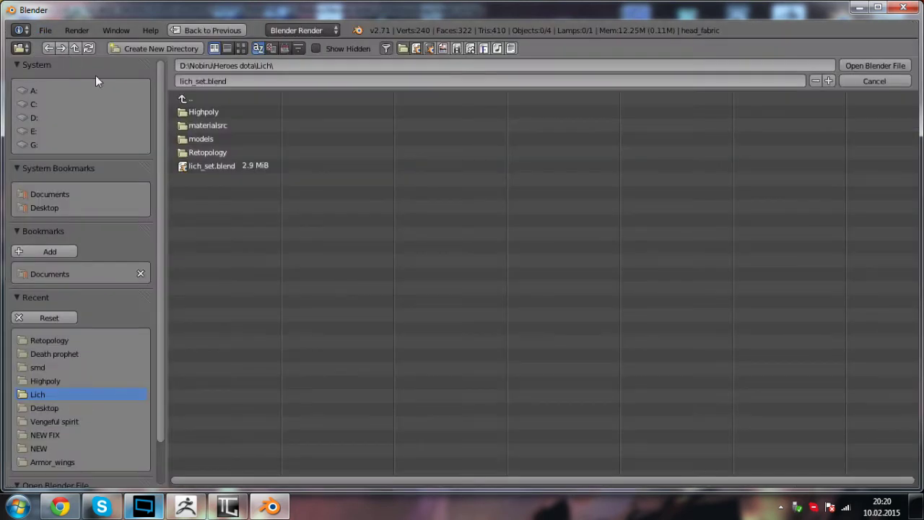
{"action": "double_click", "coordinate": [223, 168]}
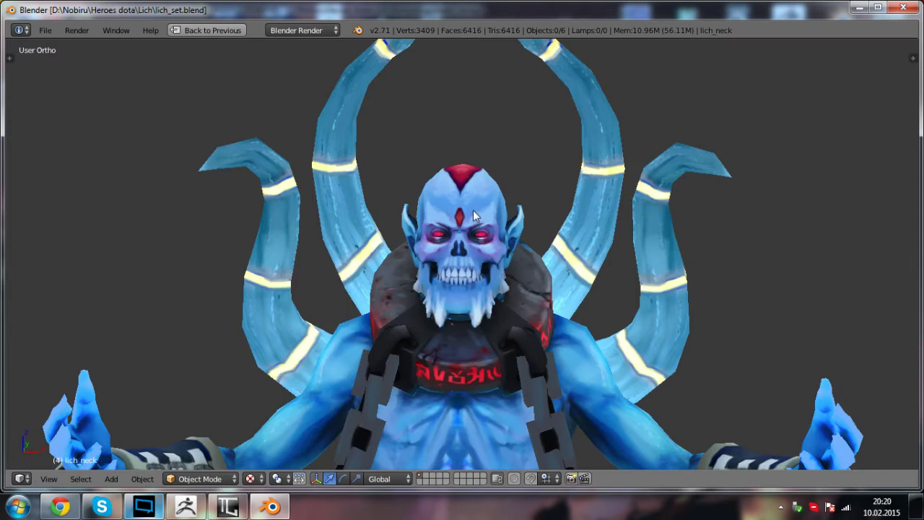
{"action": "middle_click_drag", "start_coordinate": [473, 211], "coordinate": [483, 213]}
{"action": "key", "text": "h"}
{"action": "scroll", "coordinate": [412, 311], "scroll_direction": "up", "scroll_amount": 1}
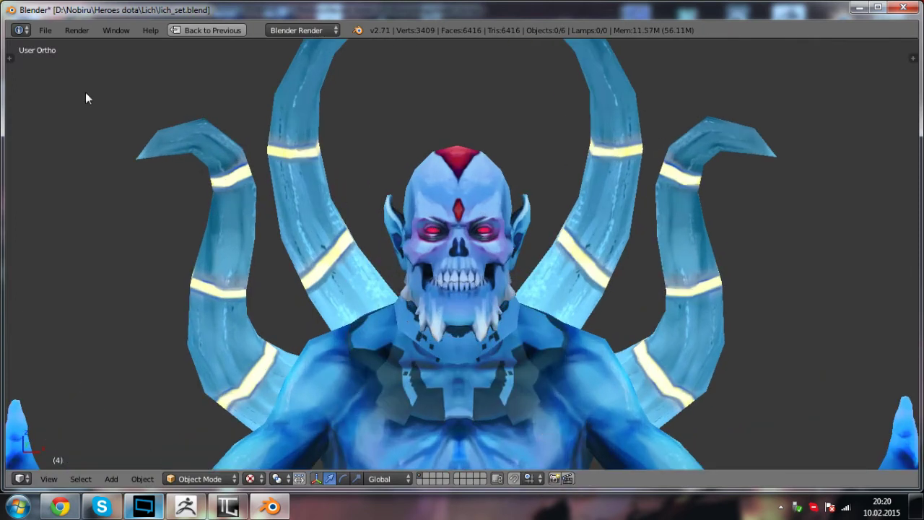
- Import head.obj from the Retopology folder onto the Lich character and deselect everything
{"action": "left_click", "coordinate": [51, 30]}
{"action": "mouse_move", "coordinate": [129, 259]}
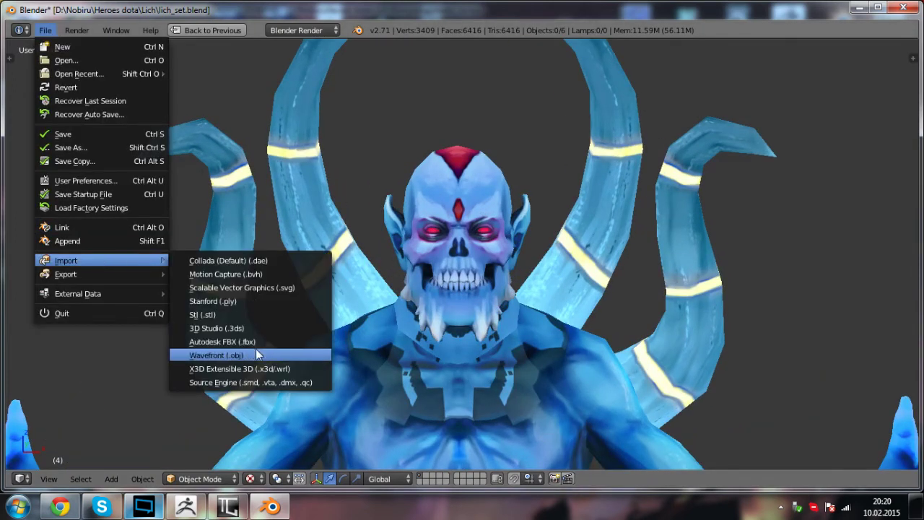
{"action": "left_click", "coordinate": [249, 355]}
{"action": "double_click", "coordinate": [227, 125]}
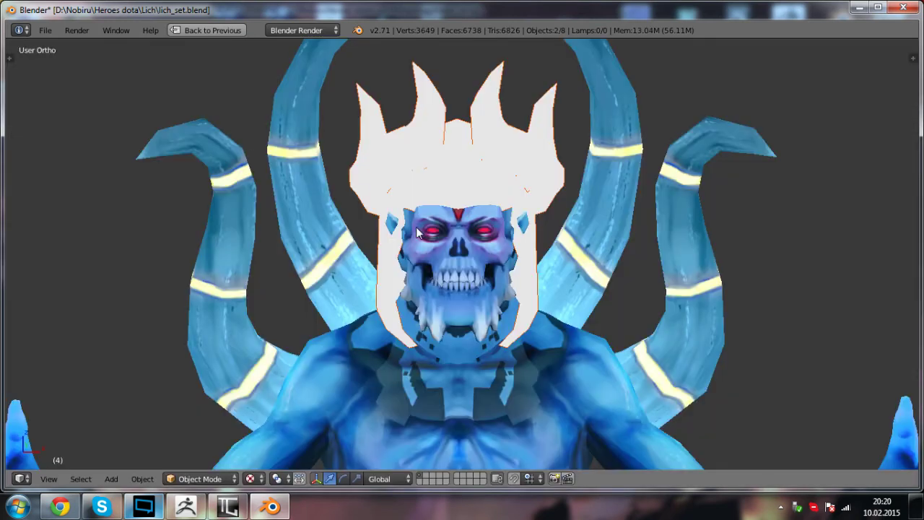
{"action": "middle_click_drag", "start_coordinate": [494, 256], "coordinate": [631, 237]}
{"action": "key", "text": "a"}
{"action": "middle_click_drag", "start_coordinate": [460, 264], "coordinate": [298, 392]}
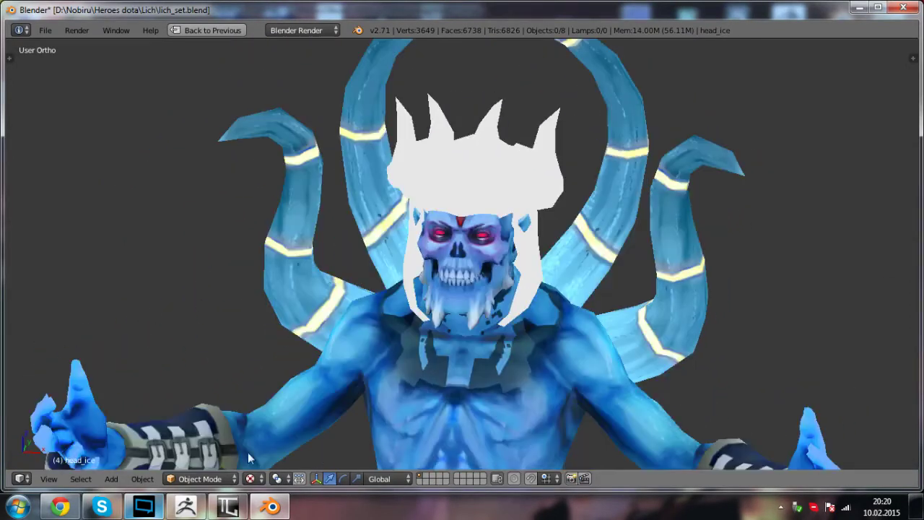
- Set the viewport shading to Solid and view the headpiece on the Lich from the side
{"action": "left_click", "coordinate": [252, 480]}
{"action": "left_click", "coordinate": [282, 434]}
{"action": "mouse_move", "coordinate": [439, 320]}
{"action": "middle_mouse_down"}
{"action": "mouse_move", "coordinate": [424, 306]}
{"action": "mouse_move", "coordinate": [499, 289]}
{"action": "mouse_move", "coordinate": [581, 318]}
{"action": "mouse_move", "coordinate": [467, 293]}
{"action": "mouse_move", "coordinate": [337, 287]}
{"action": "mouse_move", "coordinate": [389, 321]}
{"action": "mouse_move", "coordinate": [332, 301]}
{"action": "mouse_move", "coordinate": [321, 308]}
{"action": "middle_mouse_up"}
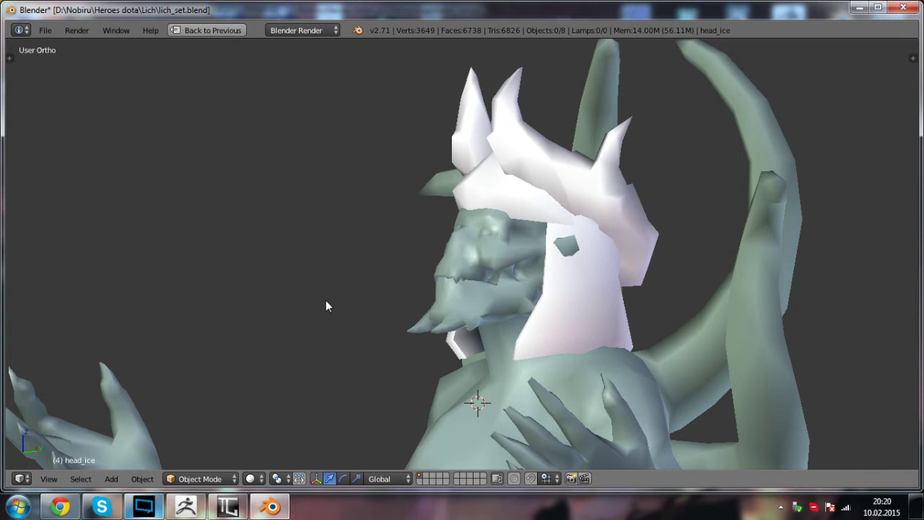
{"action": "middle_click_drag", "start_coordinate": [495, 296], "coordinate": [296, 285]}
{"action": "mouse_move", "coordinate": [484, 247]}
{"action": "middle_mouse_down"}
{"action": "mouse_move", "coordinate": [546, 233]}
{"action": "mouse_move", "coordinate": [540, 249]}
{"action": "mouse_move", "coordinate": [421, 313]}
{"action": "mouse_move", "coordinate": [413, 273]}
{"action": "mouse_move", "coordinate": [387, 251]}
{"action": "mouse_move", "coordinate": [484, 254]}
{"action": "middle_mouse_up"}
- Knife-cut the large upper side face of head_fabric diagonally from its front edge to the upper corner vertex
{"action": "right_click", "coordinate": [516, 199]}
{"action": "key", "text": "Tab"}
{"action": "key", "text": "Tab"}
{"action": "scroll", "coordinate": [412, 271], "scroll_direction": "up", "scroll_amount": 2}
{"action": "right_click", "coordinate": [409, 266]}
{"action": "key", "text": "Tab"}
{"action": "scroll", "coordinate": [398, 254], "scroll_direction": "up", "scroll_amount": 1}
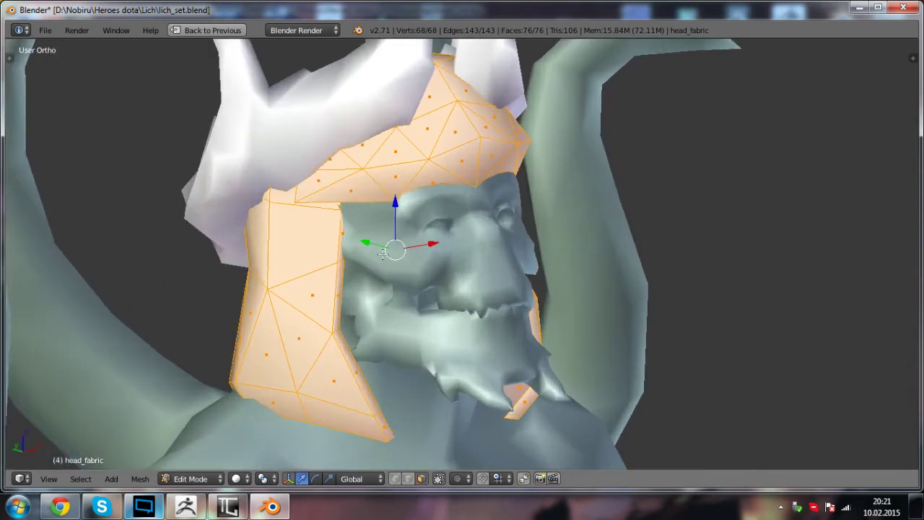
{"action": "key", "text": "k"}
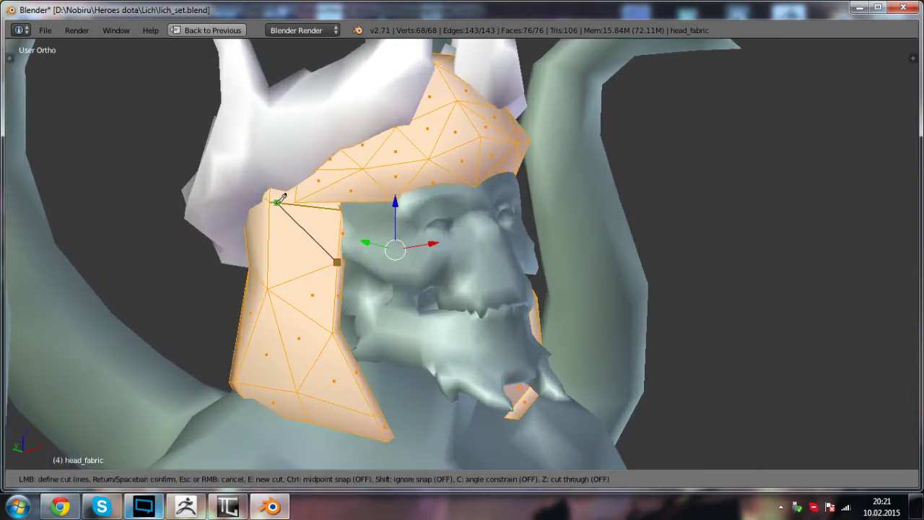
{"action": "left_click", "coordinate": [269, 202]}
{"action": "key", "text": "Return"}
{"action": "key", "text": "Tab"}
- Knife-cut the matching upper face on the opposite side of head_fabric diagonally to its upper corner vertex
{"action": "middle_click_drag", "start_coordinate": [412, 279], "coordinate": [478, 259]}
{"action": "key", "text": "Tab"}
{"action": "middle_click_drag", "start_coordinate": [604, 278], "coordinate": [499, 287]}
{"action": "scroll", "coordinate": [498, 288], "scroll_direction": "up", "scroll_amount": 3}
{"action": "key", "text": "a"}
{"action": "key", "text": "k"}
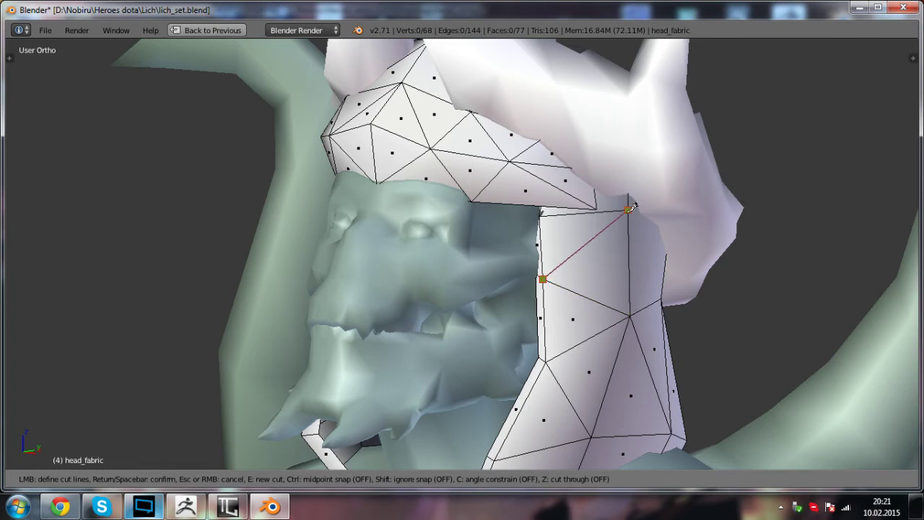
{"action": "key", "text": "space"}
{"action": "scroll", "coordinate": [622, 213], "scroll_direction": "down", "scroll_amount": 2}
{"action": "key", "text": "Tab"}
- Examine how the crown and hood sit on the Lich's head from the side, a distance and the front
{"action": "scroll", "coordinate": [478, 281], "scroll_direction": "down", "scroll_amount": 2}
{"action": "middle_click_drag", "start_coordinate": [478, 282], "coordinate": [318, 307]}
{"action": "scroll", "coordinate": [409, 281], "scroll_direction": "down", "scroll_amount": 5}
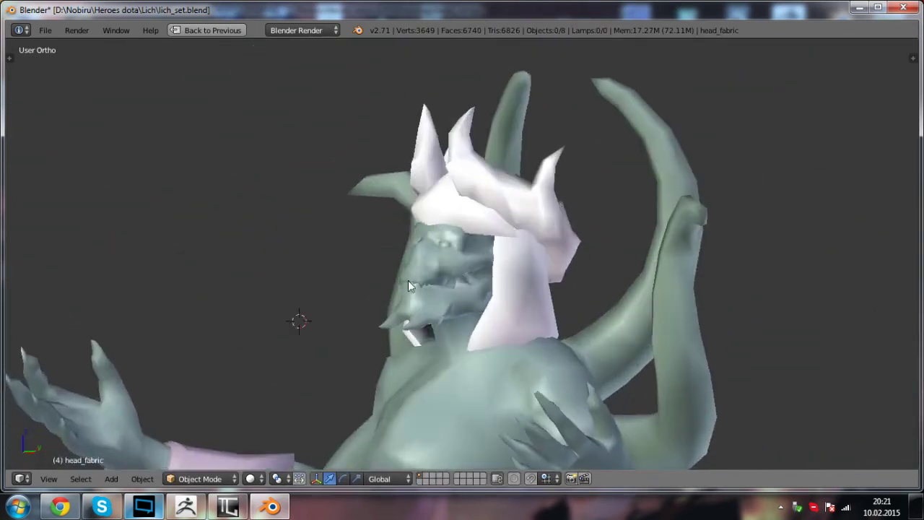
{"action": "scroll", "coordinate": [439, 298], "scroll_direction": "down", "scroll_amount": 3}
{"action": "middle_click_drag", "start_coordinate": [442, 301], "coordinate": [536, 332]}
{"action": "scroll", "coordinate": [498, 336], "scroll_direction": "up", "scroll_amount": 2}
{"action": "middle_click_drag", "start_coordinate": [472, 339], "coordinate": [473, 257], "text": "shift"}
{"action": "middle_click_drag", "start_coordinate": [462, 256], "coordinate": [335, 243]}
{"action": "scroll", "coordinate": [513, 215], "scroll_direction": "up", "scroll_amount": 4}
{"action": "middle_click_drag", "start_coordinate": [512, 215], "coordinate": [591, 285], "text": "shift"}
{"action": "middle_click_drag", "start_coordinate": [383, 246], "coordinate": [320, 236]}
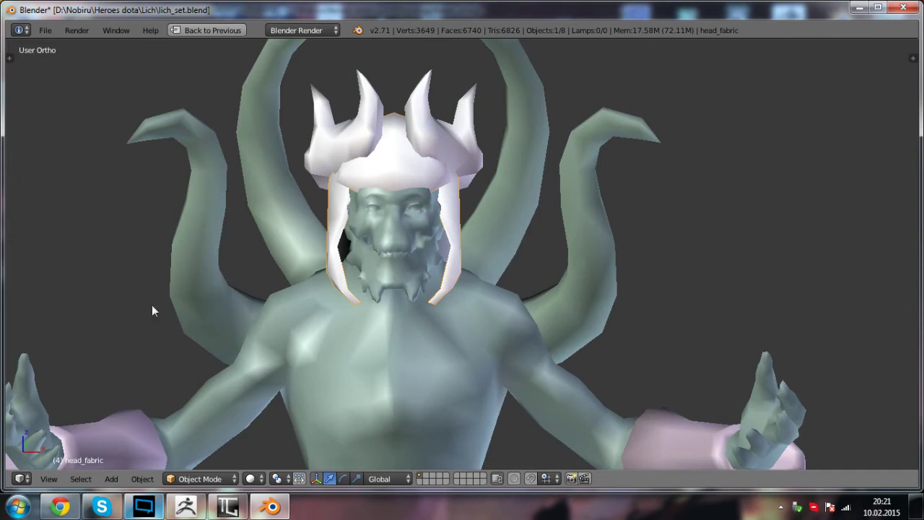
- Set flat shading on both the head_fabric hood and the head_ice crown
{"action": "key", "text": "Tab"}
{"action": "key", "text": "Tab"}
{"action": "key", "text": "t"}
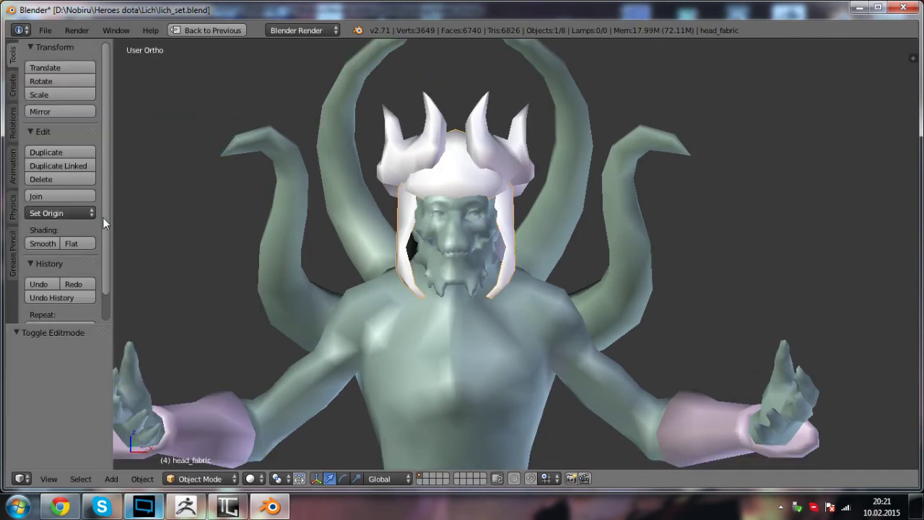
{"action": "left_click", "coordinate": [71, 244]}
{"action": "right_click", "coordinate": [407, 152]}
{"action": "left_click", "coordinate": [87, 242]}
{"action": "mouse_move", "coordinate": [267, 243]}
{"action": "middle_mouse_down"}
{"action": "mouse_move", "coordinate": [450, 251]}
{"action": "mouse_move", "coordinate": [483, 285]}
{"action": "mouse_move", "coordinate": [440, 318]}
{"action": "mouse_move", "coordinate": [532, 309]}
{"action": "mouse_move", "coordinate": [562, 288]}
{"action": "mouse_move", "coordinate": [430, 294]}
{"action": "mouse_move", "coordinate": [429, 310]}
{"action": "mouse_move", "coordinate": [454, 322]}
{"action": "mouse_move", "coordinate": [390, 295]}
{"action": "mouse_move", "coordinate": [670, 265]}
{"action": "mouse_move", "coordinate": [764, 315]}
{"action": "mouse_move", "coordinate": [576, 272]}
{"action": "mouse_move", "coordinate": [580, 318]}
{"action": "mouse_move", "coordinate": [507, 215]}
{"action": "mouse_move", "coordinate": [520, 339]}
{"action": "mouse_move", "coordinate": [467, 217]}
{"action": "mouse_move", "coordinate": [492, 295]}
{"action": "middle_mouse_up"}
{"action": "key", "text": "a"}
- Edit head_ice, recalculate its normals to be consistent, and return to Object Mode
{"action": "scroll", "coordinate": [483, 285], "scroll_direction": "up", "scroll_amount": 2}
{"action": "scroll", "coordinate": [492, 295], "scroll_direction": "up", "scroll_amount": 5}
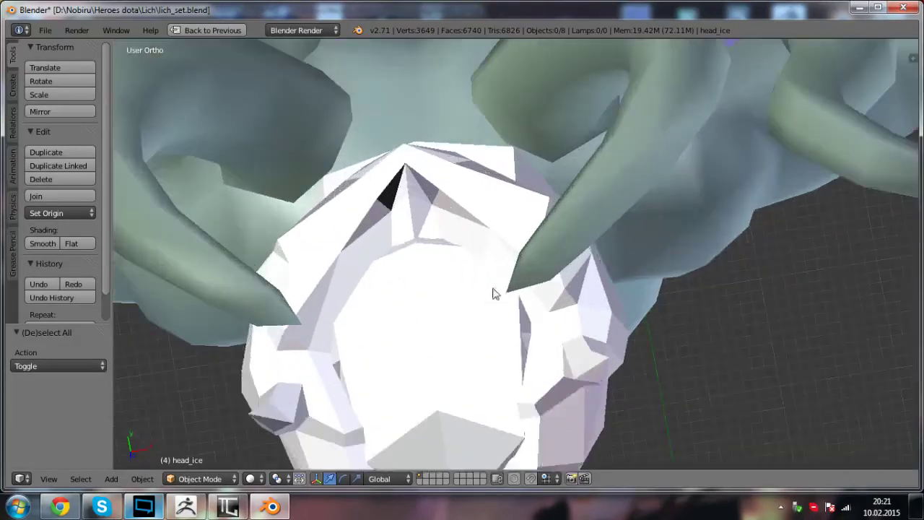
{"action": "right_click", "coordinate": [366, 190]}
{"action": "key", "text": "Tab"}
{"action": "key", "text": "a"}
{"action": "right_click", "coordinate": [336, 167]}
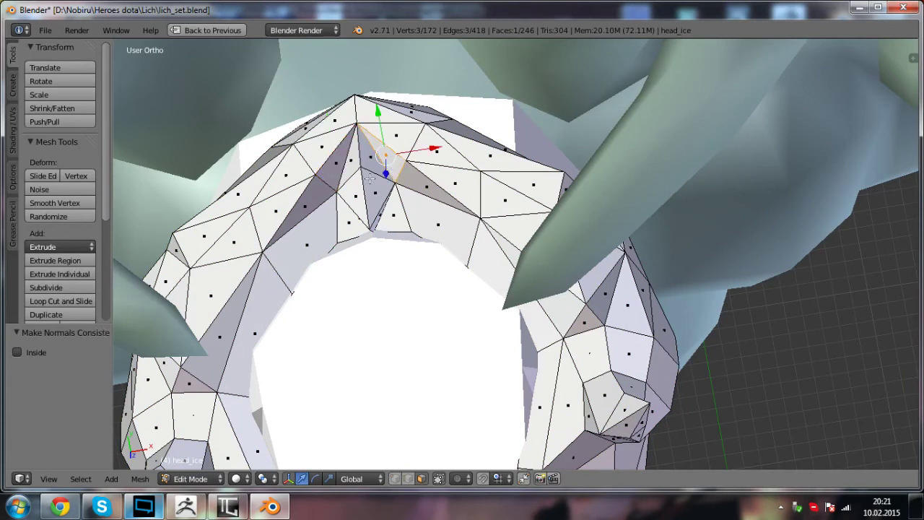
{"action": "key", "text": "Tab"}
{"action": "key", "text": "a"}
- Examine the flat-shaded crown and hood on the Lich's body from the front, the sides and above
{"action": "scroll", "coordinate": [371, 202], "scroll_direction": "down", "scroll_amount": 3}
{"action": "middle_click_drag", "start_coordinate": [406, 307], "coordinate": [427, 227]}
{"action": "middle_click_drag", "start_coordinate": [450, 278], "coordinate": [486, 264]}
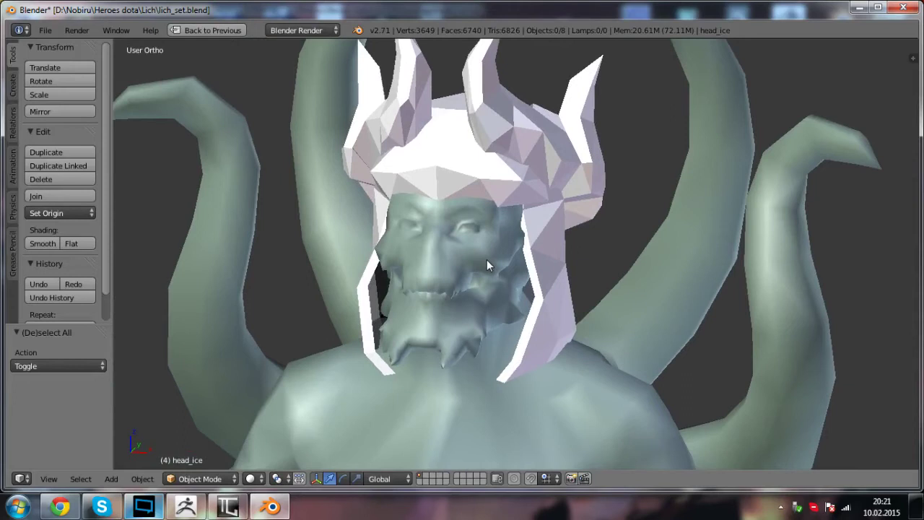
{"action": "middle_click_drag", "start_coordinate": [456, 278], "coordinate": [479, 304]}
{"action": "key", "text": "Tab"}
{"action": "scroll", "coordinate": [444, 273], "scroll_direction": "down", "scroll_amount": 3}
{"action": "key", "text": "Tab"}
{"action": "key", "text": "a"}
{"action": "key", "text": "a"}
{"action": "scroll", "coordinate": [465, 286], "scroll_direction": "up", "scroll_amount": 1}
{"action": "scroll", "coordinate": [488, 297], "scroll_direction": "down", "scroll_amount": 2}
{"action": "scroll", "coordinate": [493, 304], "scroll_direction": "up", "scroll_amount": 1}
{"action": "right_click", "coordinate": [512, 209]}
{"action": "right_click", "coordinate": [452, 188], "text": "shift"}
{"action": "middle_click_drag", "start_coordinate": [460, 217], "coordinate": [510, 243]}
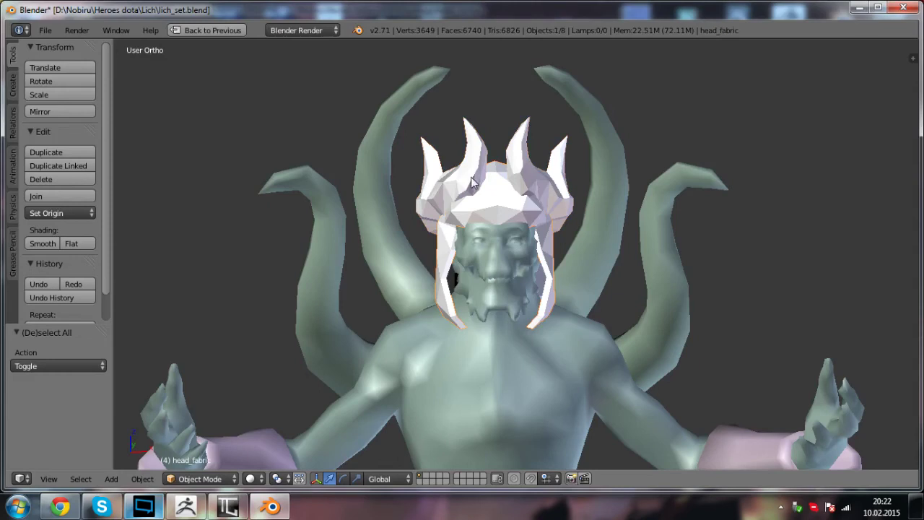
{"action": "scroll", "coordinate": [471, 182], "scroll_direction": "up", "scroll_amount": 1}
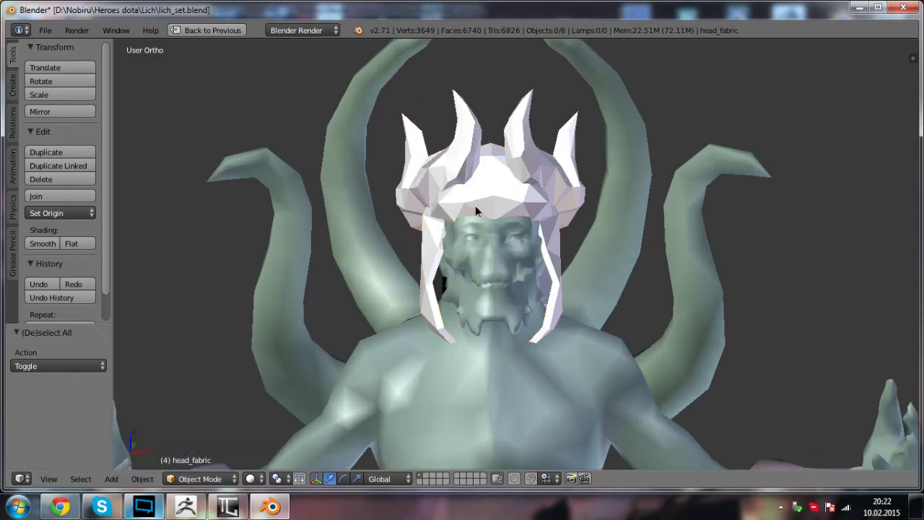
{"action": "middle_click_drag", "start_coordinate": [475, 211], "coordinate": [449, 262]}
{"action": "middle_click_drag", "start_coordinate": [502, 211], "coordinate": [544, 318]}
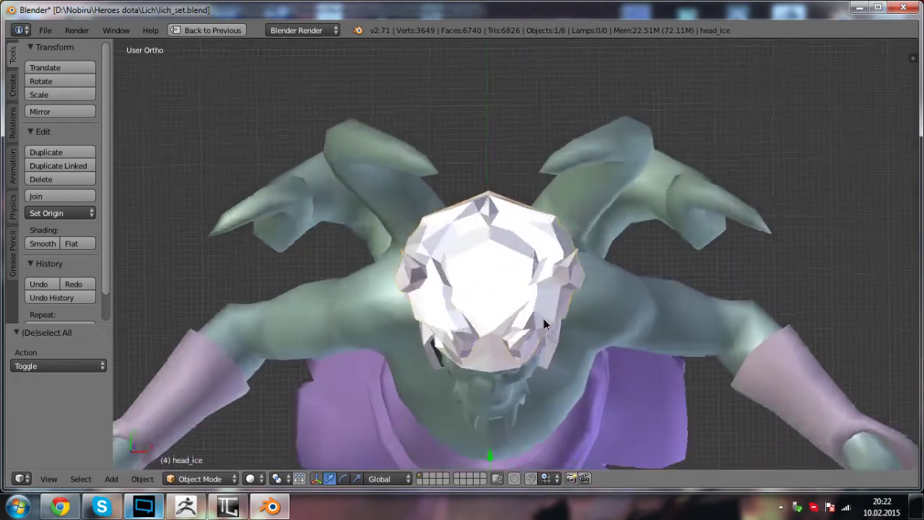
{"action": "key", "text": "Tab"}
{"action": "middle_click_drag", "start_coordinate": [426, 295], "coordinate": [419, 252]}
{"action": "scroll", "coordinate": [419, 252], "scroll_direction": "up", "scroll_amount": 3}
{"action": "scroll", "coordinate": [420, 252], "scroll_direction": "down", "scroll_amount": 7}
{"action": "middle_click_drag", "start_coordinate": [420, 252], "coordinate": [489, 228]}
{"action": "key", "text": "Tab"}
{"action": "scroll", "coordinate": [459, 261], "scroll_direction": "down", "scroll_amount": 1}
- Delete the imported crown and hood together with all visible Lich character meshes
{"action": "right_click", "coordinate": [449, 265]}
{"action": "right_click", "coordinate": [467, 200], "text": "shift"}
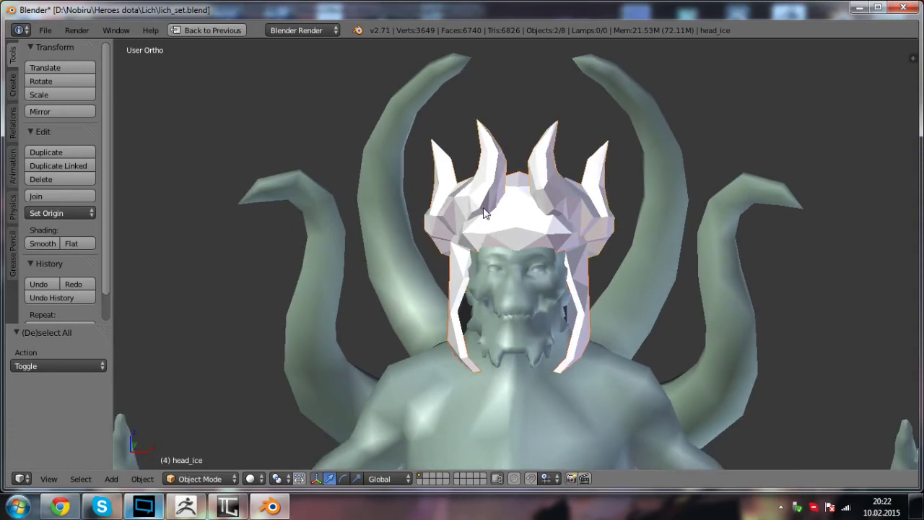
{"action": "key", "text": "Delete"}
{"action": "scroll", "coordinate": [486, 210], "scroll_direction": "up", "scroll_amount": 2}
{"action": "left_click", "coordinate": [48, 32]}
{"action": "left_click", "coordinate": [291, 77]}
{"action": "key", "text": "a"}
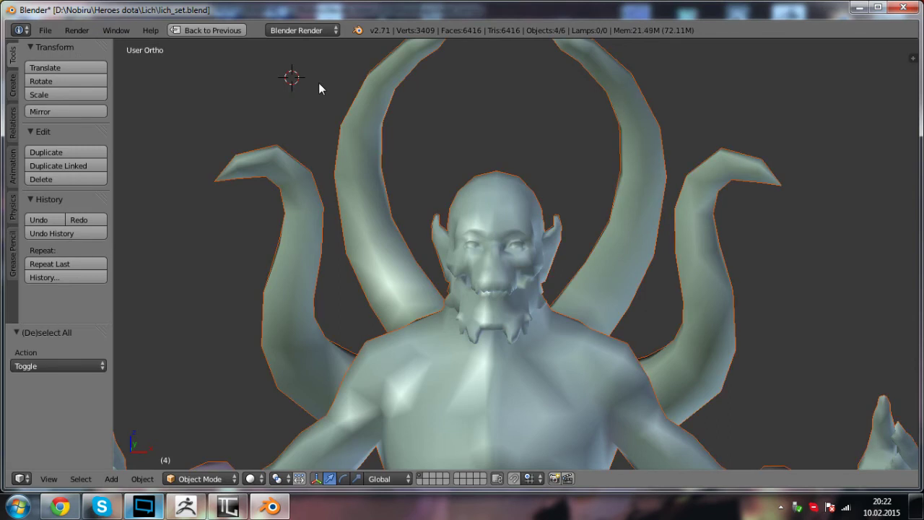
{"action": "key", "text": "Delete"}
- Import head.obj from the Retopology folder into the emptied scene and view the hood up close
{"action": "left_click", "coordinate": [45, 30]}
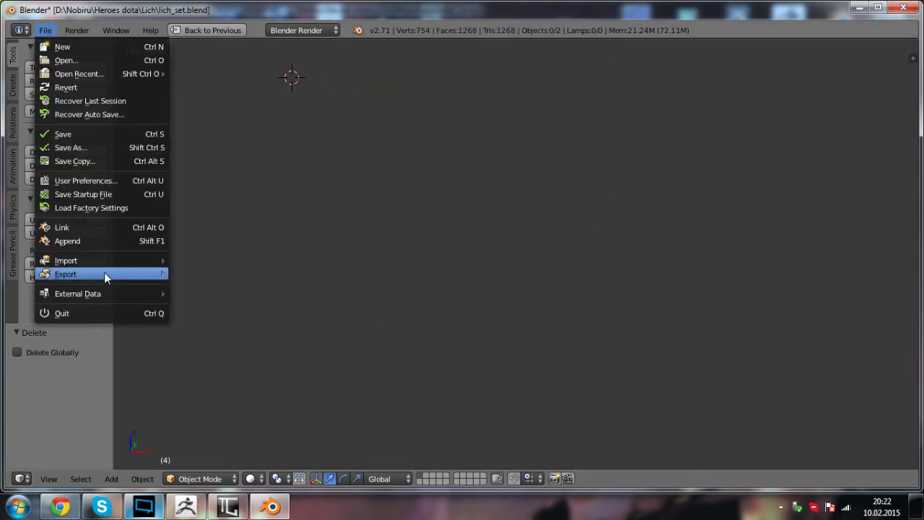
{"action": "mouse_move", "coordinate": [121, 264]}
{"action": "left_click", "coordinate": [219, 352]}
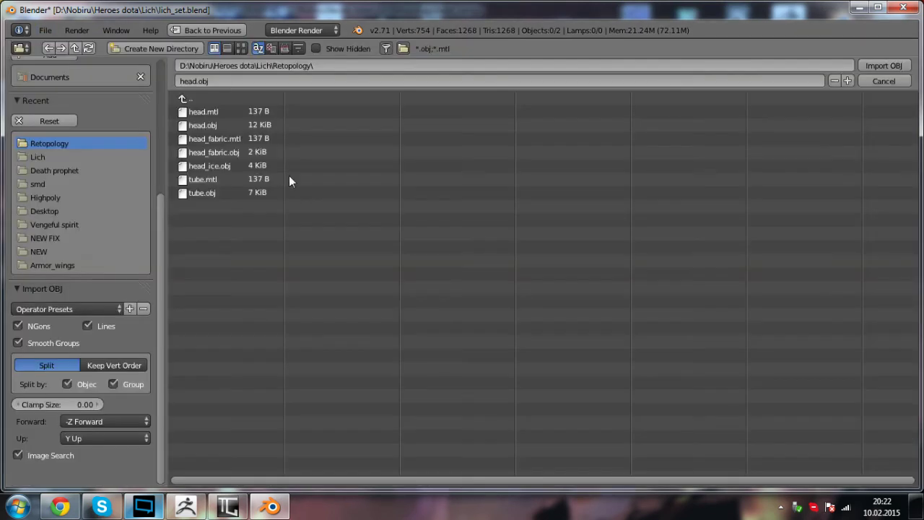
{"action": "double_click", "coordinate": [226, 127]}
{"action": "key", "text": "a"}
{"action": "scroll", "coordinate": [419, 236], "scroll_direction": "up", "scroll_amount": 3}
{"action": "middle_click_drag", "start_coordinate": [449, 244], "coordinate": [448, 228]}
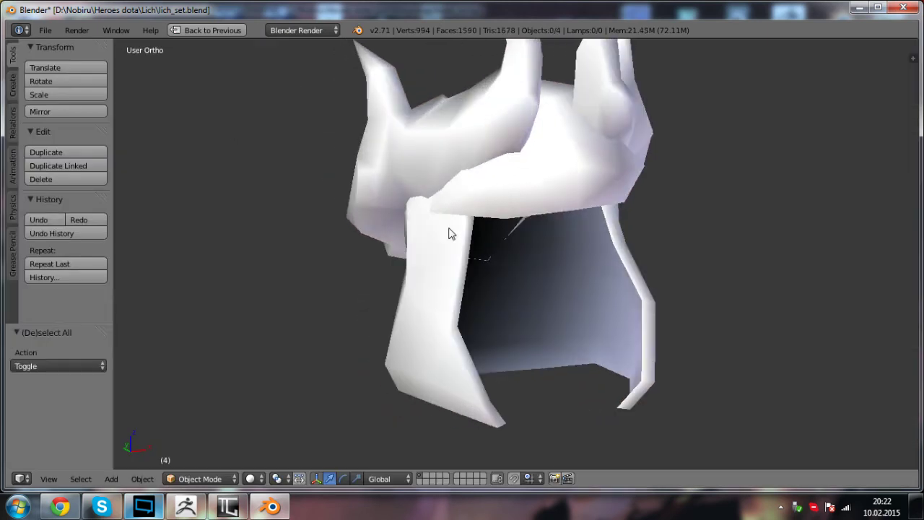
- Inspect the imported hood and crown up close, briefly checking the selected mesh in Edit Mode
{"action": "right_click", "coordinate": [493, 179]}
{"action": "middle_click_drag", "start_coordinate": [532, 263], "coordinate": [482, 261]}
{"action": "key", "text": "Tab"}
{"action": "key", "text": "Tab"}
{"action": "key", "text": "a"}
{"action": "middle_click_drag", "start_coordinate": [416, 253], "coordinate": [437, 286], "text": "shift"}
- Switch to TopoGun and load the combined crown-and-hood OBJ mesh from the Lich Retopology folder as the scene
{"action": "left_click", "coordinate": [229, 506]}
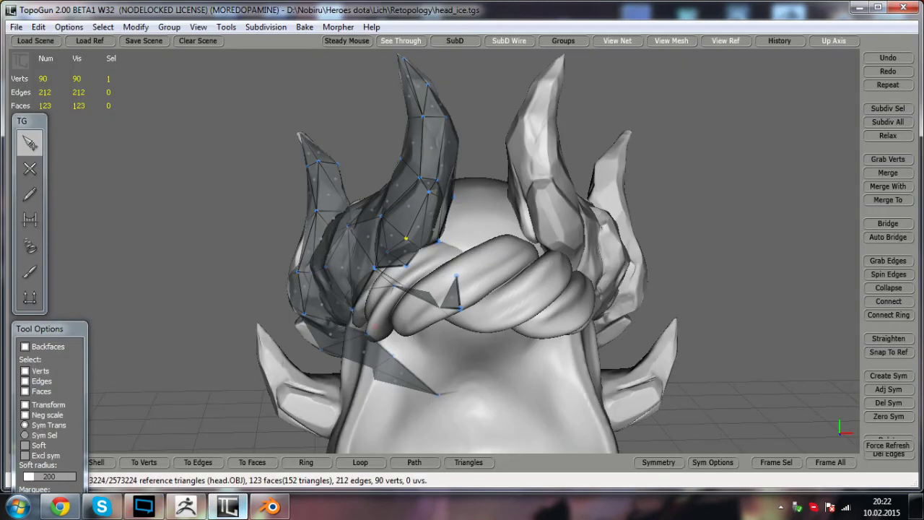
{"action": "left_click", "coordinate": [16, 26]}
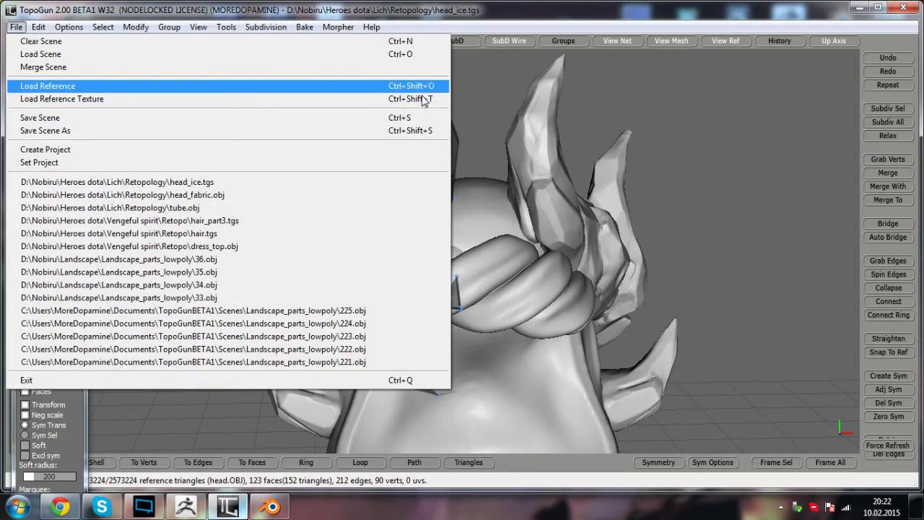
{"action": "left_click", "coordinate": [65, 55]}
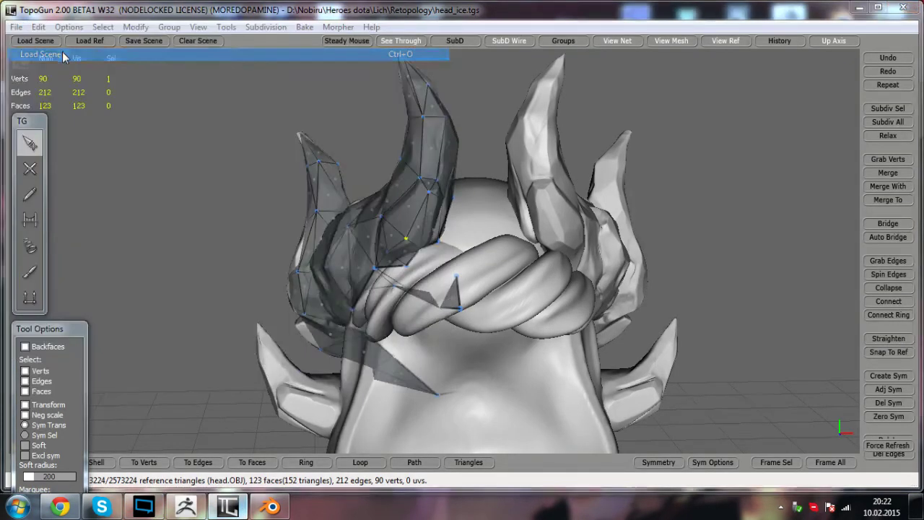
{"action": "left_click", "coordinate": [305, 403]}
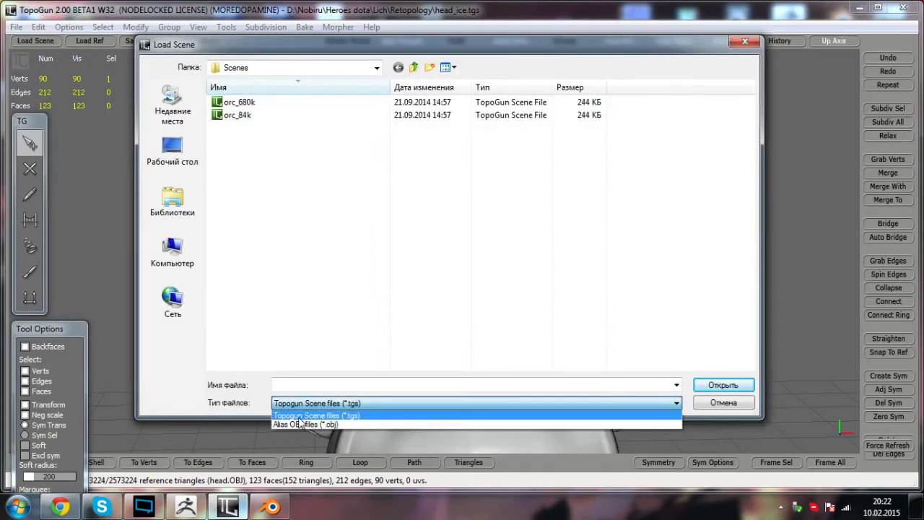
{"action": "left_click", "coordinate": [310, 415]}
{"action": "left_click", "coordinate": [174, 153]}
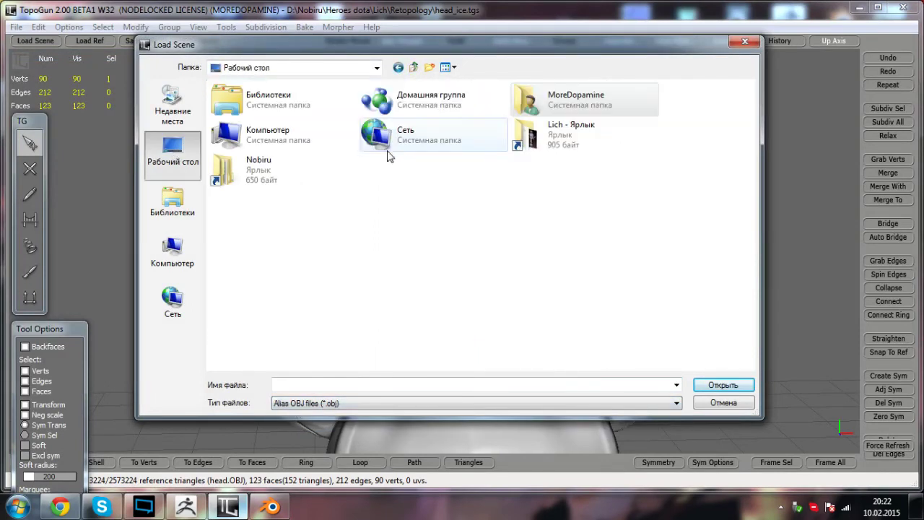
{"action": "double_click", "coordinate": [559, 135]}
{"action": "left_click", "coordinate": [386, 224]}
{"action": "left_click", "coordinate": [591, 327]}
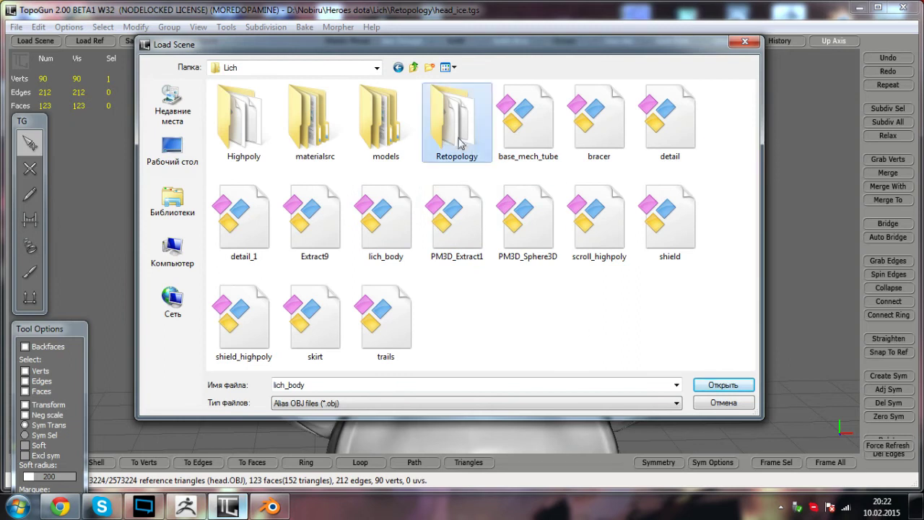
{"action": "double_click", "coordinate": [458, 142]}
{"action": "double_click", "coordinate": [260, 102]}
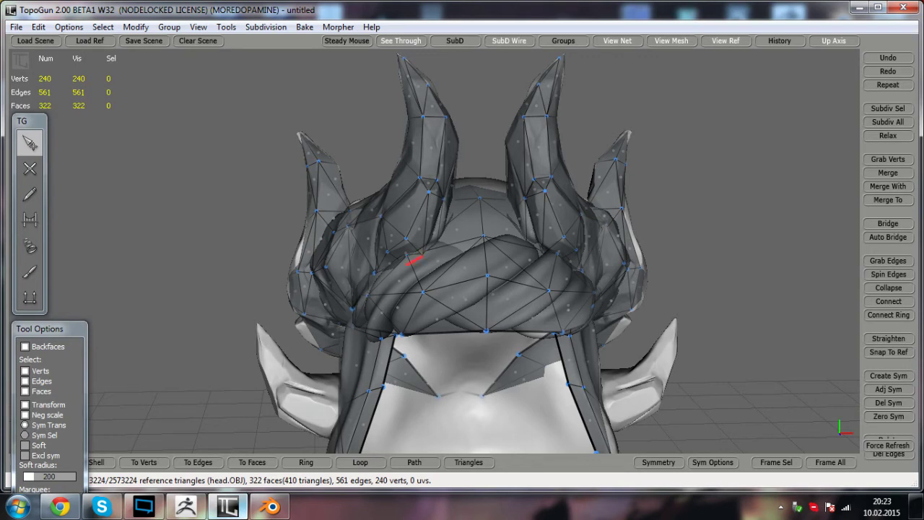
- Examine the loaded low-poly head over the high-poly reference from the front, both sides and behind for stray vertices
{"action": "left_click_drag", "start_coordinate": [423, 251], "coordinate": [556, 267], "text": "alt"}
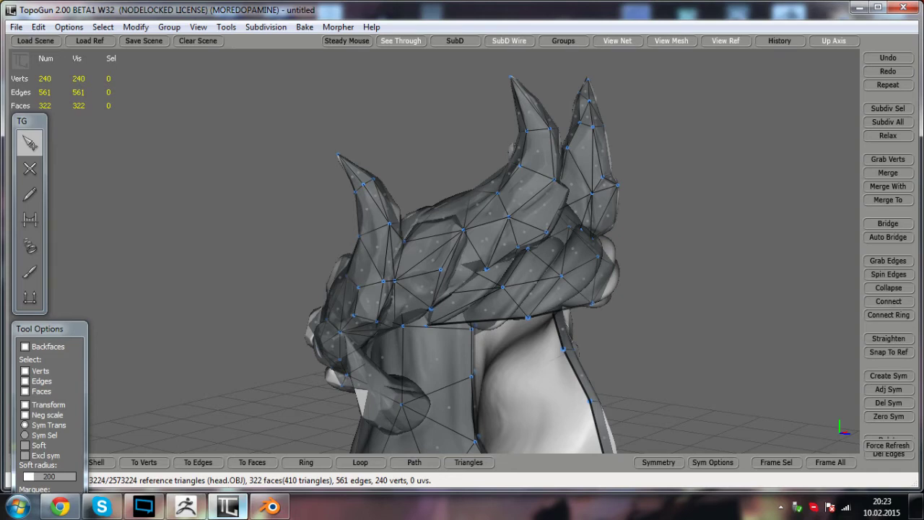
{"action": "left_click_drag", "start_coordinate": [506, 274], "coordinate": [359, 264], "text": "alt"}
{"action": "left_click", "coordinate": [463, 303]}
{"action": "left_click", "coordinate": [246, 224]}
{"action": "left_click", "coordinate": [22, 147]}
{"action": "left_click", "coordinate": [22, 145]}
{"action": "left_click_drag", "start_coordinate": [463, 280], "coordinate": [463, 286]}
{"action": "left_click_drag", "start_coordinate": [463, 318], "coordinate": [354, 320], "text": "alt"}
{"action": "middle_click_drag", "start_coordinate": [354, 320], "coordinate": [362, 241], "text": "alt"}
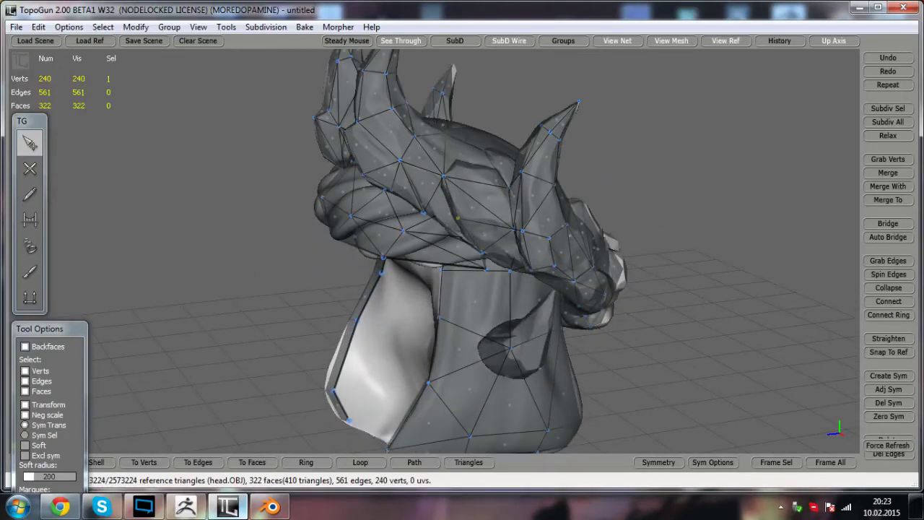
{"action": "left_click_drag", "start_coordinate": [390, 249], "coordinate": [509, 245], "text": "alt"}
{"action": "right_click_drag", "start_coordinate": [509, 245], "coordinate": [538, 249], "text": "alt"}
{"action": "mouse_move", "coordinate": [537, 249]}
{"action": "left_mouse_down", "text": "alt"}
{"action": "mouse_move", "coordinate": [553, 251]}
{"action": "mouse_move", "coordinate": [529, 244]}
{"action": "mouse_move", "coordinate": [553, 251]}
{"action": "mouse_move", "coordinate": [429, 248]}
{"action": "mouse_move", "coordinate": [555, 250]}
{"action": "mouse_move", "coordinate": [526, 237]}
{"action": "left_mouse_up", "text": "alt"}
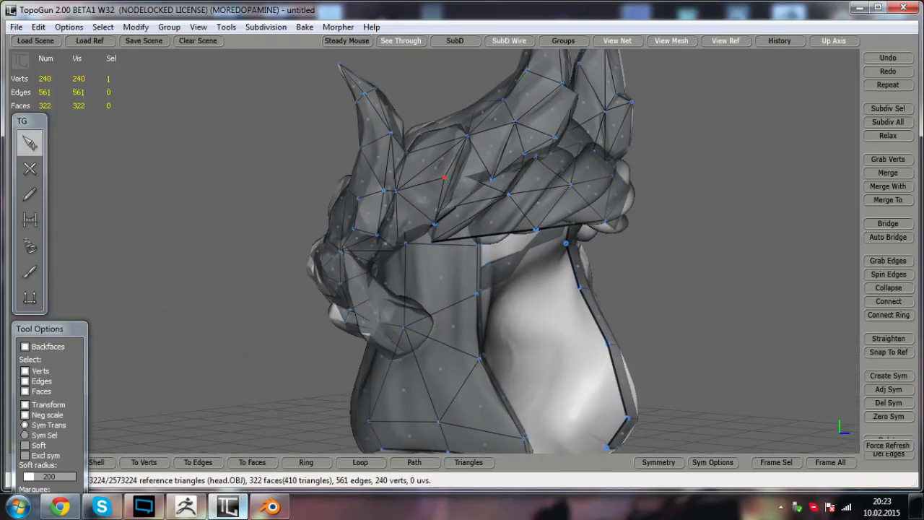
{"action": "left_click_drag", "start_coordinate": [477, 238], "coordinate": [533, 250], "text": "alt"}
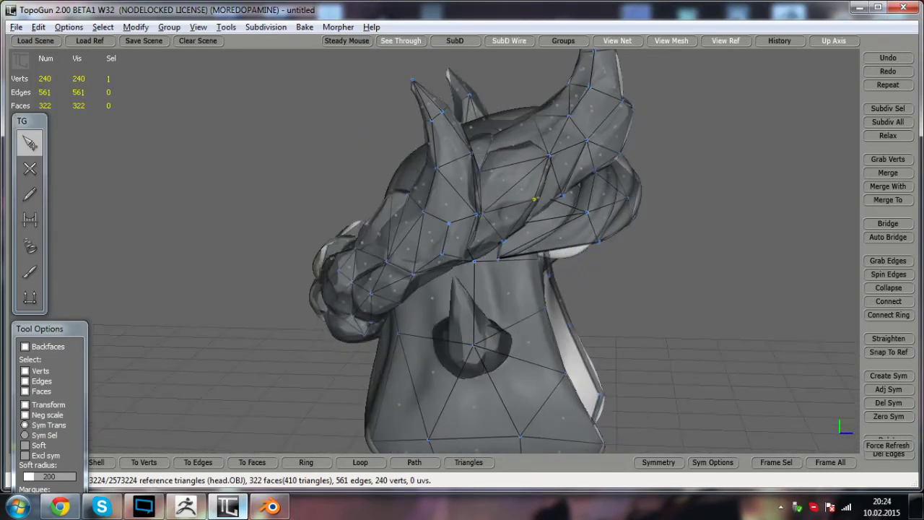
{"action": "left_click_drag", "start_coordinate": [462, 246], "coordinate": [578, 244], "text": "alt"}
{"action": "left_click_drag", "start_coordinate": [498, 246], "coordinate": [473, 271], "text": "alt"}
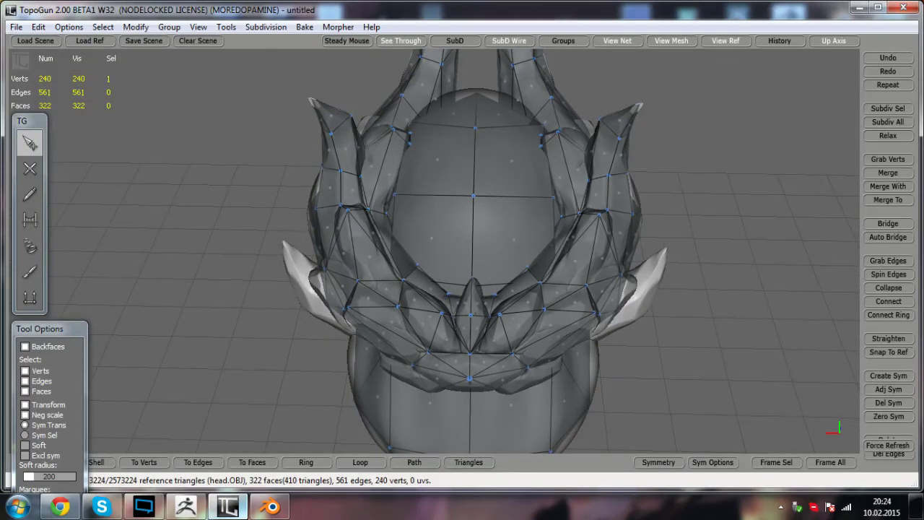
- Weld the duplicate vertices on the centre line at the back of the crown, between the two lower lumps
{"action": "left_click_drag", "start_coordinate": [476, 328], "coordinate": [469, 267], "text": "alt"}
{"action": "middle_click_drag", "start_coordinate": [469, 267], "coordinate": [480, 213], "text": "alt"}
{"action": "left_click_drag", "start_coordinate": [481, 239], "coordinate": [487, 184], "text": "alt"}
{"action": "right_click_drag", "start_coordinate": [486, 184], "coordinate": [516, 184], "text": "alt"}
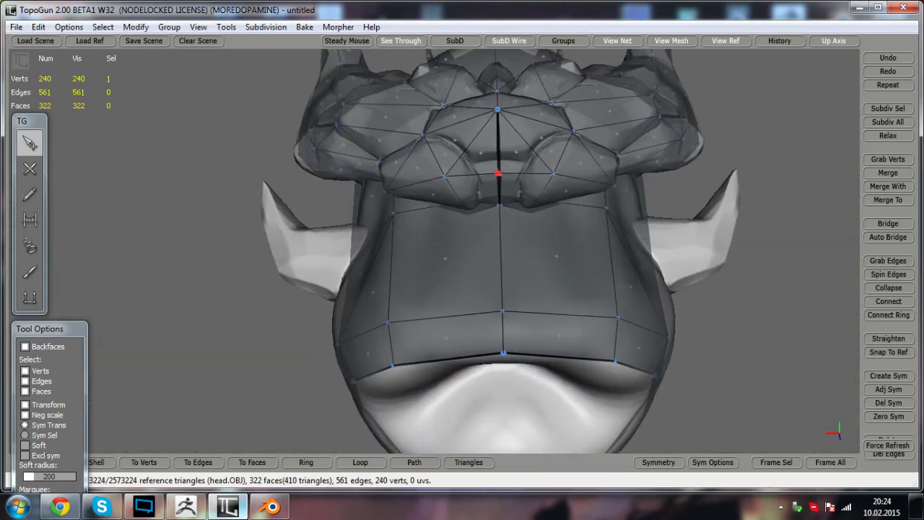
{"action": "left_click_drag", "start_coordinate": [502, 173], "coordinate": [501, 174]}
{"action": "left_click_drag", "start_coordinate": [554, 217], "coordinate": [550, 160], "text": "alt"}
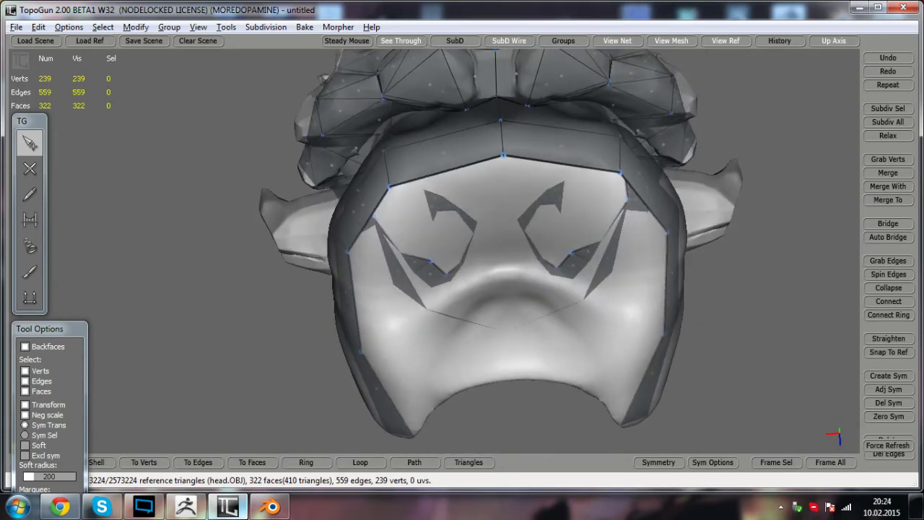
- Merge a spare vertex of the small stub on one side of the crown's inner rim, beside the top of the hood
{"action": "left_click_drag", "start_coordinate": [500, 137], "coordinate": [496, 252], "text": "alt"}
{"action": "scroll", "coordinate": [496, 289], "scroll_direction": "down", "scroll_amount": 2}
{"action": "left_click_drag", "start_coordinate": [497, 289], "coordinate": [186, 306], "text": "alt"}
{"action": "scroll", "coordinate": [434, 251], "scroll_direction": "down", "scroll_amount": 2}
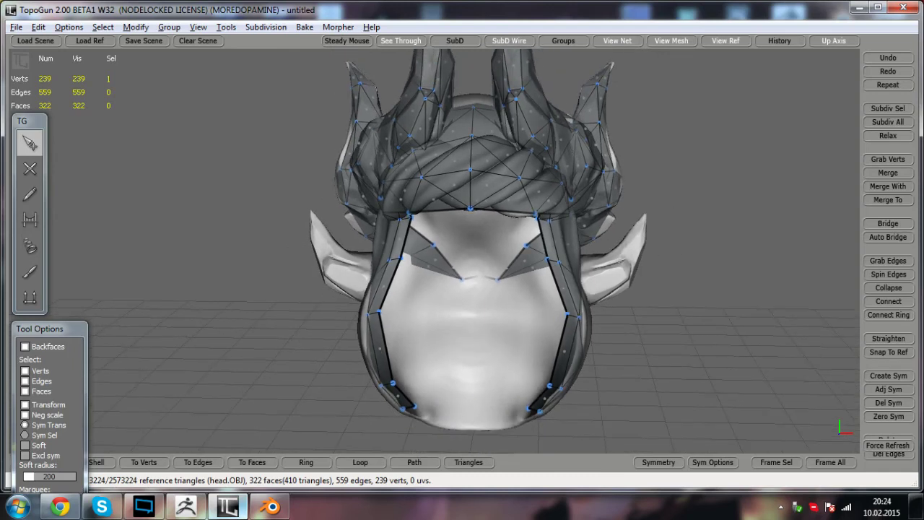
{"action": "middle_click_drag", "start_coordinate": [435, 251], "coordinate": [432, 277], "text": "alt"}
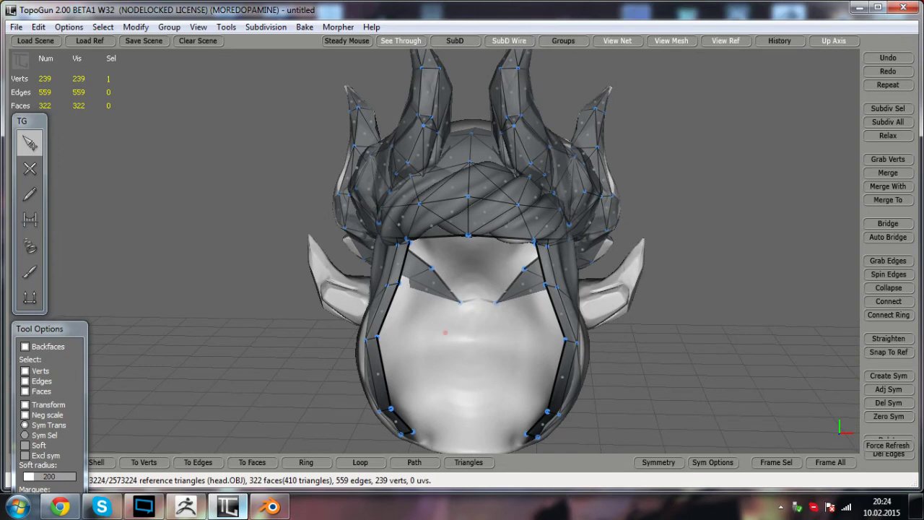
{"action": "left_click_drag", "start_coordinate": [434, 253], "coordinate": [478, 307], "text": "alt"}
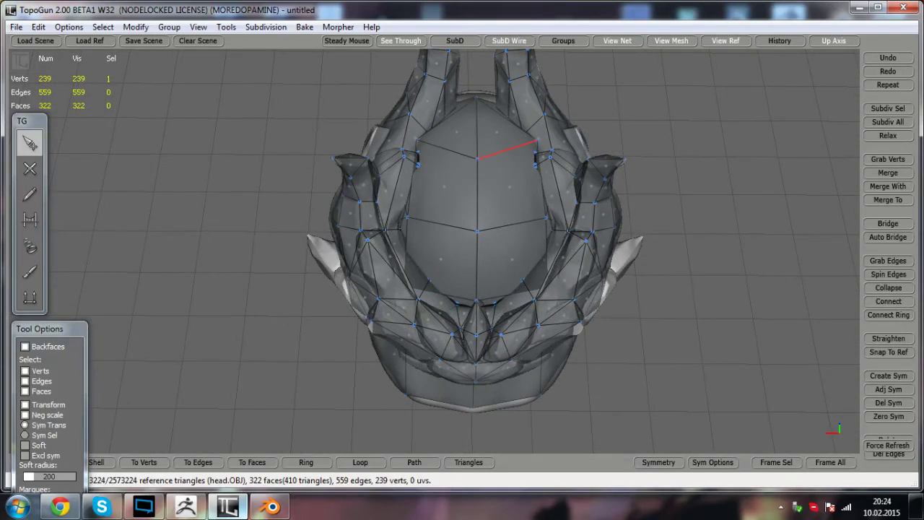
{"action": "left_click_drag", "start_coordinate": [477, 158], "coordinate": [479, 154]}
{"action": "left_click_drag", "start_coordinate": [480, 232], "coordinate": [494, 290], "text": "alt"}
{"action": "scroll", "coordinate": [491, 252], "scroll_direction": "up", "scroll_amount": 3}
{"action": "left_click", "coordinate": [591, 237]}
{"action": "left_click_drag", "start_coordinate": [590, 237], "coordinate": [426, 217]}
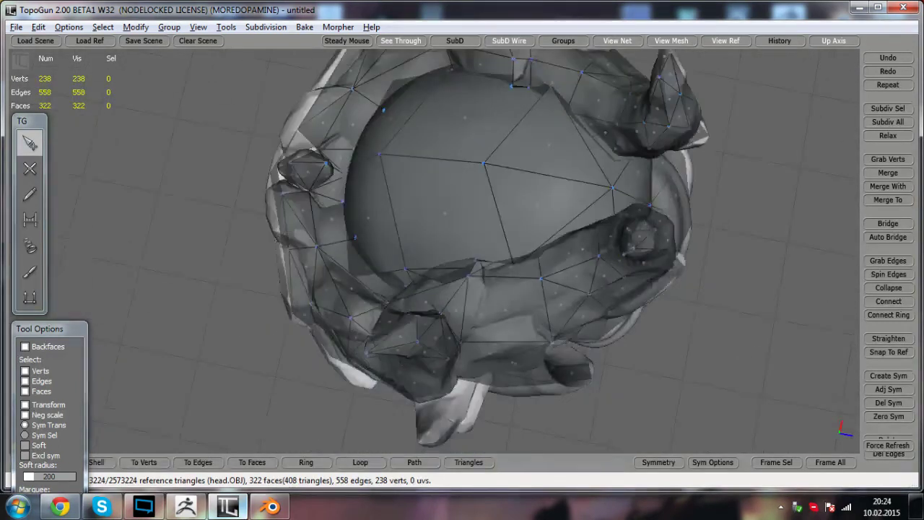
- Collapse the rest of that inner-rim stub by merging its protruding vertex into the neighbouring crown vertex
{"action": "middle_click_drag", "start_coordinate": [426, 216], "coordinate": [423, 185], "text": "alt"}
{"action": "left_click_drag", "start_coordinate": [465, 244], "coordinate": [484, 287], "text": "alt"}
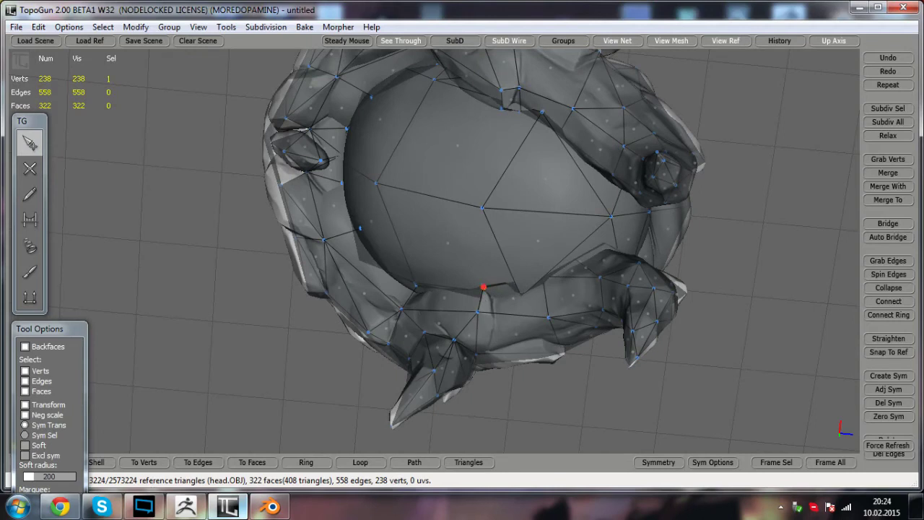
{"action": "right_click_drag", "start_coordinate": [484, 290], "coordinate": [516, 310], "text": "alt"}
{"action": "left_click_drag", "start_coordinate": [516, 311], "coordinate": [521, 376]}
{"action": "scroll", "coordinate": [519, 318], "scroll_direction": "down", "scroll_amount": 3}
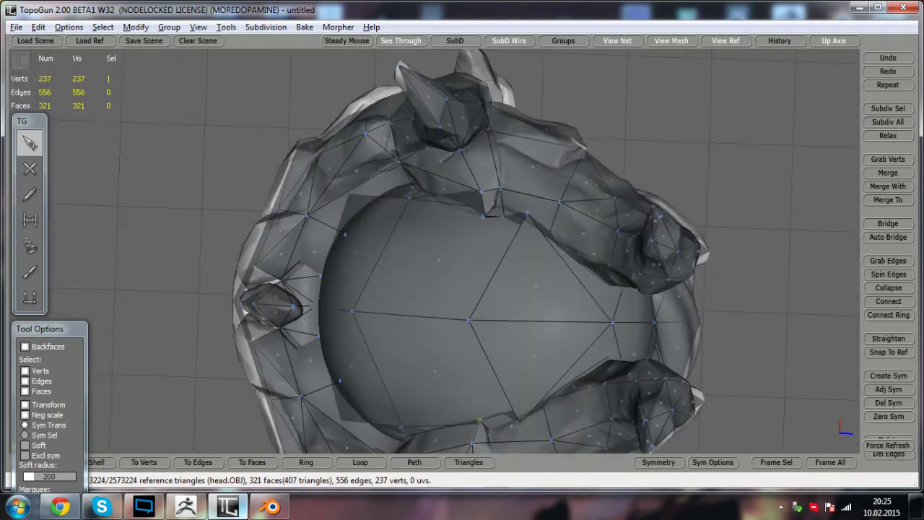
- Examine the crown from above and around to the back for further redundant vertices
{"action": "middle_click_drag", "start_coordinate": [522, 376], "coordinate": [542, 307], "text": "alt"}
{"action": "scroll", "coordinate": [543, 307], "scroll_direction": "down", "scroll_amount": 3}
{"action": "left_click_drag", "start_coordinate": [543, 307], "coordinate": [534, 318], "text": "alt"}
{"action": "middle_click_drag", "start_coordinate": [534, 318], "coordinate": [528, 306], "text": "alt"}
{"action": "scroll", "coordinate": [528, 306], "scroll_direction": "up", "scroll_amount": 2}
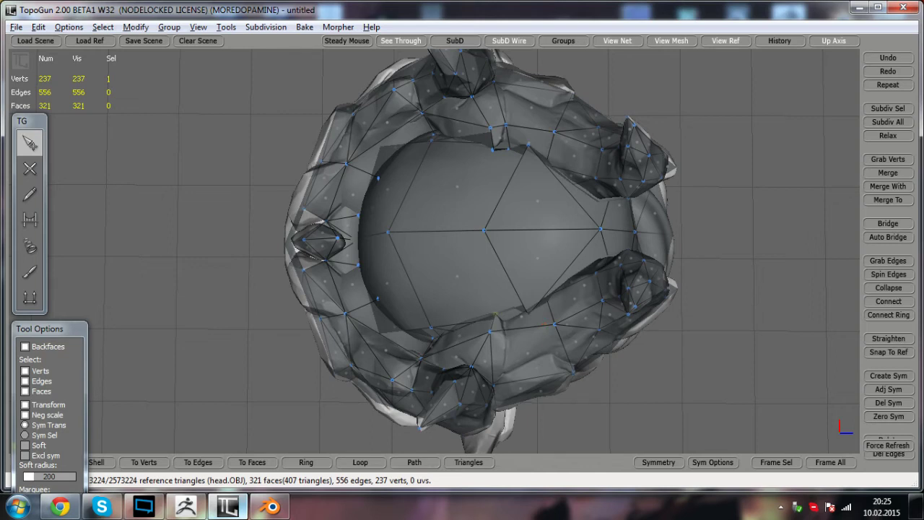
{"action": "left_click_drag", "start_coordinate": [496, 314], "coordinate": [419, 206], "text": "alt"}
{"action": "middle_click_drag", "start_coordinate": [419, 206], "coordinate": [394, 303], "text": "alt"}
{"action": "left_click_drag", "start_coordinate": [393, 303], "coordinate": [294, 239], "text": "alt"}
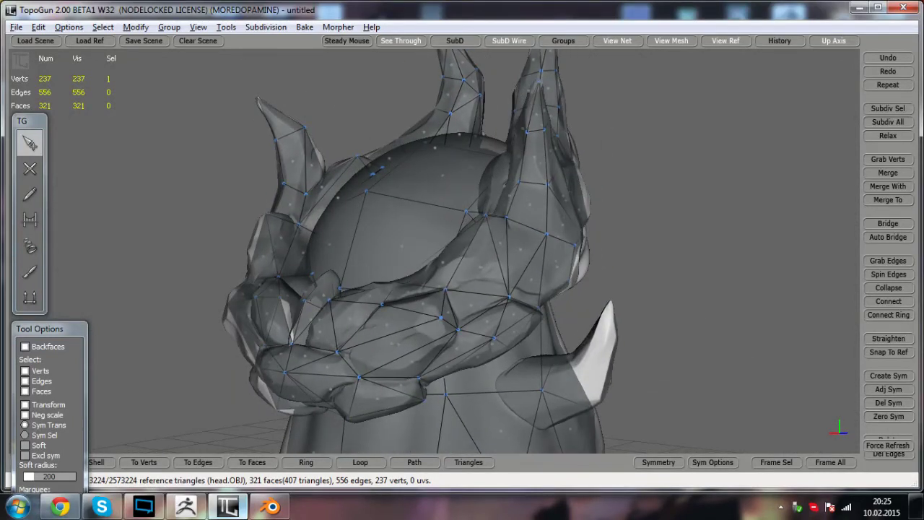
{"action": "left_click_drag", "start_coordinate": [441, 318], "coordinate": [507, 242]}
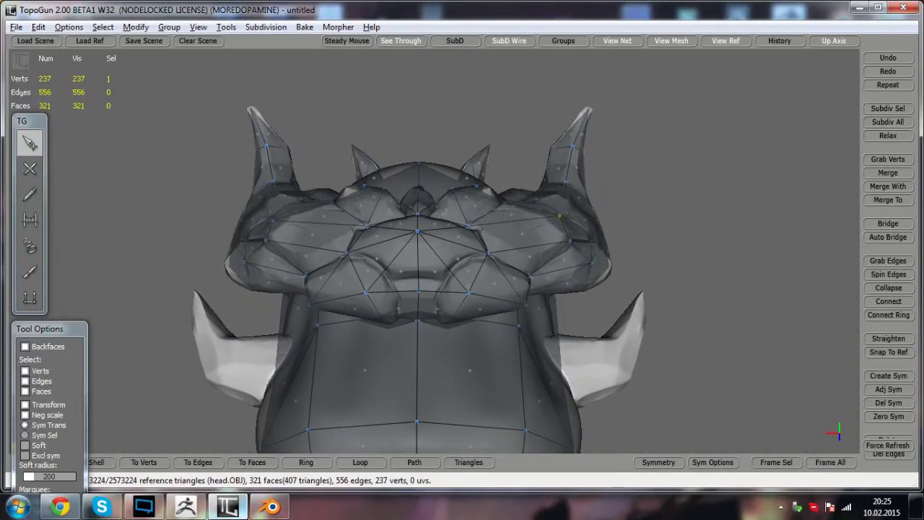
- Merge the redundant centre vertices on the crown's lower back edge and underside into their neighbours
{"action": "left_click_drag", "start_coordinate": [419, 291], "coordinate": [466, 293]}
{"action": "left_click_drag", "start_coordinate": [469, 292], "coordinate": [447, 273]}
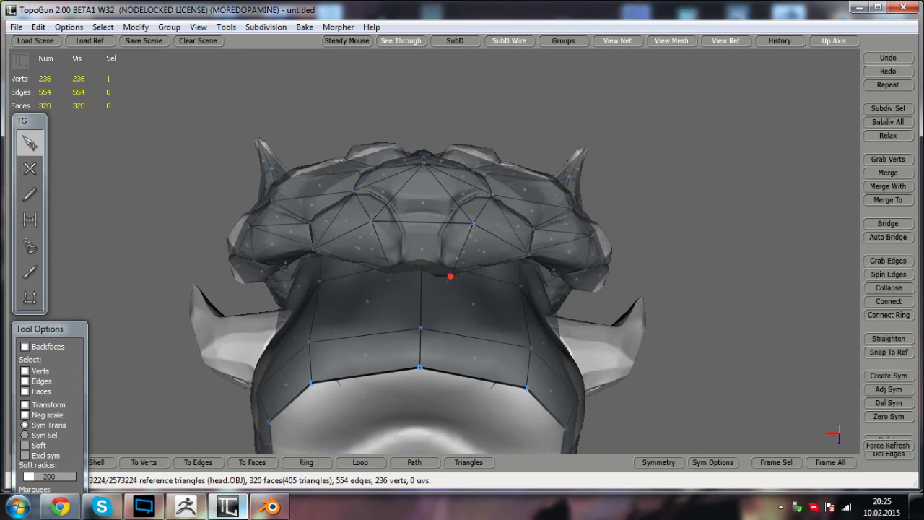
{"action": "left_click_drag", "start_coordinate": [451, 274], "coordinate": [450, 237]}
{"action": "left_click_drag", "start_coordinate": [438, 202], "coordinate": [438, 294], "text": "alt"}
{"action": "scroll", "coordinate": [437, 289], "scroll_direction": "down", "scroll_amount": 1}
{"action": "middle_click_drag", "start_coordinate": [437, 294], "coordinate": [457, 289], "text": "alt"}
{"action": "left_click_drag", "start_coordinate": [456, 290], "coordinate": [451, 312], "text": "alt"}
{"action": "scroll", "coordinate": [450, 276], "scroll_direction": "down", "scroll_amount": 1}
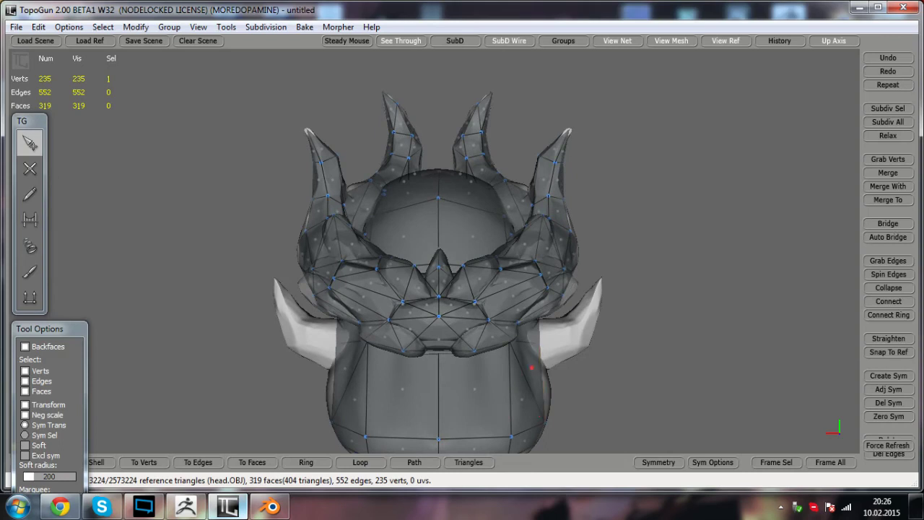
- Merge the extra vertex at the inner base of one front horn into the adjacent crown rim vertex
{"action": "left_click_drag", "start_coordinate": [451, 288], "coordinate": [428, 405], "text": "alt"}
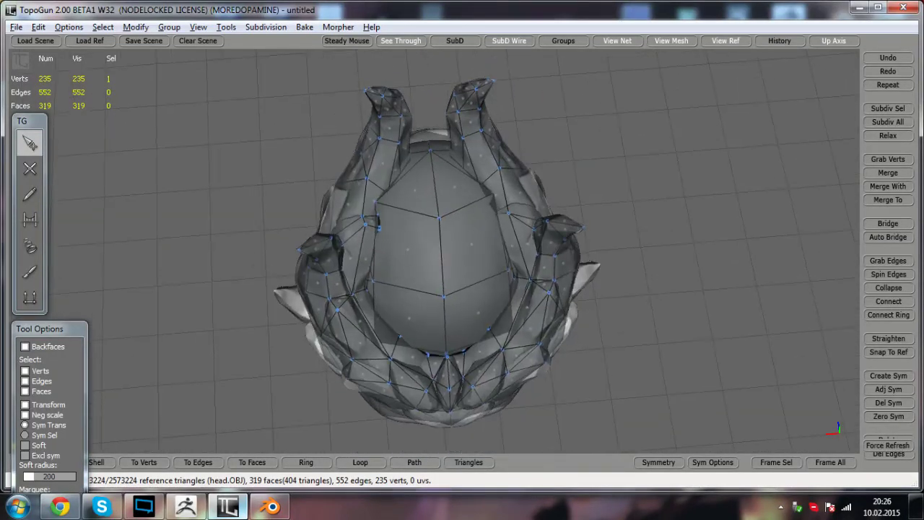
{"action": "middle_click_drag", "start_coordinate": [428, 346], "coordinate": [408, 399], "text": "alt"}
{"action": "scroll", "coordinate": [434, 251], "scroll_direction": "up", "scroll_amount": 3}
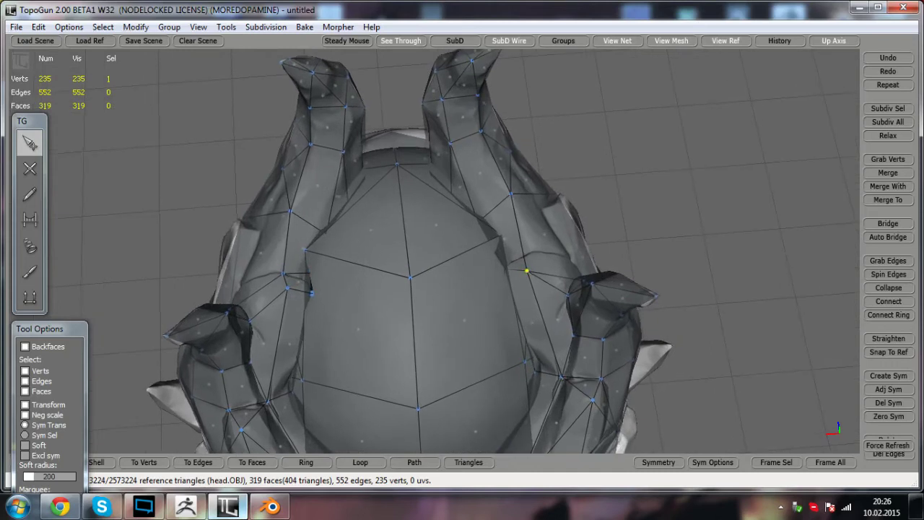
{"action": "mouse_move", "coordinate": [434, 252]}
{"action": "left_mouse_down", "text": "alt"}
{"action": "mouse_move", "coordinate": [445, 288]}
{"action": "mouse_move", "coordinate": [471, 275]}
{"action": "mouse_move", "coordinate": [443, 278]}
{"action": "mouse_move", "coordinate": [459, 245]}
{"action": "mouse_move", "coordinate": [472, 278]}
{"action": "mouse_move", "coordinate": [471, 256]}
{"action": "left_mouse_up", "text": "alt"}
{"action": "left_click_drag", "start_coordinate": [339, 189], "coordinate": [433, 200]}
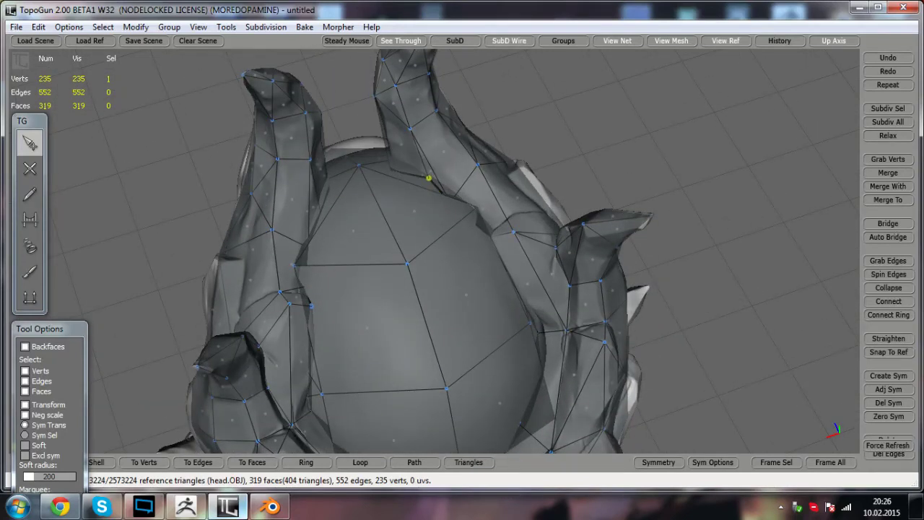
{"action": "left_click_drag", "start_coordinate": [422, 175], "coordinate": [469, 156]}
{"action": "right_click_drag", "start_coordinate": [367, 170], "coordinate": [427, 182]}
{"action": "scroll", "coordinate": [427, 184], "scroll_direction": "down", "scroll_amount": 1}
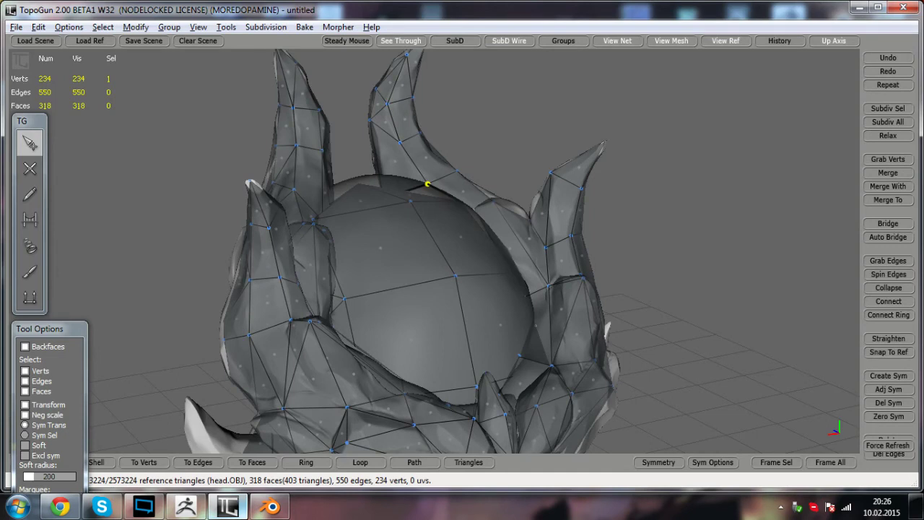
{"action": "mouse_move", "coordinate": [428, 184]}
{"action": "right_mouse_down"}
{"action": "mouse_move", "coordinate": [421, 174]}
{"action": "mouse_move", "coordinate": [442, 175]}
{"action": "right_mouse_up"}
{"action": "middle_click_drag", "start_coordinate": [442, 176], "coordinate": [466, 276]}
{"action": "right_click_drag", "start_coordinate": [467, 276], "coordinate": [524, 252]}
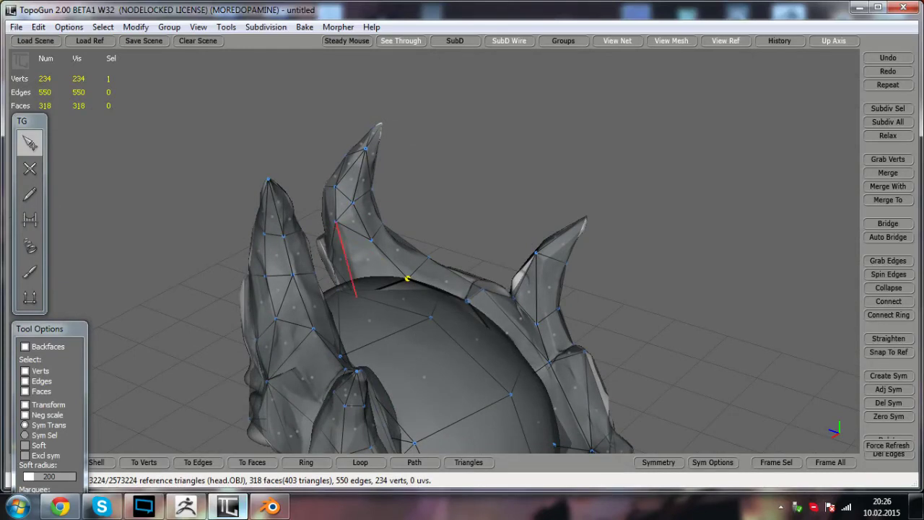
{"action": "left_click_drag", "start_coordinate": [383, 310], "coordinate": [287, 292], "text": "alt"}
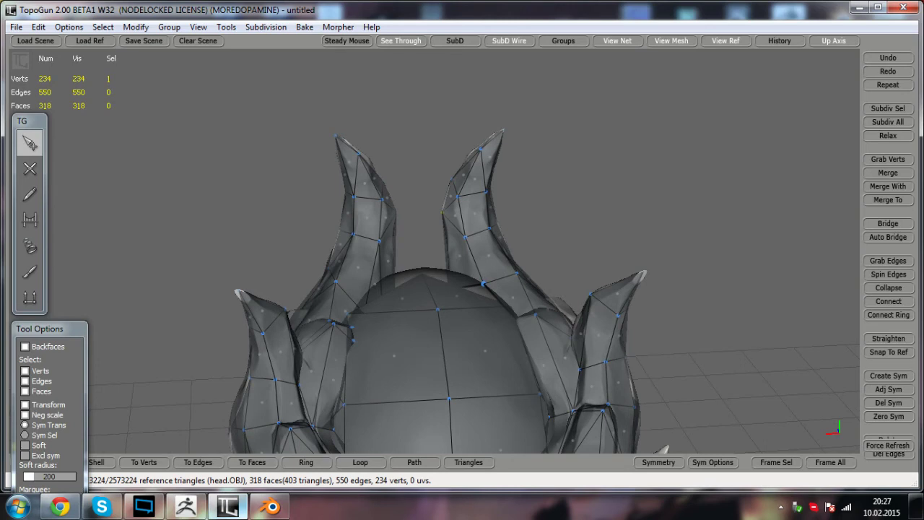
{"action": "left_click_drag", "start_coordinate": [288, 293], "coordinate": [337, 297], "text": "alt"}
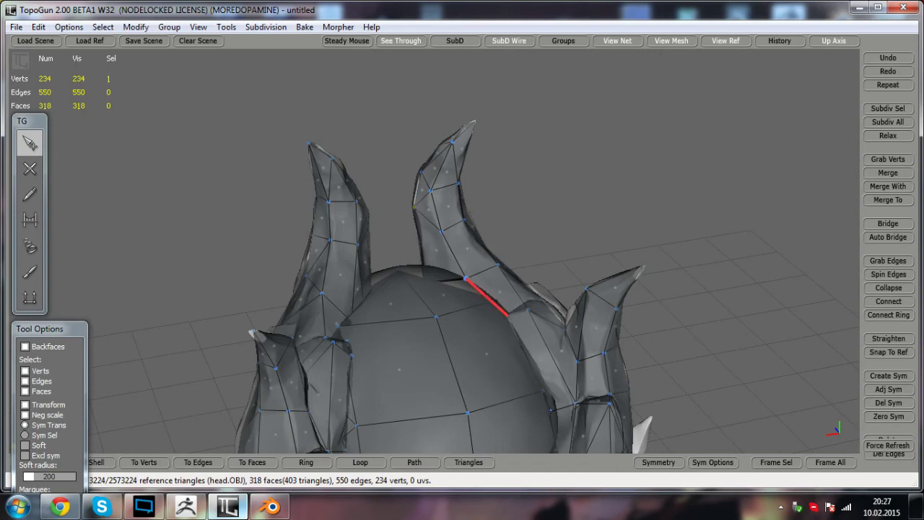
{"action": "key", "text": "alt"}
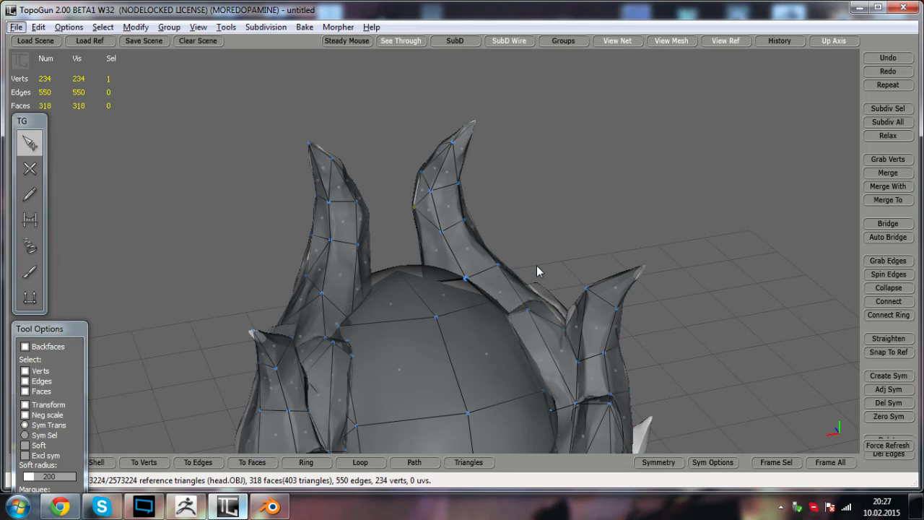
{"action": "left_click_drag", "start_coordinate": [537, 266], "coordinate": [472, 286], "text": "alt"}
{"action": "scroll", "coordinate": [465, 270], "scroll_direction": "down", "scroll_amount": 4}
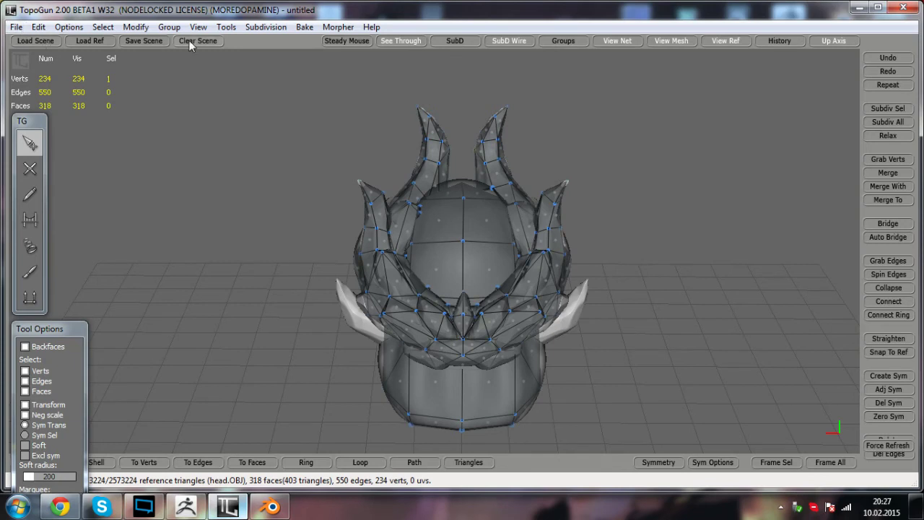
- Start saving the scene and browse to the Nobiru > Heroes dota > Lich > Retopology folder on drive D
{"action": "left_click", "coordinate": [143, 41]}
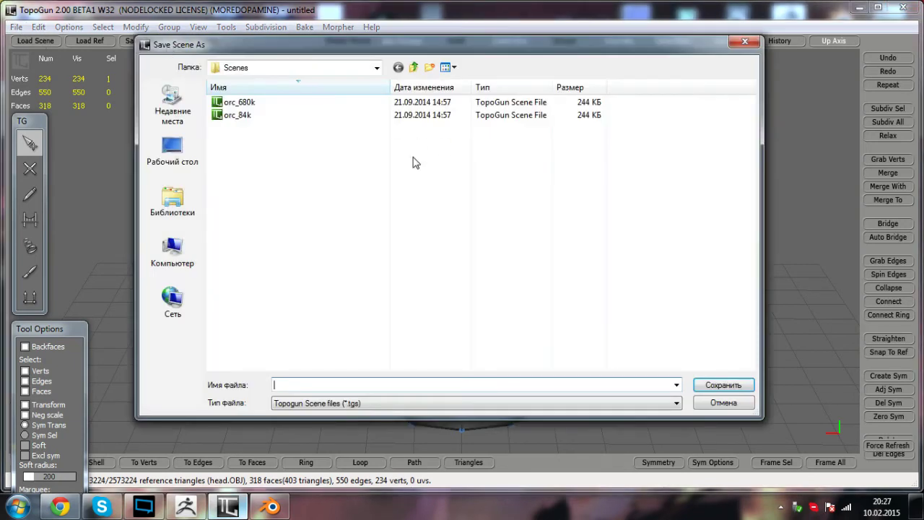
{"action": "left_click", "coordinate": [175, 252]}
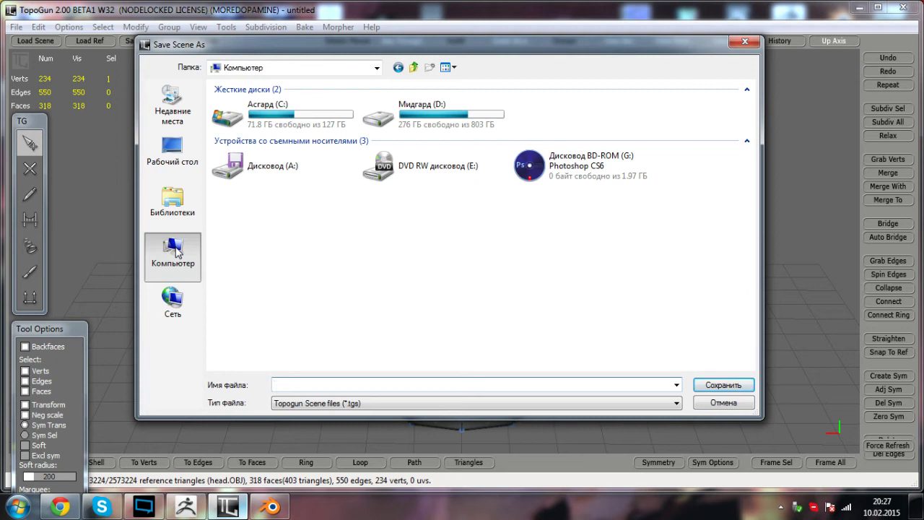
{"action": "double_click", "coordinate": [433, 117]}
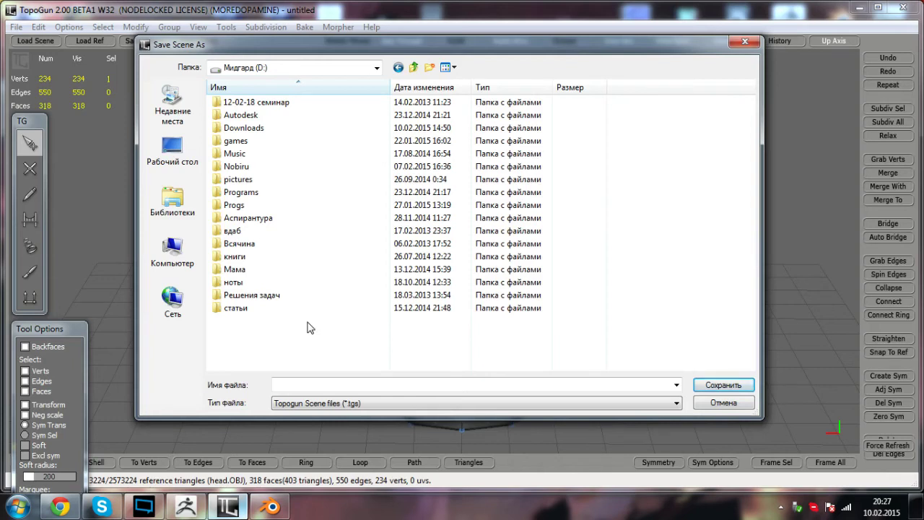
{"action": "double_click", "coordinate": [243, 167]}
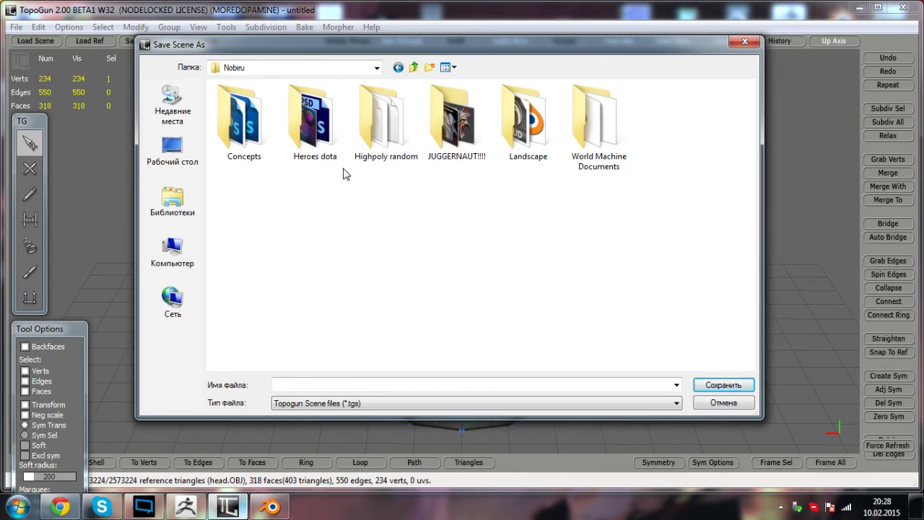
{"action": "left_click", "coordinate": [320, 143]}
{"action": "double_click", "coordinate": [289, 135]}
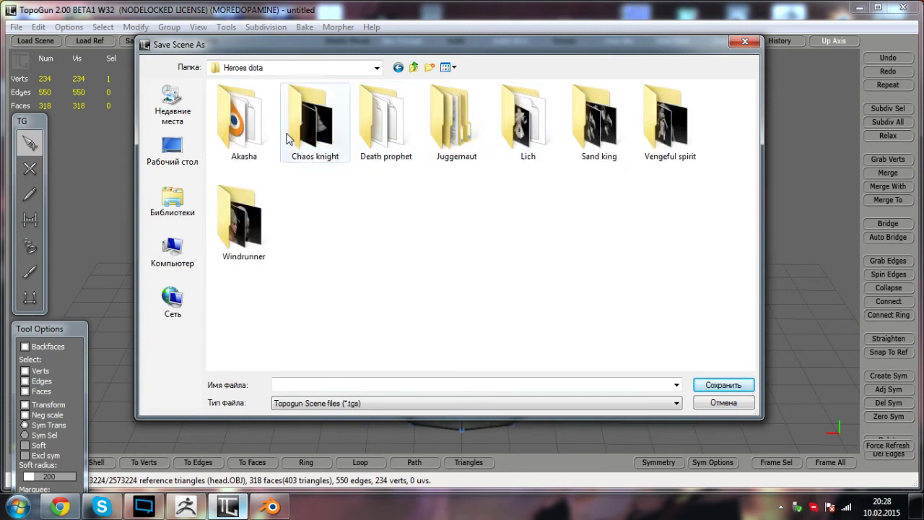
{"action": "double_click", "coordinate": [515, 127]}
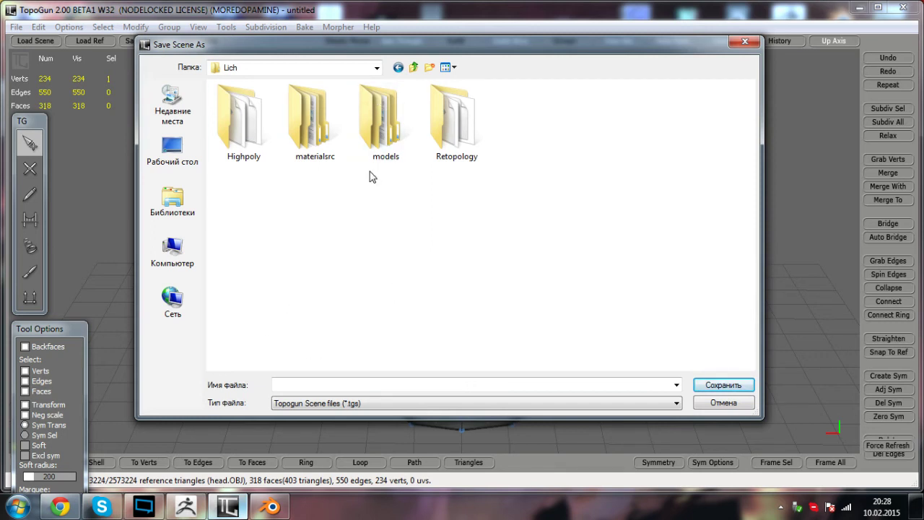
{"action": "double_click", "coordinate": [446, 119]}
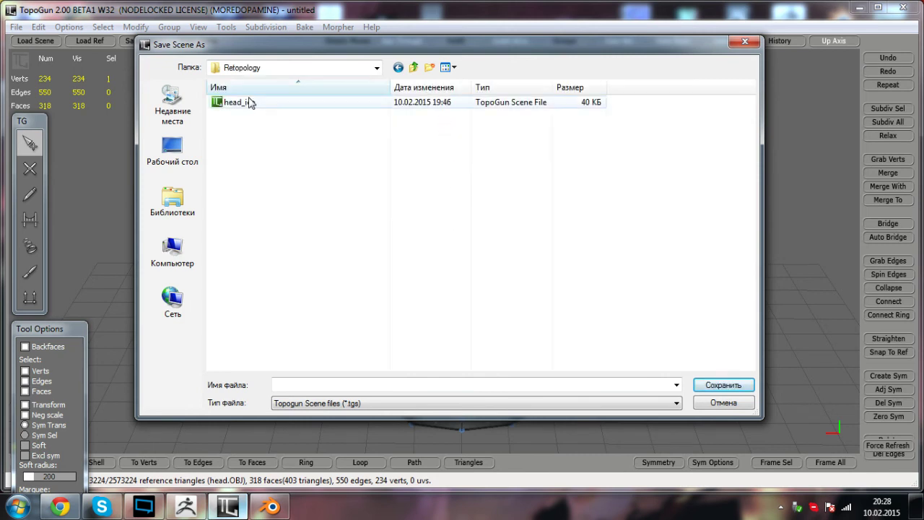
- Save the scene in Alias OBJ format, overwriting the existing head file
{"action": "left_click", "coordinate": [337, 400]}
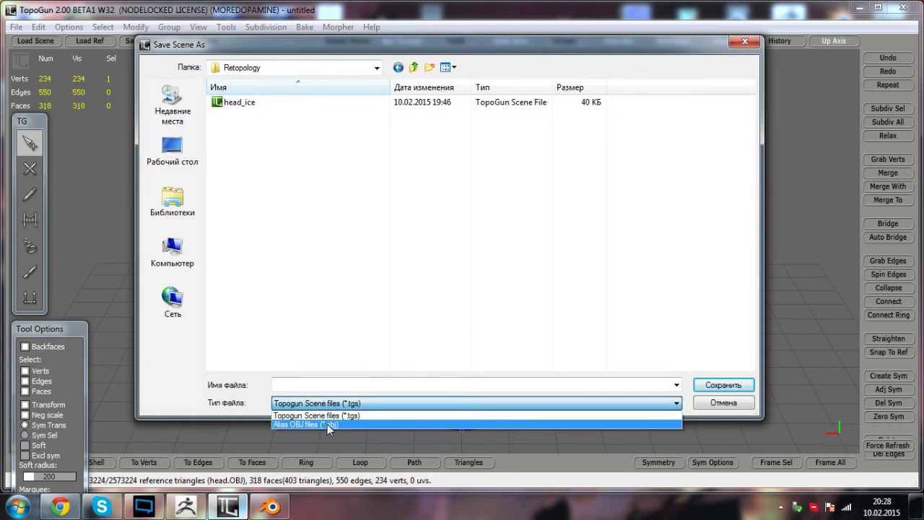
{"action": "left_click", "coordinate": [327, 425]}
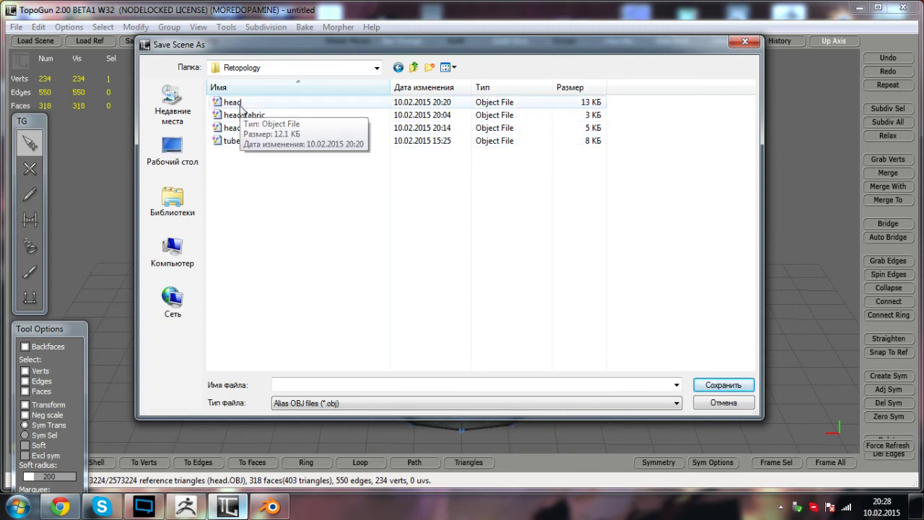
{"action": "left_click", "coordinate": [241, 104]}
{"action": "double_click", "coordinate": [240, 108]}
{"action": "left_click", "coordinate": [502, 255]}
{"action": "left_click_drag", "start_coordinate": [514, 283], "coordinate": [325, 285], "text": "alt"}
{"action": "left_click_drag", "start_coordinate": [549, 285], "coordinate": [448, 296], "text": "alt"}
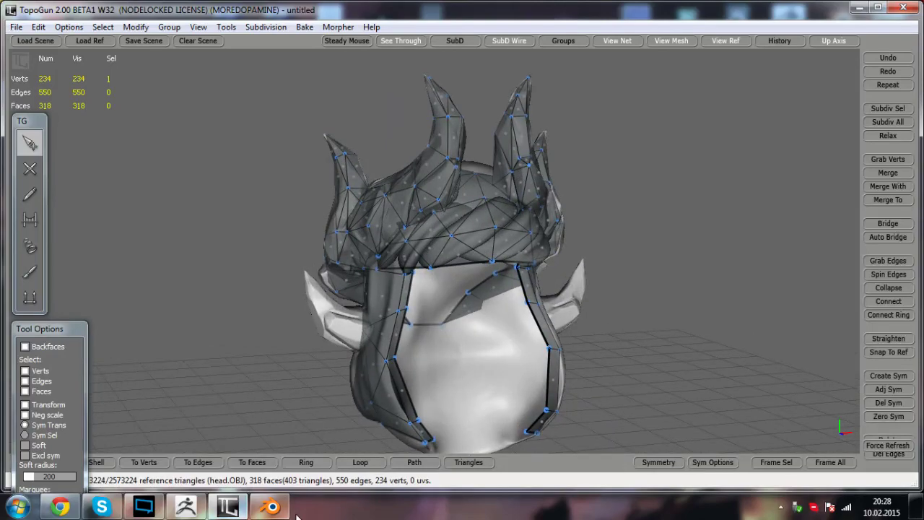
- Switch to Blender and delete the old head_Ice.001 and head_fabric.001 meshes
{"action": "left_click", "coordinate": [281, 509]}
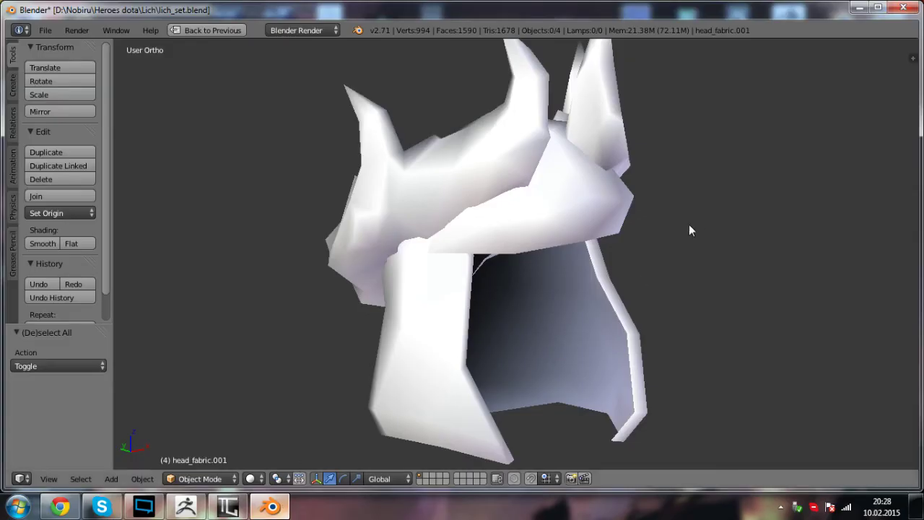
{"action": "middle_click_drag", "start_coordinate": [689, 225], "coordinate": [479, 228]}
{"action": "right_click", "coordinate": [362, 175]}
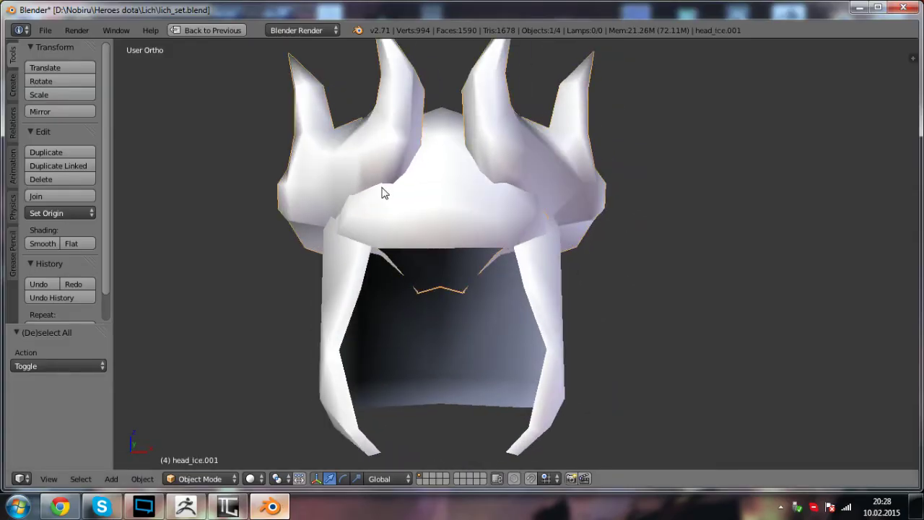
{"action": "key", "text": "x"}
{"action": "left_click", "coordinate": [384, 192]}
{"action": "right_click", "coordinate": [389, 200]}
{"action": "key", "text": "x"}
{"action": "left_click", "coordinate": [388, 203]}
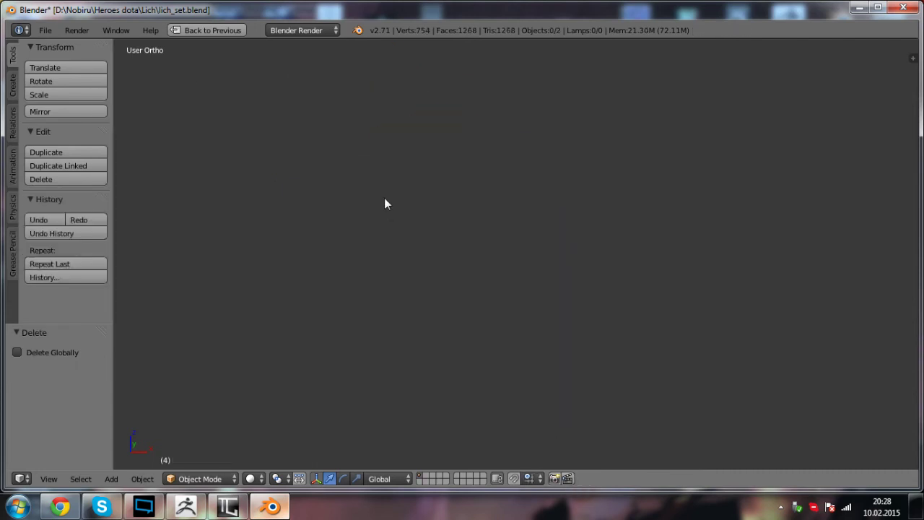
- Import the head file as Wavefront OBJ and deselect it to check its shape from behind and above
{"action": "left_click", "coordinate": [45, 30]}
{"action": "mouse_move", "coordinate": [89, 261]}
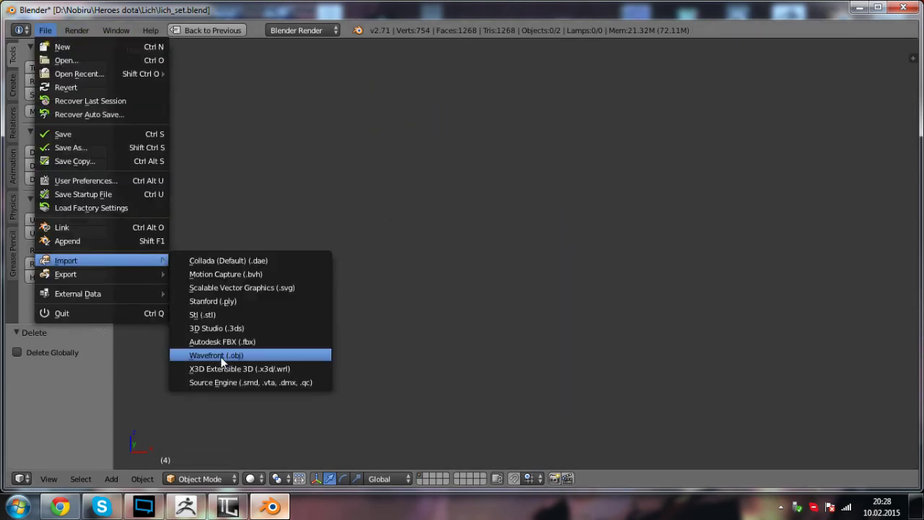
{"action": "left_click", "coordinate": [221, 356]}
{"action": "double_click", "coordinate": [206, 127]}
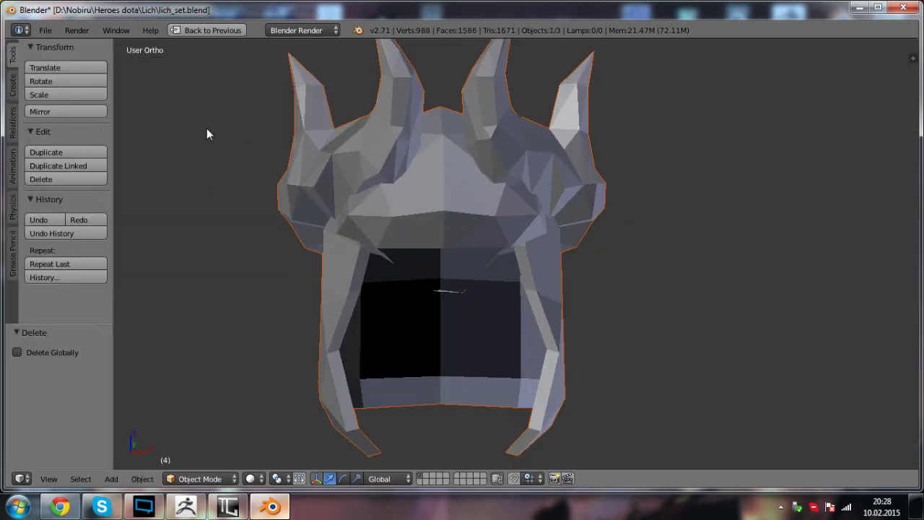
{"action": "scroll", "coordinate": [434, 211], "scroll_direction": "down", "scroll_amount": 3}
{"action": "key", "text": "a"}
{"action": "middle_click_drag", "start_coordinate": [437, 213], "coordinate": [668, 250]}
{"action": "scroll", "coordinate": [668, 250], "scroll_direction": "up", "scroll_amount": 2}
{"action": "middle_click_drag", "start_coordinate": [574, 182], "coordinate": [539, 291], "text": "shift"}
- Open the imported head mesh in Edit Mode, clear the selection and switch to wireframe display
{"action": "right_click", "coordinate": [568, 286]}
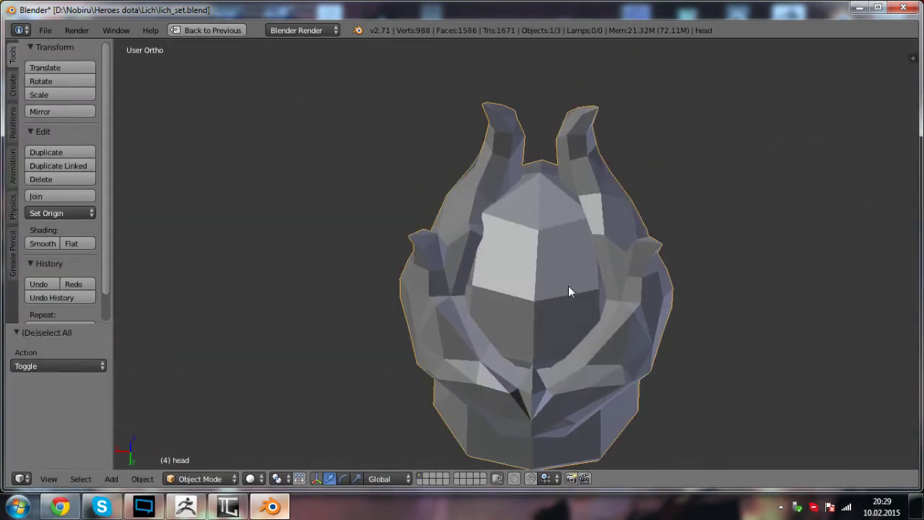
{"action": "key", "text": "Tab"}
{"action": "key", "text": "a"}
{"action": "key", "text": "z"}
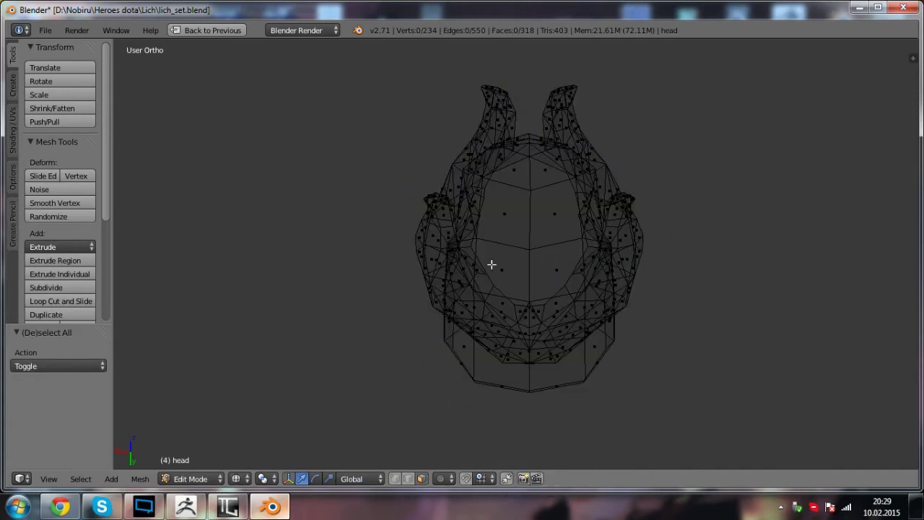
- Try to delete one half of the head mesh using face selection
{"action": "key", "text": "b"}
{"action": "left_click_drag", "start_coordinate": [503, 403], "coordinate": [525, 444]}
{"action": "middle_click_drag", "start_coordinate": [525, 402], "coordinate": [486, 332], "text": "shift"}
{"action": "middle_click_drag", "start_coordinate": [486, 332], "coordinate": [492, 268]}
{"action": "scroll", "coordinate": [492, 242], "scroll_direction": "up", "scroll_amount": 2}
{"action": "scroll", "coordinate": [492, 242], "scroll_direction": "up", "scroll_amount": 1}
{"action": "key", "text": "x"}
{"action": "left_click", "coordinate": [494, 274]}
{"action": "scroll", "coordinate": [454, 227], "scroll_direction": "down", "scroll_amount": 2}
{"action": "key", "text": "ctrl+z"}
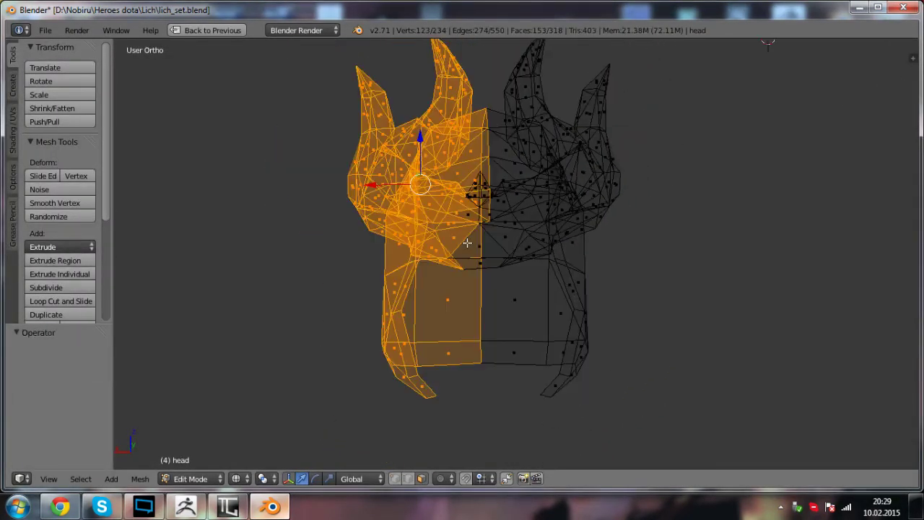
{"action": "key", "text": "x"}
{"action": "key", "text": "a"}
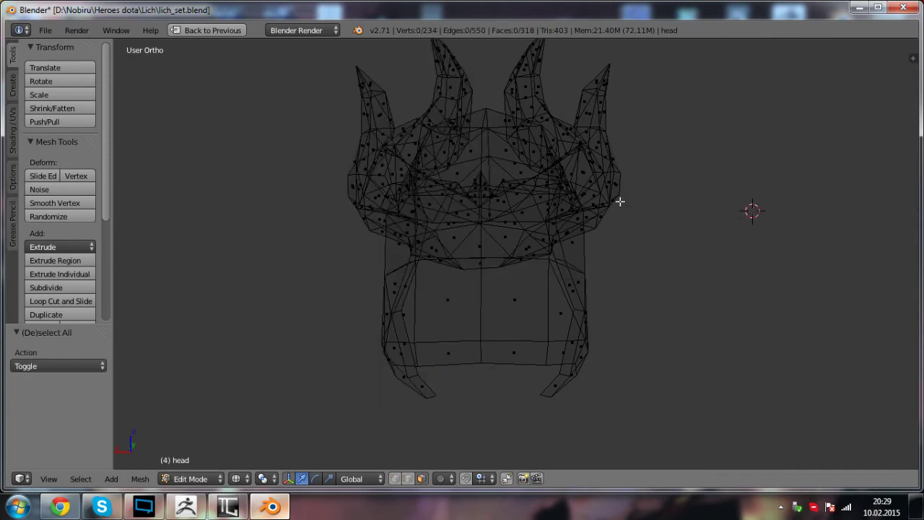
- In vertex selection mode, delete the vertices on one side of the head mesh, keeping those on the centre line
{"action": "middle_click_drag", "start_coordinate": [582, 215], "coordinate": [591, 217]}
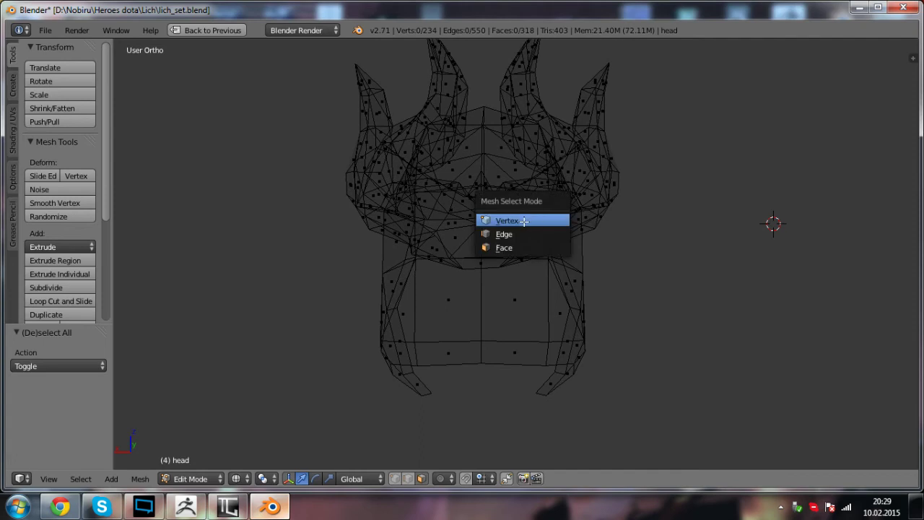
{"action": "left_click", "coordinate": [524, 221]}
{"action": "middle_click_drag", "start_coordinate": [468, 264], "coordinate": [440, 231]}
{"action": "key", "text": "b"}
{"action": "left_click_drag", "start_coordinate": [332, 54], "coordinate": [483, 414]}
{"action": "scroll", "coordinate": [487, 399], "scroll_direction": "up", "scroll_amount": 3}
{"action": "key", "text": "z"}
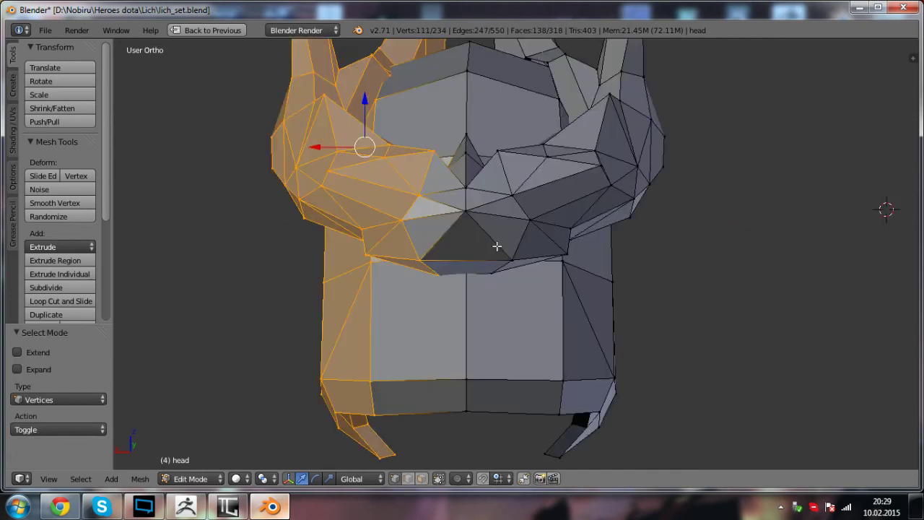
{"action": "scroll", "coordinate": [494, 247], "scroll_direction": "up", "scroll_amount": 2}
{"action": "right_click", "coordinate": [387, 251], "text": "shift"}
{"action": "scroll", "coordinate": [410, 294], "scroll_direction": "down", "scroll_amount": 2, "text": "shift"}
{"action": "mouse_move", "coordinate": [421, 293]}
{"action": "middle_mouse_down"}
{"action": "mouse_move", "coordinate": [403, 218]}
{"action": "mouse_move", "coordinate": [460, 251]}
{"action": "middle_mouse_up"}
{"action": "key", "text": "z"}
{"action": "right_click", "coordinate": [423, 220], "text": "shift"}
{"action": "key", "text": "z"}
{"action": "mouse_move", "coordinate": [519, 200]}
{"action": "middle_mouse_down"}
{"action": "mouse_move", "coordinate": [489, 252]}
{"action": "mouse_move", "coordinate": [460, 269]}
{"action": "middle_mouse_up"}
{"action": "scroll", "coordinate": [459, 268], "scroll_direction": "down", "scroll_amount": 3}
{"action": "middle_click_drag", "start_coordinate": [434, 241], "coordinate": [459, 229]}
{"action": "key", "text": "x"}
{"action": "left_click", "coordinate": [460, 282]}
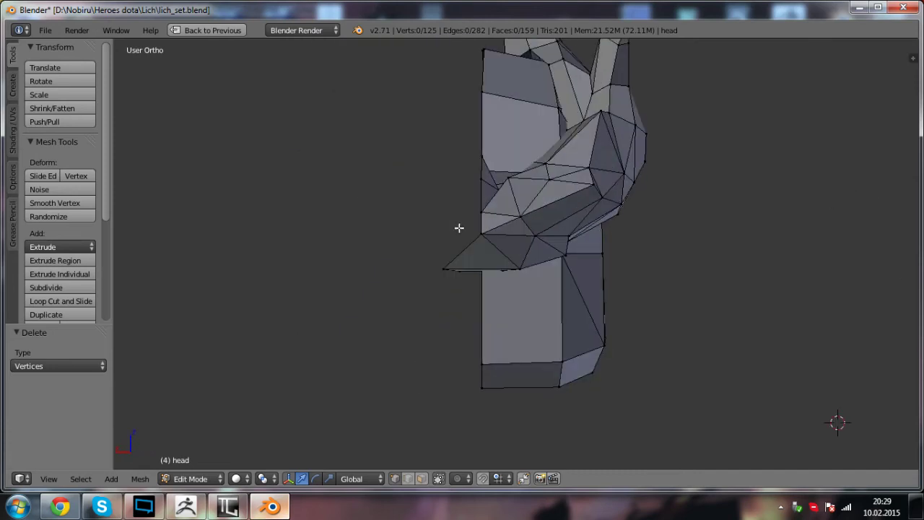
- Delete the stray vertices protruding past the centre line at the crown's lower back
{"action": "mouse_move", "coordinate": [451, 263]}
{"action": "middle_mouse_down"}
{"action": "mouse_move", "coordinate": [452, 274]}
{"action": "mouse_move", "coordinate": [501, 314]}
{"action": "mouse_move", "coordinate": [466, 304]}
{"action": "mouse_move", "coordinate": [472, 279]}
{"action": "mouse_move", "coordinate": [596, 322]}
{"action": "mouse_move", "coordinate": [366, 233]}
{"action": "mouse_move", "coordinate": [461, 261]}
{"action": "mouse_move", "coordinate": [447, 275]}
{"action": "middle_mouse_up"}
{"action": "key", "text": "a"}
{"action": "key", "text": "a"}
{"action": "scroll", "coordinate": [440, 291], "scroll_direction": "down", "scroll_amount": 2}
{"action": "key", "text": "Tab"}
{"action": "key", "text": "Tab"}
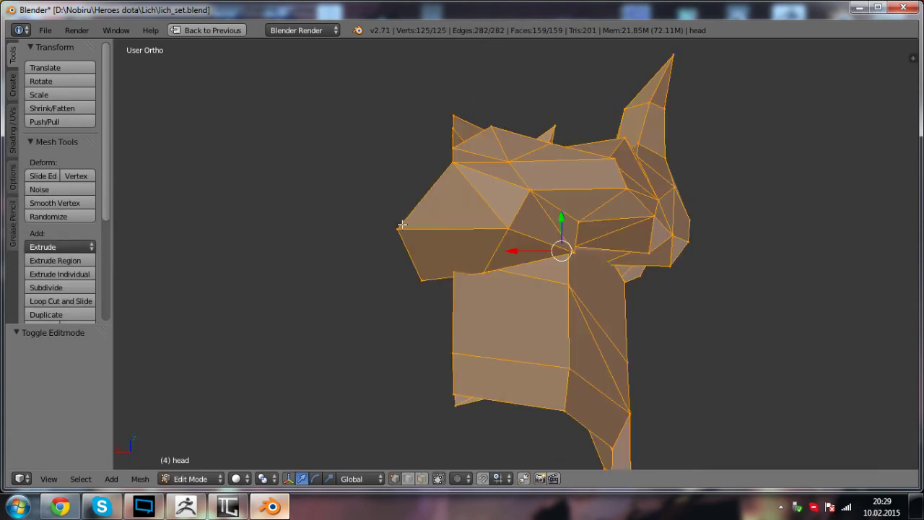
{"action": "right_click", "coordinate": [415, 270]}
{"action": "key", "text": "x"}
{"action": "left_click", "coordinate": [457, 282]}
{"action": "middle_click_drag", "start_coordinate": [457, 280], "coordinate": [428, 235]}
{"action": "scroll", "coordinate": [438, 285], "scroll_direction": "down", "scroll_amount": 4}
- Reposition the inner crown rim vertex between the two horns so the rim sits closer to the hood
{"action": "key", "text": "Tab"}
{"action": "key", "text": "a"}
{"action": "key", "text": "a"}
{"action": "key", "text": "Tab"}
{"action": "scroll", "coordinate": [443, 208], "scroll_direction": "up", "scroll_amount": 3}
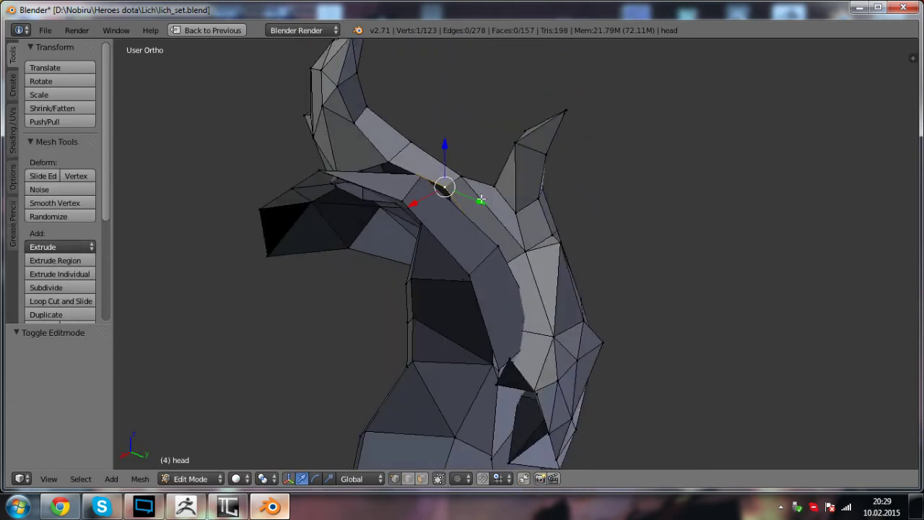
{"action": "key", "text": "g"}
{"action": "left_click", "coordinate": [477, 205]}
{"action": "middle_click_drag", "start_coordinate": [476, 204], "coordinate": [481, 172]}
{"action": "middle_click_drag", "start_coordinate": [514, 96], "coordinate": [537, 159]}
{"action": "middle_click_drag", "start_coordinate": [486, 204], "coordinate": [505, 153]}
{"action": "key", "text": "g"}
{"action": "left_click", "coordinate": [422, 187]}
{"action": "middle_click_drag", "start_coordinate": [430, 154], "coordinate": [395, 195]}
{"action": "key", "text": "a"}
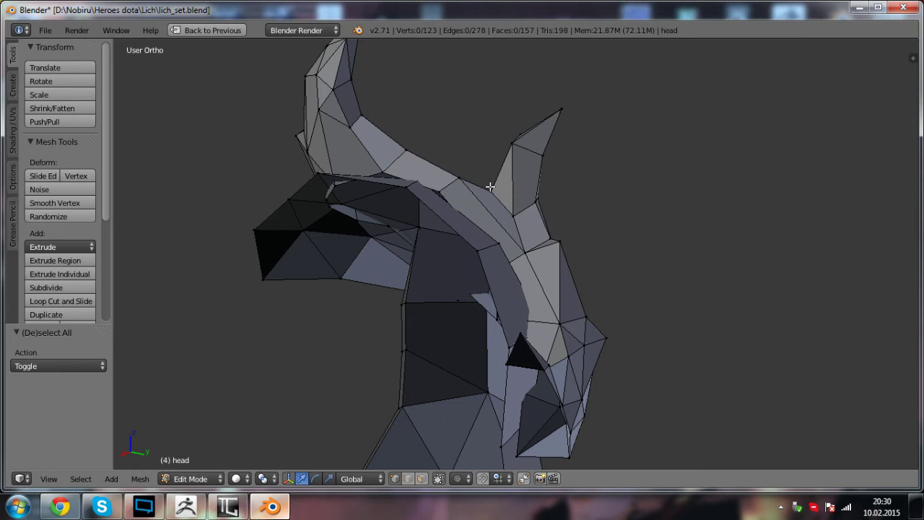
- Examine the remaining half of the headpiece around its side and back, leaving Edit Mode with nothing selected
{"action": "middle_click_drag", "start_coordinate": [509, 224], "coordinate": [623, 276]}
{"action": "scroll", "coordinate": [621, 275], "scroll_direction": "down", "scroll_amount": 2}
{"action": "middle_click_drag", "start_coordinate": [485, 302], "coordinate": [495, 270]}
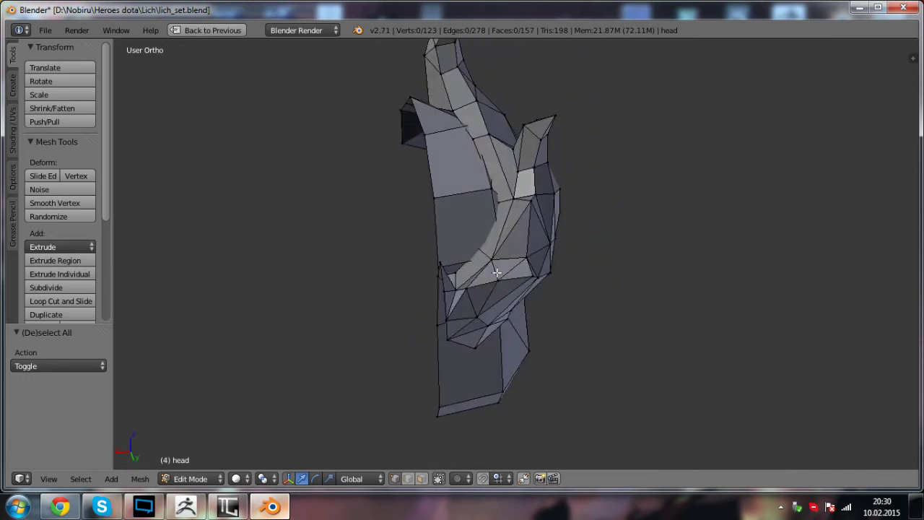
{"action": "scroll", "coordinate": [447, 334], "scroll_direction": "up", "scroll_amount": 4}
{"action": "middle_click_drag", "start_coordinate": [447, 333], "coordinate": [418, 355]}
{"action": "middle_click_drag", "start_coordinate": [419, 407], "coordinate": [387, 294]}
{"action": "key", "text": "Tab"}
{"action": "key", "text": "a"}
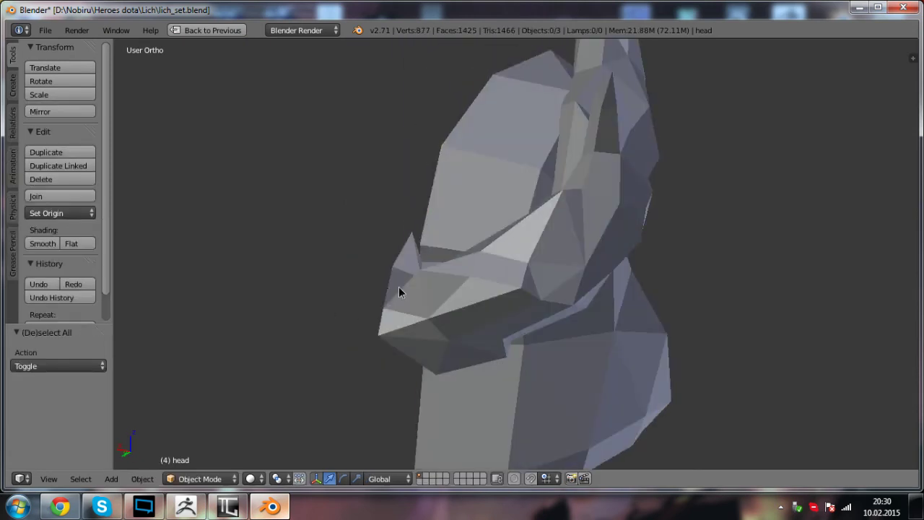
- Restore the full window layout and add a Mirror modifier to the head mesh
{"action": "key", "text": "shift+space"}
{"action": "left_click", "coordinate": [791, 200]}
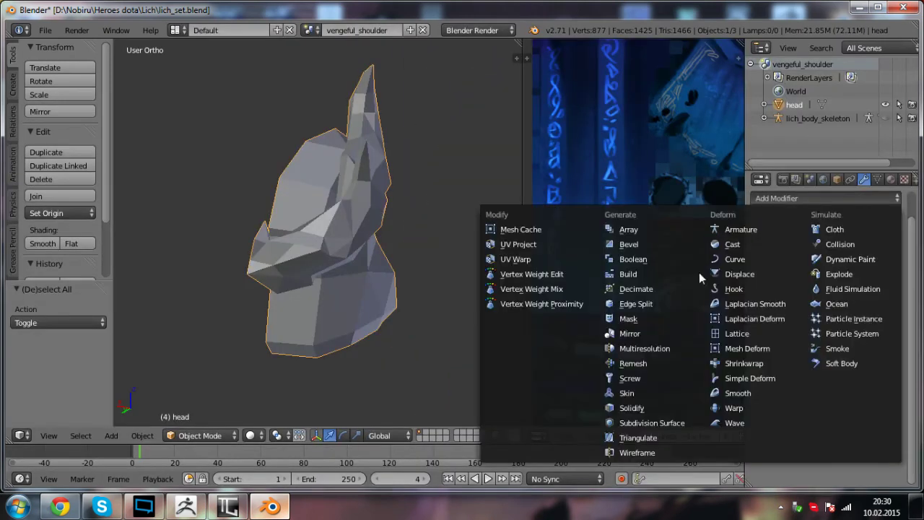
{"action": "left_click", "coordinate": [653, 336]}
{"action": "middle_click_drag", "start_coordinate": [475, 304], "coordinate": [334, 275]}
{"action": "scroll", "coordinate": [304, 272], "scroll_direction": "up", "scroll_amount": 2}
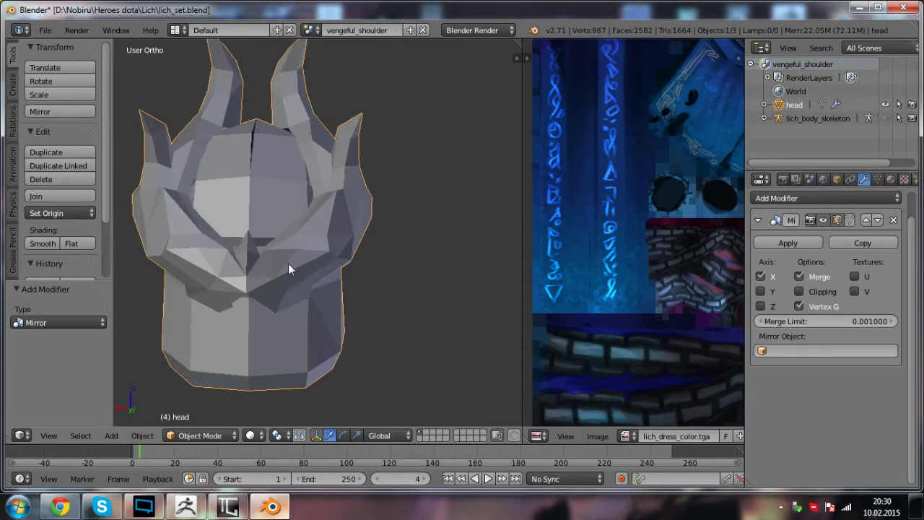
- Return the head mesh to Edit Mode and enable Clipping on its Mirror modifier
{"action": "key", "text": "Tab"}
{"action": "middle_click_drag", "start_coordinate": [282, 198], "coordinate": [336, 266], "text": "shift"}
{"action": "key", "text": "a"}
{"action": "left_click", "coordinate": [801, 293]}
{"action": "middle_click_drag", "start_coordinate": [464, 235], "coordinate": [493, 235], "text": "shift"}
{"action": "mouse_move", "coordinate": [359, 277]}
{"action": "middle_mouse_down"}
{"action": "mouse_move", "coordinate": [363, 231]}
{"action": "mouse_move", "coordinate": [368, 279]}
{"action": "middle_mouse_up"}
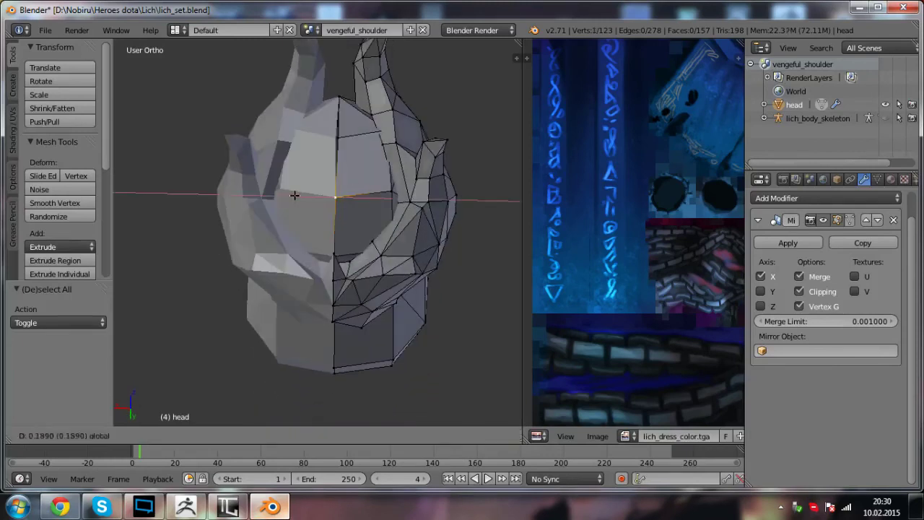
- Close the centre gap on top of the hood by moving its centre-line vertices along X to the mirror plane, and leave Edit Mode
{"action": "left_click_drag", "start_coordinate": [302, 200], "coordinate": [288, 199]}
{"action": "right_click", "coordinate": [344, 136]}
{"action": "left_click_drag", "start_coordinate": [289, 135], "coordinate": [286, 134]}
{"action": "middle_click_drag", "start_coordinate": [351, 173], "coordinate": [364, 201], "text": "shift"}
{"action": "key", "text": "a"}
{"action": "scroll", "coordinate": [358, 193], "scroll_direction": "down", "scroll_amount": 1}
{"action": "key", "text": "a"}
{"action": "mouse_move", "coordinate": [353, 236]}
{"action": "left_mouse_down"}
{"action": "mouse_move", "coordinate": [377, 237]}
{"action": "mouse_move", "coordinate": [362, 238]}
{"action": "left_mouse_up"}
{"action": "middle_click_drag", "start_coordinate": [362, 237], "coordinate": [293, 204]}
{"action": "key", "text": "a"}
{"action": "key", "text": "Tab"}
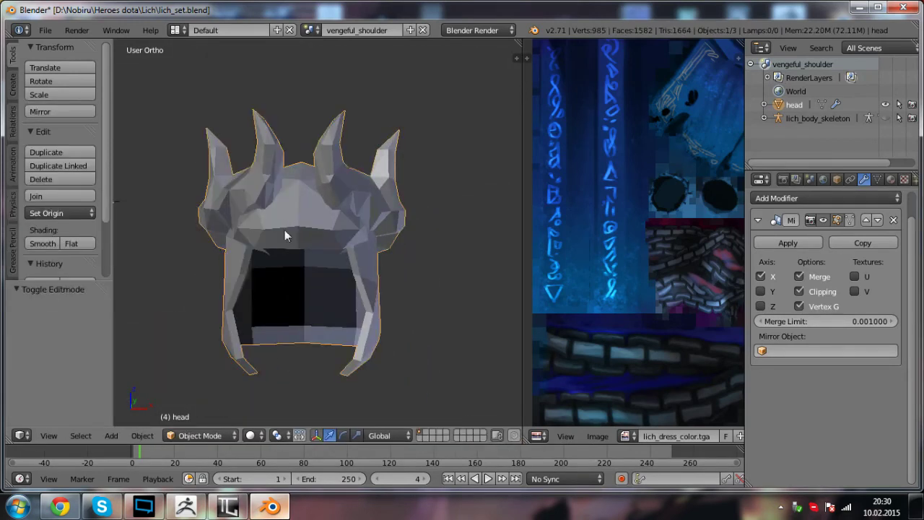
- Nudge the centre-line vertex of the headpiece's front brow along X and leave Edit Mode with nothing selected
{"action": "key", "text": "a"}
{"action": "scroll", "coordinate": [295, 252], "scroll_direction": "down", "scroll_amount": 1}
{"action": "mouse_move", "coordinate": [297, 254]}
{"action": "middle_mouse_down"}
{"action": "mouse_move", "coordinate": [296, 245]}
{"action": "mouse_move", "coordinate": [303, 253]}
{"action": "middle_mouse_up"}
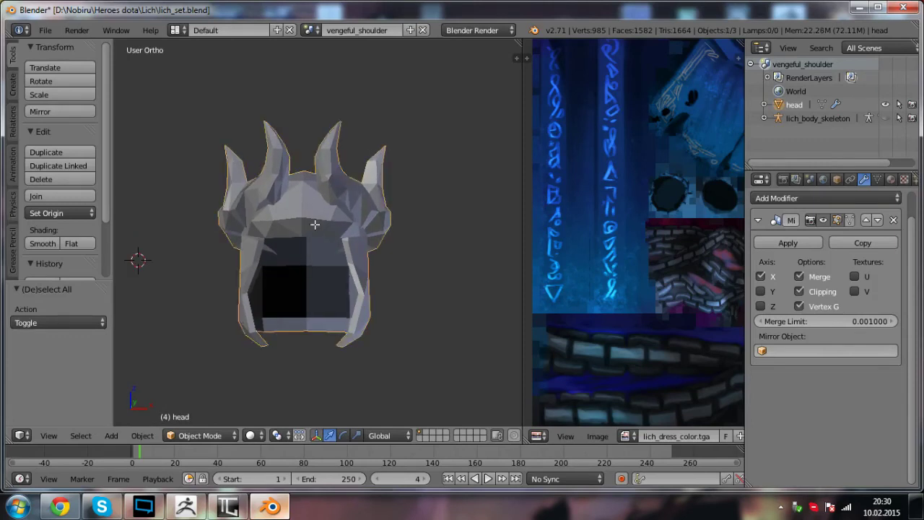
{"action": "scroll", "coordinate": [315, 229], "scroll_direction": "up", "scroll_amount": 1}
{"action": "key", "text": "Tab"}
{"action": "key", "text": "a"}
{"action": "left_click_drag", "start_coordinate": [299, 215], "coordinate": [303, 215]}
{"action": "key", "text": "Tab"}
{"action": "key", "text": "a"}
{"action": "middle_click_drag", "start_coordinate": [235, 258], "coordinate": [412, 265]}
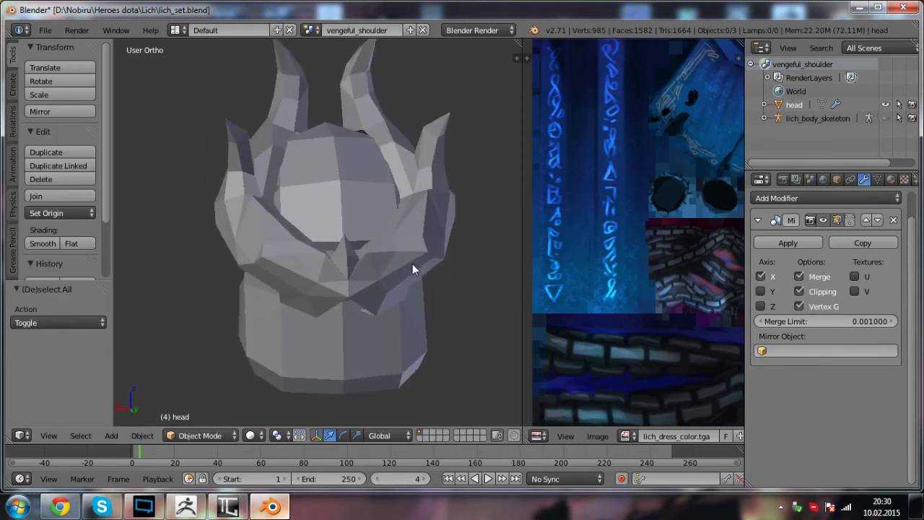
- Maximise the 3D viewport and lower a vertex where the hood meets the crown band by 0.864 along Z
{"action": "key", "text": "ctrl+Up"}
{"action": "key", "text": "Tab"}
{"action": "middle_click_drag", "start_coordinate": [603, 235], "coordinate": [534, 231]}
{"action": "key", "text": "a"}
{"action": "middle_click_drag", "start_coordinate": [551, 264], "coordinate": [537, 218]}
{"action": "left_click_drag", "start_coordinate": [546, 197], "coordinate": [545, 210]}
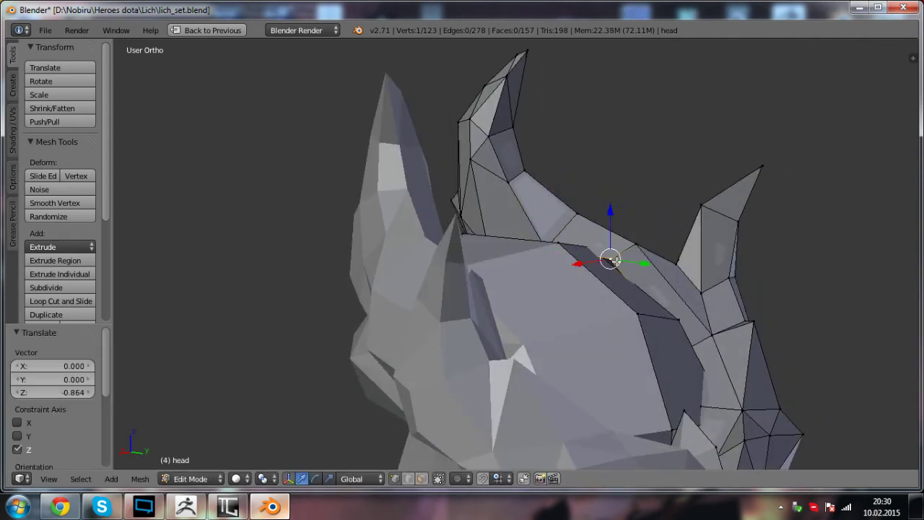
{"action": "key", "text": "Tab"}
{"action": "key", "text": "a"}
{"action": "middle_click_drag", "start_coordinate": [641, 262], "coordinate": [378, 281]}
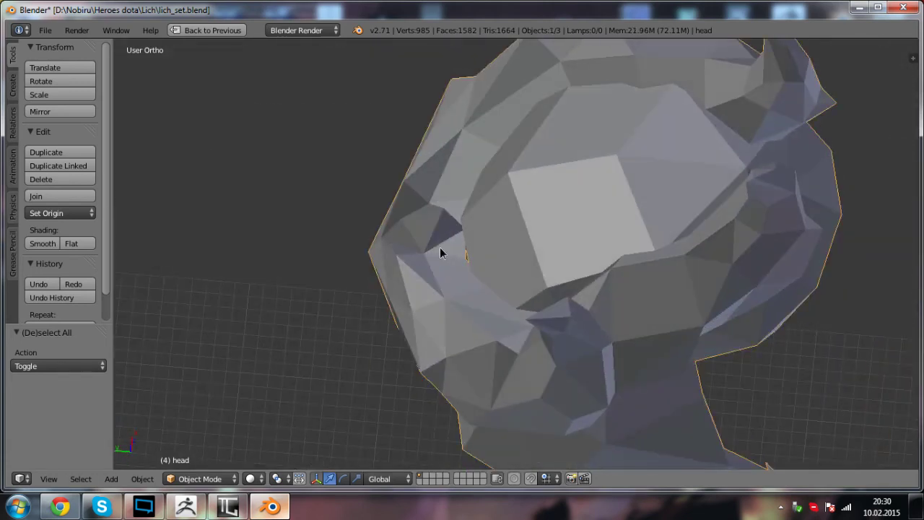
- Shift the inner-edge vertex of the crown band beside the hood toward the hood and leave Edit Mode
{"action": "middle_click_drag", "start_coordinate": [440, 253], "coordinate": [444, 279]}
{"action": "key", "text": "Tab"}
{"action": "left_click_drag", "start_coordinate": [422, 243], "coordinate": [444, 242]}
{"action": "middle_click_drag", "start_coordinate": [447, 245], "coordinate": [513, 261]}
{"action": "key", "text": "Tab"}
{"action": "key", "text": "a"}
{"action": "middle_click_drag", "start_coordinate": [484, 318], "coordinate": [462, 215]}
{"action": "scroll", "coordinate": [560, 208], "scroll_direction": "down", "scroll_amount": 3}
{"action": "middle_click_drag", "start_coordinate": [476, 271], "coordinate": [524, 265]}
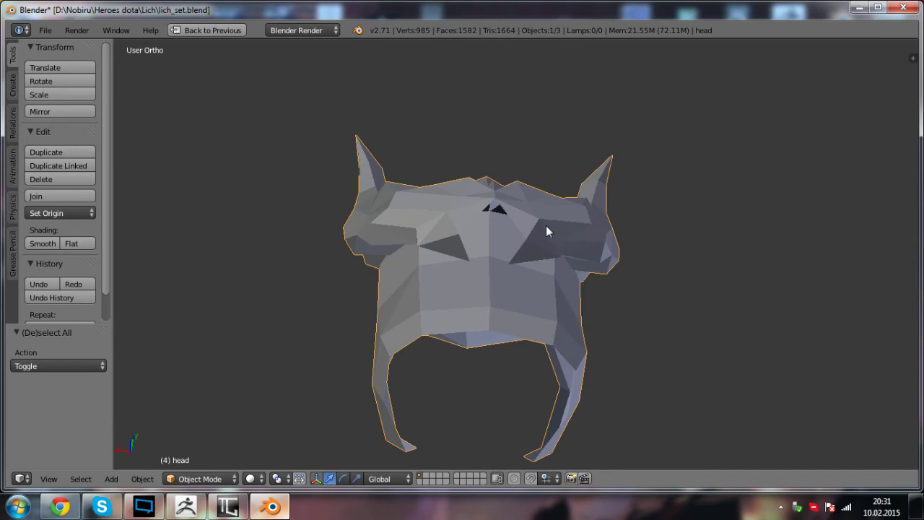
- Examine the mirrored headpiece from the back, side and front, including its place above the scene grid
{"action": "middle_click_drag", "start_coordinate": [546, 231], "coordinate": [546, 255]}
{"action": "scroll", "coordinate": [542, 292], "scroll_direction": "down", "scroll_amount": 4}
{"action": "key", "text": "Tab"}
{"action": "key", "text": "Tab"}
{"action": "key", "text": "a"}
{"action": "middle_click_drag", "start_coordinate": [563, 296], "coordinate": [520, 294]}
{"action": "left_click", "coordinate": [649, 268]}
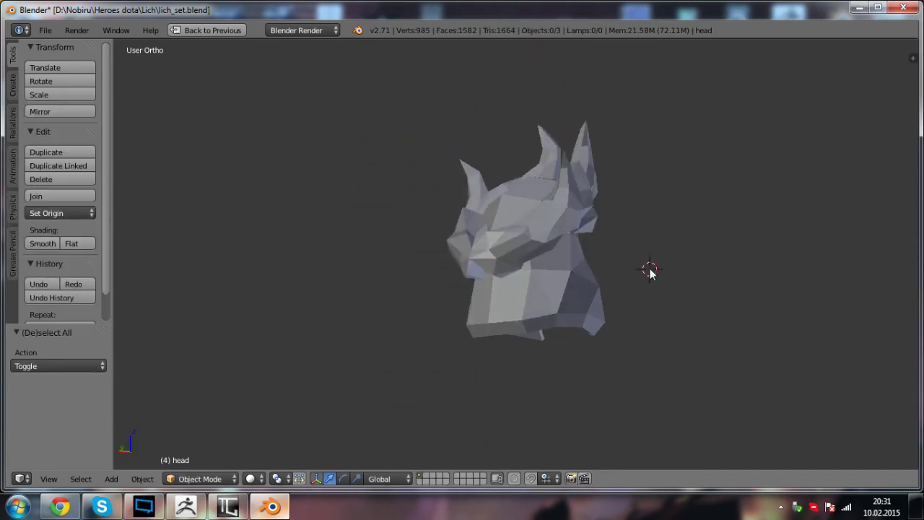
{"action": "scroll", "coordinate": [638, 271], "scroll_direction": "down", "scroll_amount": 4}
{"action": "middle_click_drag", "start_coordinate": [635, 273], "coordinate": [497, 312]}
{"action": "scroll", "coordinate": [524, 333], "scroll_direction": "down", "scroll_amount": 8}
{"action": "scroll", "coordinate": [534, 339], "scroll_direction": "up", "scroll_amount": 4}
{"action": "middle_click_drag", "start_coordinate": [551, 422], "coordinate": [544, 357], "text": "shift"}
{"action": "scroll", "coordinate": [495, 359], "scroll_direction": "down", "scroll_amount": 3}
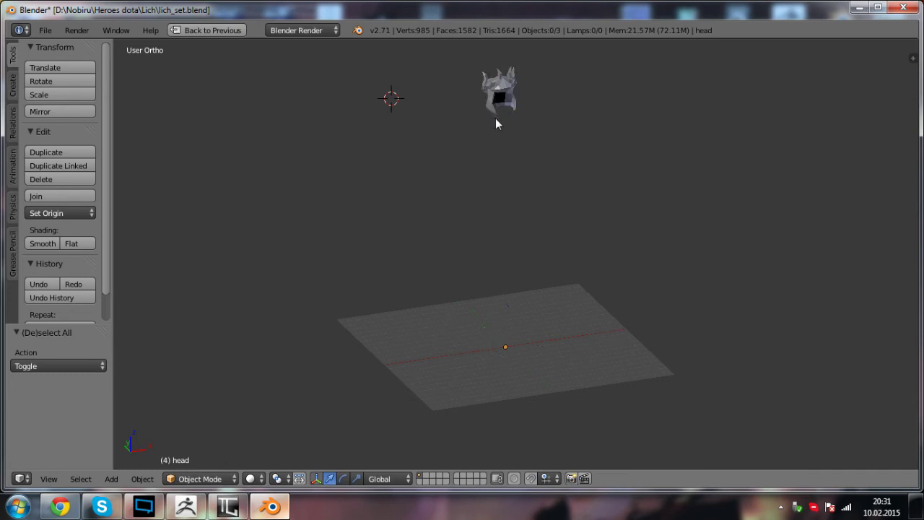
- Reveal all hidden objects and delete the lich_neck mesh and the lich_body_skeleton armature
{"action": "middle_click_drag", "start_coordinate": [512, 116], "coordinate": [506, 135], "text": "shift"}
{"action": "key", "text": "Tab"}
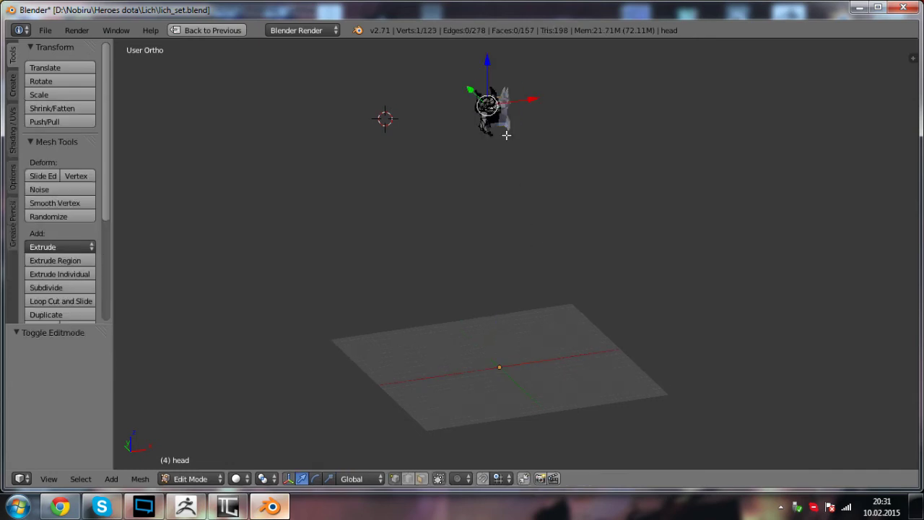
{"action": "key", "text": "Tab"}
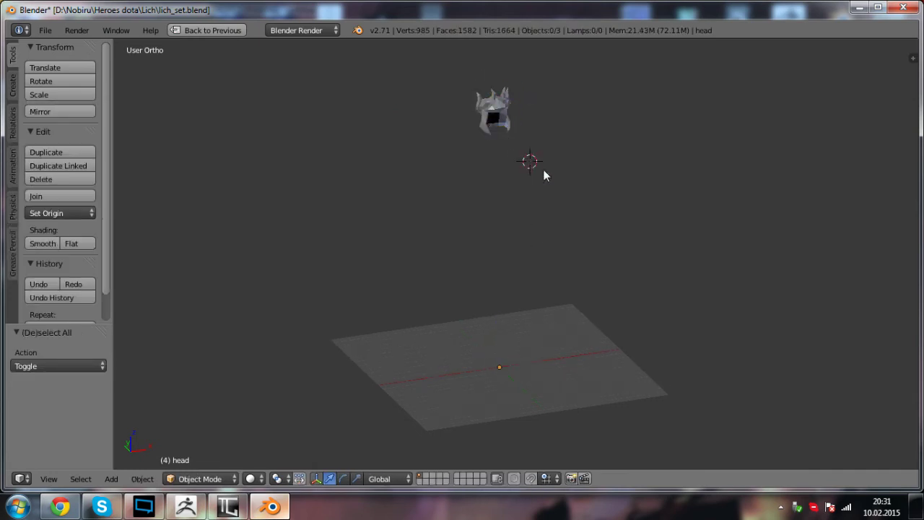
{"action": "left_click", "coordinate": [554, 189]}
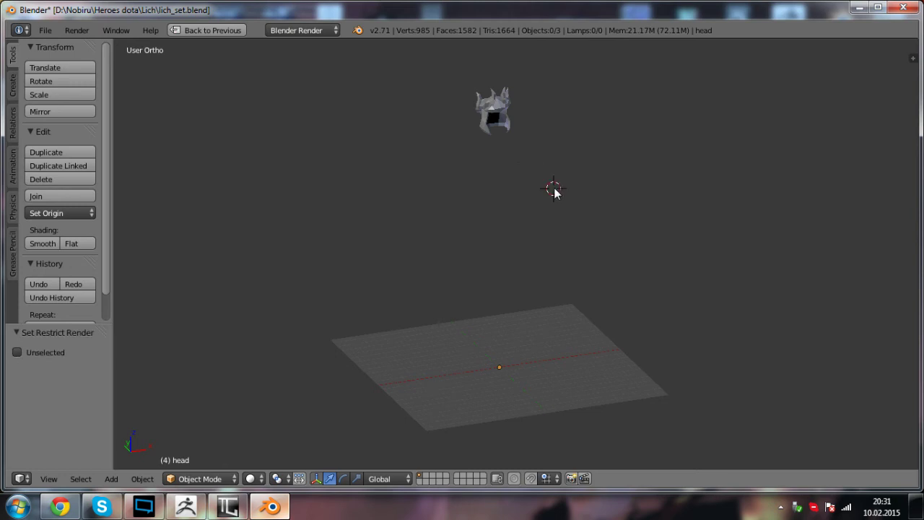
{"action": "left_click", "coordinate": [563, 223]}
{"action": "key", "text": "alt+h"}
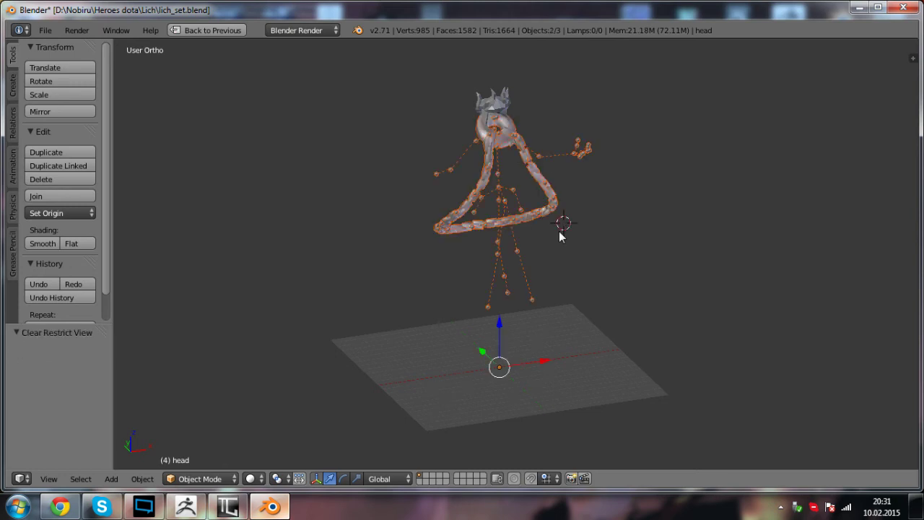
{"action": "key", "text": "x"}
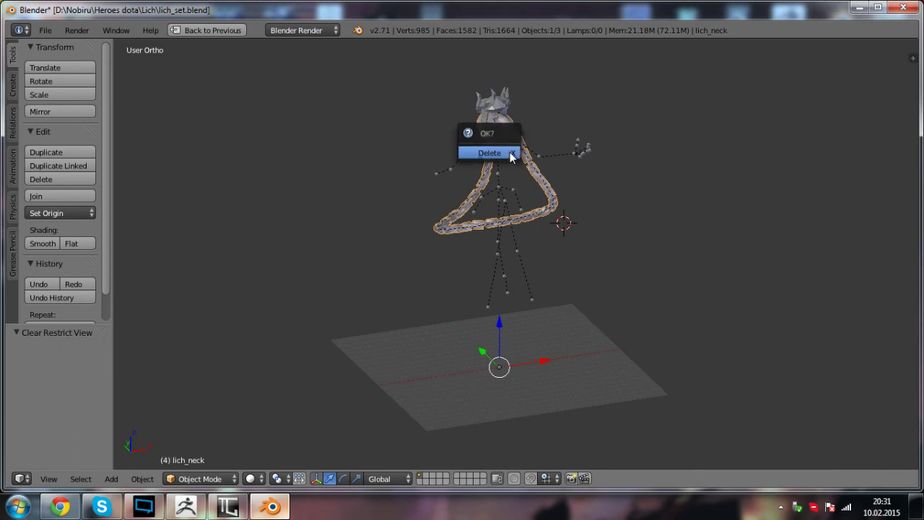
{"action": "left_click", "coordinate": [509, 152]}
{"action": "right_click", "coordinate": [496, 156]}
{"action": "key", "text": "x"}
{"action": "left_click", "coordinate": [418, 177]}
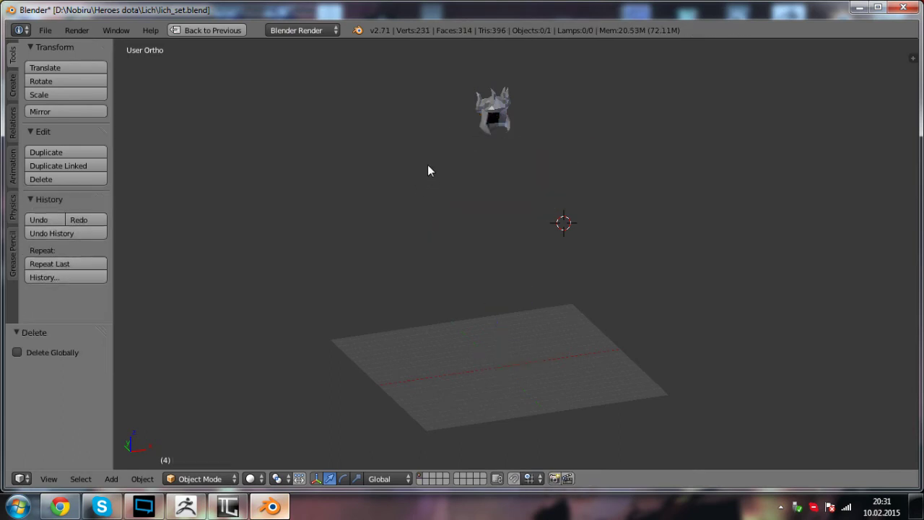
- Select the remaining head mesh and show it close up from the front
{"action": "middle_click_drag", "start_coordinate": [430, 172], "coordinate": [443, 251], "text": "shift"}
{"action": "scroll", "coordinate": [443, 251], "scroll_direction": "up", "scroll_amount": 5}
{"action": "middle_click_drag", "start_coordinate": [613, 246], "coordinate": [507, 241], "text": "shift"}
{"action": "scroll", "coordinate": [505, 184], "scroll_direction": "up", "scroll_amount": 2}
{"action": "middle_click_drag", "start_coordinate": [483, 207], "coordinate": [537, 285]}
{"action": "right_click", "coordinate": [508, 196]}
{"action": "scroll", "coordinate": [507, 195], "scroll_direction": "up", "scroll_amount": 2}
{"action": "middle_click_drag", "start_coordinate": [498, 285], "coordinate": [489, 295]}
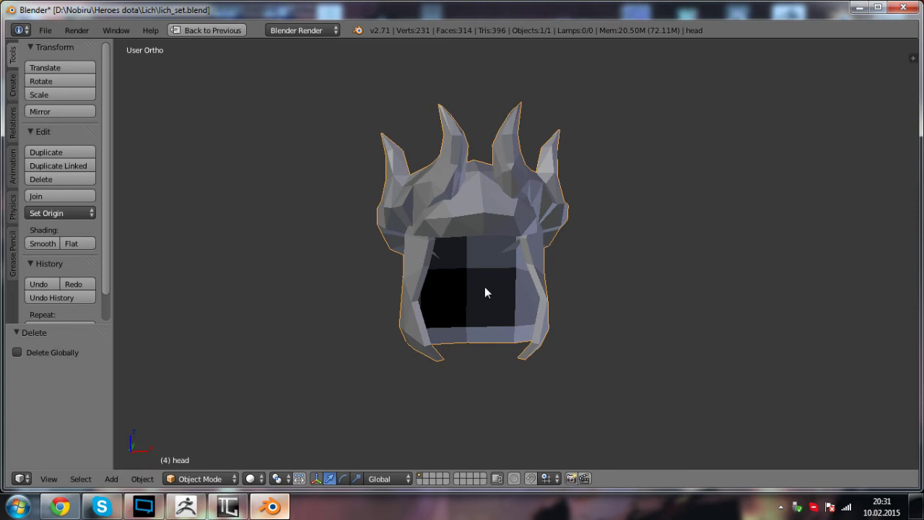
- Examine the headpiece from front and back, ending in Edit Mode with no vertices selected
{"action": "key", "text": "a"}
{"action": "mouse_move", "coordinate": [425, 258]}
{"action": "middle_mouse_down"}
{"action": "mouse_move", "coordinate": [464, 251]}
{"action": "mouse_move", "coordinate": [364, 245]}
{"action": "mouse_move", "coordinate": [437, 264]}
{"action": "middle_mouse_up"}
{"action": "right_click", "coordinate": [431, 265]}
{"action": "key", "text": "Tab"}
{"action": "key", "text": "a"}
{"action": "key", "text": "Tab"}
{"action": "key", "text": "a"}
{"action": "scroll", "coordinate": [456, 267], "scroll_direction": "up", "scroll_amount": 3}
{"action": "scroll", "coordinate": [456, 271], "scroll_direction": "down", "scroll_amount": 2}
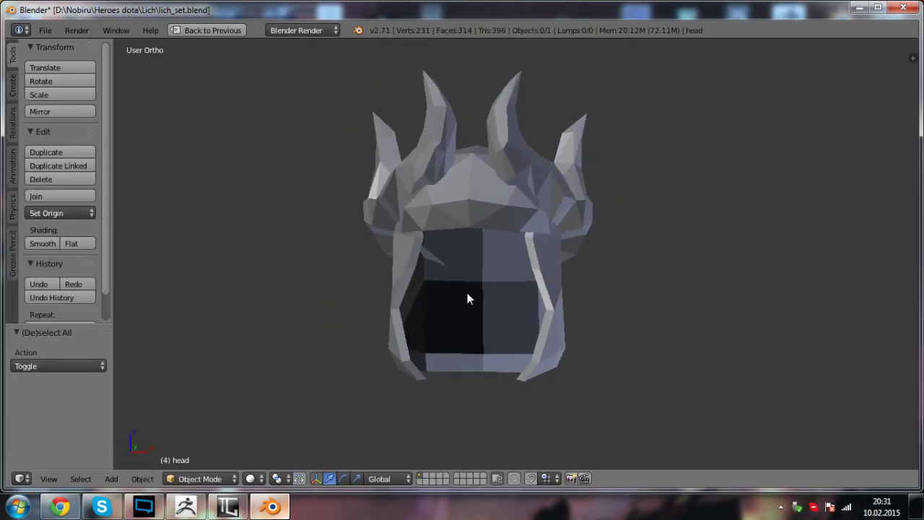
{"action": "middle_click_drag", "start_coordinate": [469, 298], "coordinate": [511, 248]}
{"action": "key", "text": "a"}
{"action": "key", "text": "Tab"}
{"action": "middle_click_drag", "start_coordinate": [533, 283], "coordinate": [546, 291]}
{"action": "scroll", "coordinate": [530, 283], "scroll_direction": "up", "scroll_amount": 1}
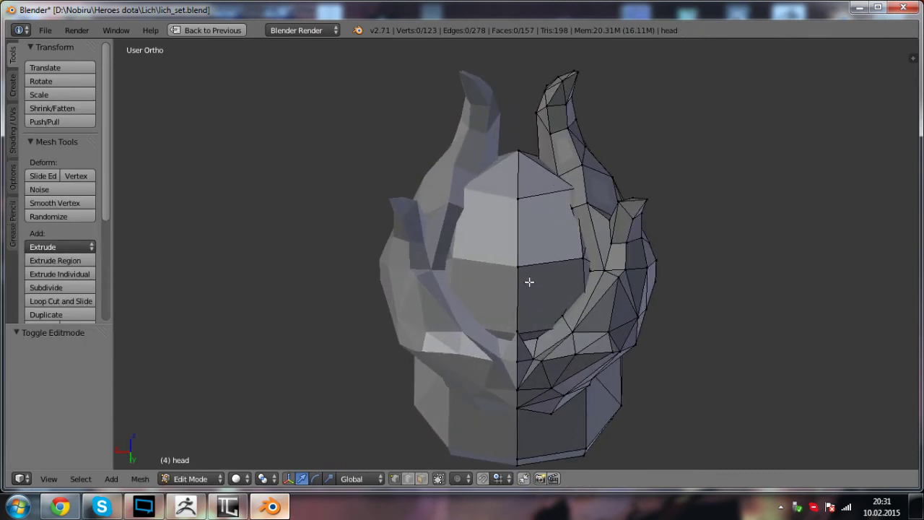
- Try to rip the centre-line vertex at the back of the hood and move it, and undo these changes
{"action": "key", "text": "g"}
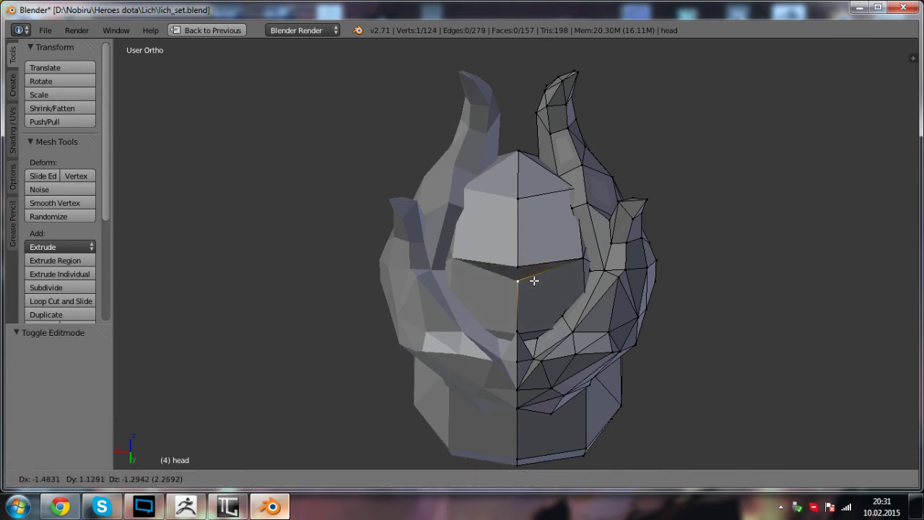
{"action": "left_click", "coordinate": [534, 280]}
{"action": "right_click", "coordinate": [521, 266]}
{"action": "left_click_drag", "start_coordinate": [519, 238], "coordinate": [520, 212]}
{"action": "middle_click_drag", "start_coordinate": [523, 213], "coordinate": [449, 215]}
{"action": "key", "text": "ctrl+z"}
{"action": "key", "text": "ctrl+z"}
- Leave Edit Mode and apply smooth shading to the head mesh
{"action": "key", "text": "a"}
{"action": "key", "text": "Tab"}
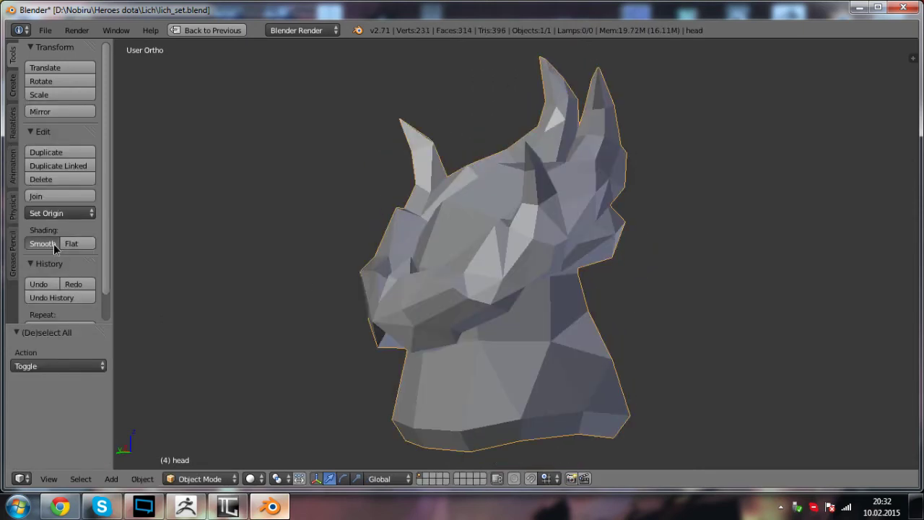
{"action": "left_click", "coordinate": [53, 244]}
{"action": "mouse_move", "coordinate": [400, 264]}
{"action": "middle_mouse_down"}
{"action": "mouse_move", "coordinate": [664, 310]}
{"action": "mouse_move", "coordinate": [533, 298]}
{"action": "mouse_move", "coordinate": [646, 297]}
{"action": "mouse_move", "coordinate": [629, 287]}
{"action": "mouse_move", "coordinate": [419, 268]}
{"action": "mouse_move", "coordinate": [433, 281]}
{"action": "middle_mouse_up"}
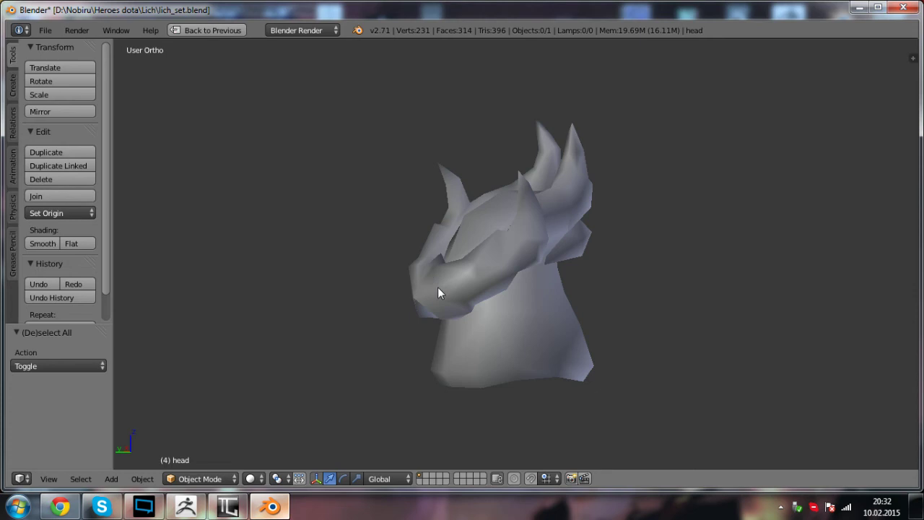
- Examine the smooth-shaded hood, horns and crown band from the back and side for shading problems
{"action": "middle_click_drag", "start_coordinate": [491, 305], "coordinate": [633, 318]}
{"action": "scroll", "coordinate": [621, 313], "scroll_direction": "up", "scroll_amount": 3}
{"action": "middle_click_drag", "start_coordinate": [590, 296], "coordinate": [574, 280], "text": "shift"}
{"action": "right_click", "coordinate": [532, 200]}
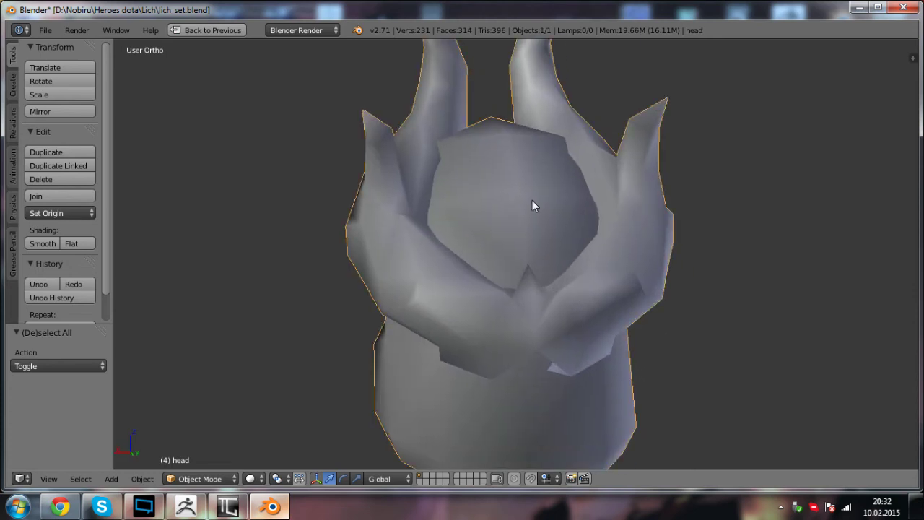
{"action": "key", "text": "Tab"}
{"action": "middle_click_drag", "start_coordinate": [553, 229], "coordinate": [465, 235]}
{"action": "key", "text": "a"}
{"action": "key", "text": "a"}
{"action": "scroll", "coordinate": [511, 247], "scroll_direction": "up", "scroll_amount": 2}
{"action": "scroll", "coordinate": [443, 262], "scroll_direction": "down", "scroll_amount": 3}
{"action": "key", "text": "Tab"}
{"action": "key", "text": "a"}
{"action": "middle_click_drag", "start_coordinate": [606, 308], "coordinate": [494, 270]}
{"action": "key", "text": "a"}
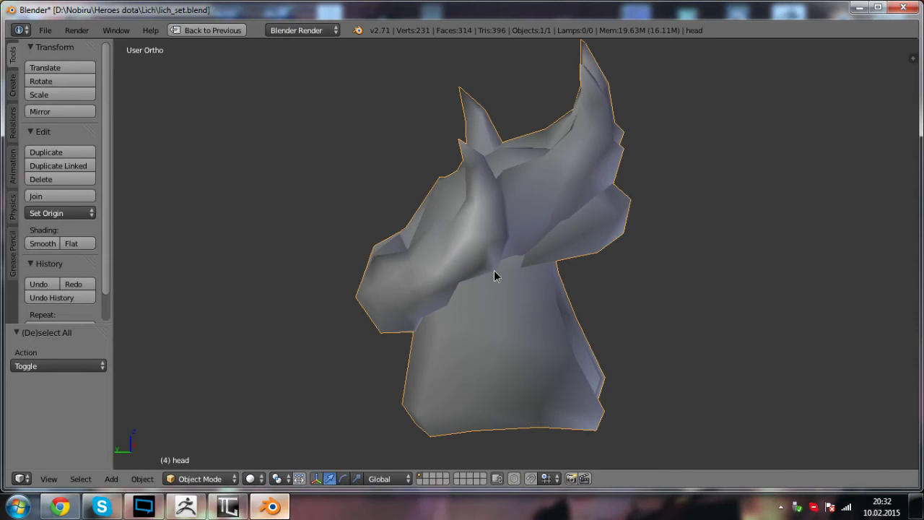
{"action": "left_click", "coordinate": [46, 32]}
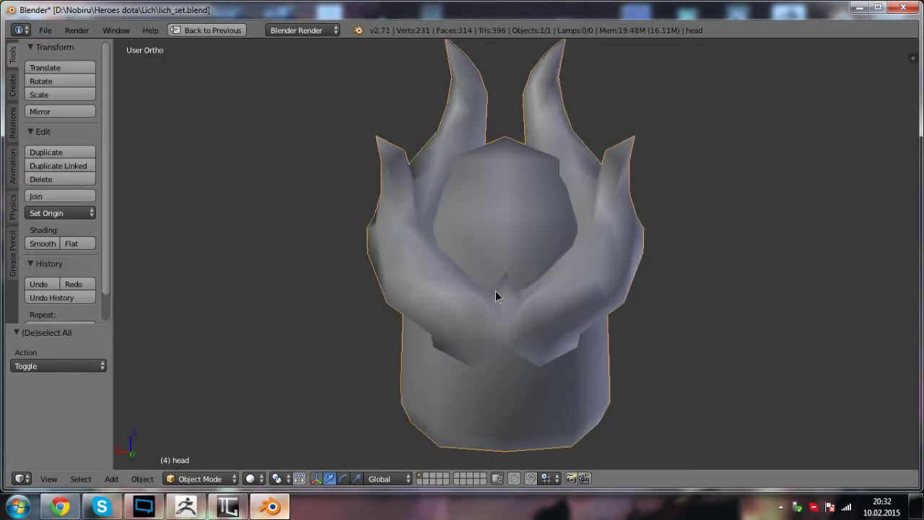
- Examine the opening and gaps at the back centre of the crown band from behind and below
{"action": "right_click", "coordinate": [495, 291]}
{"action": "key", "text": "Tab"}
{"action": "middle_click_drag", "start_coordinate": [640, 320], "coordinate": [551, 247]}
{"action": "key", "text": "Tab"}
{"action": "key", "text": "Tab"}
{"action": "key", "text": "a"}
{"action": "key", "text": "Tab"}
{"action": "key", "text": "a"}
{"action": "key", "text": "a"}
{"action": "scroll", "coordinate": [555, 253], "scroll_direction": "up", "scroll_amount": 3}
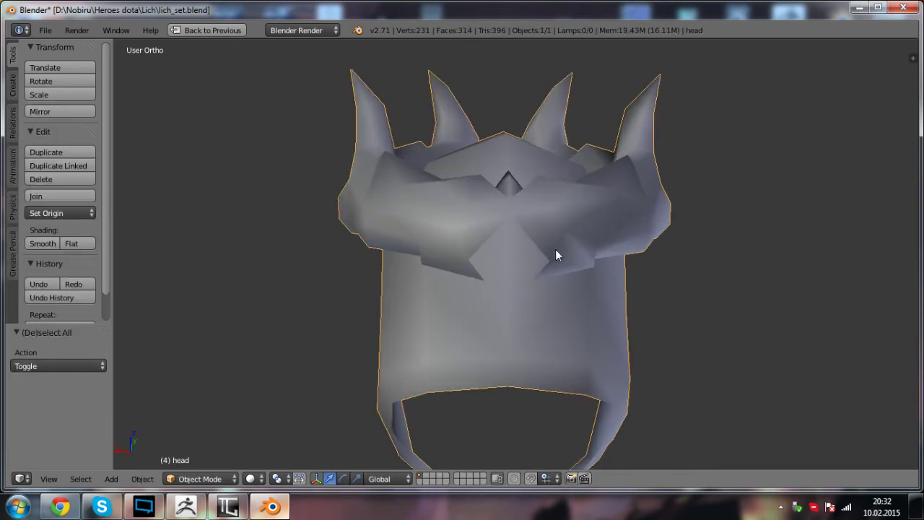
{"action": "key", "text": "Tab"}
{"action": "middle_click_drag", "start_coordinate": [525, 329], "coordinate": [501, 235]}
{"action": "key", "text": "Tab"}
{"action": "key", "text": "Tab"}
{"action": "key", "text": "Tab"}
{"action": "key", "text": "a"}
{"action": "key", "text": "a"}
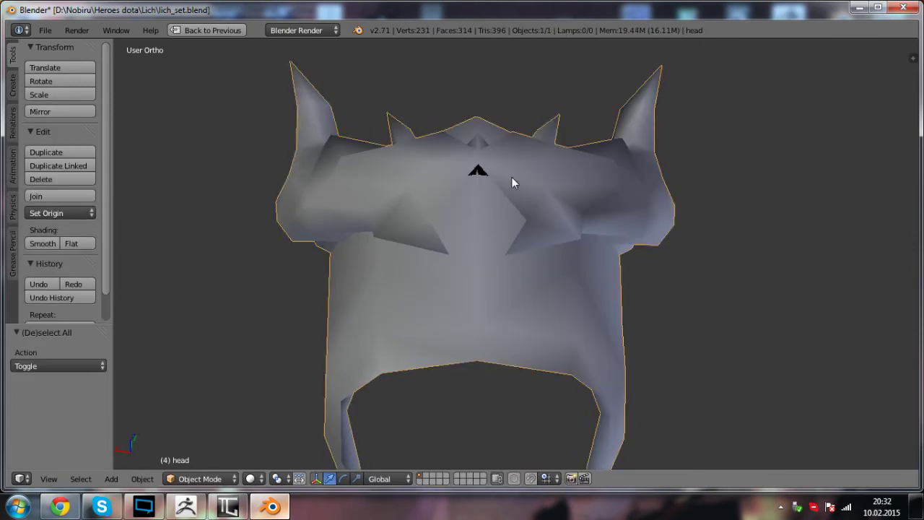
- Extrude the edge at the lower back of the crown band about 4.9 along X to the mirror centre line
{"action": "key", "text": "Tab"}
{"action": "scroll", "coordinate": [523, 202], "scroll_direction": "up", "scroll_amount": 1}
{"action": "right_click", "coordinate": [525, 206]}
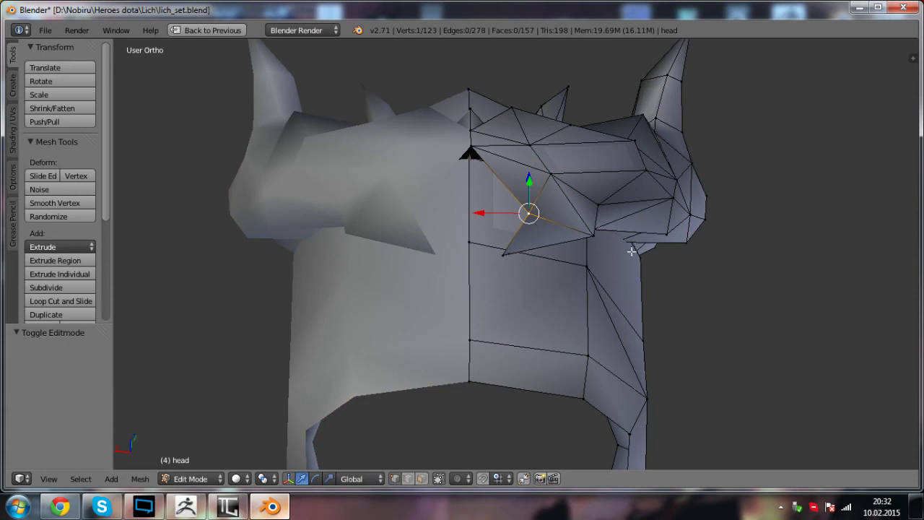
{"action": "middle_click_drag", "start_coordinate": [623, 204], "coordinate": [592, 231]}
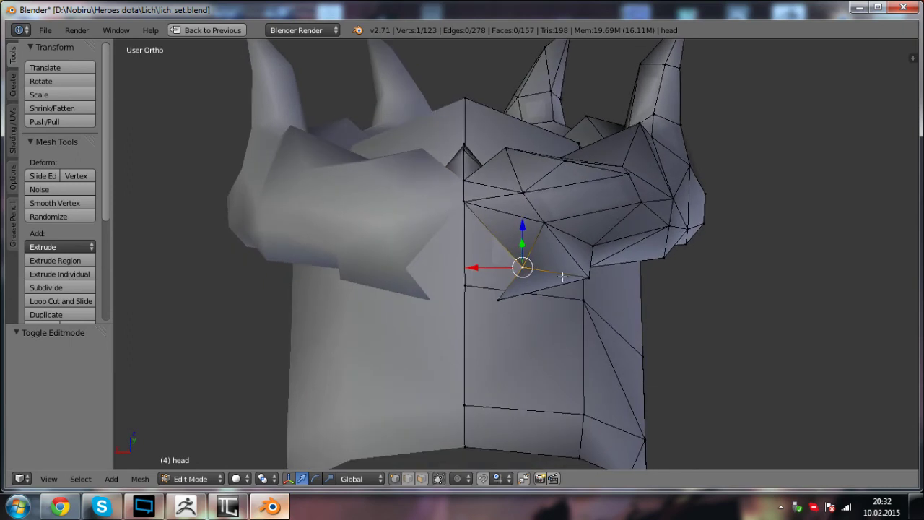
{"action": "right_click", "coordinate": [499, 297], "text": "shift"}
{"action": "key", "text": "e"}
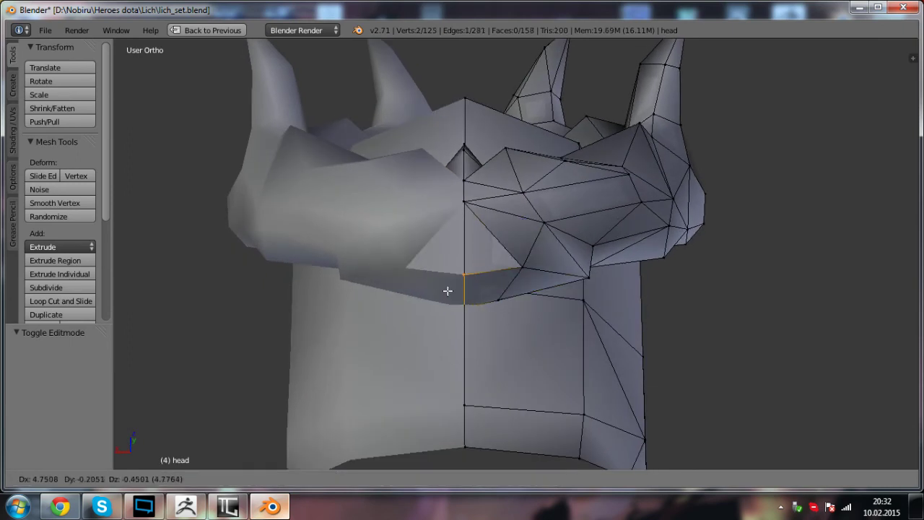
{"action": "left_click", "coordinate": [446, 293]}
- Try to fill between the two centre-line vertices at the back of the crown band, and undo it
{"action": "right_click", "coordinate": [522, 267]}
{"action": "right_click", "coordinate": [461, 274]}
{"action": "right_click", "coordinate": [465, 209], "text": "shift"}
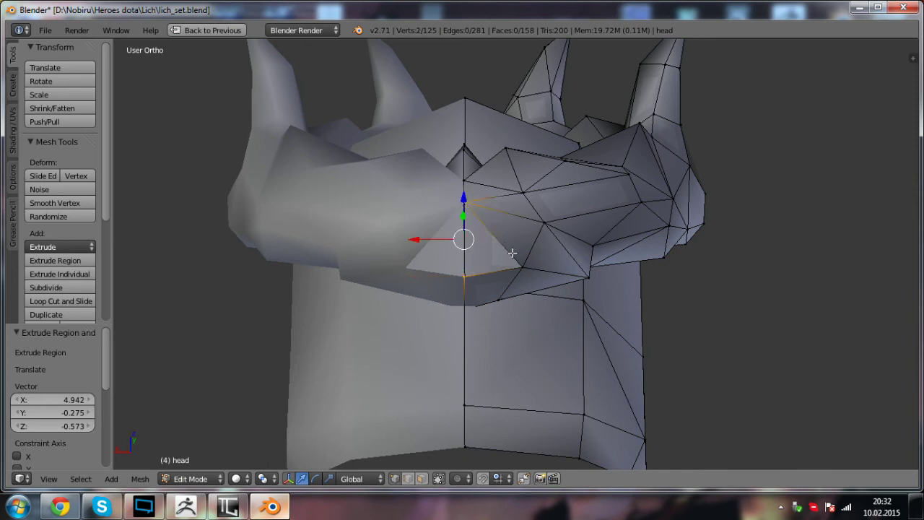
{"action": "key", "text": "f"}
{"action": "key", "text": "a"}
{"action": "middle_click_drag", "start_coordinate": [536, 278], "coordinate": [402, 250]}
{"action": "key", "text": "ctrl+z"}
{"action": "key", "text": "ctrl+z"}
- Fill the triangular gap above the extruded strip at the back of the crown band with a face
{"action": "key", "text": "a"}
{"action": "right_click", "coordinate": [406, 255]}
{"action": "right_click", "coordinate": [327, 213], "text": "shift"}
{"action": "right_click", "coordinate": [342, 277], "text": "shift"}
{"action": "key", "text": "f"}
{"action": "key", "text": "a"}
{"action": "middle_click_drag", "start_coordinate": [390, 289], "coordinate": [480, 309]}
- Adjust the height of the new centre-line vertices at the band's lower back and leave Edit Mode
{"action": "right_click", "coordinate": [468, 375]}
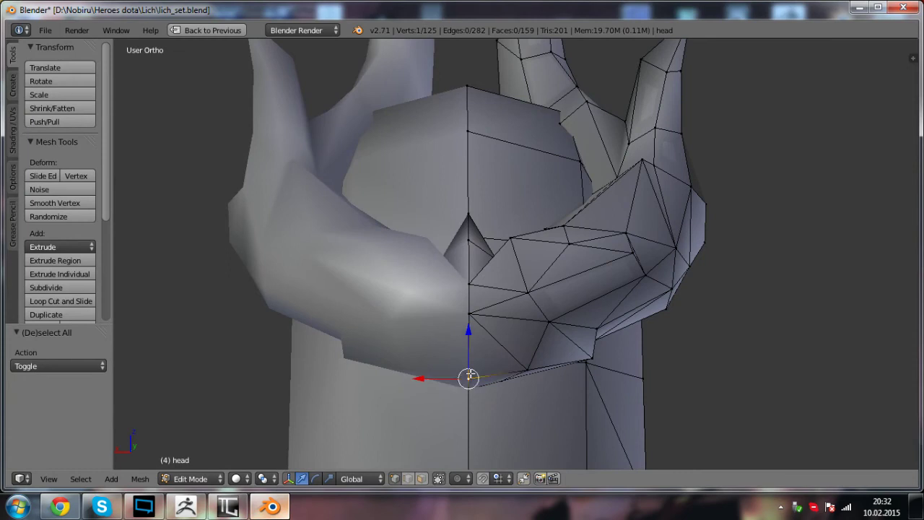
{"action": "left_click_drag", "start_coordinate": [469, 336], "coordinate": [471, 334]}
{"action": "middle_click_drag", "start_coordinate": [470, 334], "coordinate": [471, 383]}
{"action": "key", "text": "z"}
{"action": "right_click", "coordinate": [435, 377]}
{"action": "key", "text": "z"}
{"action": "left_click_drag", "start_coordinate": [479, 356], "coordinate": [480, 349]}
{"action": "key", "text": "Tab"}
{"action": "key", "text": "a"}
- Examine the closed back of the crown band from several angles, ending in Edit Mode with nothing selected
{"action": "scroll", "coordinate": [537, 367], "scroll_direction": "down", "scroll_amount": 2}
{"action": "middle_click_drag", "start_coordinate": [538, 367], "coordinate": [513, 365]}
{"action": "right_click", "coordinate": [490, 314]}
{"action": "key", "text": "Tab"}
{"action": "middle_click_drag", "start_coordinate": [490, 314], "coordinate": [512, 345]}
{"action": "key", "text": "a"}
{"action": "key", "text": "Tab"}
{"action": "key", "text": "a"}
{"action": "middle_click_drag", "start_coordinate": [574, 312], "coordinate": [487, 285]}
{"action": "scroll", "coordinate": [478, 299], "scroll_direction": "up", "scroll_amount": 1}
{"action": "key", "text": "Tab"}
{"action": "middle_click_drag", "start_coordinate": [504, 245], "coordinate": [473, 245]}
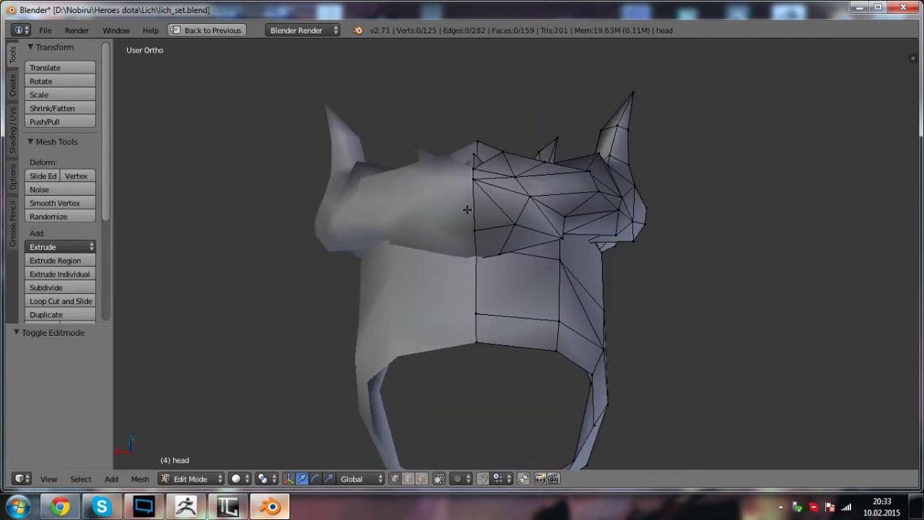
- Examine the finished headpiece from the back and front, checking the mirrored mesh's wireframe and smooth shading
{"action": "middle_click_drag", "start_coordinate": [467, 209], "coordinate": [476, 223]}
{"action": "key", "text": "Tab"}
{"action": "key", "text": "a"}
{"action": "middle_click_drag", "start_coordinate": [565, 218], "coordinate": [511, 284]}
{"action": "key", "text": "a"}
{"action": "key", "text": "Tab"}
{"action": "key", "text": "Tab"}
{"action": "key", "text": "a"}
{"action": "middle_click_drag", "start_coordinate": [572, 308], "coordinate": [548, 246]}
{"action": "scroll", "coordinate": [445, 309], "scroll_direction": "down", "scroll_amount": 1}
- Select the head object and export it in OBJ format, overwriting head.obj in the Retopology folder
{"action": "key", "text": "a"}
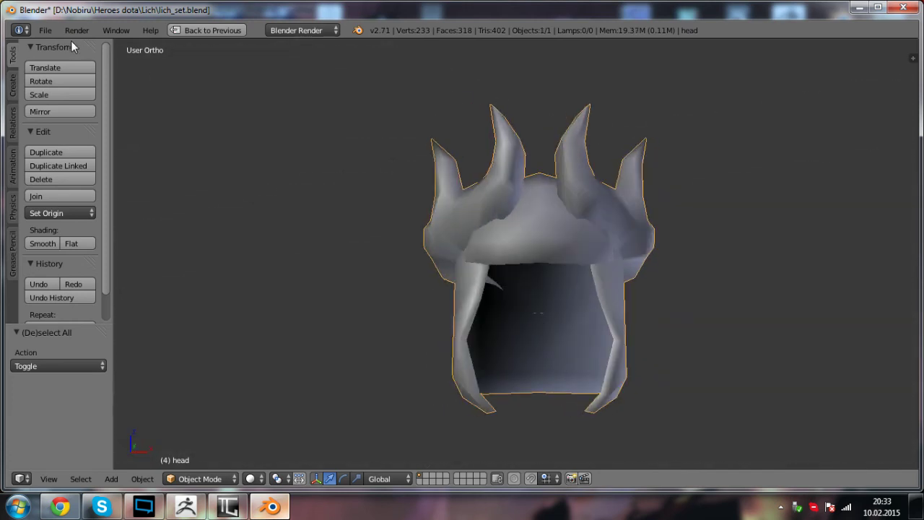
{"action": "left_click", "coordinate": [45, 31]}
{"action": "mouse_move", "coordinate": [93, 274]}
{"action": "left_click", "coordinate": [247, 352]}
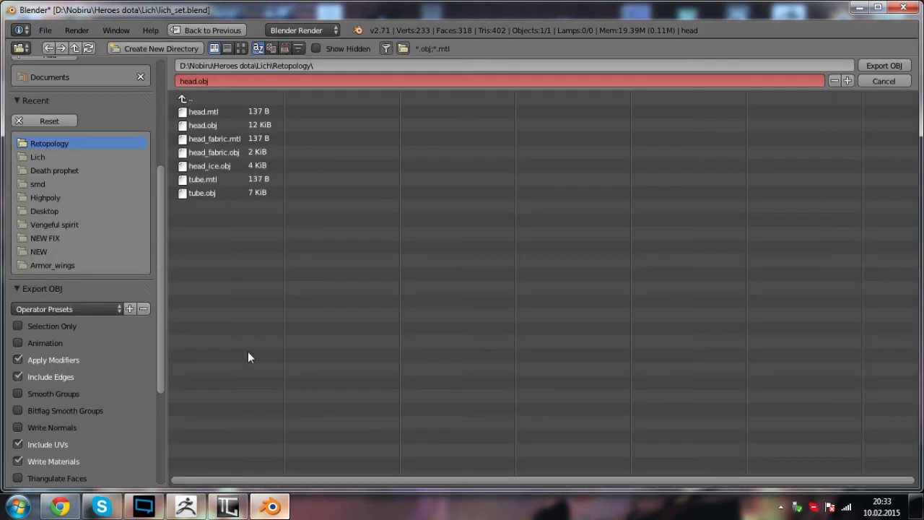
{"action": "double_click", "coordinate": [212, 124]}
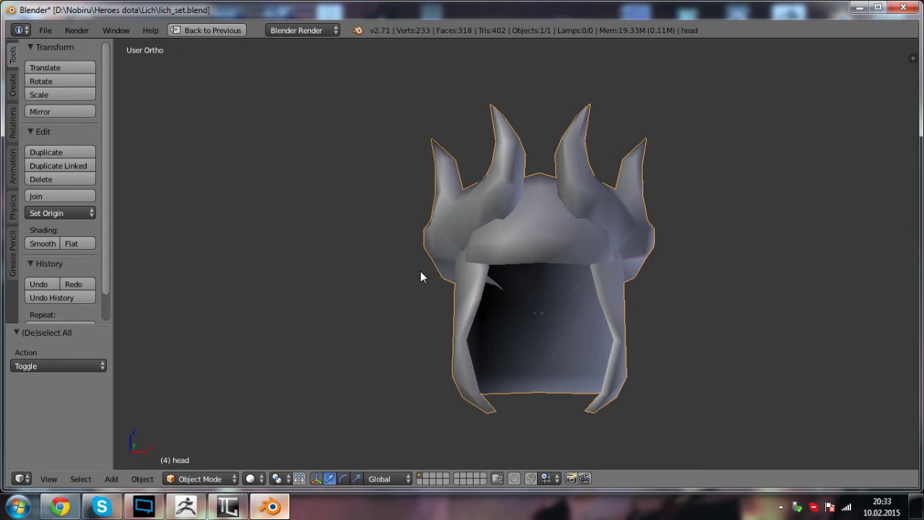
- Switch to the streaming program and make AFK the current scene
{"action": "left_click", "coordinate": [144, 506]}
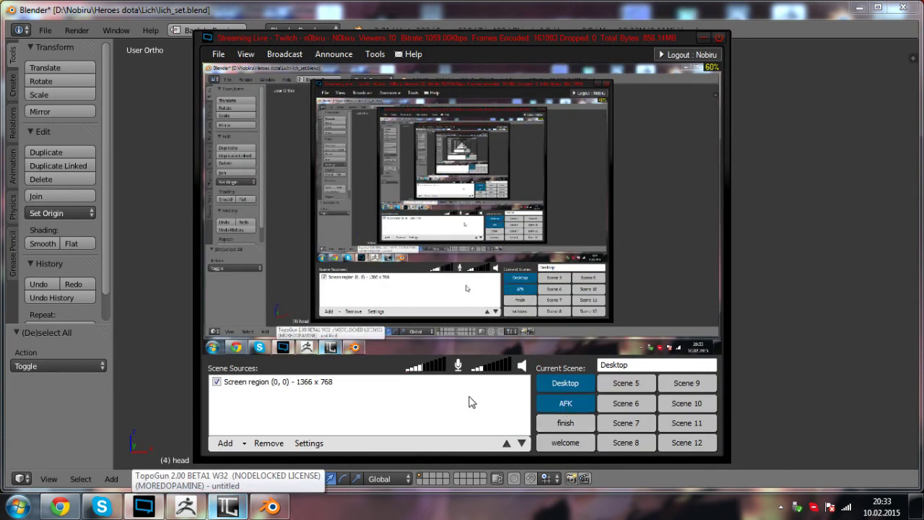
{"action": "left_click", "coordinate": [563, 409]}
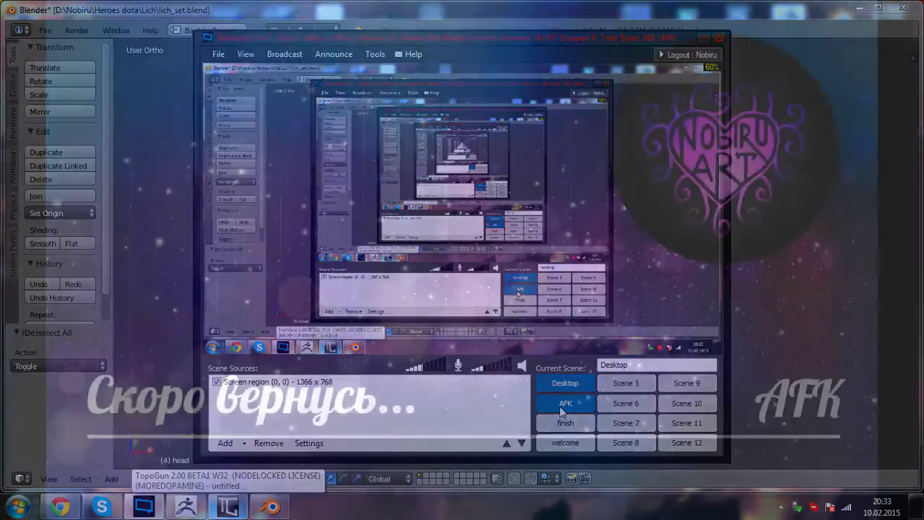